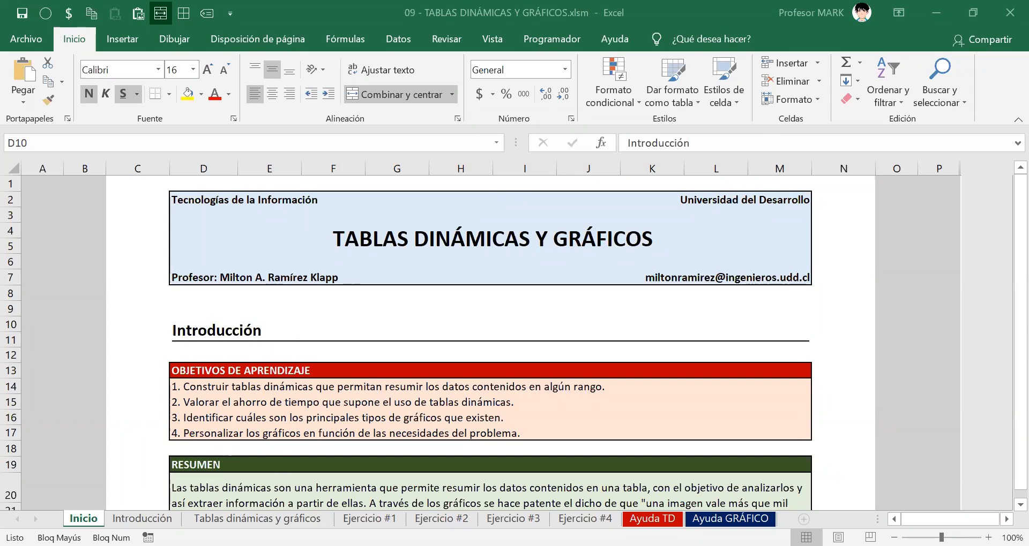
Open the "Tablas dinámicas y gráficos" sheet and examine the category chart and its pivot table
click(257, 519)
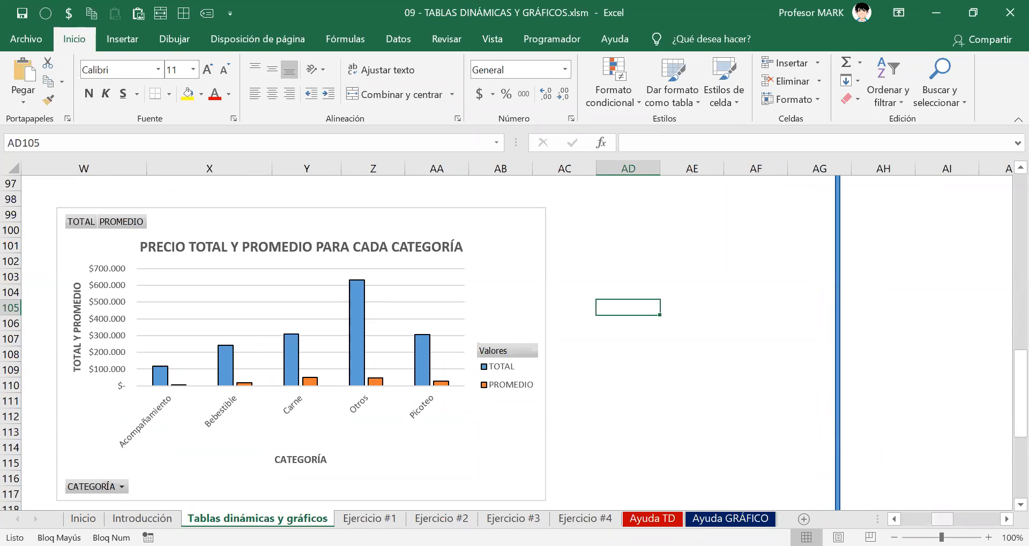
drag(942, 519, 933, 519)
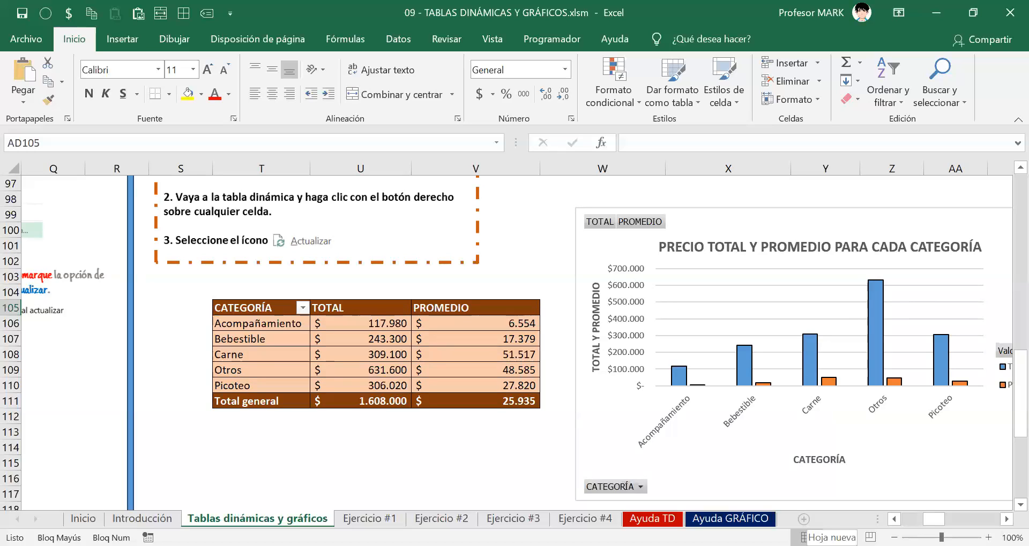
scroll(421, 284, down, 3)
scroll(421, 284, up, 3)
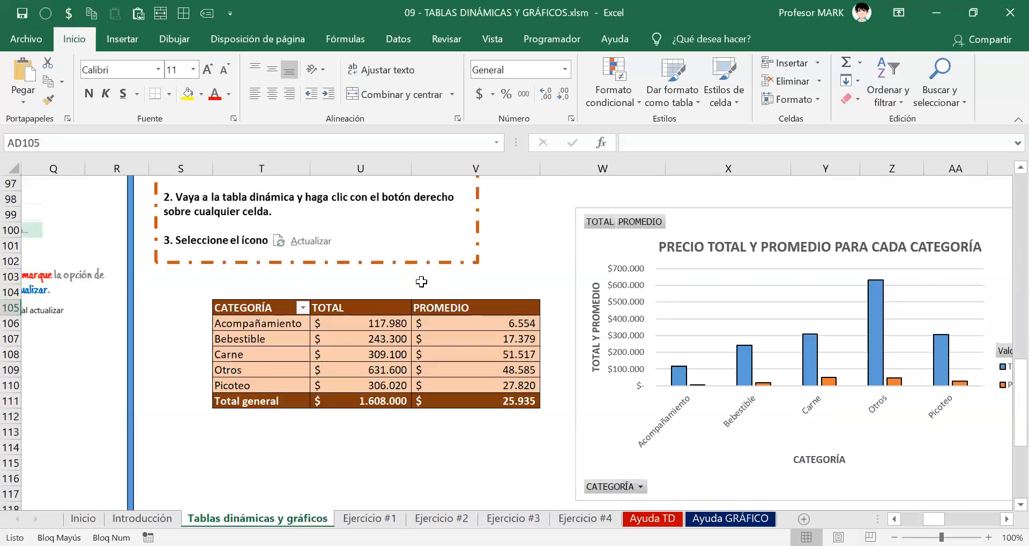
scroll(421, 283, down, 1)
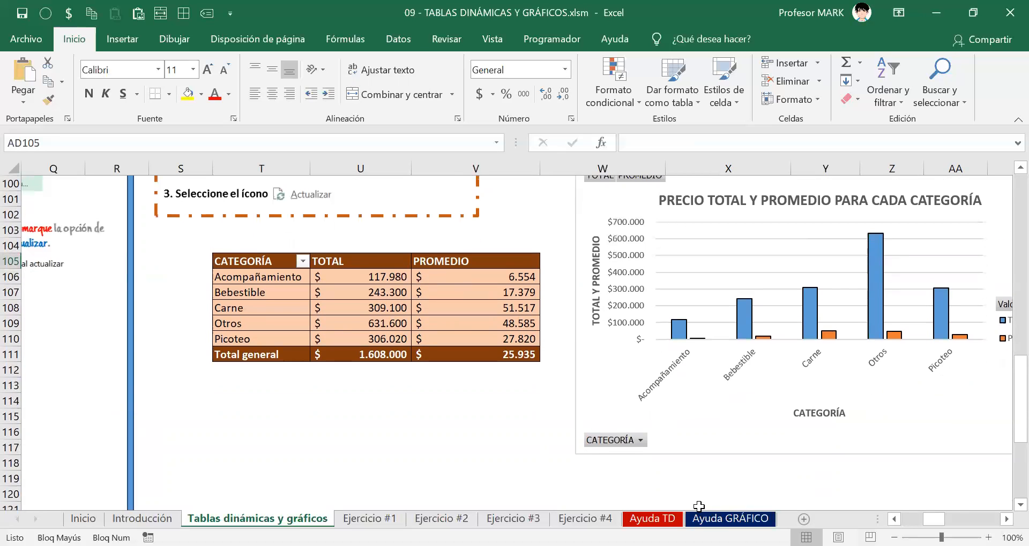
Review the barbecue budget source table and the instructions for inserting a pivot table from it
scroll(262, 373, left, 5)
scroll(262, 373, up, 12)
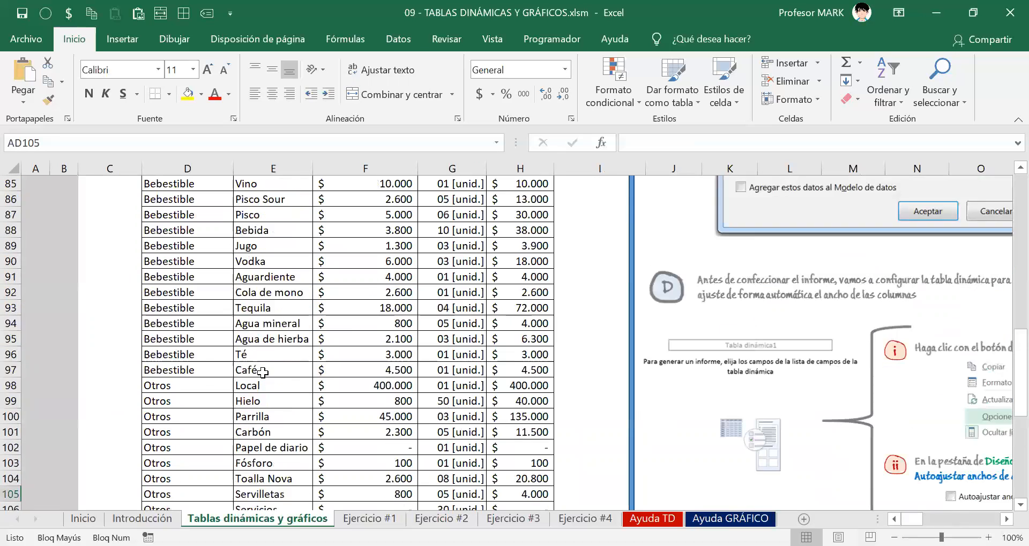
scroll(263, 372, up, 3)
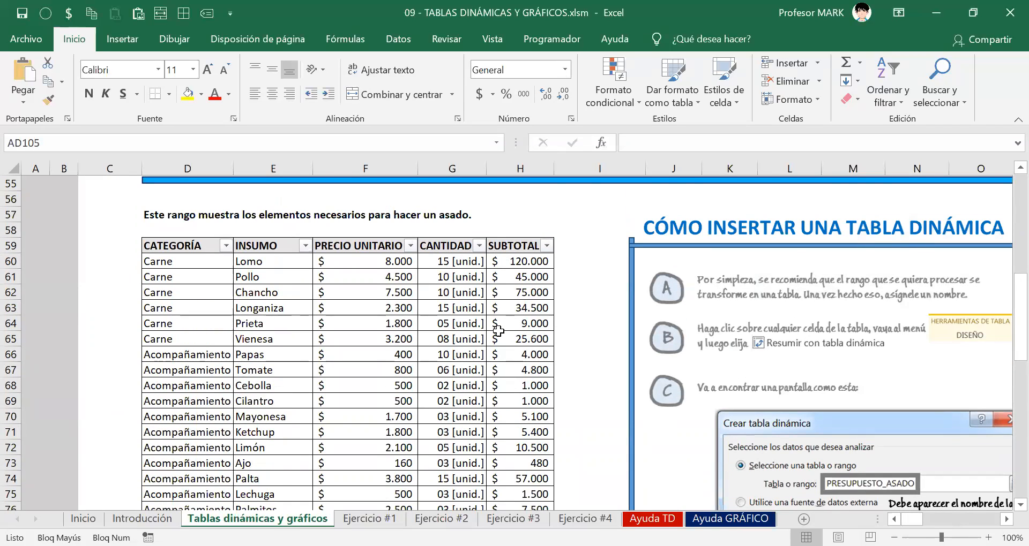
scroll(669, 423, down, 5)
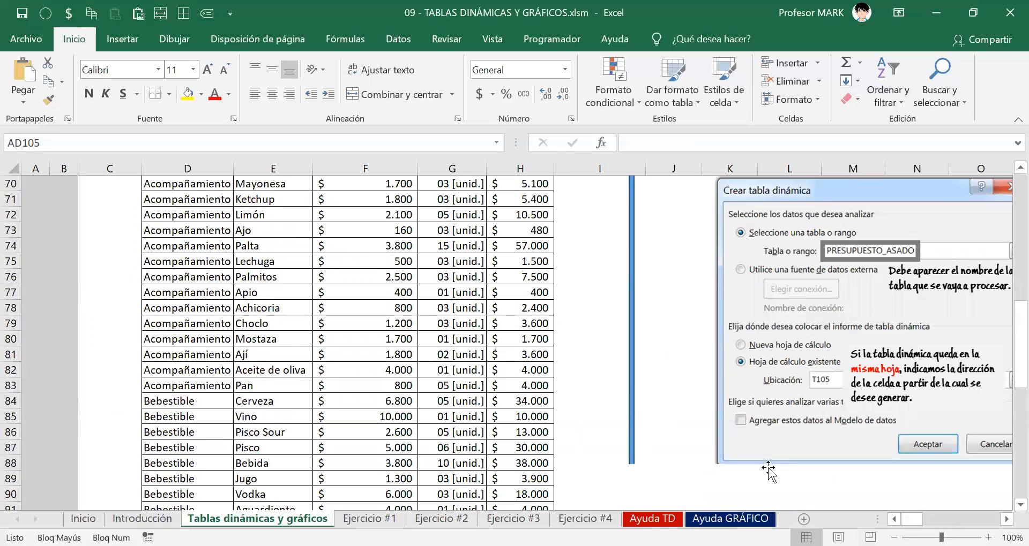
scroll(768, 471, down, 1)
drag(912, 519, 926, 519)
scroll(549, 399, down, 6)
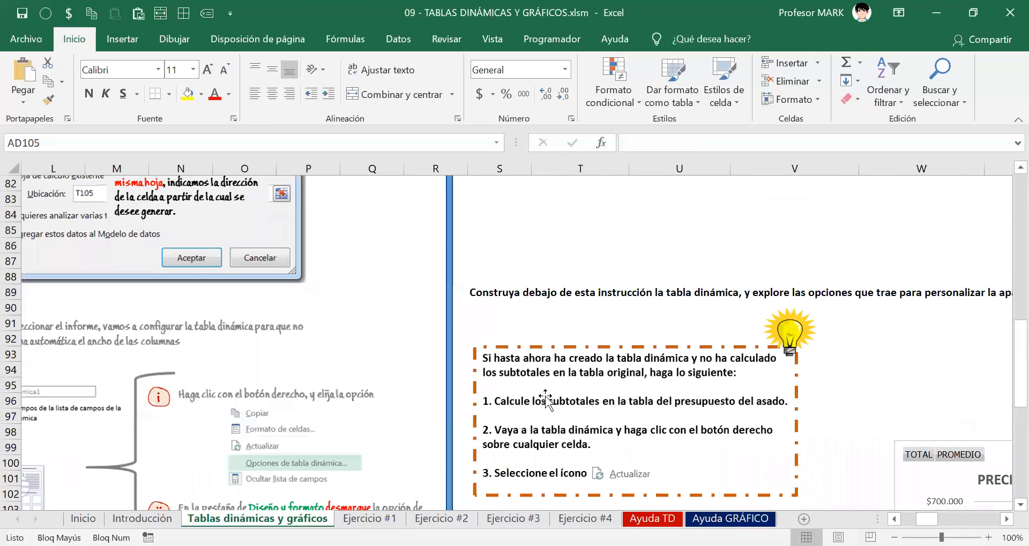
Examine the TOTAL and PROMEDIO columns of the category pivot table and the chart built from them
scroll(546, 387, down, 1)
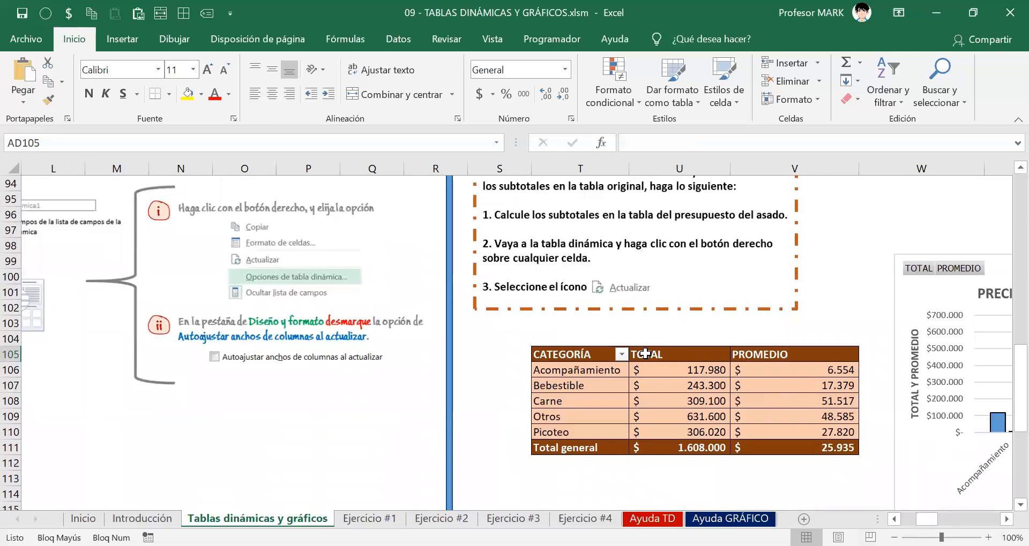
click(657, 373)
click(762, 382)
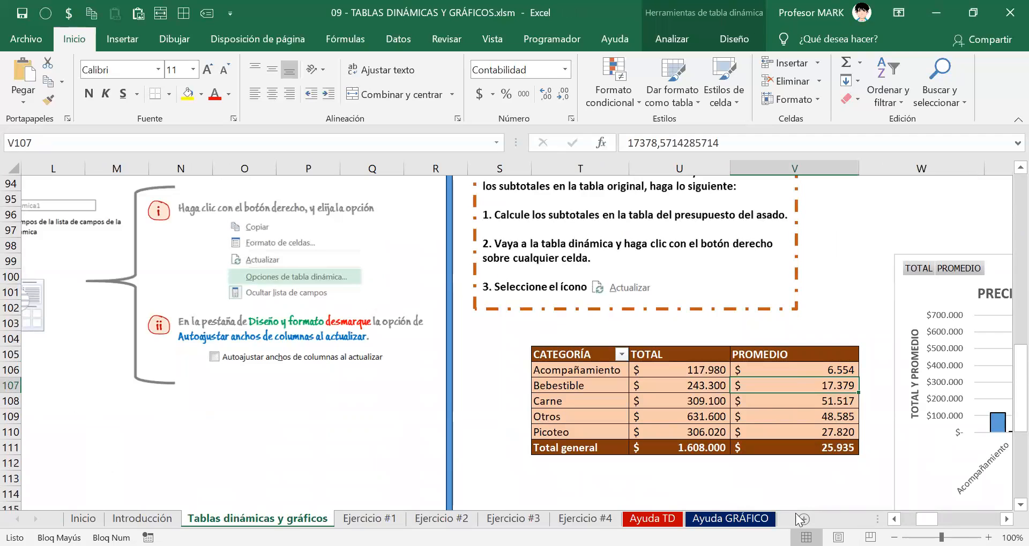
drag(926, 519, 936, 519)
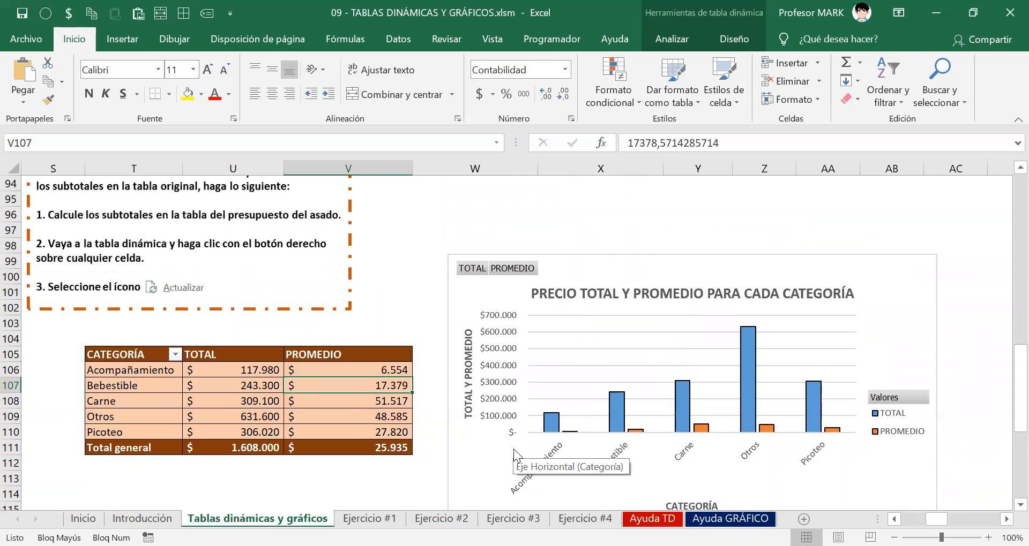
scroll(513, 447, down, 1)
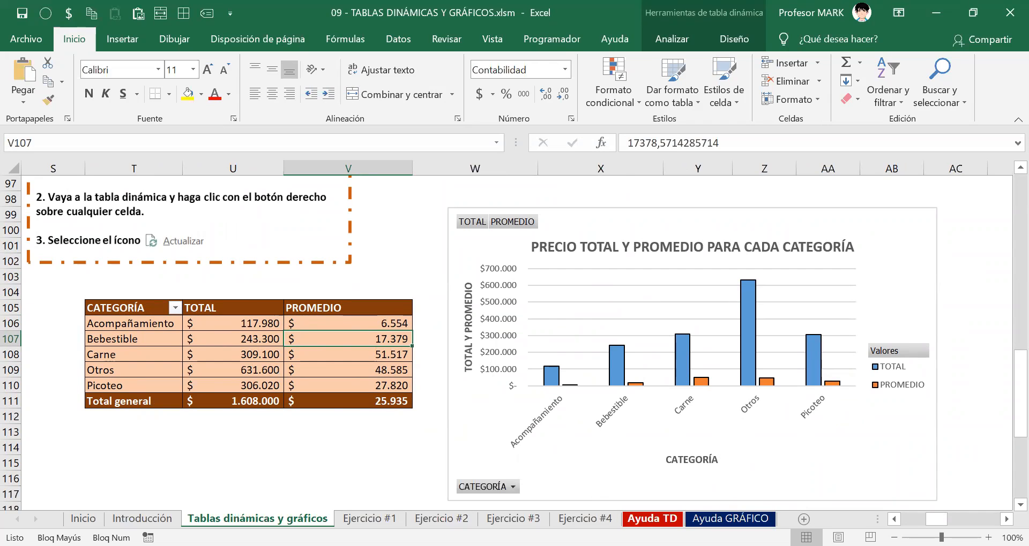
Look over the beginning of the "Ayuda TD" and "Ayuda GRÁFICO" help sheets
click(651, 519)
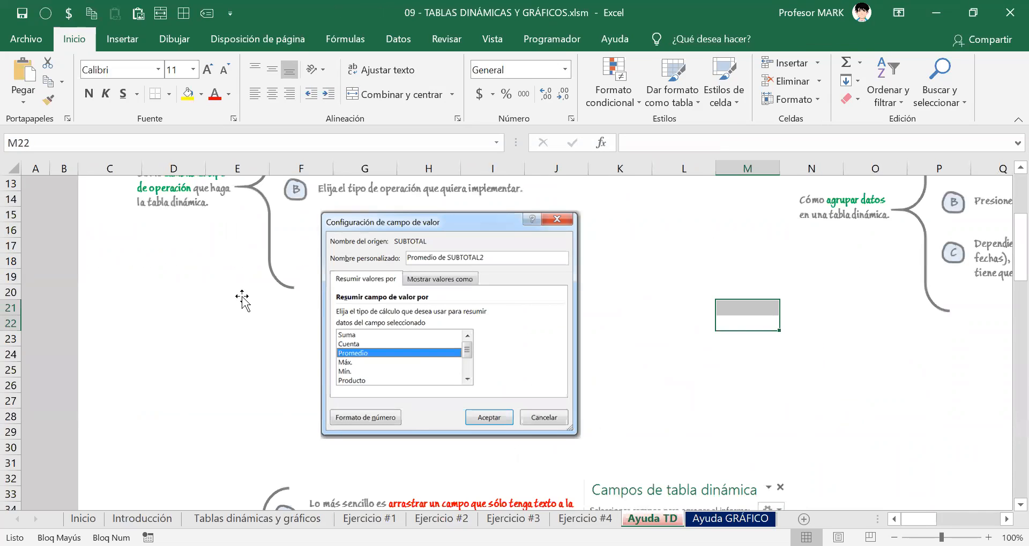
scroll(242, 300, up, 4)
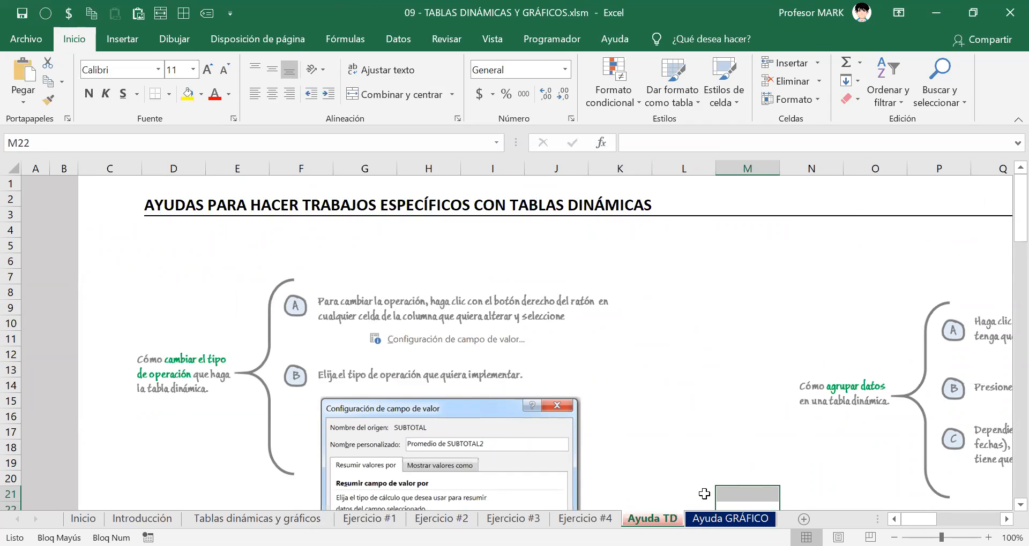
click(729, 519)
scroll(497, 296, up, 4)
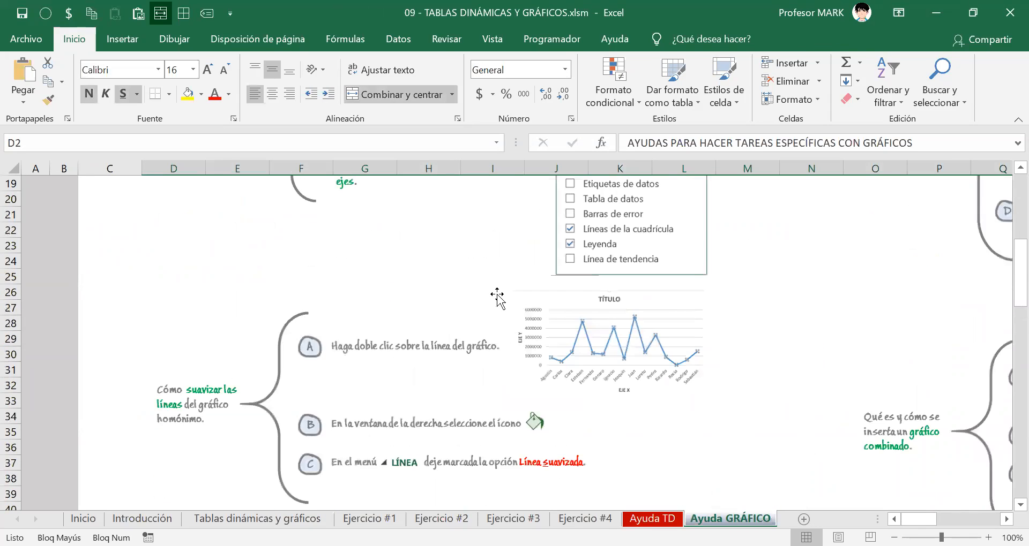
scroll(497, 296, up, 6)
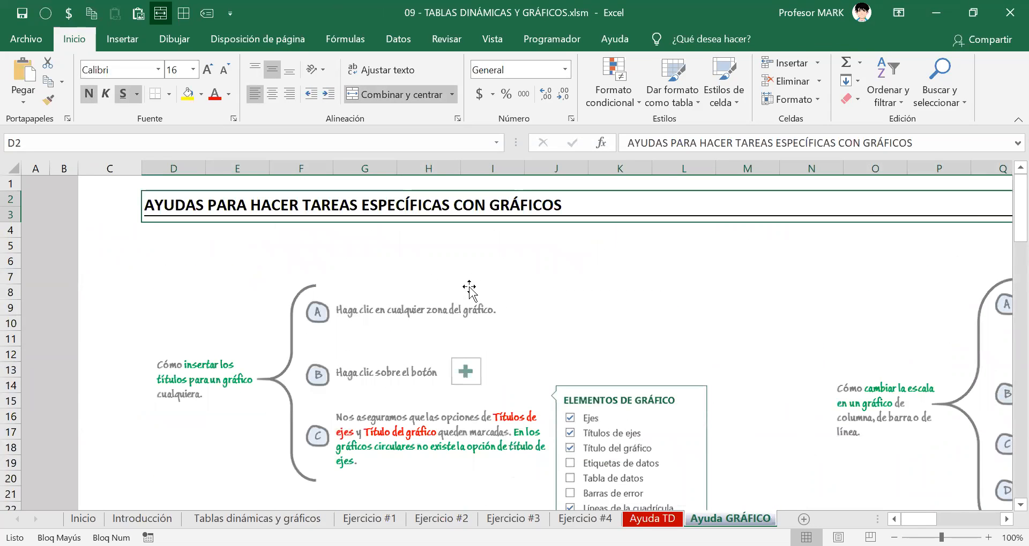
Go back through the "Tablas dinámicas y gráficos" sheet to the "Ejercicio #1" sheet and save the workbook
click(257, 518)
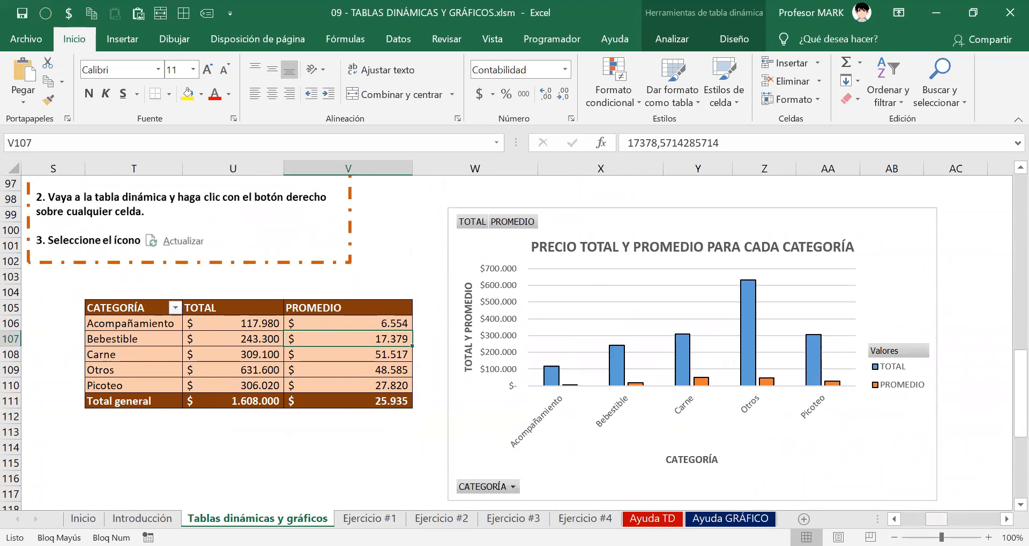
scroll(421, 272, left, 5)
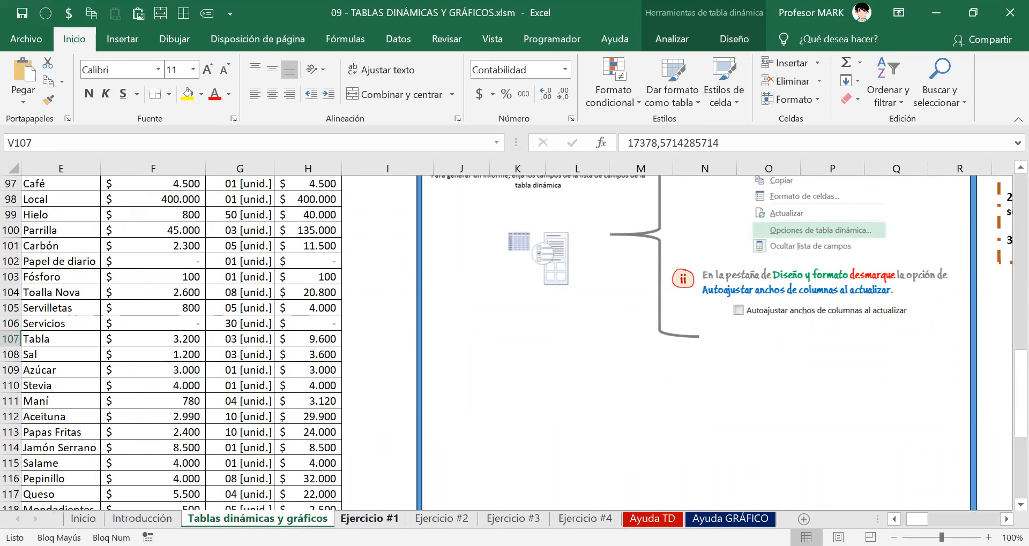
click(369, 519)
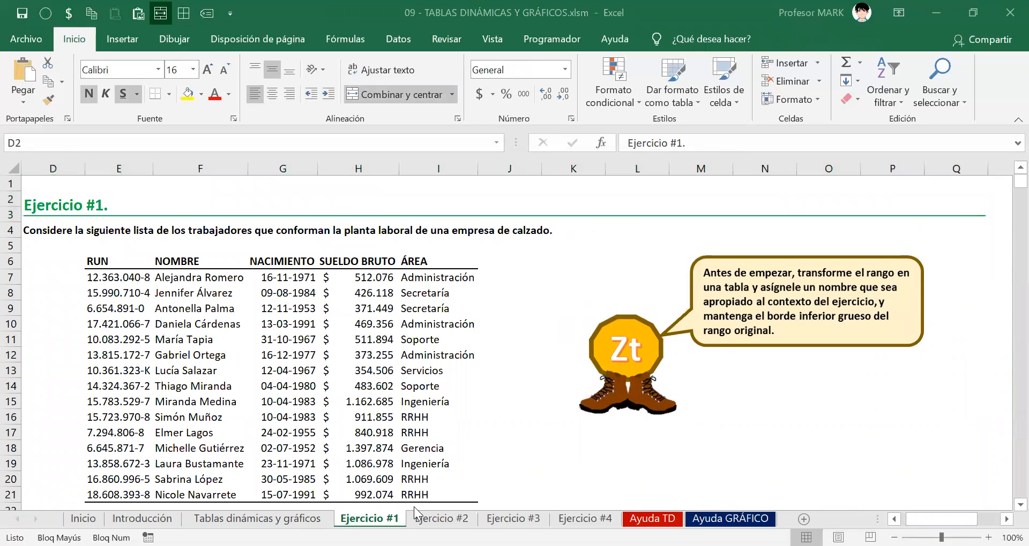
click(426, 491)
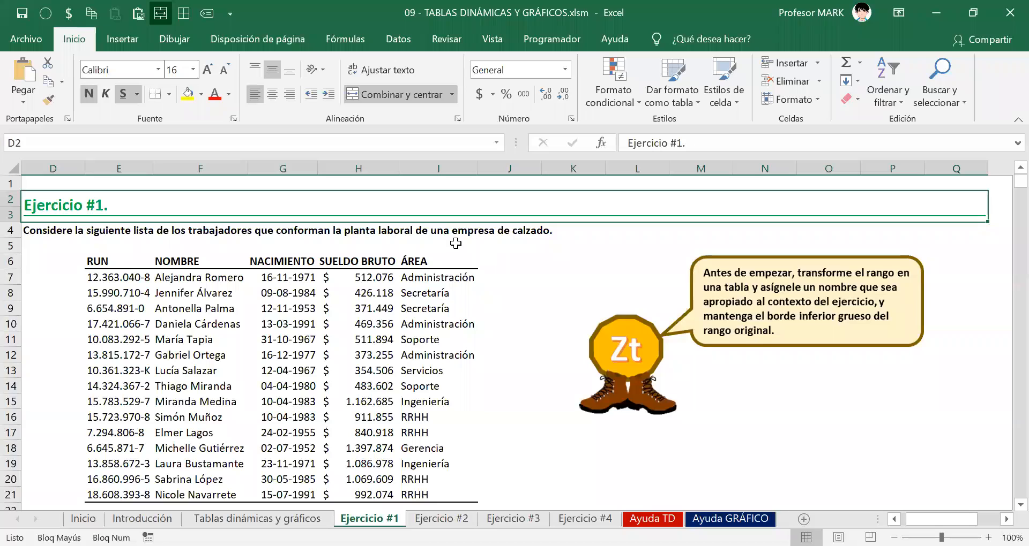
key(ctrl+s)
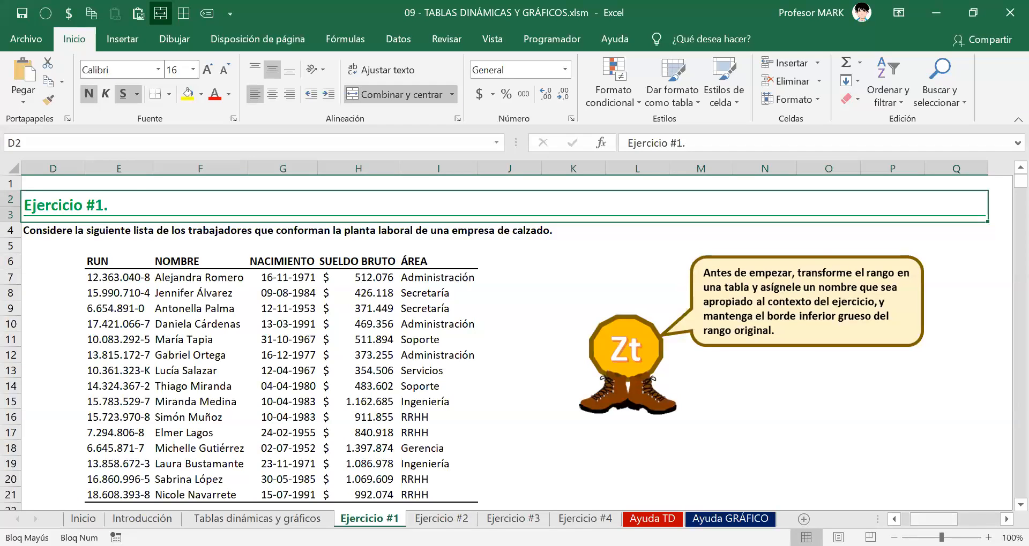
Read the Ejercicio #1 statement and review the list of workers below it
scroll(375, 273, left, 3)
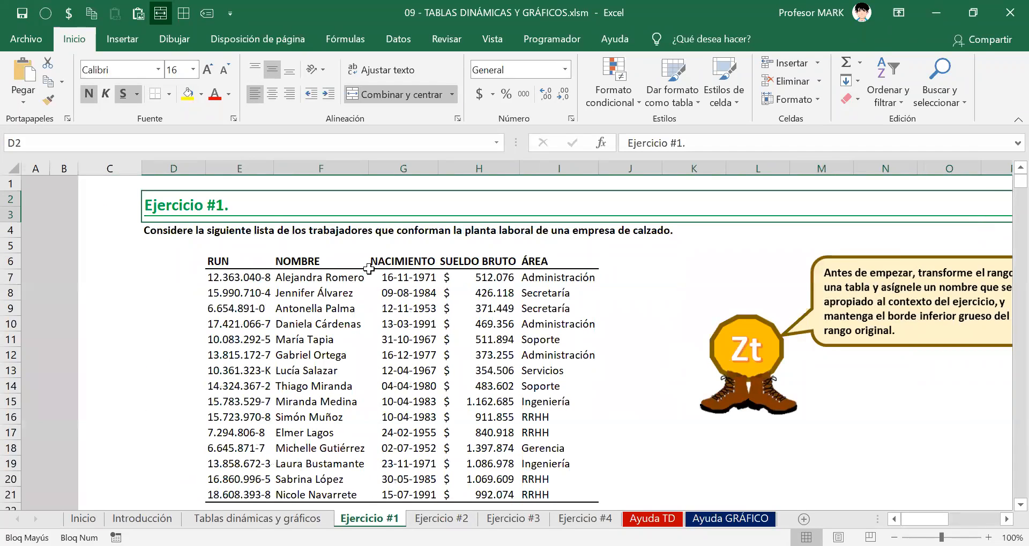
click(246, 235)
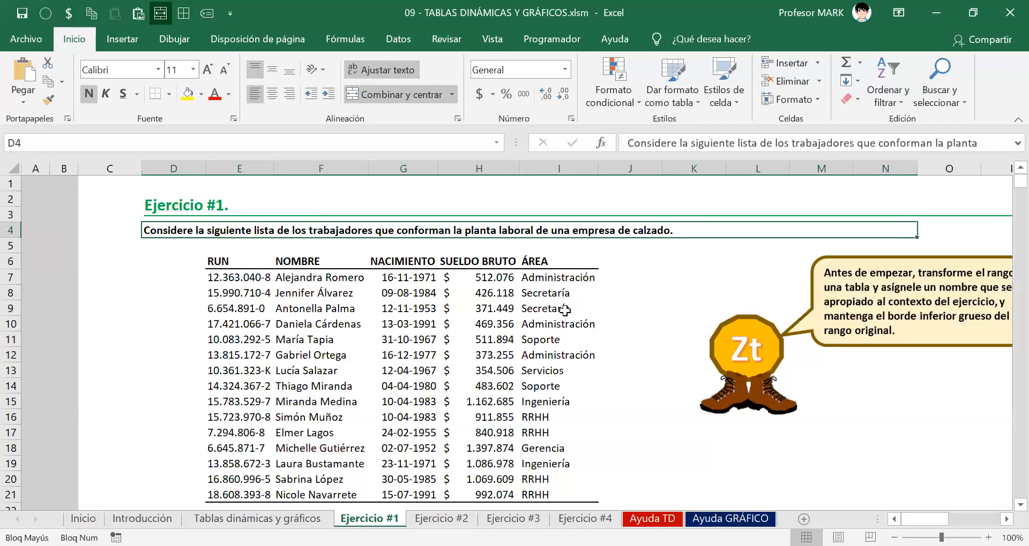
drag(236, 265, 542, 490)
click(498, 340)
Reposition the boots picture with its instruction callout beside the worker list, starting near column K
drag(862, 310, 784, 322)
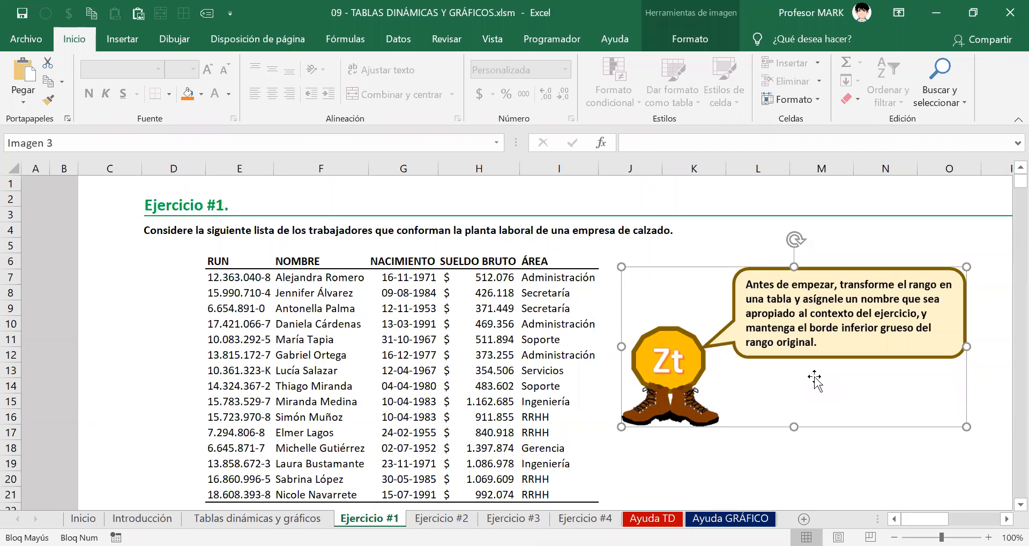
drag(679, 370, 739, 352)
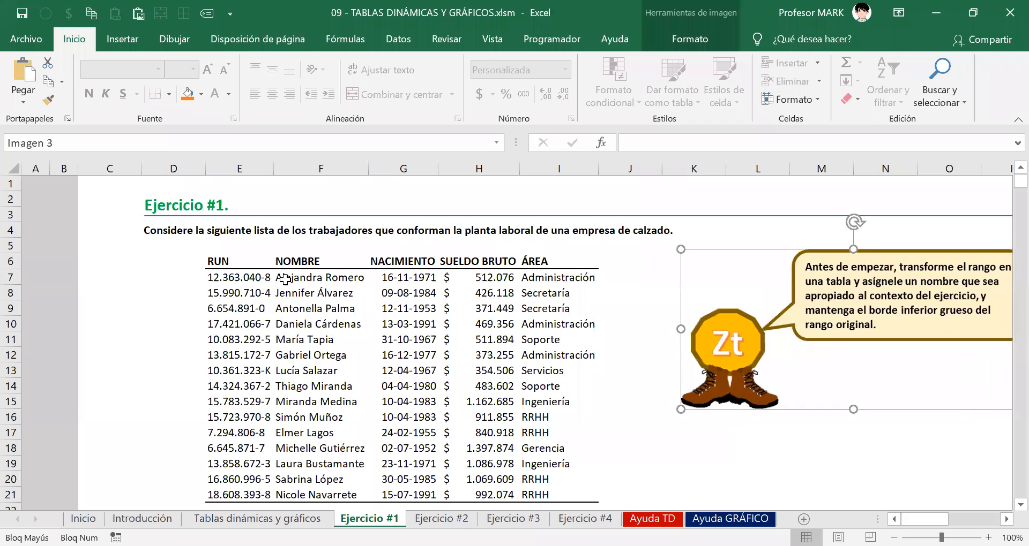
click(218, 258)
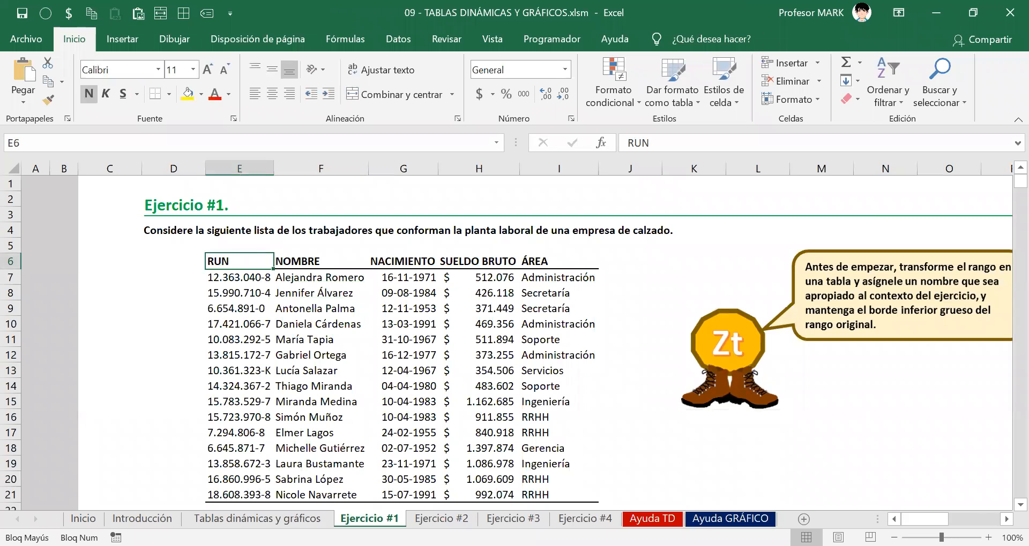
Consult the first steps of "Cómo insertar una tabla dinámica" on the "Tablas dinámicas y gráficos" sheet
click(257, 518)
scroll(268, 329, up, 9)
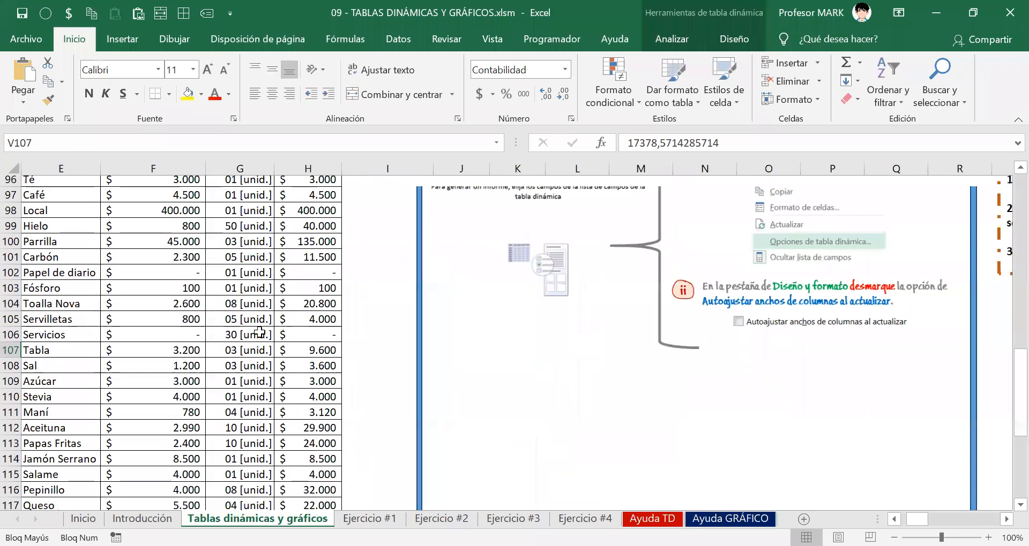
scroll(275, 328, up, 3)
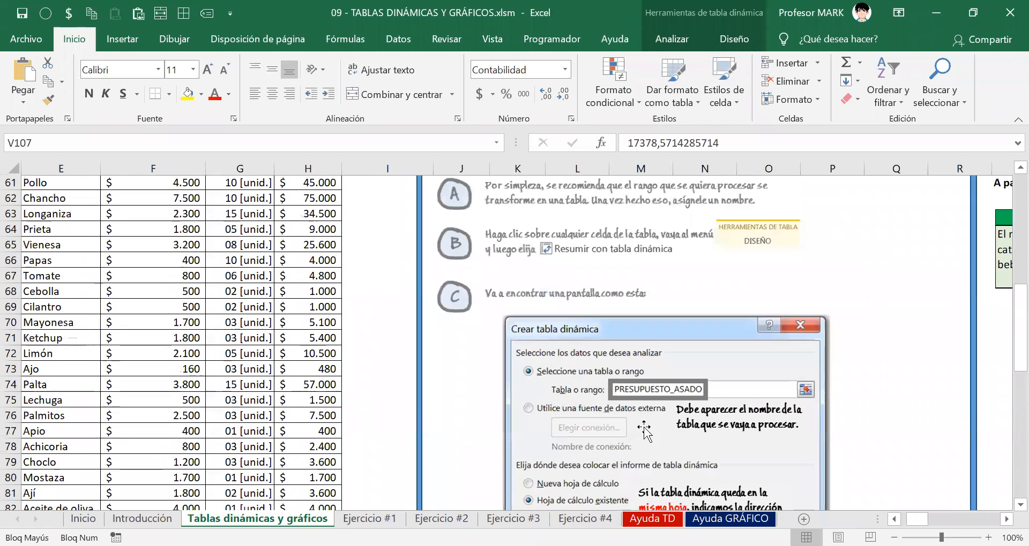
scroll(503, 311, up, 3)
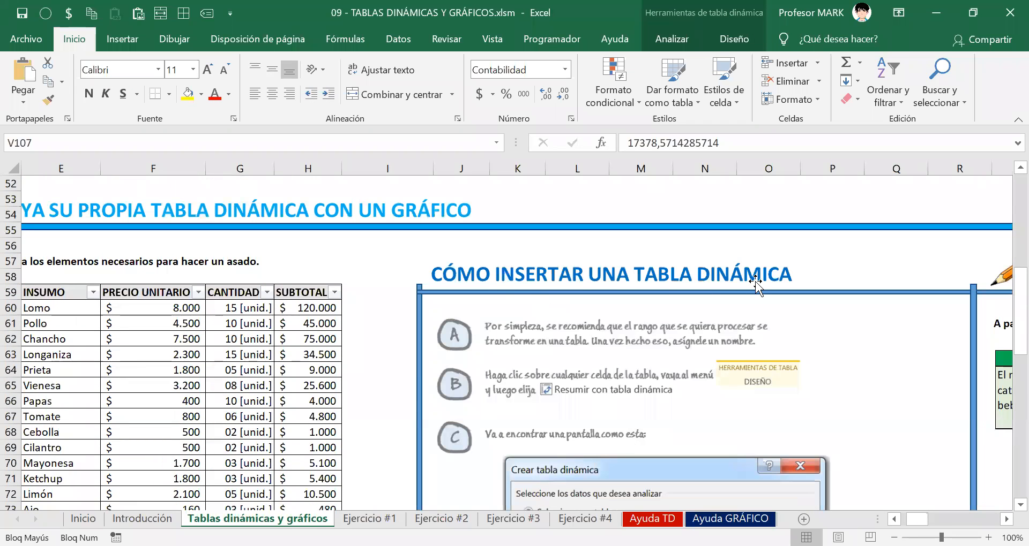
scroll(745, 292, down, 1)
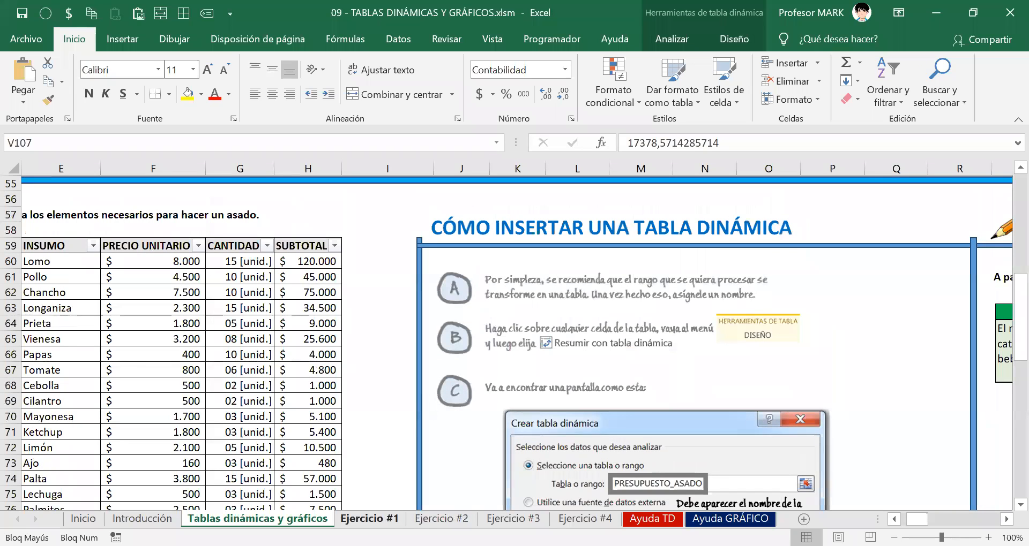
Return to the "Ejercicio #1" sheet and review the callout about converting the range into a named table
click(369, 518)
click(809, 311)
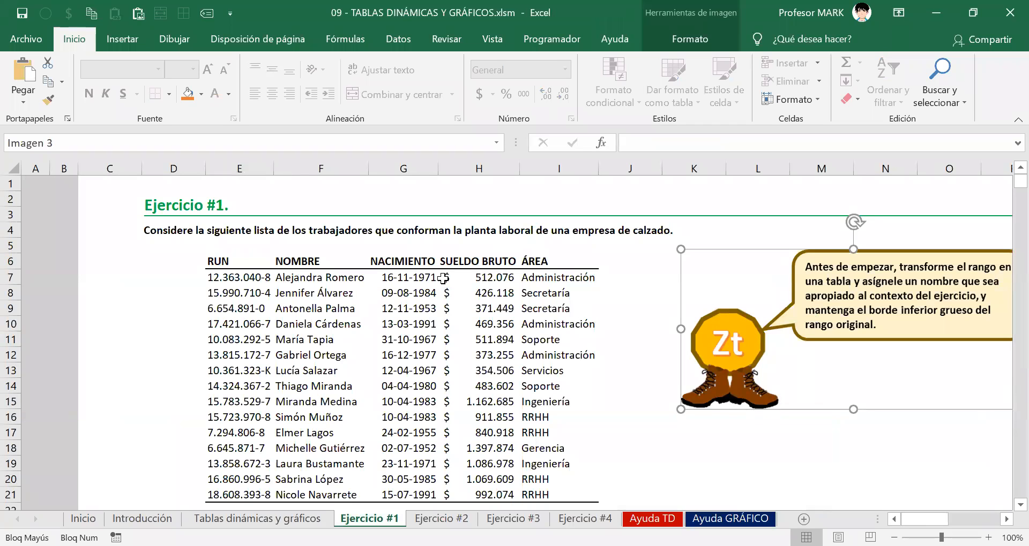
click(256, 267)
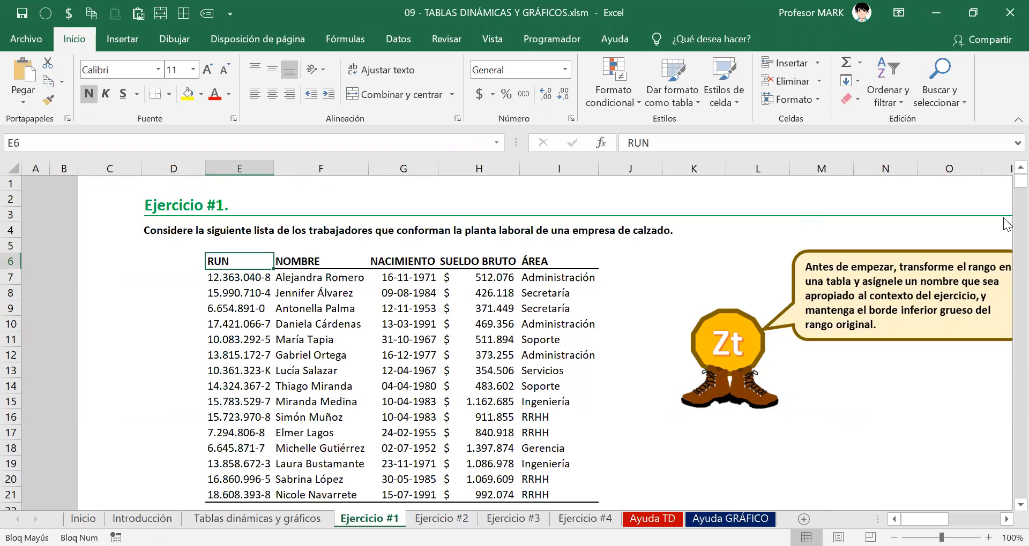
key(Down)
key(Right)
key(Right)
key(Down)
key(Down)
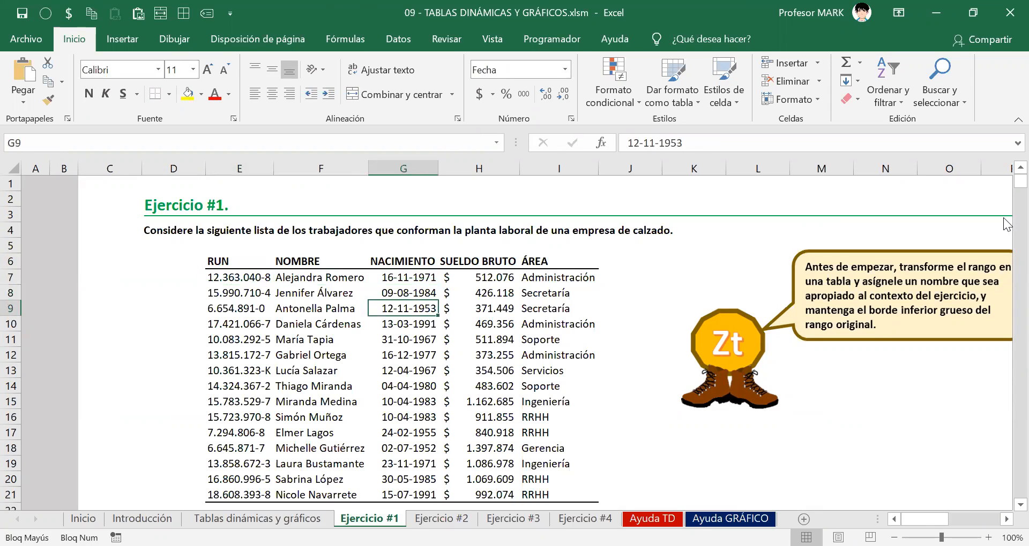
key(ctrl+t)
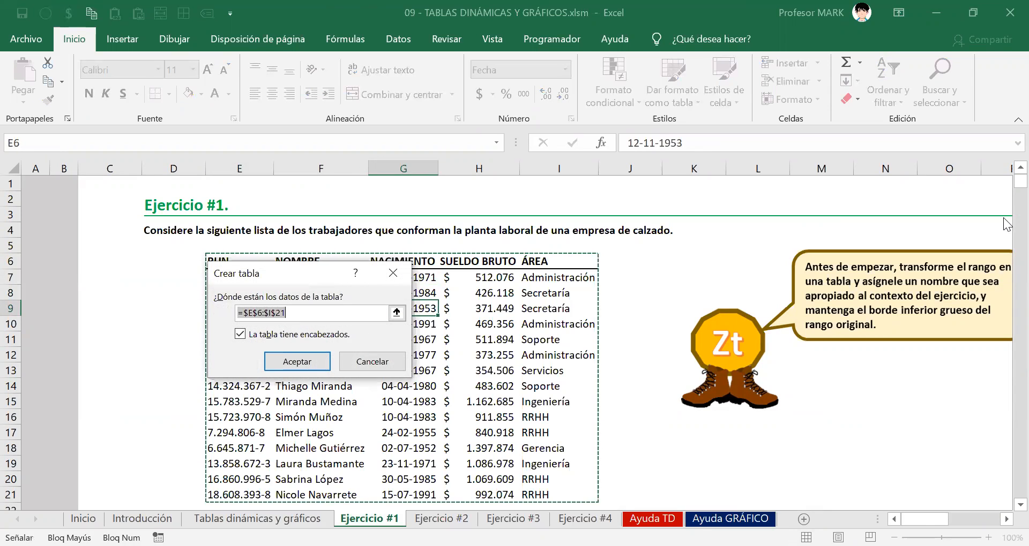
key(Escape)
click(228, 263)
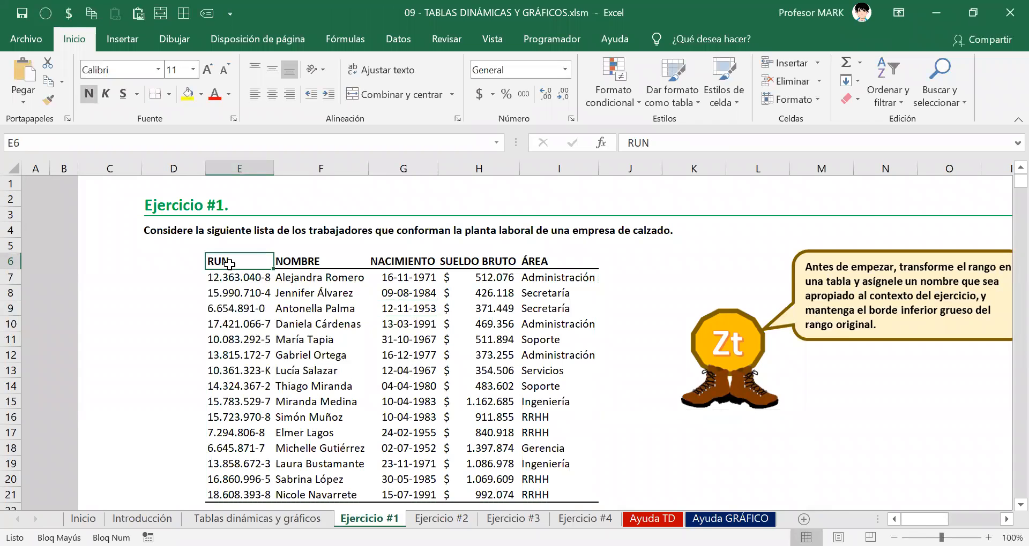
key(ctrl+e)
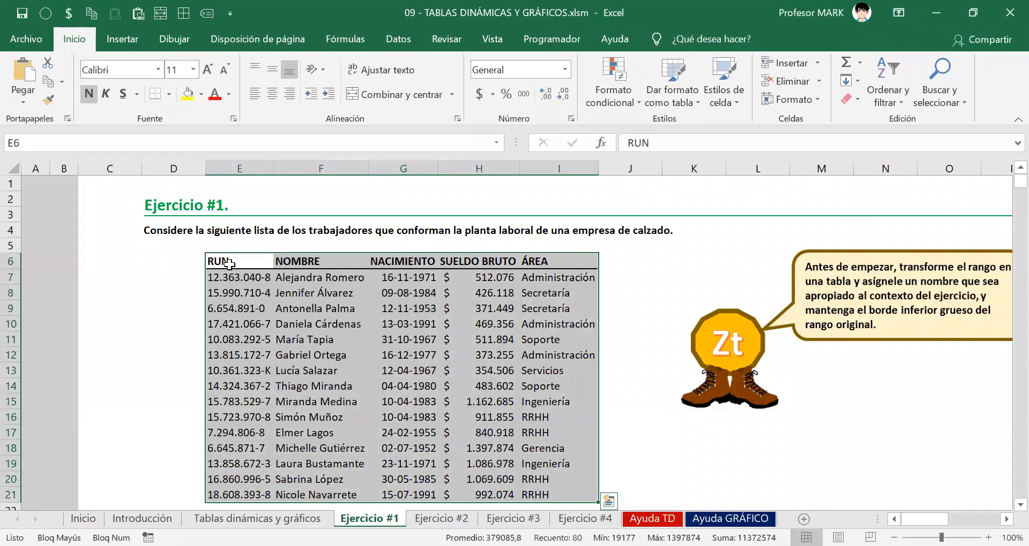
key(Down)
key(Down)
key(Right)
key(Right)
key(Down)
key(Down)
key(Down)
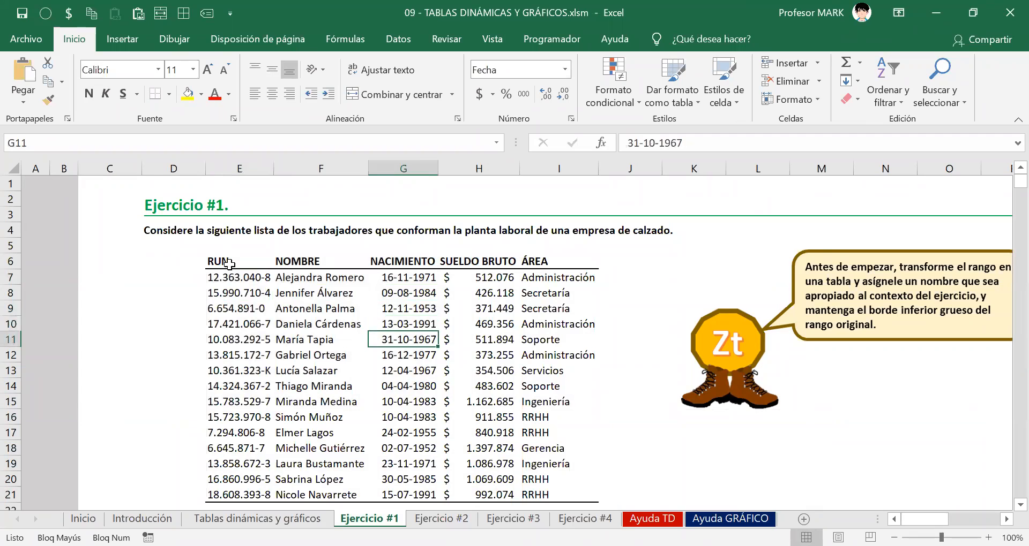
key(Right)
key(Down)
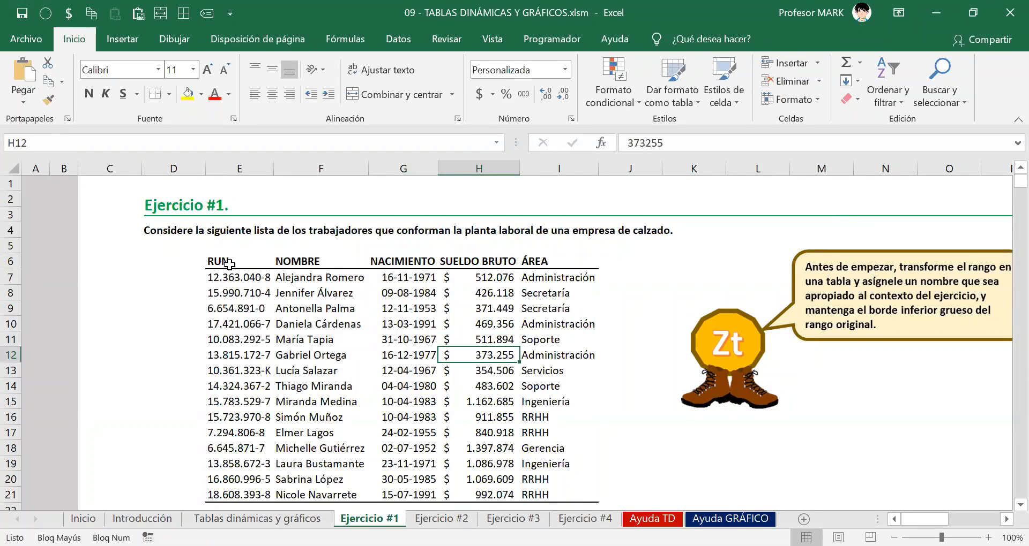
key(ctrl+t)
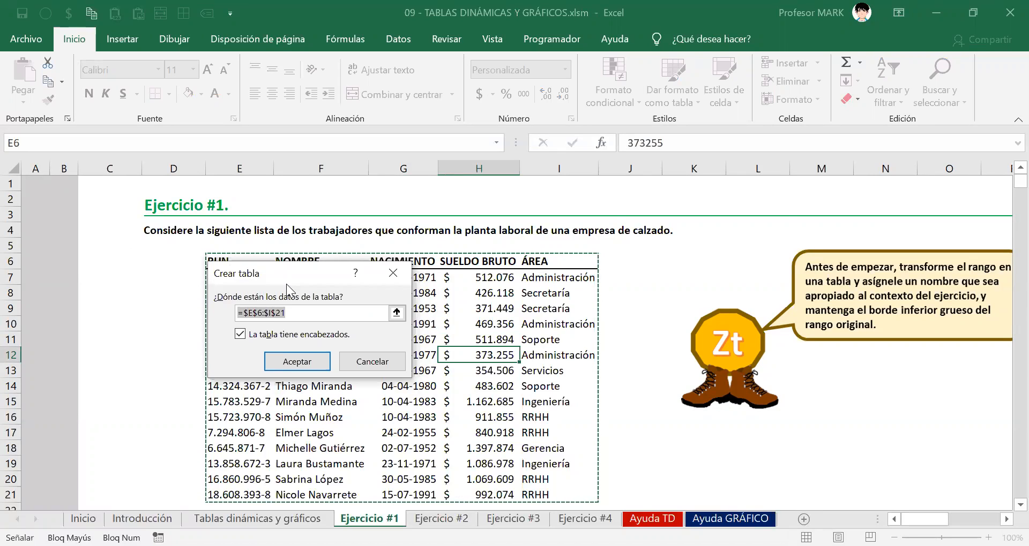
drag(286, 284, 657, 176)
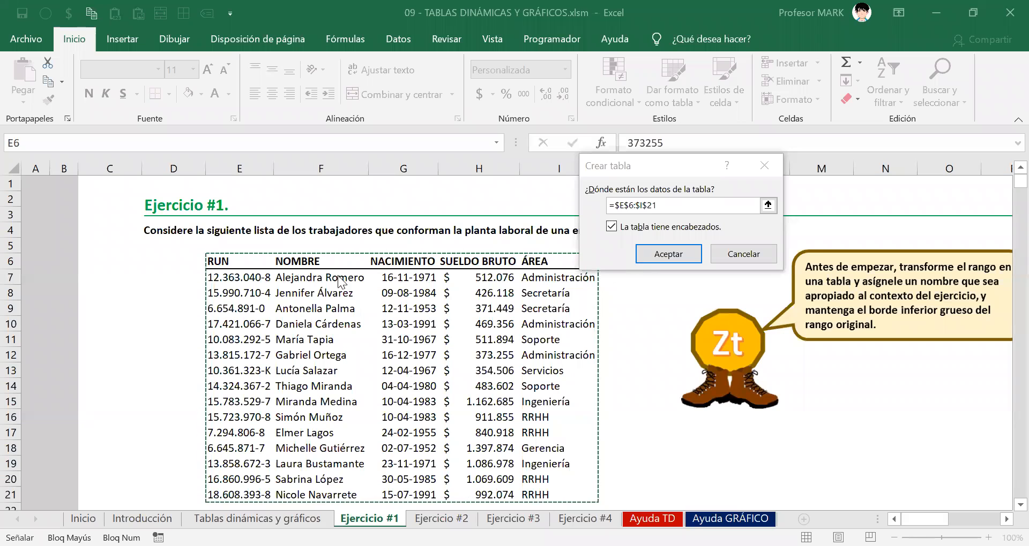
click(744, 255)
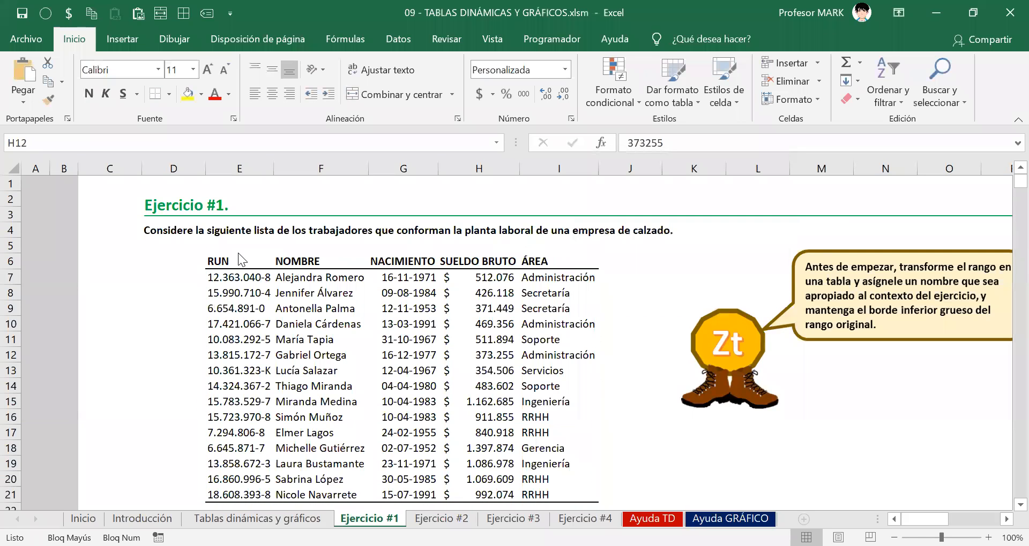
Convert the worker list in E6:I21 into a table with headers
click(238, 259)
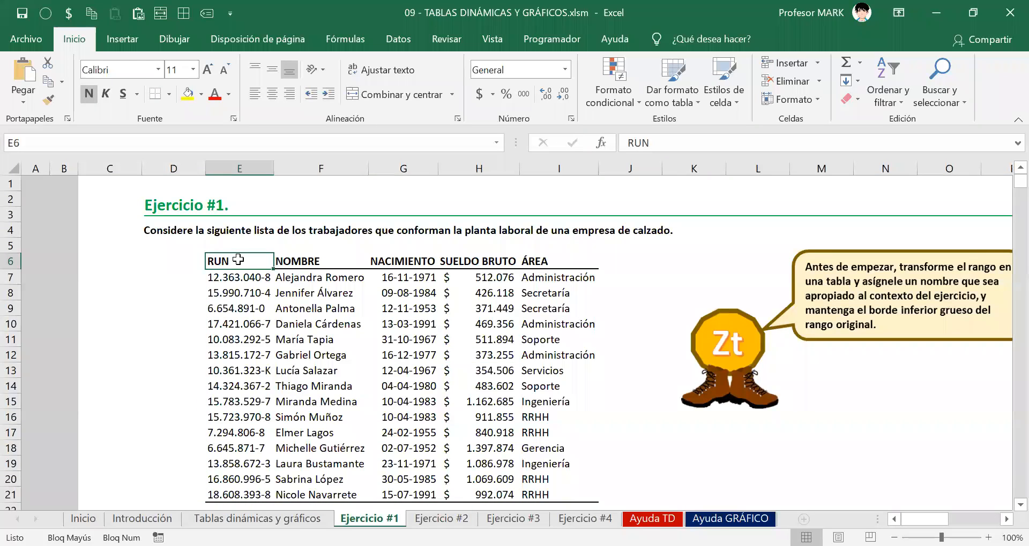
key(ctrl+a)
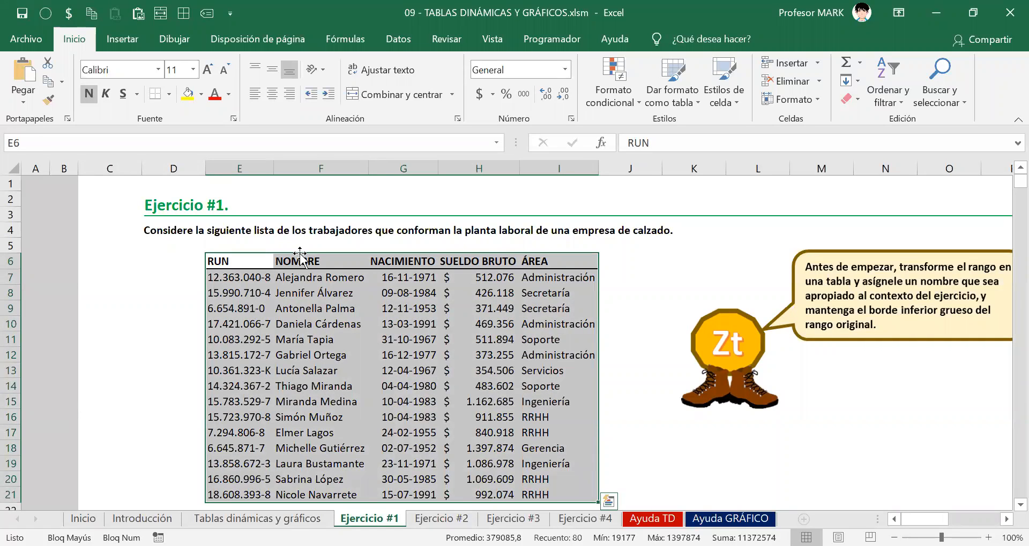
key(ctrl+t)
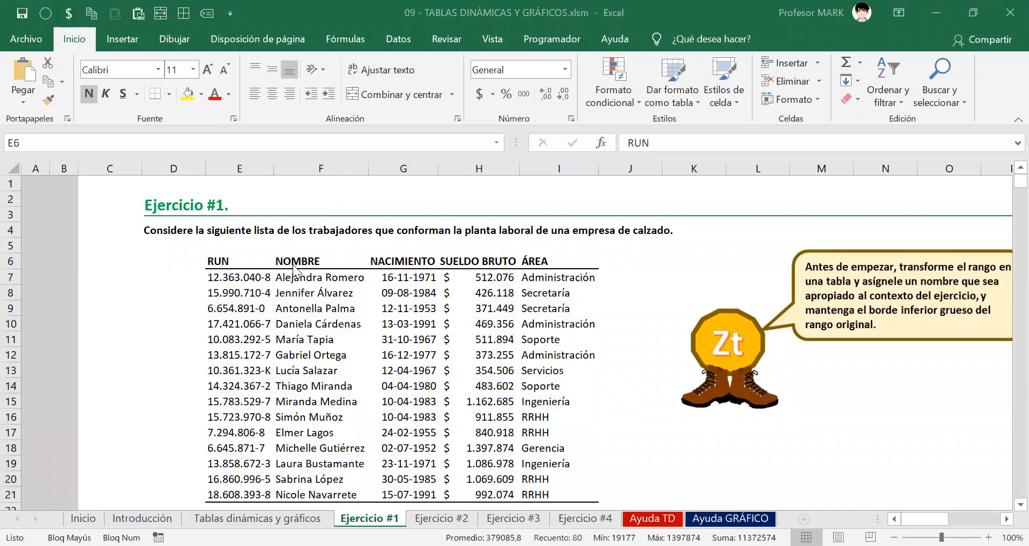
key(Escape)
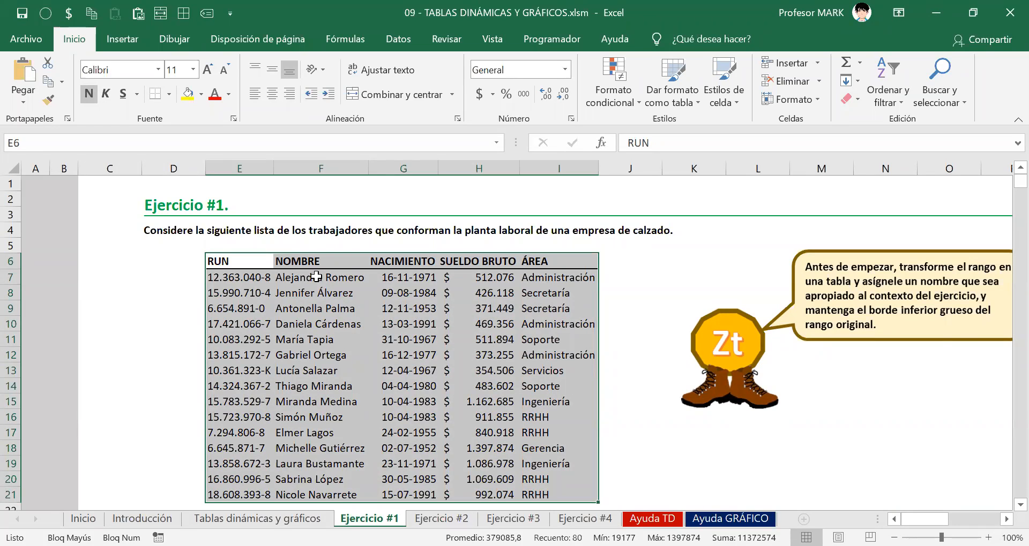
key(ctrl+t)
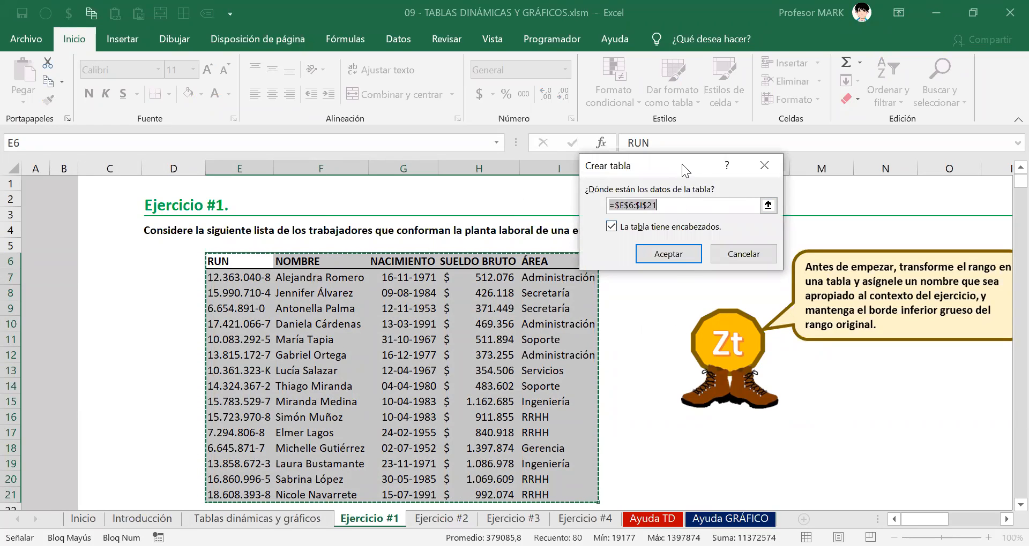
drag(680, 162, 664, 179)
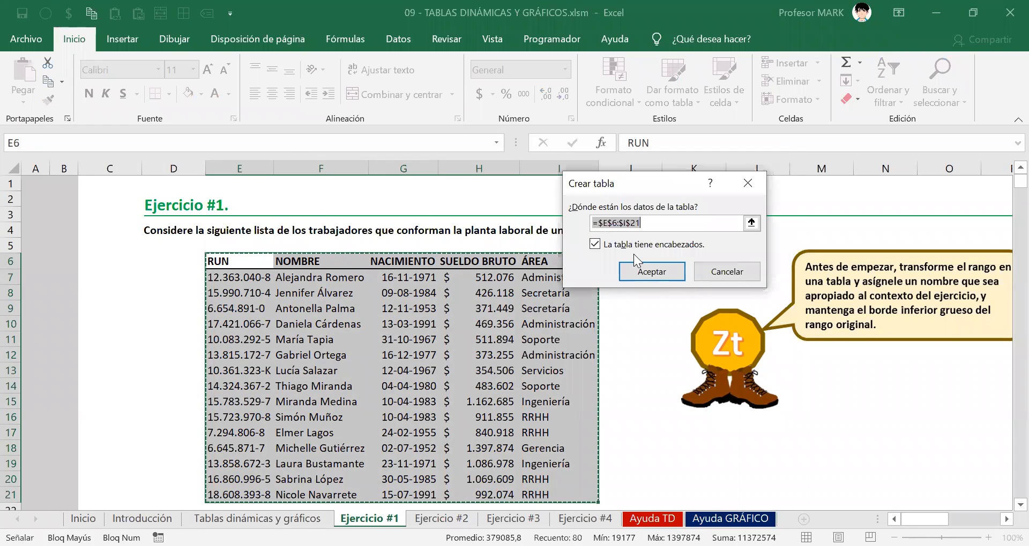
drag(239, 262, 558, 495)
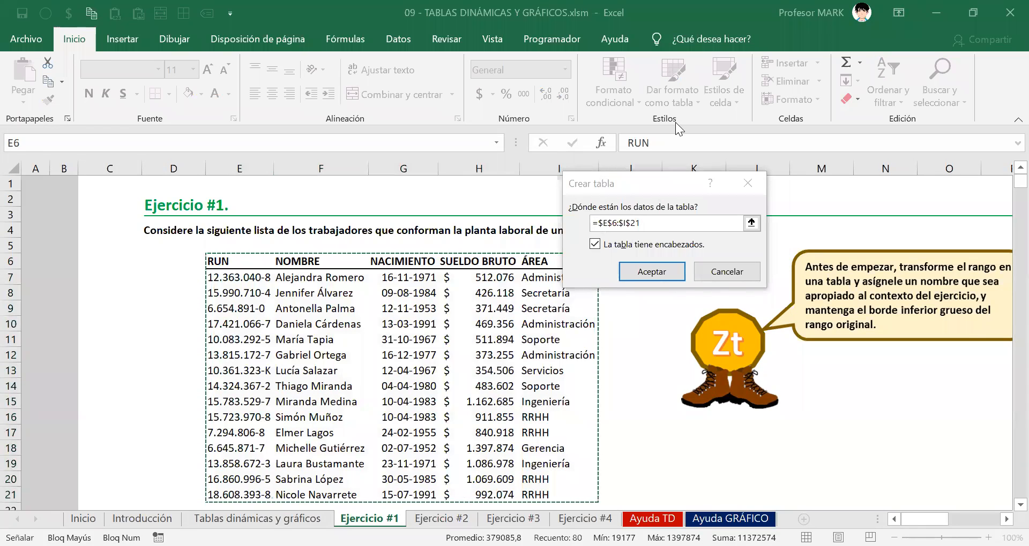
click(671, 179)
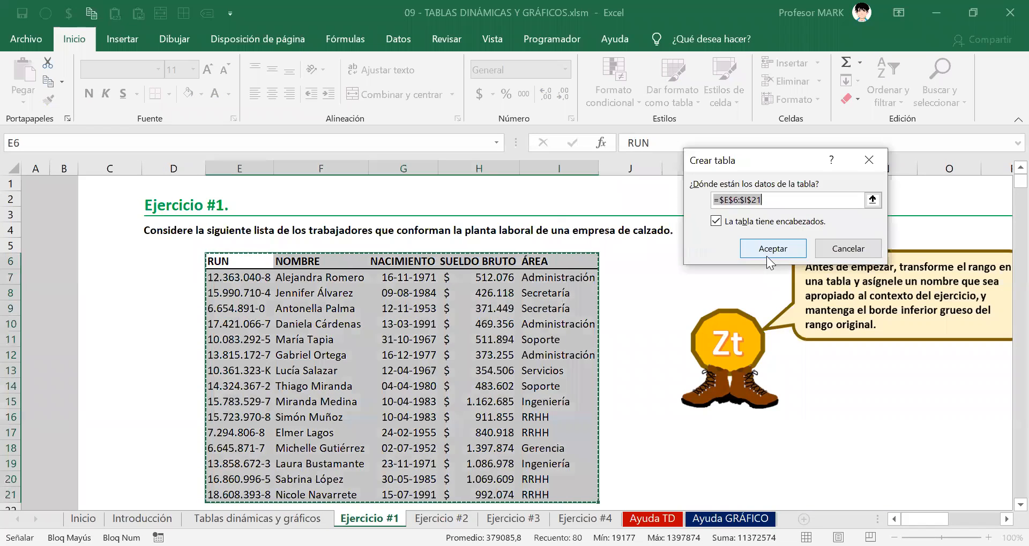
key(Return)
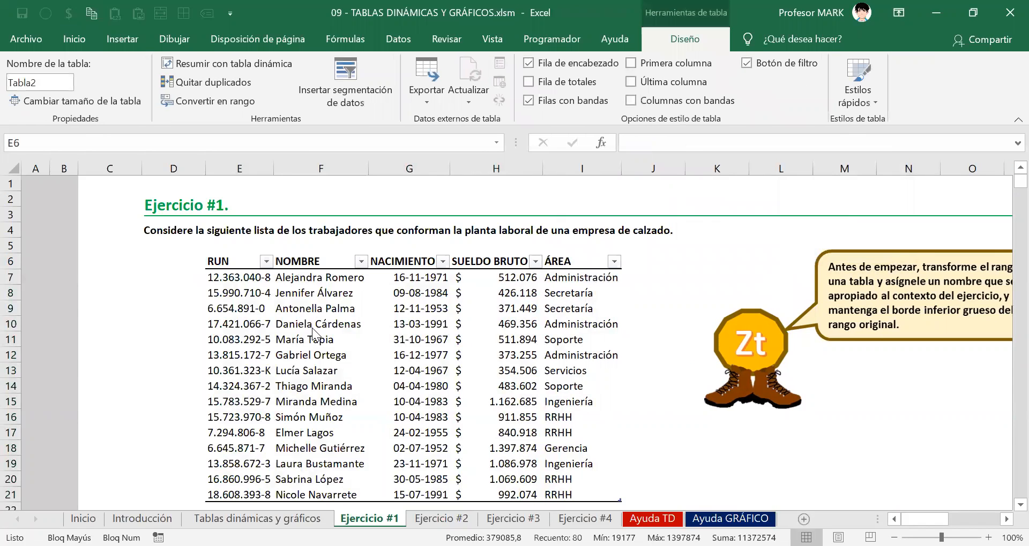
Examine the new worker table's rows and borders, and check the available quick table styles
click(468, 355)
scroll(340, 303, down, 2)
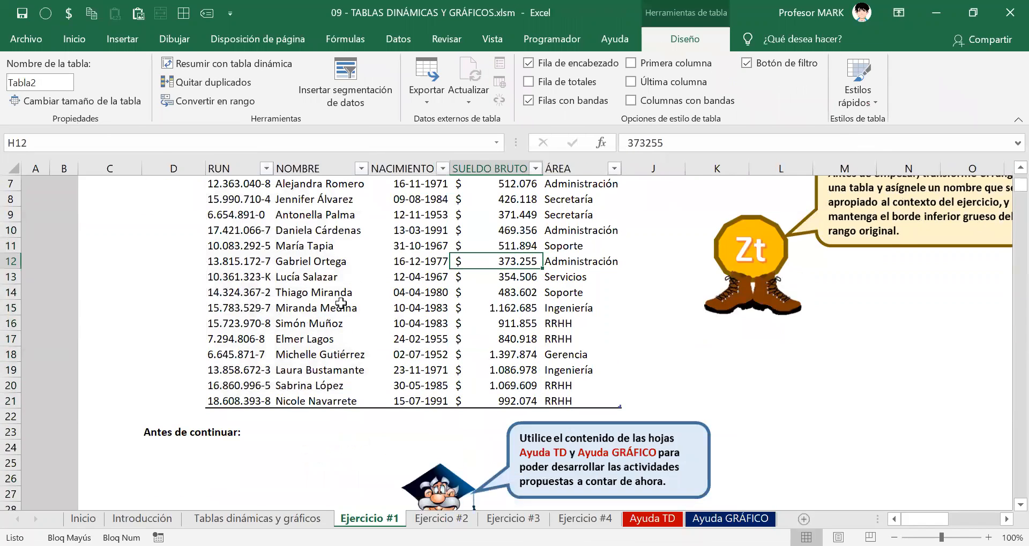
click(340, 304)
scroll(341, 303, up, 2)
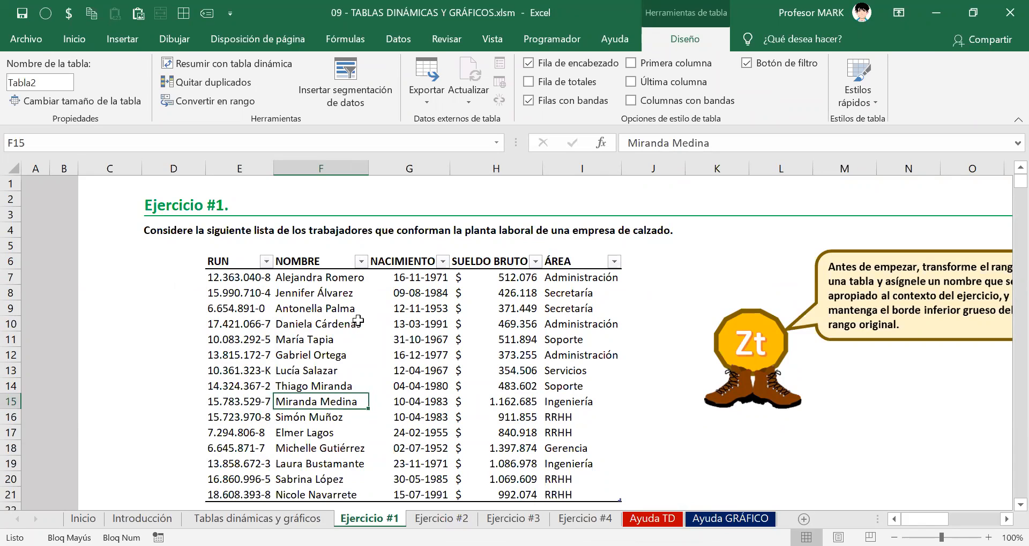
click(326, 309)
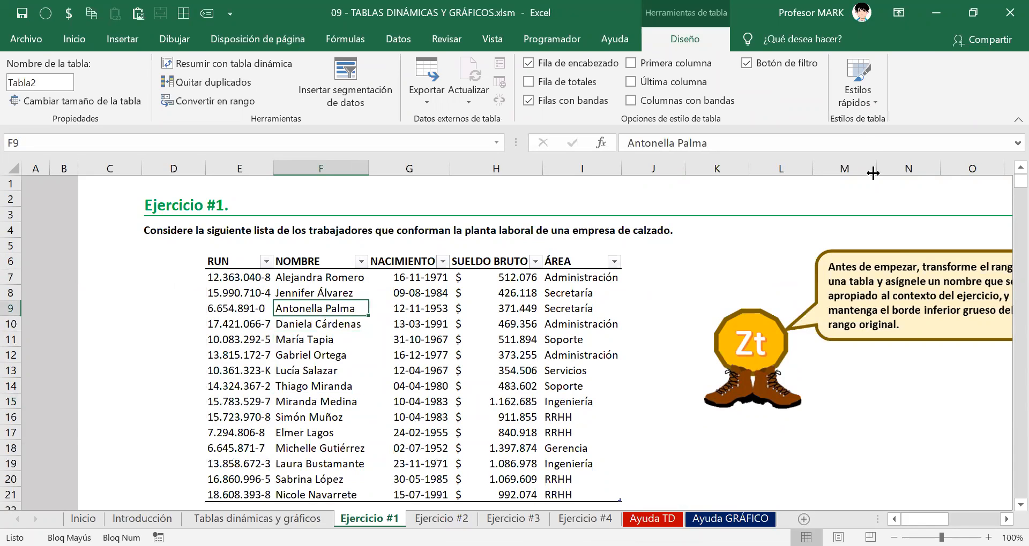
click(864, 105)
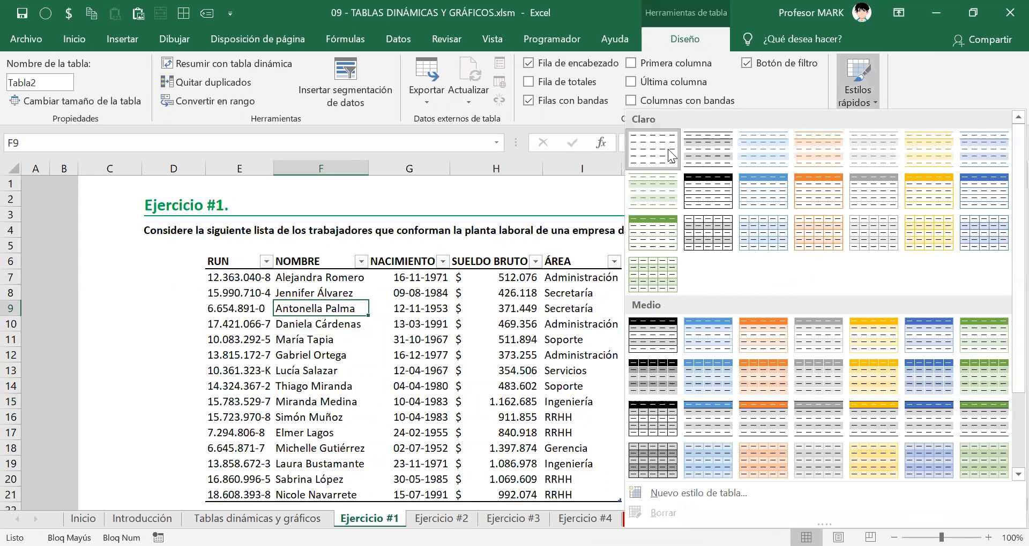
click(449, 302)
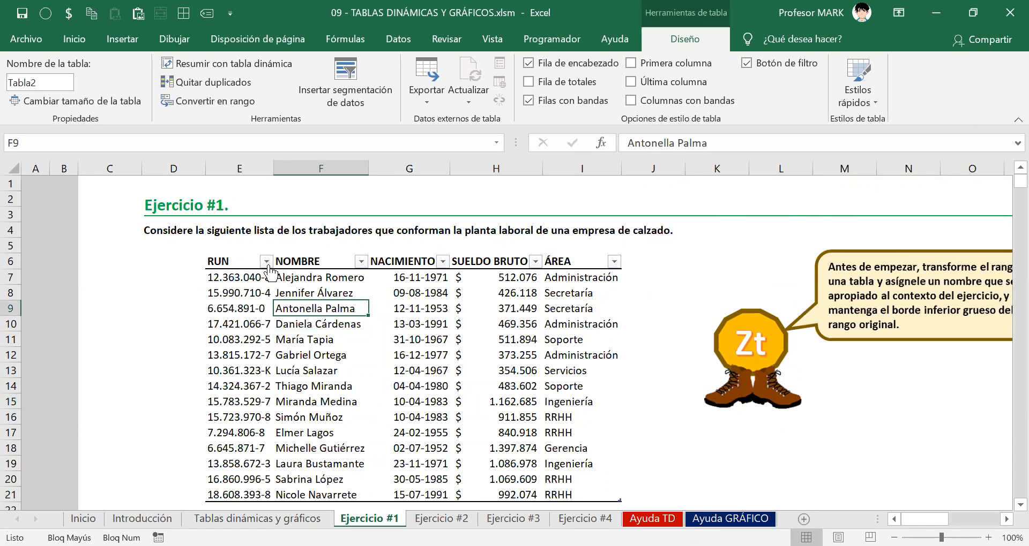
drag(236, 277, 509, 351)
click(509, 351)
drag(222, 263, 632, 502)
click(464, 284)
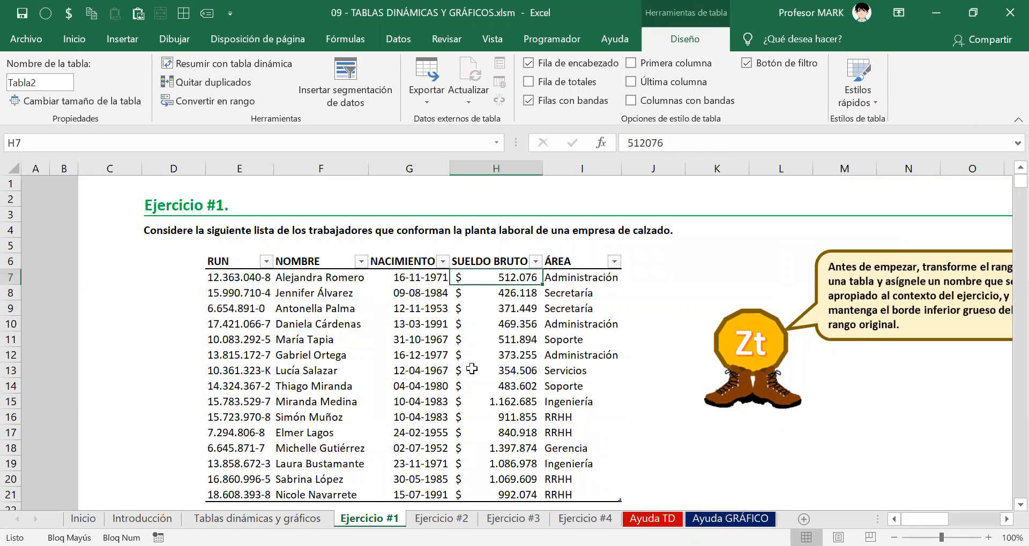
Inspect the header row of the barbecue supplies table on the "Tablas dinámicas y gráficos" sheet for comparison
click(257, 519)
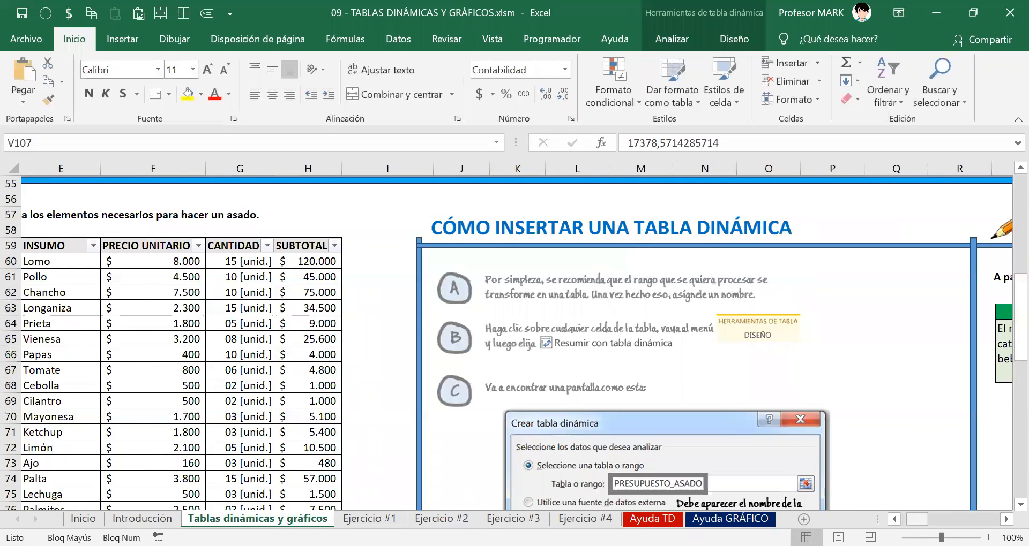
scroll(375, 322, left, 2)
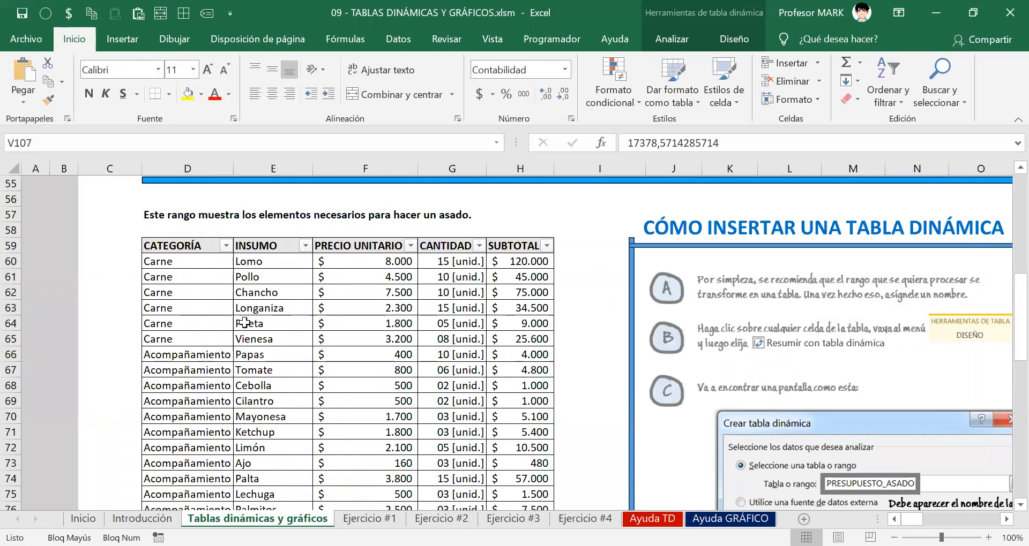
drag(187, 245, 535, 245)
click(450, 308)
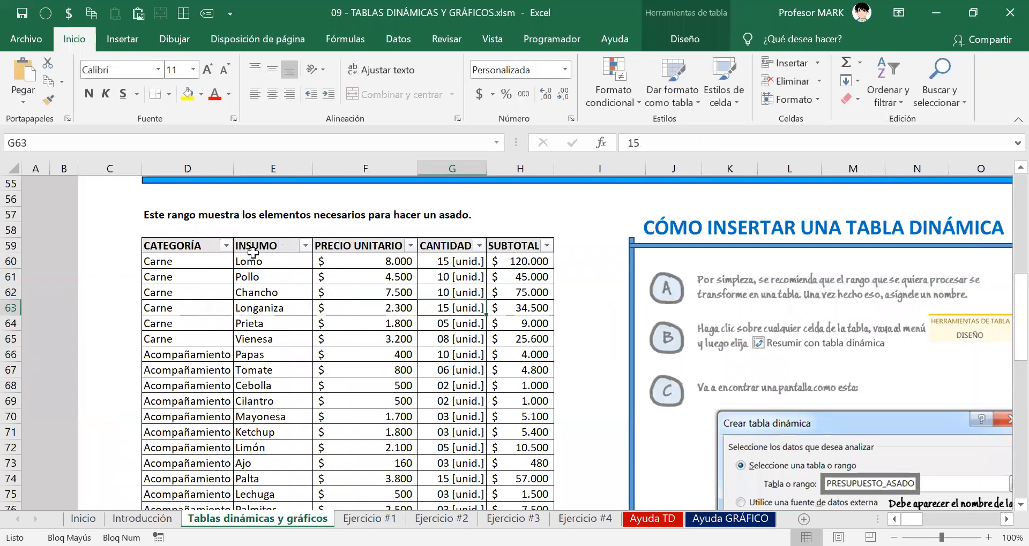
Return to the "Ejercicio #1" sheet and examine the worker table's header row, last rows and lower border
click(383, 519)
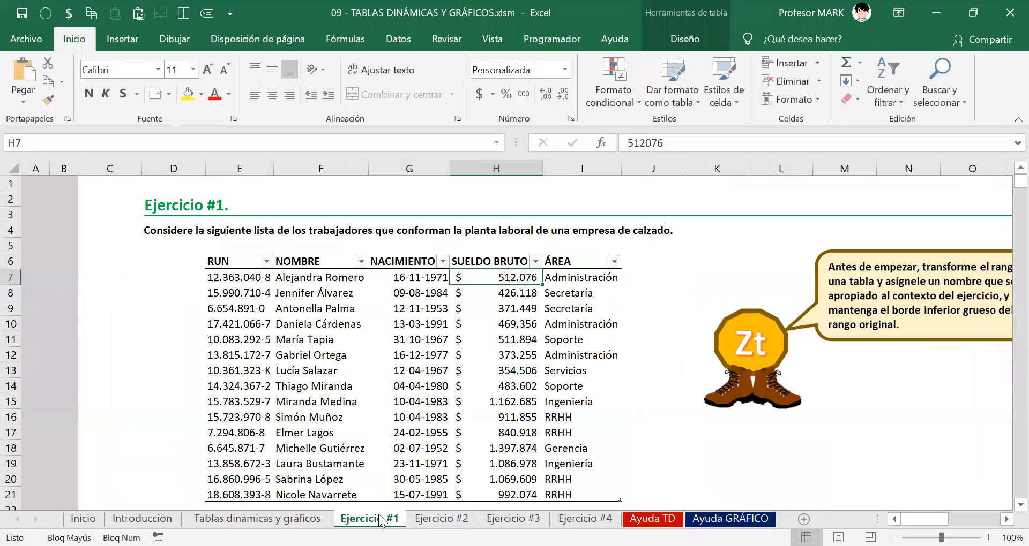
drag(232, 259, 573, 261)
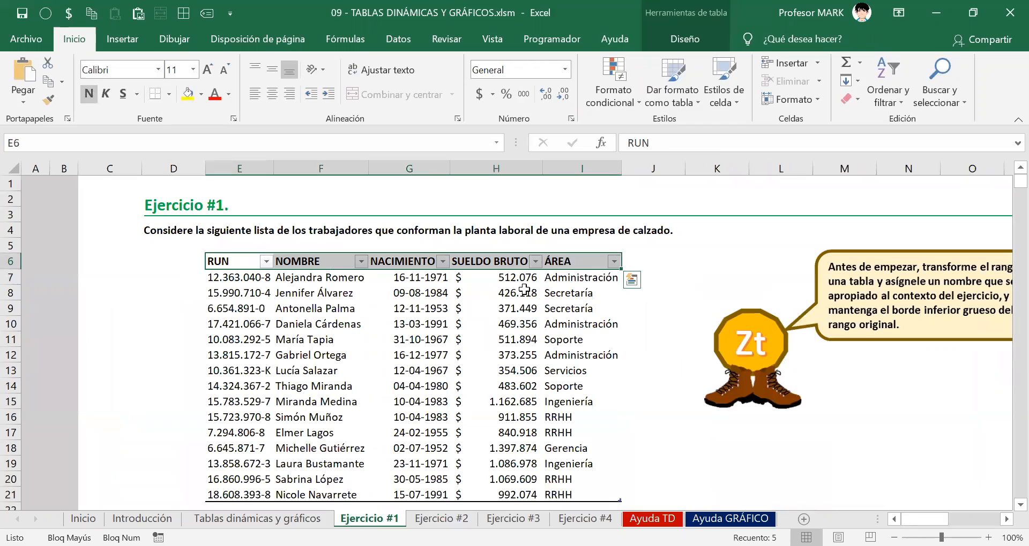
click(300, 338)
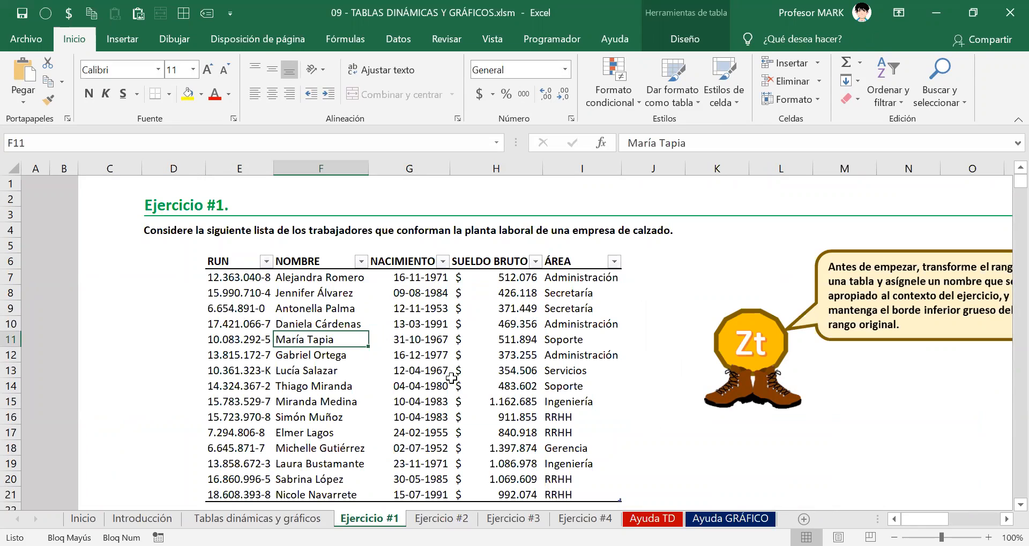
scroll(407, 386, down, 1)
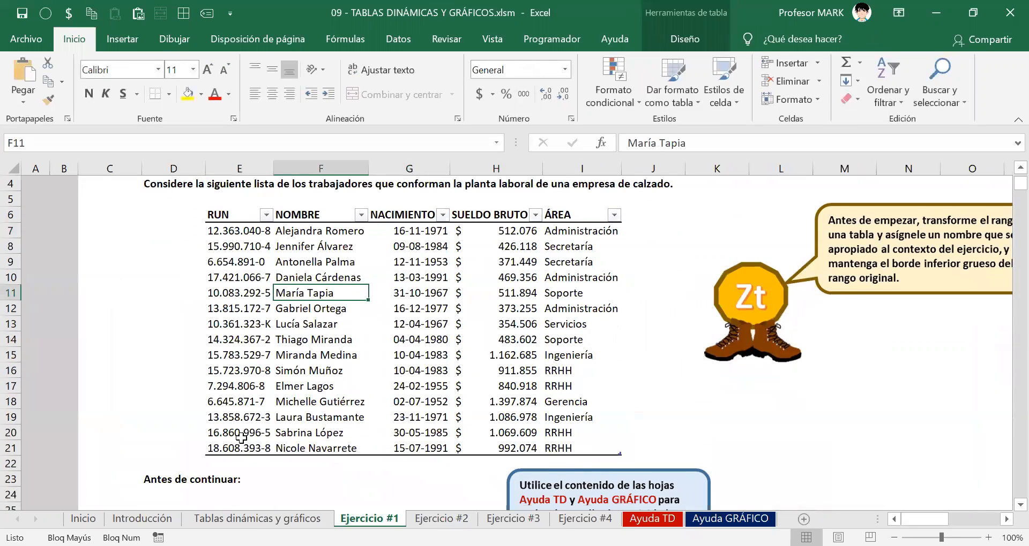
drag(239, 448, 596, 440)
click(490, 356)
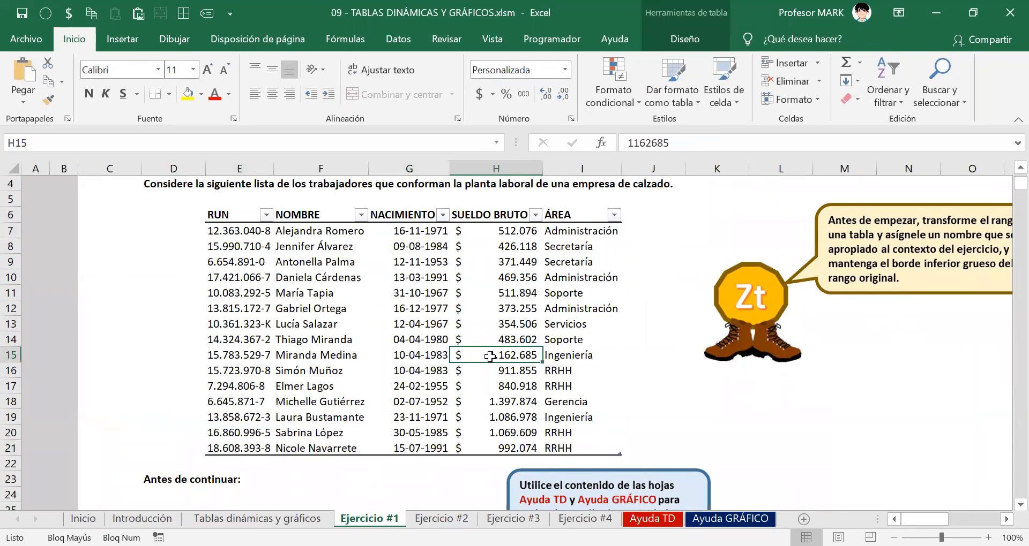
click(410, 294)
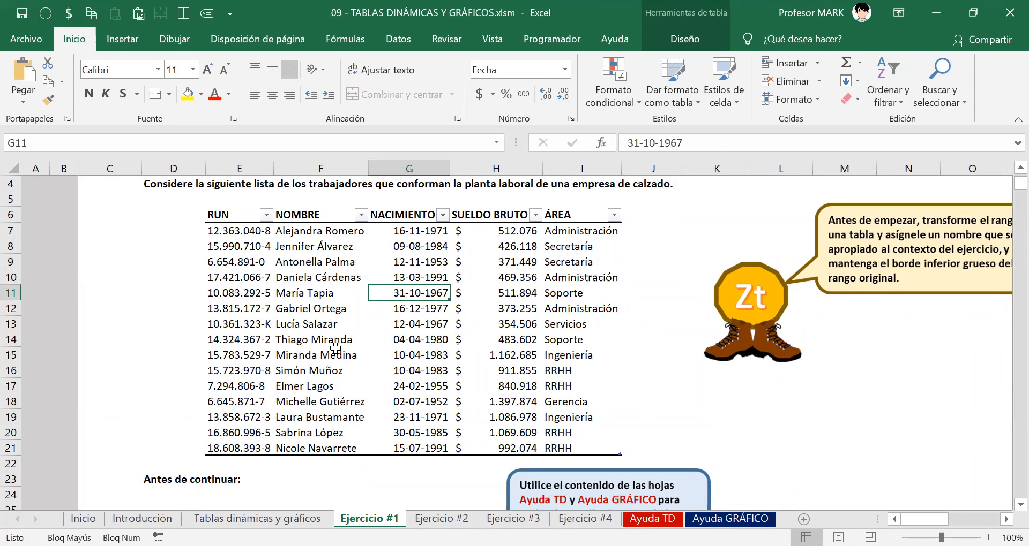
click(290, 279)
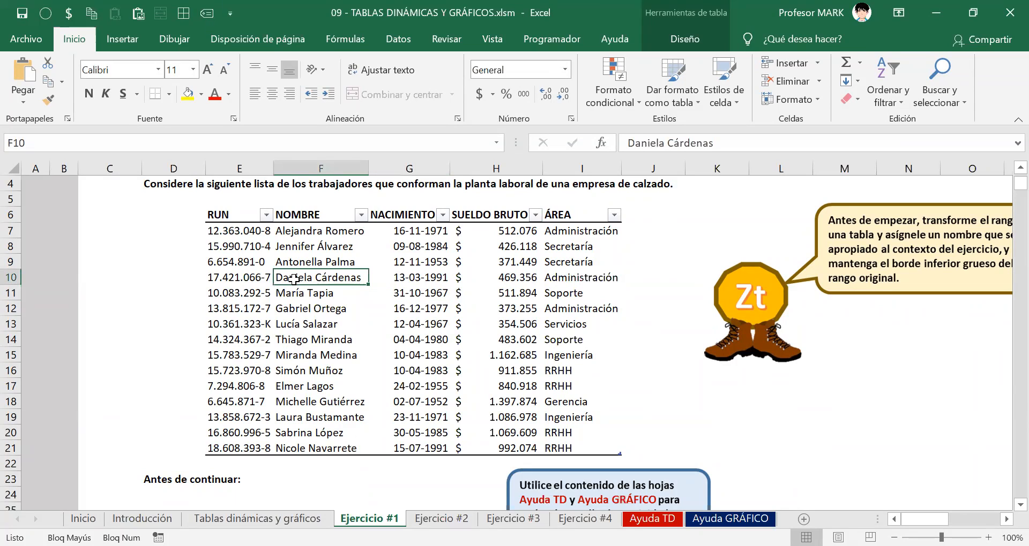
Save the workbook and rename the worker table as INFORMACIÓN_TRABAJADORES
key(ctrl+s)
click(684, 41)
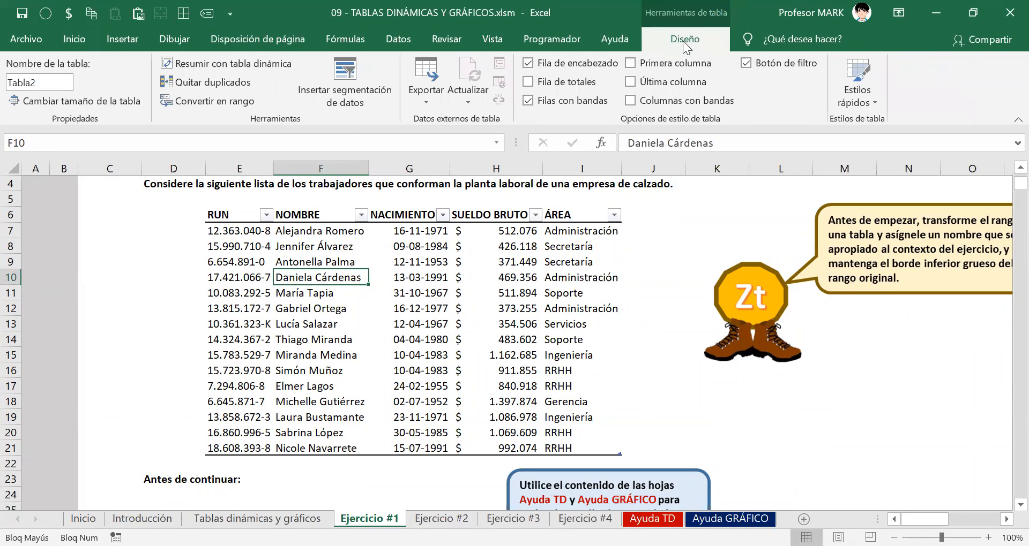
click(51, 84)
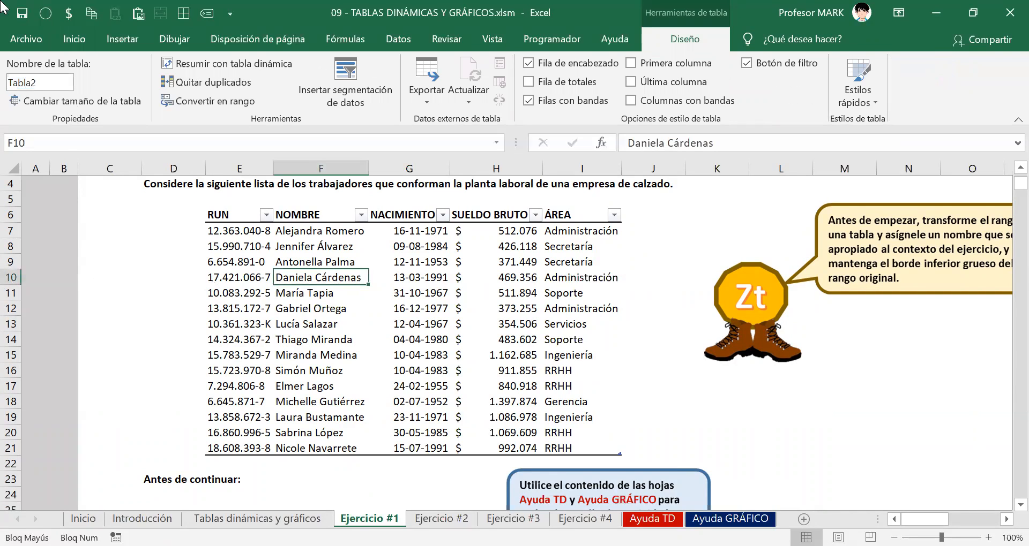
click(49, 87)
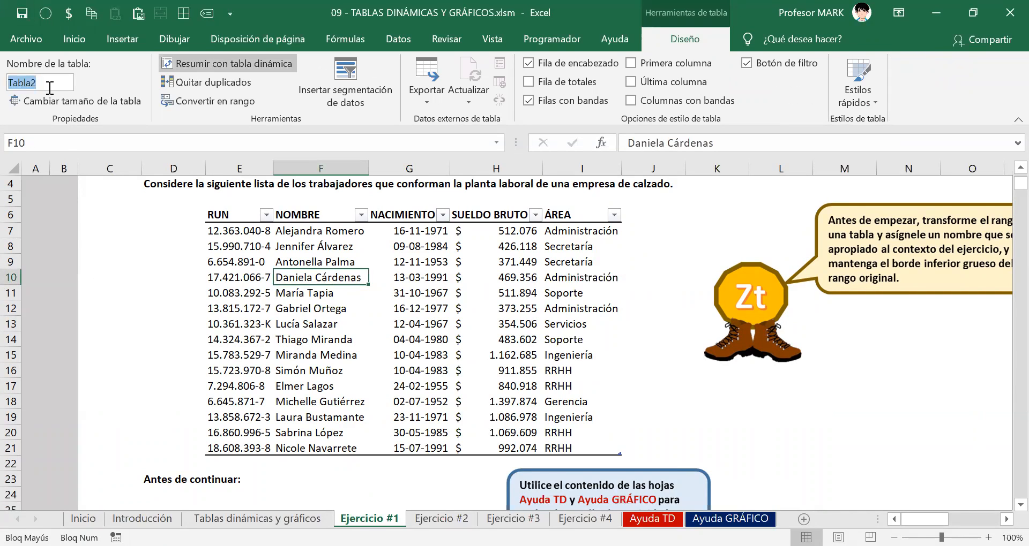
text(INFORMACIÓN)
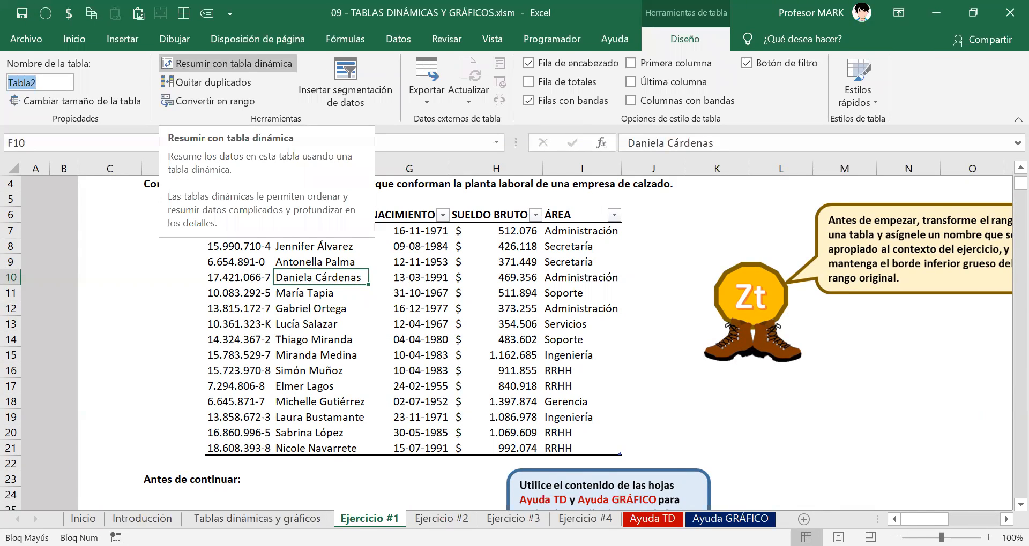
text(_)
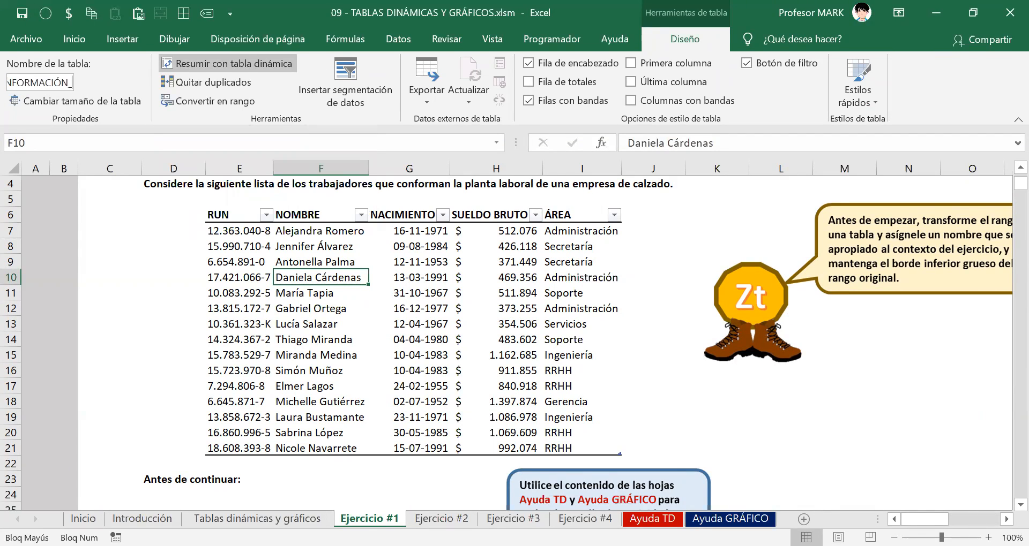
text(TRABAJADORES)
key(Return)
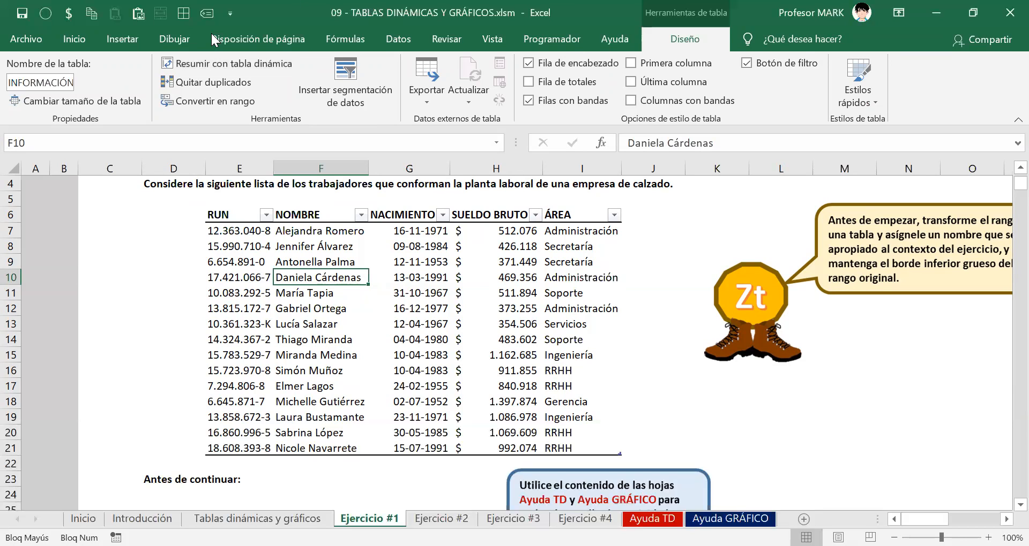
Select the worker table's data rows E7:I21 to check that the range carries its assigned table name
key(alt+Tab)
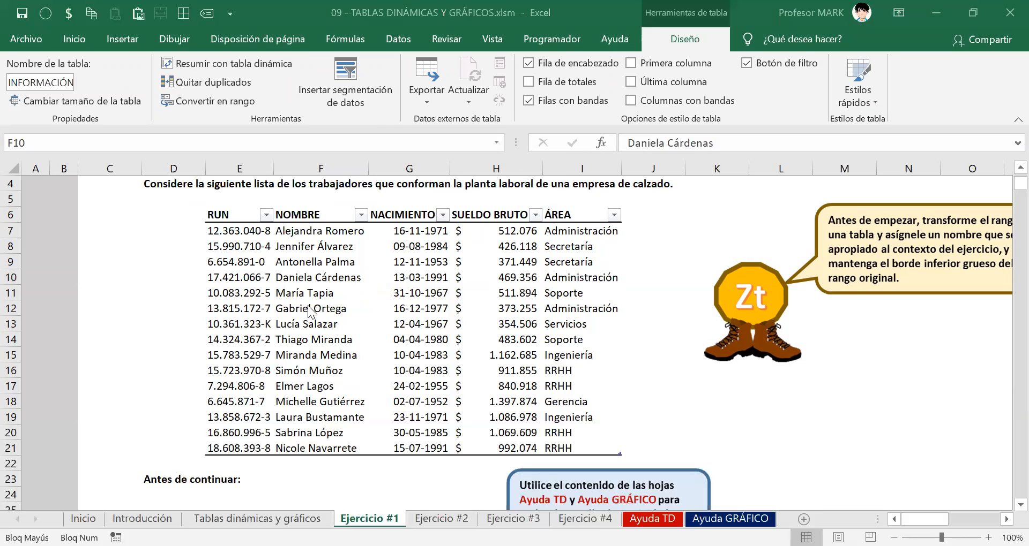
key(alt+Tab)
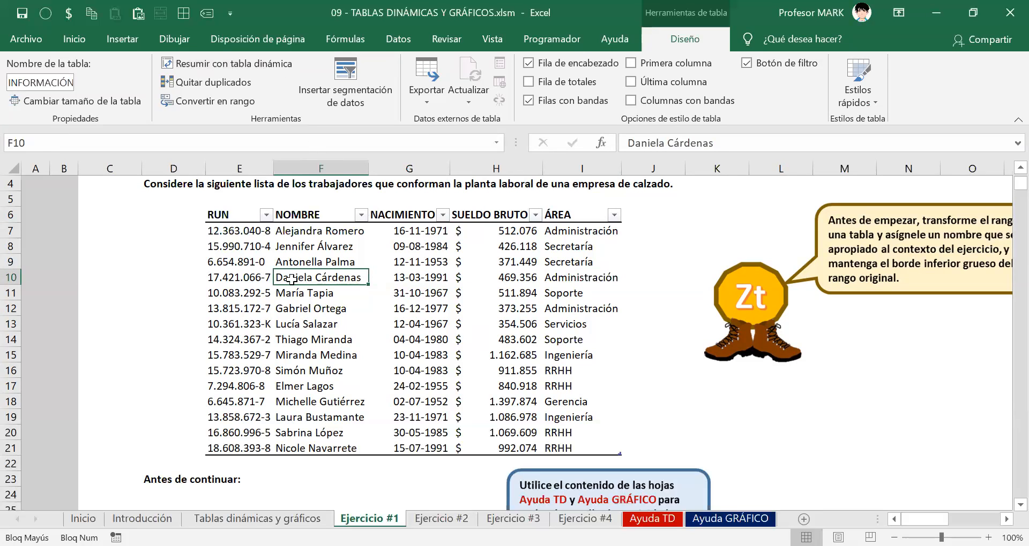
drag(243, 230, 562, 453)
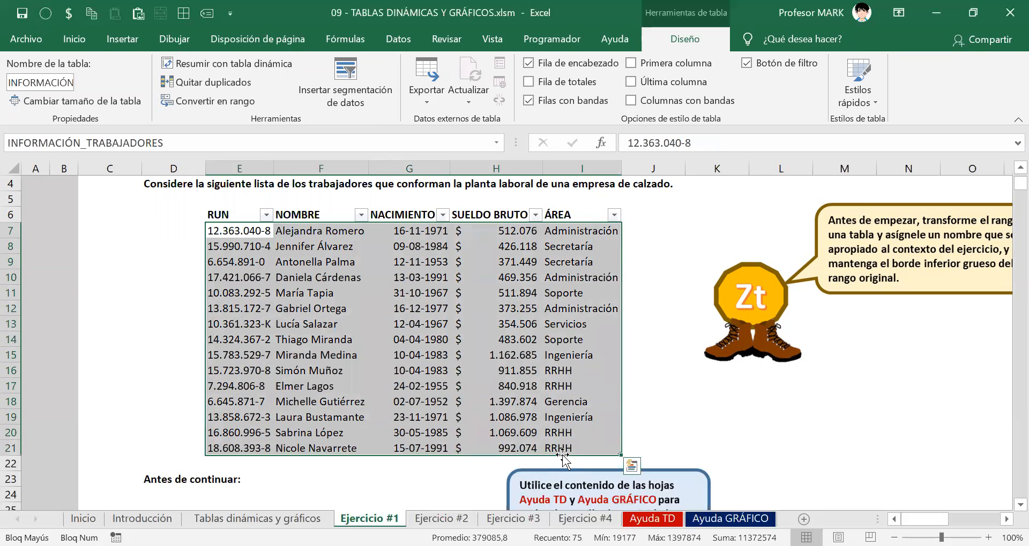
click(409, 309)
Look through the rows of the barbecue supplies table on the "Tablas dinámicas y gráficos" sheet for comparison
click(211, 514)
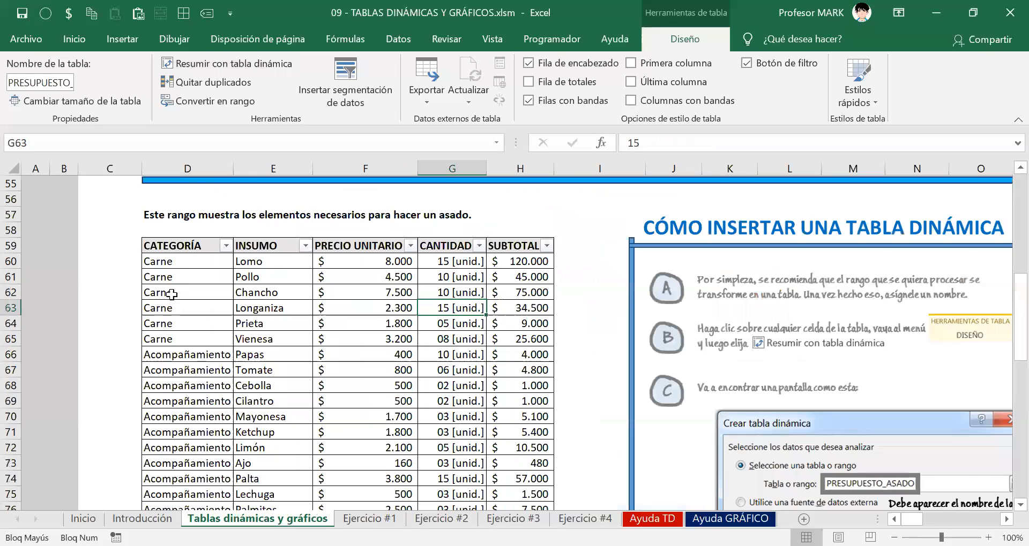
scroll(176, 273, down, 1)
scroll(263, 318, down, 13)
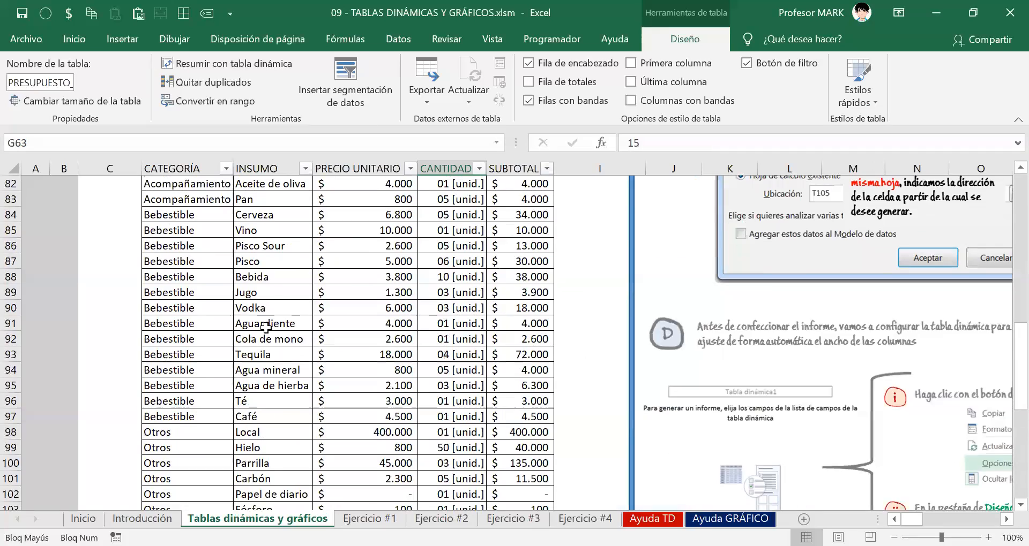
scroll(263, 332, down, 5)
scroll(259, 337, up, 5)
scroll(257, 341, up, 10)
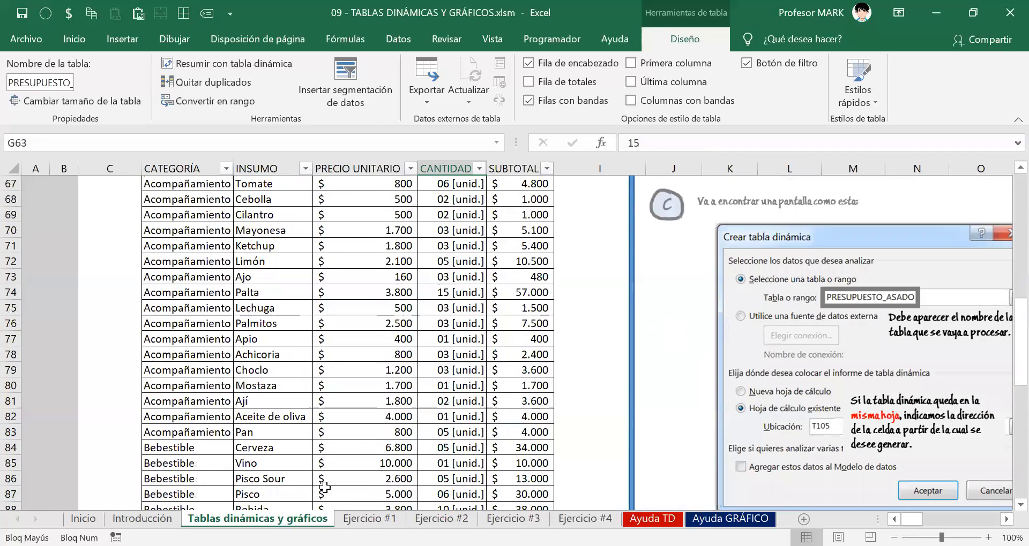
Return to the "Ejercicio #1" sheet and shift the professor help-note picture below the worker table slightly to the left
click(367, 518)
drag(251, 245, 529, 410)
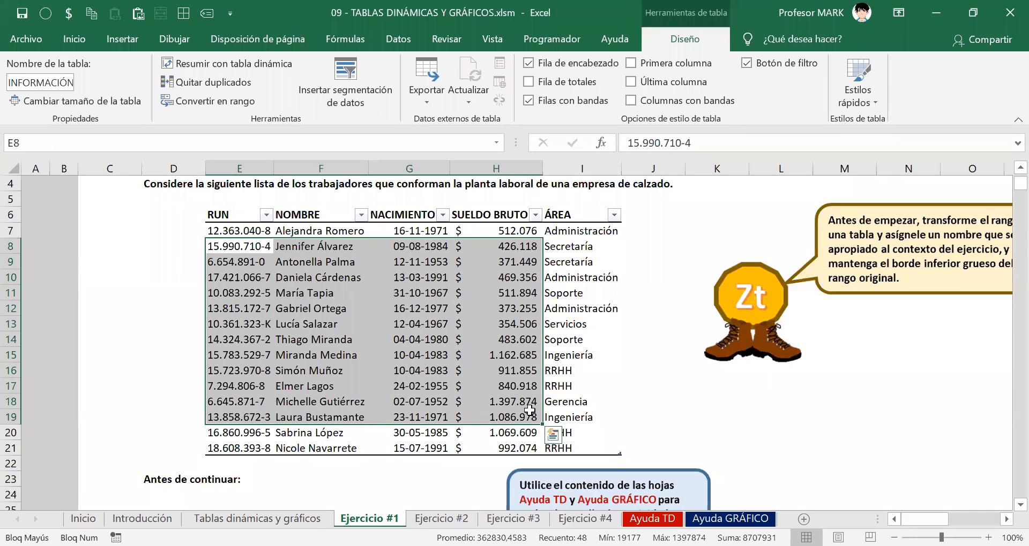
scroll(542, 407, down, 4)
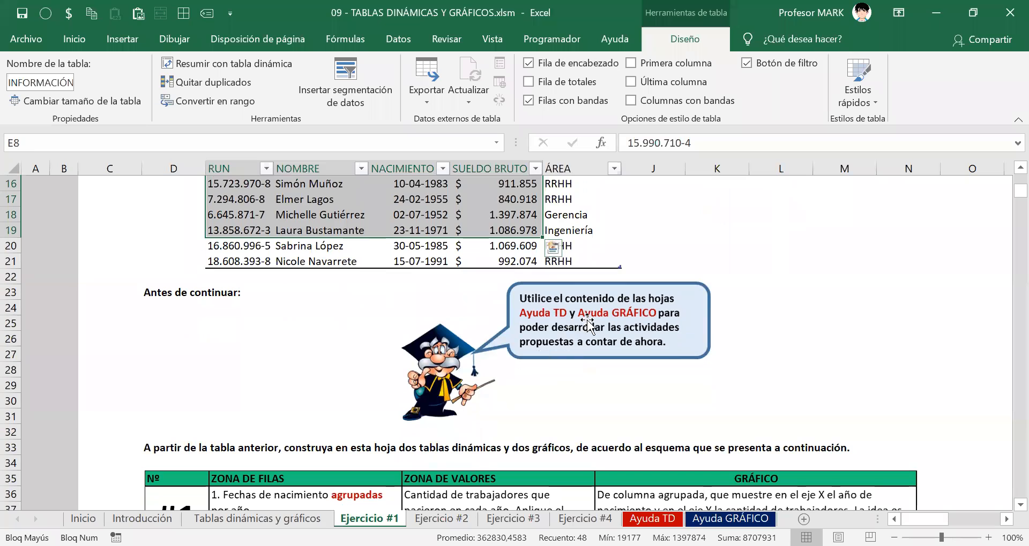
click(625, 314)
drag(573, 313, 537, 317)
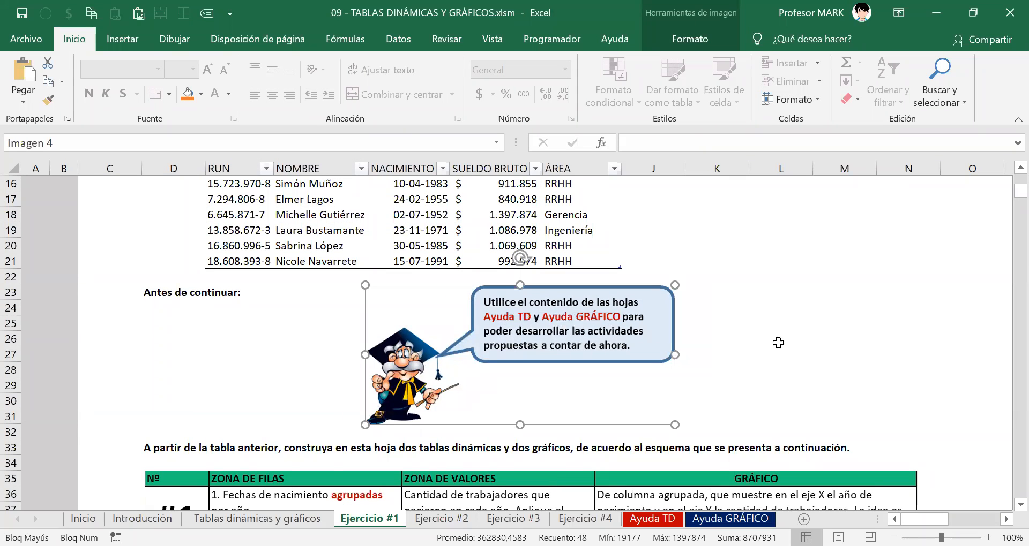
View the chart help sheet and the "Tablas dinámicas y gráficos" sheet, and return to "Ejercicio #1"
click(663, 517)
key(ctrl+Page_Down)
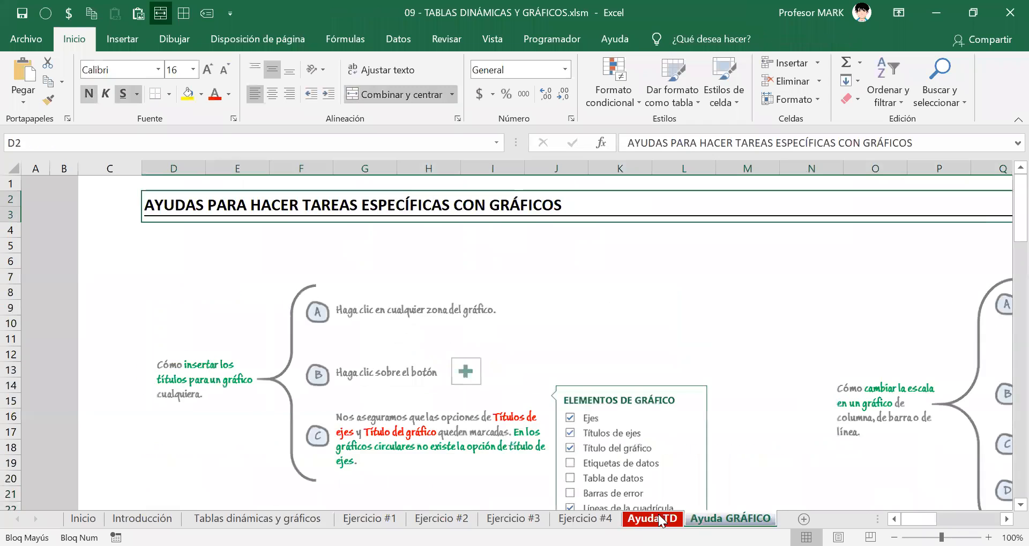
click(142, 519)
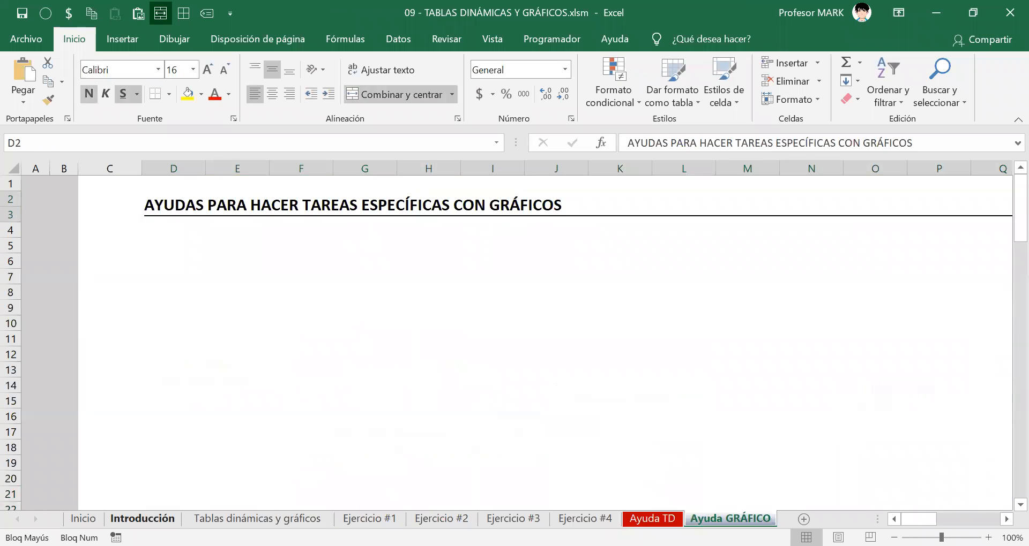
click(235, 519)
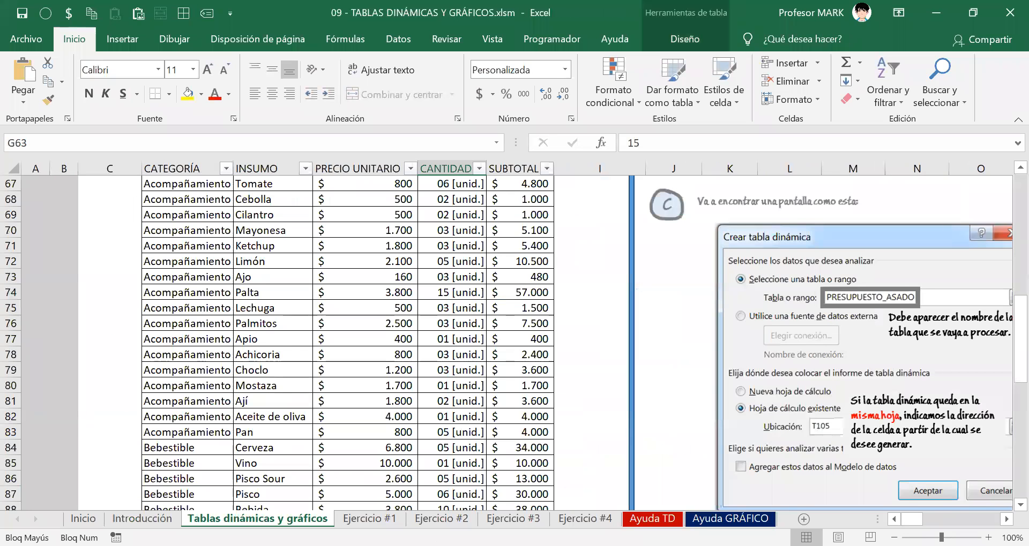
click(370, 519)
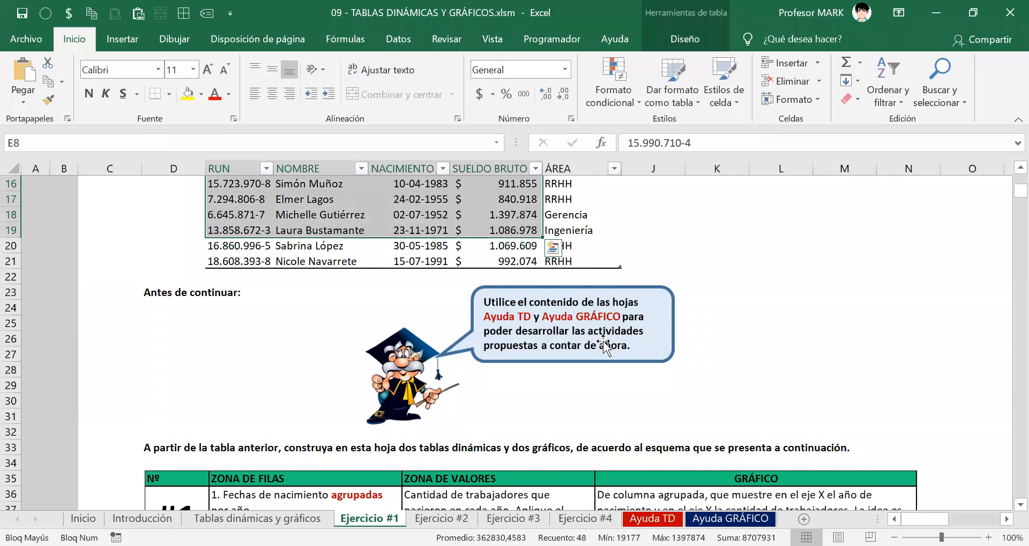
Read the row 33 instruction on building two pivot tables and two charts, checking it against the worker table and the scheme
scroll(603, 346, down, 3)
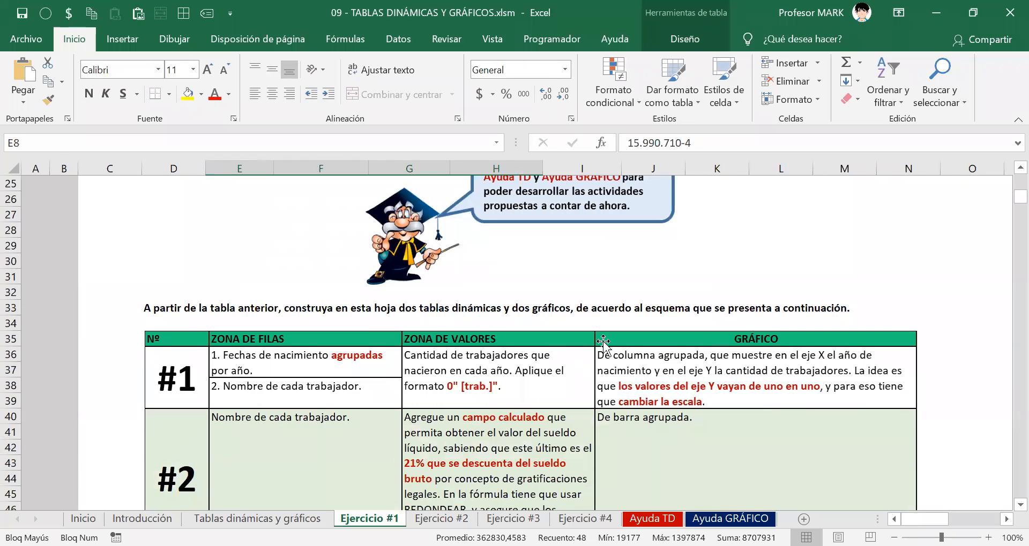
scroll(602, 365, down, 3)
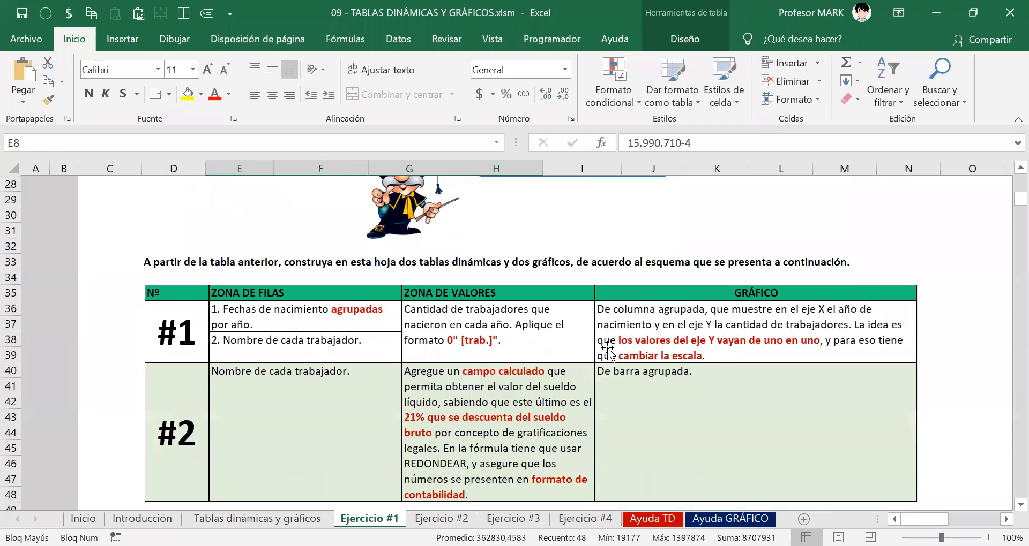
scroll(600, 372, up, 2)
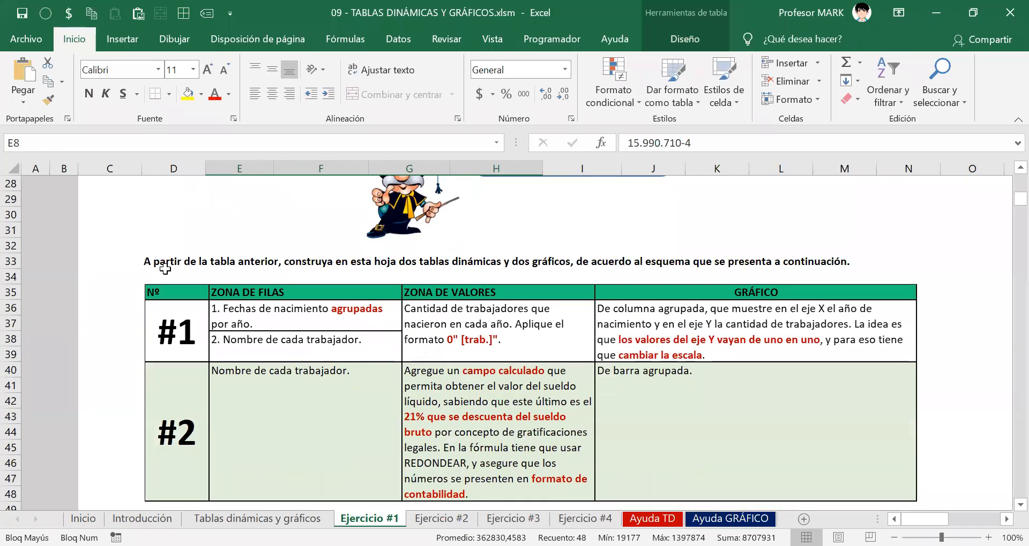
click(166, 276)
click(200, 264)
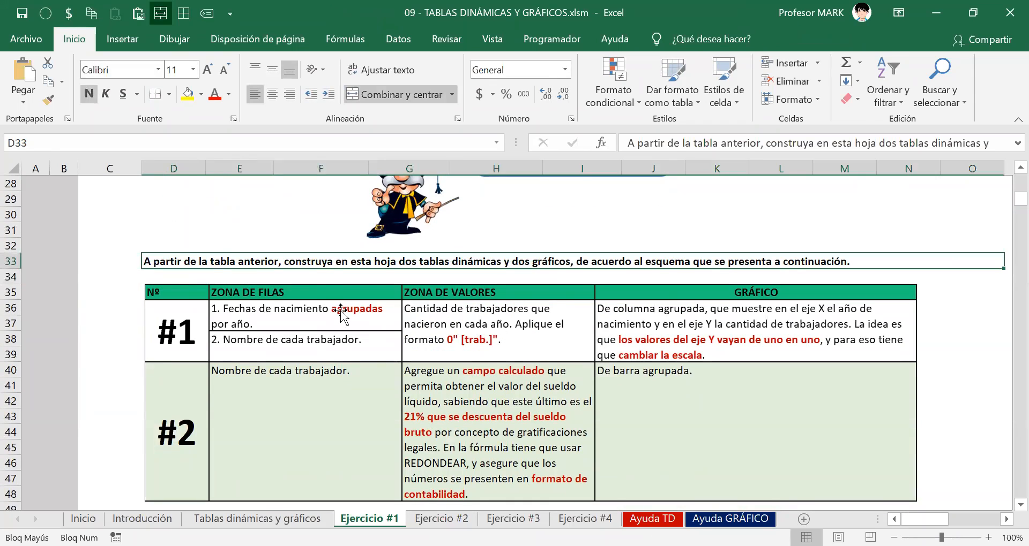
scroll(340, 306, up, 9)
scroll(358, 383, down, 7)
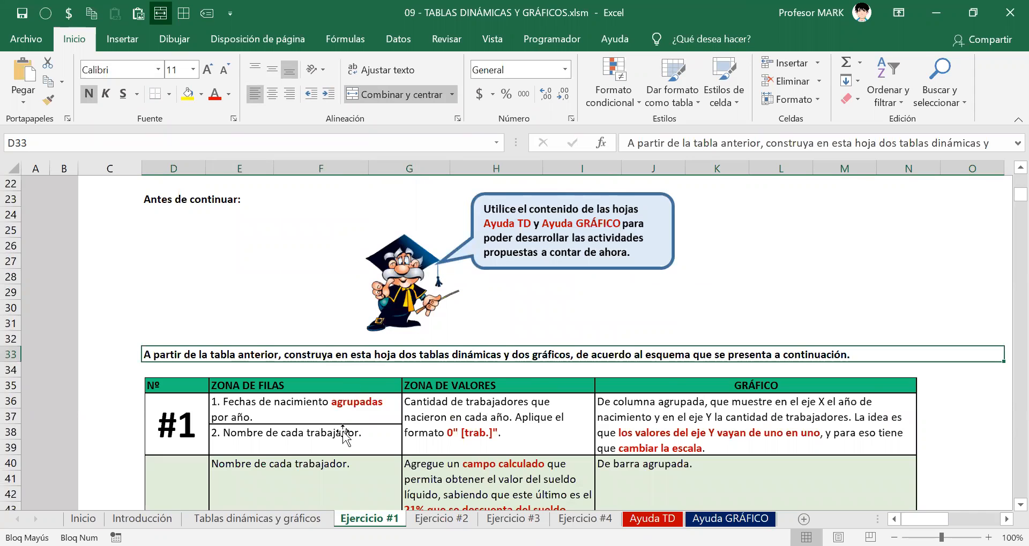
scroll(344, 439, down, 1)
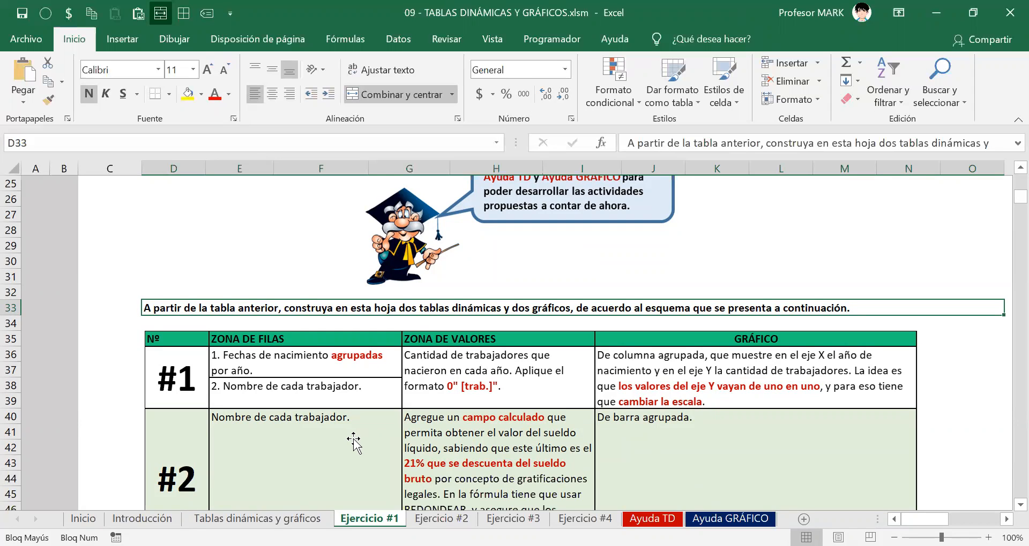
scroll(348, 440, down, 11)
scroll(493, 432, up, 11)
scroll(382, 303, down, 1)
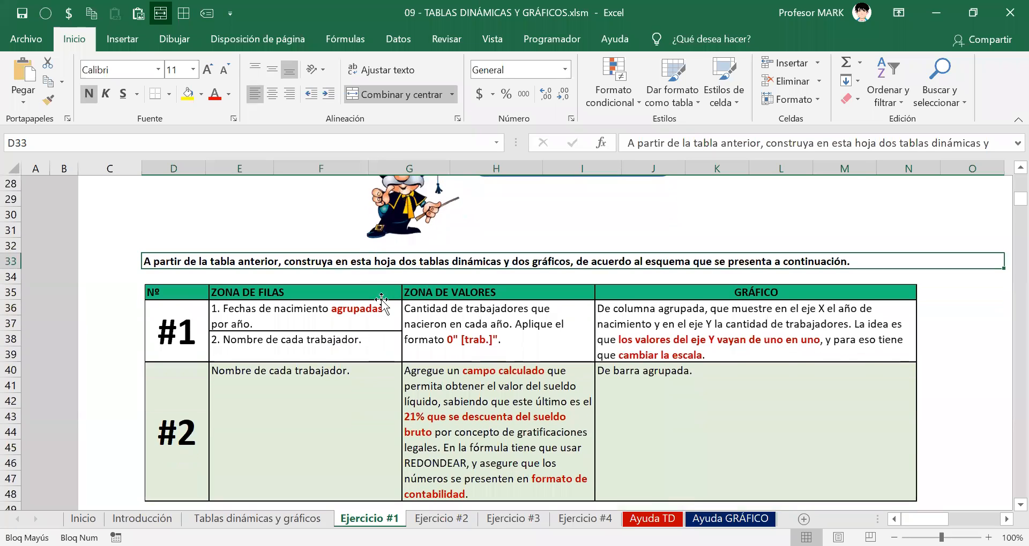
Examine the scheme's row zone, value zone and chart requirements for pivot tables #1 and #2
click(166, 351)
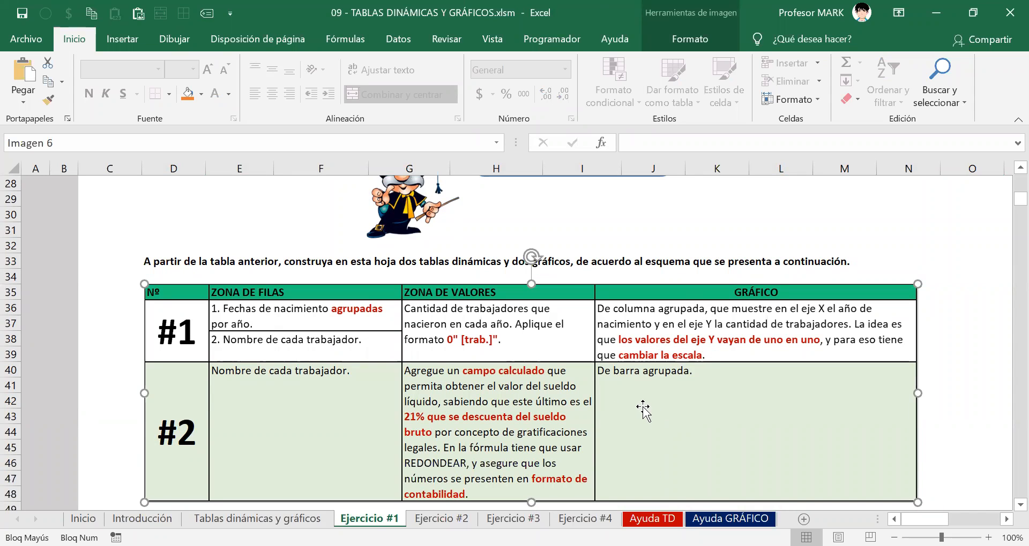
click(639, 259)
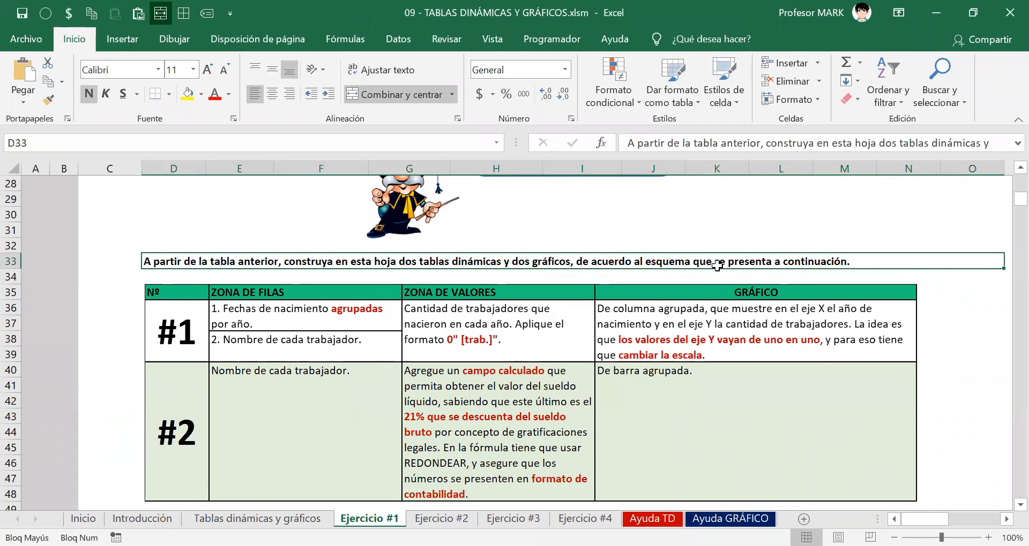
scroll(713, 292, down, 2)
scroll(712, 292, up, 1)
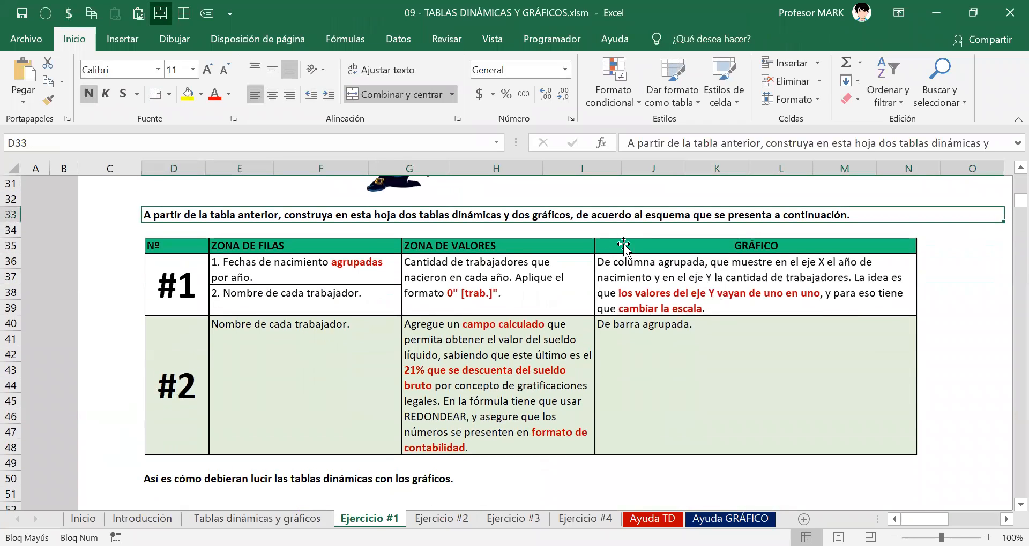
click(209, 284)
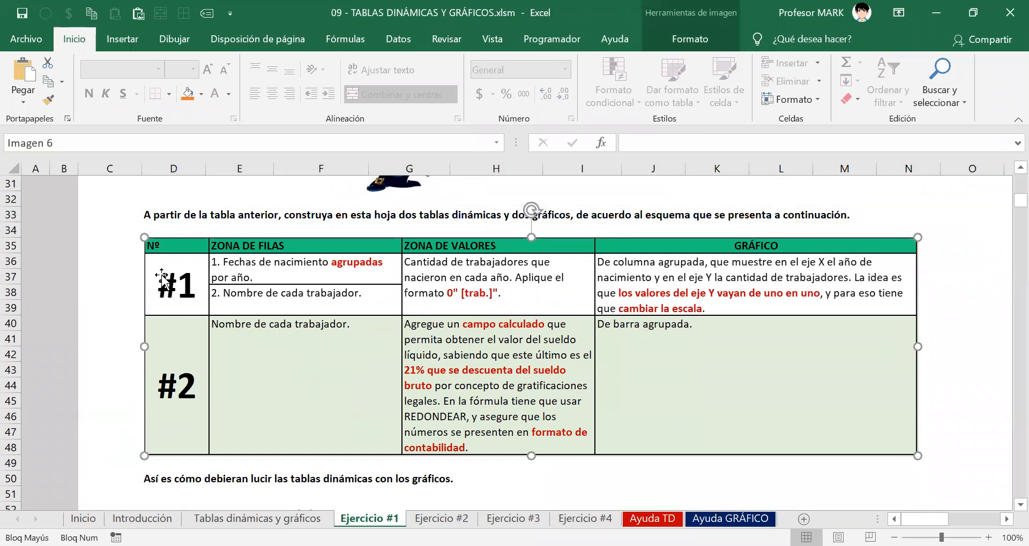
drag(362, 337, 362, 339)
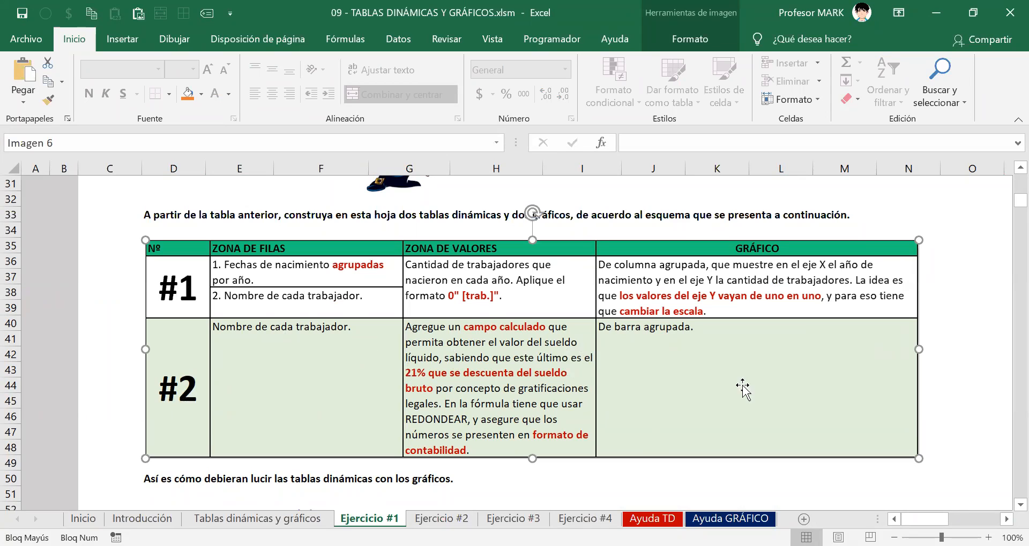
Examine the diagram below row 50 showing the expected pivot table and chart layout, and return to the requirements scheme
scroll(663, 382, down, 6)
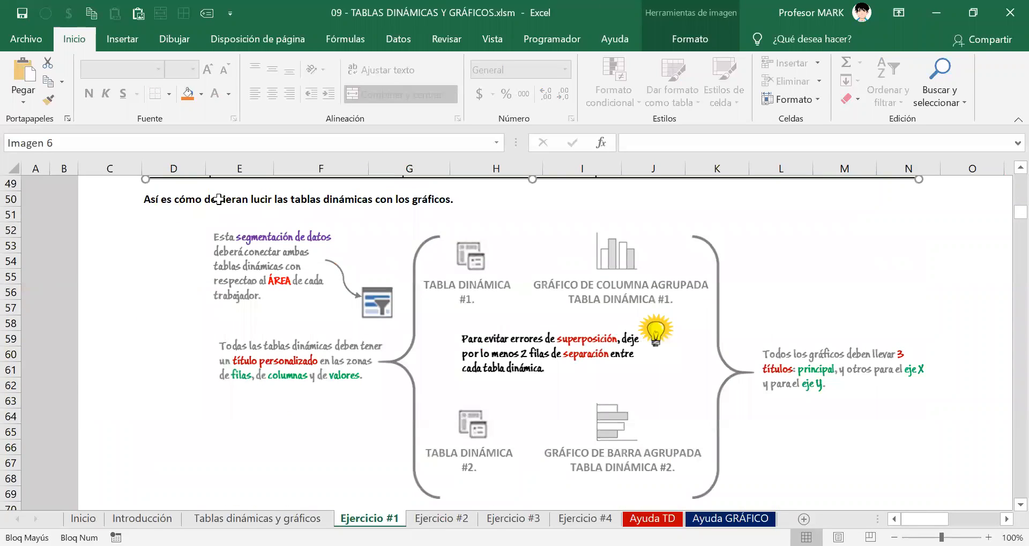
click(218, 199)
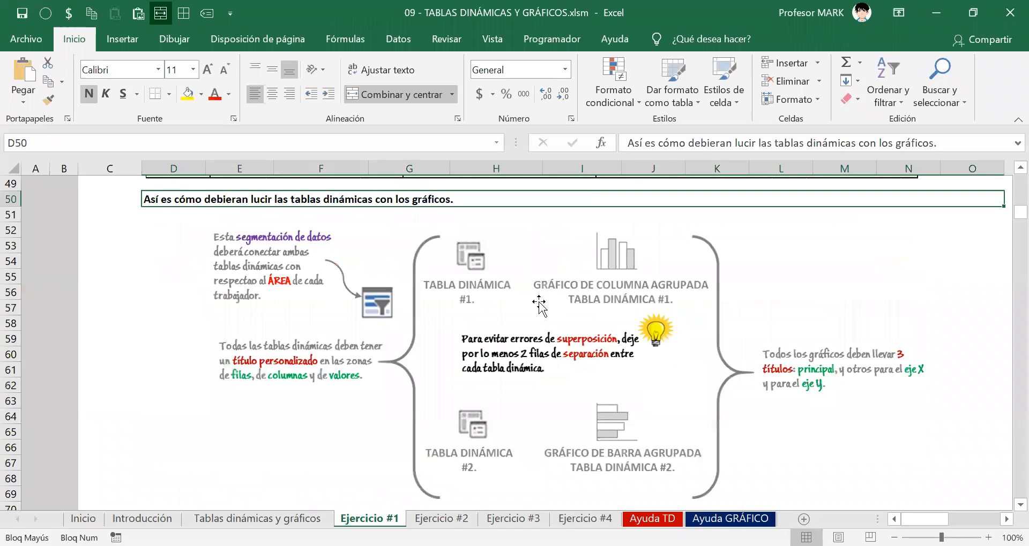
click(479, 277)
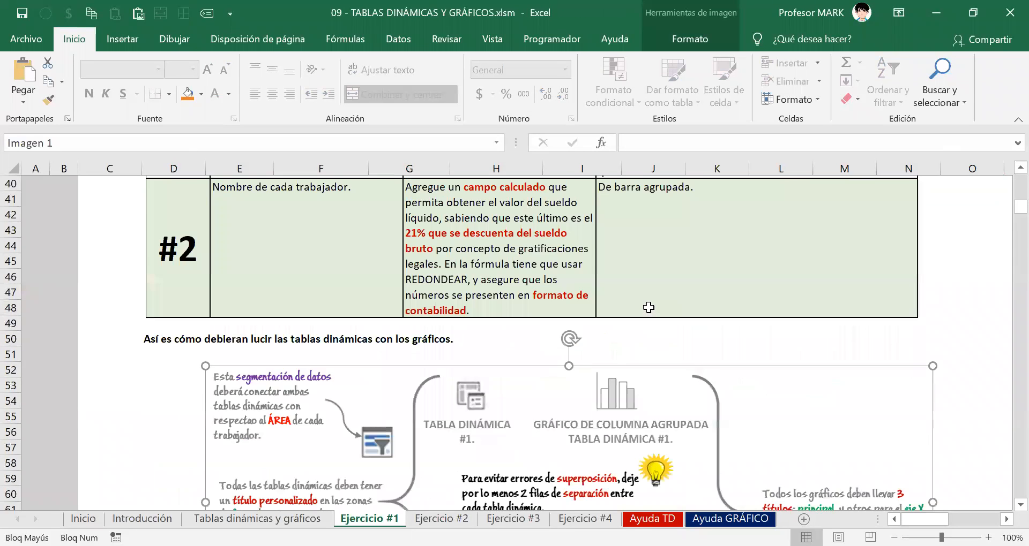
scroll(645, 311, up, 5)
click(664, 245)
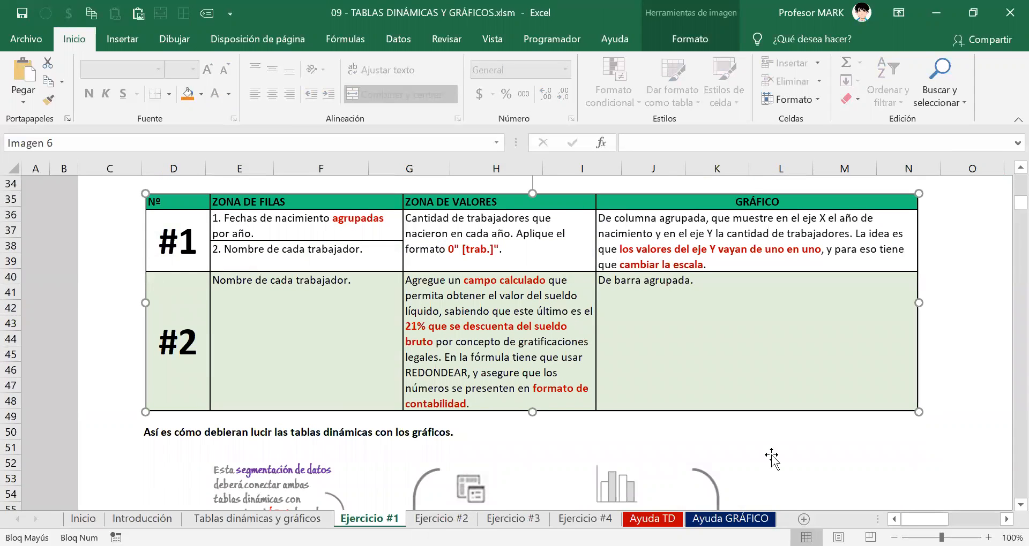
Examine the expected layout diagram below row 50, the worker table and the requirements scheme, checking the free area around row 74
scroll(550, 364, down, 5)
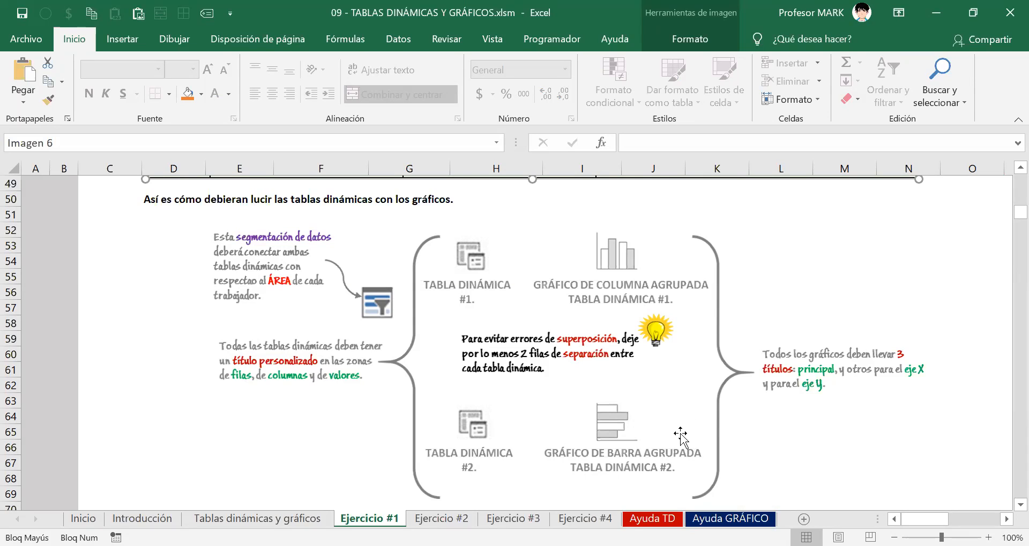
scroll(719, 409, down, 1)
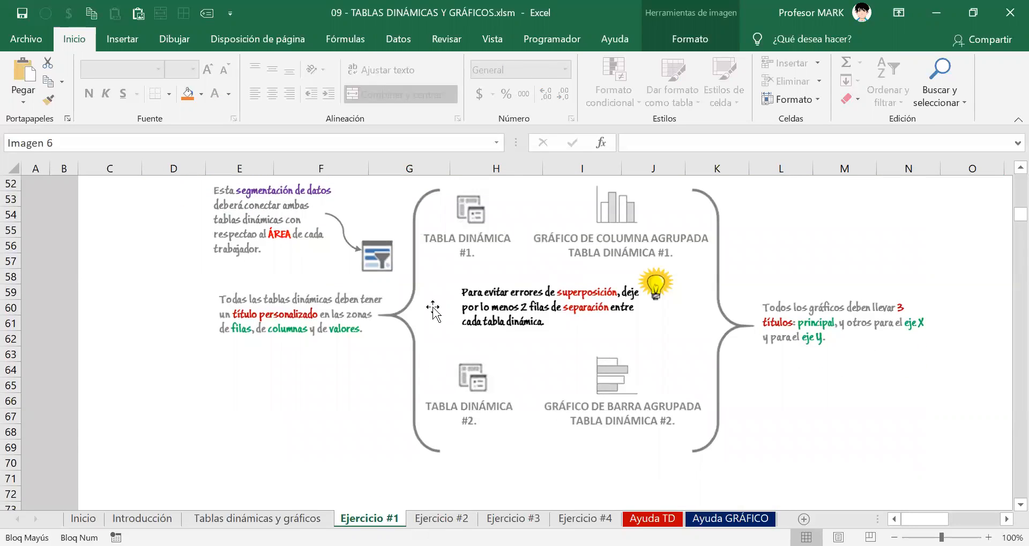
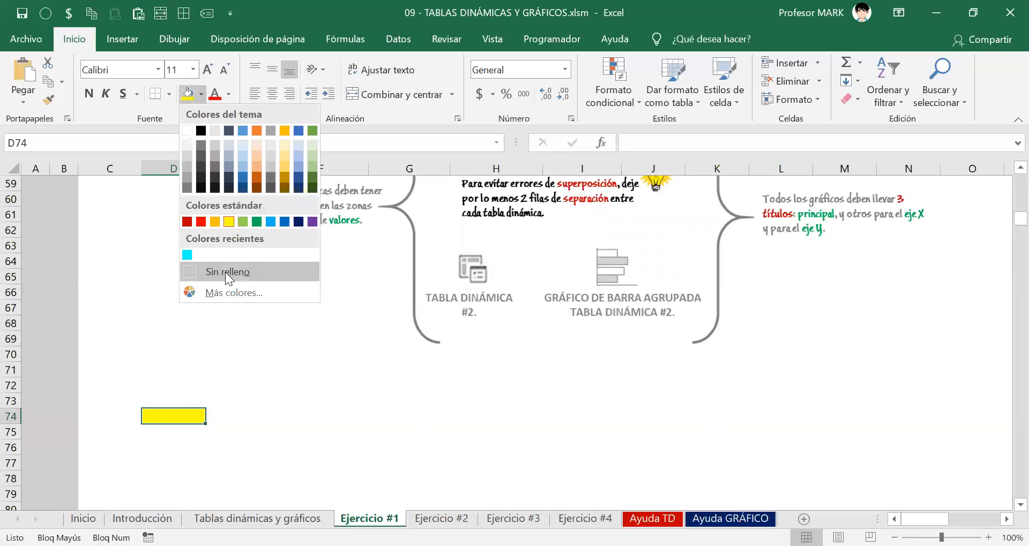
scroll(322, 356, up, 5)
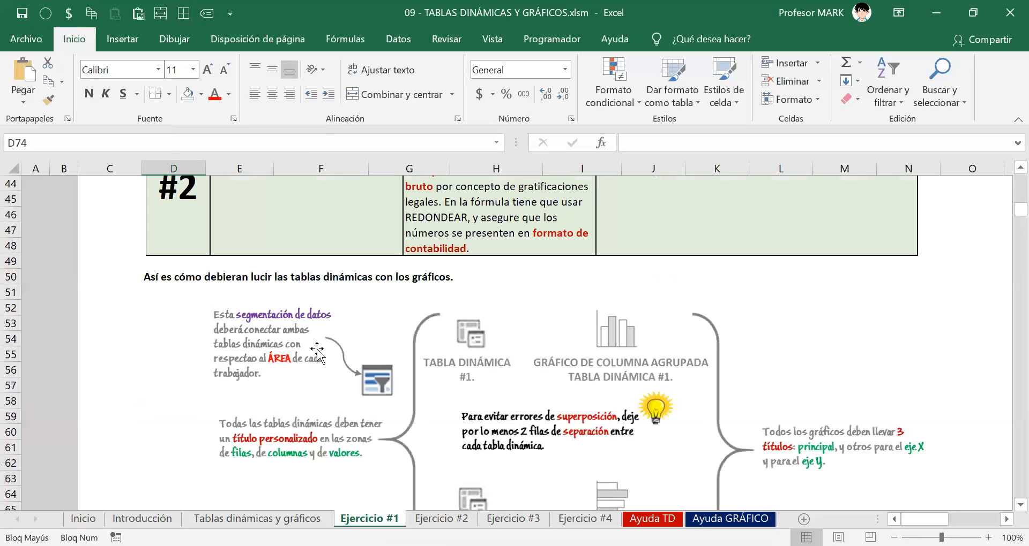
scroll(305, 358, up, 10)
scroll(273, 368, down, 1)
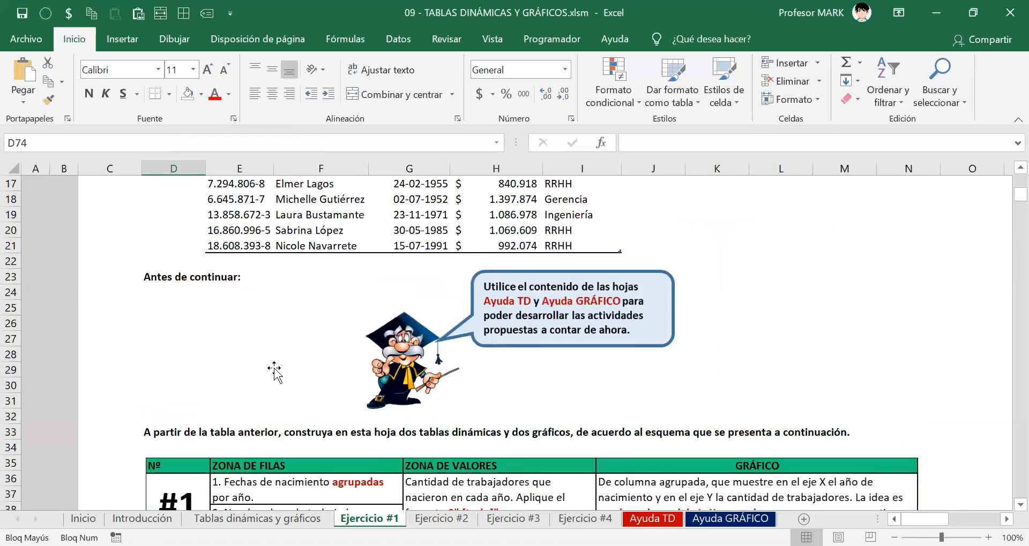
scroll(271, 369, up, 5)
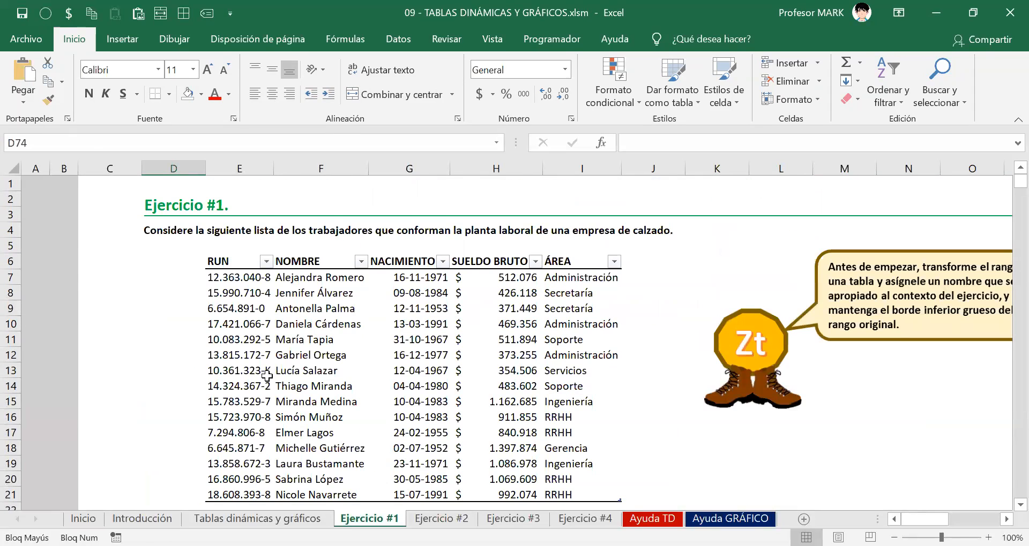
scroll(268, 377, down, 12)
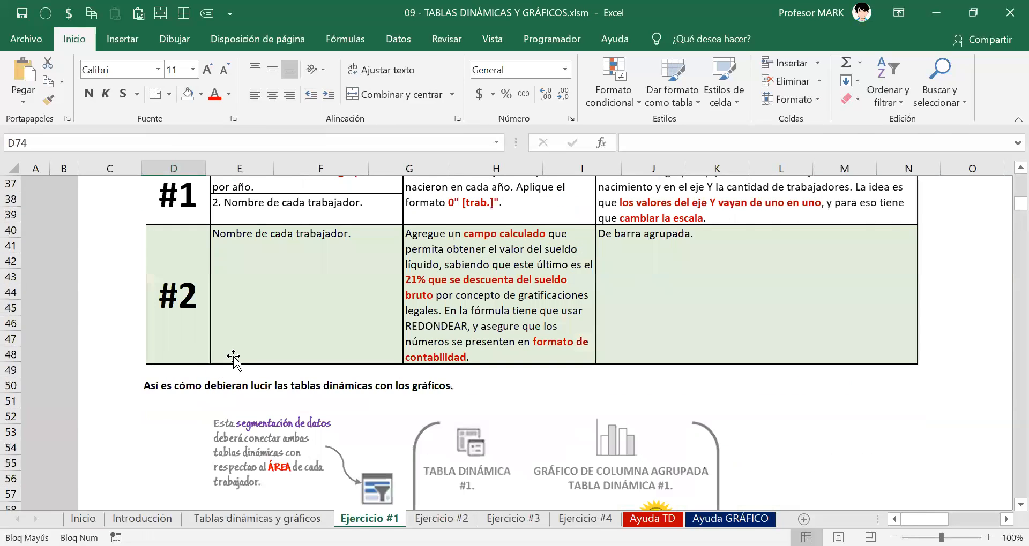
scroll(482, 399, up, 2)
scroll(468, 413, down, 4)
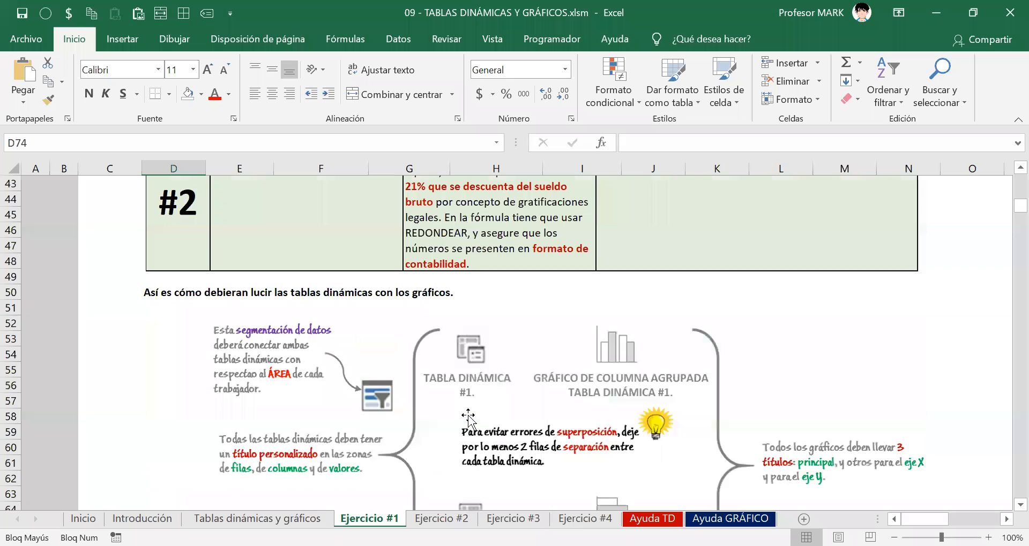
scroll(164, 305, down, 8)
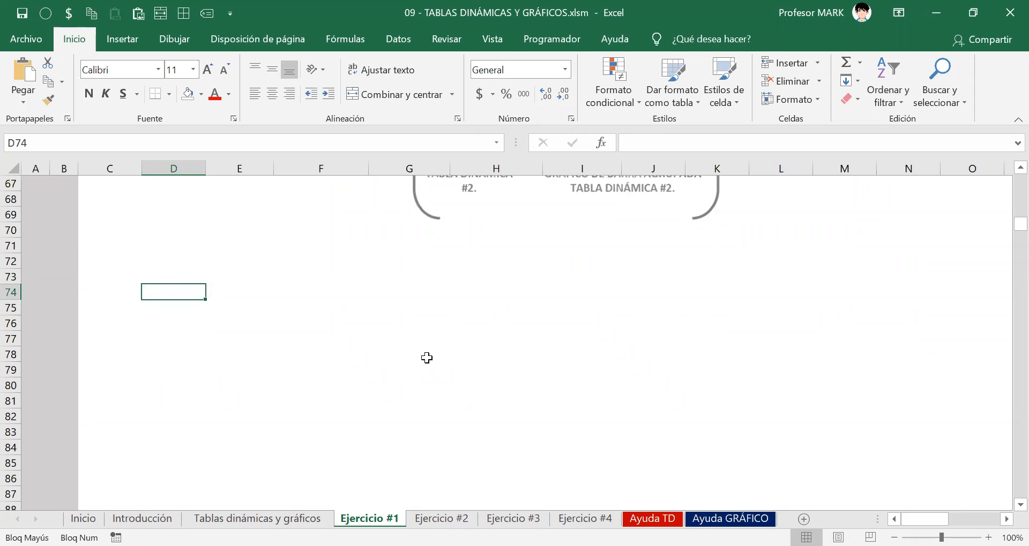
scroll(423, 358, up, 18)
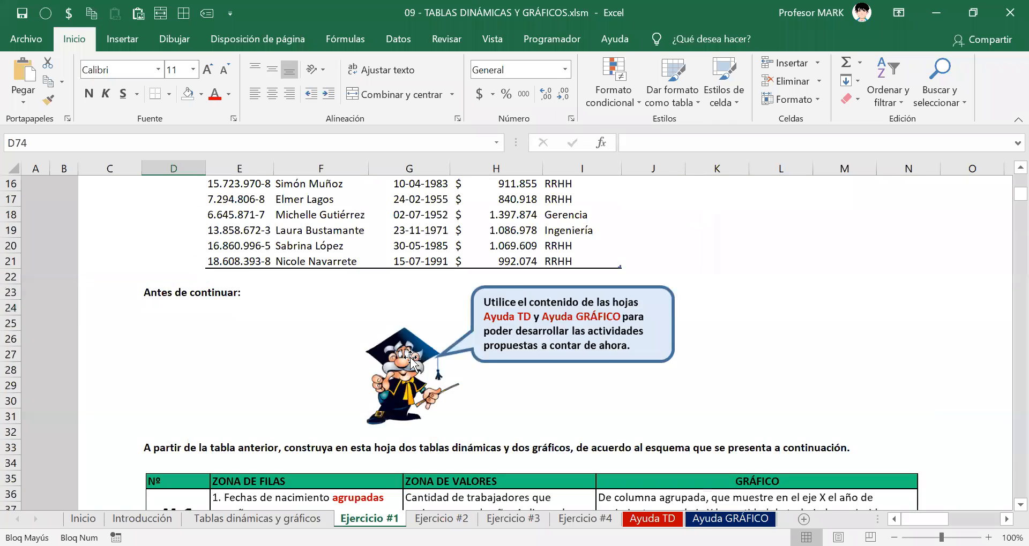
scroll(404, 359, up, 3)
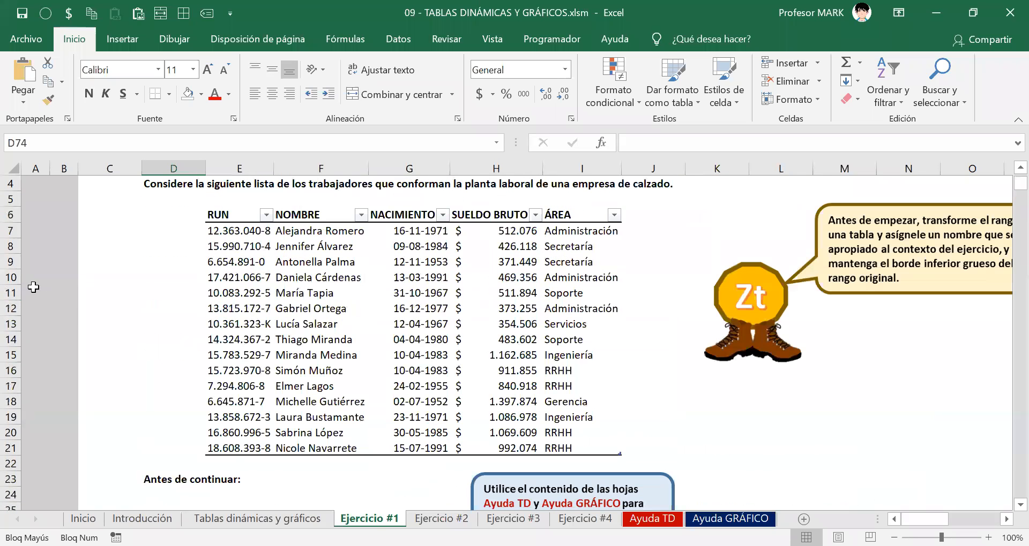
Consult step A of the "CÓMO INSERTAR UNA TABLA DINÁMICA" guide on "Tablas dinámicas y gráficos" and compare it with the Ejercicio #1 worker table
click(257, 518)
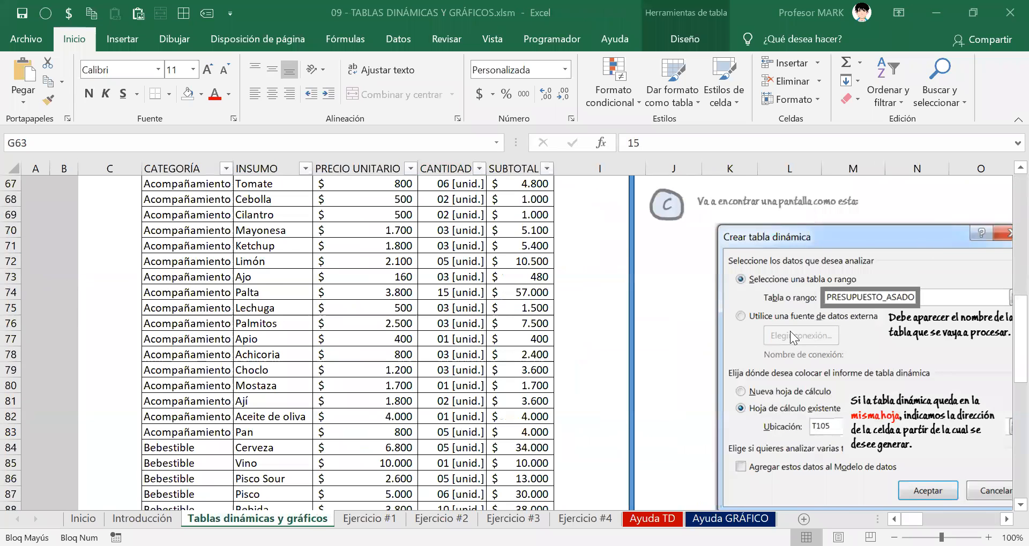
scroll(788, 341, up, 4)
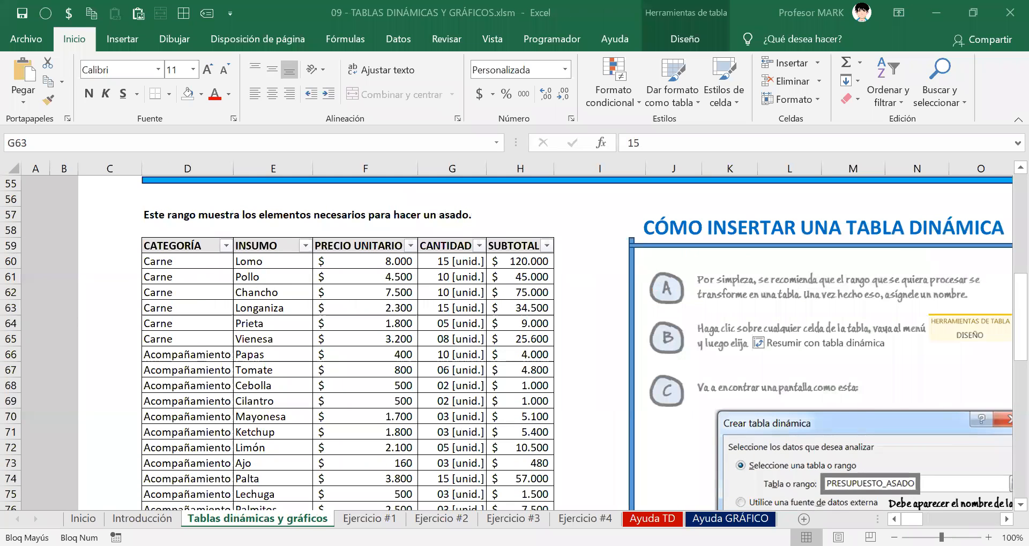
click(716, 305)
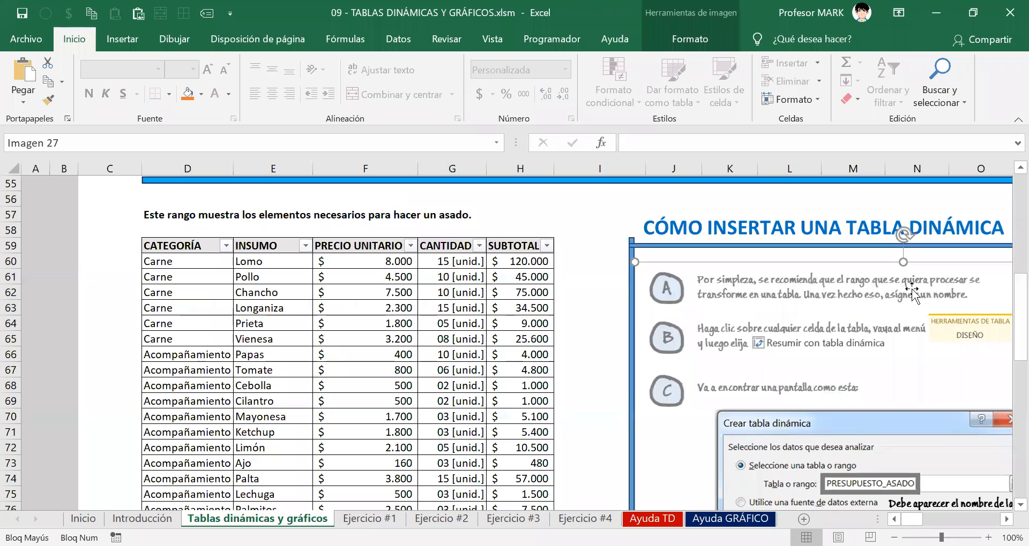
click(354, 516)
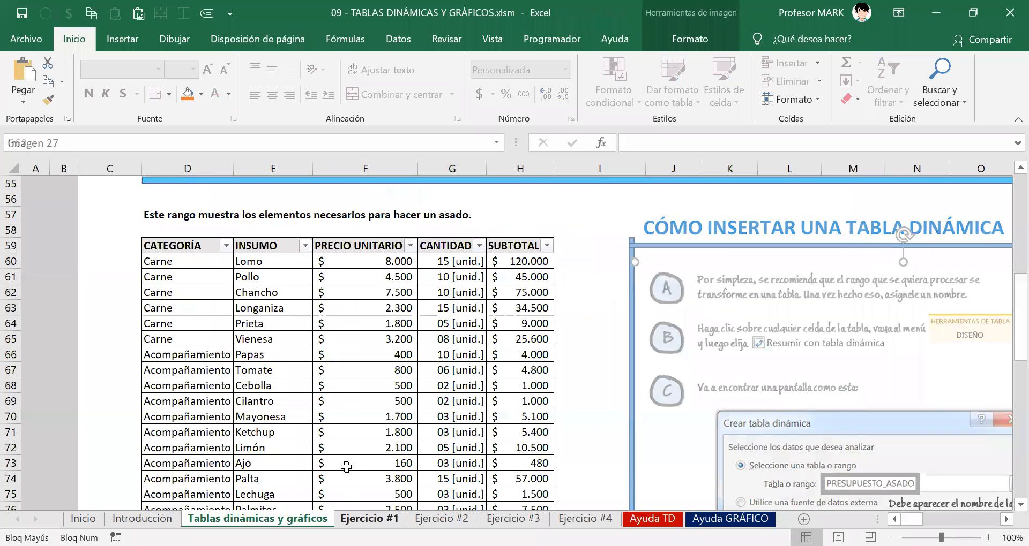
drag(230, 261, 611, 465)
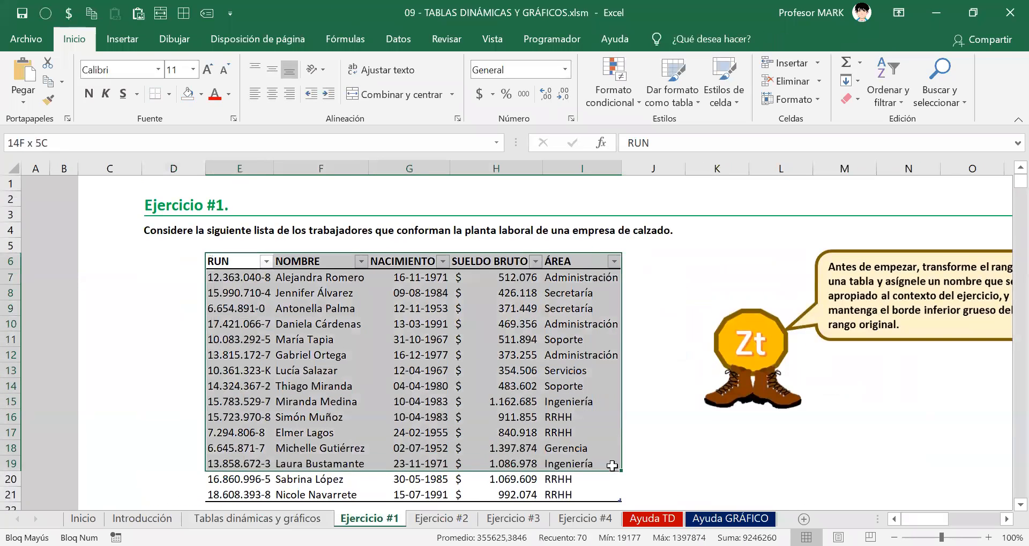
click(495, 402)
click(258, 518)
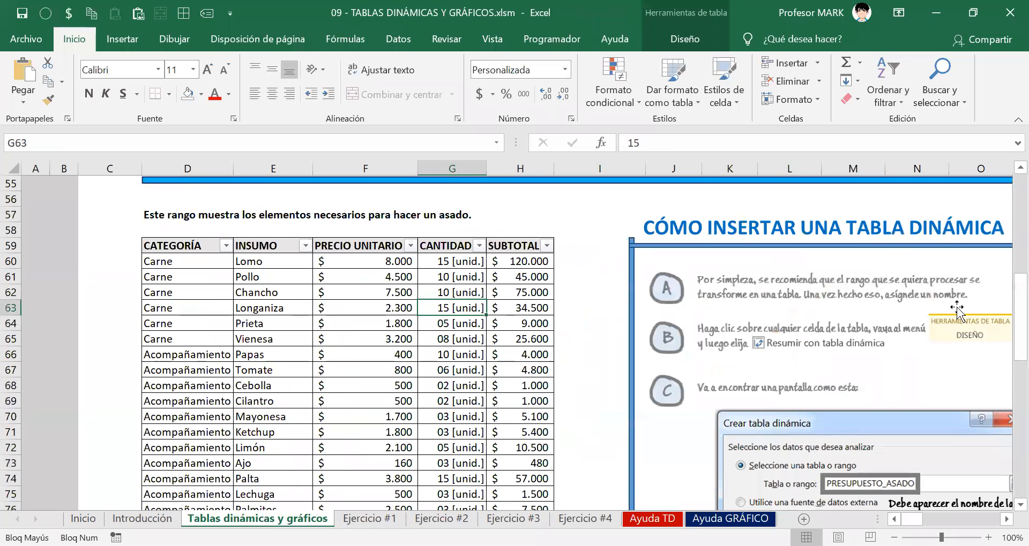
Select cells in the Ejercicio #1 worker table, show its table design tools, and check them against step B of the guide
click(369, 518)
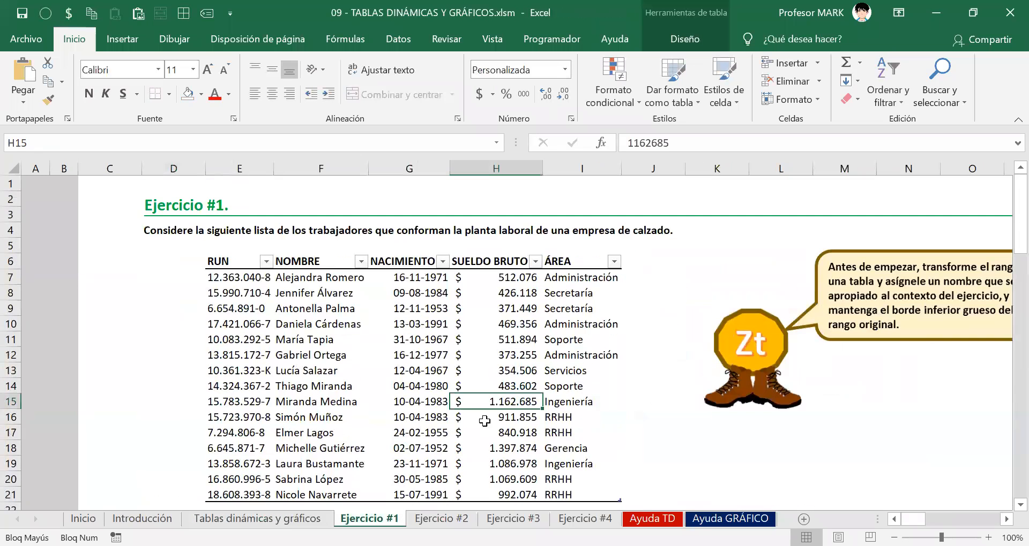
drag(310, 309, 514, 448)
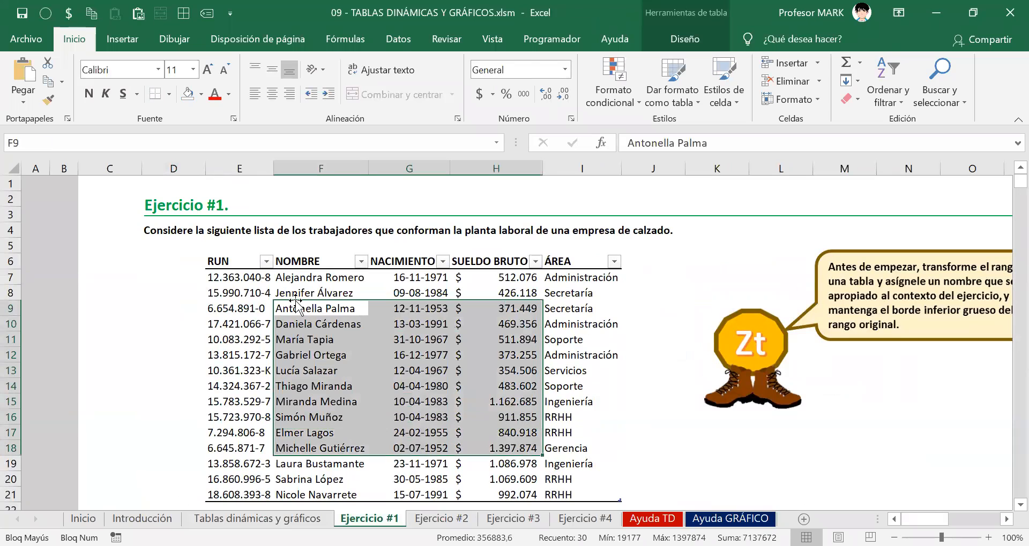
drag(260, 292, 491, 395)
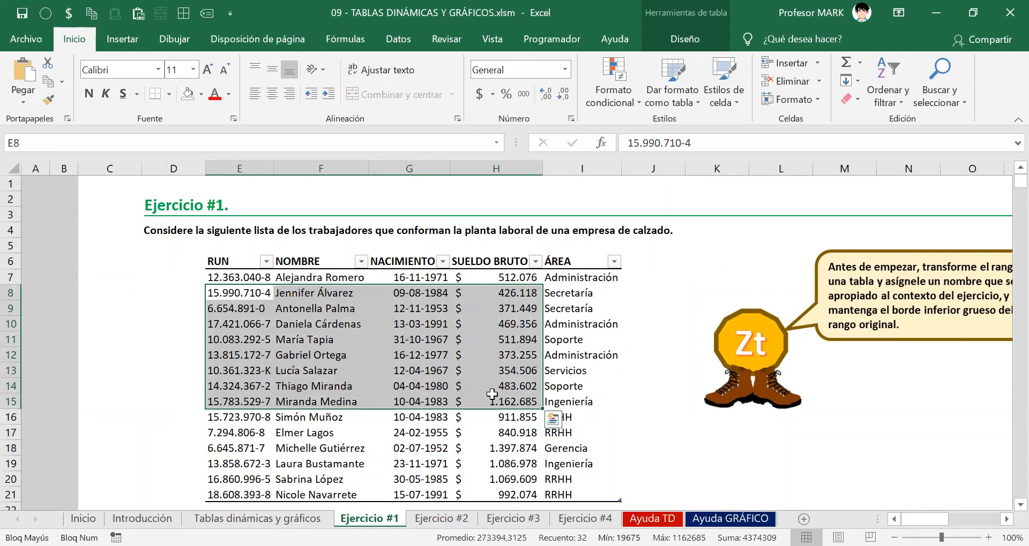
click(686, 39)
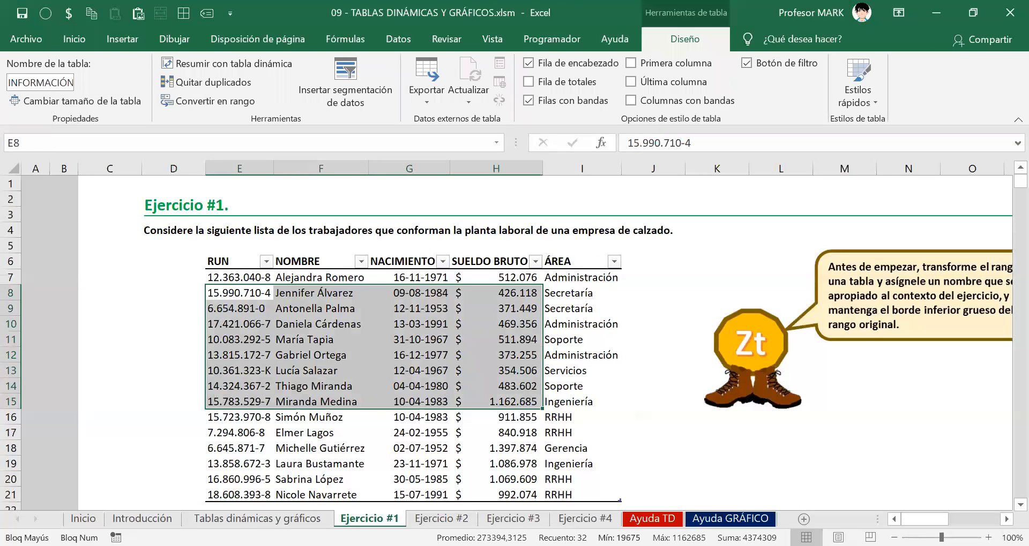
click(257, 518)
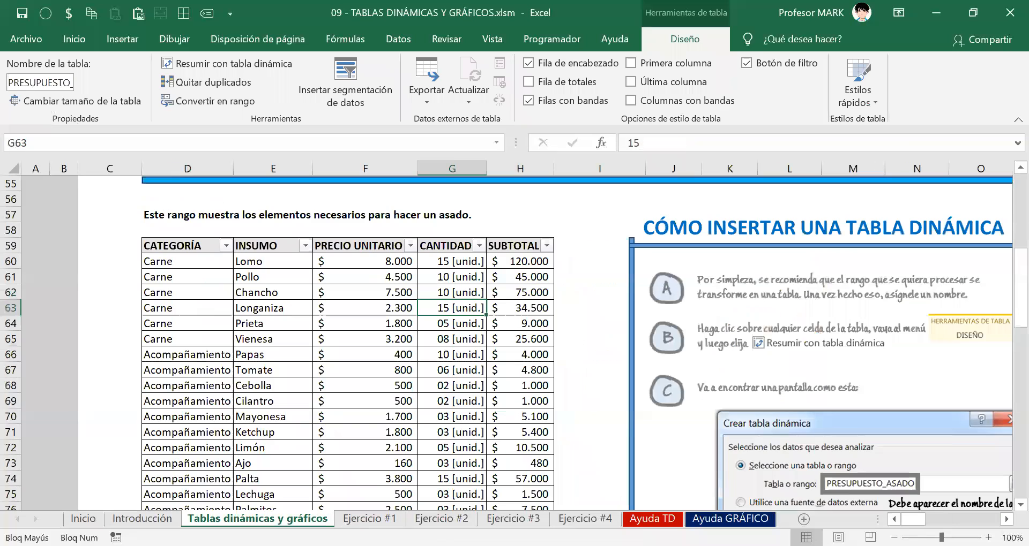
click(882, 345)
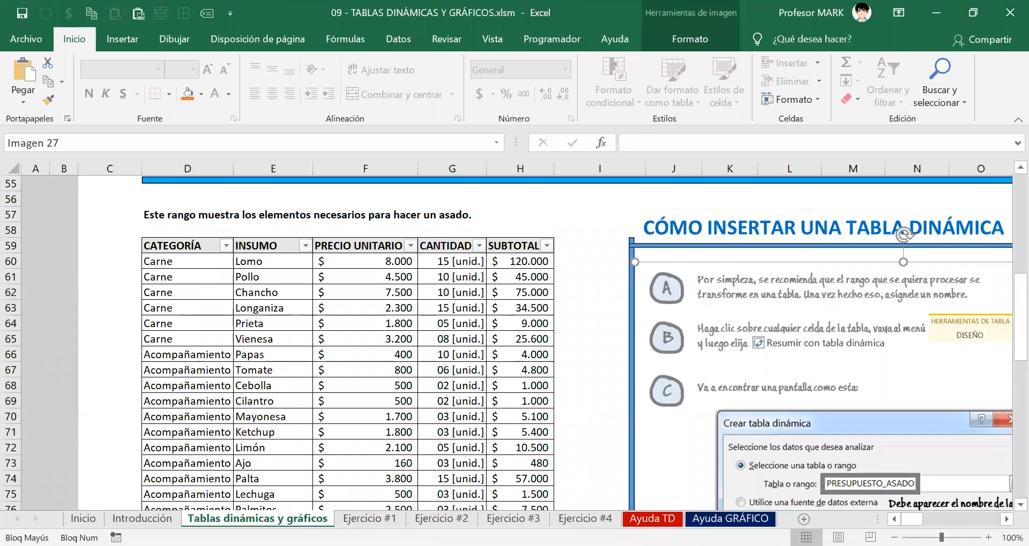
Return to "Ejercicio #1" and start summarizing the worker table with a pivot table from one of its cells
click(369, 519)
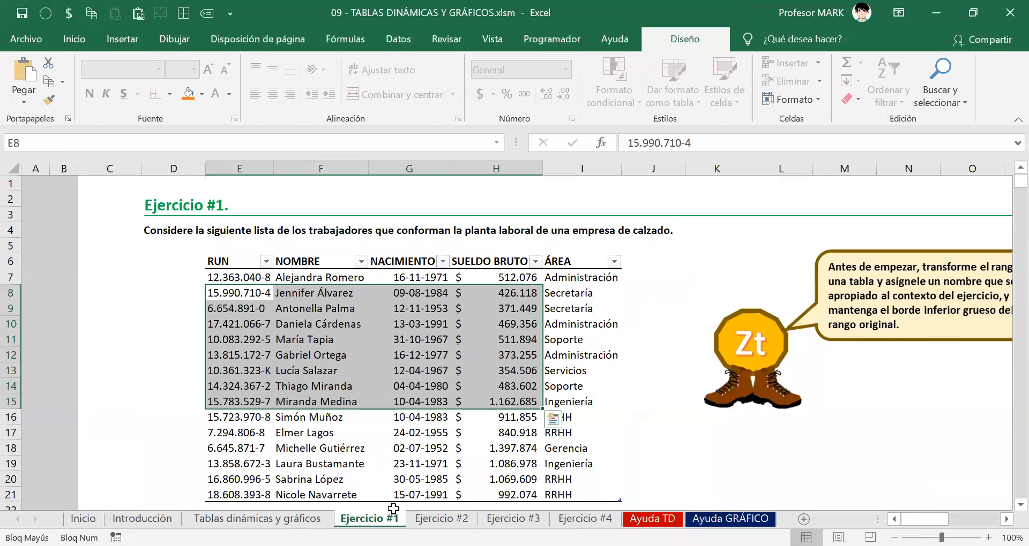
click(473, 371)
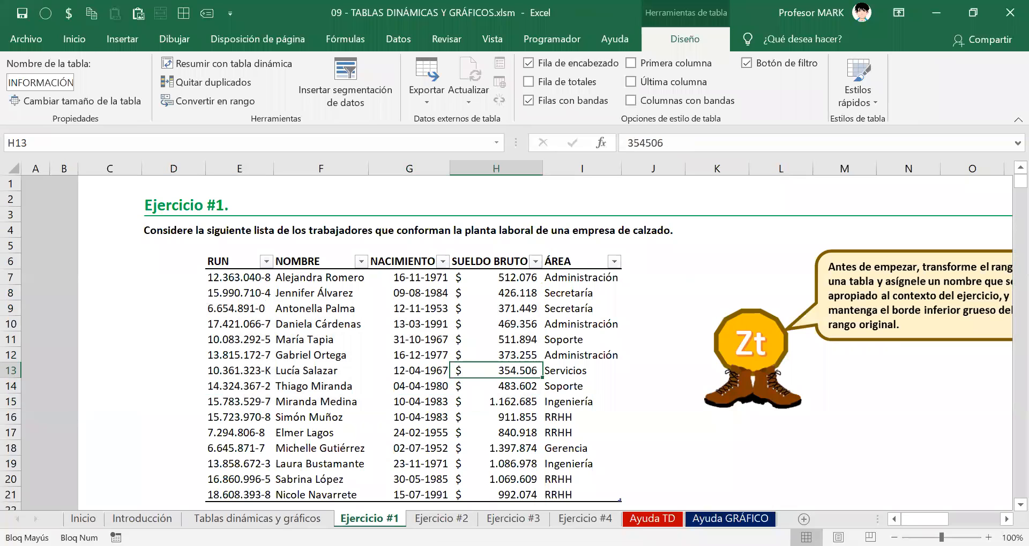
click(360, 338)
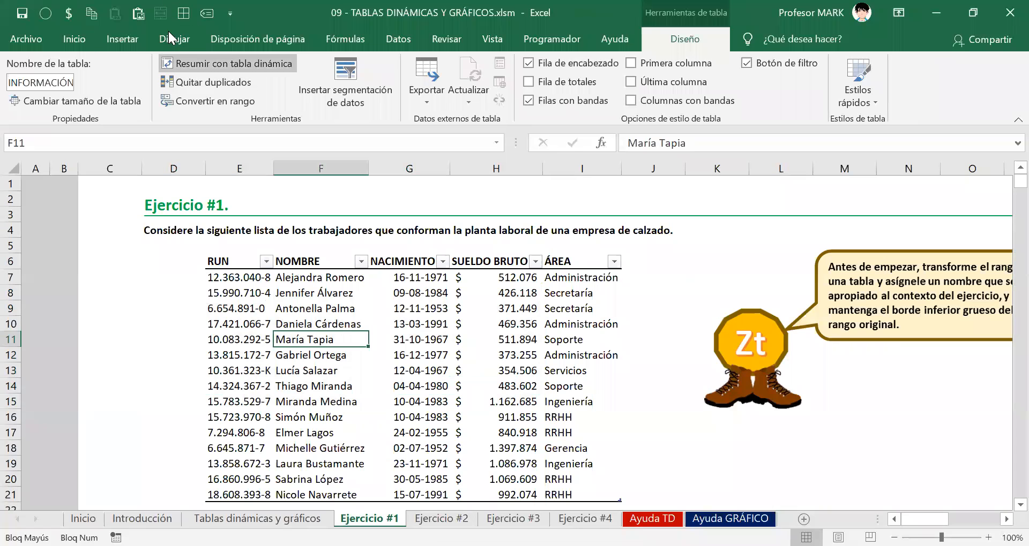
click(176, 63)
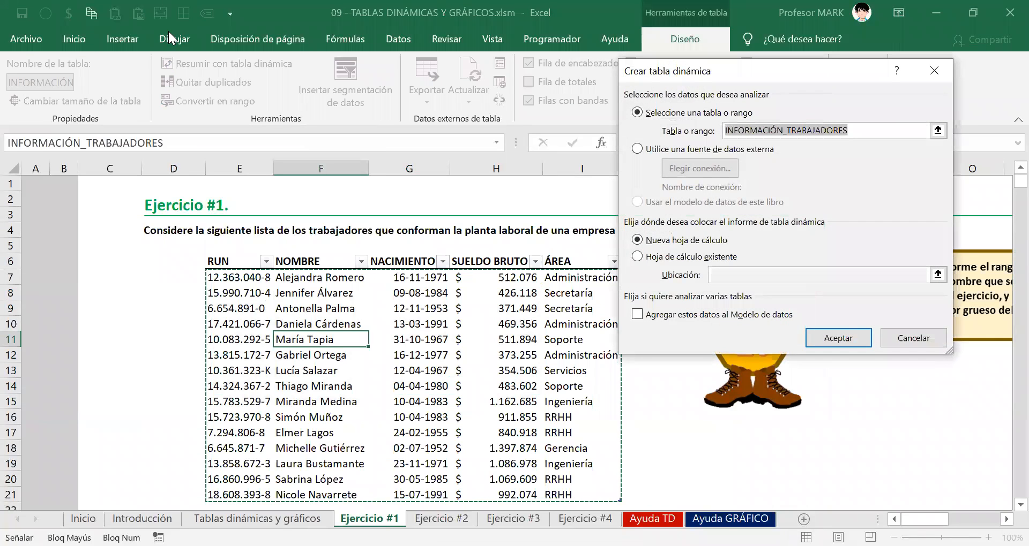
drag(719, 70, 415, 164)
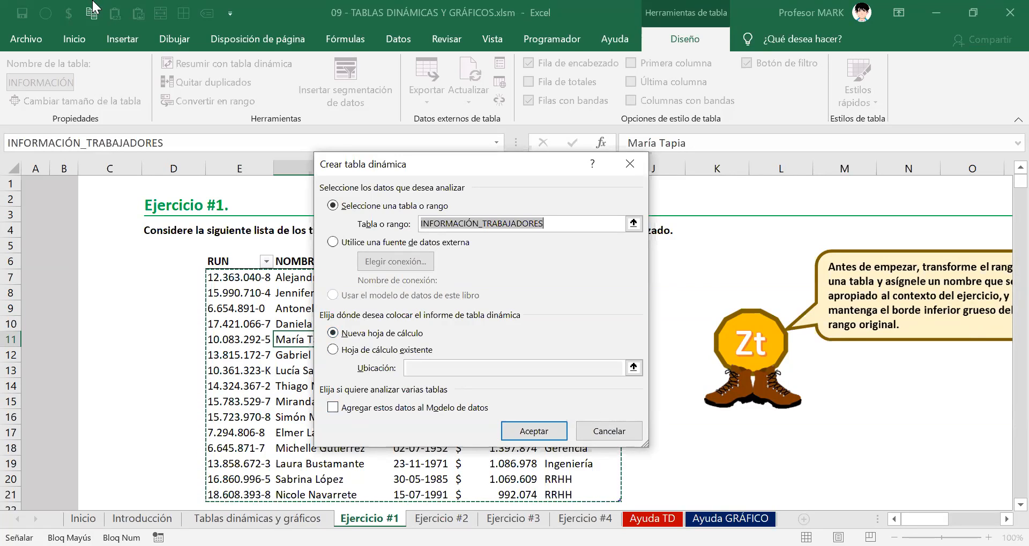
Choose the existing worksheet as the pivot table's destination and set its location to D74
click(332, 349)
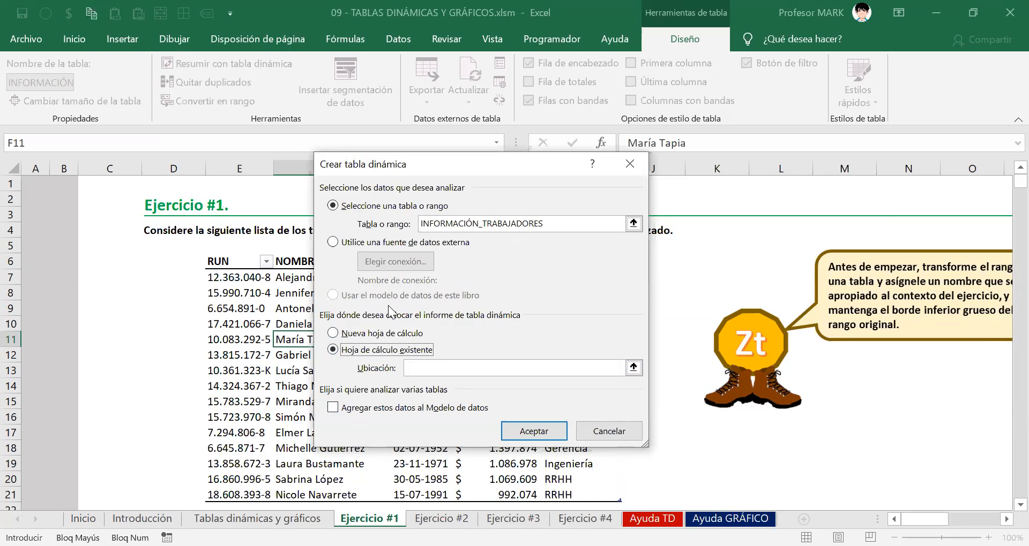
click(429, 368)
text(D74)
key(Caps_Lock)
drag(444, 370, 364, 373)
text(d74)
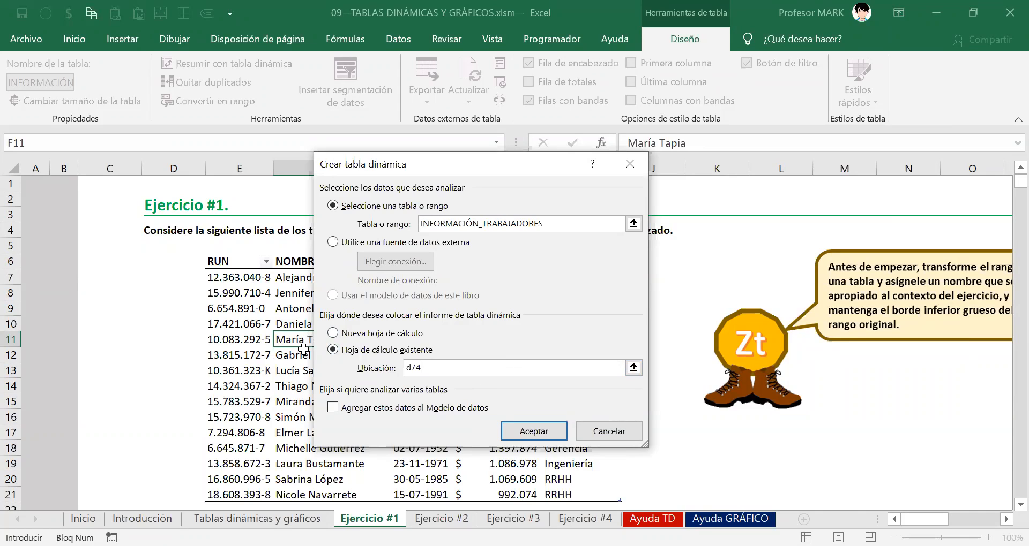
Try picking cell D74 on the sheet as the pivot table's location, and remove the sheet reference appended to the typed address
scroll(263, 368, down, 5)
scroll(263, 364, down, 14)
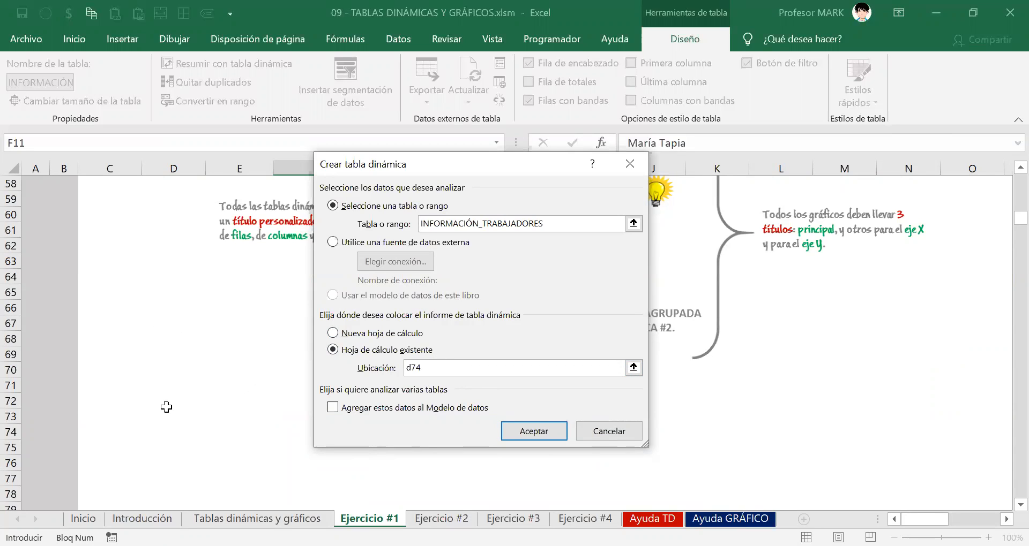
click(155, 432)
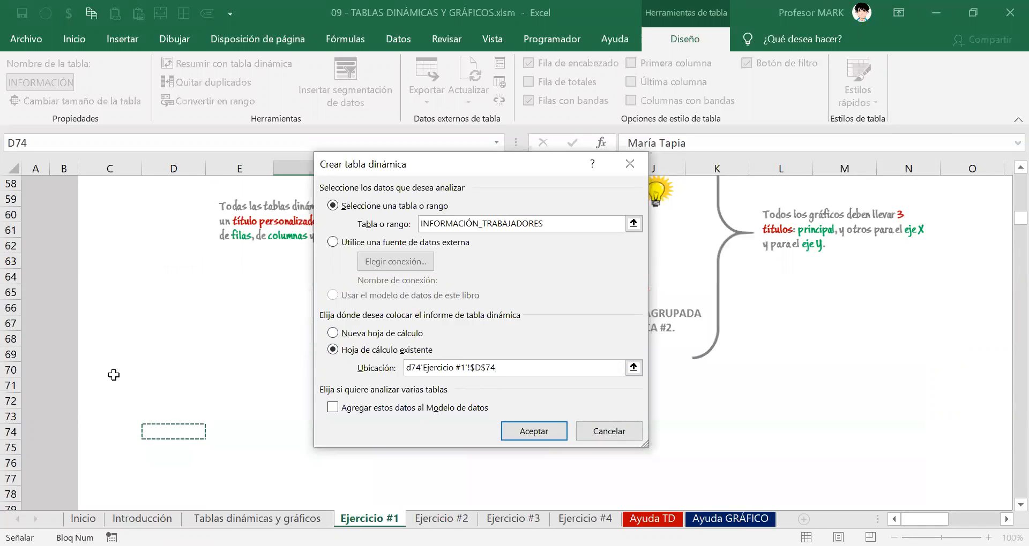
drag(421, 366, 567, 372)
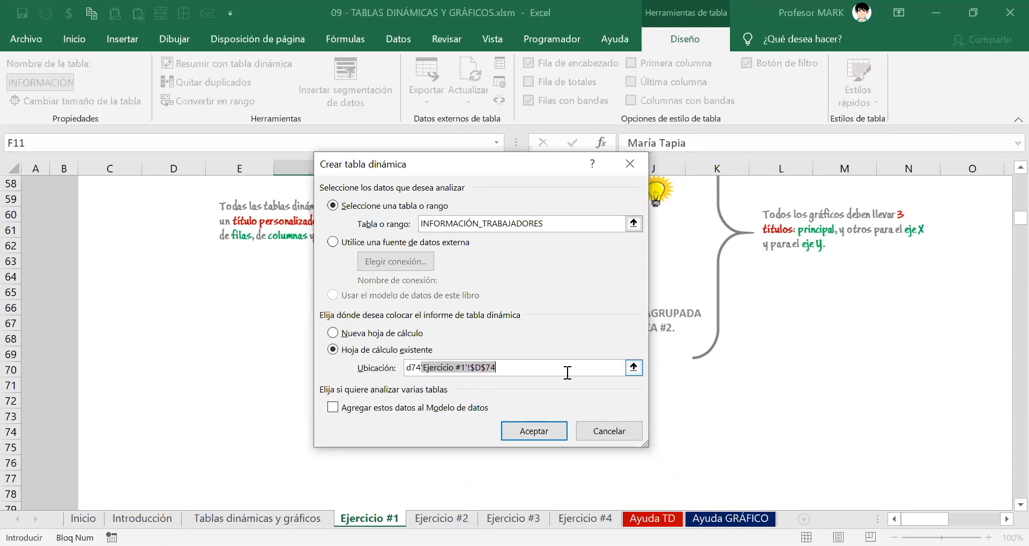
key(BackSpace)
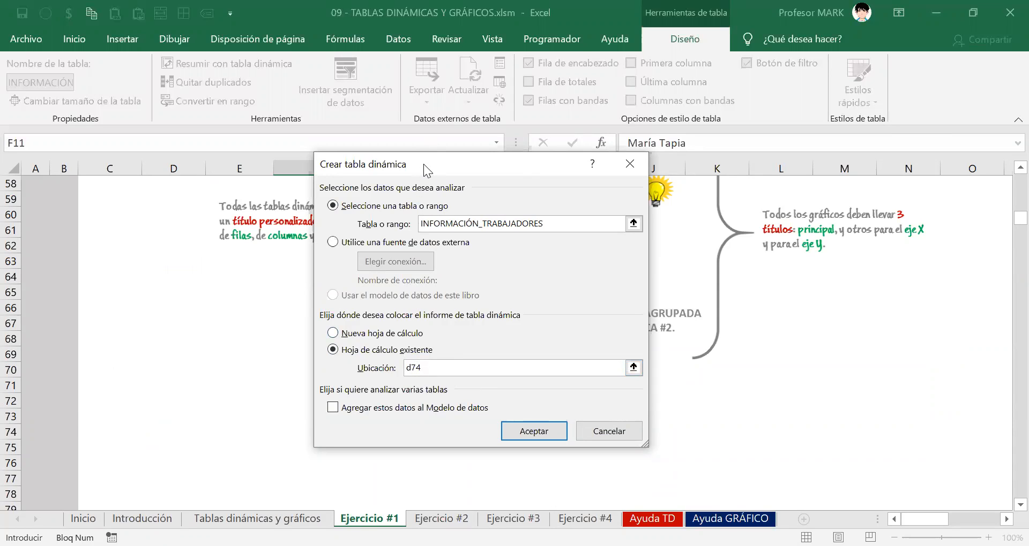
drag(423, 164, 417, 133)
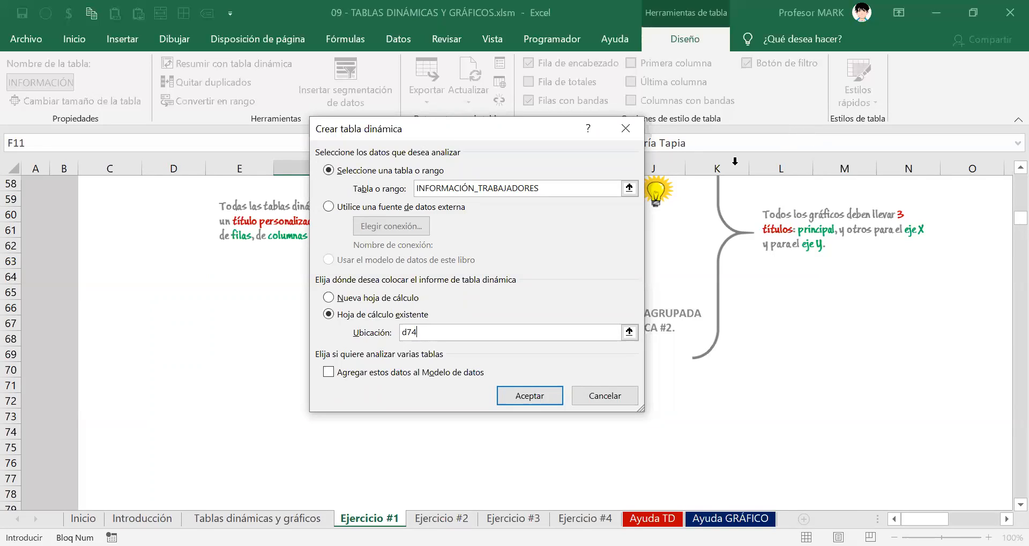
Create the pivot table at the entered location and select cells inside its empty placeholder
click(525, 402)
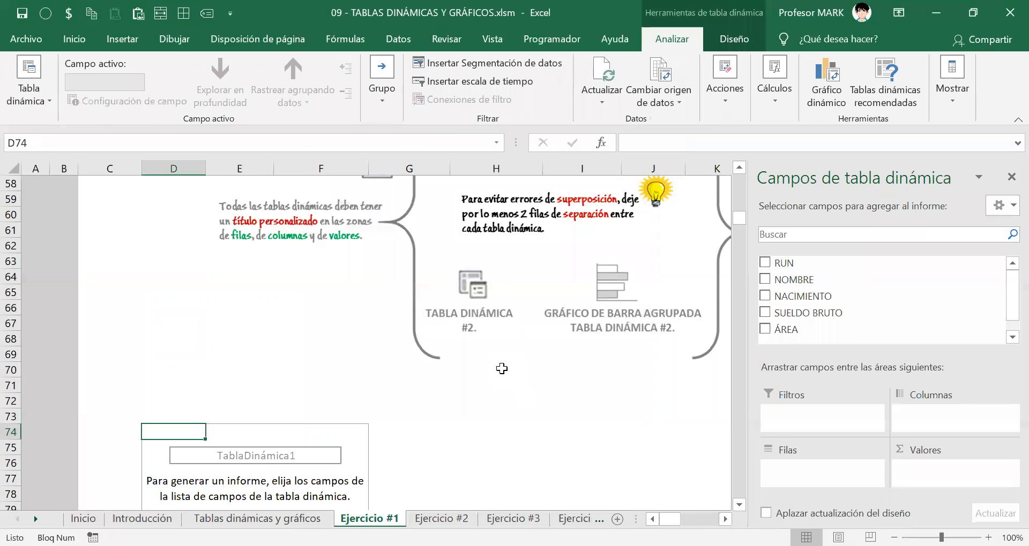
scroll(353, 390, down, 4)
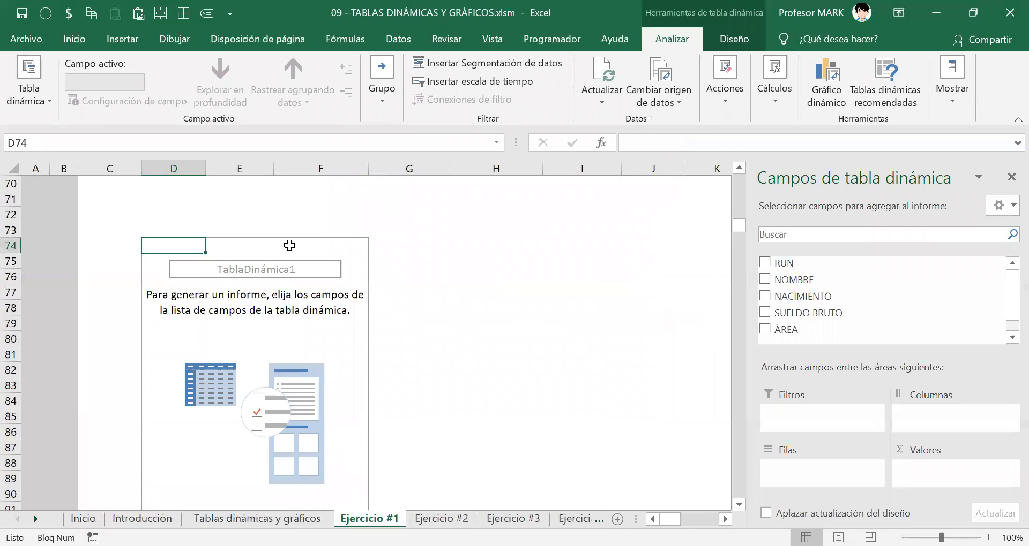
scroll(411, 320, down, 2)
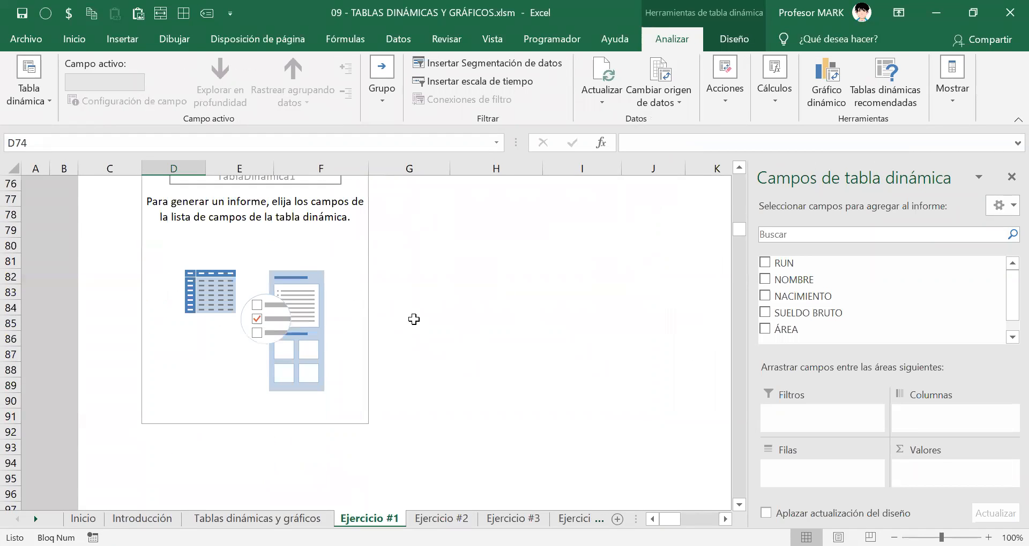
scroll(385, 313, up, 1)
drag(200, 219, 303, 230)
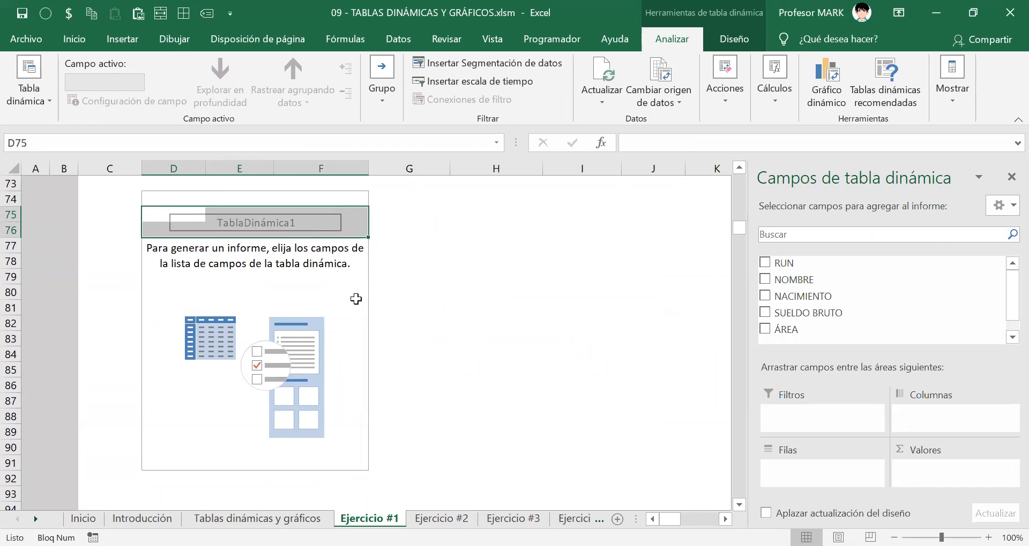
click(356, 301)
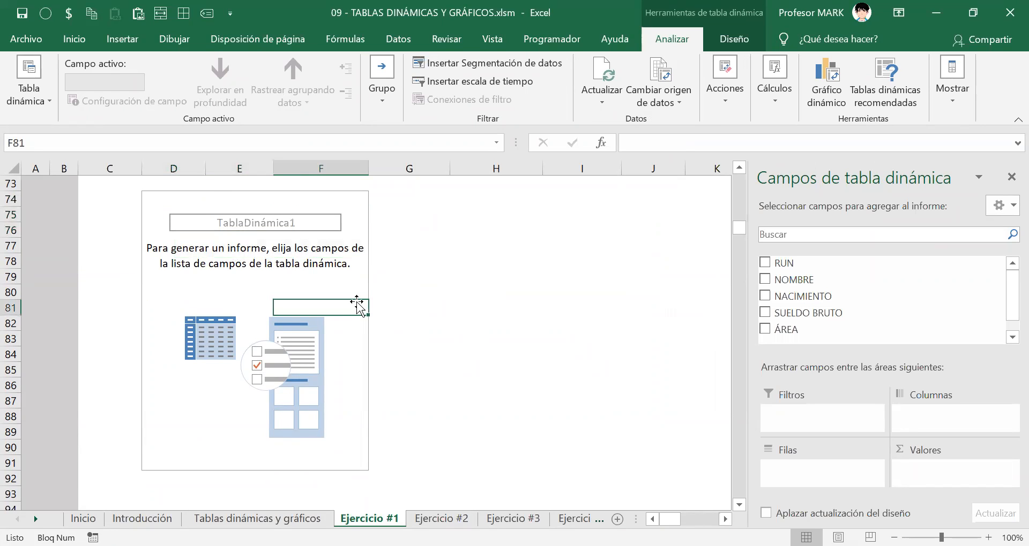
click(234, 217)
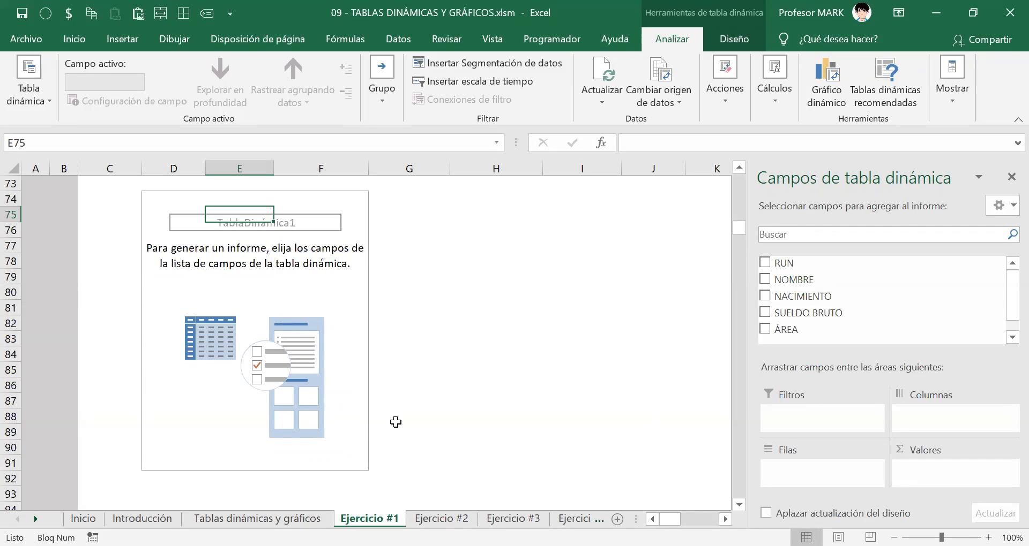
click(238, 277)
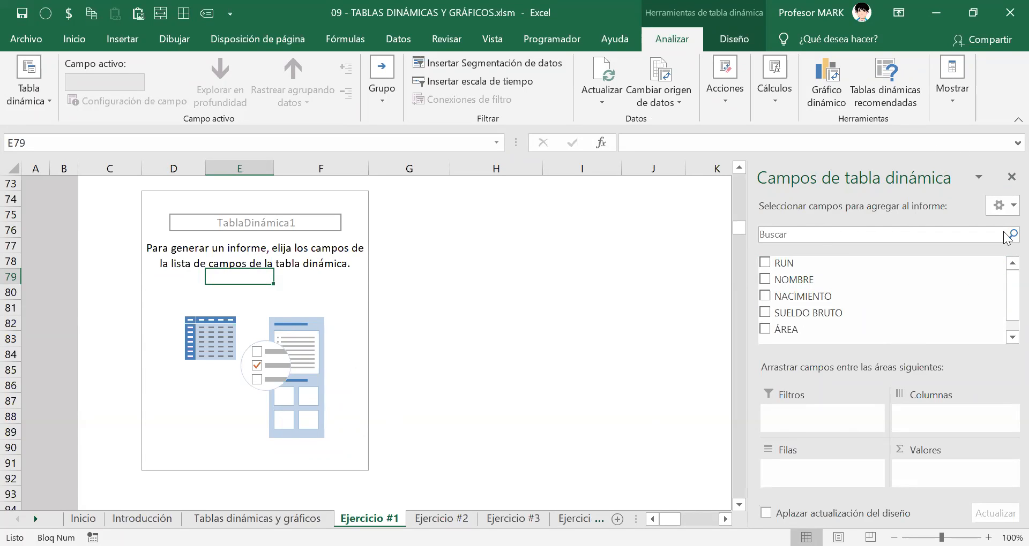
Close the pivot table field list and show it again from cell E81 inside the placeholder
click(1011, 176)
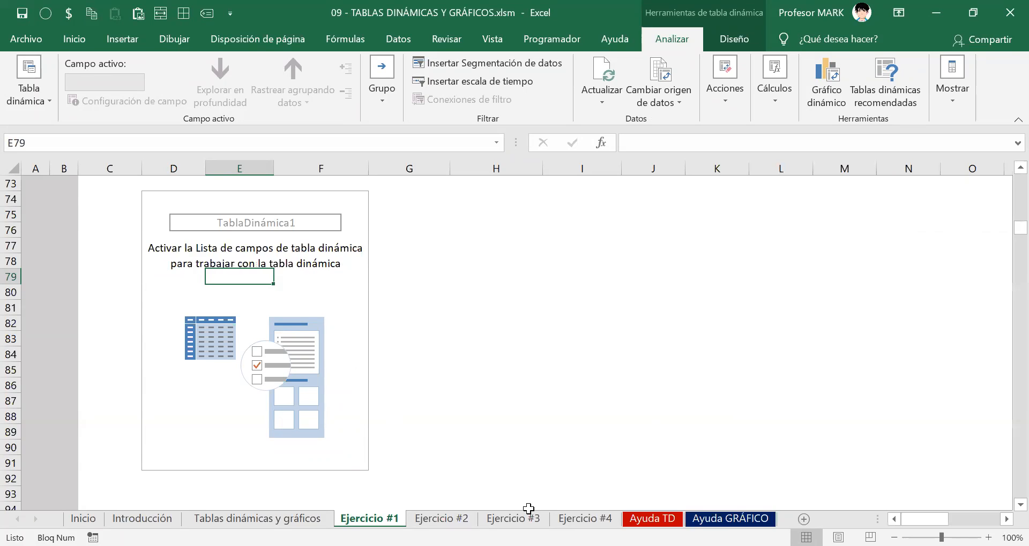
click(530, 360)
click(231, 273)
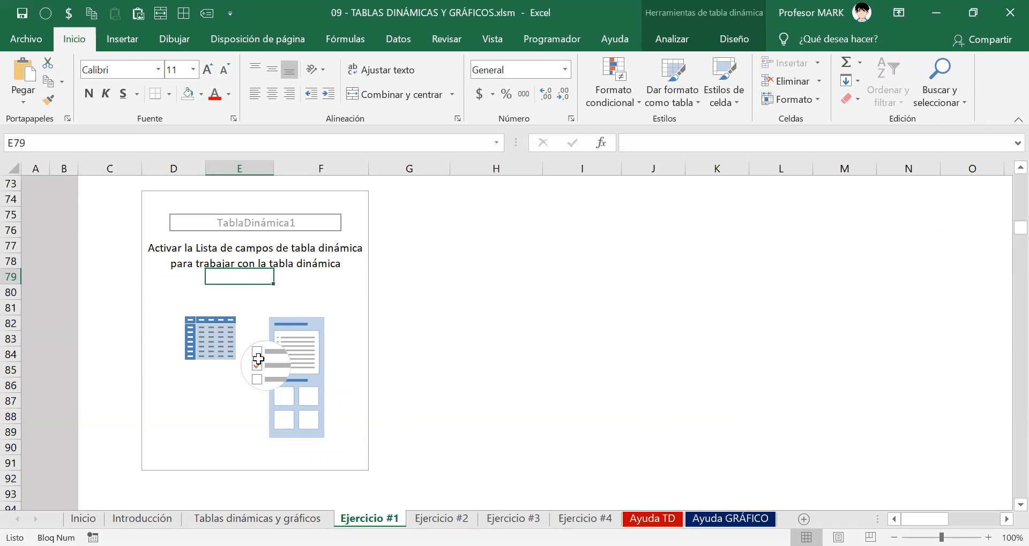
drag(240, 343, 296, 390)
click(296, 390)
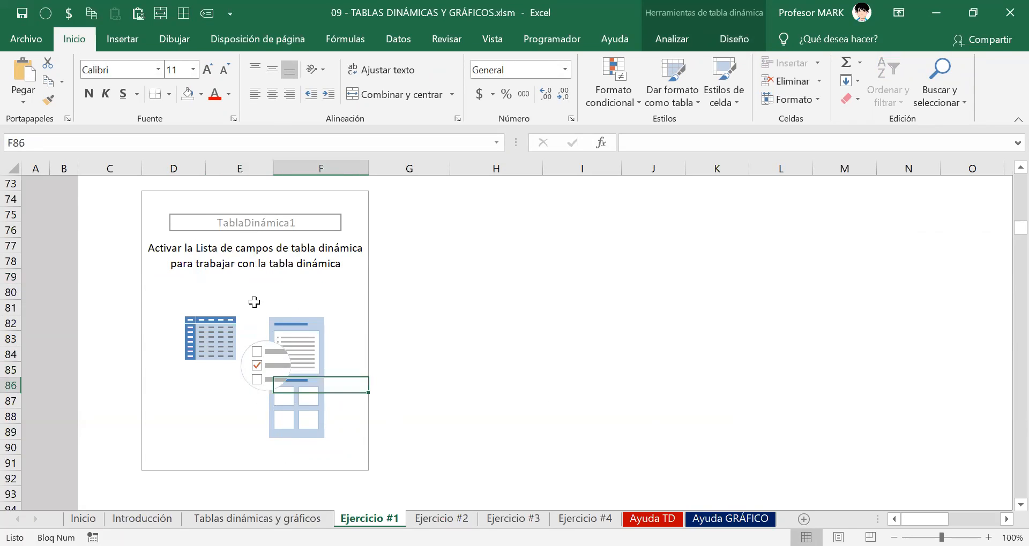
click(254, 305)
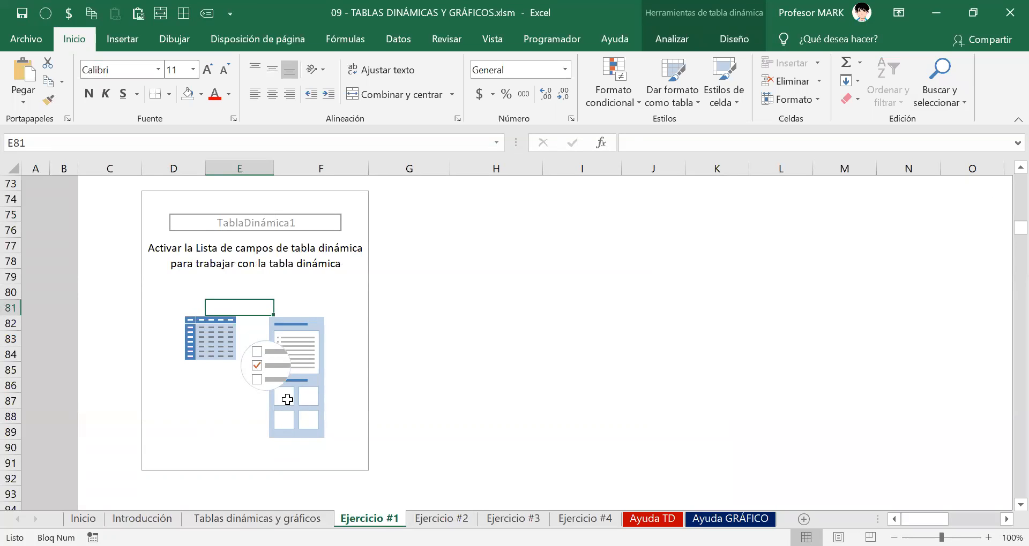
right_click(263, 304)
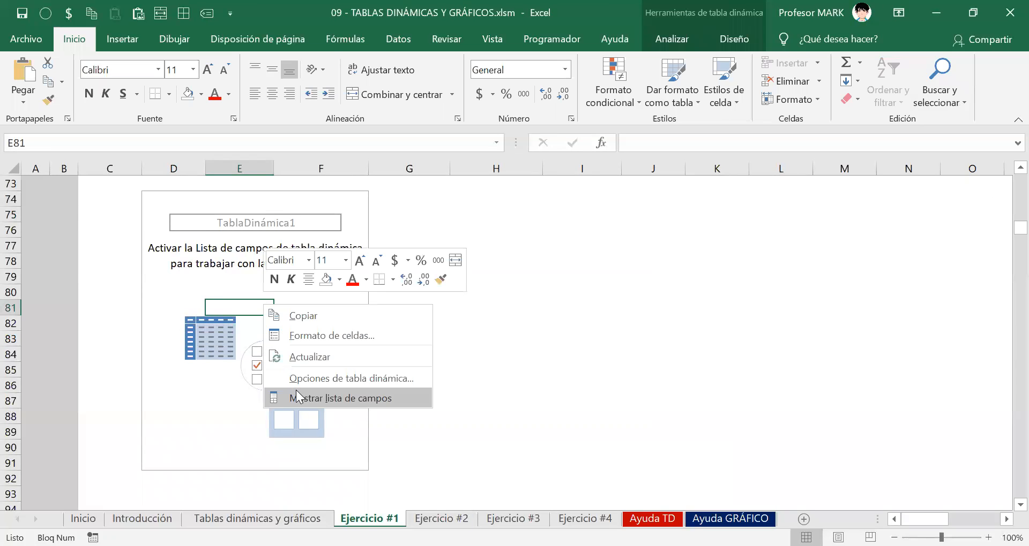
click(296, 390)
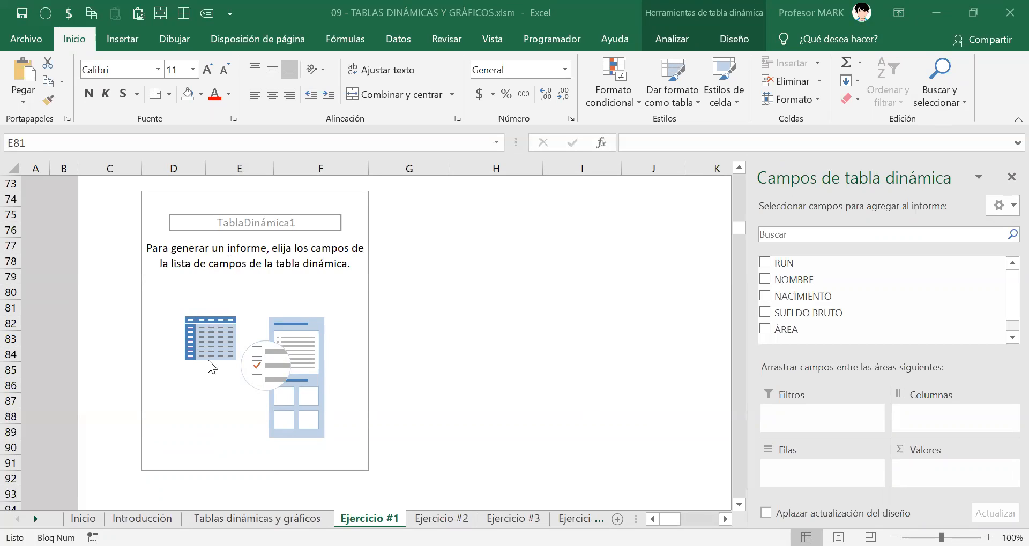
Check the row and values requirements for table #1 in the exercise instructions against the empty pivot table
click(234, 301)
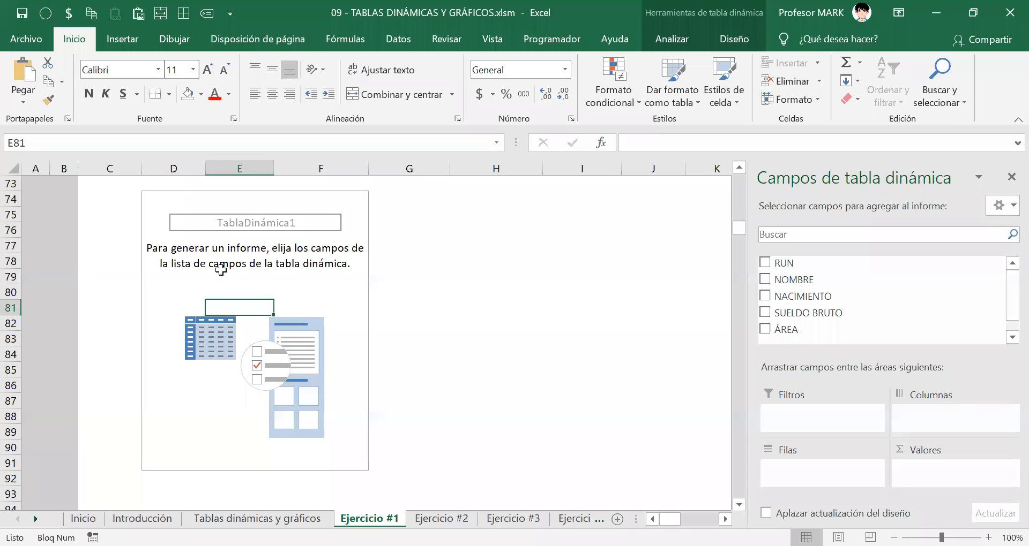
scroll(253, 316, up, 15)
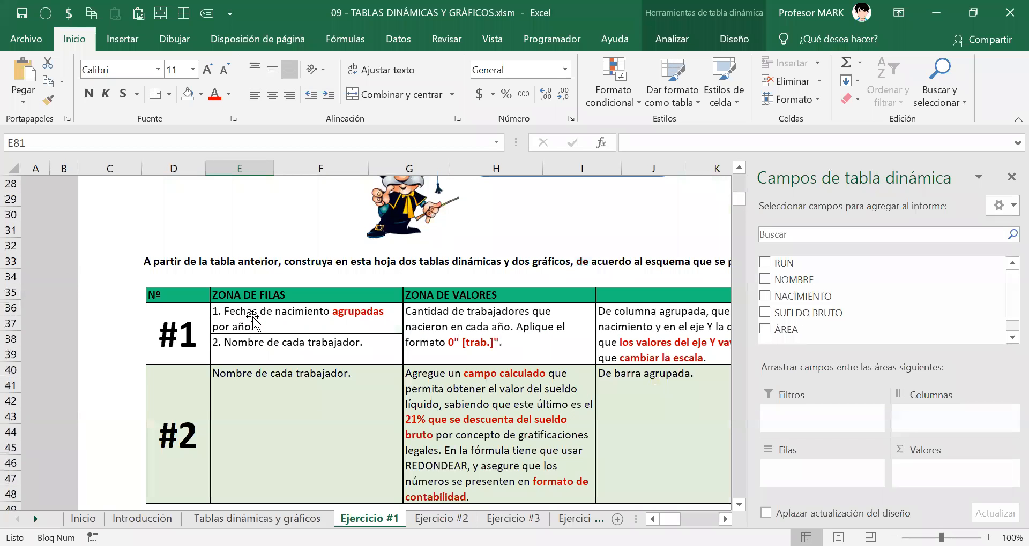
scroll(252, 317, down, 13)
click(255, 315)
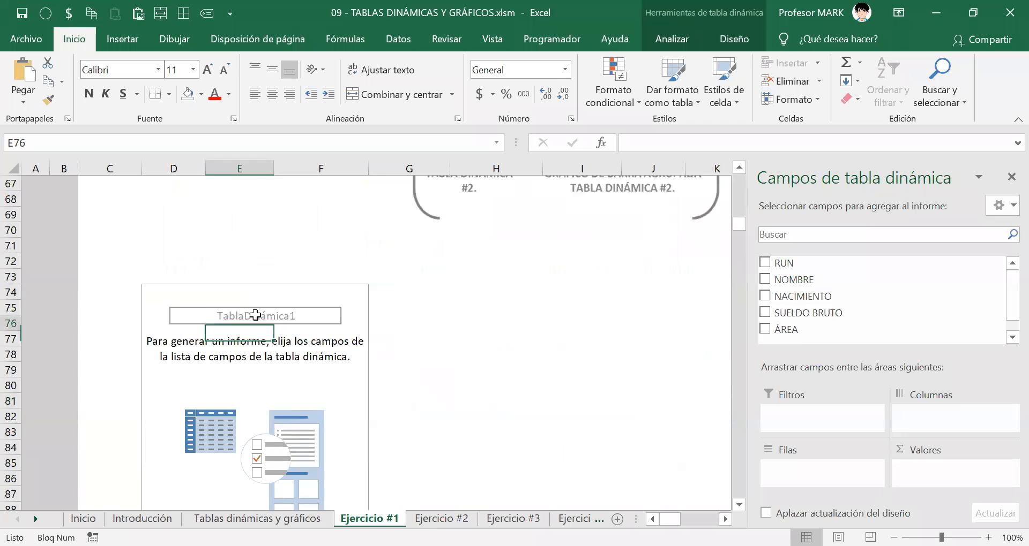
click(257, 356)
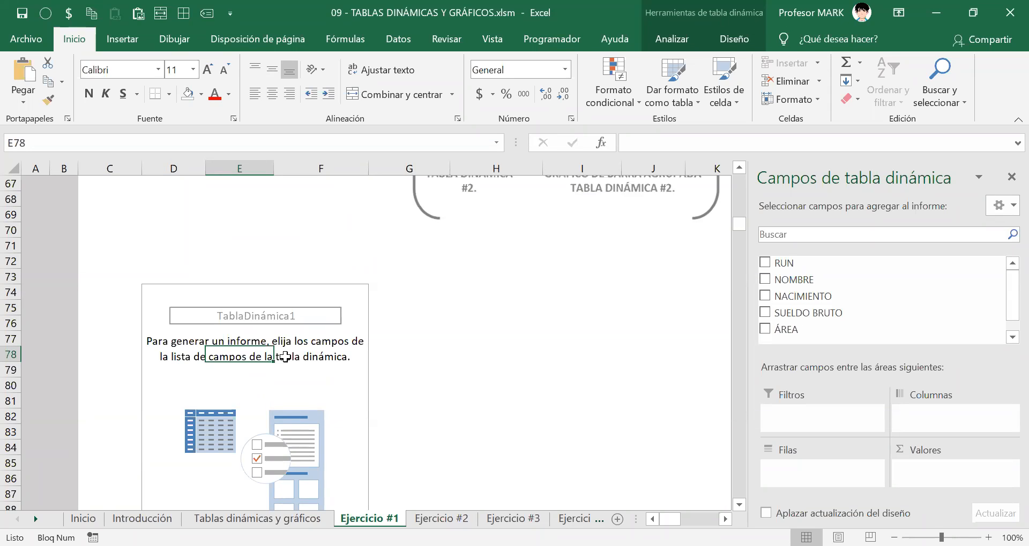
scroll(313, 370, up, 12)
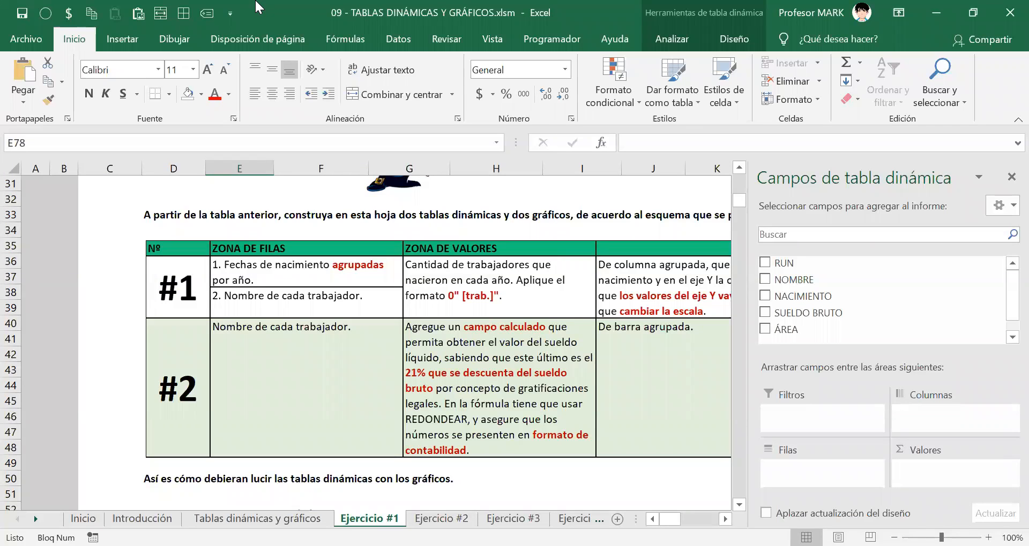
Mark the Filas area of the field list with a red pen circle and arrow, and clear the marks
key(alt+Tab)
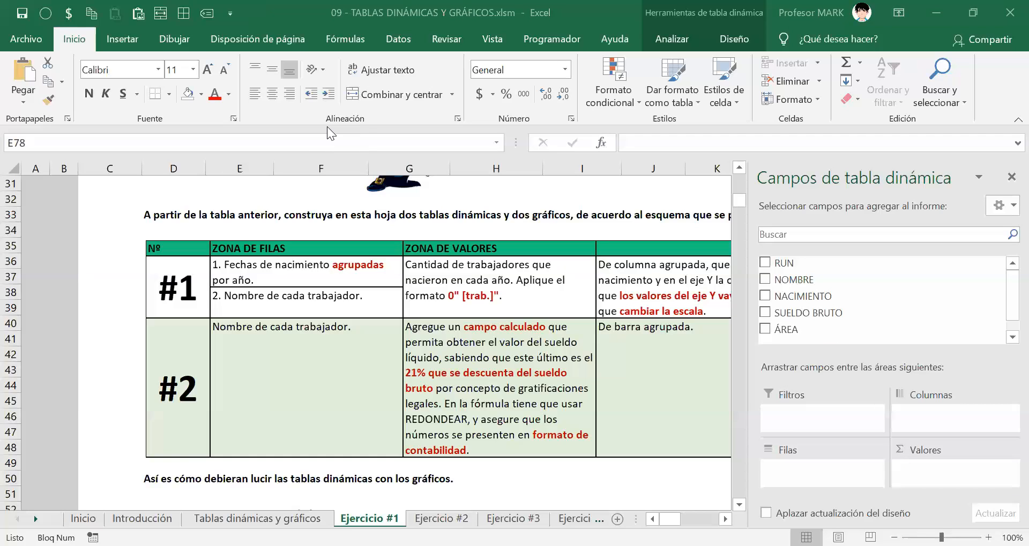
mouse_move(786, 432)
mouse_down()
mouse_move(751, 472)
mouse_move(819, 497)
mouse_move(859, 461)
mouse_move(785, 432)
mouse_up()
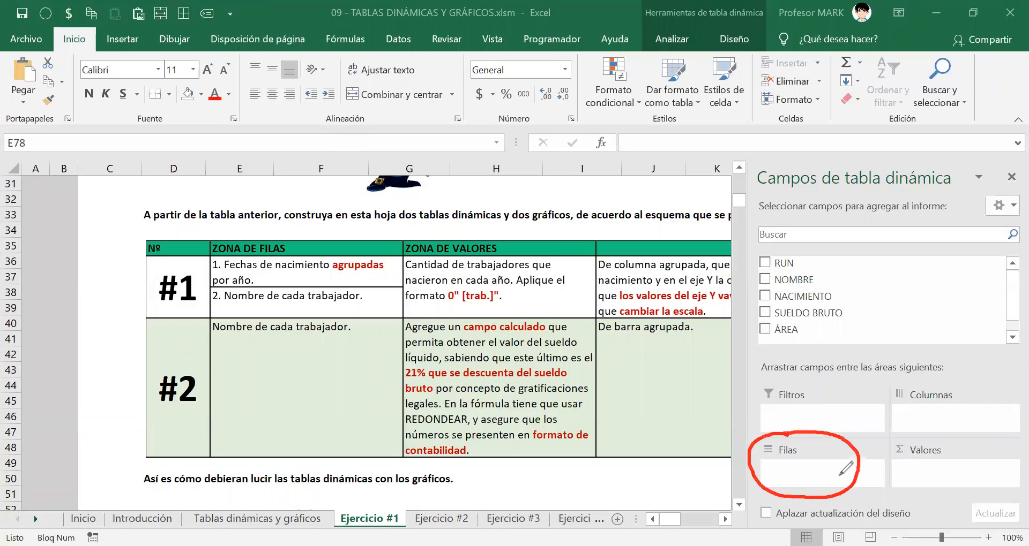
mouse_move(856, 399)
mouse_down()
mouse_move(864, 380)
mouse_move(823, 459)
mouse_up()
mouse_move(820, 445)
mouse_down()
mouse_move(815, 464)
mouse_move(836, 465)
mouse_up()
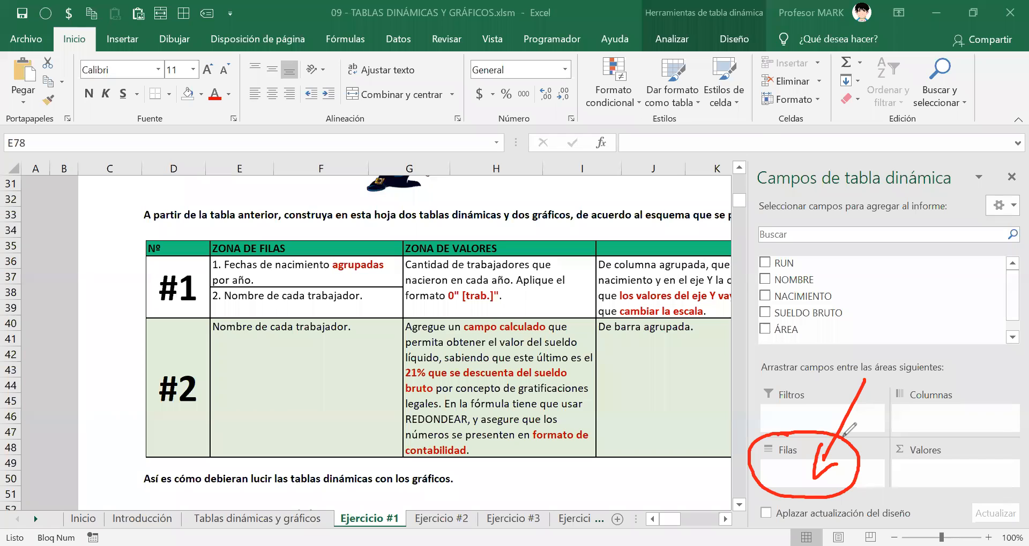
key(Escape)
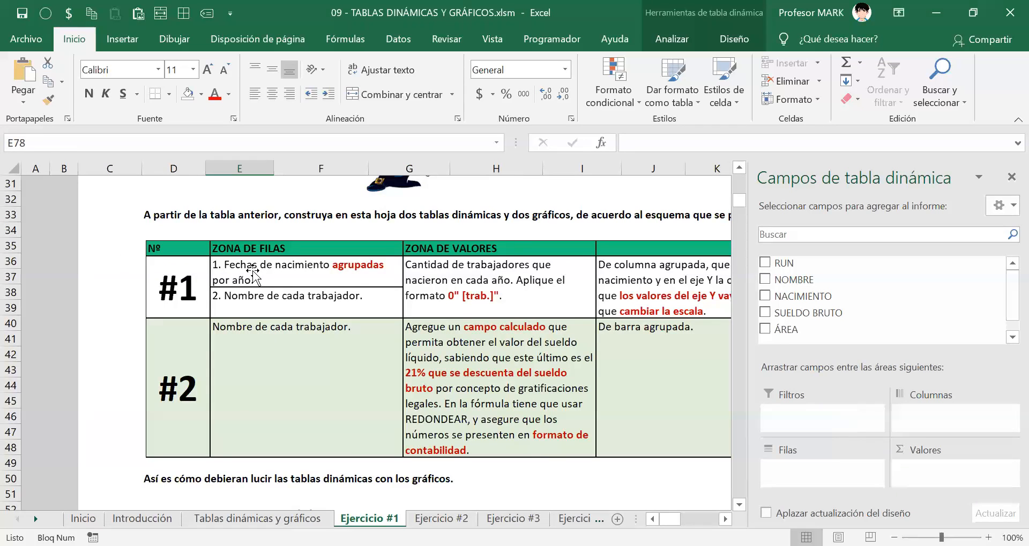
Add the NACIMIENTO field to the pivot table's Filas area and widen the field list pane
click(248, 275)
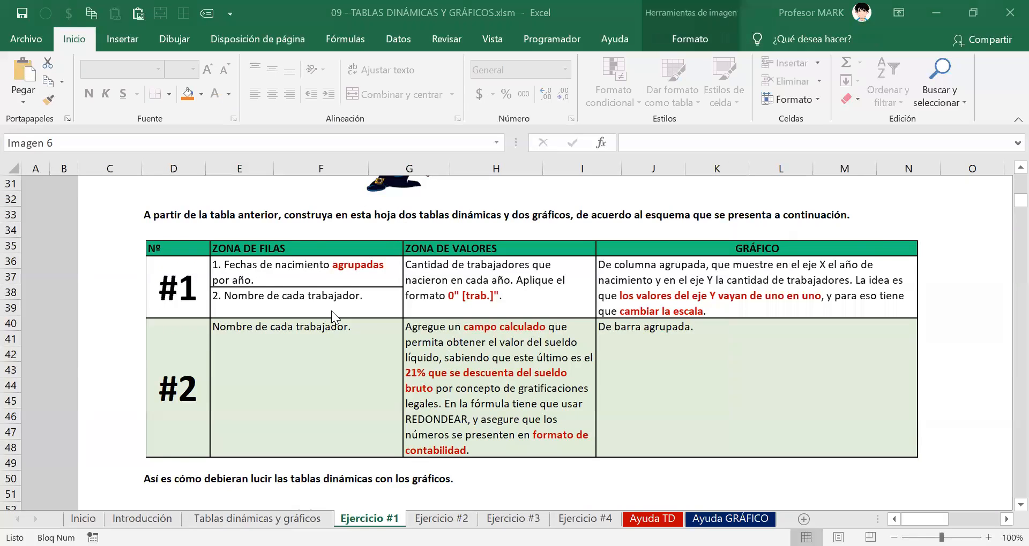
scroll(331, 311, down, 13)
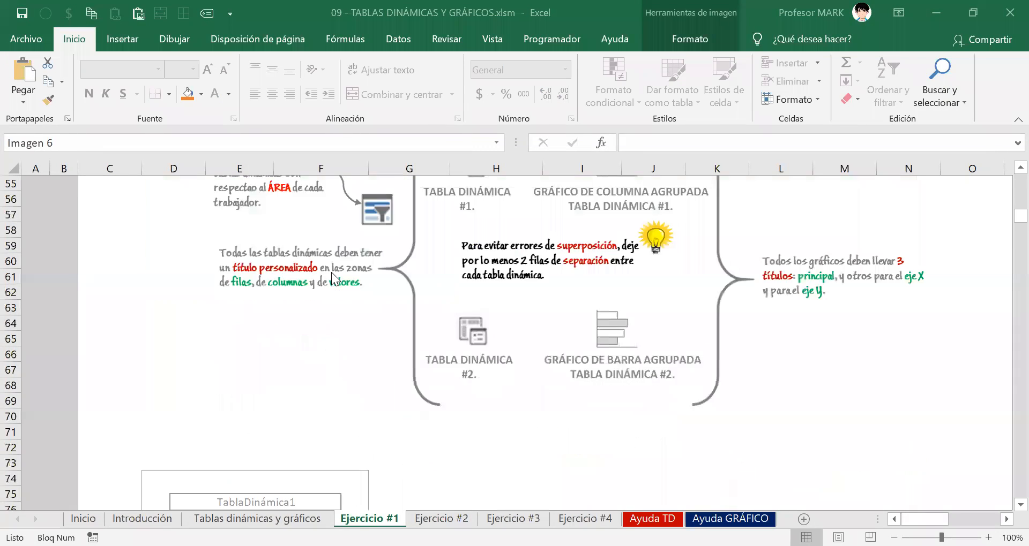
scroll(331, 272, down, 1)
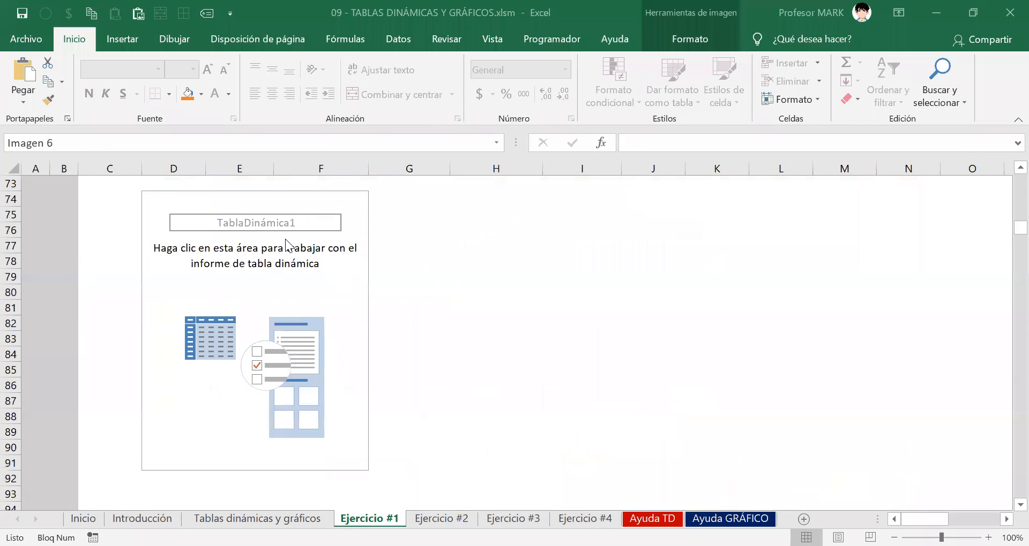
click(259, 271)
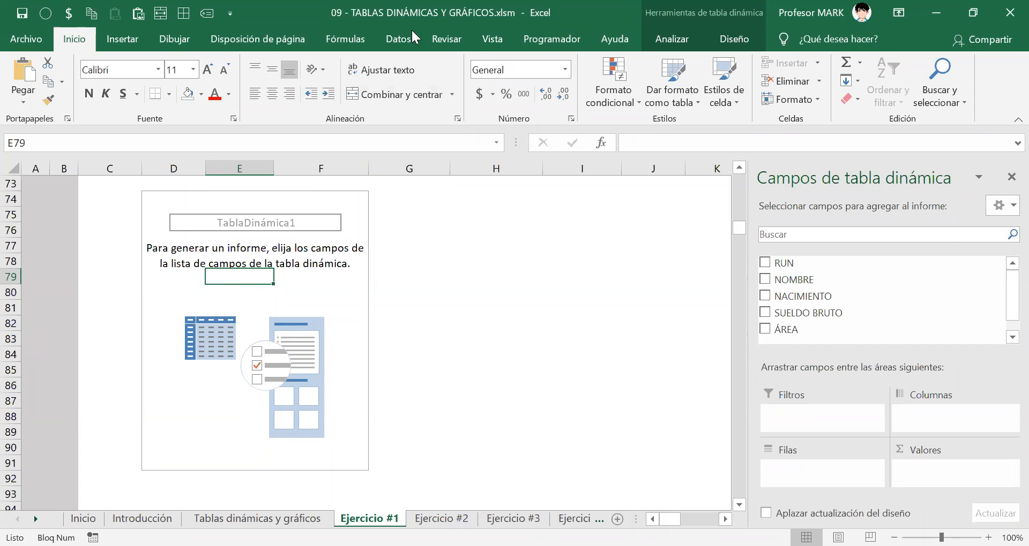
key(alt+Tab)
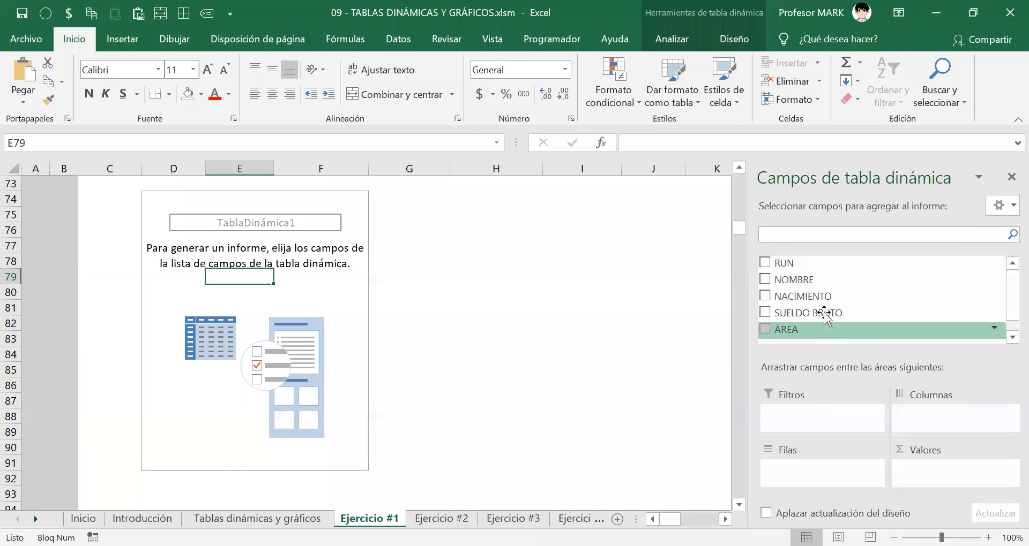
drag(813, 295, 817, 465)
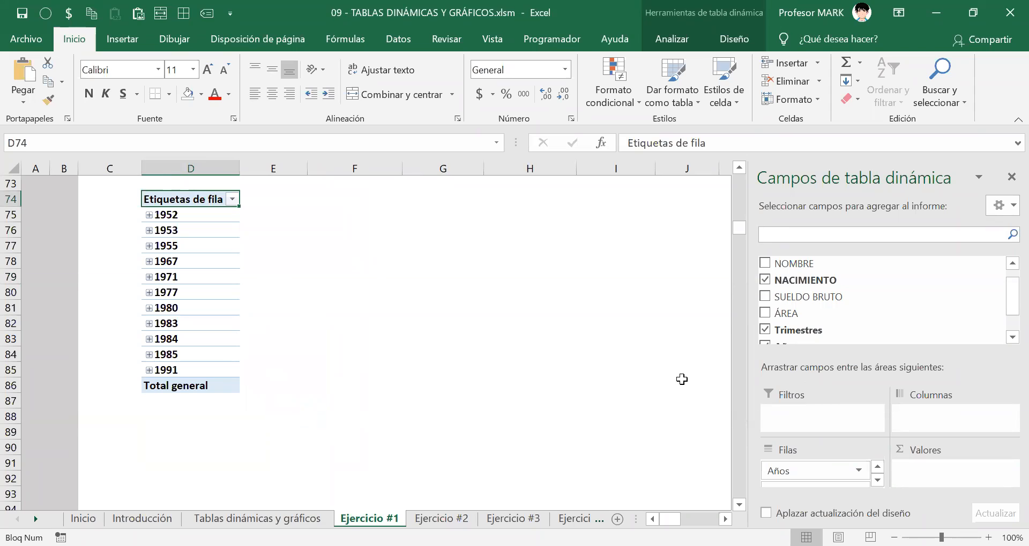
drag(747, 329, 727, 330)
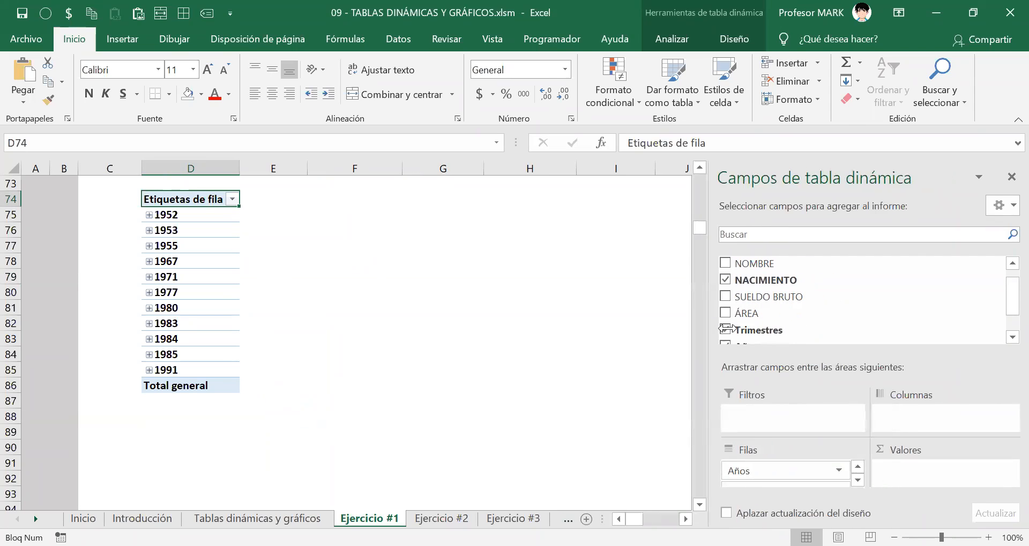
Review the exercise instructions and layout scheme above the pivot table, and return to its year rows
scroll(205, 276, up, 4)
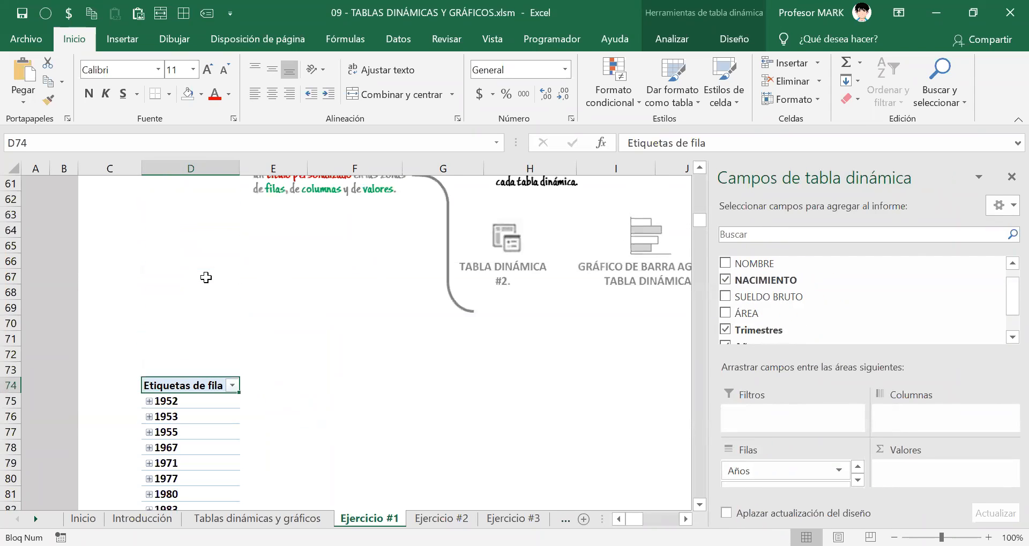
scroll(257, 405, down, 3)
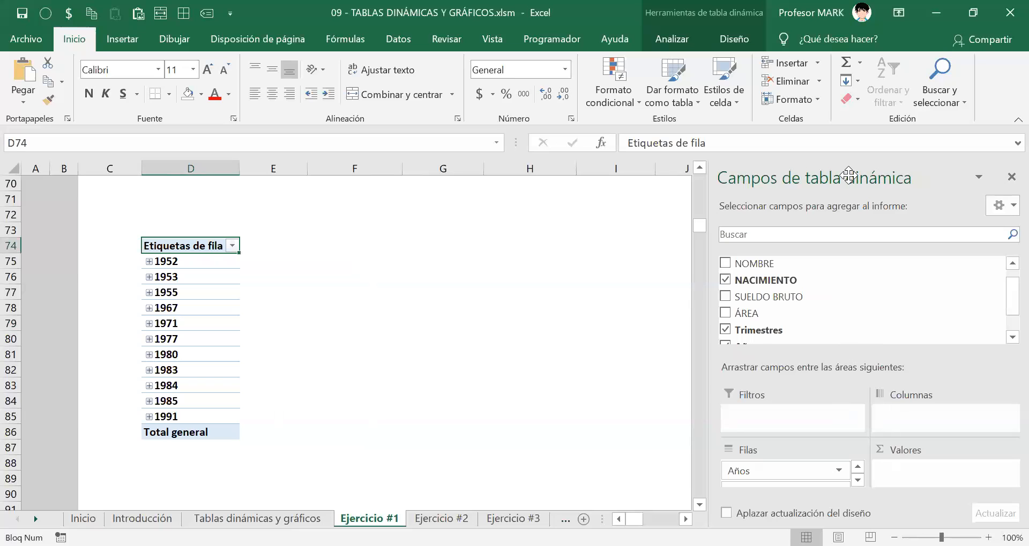
click(761, 182)
scroll(198, 318, up, 10)
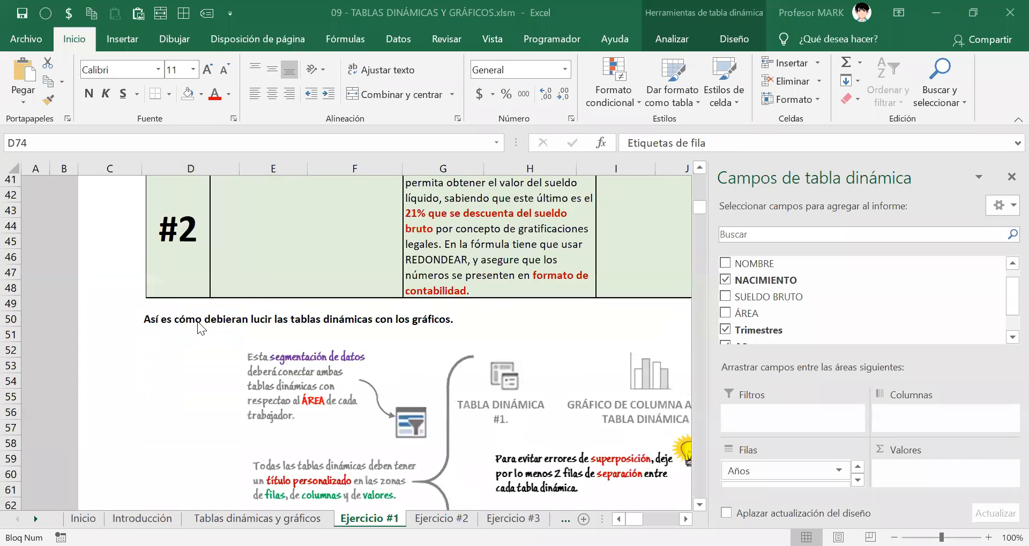
scroll(197, 322, up, 3)
scroll(307, 345, down, 13)
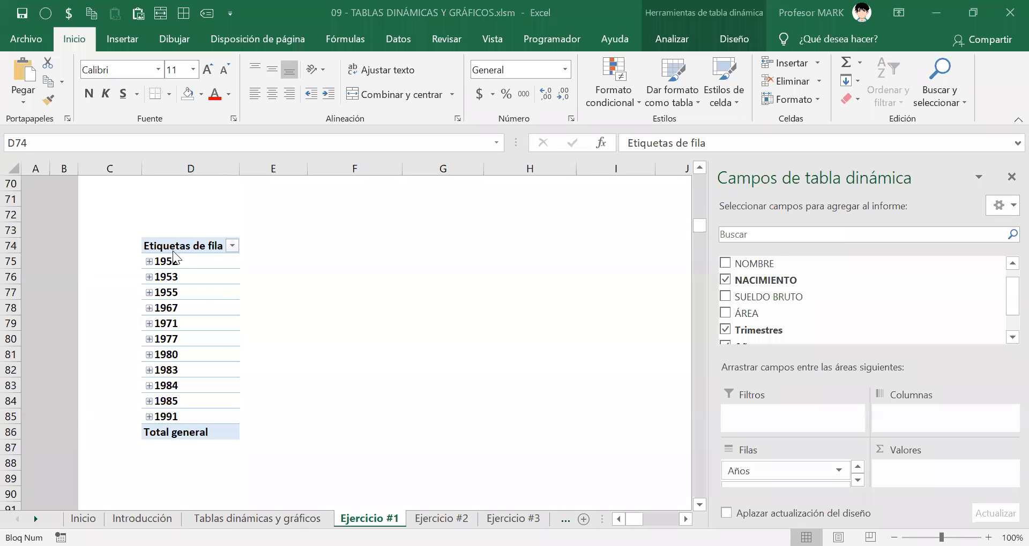
Examine the year labels in the pivot table's rows and select the 1952 label in D75
click(176, 262)
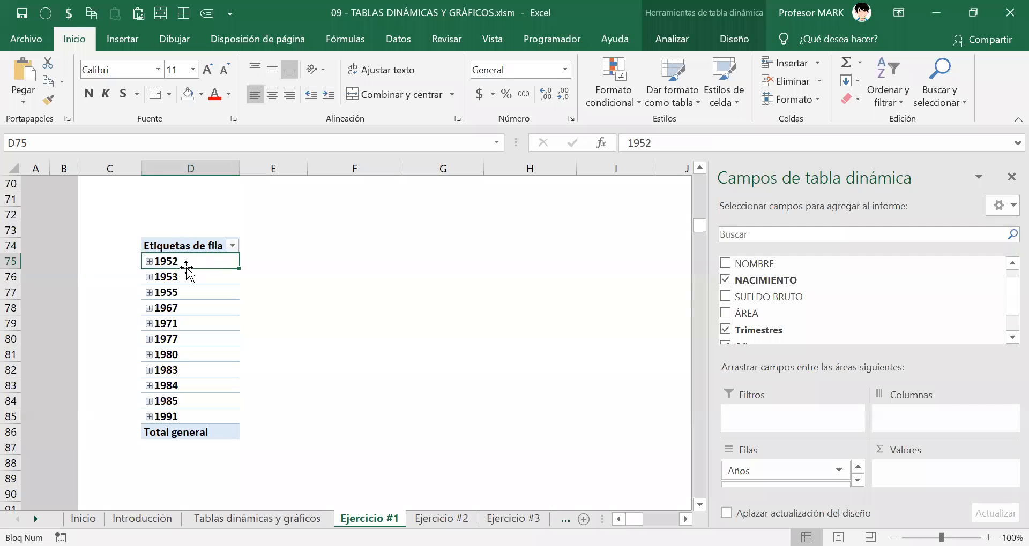
drag(186, 261, 192, 402)
click(202, 262)
key(alt+Tab)
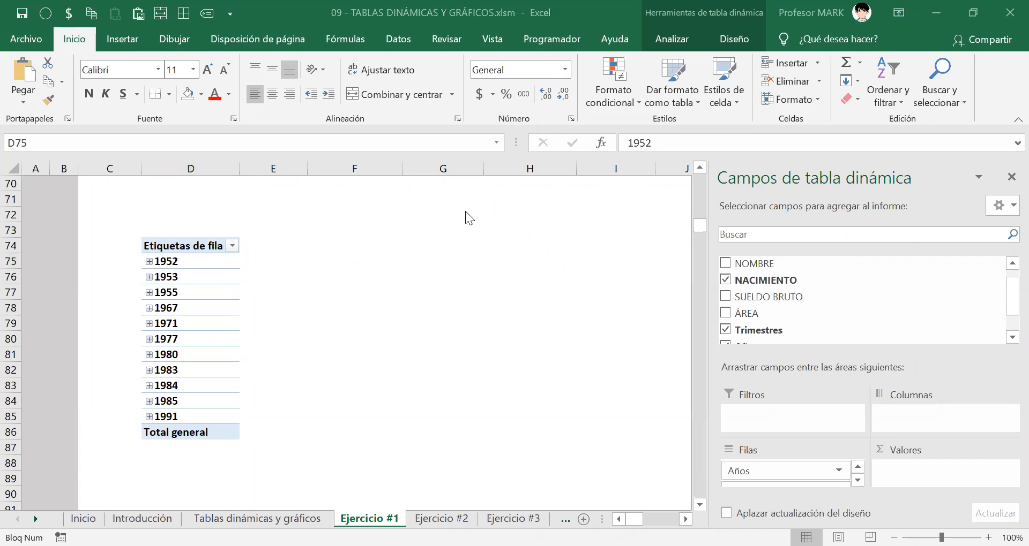
Select the year labels in D75:D85 and check the row-zone instruction for pivot table #1 in the exercise table
click(189, 332)
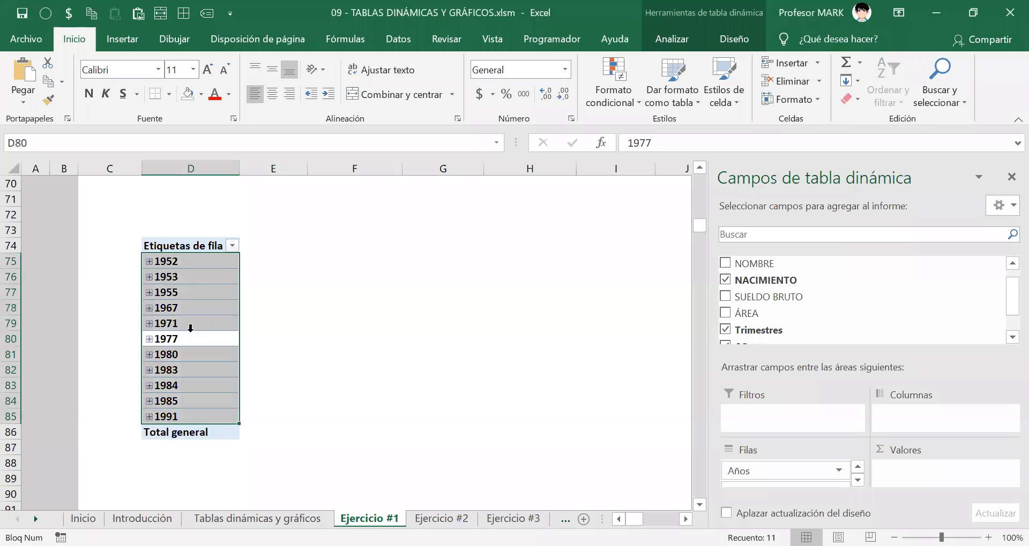
click(193, 312)
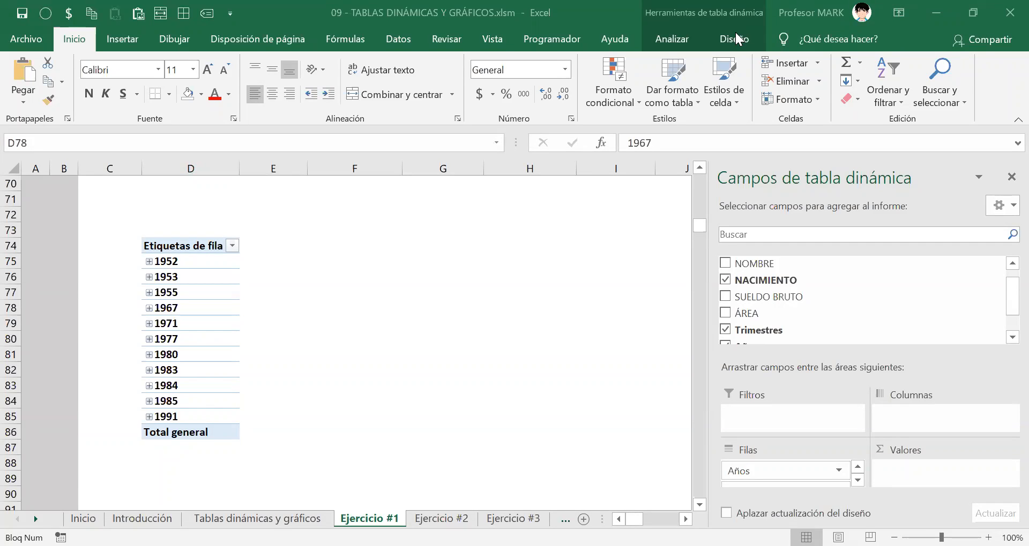
click(200, 307)
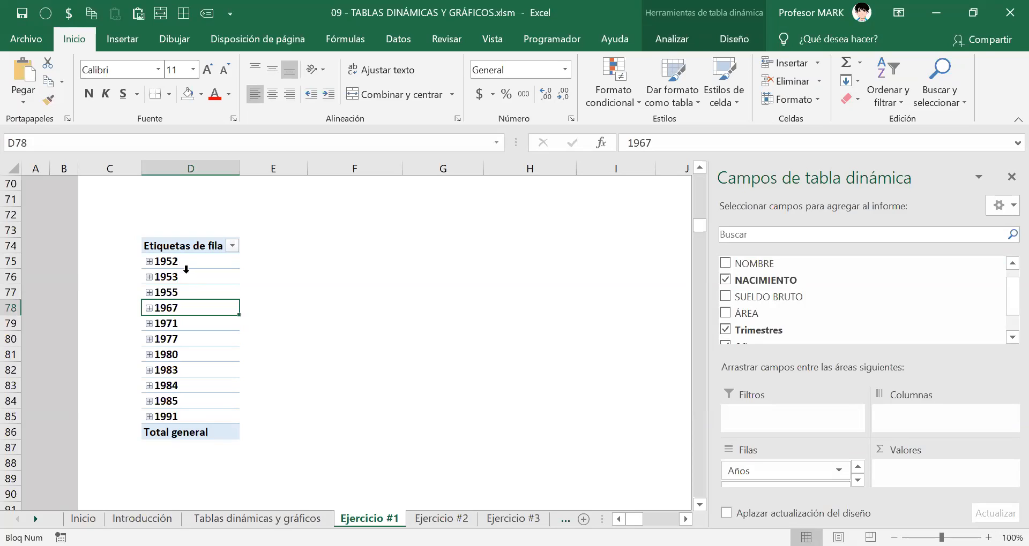
drag(187, 263, 214, 415)
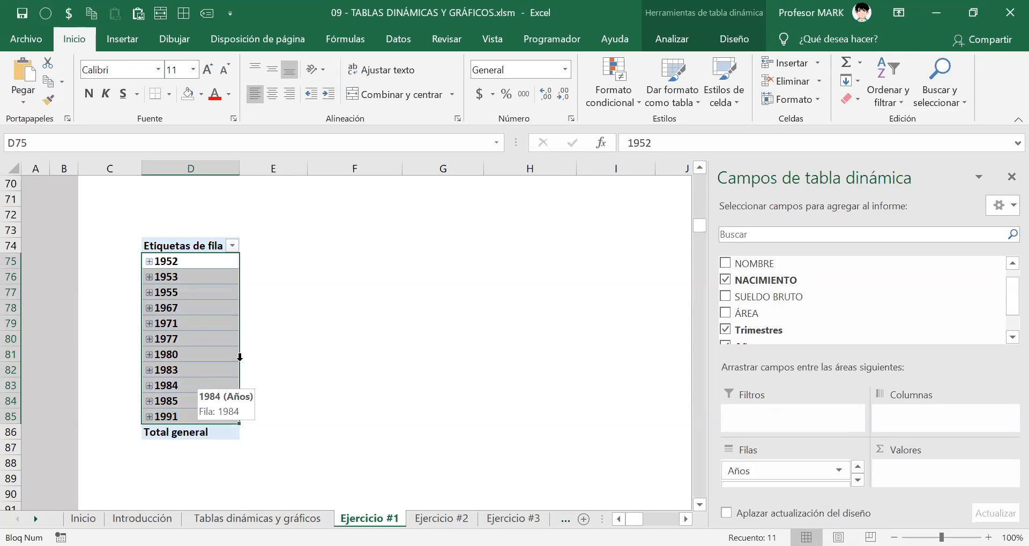
scroll(260, 352, up, 4)
scroll(359, 389, down, 3)
scroll(359, 389, up, 11)
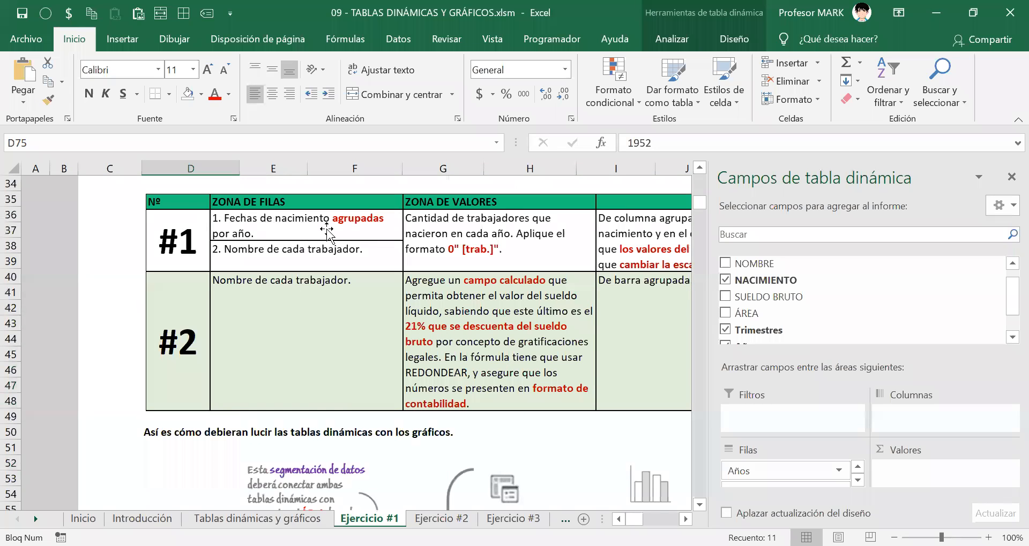
scroll(354, 285, down, 12)
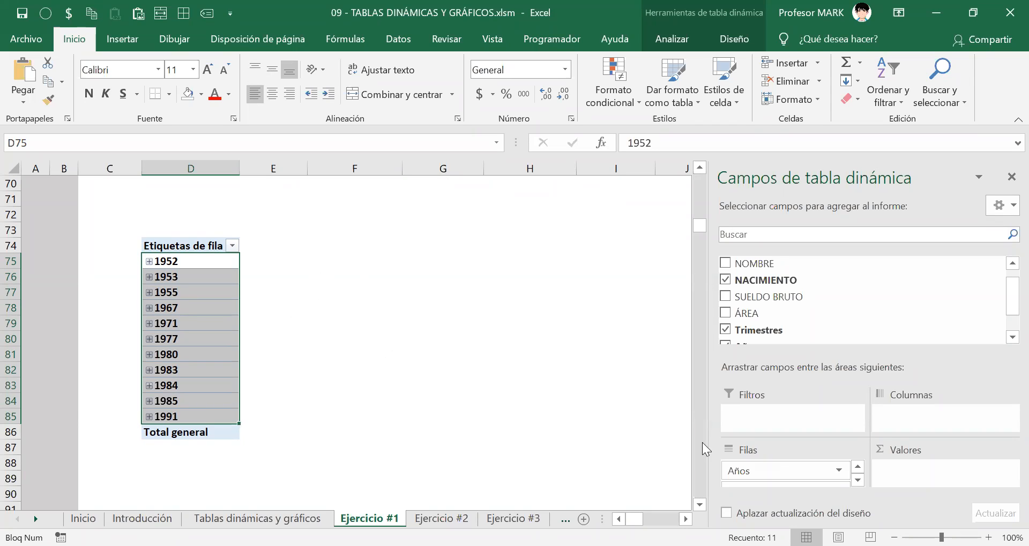
Narrow the field list pane, make room for the hidden sheet tabs, and open the Ayuda TD sheet
drag(709, 433, 926, 437)
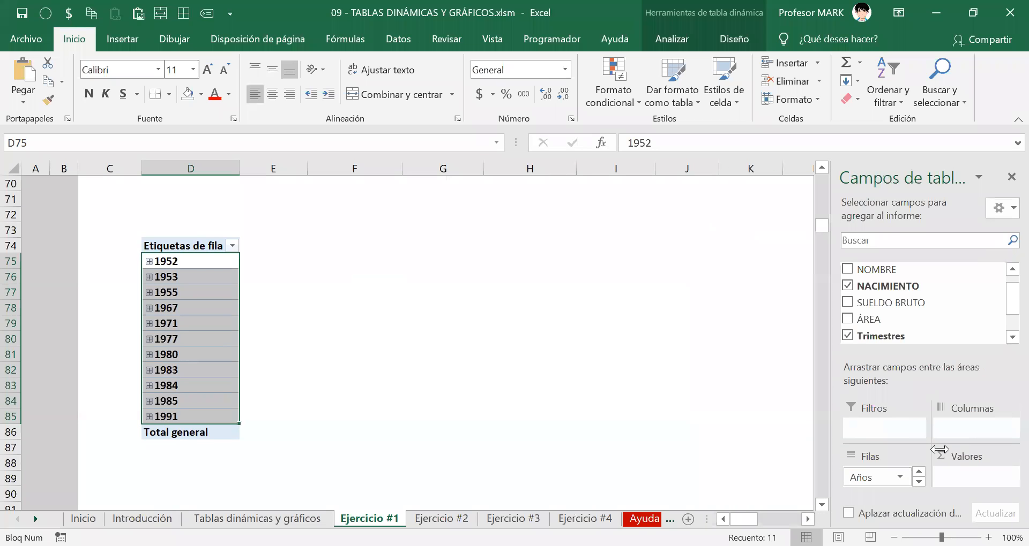
click(807, 520)
click(808, 520)
click(807, 520)
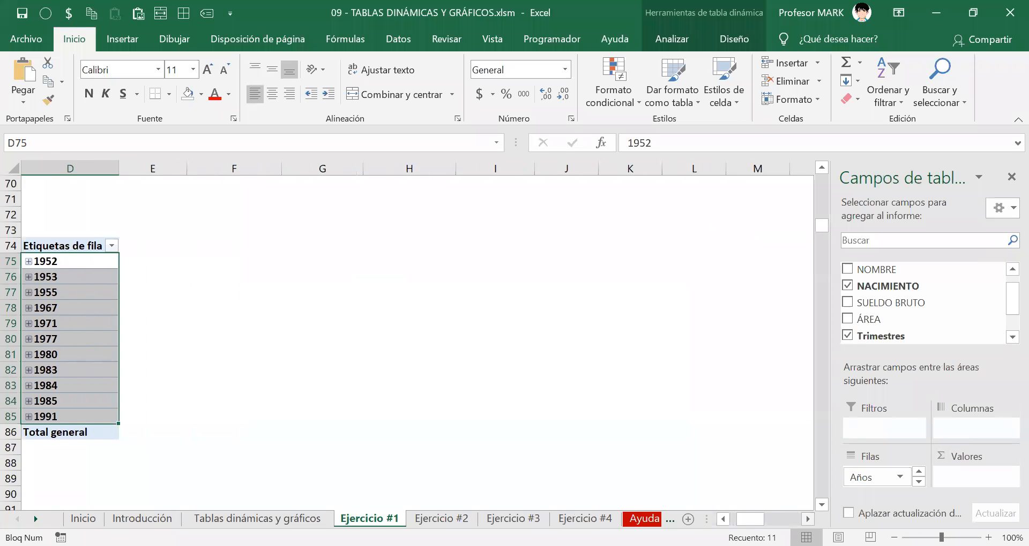
drag(707, 518, 747, 519)
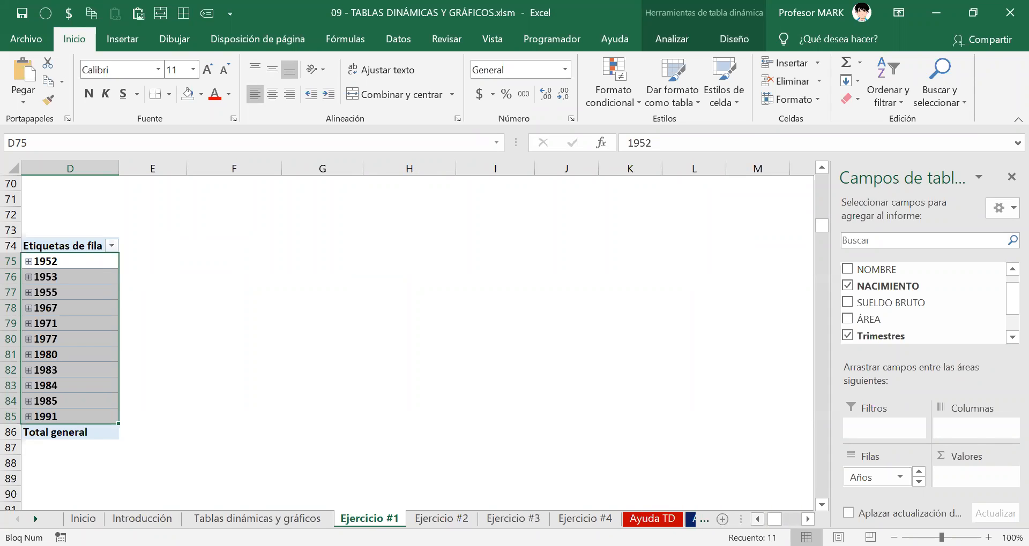
click(758, 519)
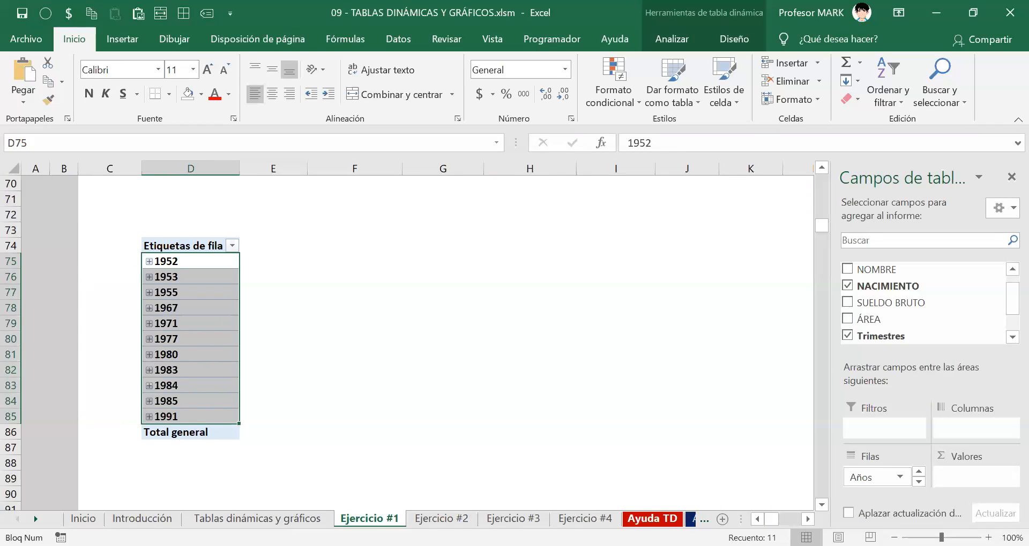
click(648, 519)
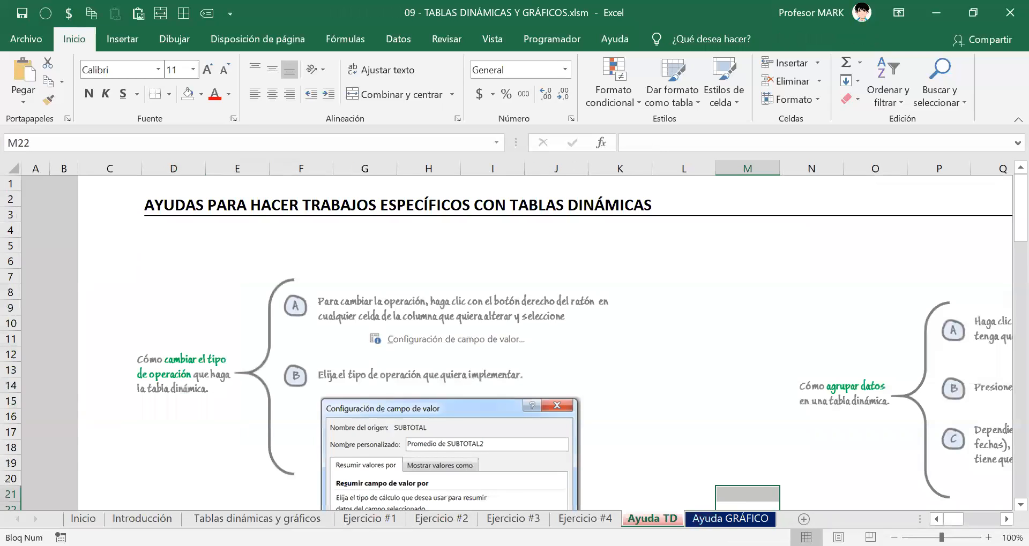
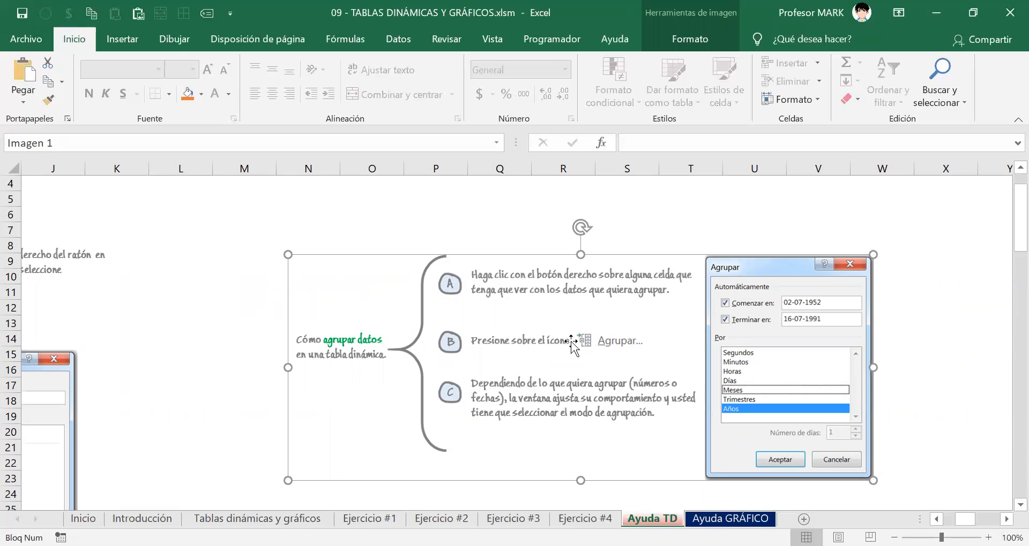
Return to Ejercicio #1, review its instructions and layout scheme, and select the 1971 label in D79
click(370, 519)
scroll(256, 322, up, 13)
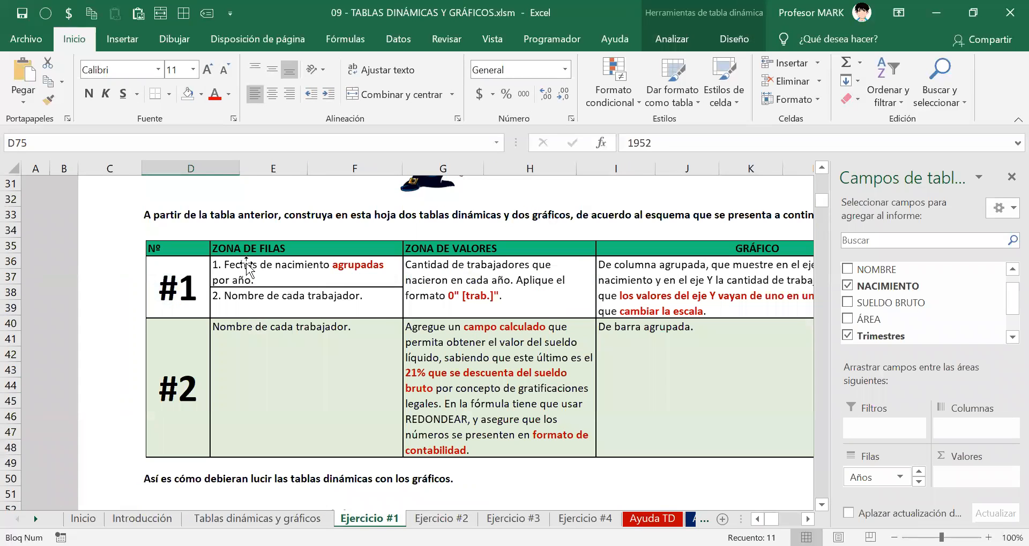
scroll(381, 393, down, 6)
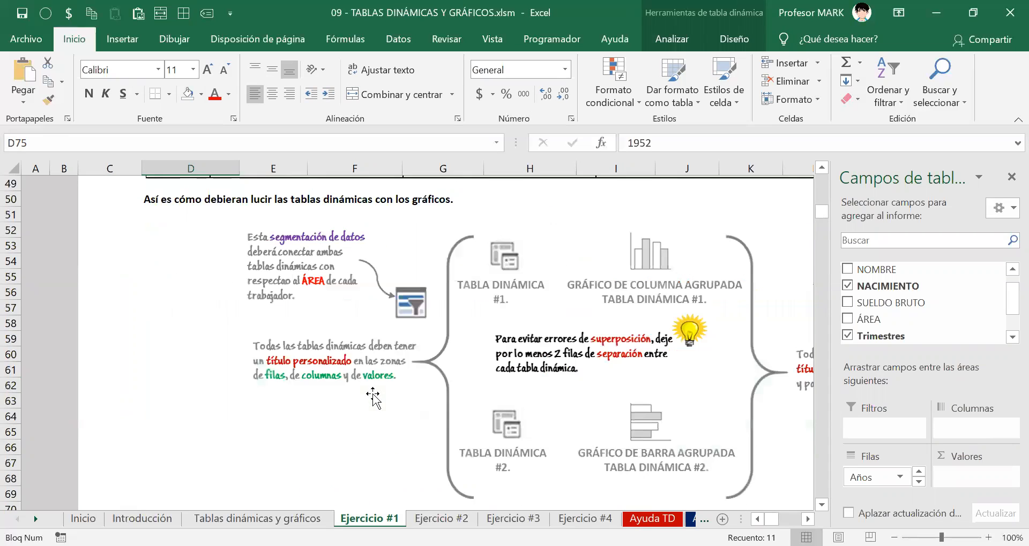
scroll(370, 393, down, 5)
scroll(211, 395, down, 2)
click(196, 325)
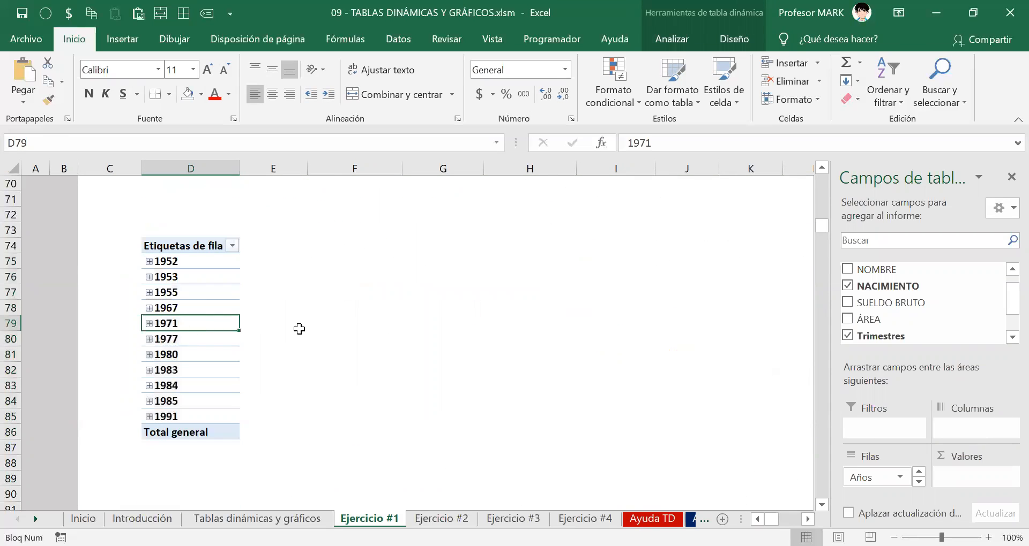
Reposition the "Cómo agrupar datos" help picture on the Ayuda TD sheet and copy it
click(652, 519)
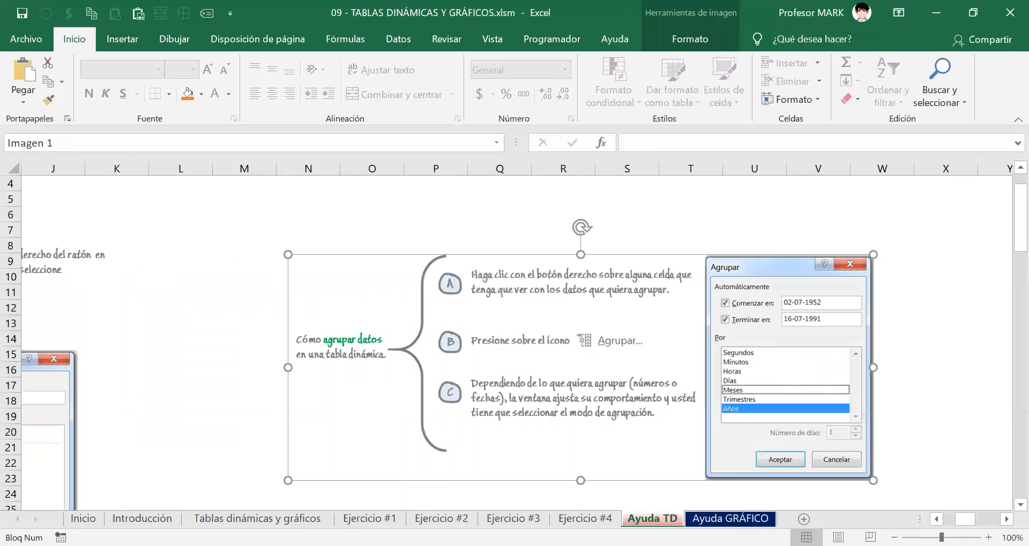
drag(490, 323, 491, 285)
drag(569, 273, 550, 288)
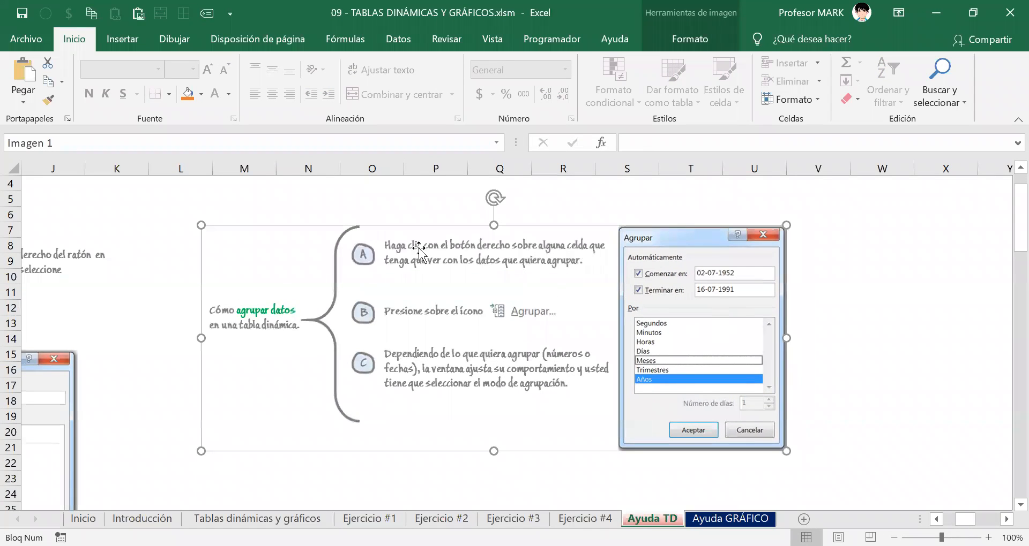
drag(444, 284, 469, 294)
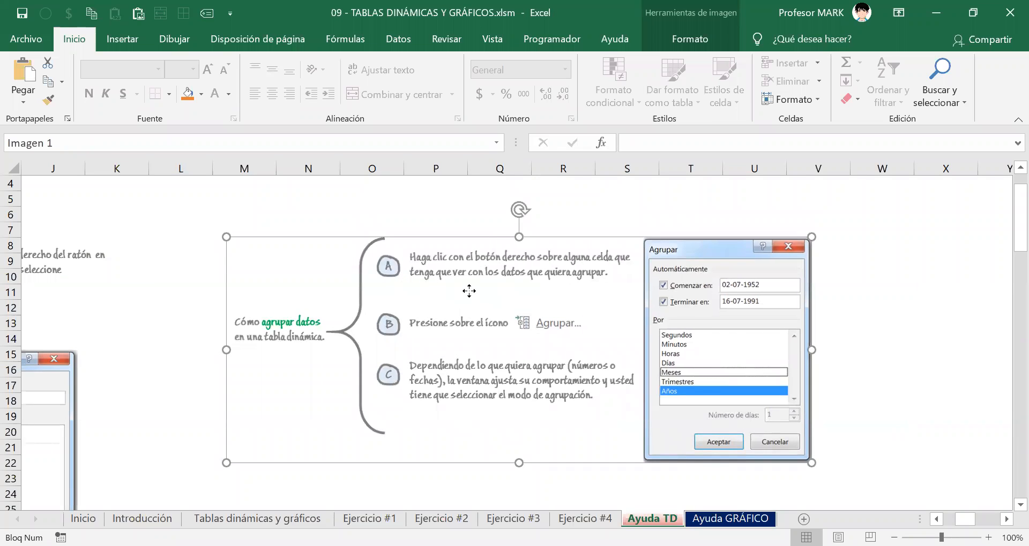
right_click(469, 291)
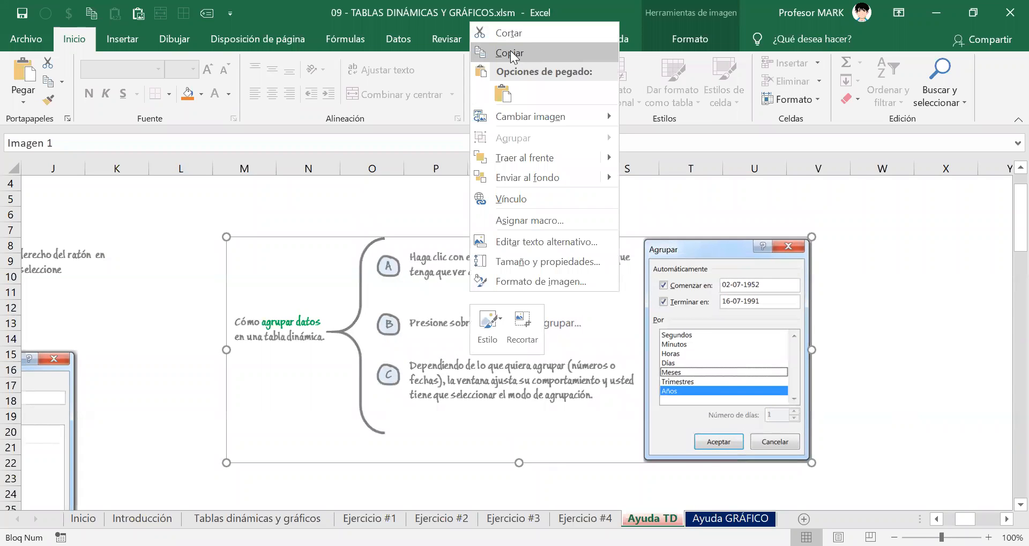
click(517, 53)
click(864, 310)
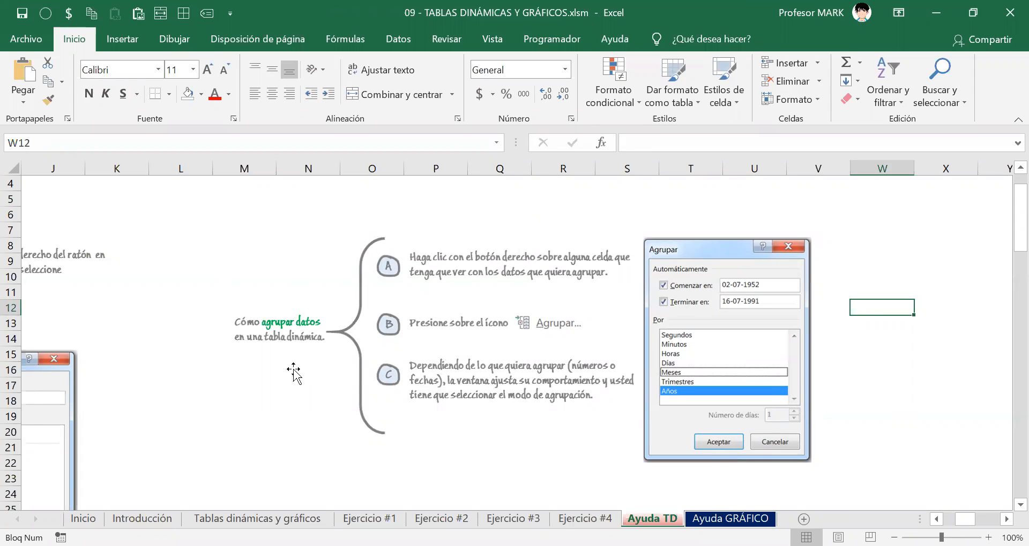
Paste the grouping help picture on Ejercicio #1 and place it beside the pivot table, starting around column F
click(369, 518)
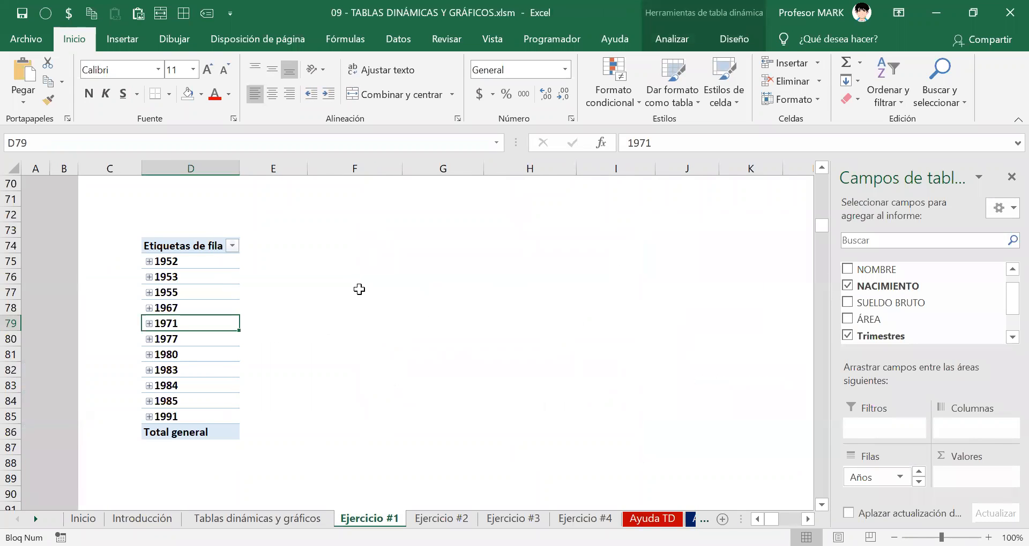
click(359, 290)
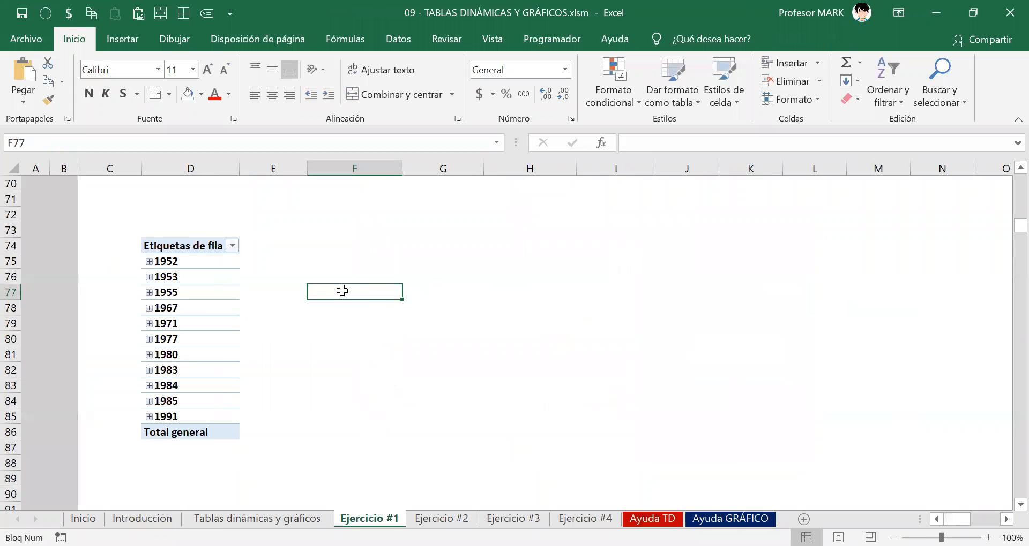
right_click(343, 290)
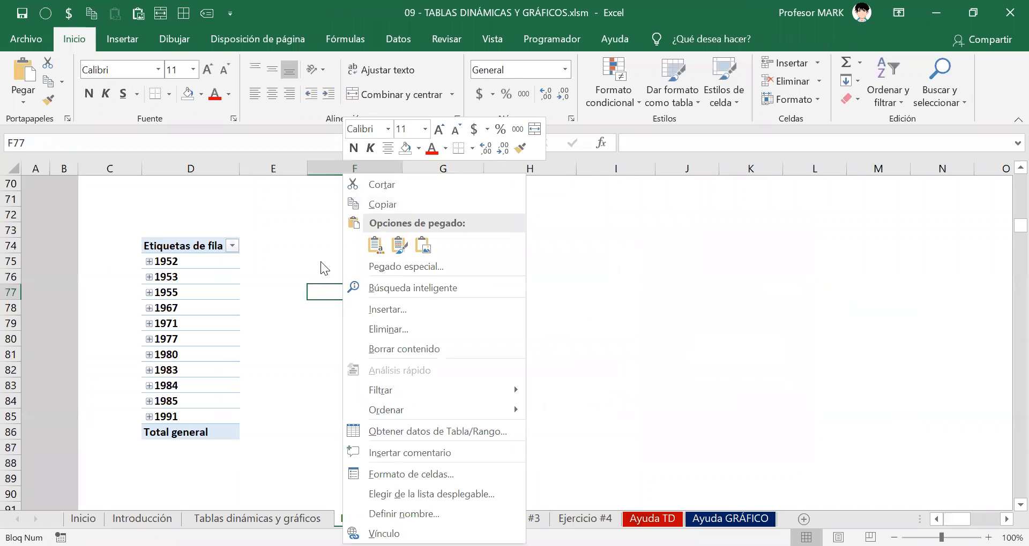
key(Escape)
key(ctrl+v)
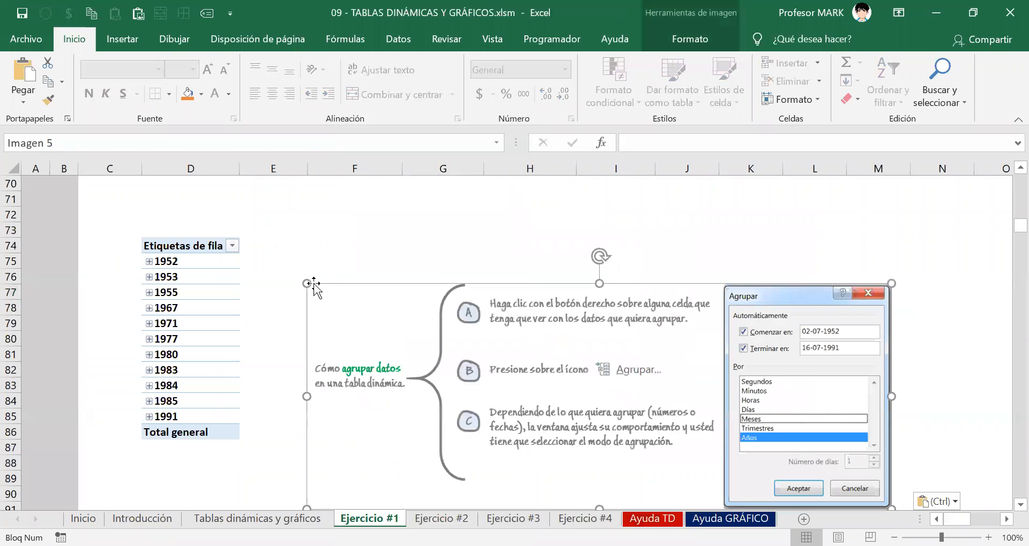
drag(473, 339, 562, 275)
click(319, 300)
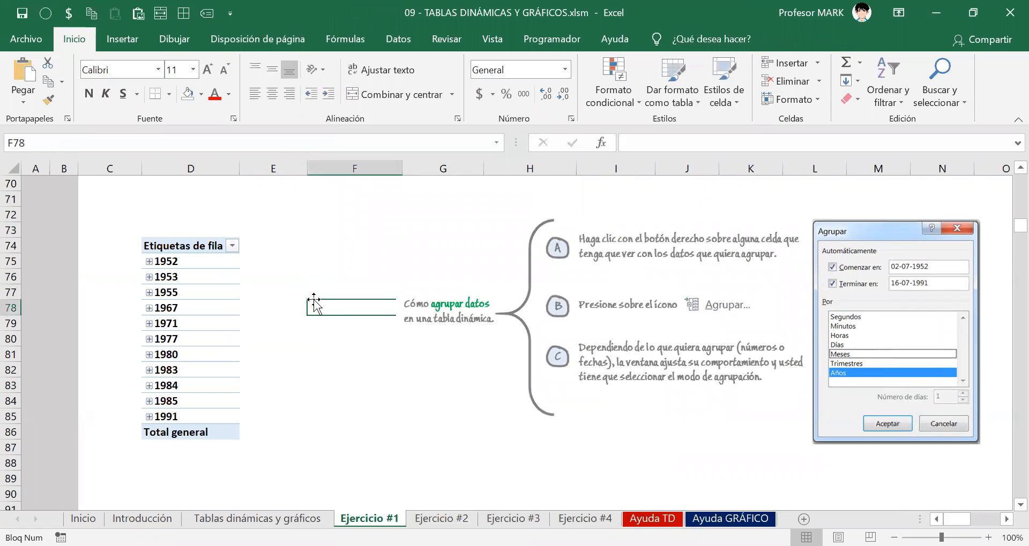
click(171, 259)
drag(659, 285, 569, 284)
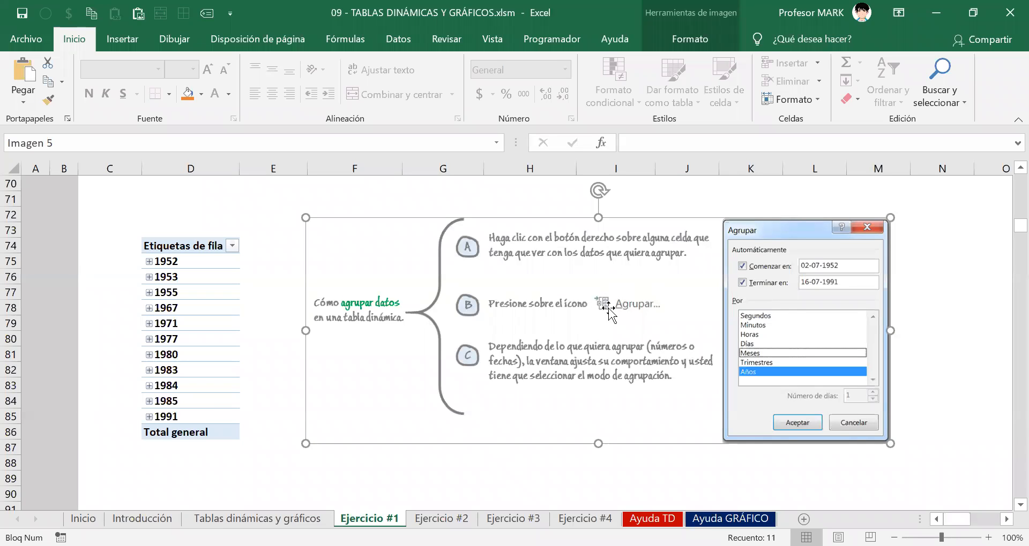
click(178, 285)
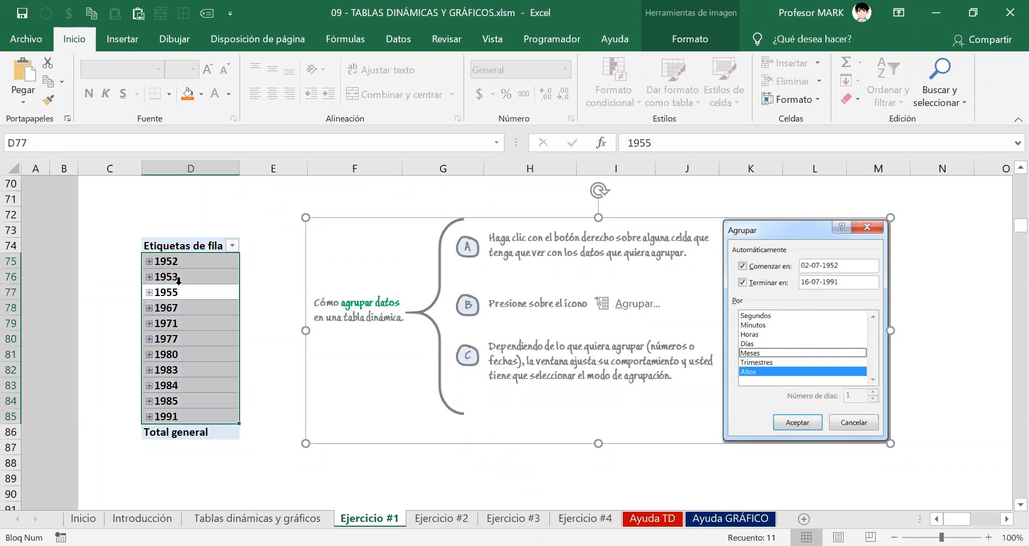
click(174, 276)
click(158, 355)
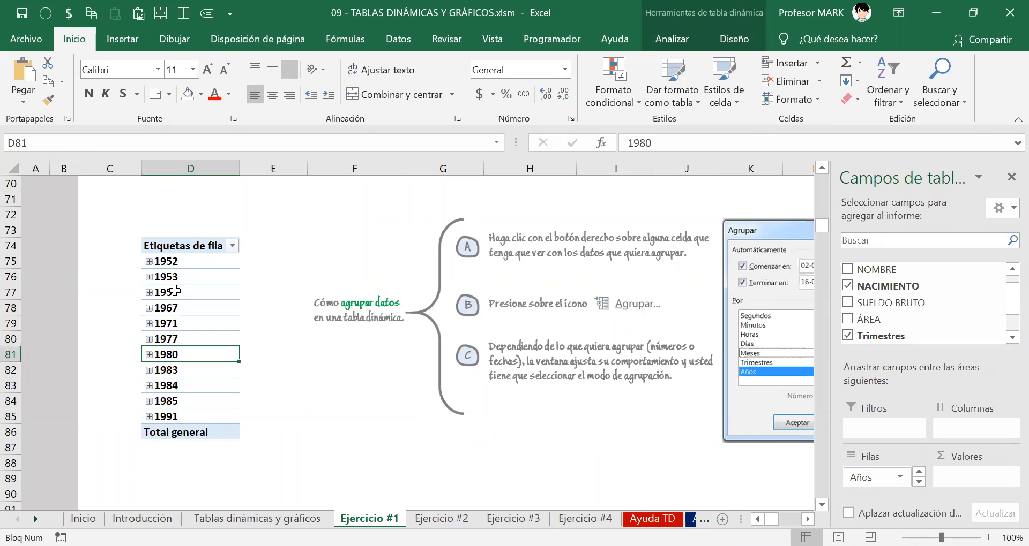
click(174, 287)
click(182, 298)
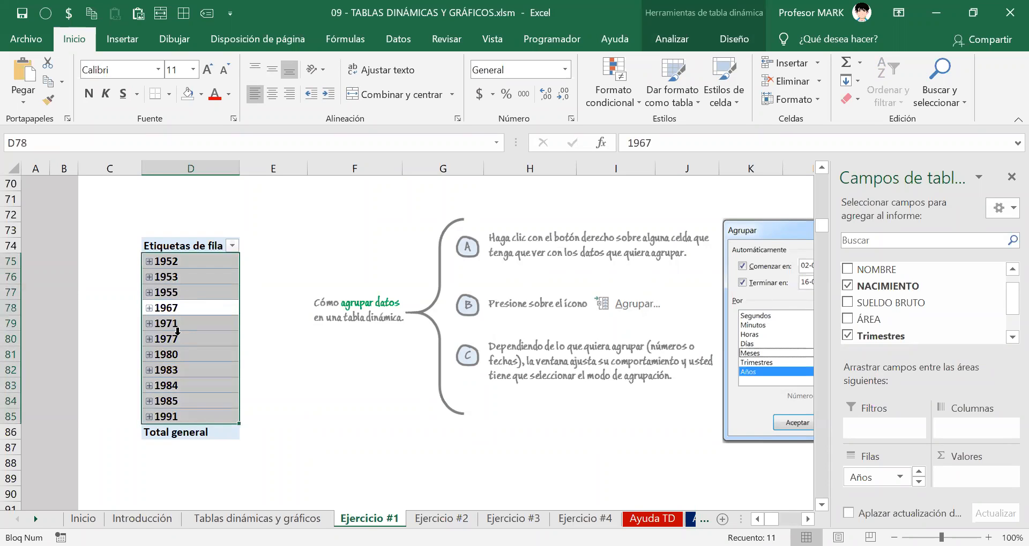
click(169, 309)
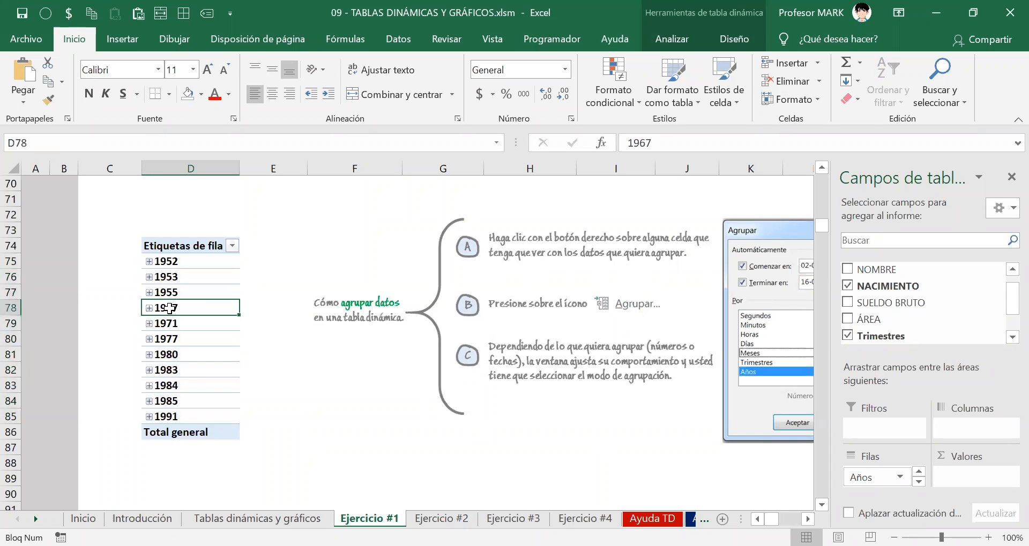
click(168, 275)
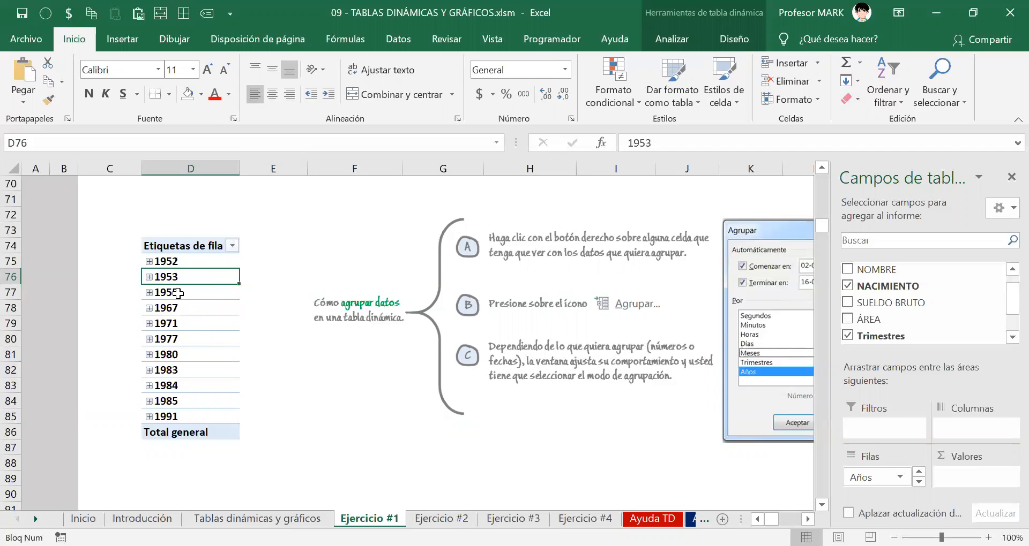
Regroup the birth dates in the pivot table by Años only, removing Meses and Trimestres from the grouping
right_click(178, 293)
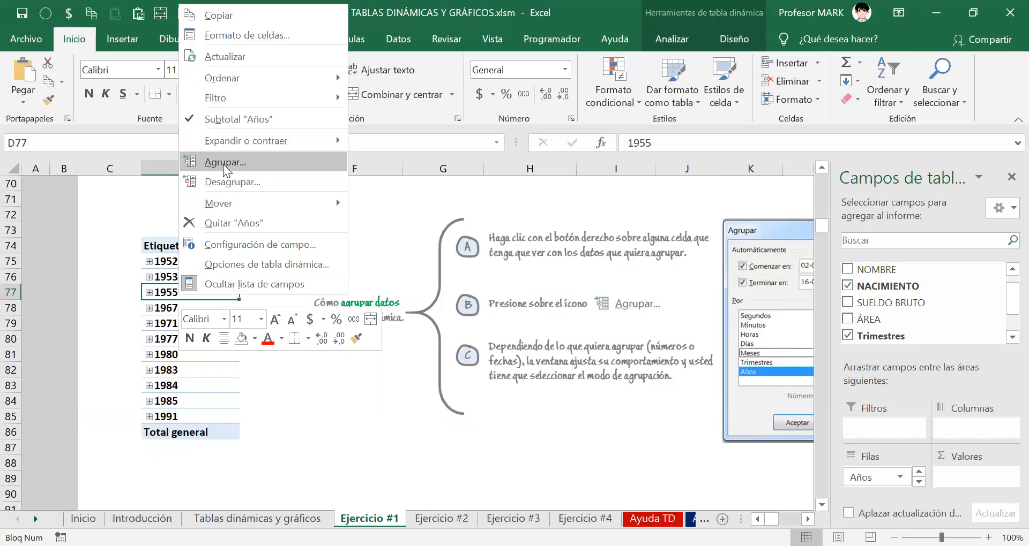
click(274, 161)
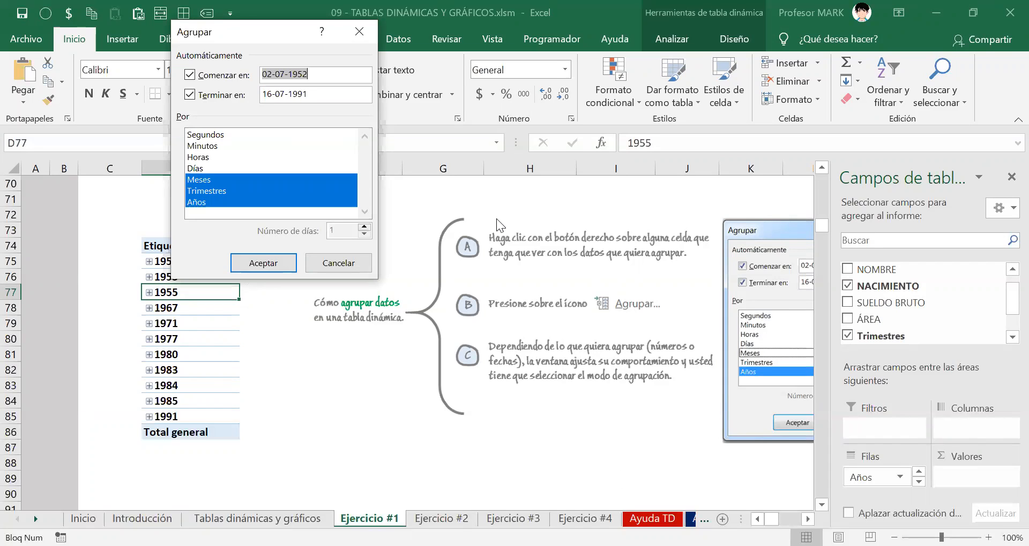
drag(263, 28, 360, 155)
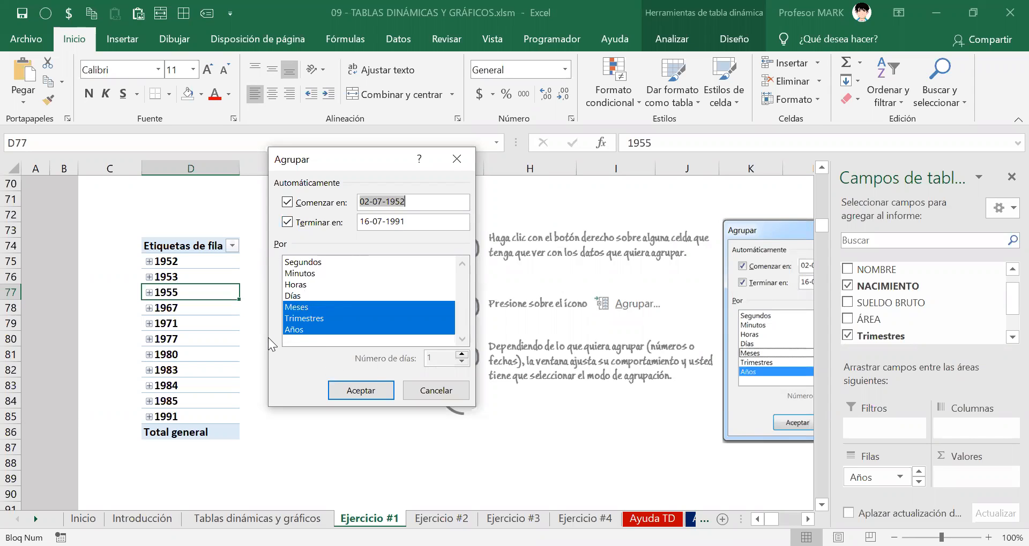
click(298, 309)
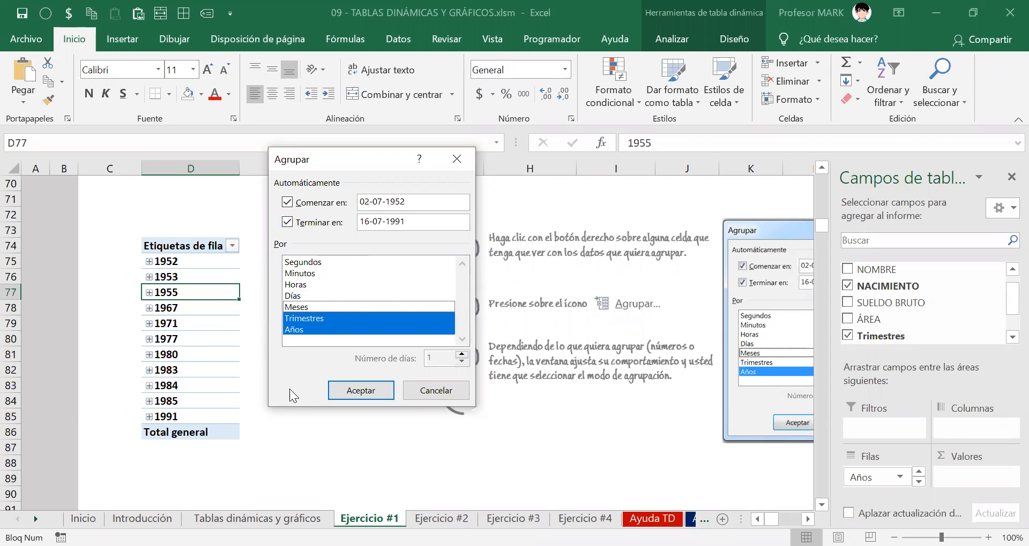
click(320, 319)
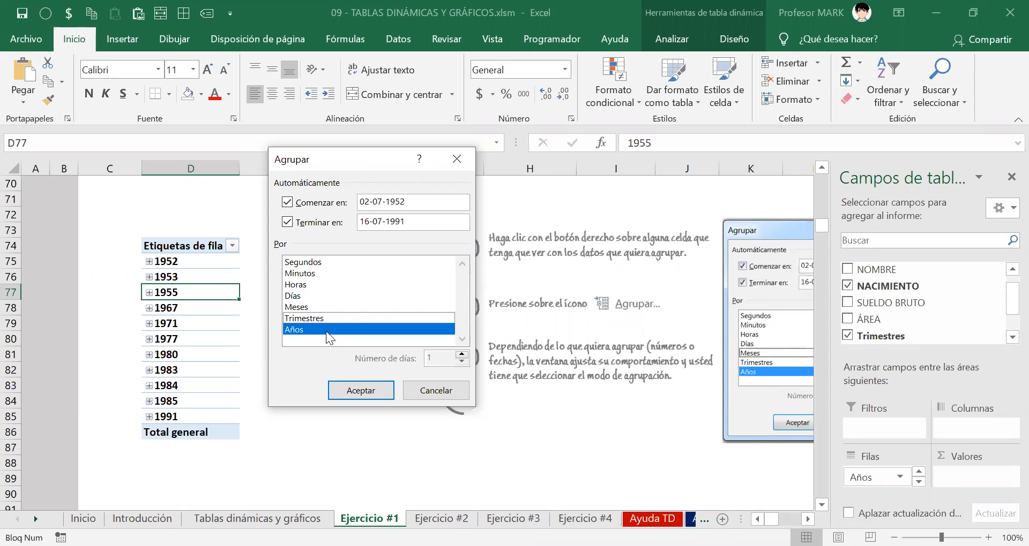
click(325, 331)
click(319, 330)
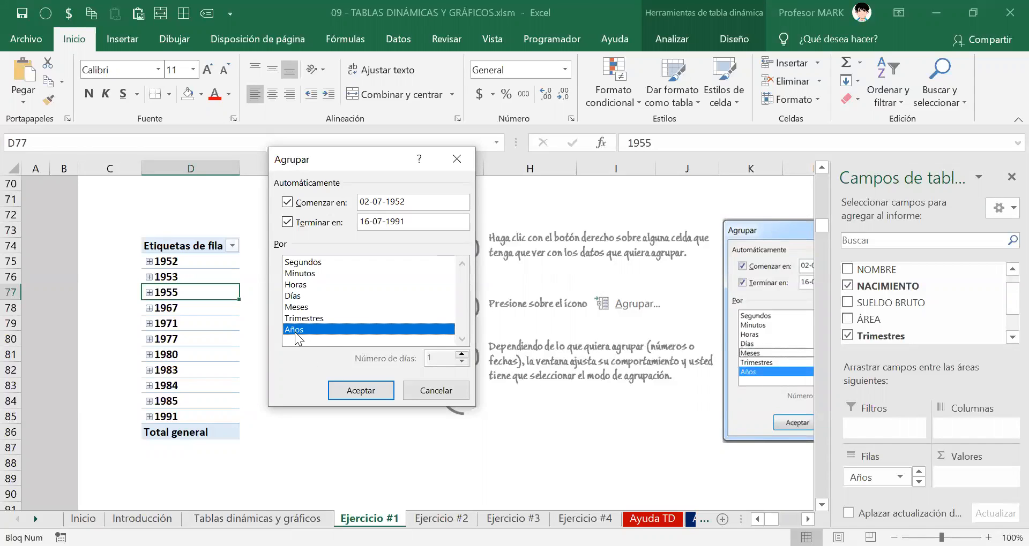
ctrl+click(308, 307)
ctrl+click(312, 318)
ctrl+click(308, 307)
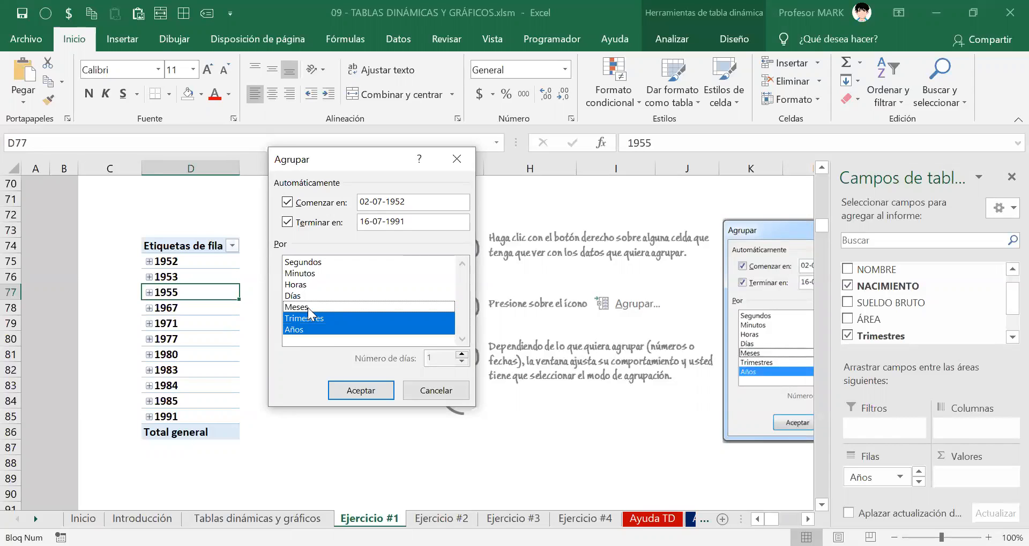
ctrl+click(308, 318)
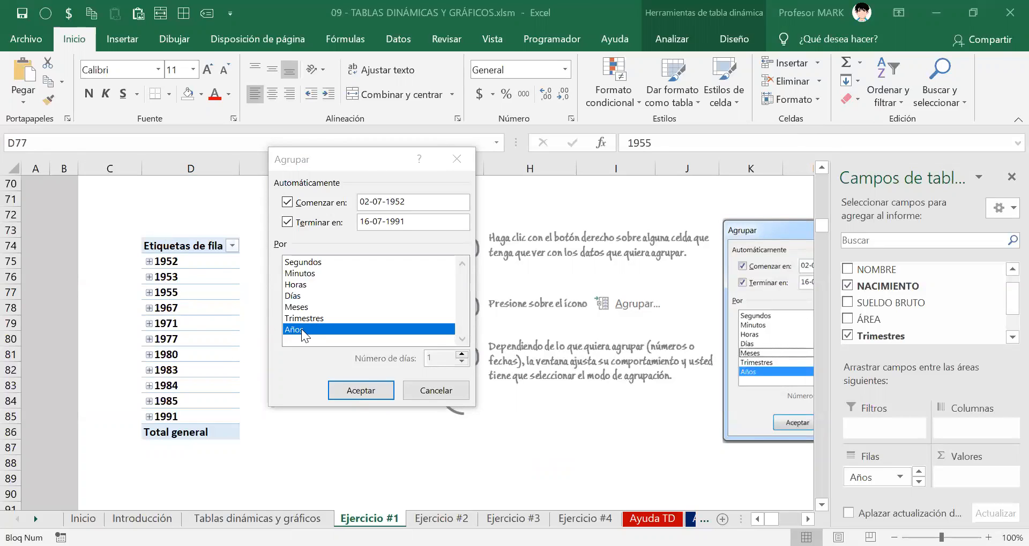
click(355, 392)
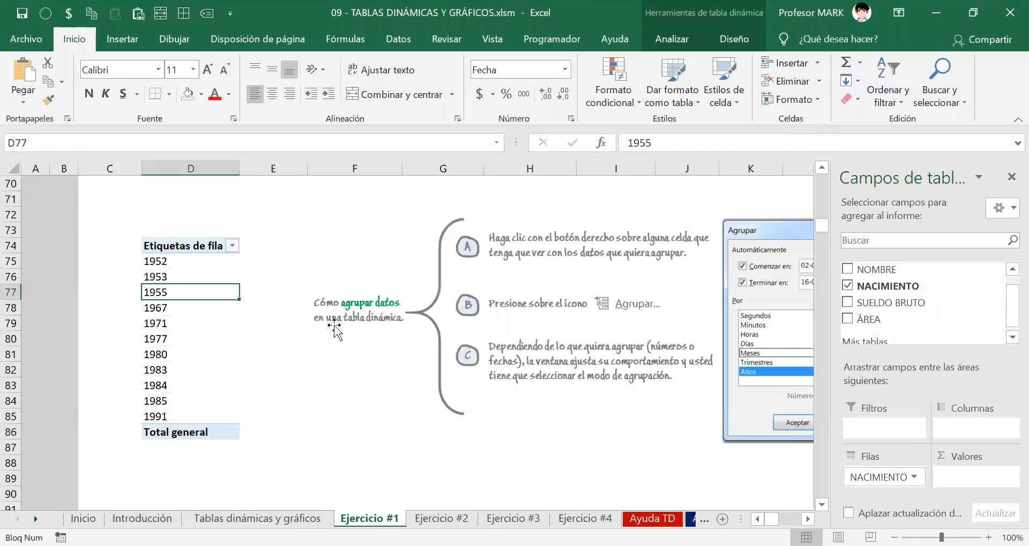
Compare the grouped year labels in D75:D85 with the birth dates in the worker table, highlighting the rows of the two workers born in 1991
drag(170, 260, 188, 416)
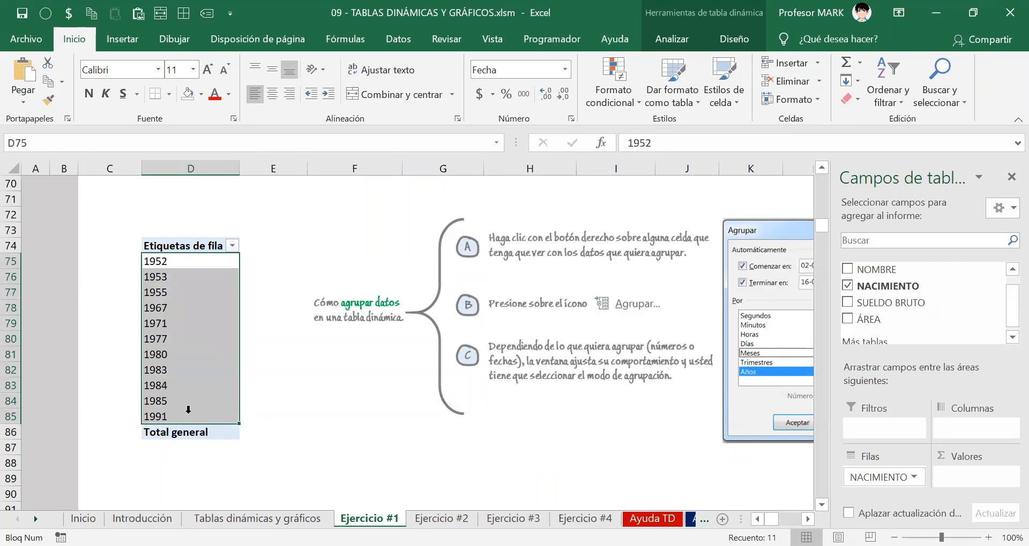
click(181, 337)
click(160, 261)
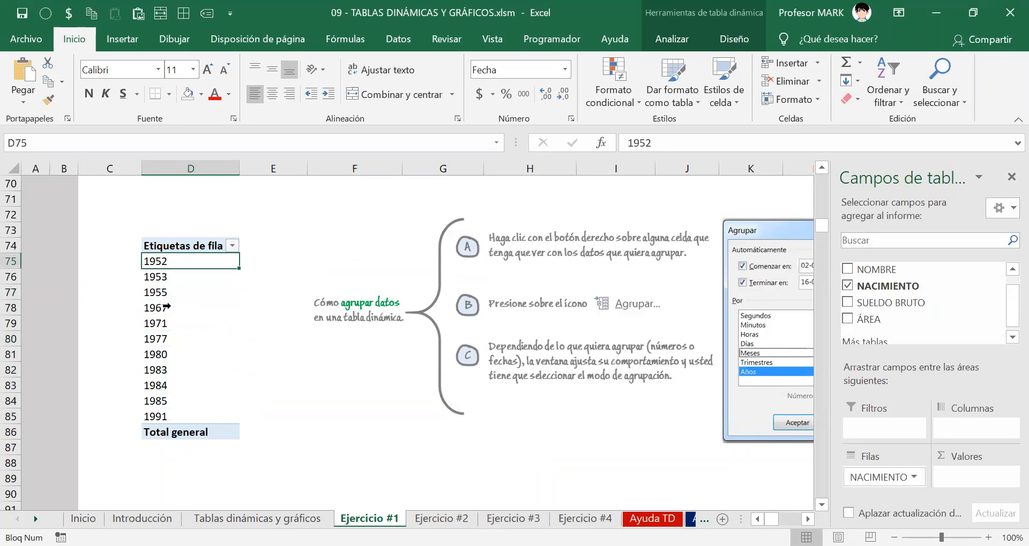
drag(167, 306, 174, 419)
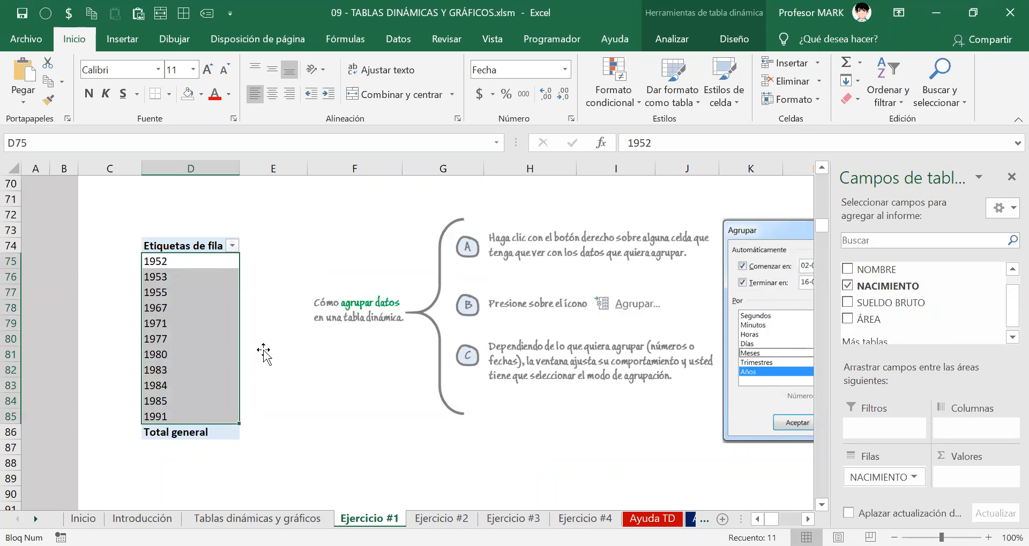
scroll(264, 352, up, 20)
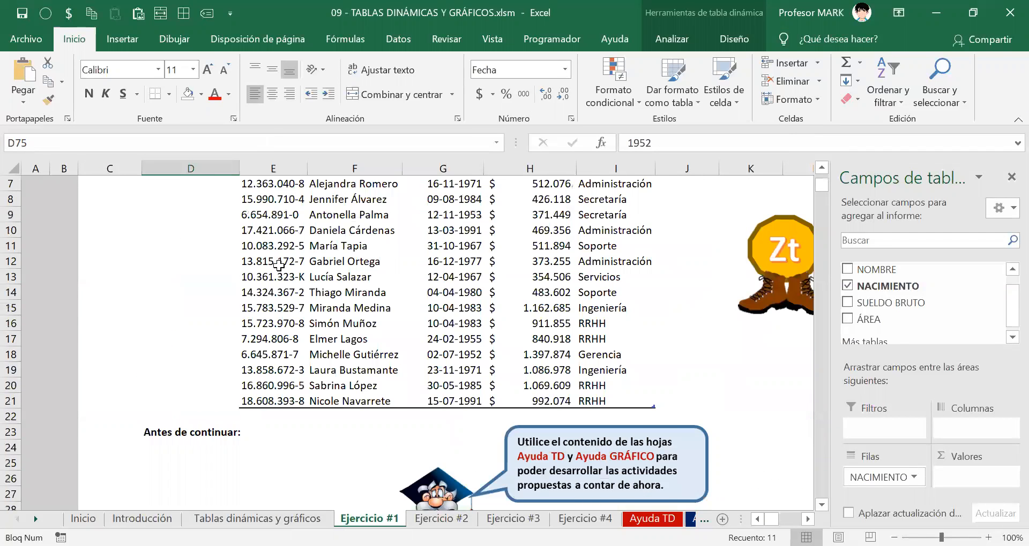
scroll(280, 278, up, 2)
scroll(490, 295, down, 1)
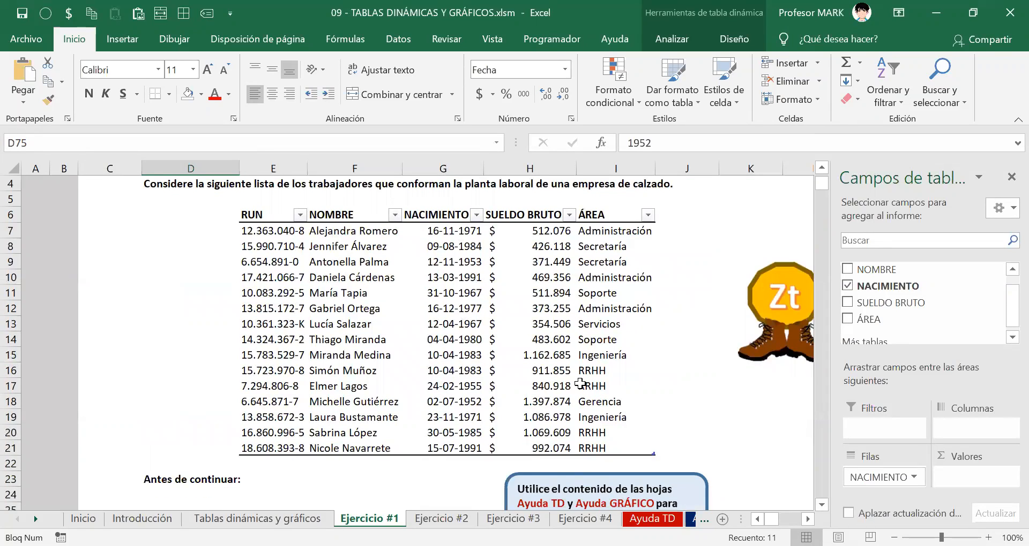
click(471, 278)
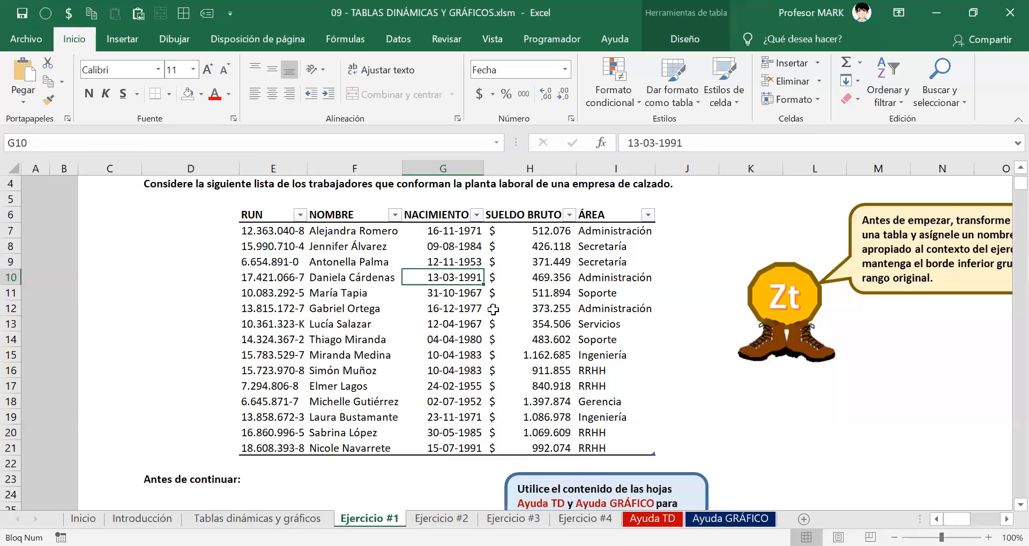
shift+click(474, 449)
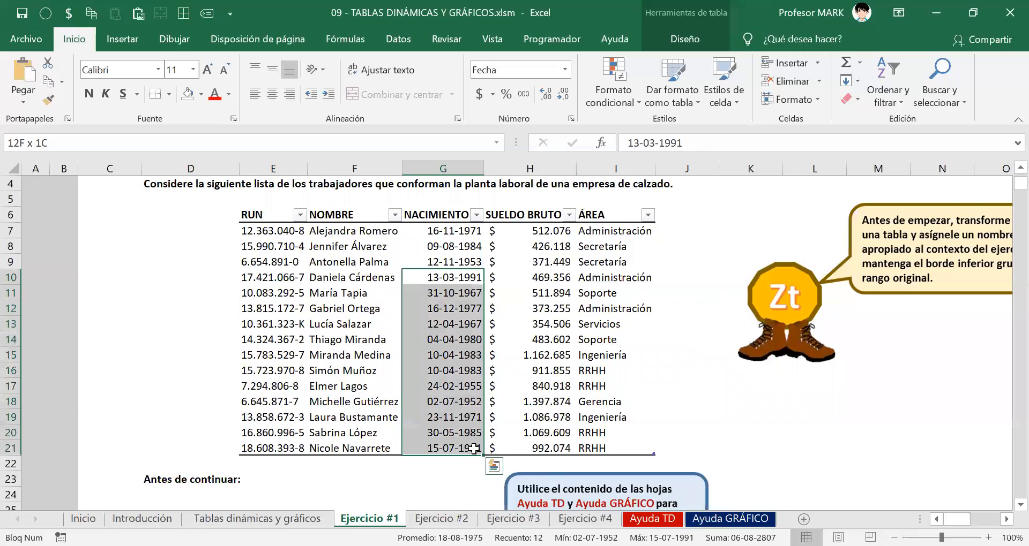
drag(282, 279, 608, 277)
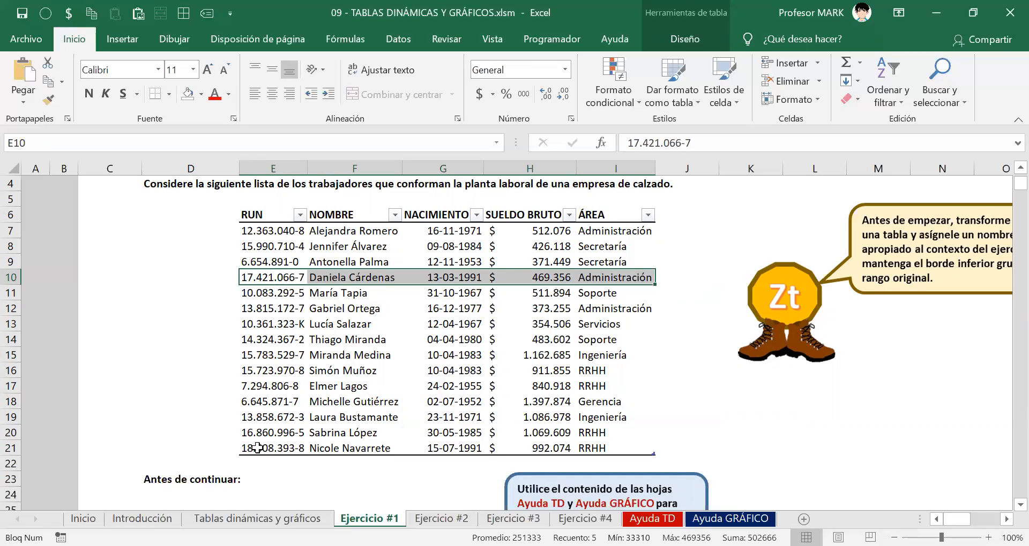
drag(275, 447, 618, 450)
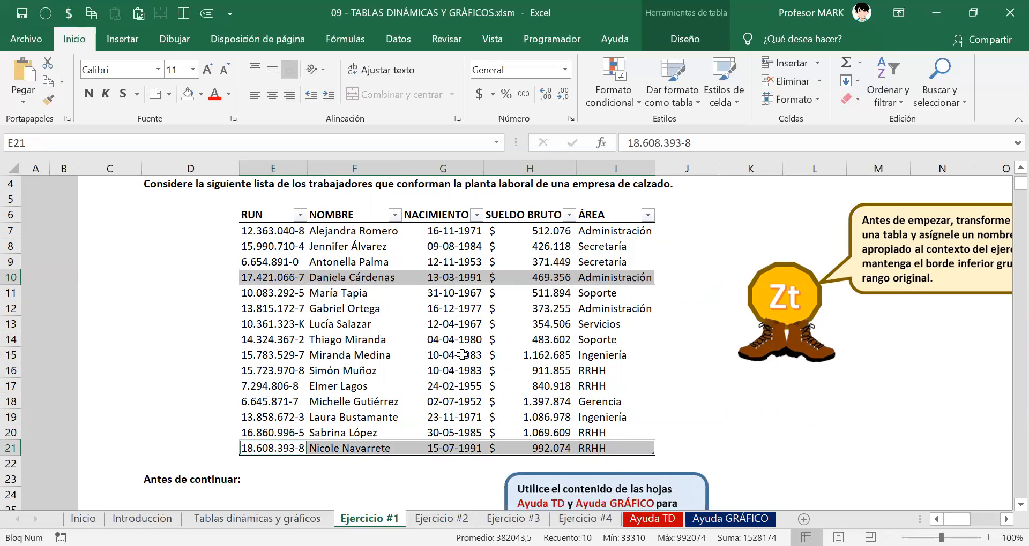
scroll(343, 354, down, 11)
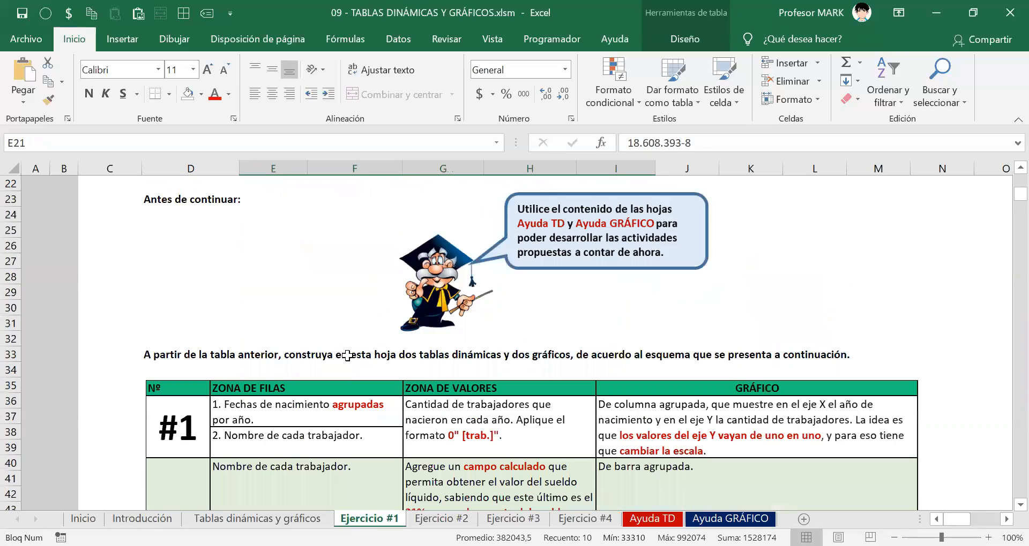
scroll(344, 353, down, 12)
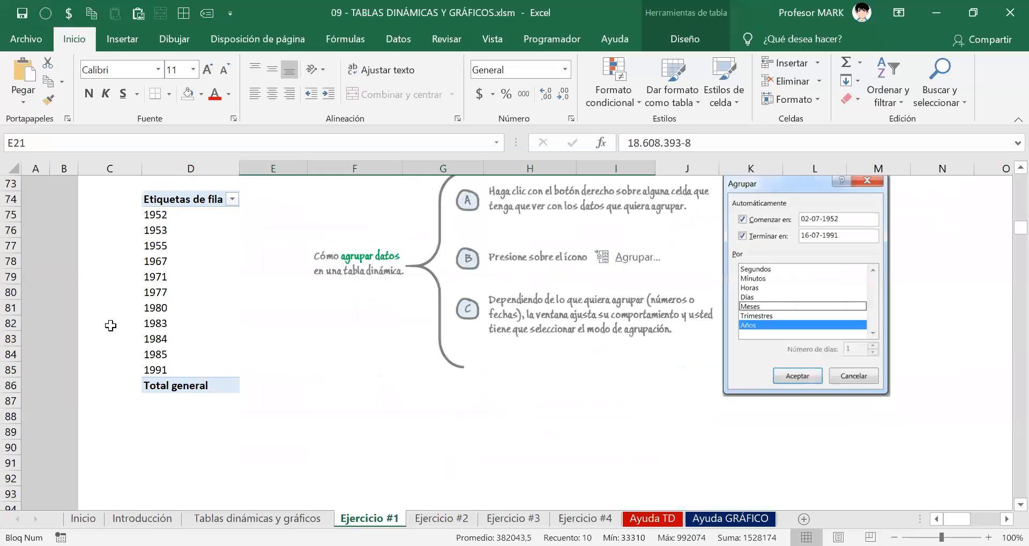
click(155, 292)
click(167, 216)
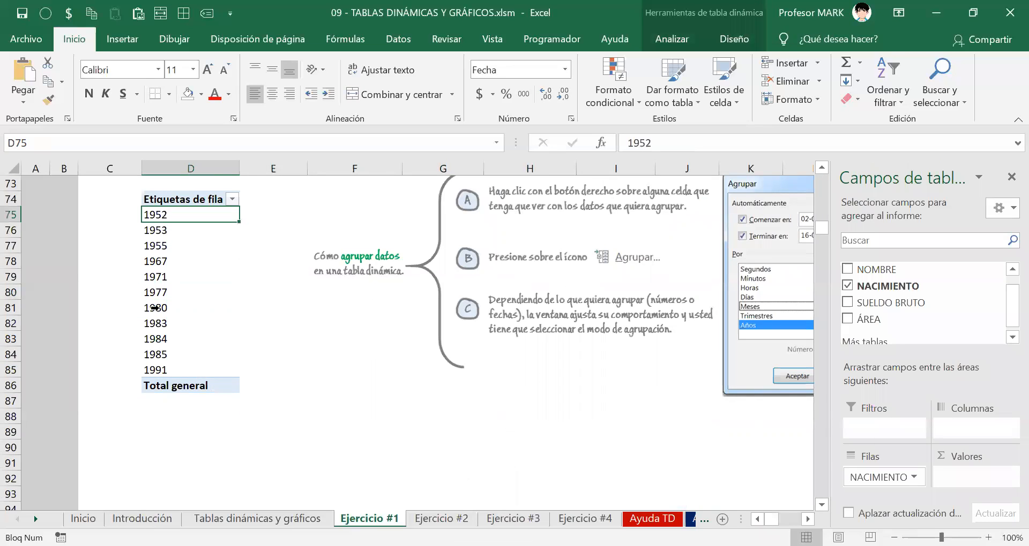
Delete the "Cómo agrupar datos" help picture beside the pivot table on Ejercicio #1 and save the workbook
scroll(104, 314, up, 3)
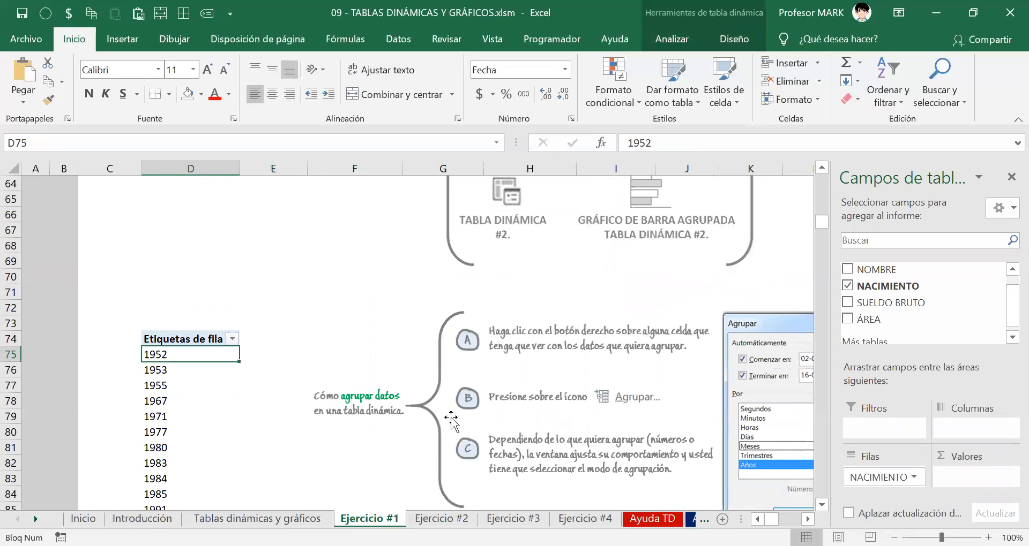
click(597, 396)
drag(597, 396, 531, 355)
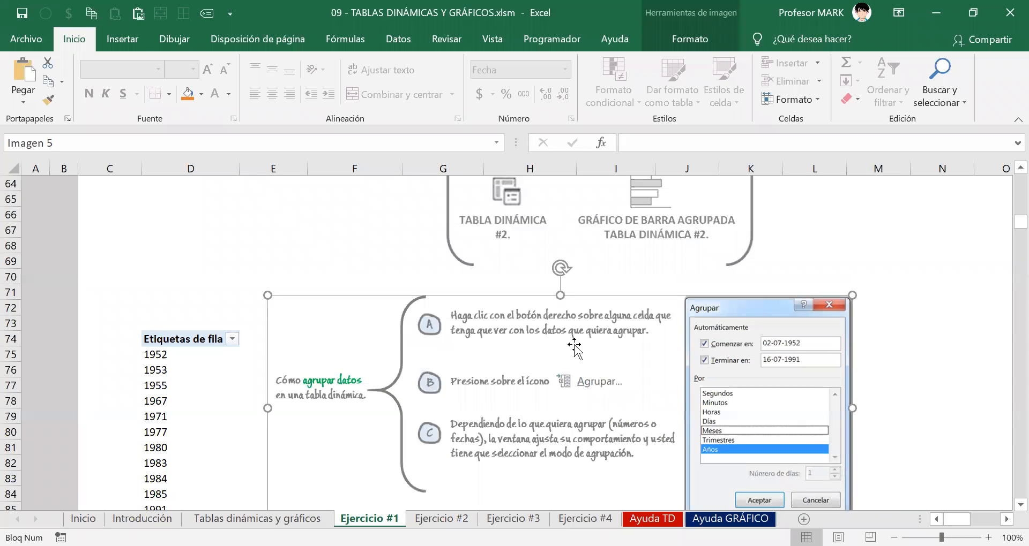
drag(484, 381, 494, 379)
key(Delete)
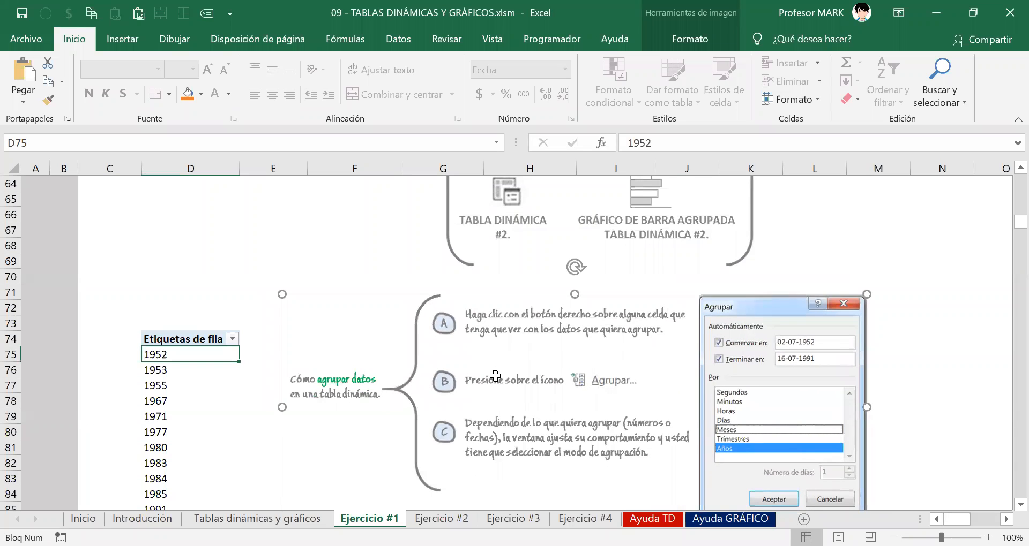
key(ctrl+s)
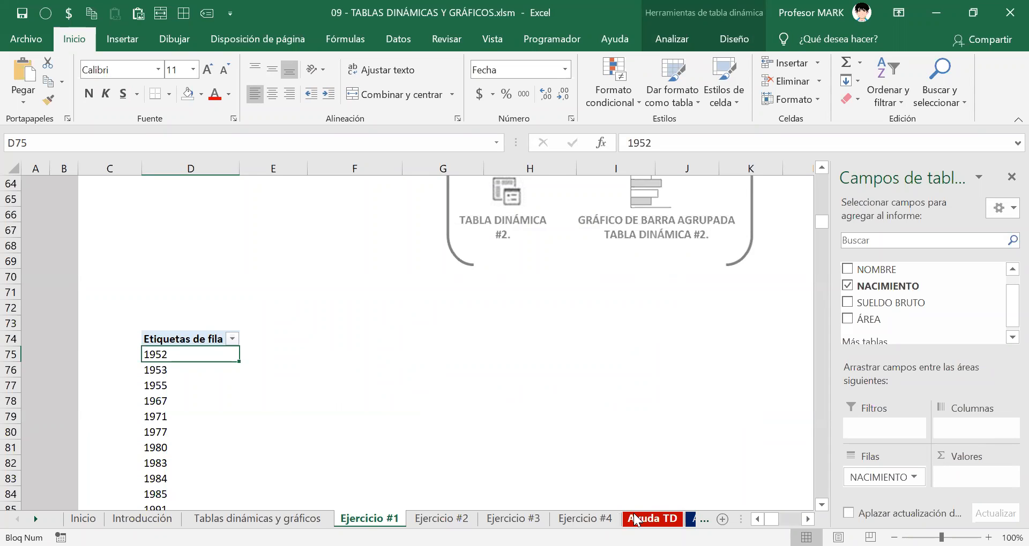
Check the original grouping help picture on the Ayuda TD sheet, then return to the pivot table on Ejercicio #1
click(652, 519)
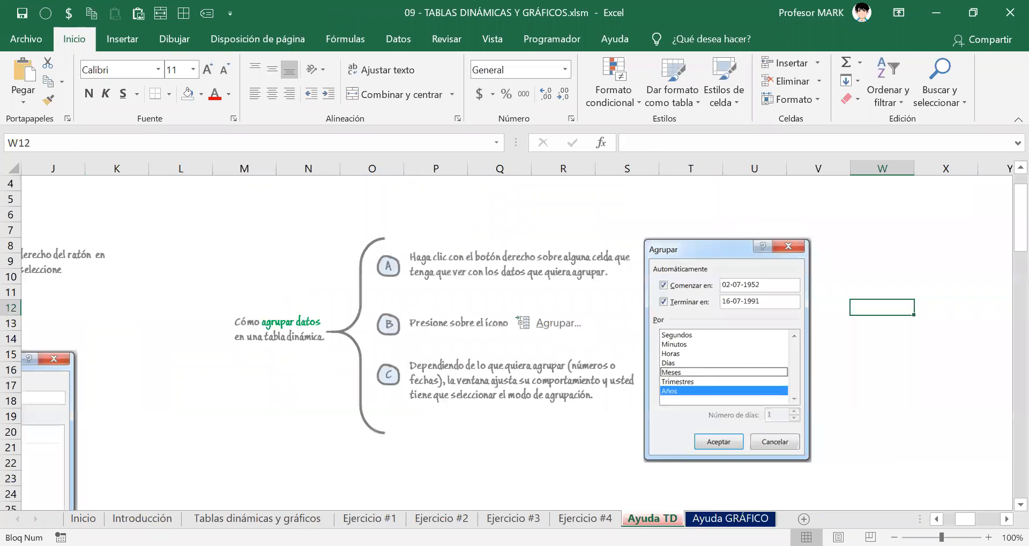
click(519, 281)
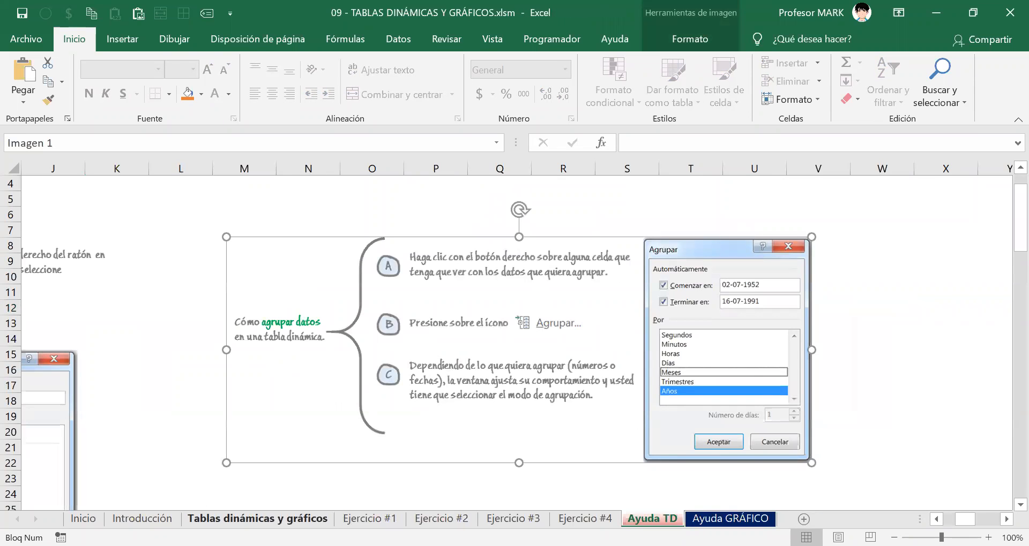
click(369, 519)
click(226, 390)
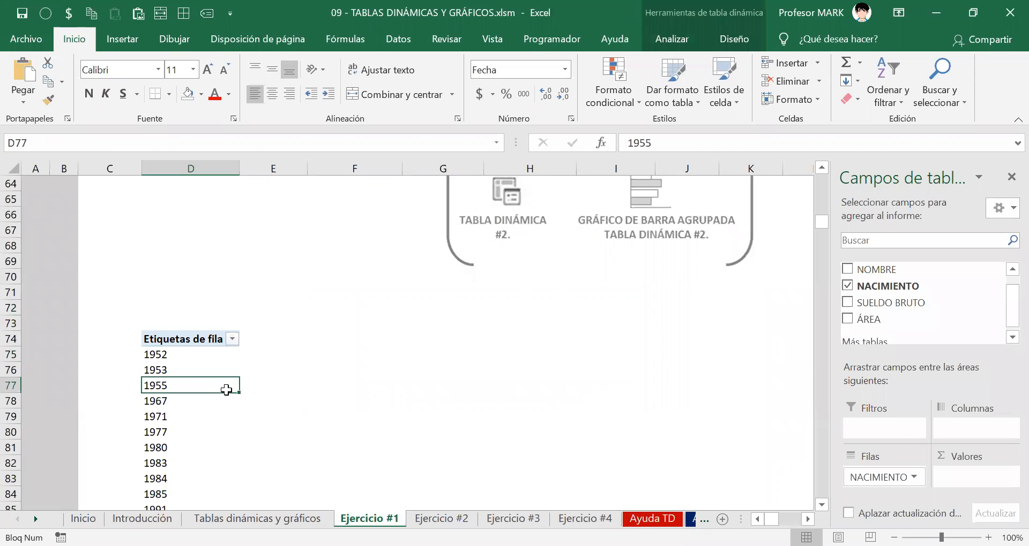
Review the zone requirements for pivot table #1 in the exercise scheme and check the year labels in D75:D85 against them
scroll(226, 390, up, 12)
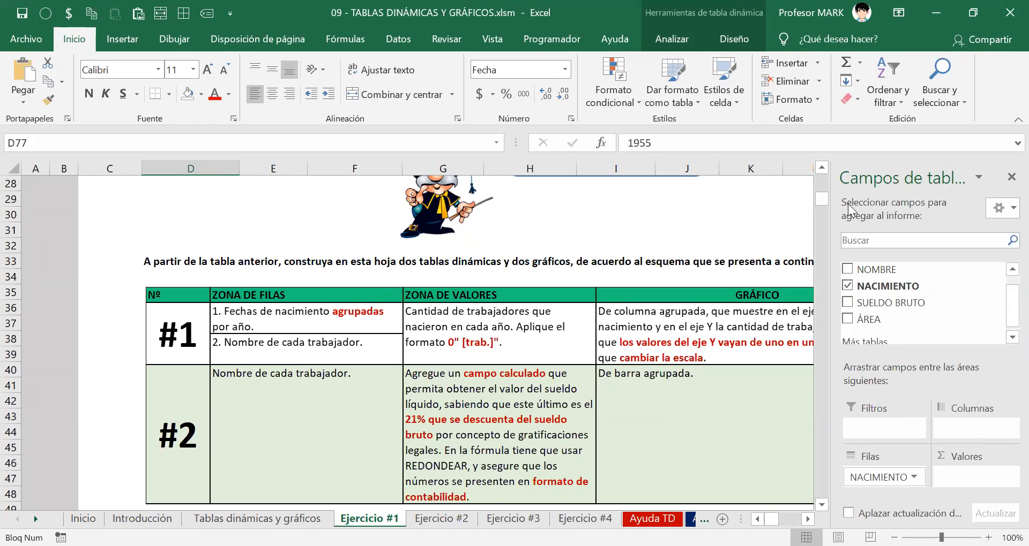
drag(829, 223, 799, 223)
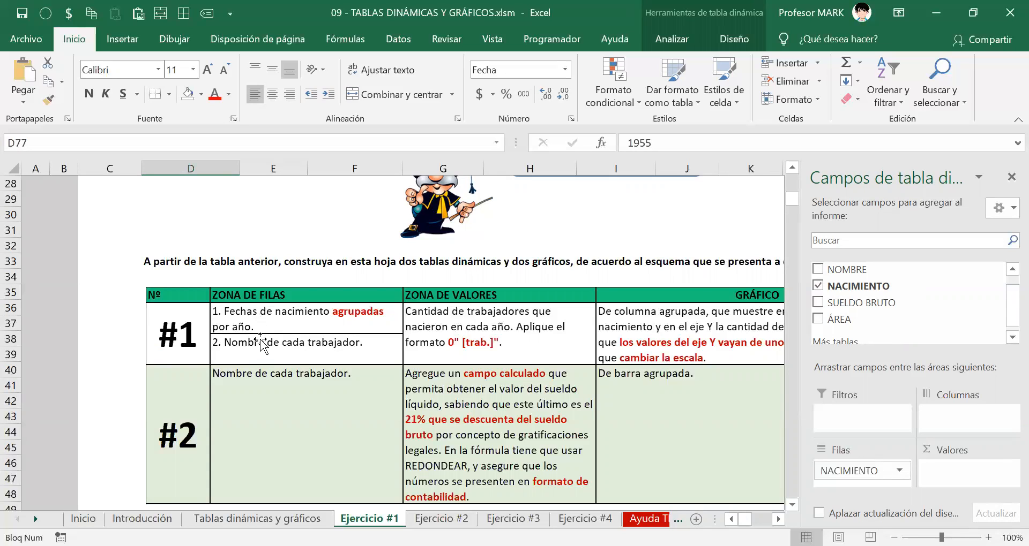
scroll(208, 424, down, 17)
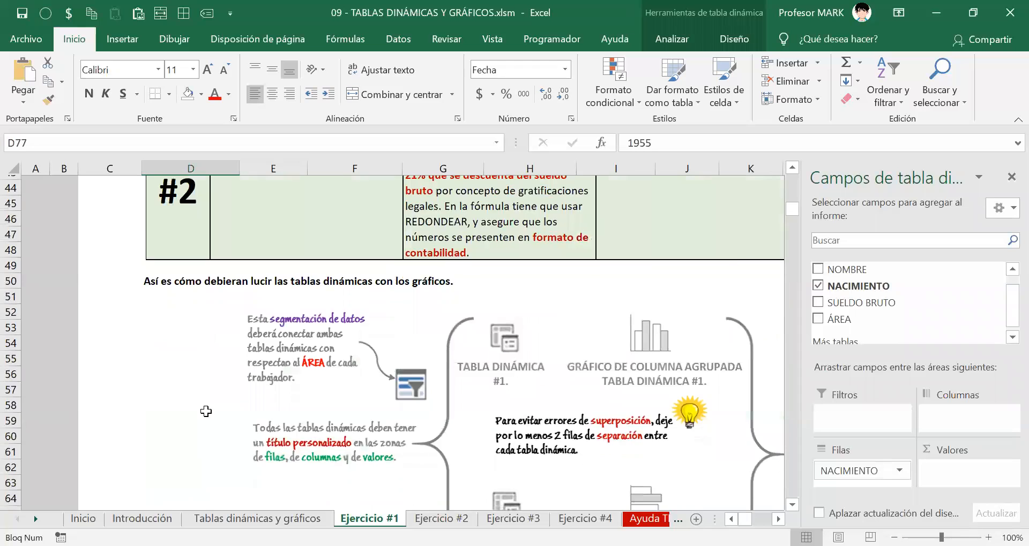
scroll(205, 414, up, 3)
click(160, 310)
drag(163, 360, 164, 365)
click(172, 316)
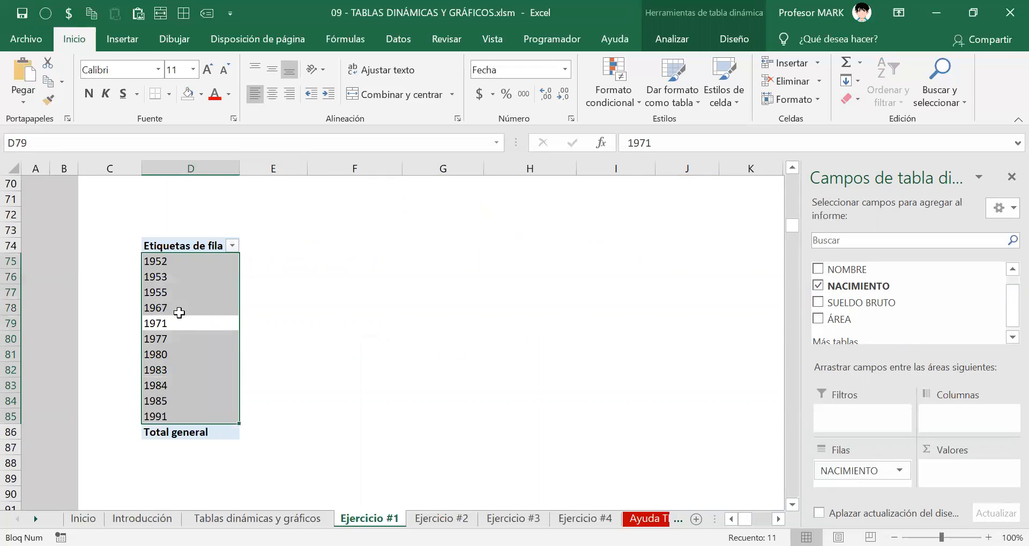
Select the 1955 label in D77, widen the pivot table field list pane, and bring the RUN and NOMBRE fields into view
click(303, 304)
click(161, 297)
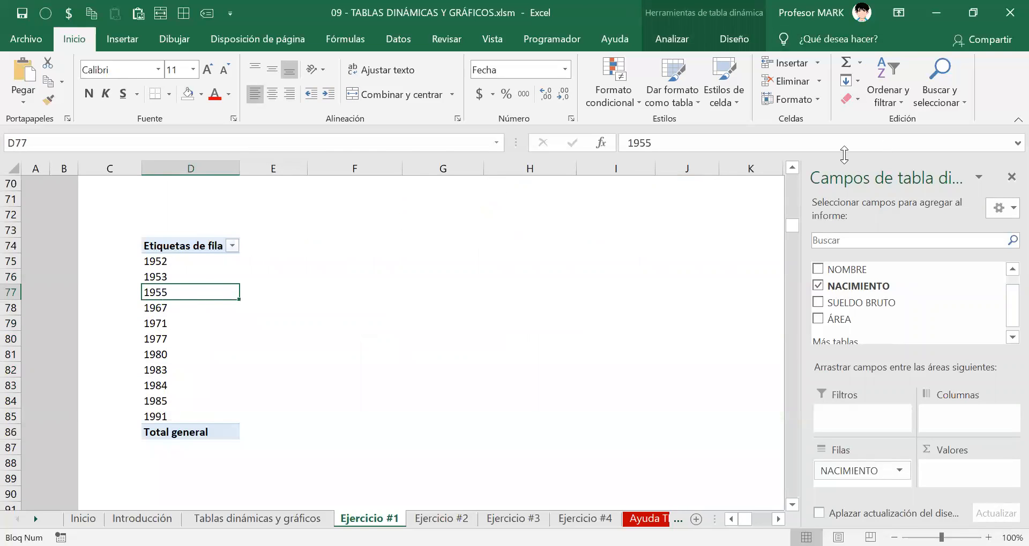
drag(801, 199, 729, 199)
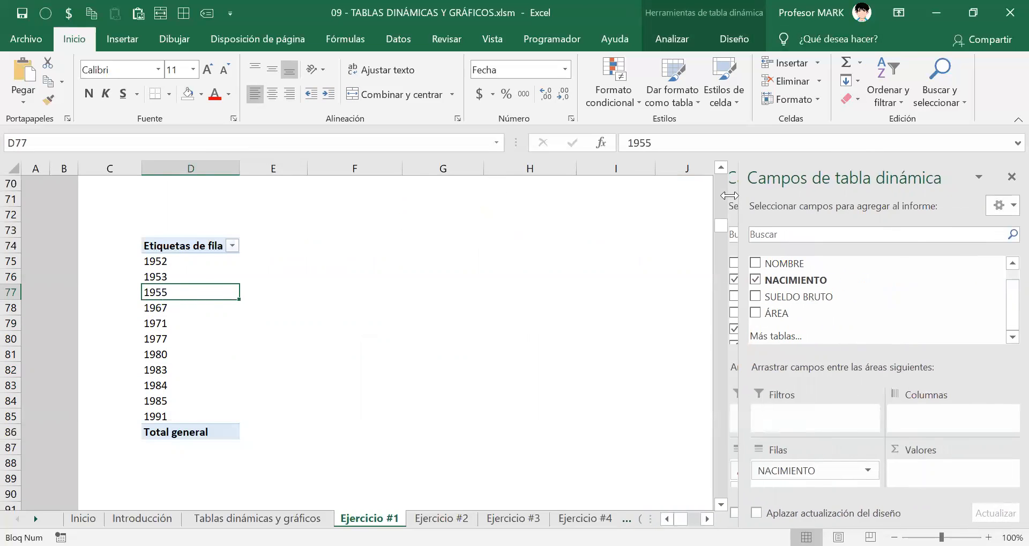
drag(1007, 308, 1007, 281)
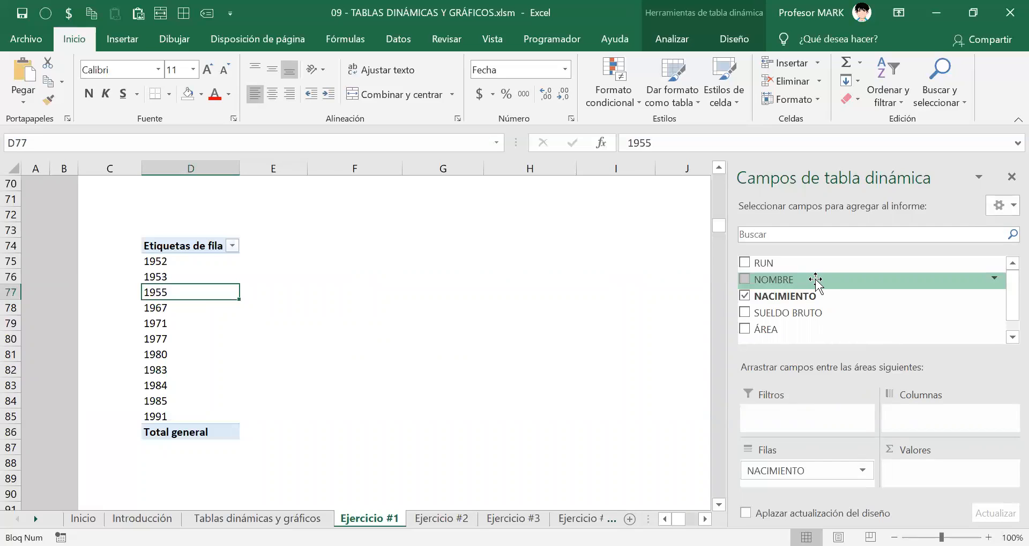
Add the NOMBRE field to the pivot table rows beneath NACIMIENTO and widen the field list pane
drag(817, 280, 822, 488)
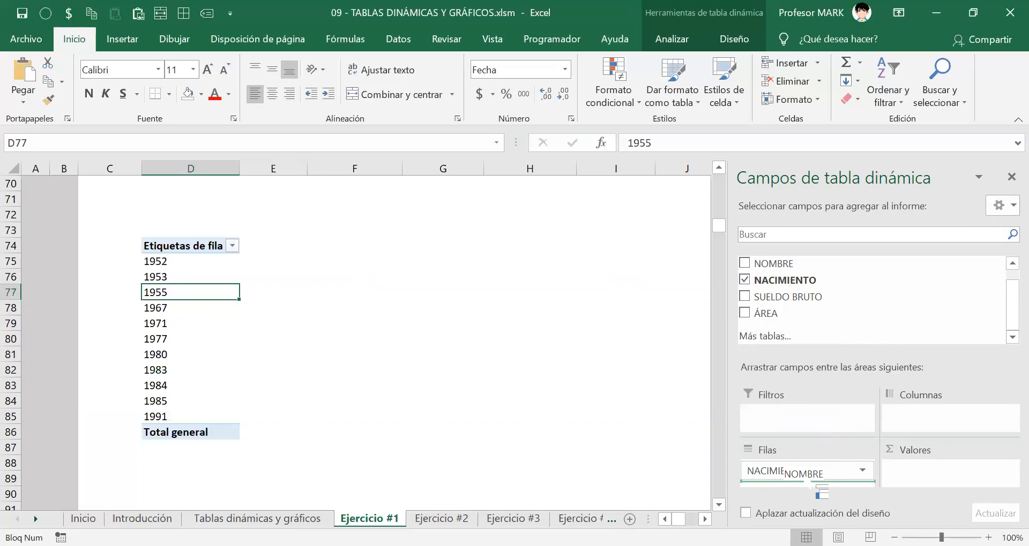
mouse_move(823, 489)
mouse_down()
mouse_move(811, 497)
mouse_move(820, 493)
mouse_move(809, 456)
mouse_move(830, 488)
mouse_up()
drag(814, 481, 821, 483)
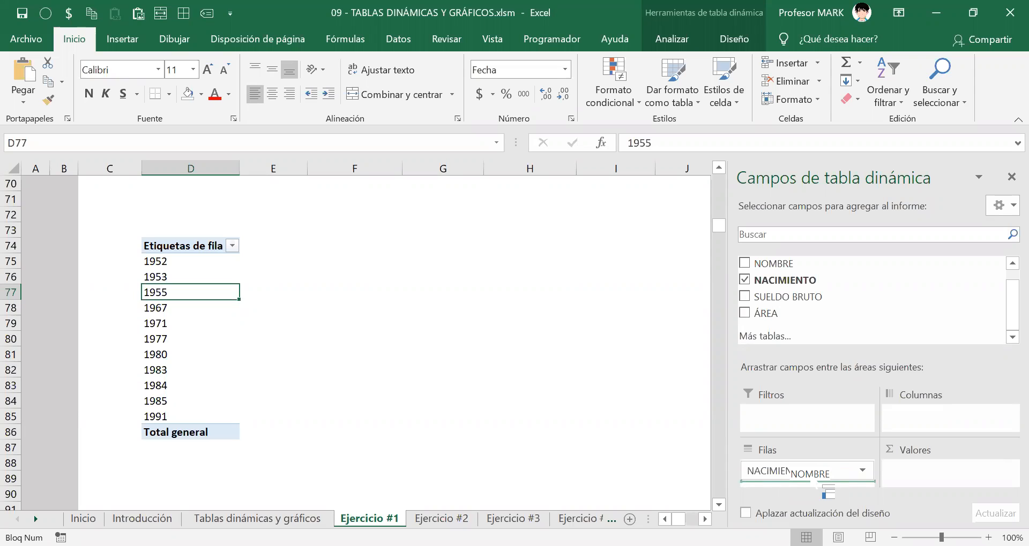
drag(817, 482, 813, 480)
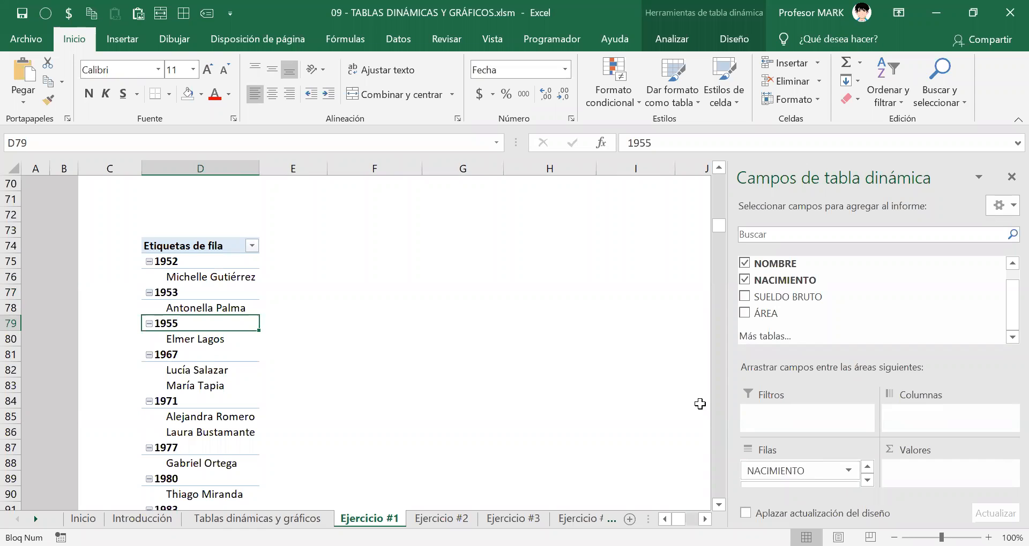
drag(728, 367, 549, 356)
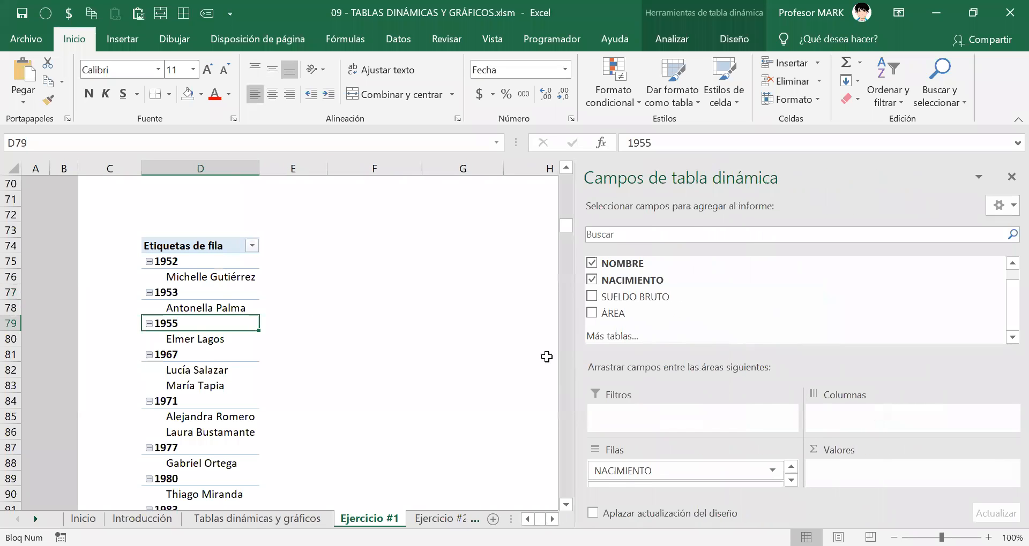
Review the worker names nested under each birth year, including the 1971 group, and check the field order in Filas
scroll(174, 315, down, 5)
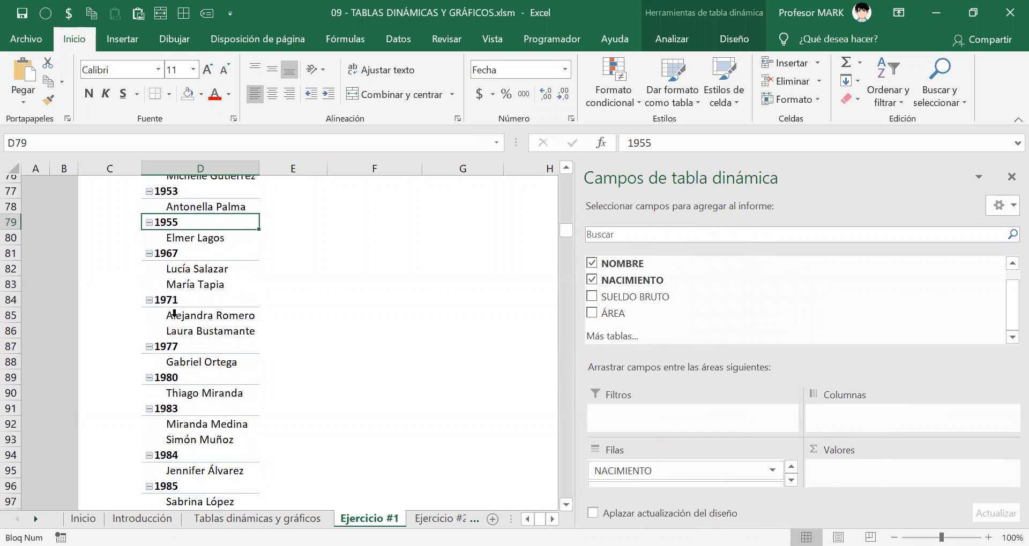
scroll(164, 258, up, 4)
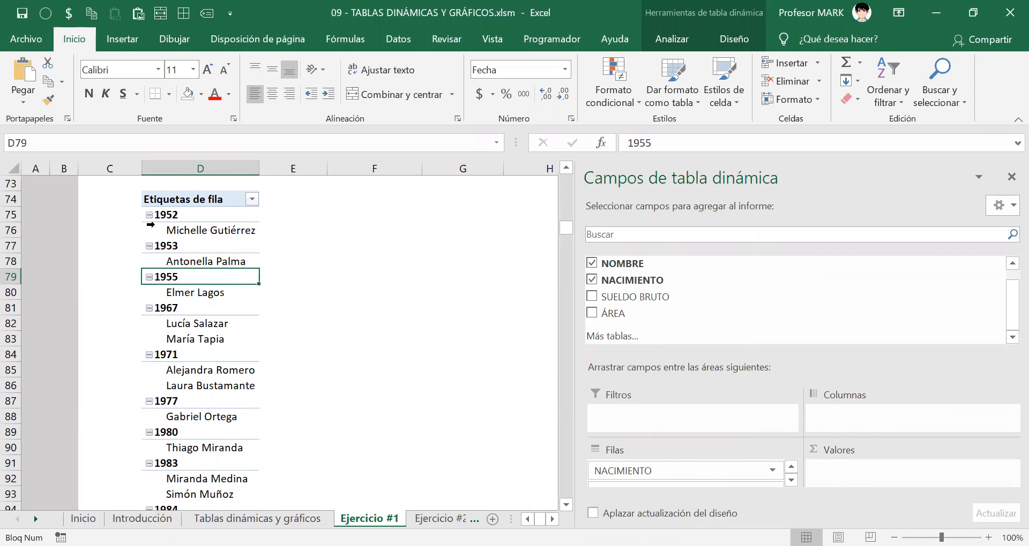
scroll(197, 326, down, 1)
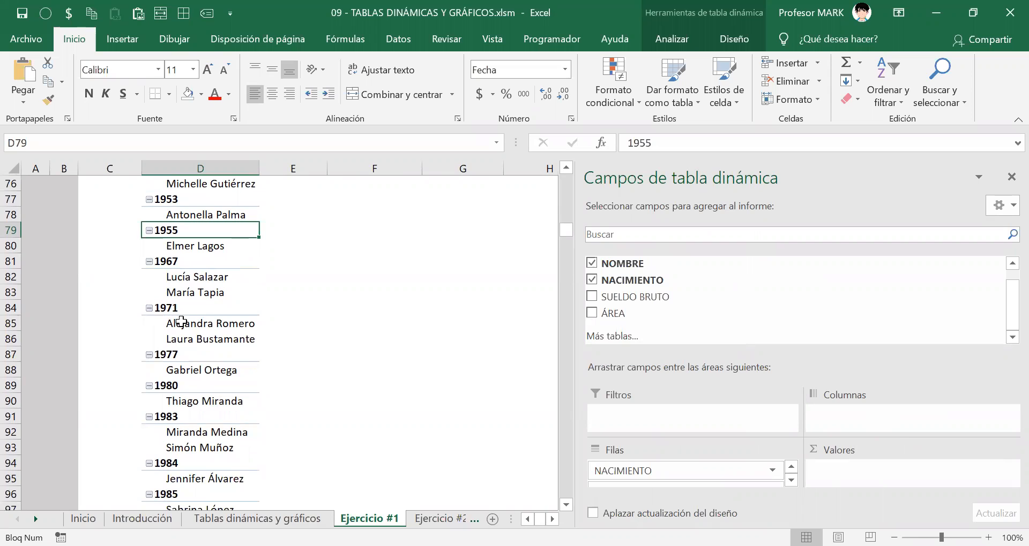
drag(181, 324, 184, 339)
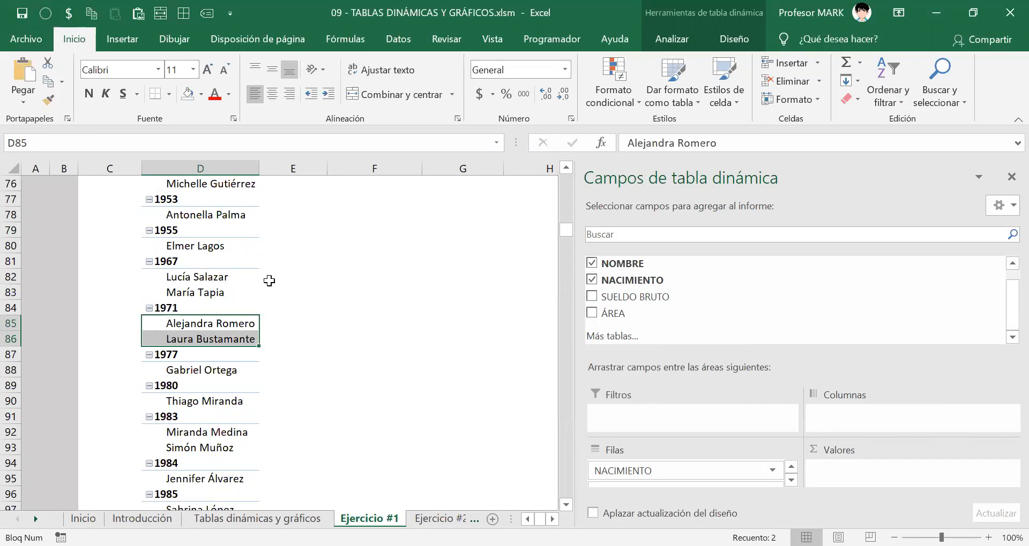
click(790, 480)
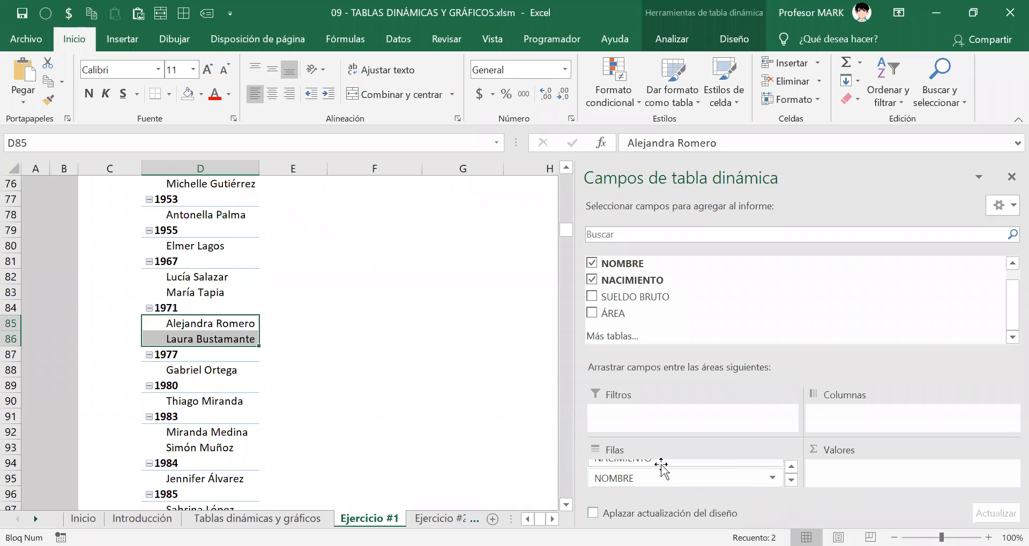
click(791, 466)
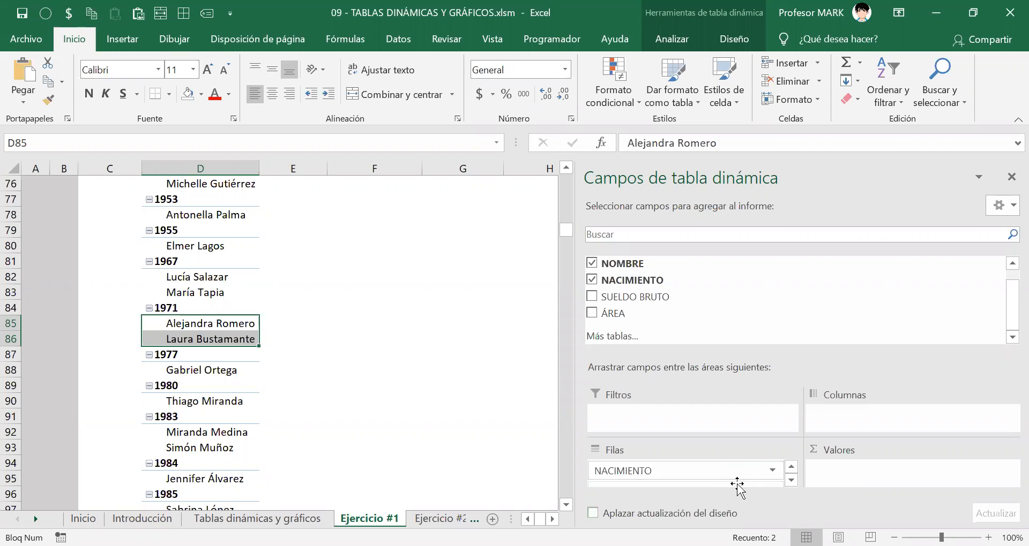
Place NACIMIENTO below NOMBRE in the row fields and look through the resulting pivot table layout
click(772, 471)
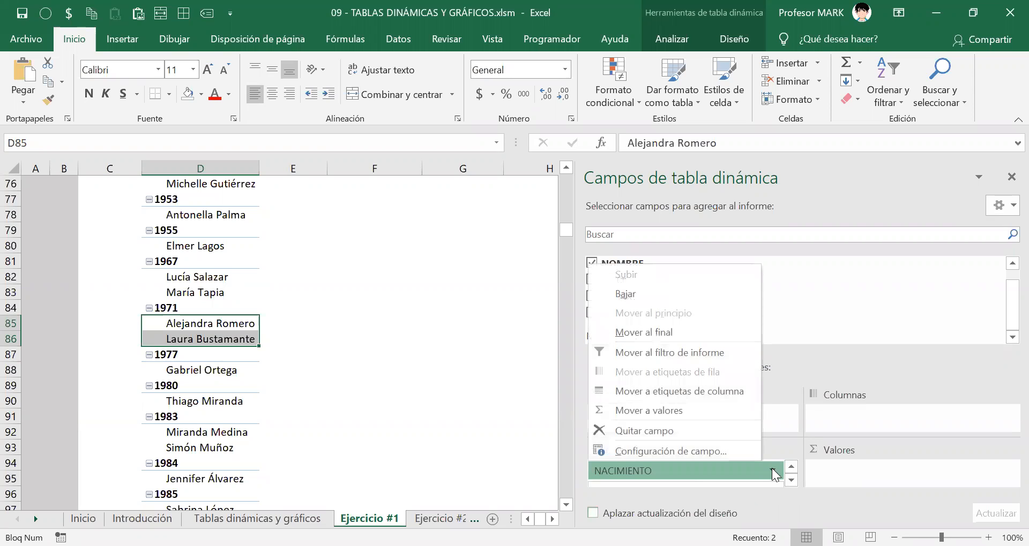
click(665, 287)
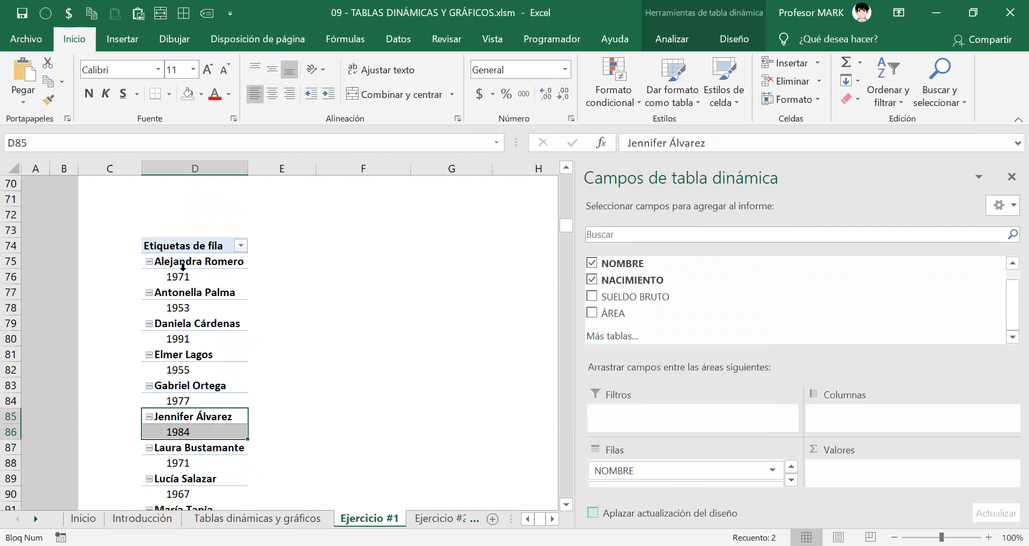
click(199, 262)
scroll(196, 300, down, 6)
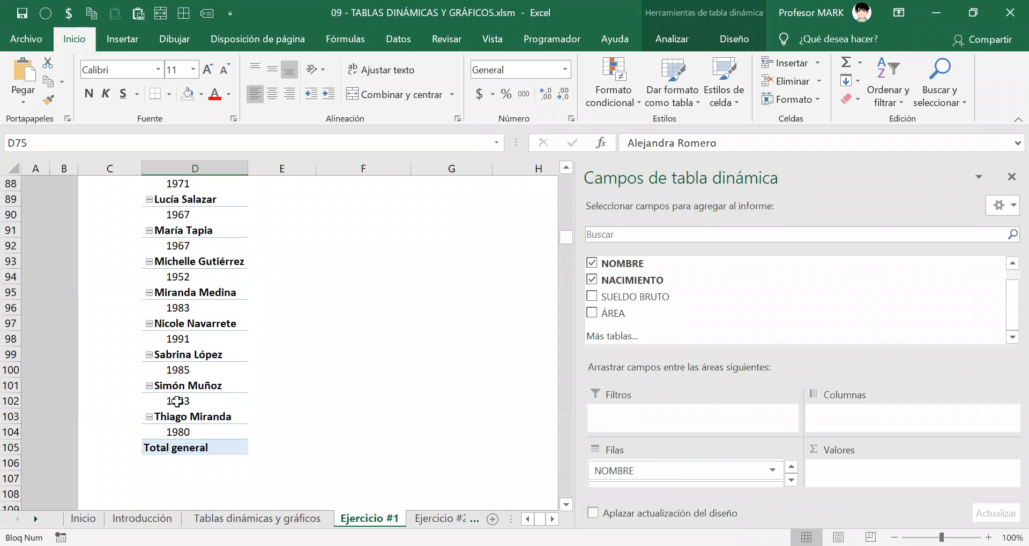
scroll(177, 401, up, 4)
scroll(193, 394, up, 3)
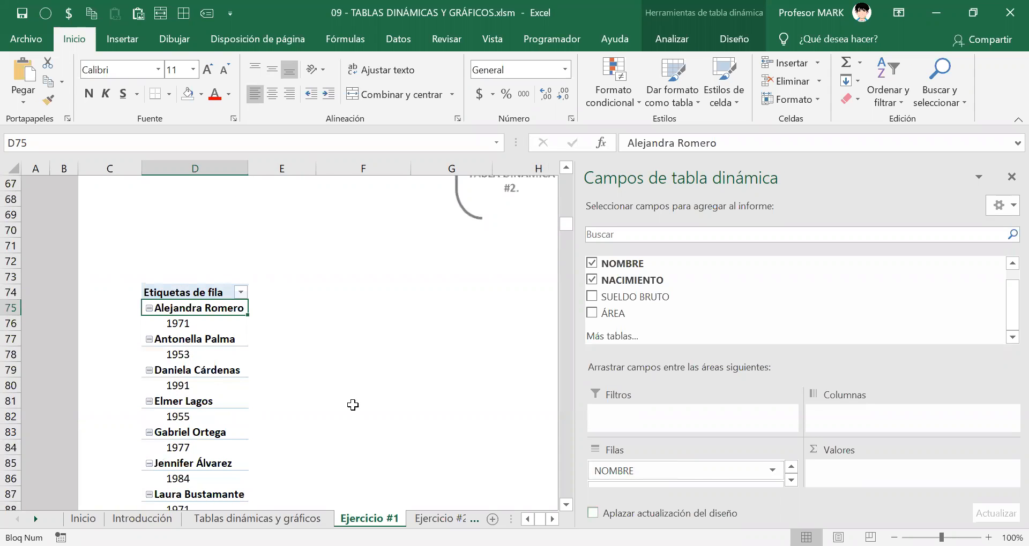
Return NOMBRE to its position below NACIMIENTO so the rows are grouped by birth year
click(772, 470)
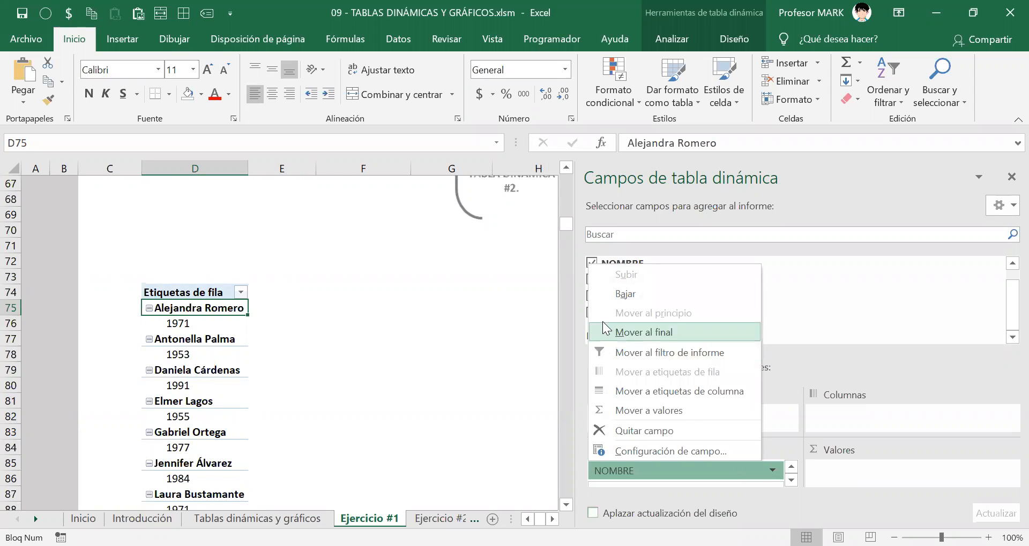
click(617, 298)
scroll(273, 397, down, 5)
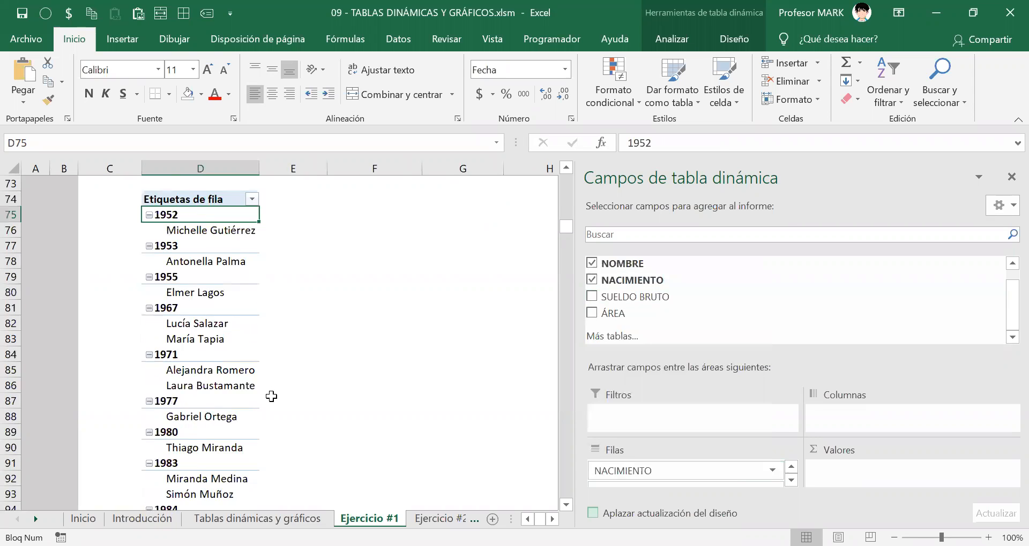
scroll(321, 408, up, 1)
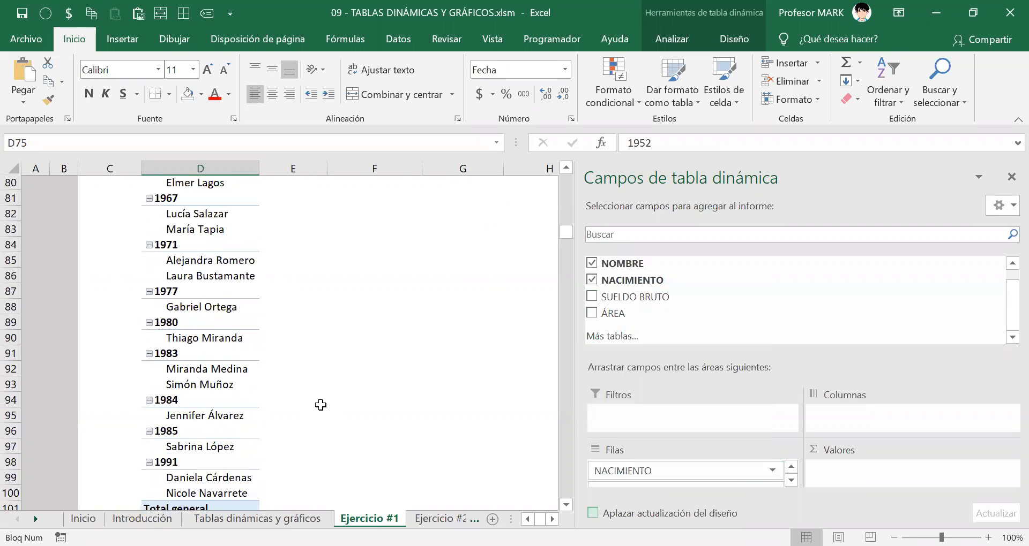
Examine the birth years shared by more than one worker, down to the 1991 group in D99:D100
drag(185, 276, 188, 293)
drag(192, 387, 202, 413)
scroll(209, 417, down, 2)
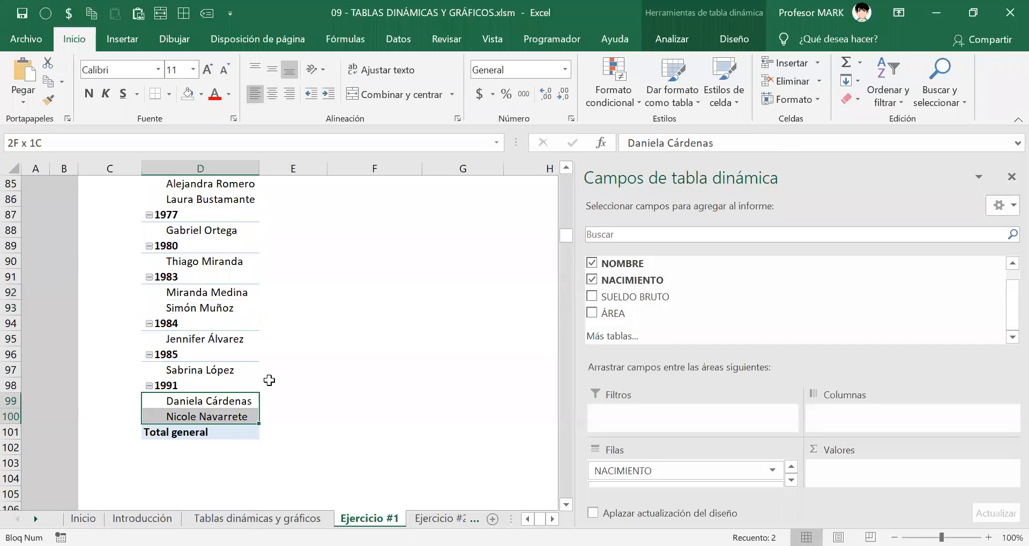
scroll(300, 385, up, 2)
scroll(300, 384, up, 3)
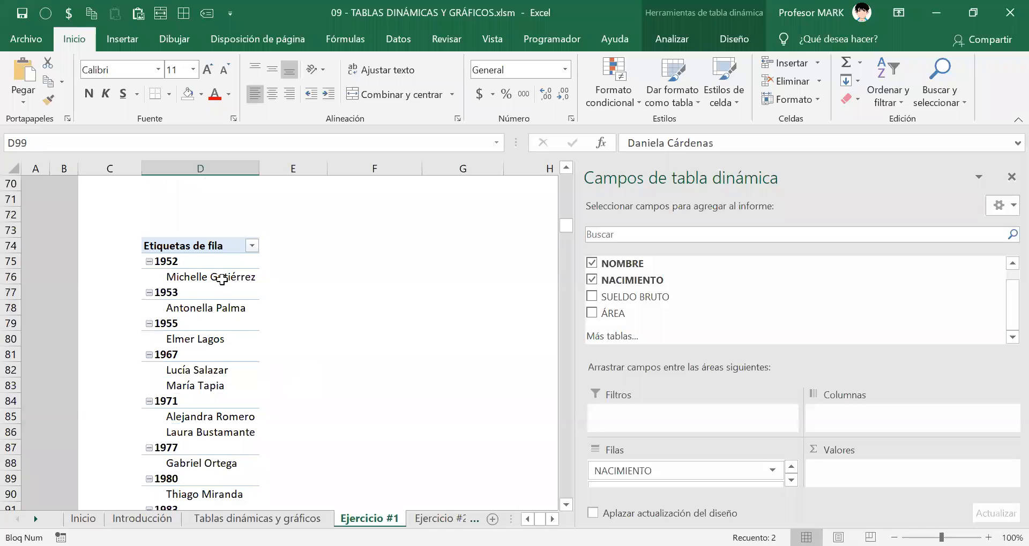
Collapse and expand the 1952 group in D75 several times, leaving it collapsed
click(222, 275)
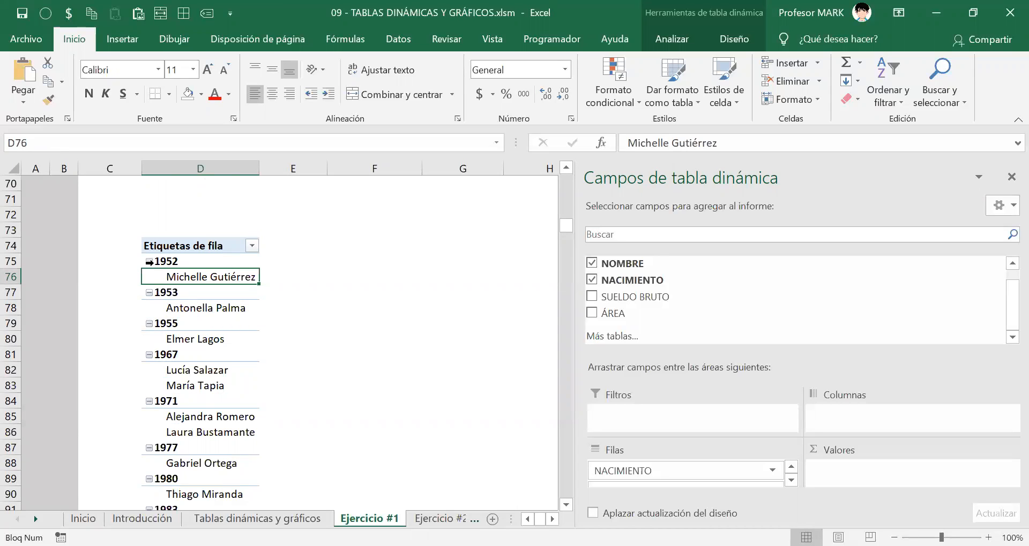
click(157, 261)
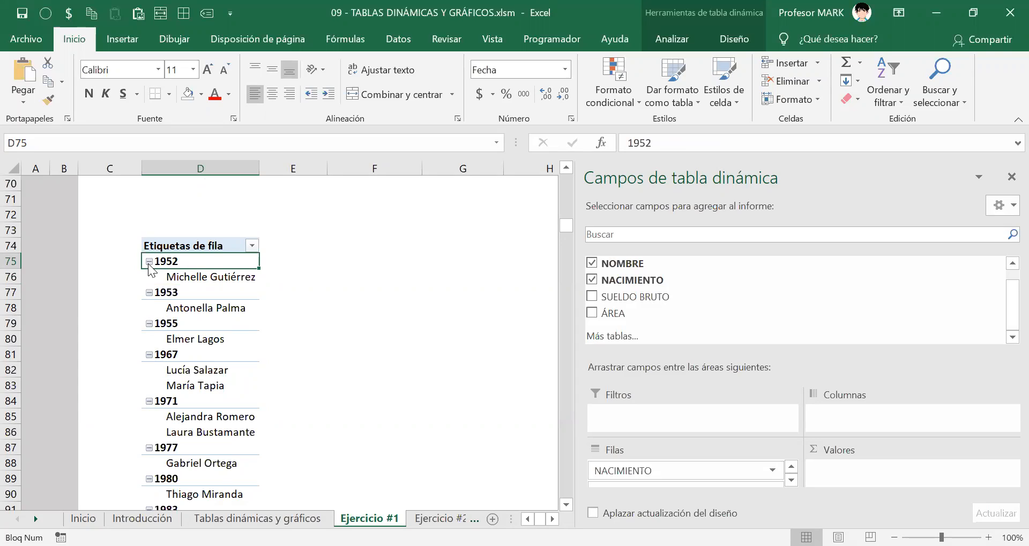
click(149, 262)
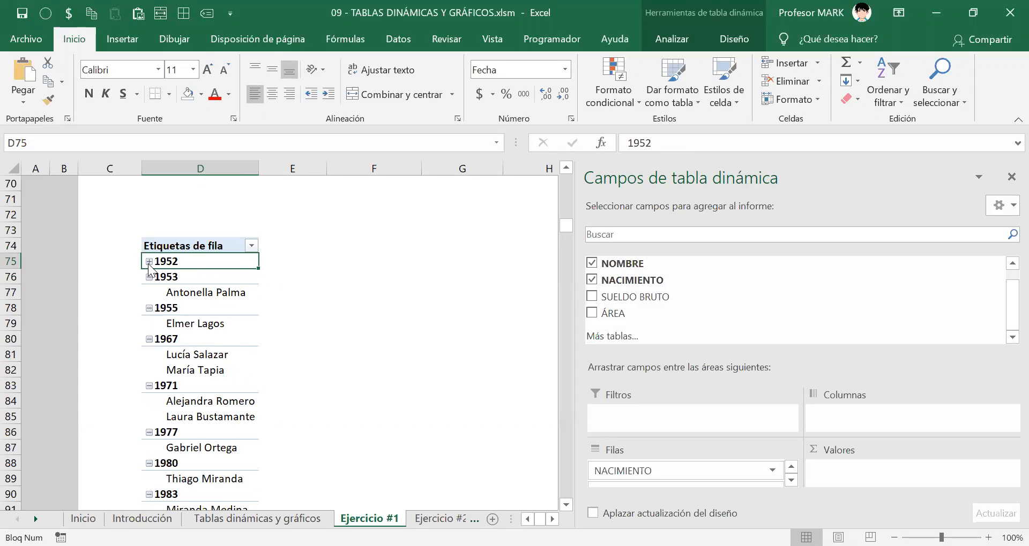
click(149, 262)
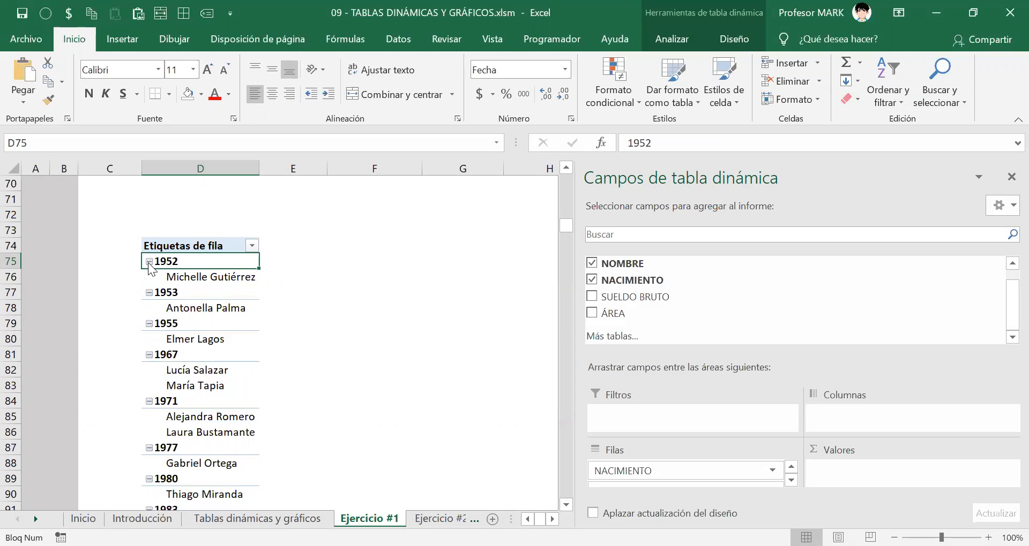
click(148, 262)
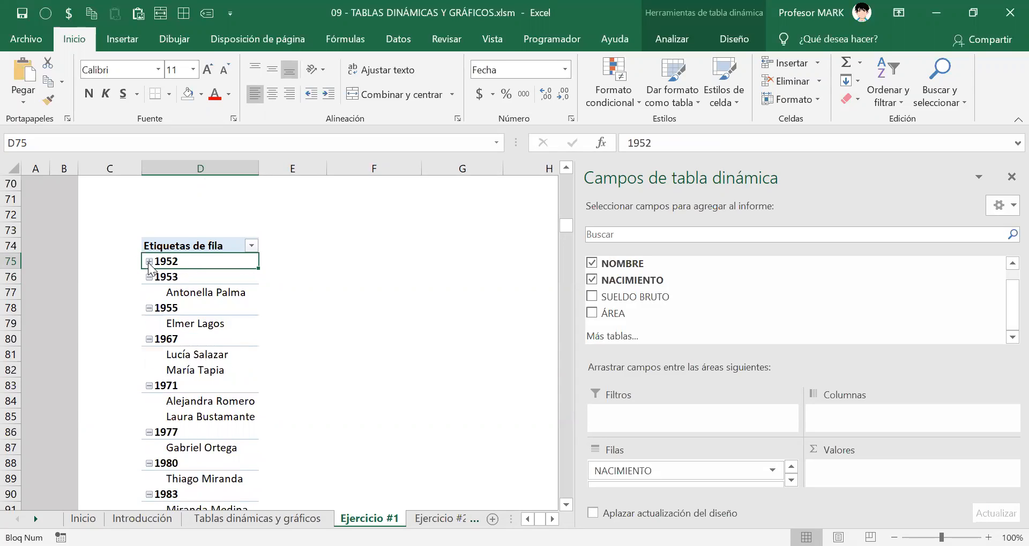
click(149, 262)
click(148, 262)
click(150, 262)
click(149, 262)
Collapse the 1953, 1955, 1967, 1971 and 1977 groups one by one
click(150, 278)
click(150, 293)
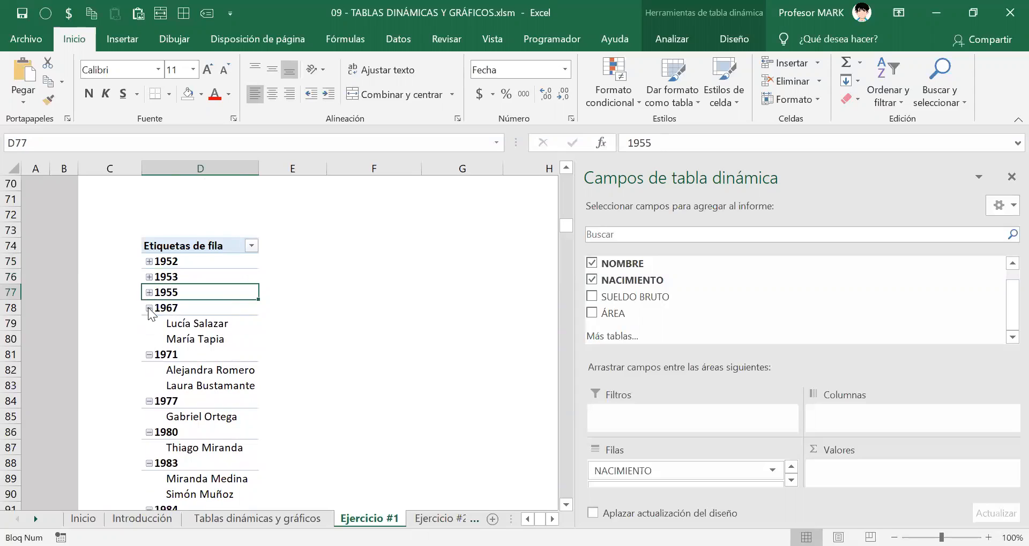
click(149, 309)
click(150, 324)
click(150, 340)
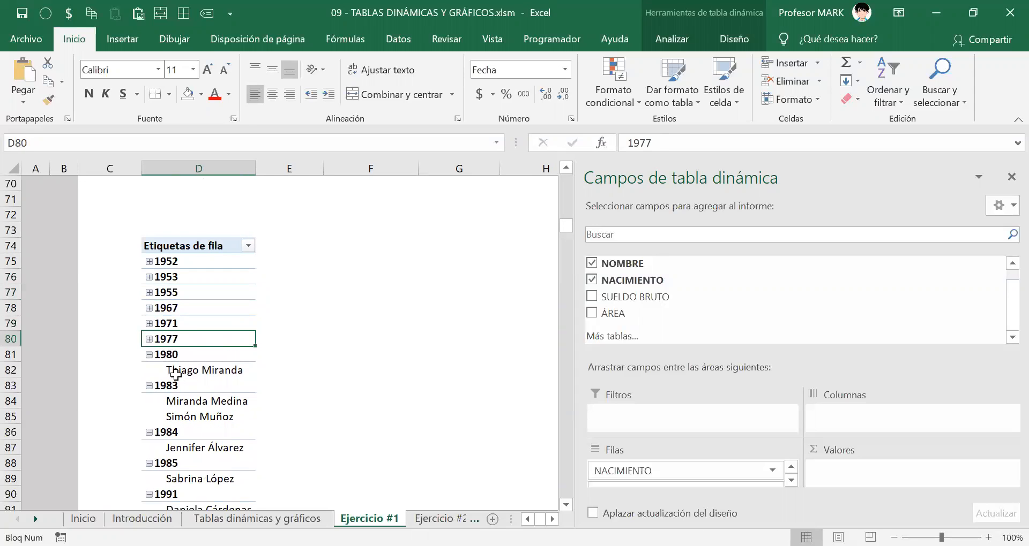
scroll(306, 346, down, 2)
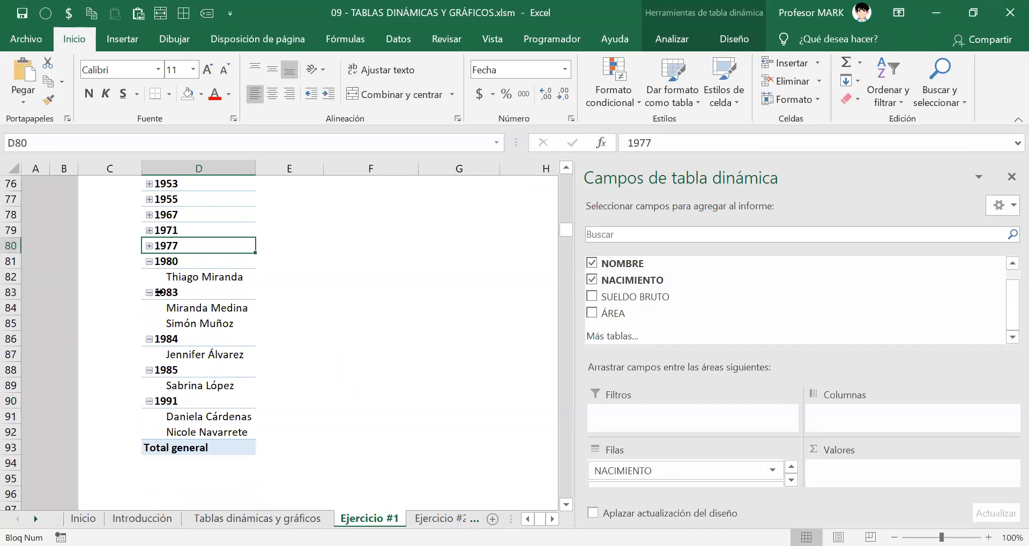
scroll(241, 297, up, 2)
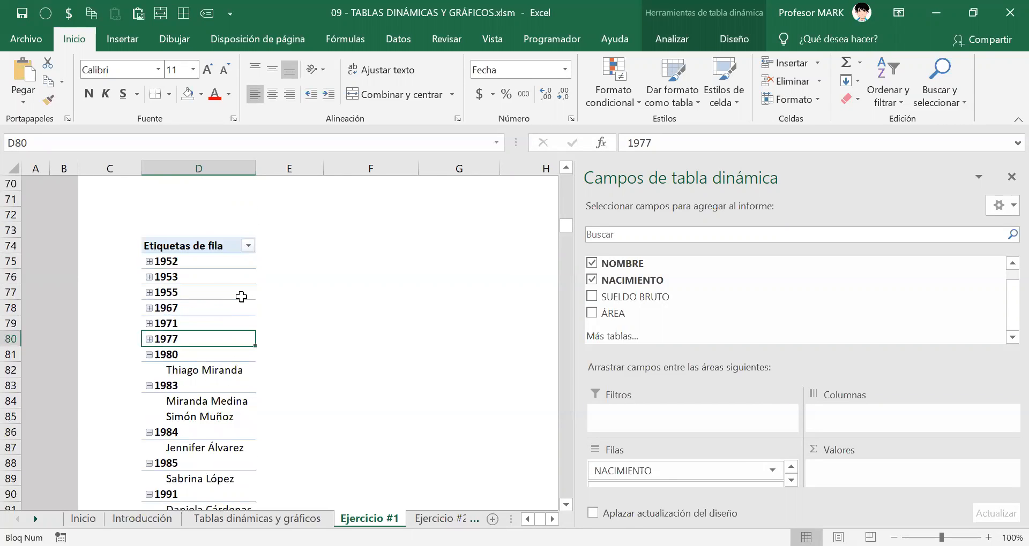
Undo the individual year group collapses and look through the expanded pivot table down to Total general
key(ctrl+z)
key(ctrl+z)
key(ctrl+z)
key(ctrl+z)
key(ctrl+z)
key(ctrl+z)
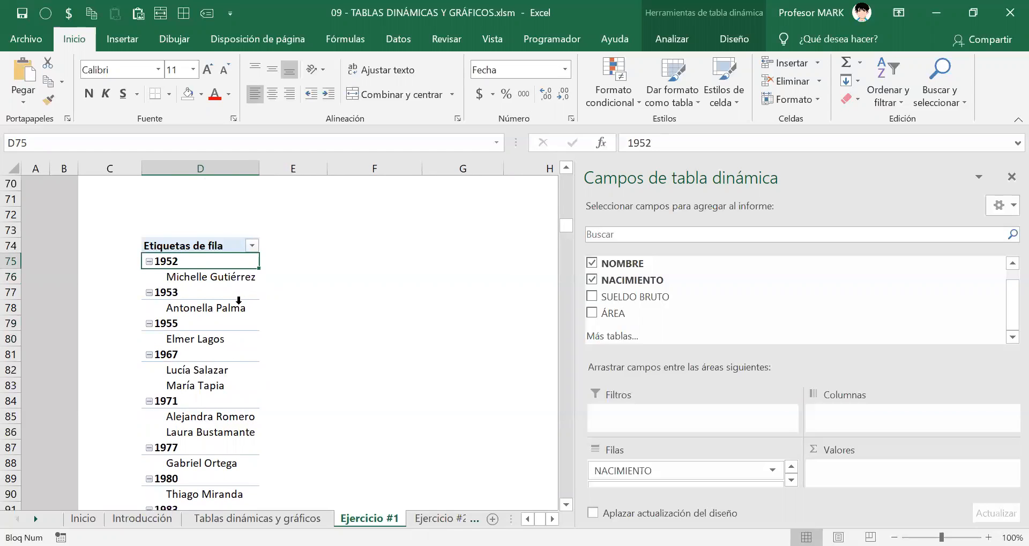
scroll(239, 303, down, 2)
scroll(231, 306, down, 3)
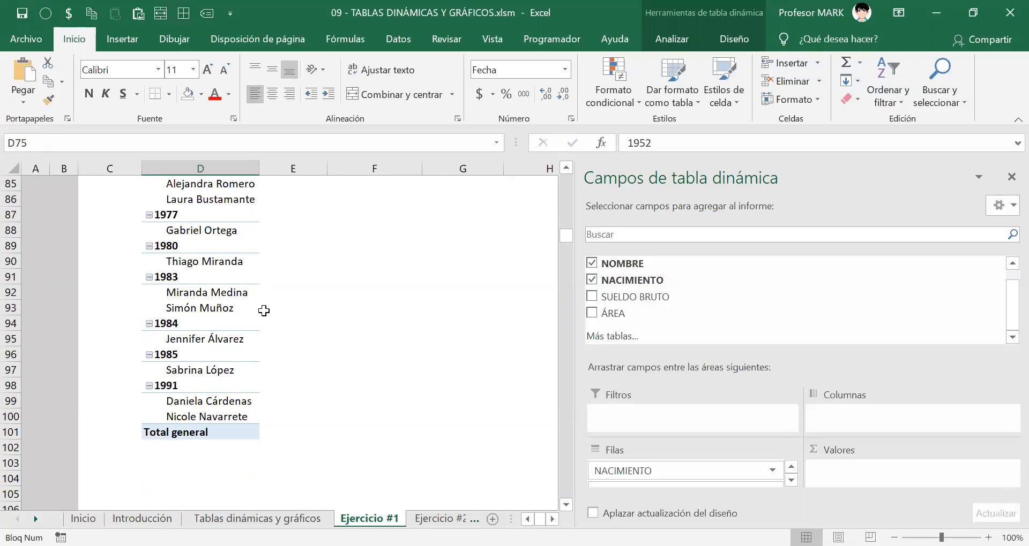
scroll(260, 316, up, 2)
scroll(302, 285, up, 3)
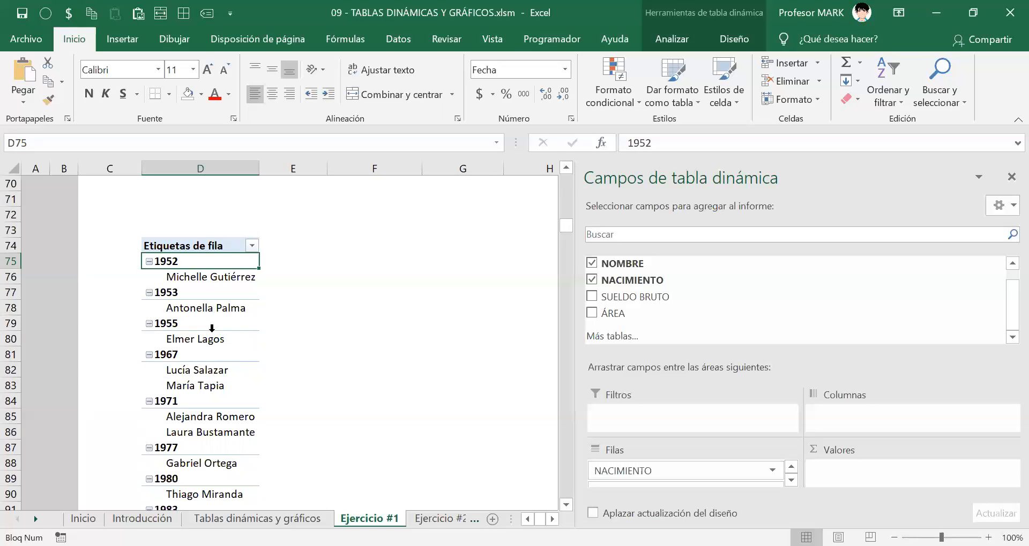
Collapse the entire NACIMIENTO field from the 1967 label so only the birth years are listed
click(169, 355)
right_click(169, 354)
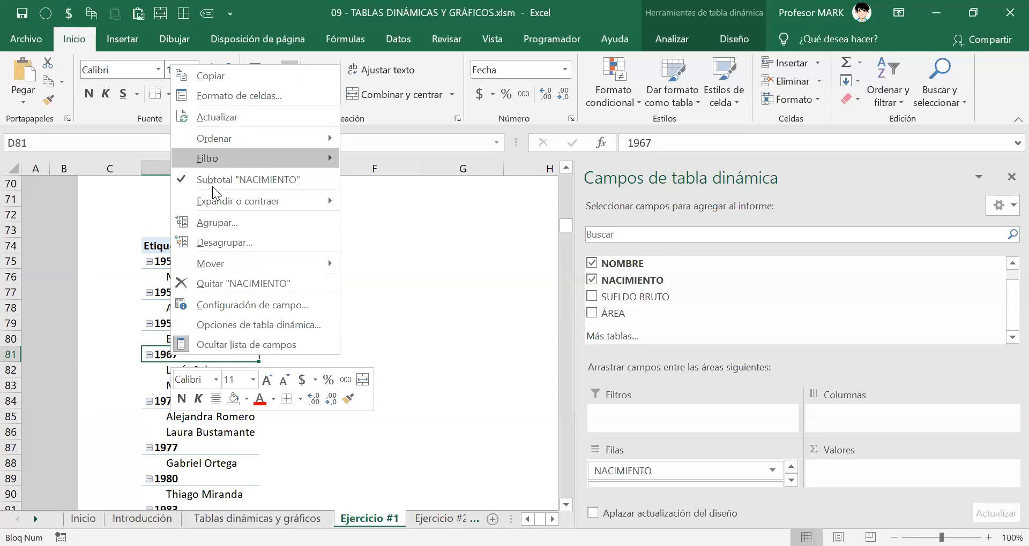
mouse_move(214, 207)
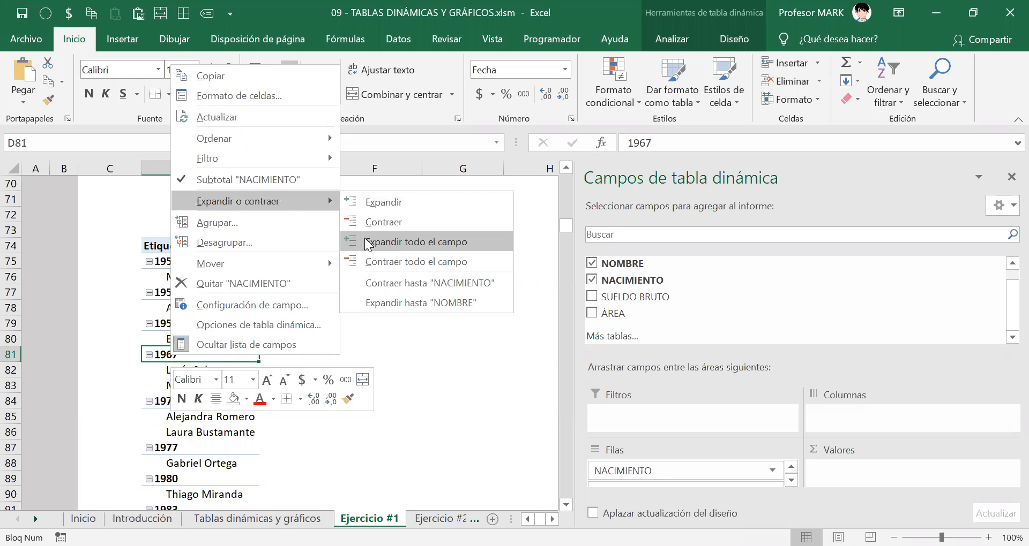
click(386, 266)
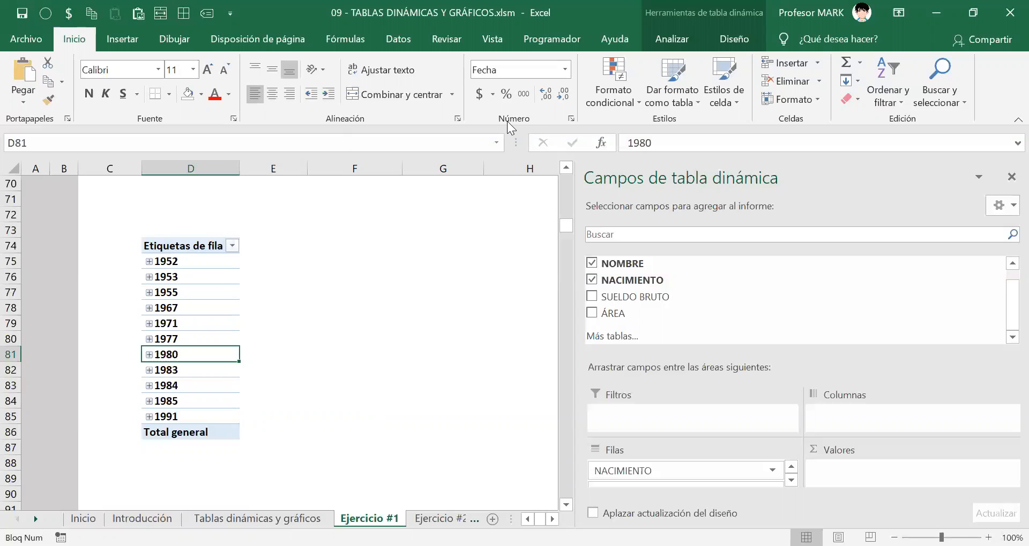
key(alt+Tab)
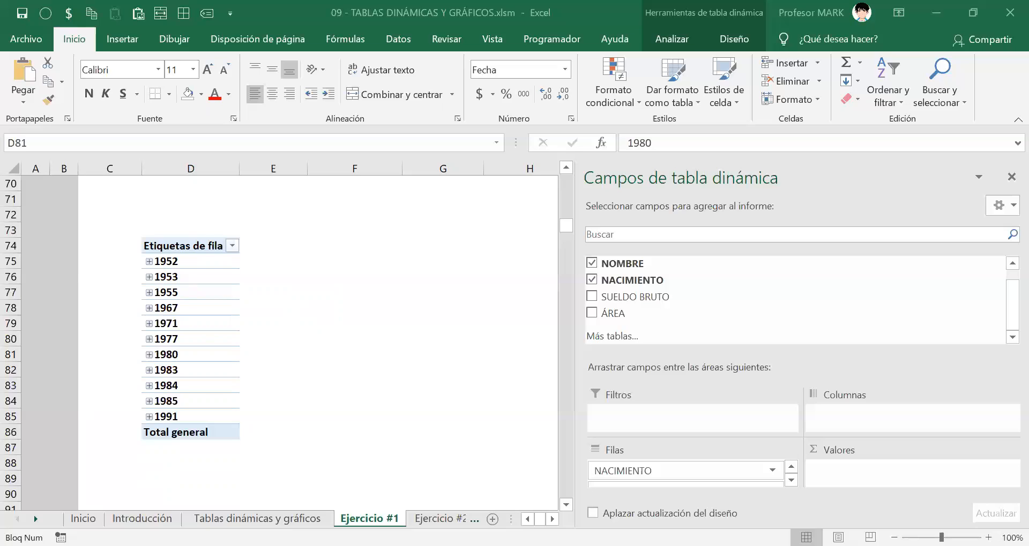
Expand the entire NACIMIENTO field from the 1955 label so the worker names are listed under each birth year
click(181, 296)
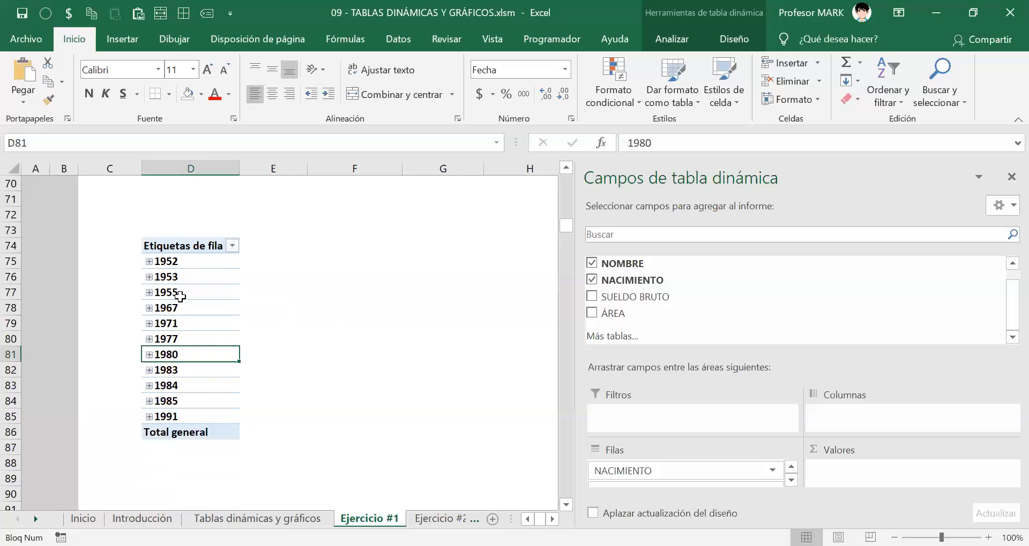
right_click(180, 297)
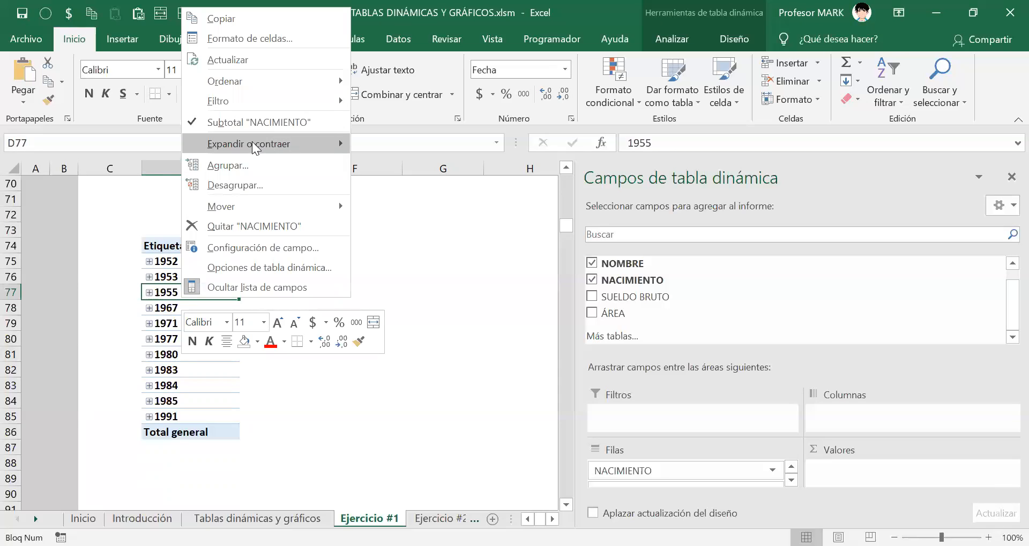
mouse_move(253, 148)
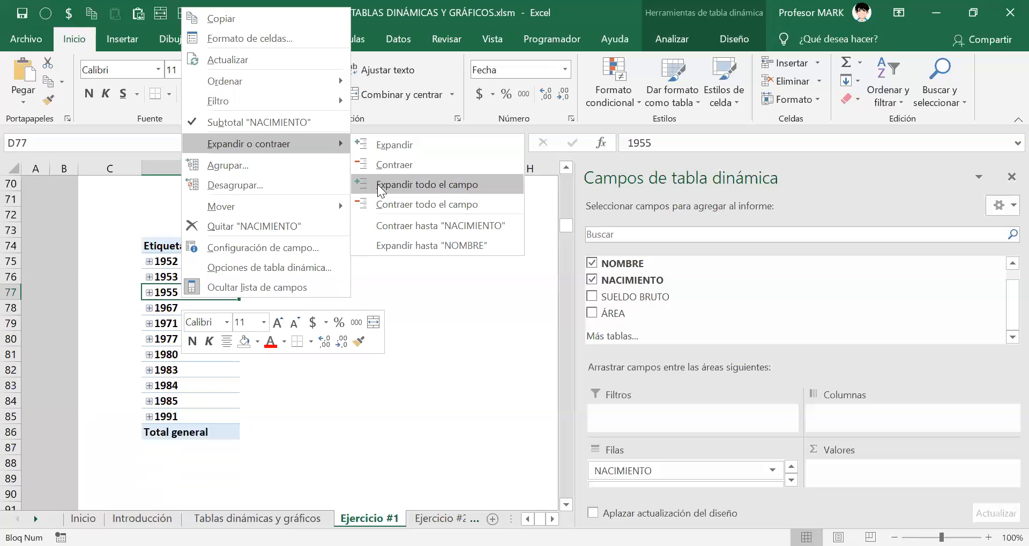
click(380, 189)
scroll(233, 321, down, 2)
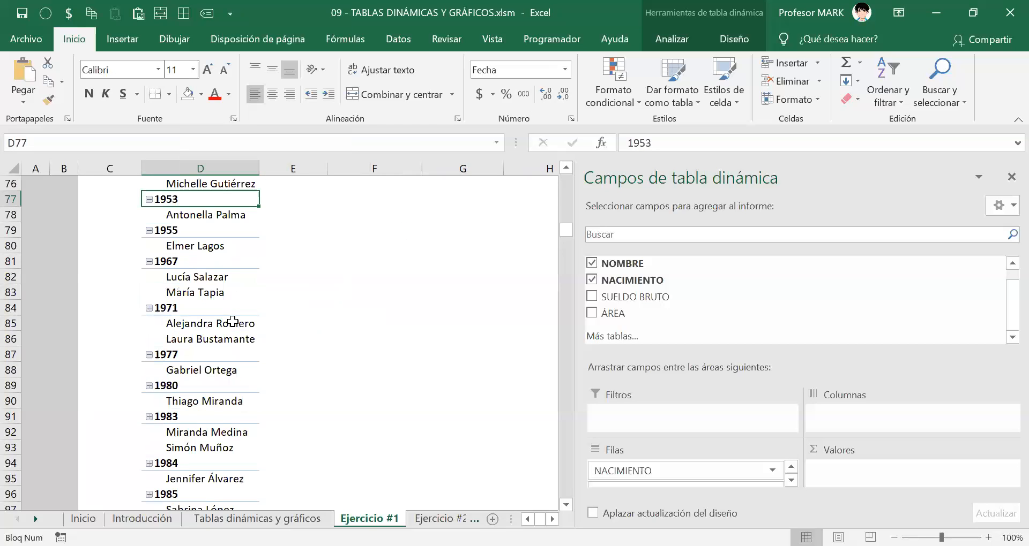
Collapse the whole field from a worker name under 1967, leaving only the birth years listed
right_click(239, 297)
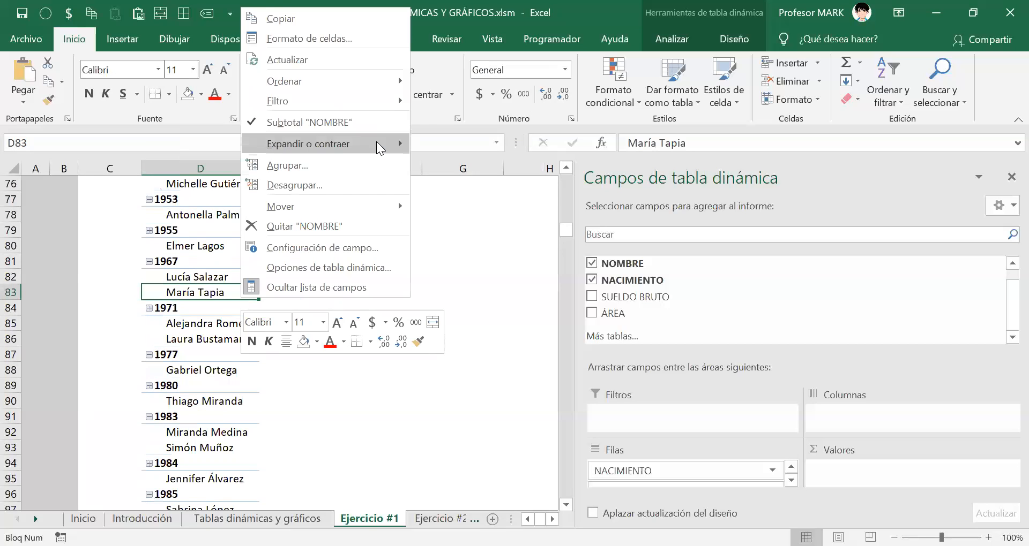
mouse_move(376, 143)
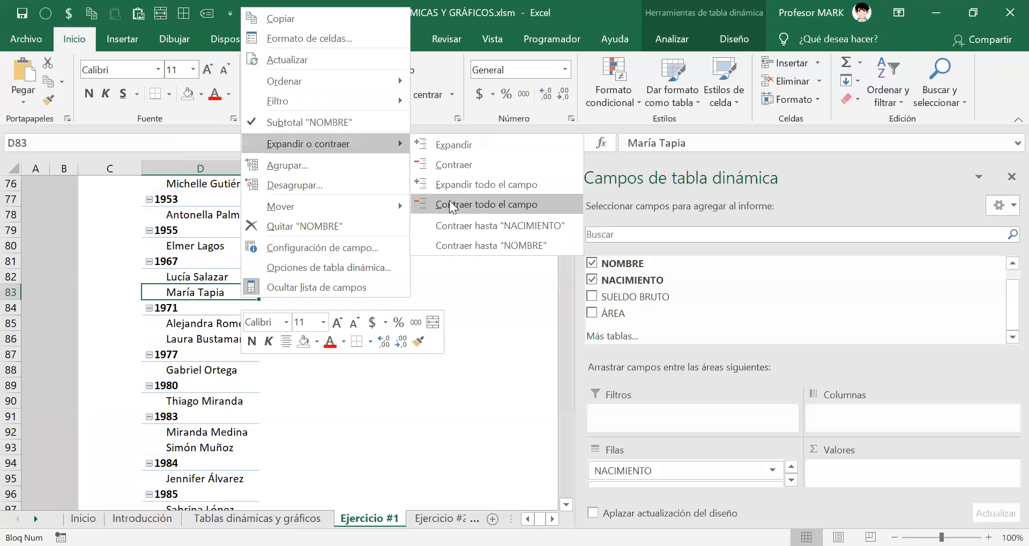
click(448, 200)
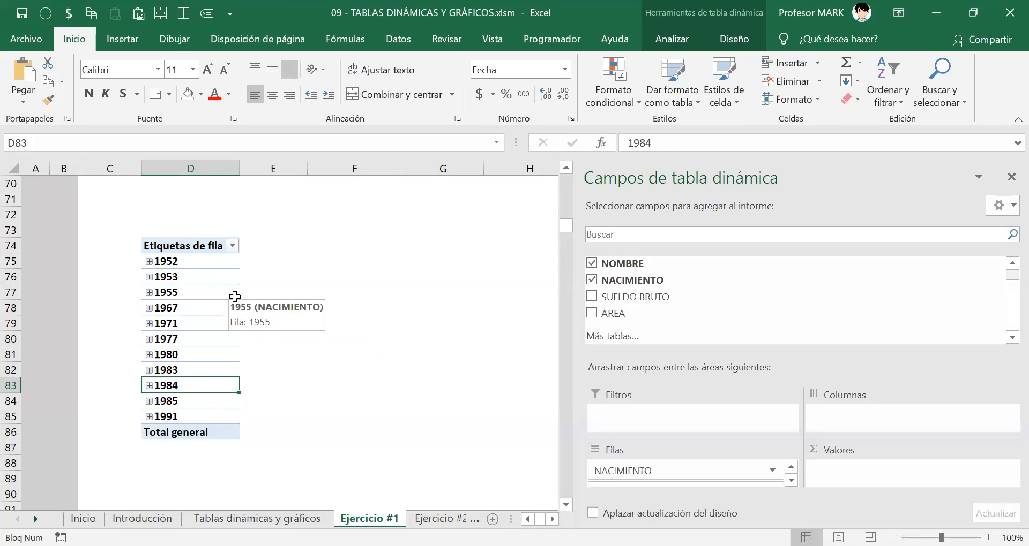
click(197, 309)
Narrow the pivot table field pane and review the rows, values and chart requirements for tables #1 and #2
scroll(239, 337, up, 14)
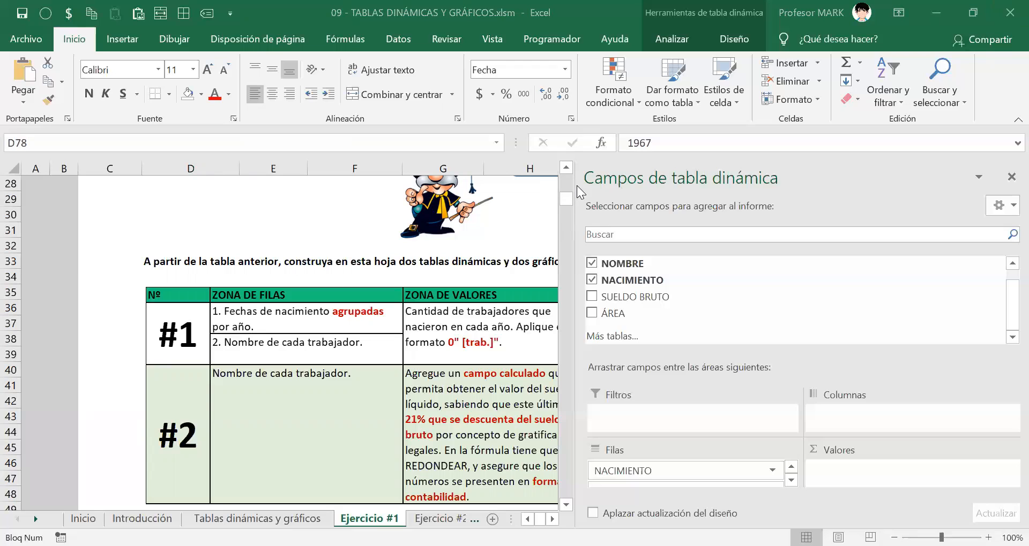
drag(576, 199, 980, 228)
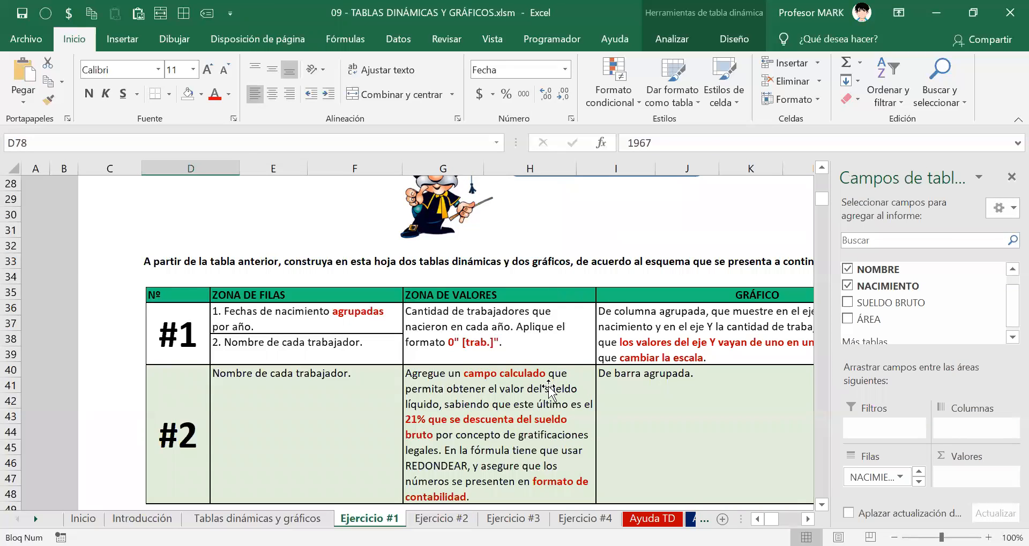
scroll(563, 389, down, 10)
scroll(562, 389, down, 4)
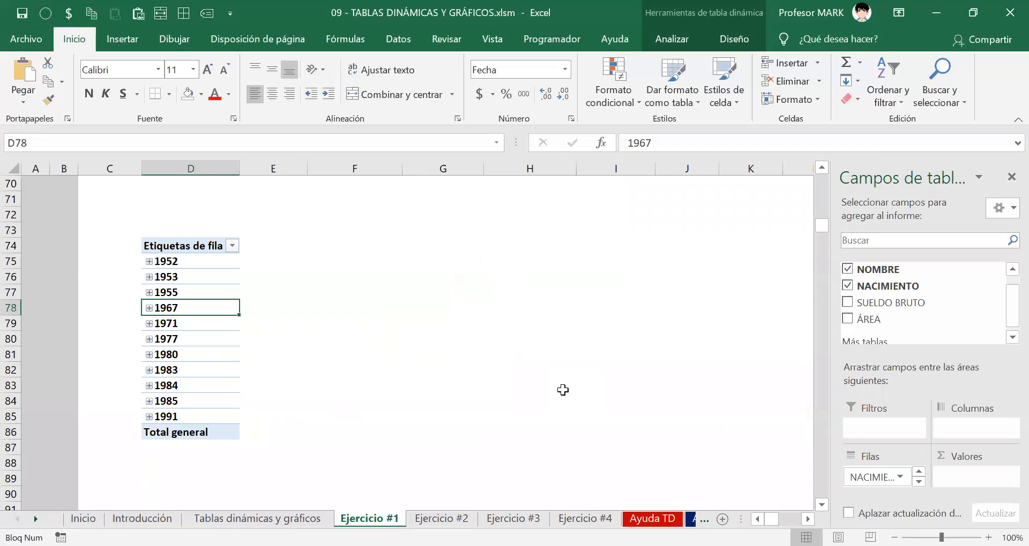
Expand the 1952 and 1971 groups in turn to check their worker names, collapsing each one again
click(203, 261)
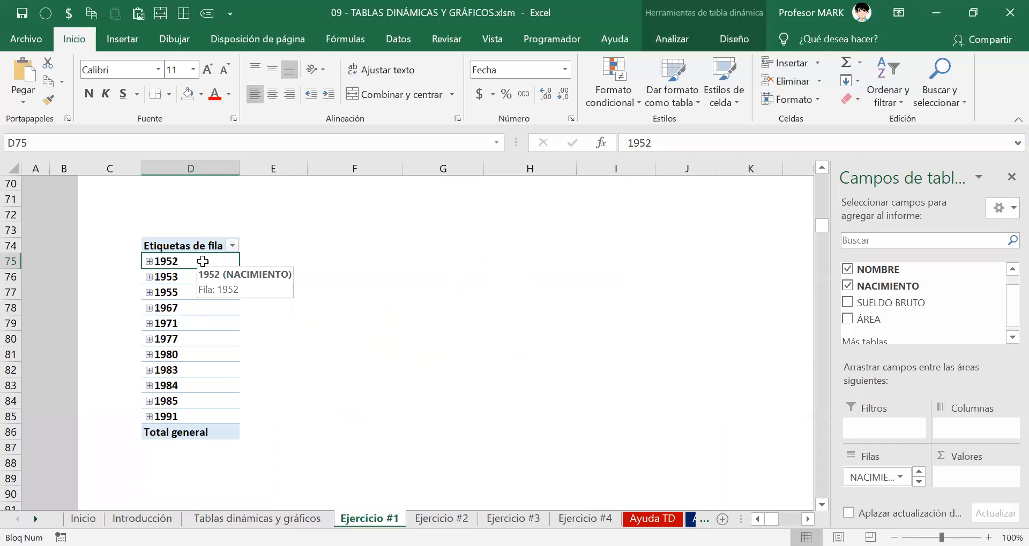
click(149, 262)
click(178, 278)
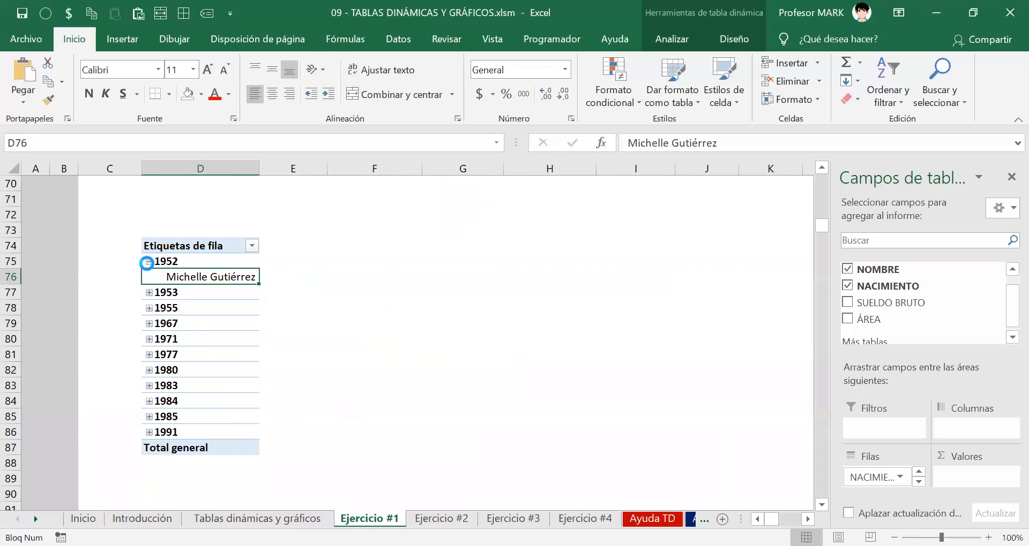
click(148, 262)
click(149, 324)
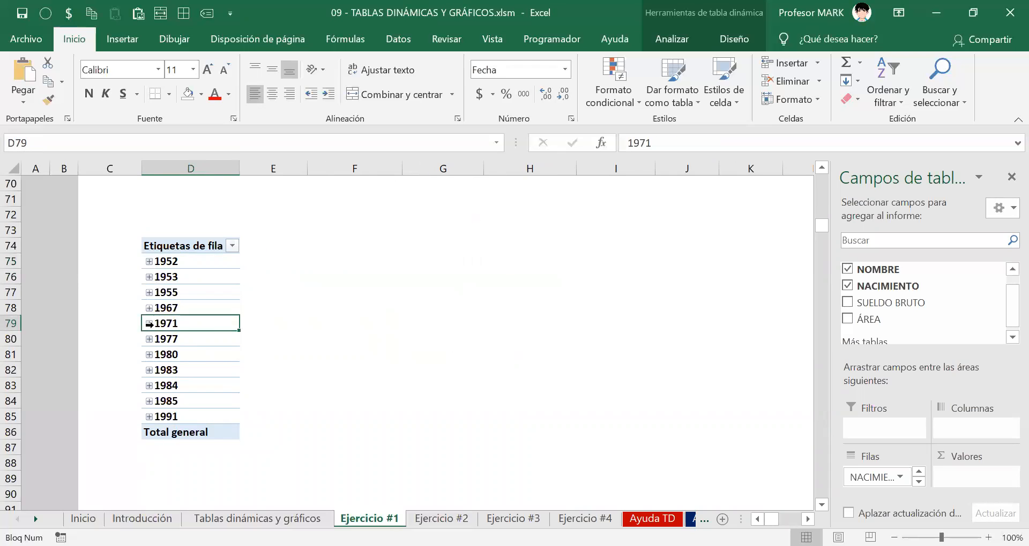
click(149, 324)
drag(176, 340, 178, 354)
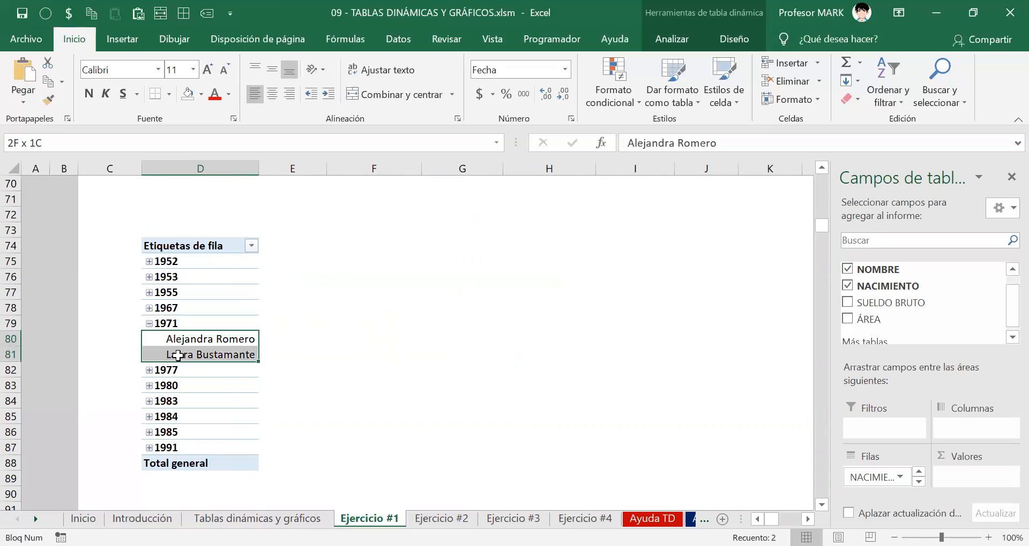
click(149, 324)
click(275, 322)
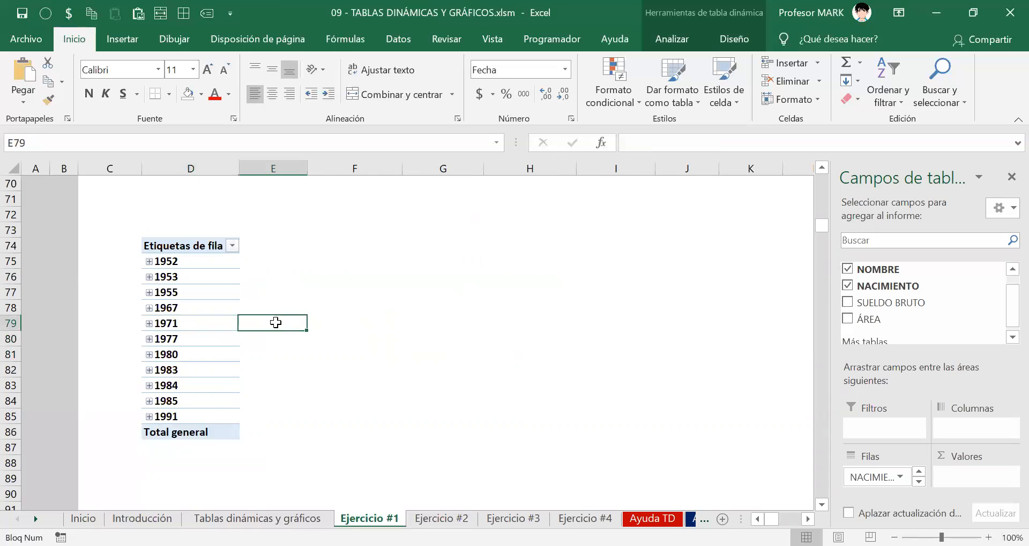
text(2)
key(BackSpace)
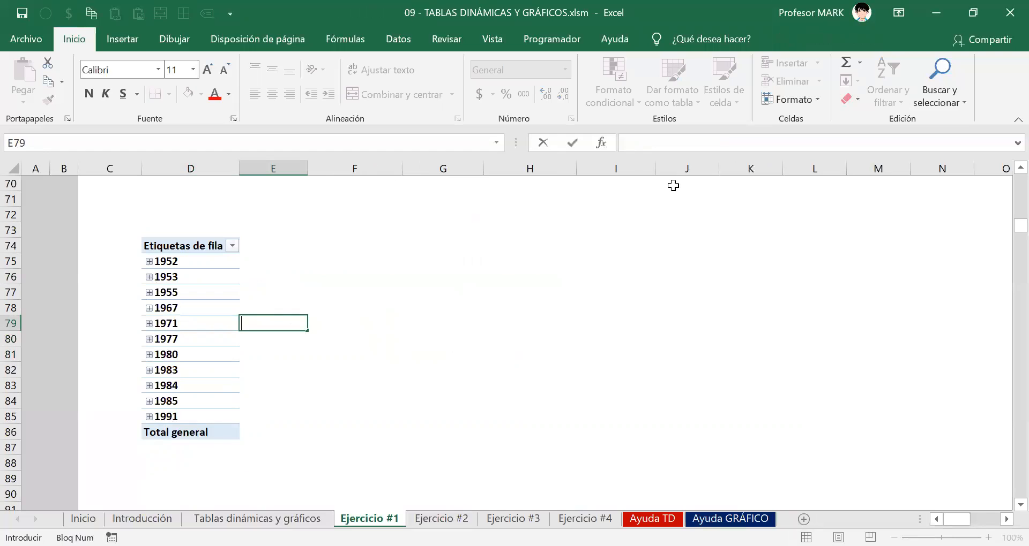
click(418, 338)
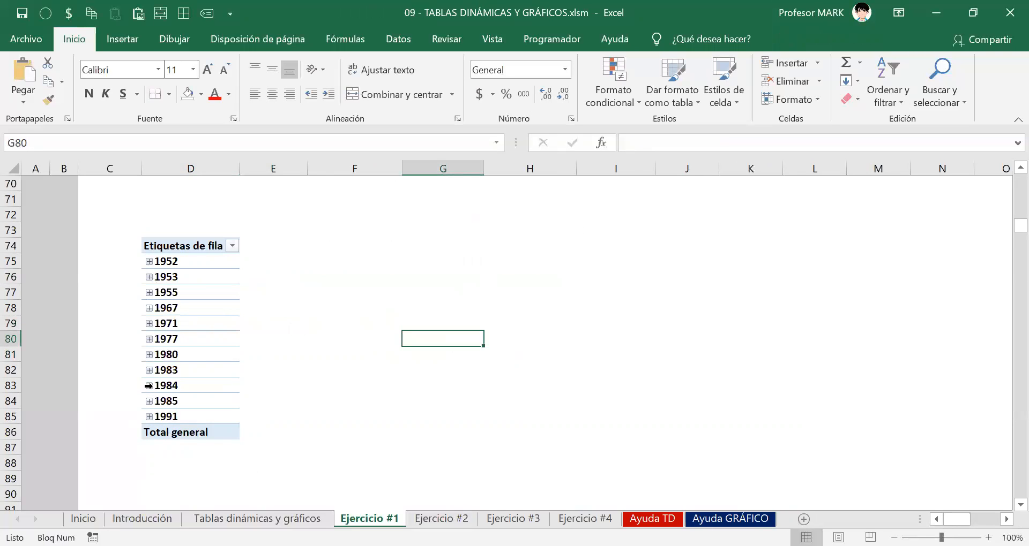
Expand and collapse the 1983, 1991, 1985 and 1980 groups in turn to check the workers born in each year
click(150, 370)
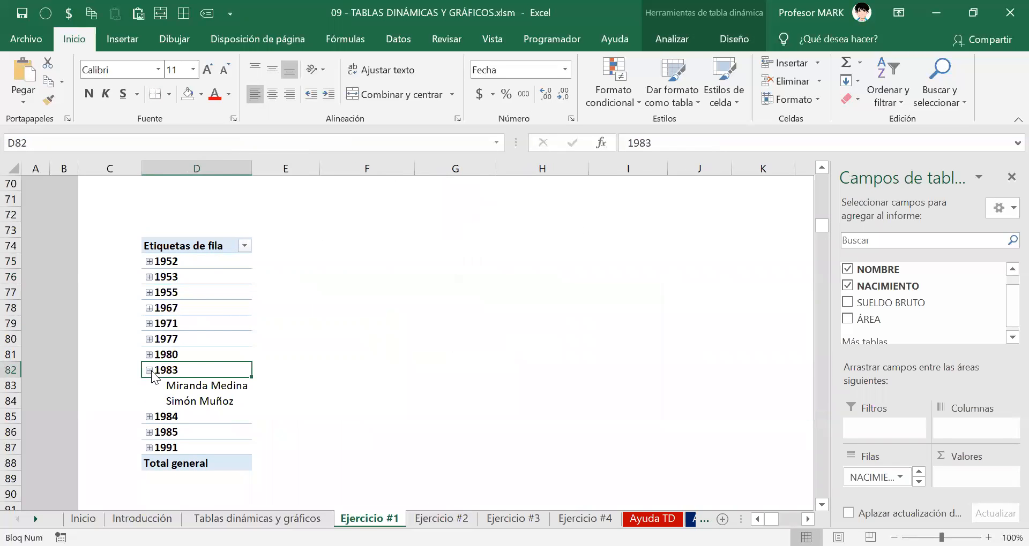
click(150, 370)
click(150, 416)
click(149, 417)
click(149, 401)
click(150, 401)
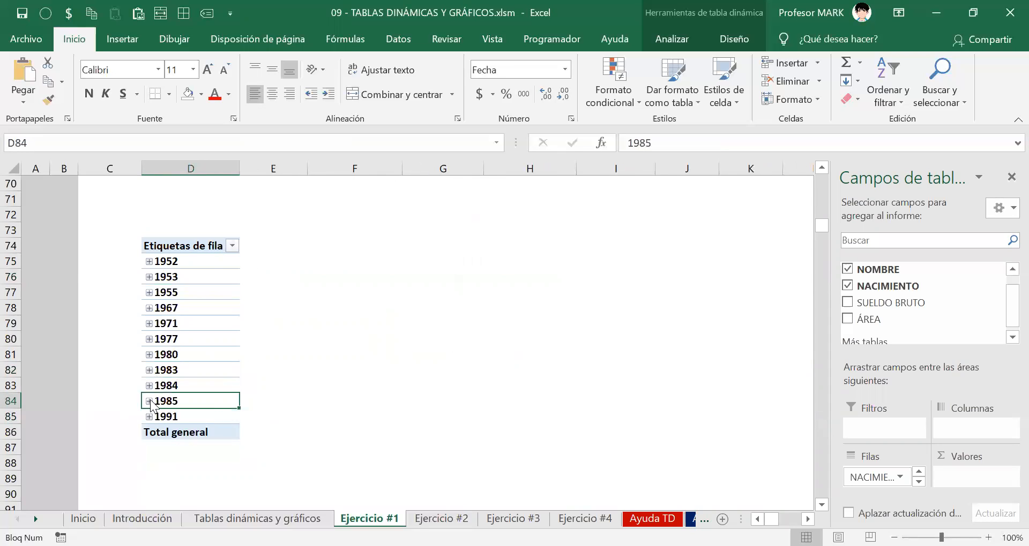
click(150, 355)
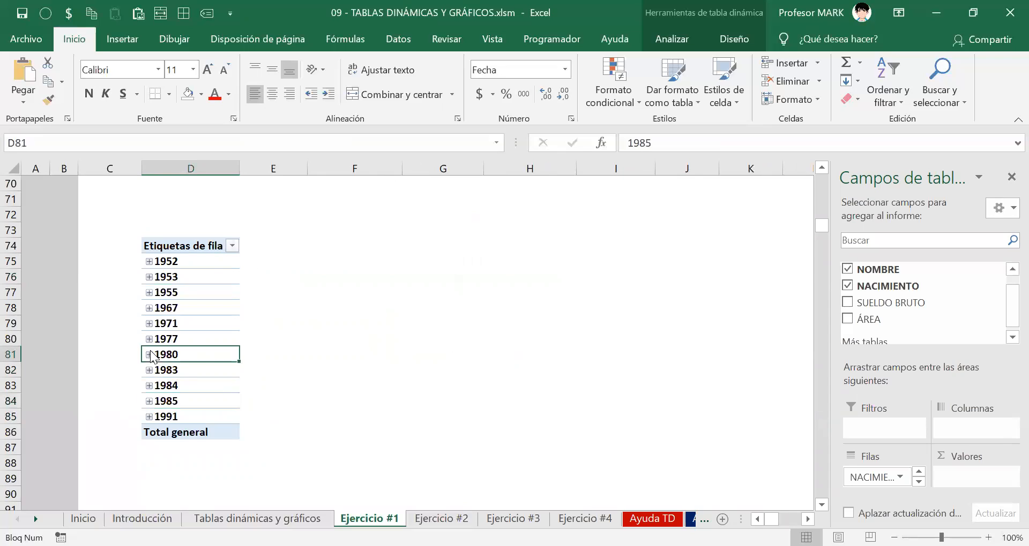
click(149, 355)
Review the exercise's ZONA DE FILAS and ZONA DE VALORES requirements for pivot table #1
scroll(354, 386, up, 15)
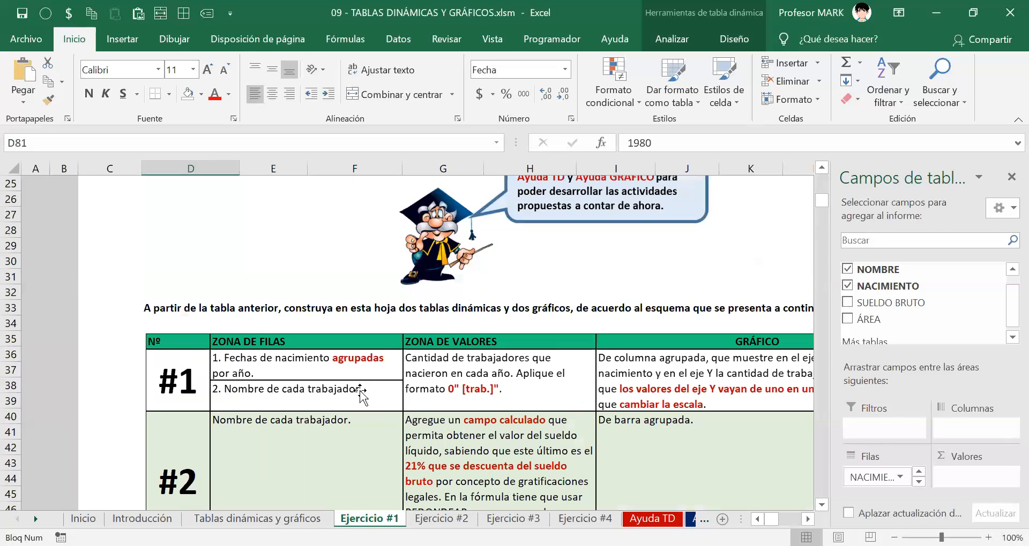
scroll(458, 363, down, 11)
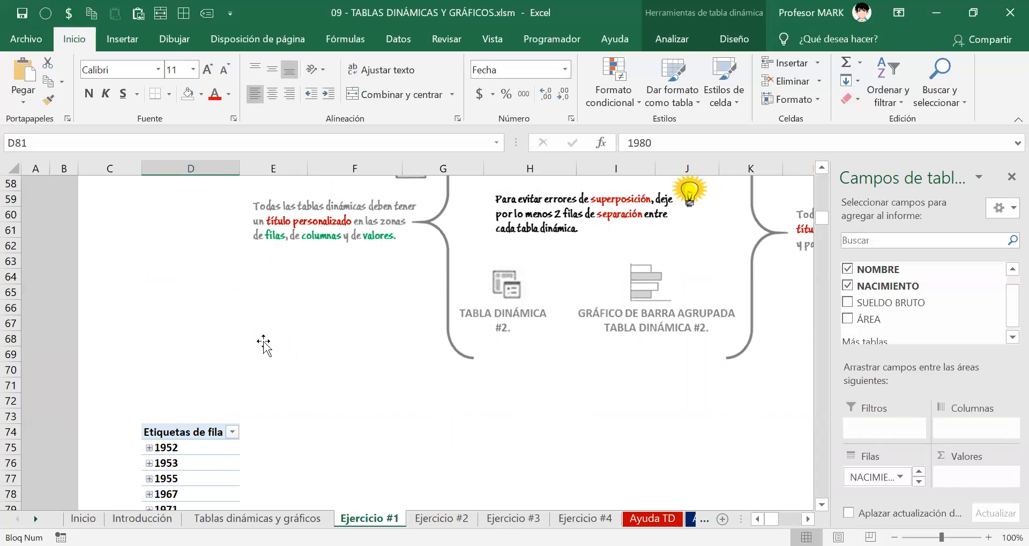
key(ctrl+shift+3)
mouse_move(966, 437)
mouse_down()
mouse_move(935, 444)
mouse_move(929, 480)
mouse_move(1017, 445)
mouse_move(987, 426)
mouse_move(949, 436)
mouse_up()
mouse_move(928, 371)
mouse_down()
mouse_move(936, 359)
mouse_move(949, 450)
mouse_move(986, 456)
mouse_up()
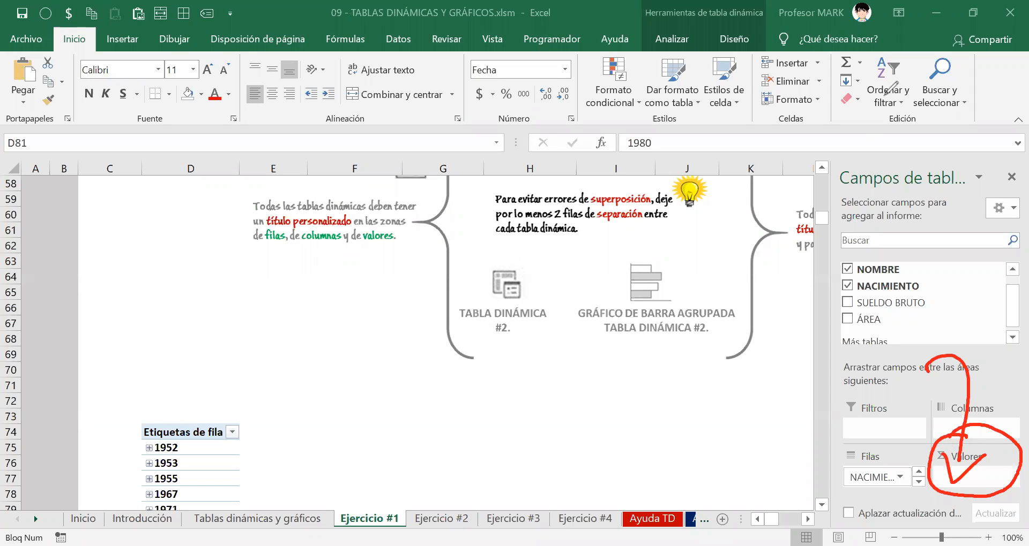
click(715, 120)
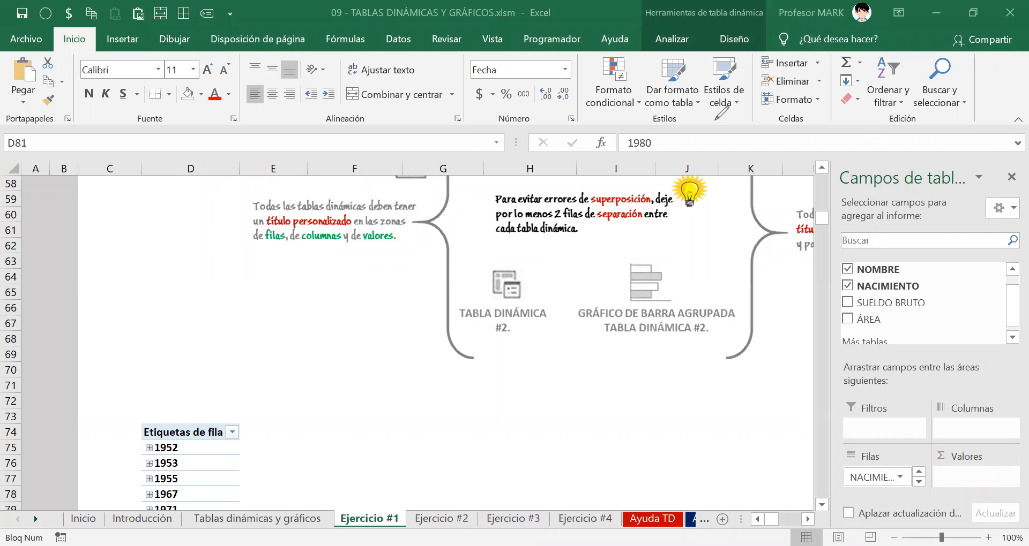
scroll(409, 304, up, 10)
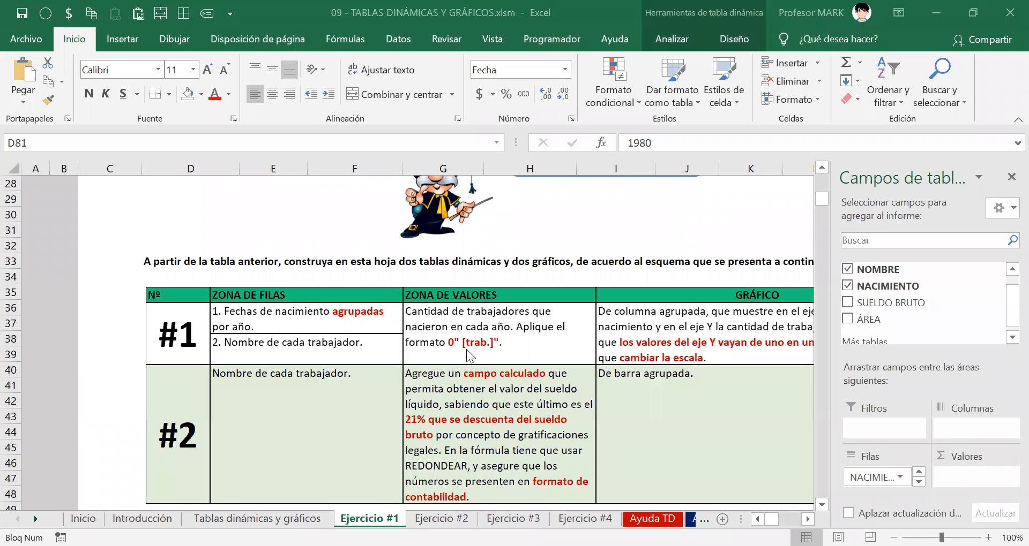
scroll(547, 343, down, 2)
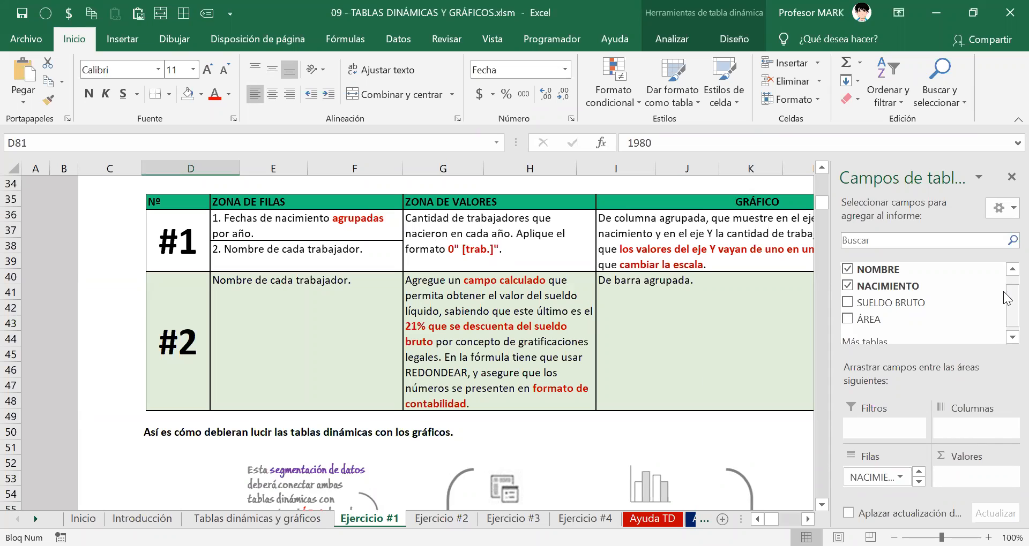
Widen the pivot table field pane and add NACIMIENTO to the Valores area as a count of workers per birth year
scroll(1008, 300, up, 1)
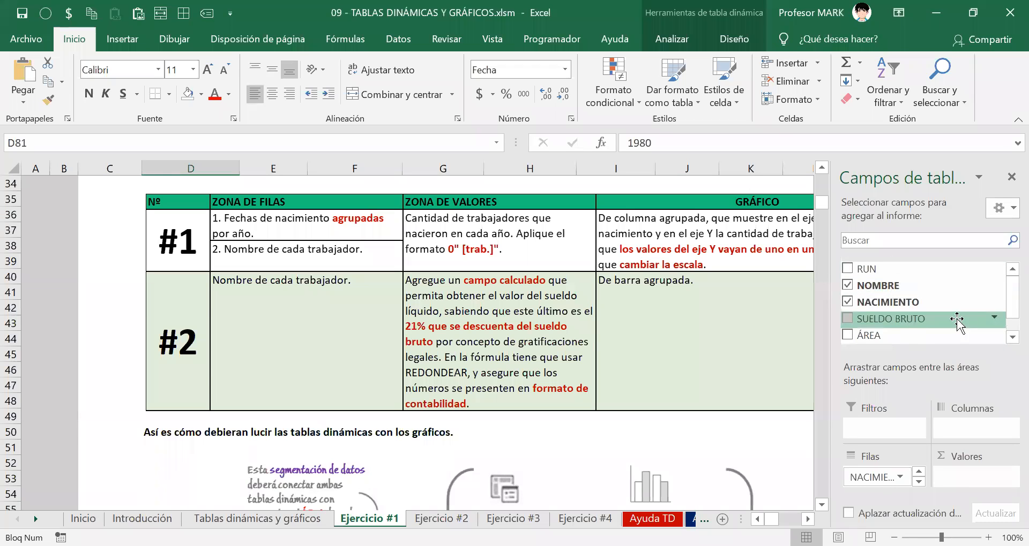
scroll(1004, 323, down, 1)
scroll(1004, 321, up, 1)
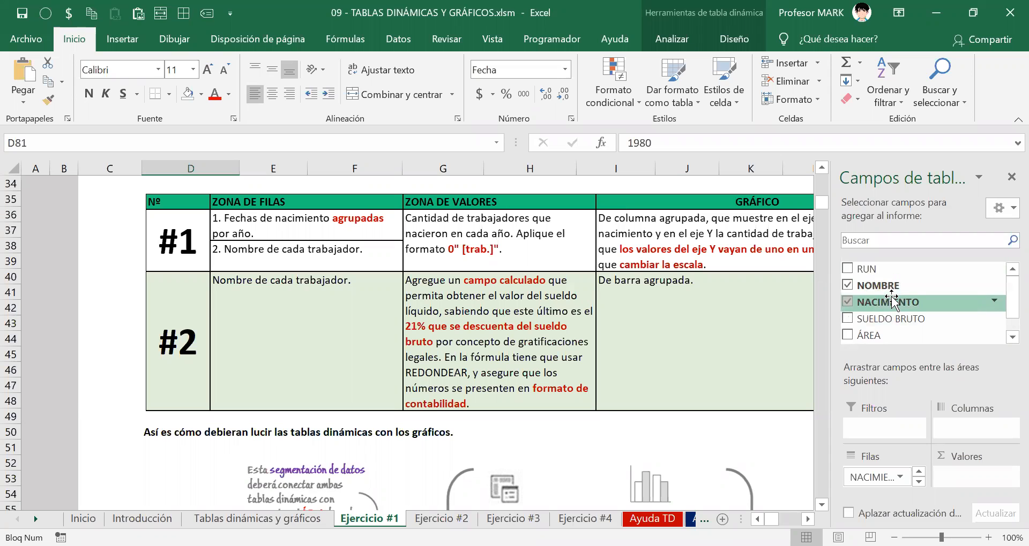
scroll(1003, 323, down, 1)
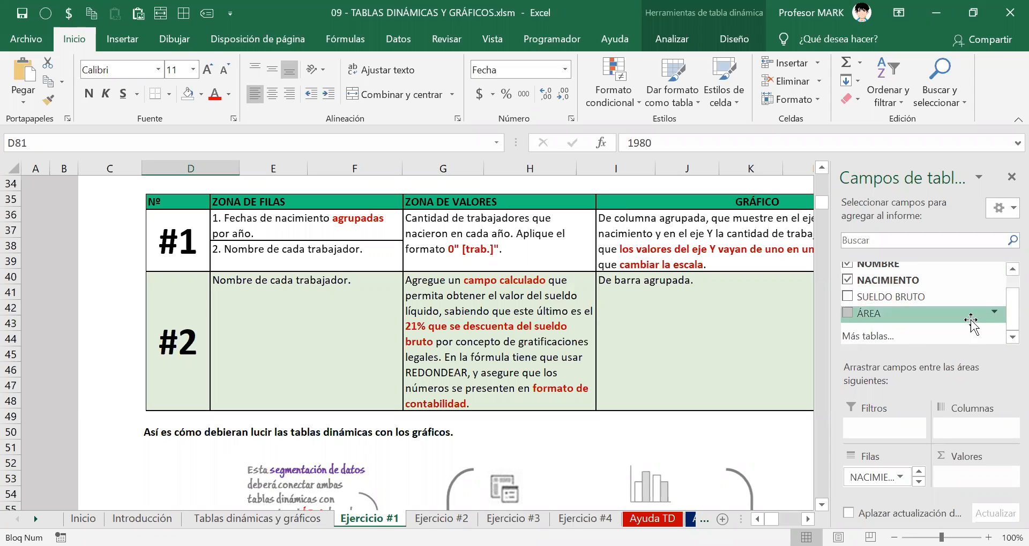
scroll(322, 450, down, 12)
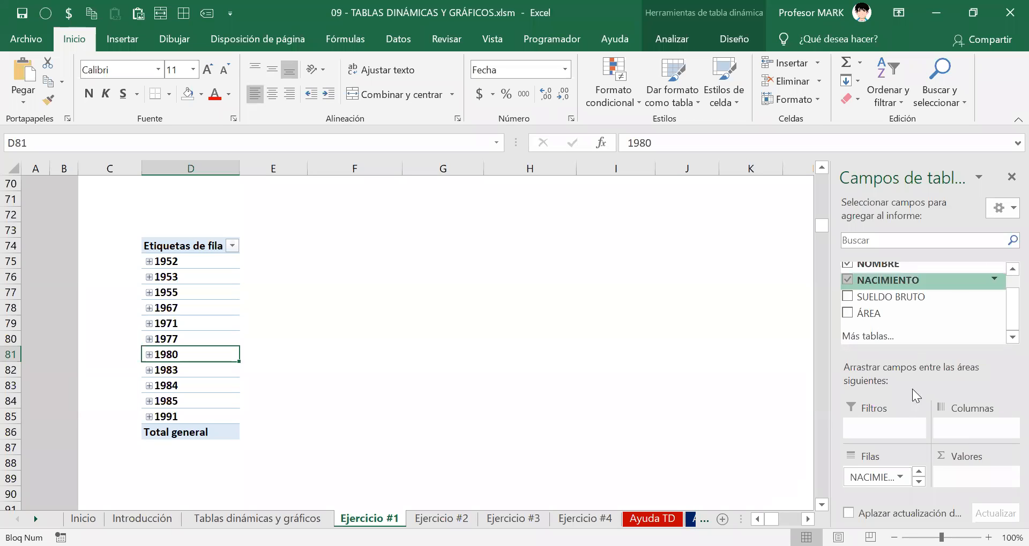
scroll(1006, 308, up, 1)
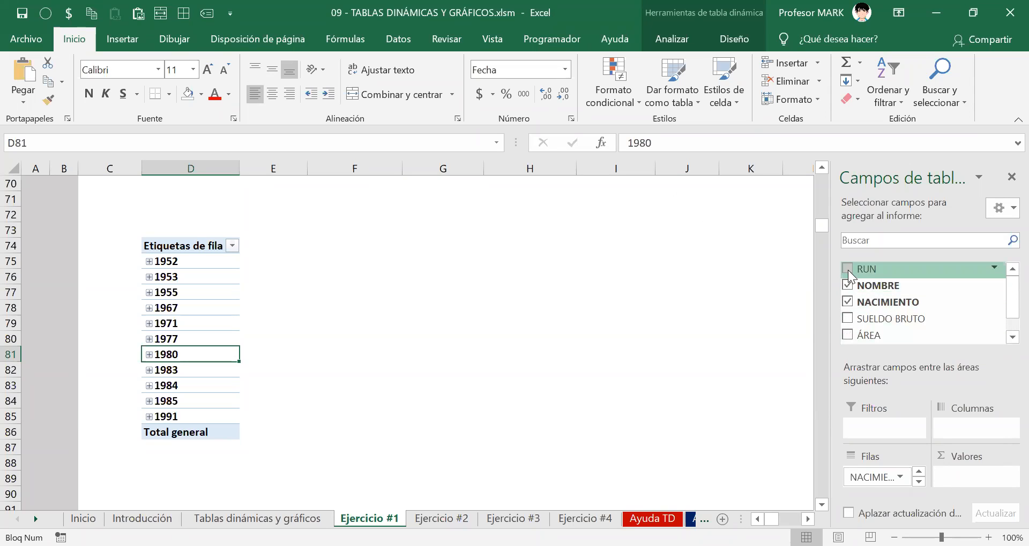
drag(829, 306, 706, 305)
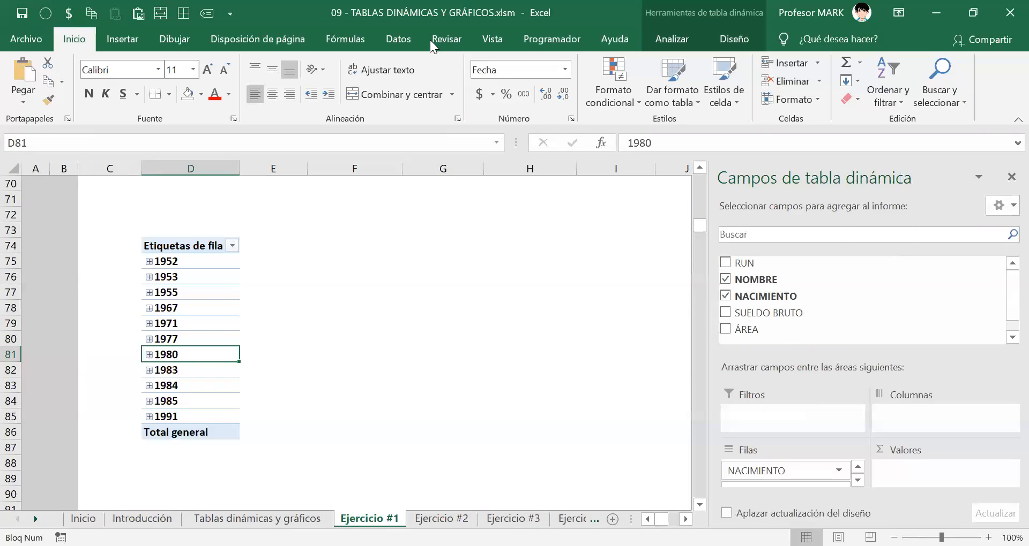
key(alt+Tab)
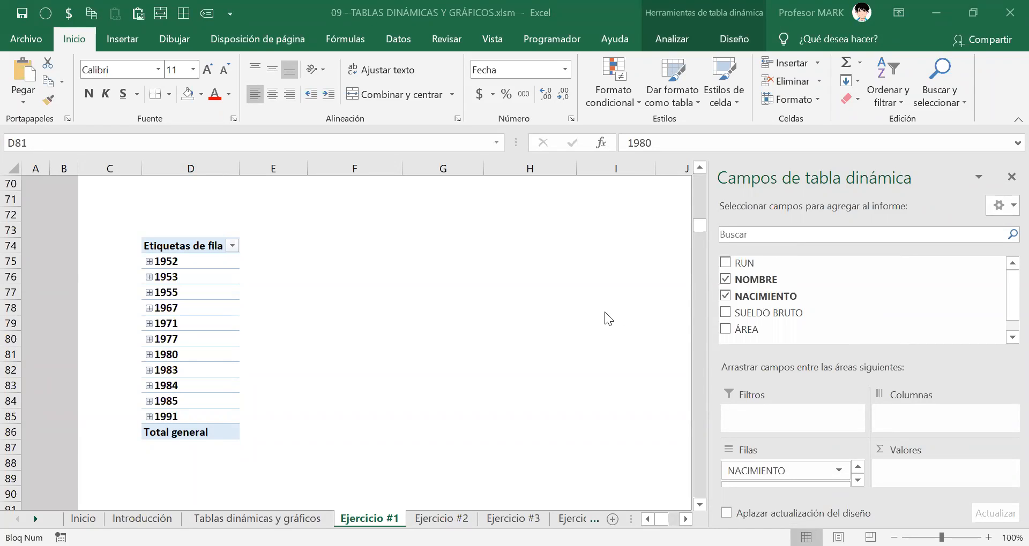
drag(750, 300, 772, 304)
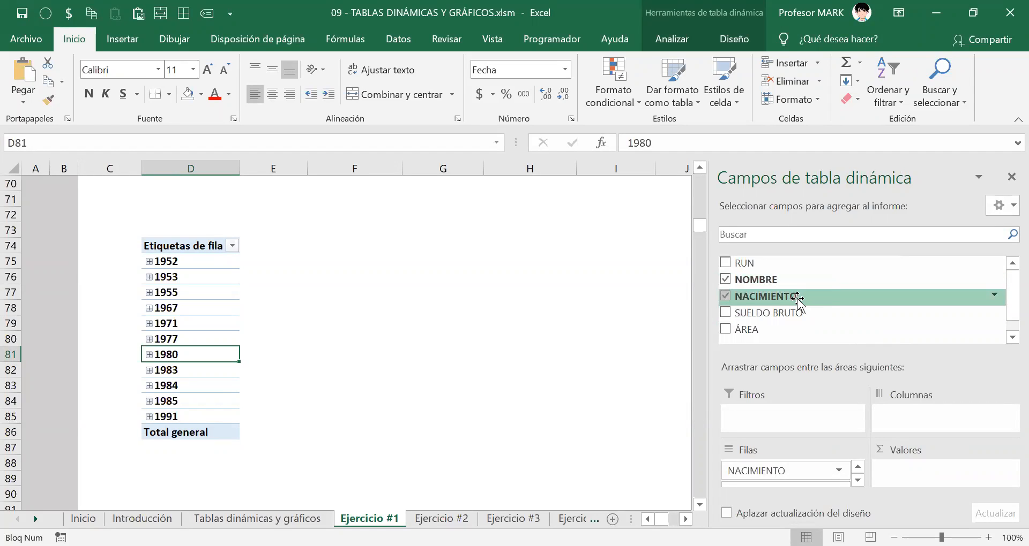
drag(804, 298, 916, 466)
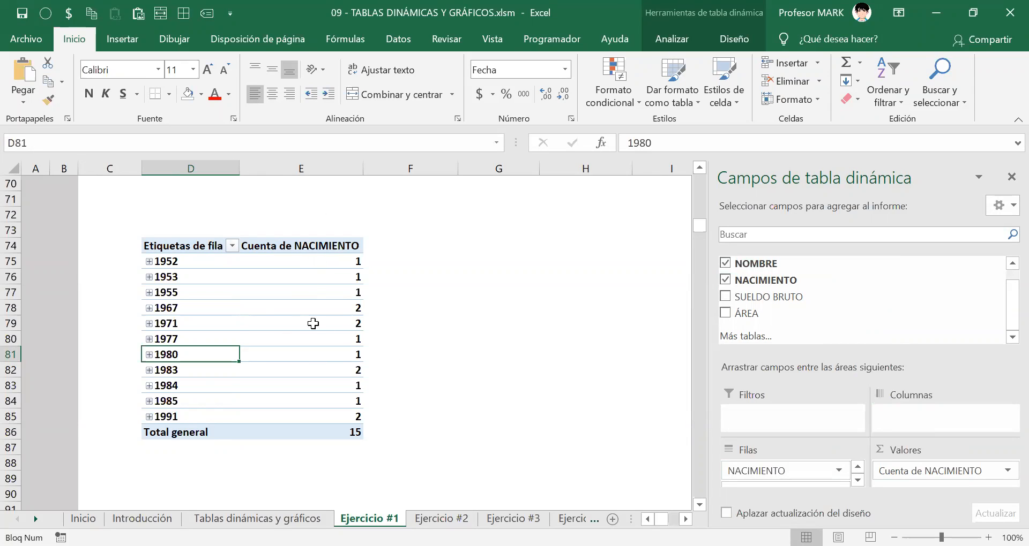
Add SUELDO BRUTO to the pivot table's Values area alongside the NACIMIENTO count
click(314, 324)
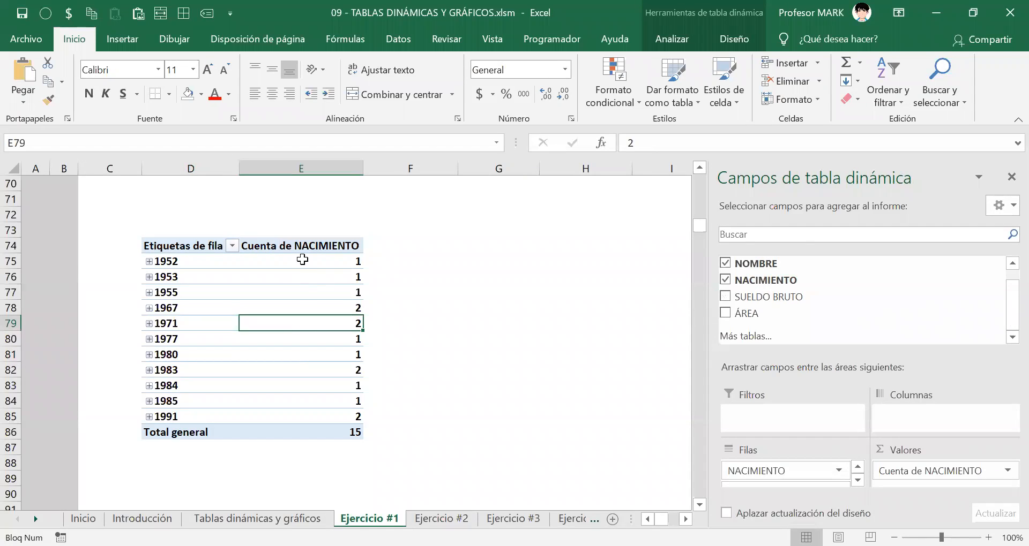
drag(337, 263, 330, 420)
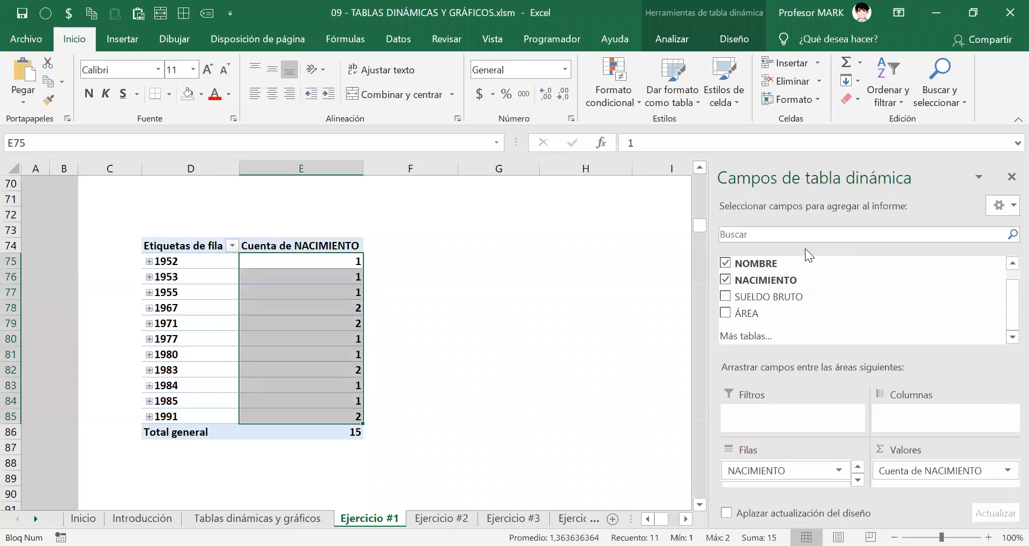
drag(753, 296, 923, 480)
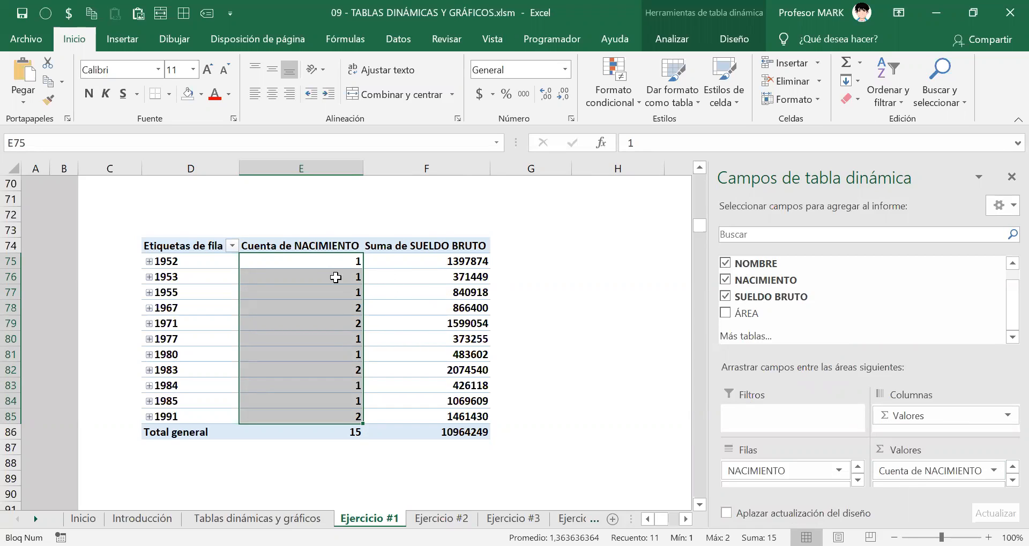
Check which summary function the NACIMIENTO value column uses in the pivot table
click(319, 272)
click(306, 340)
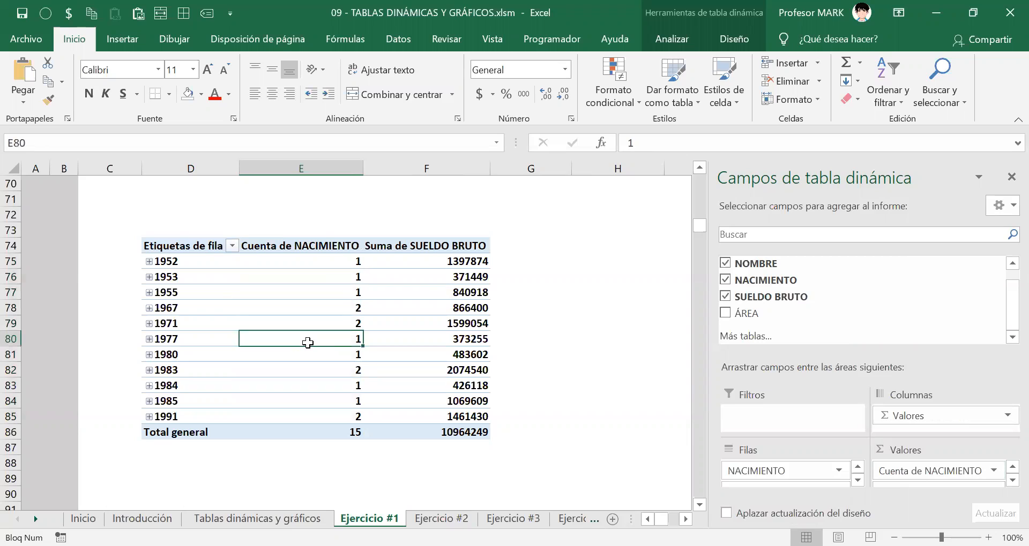
click(308, 274)
click(294, 327)
drag(306, 260, 301, 422)
click(301, 339)
right_click(303, 342)
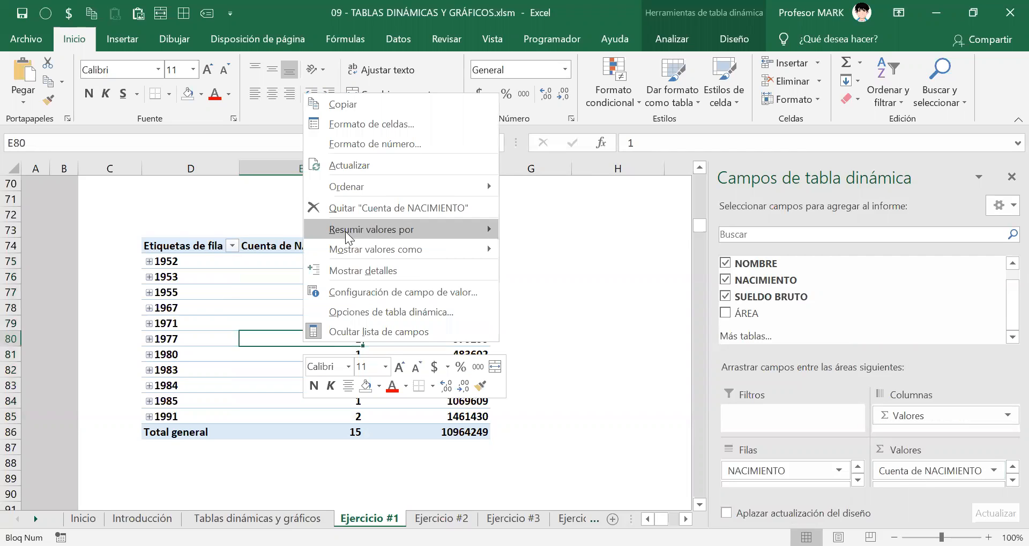
mouse_move(359, 234)
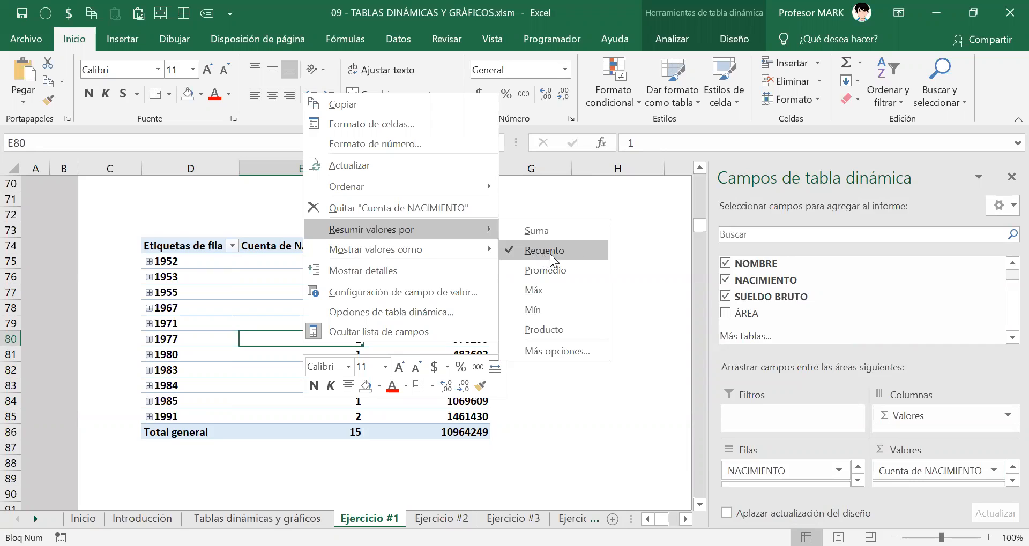
click(272, 353)
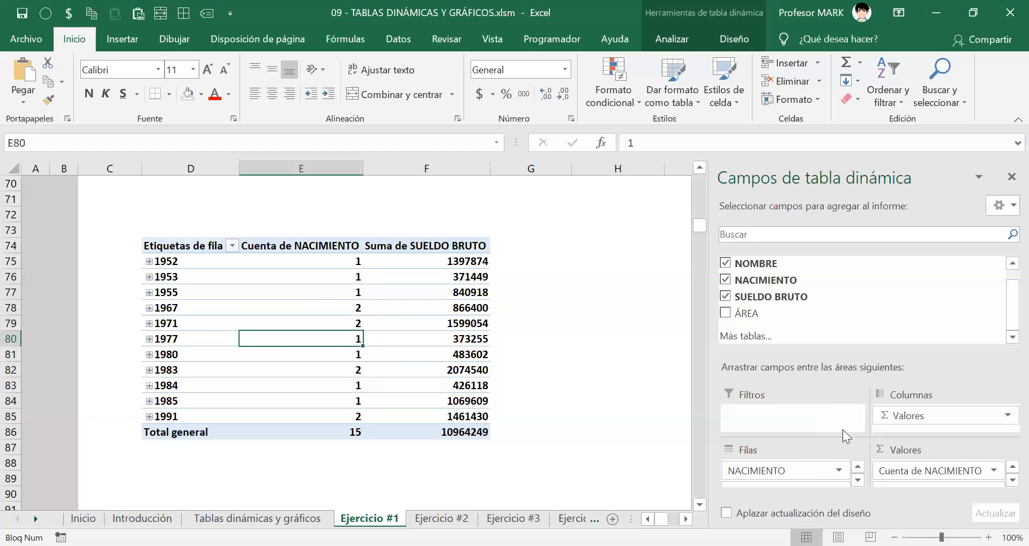
Remove the NACIMIENTO count from the Values area and review the SUELDO BRUTO sums per birth year
drag(934, 471, 857, 306)
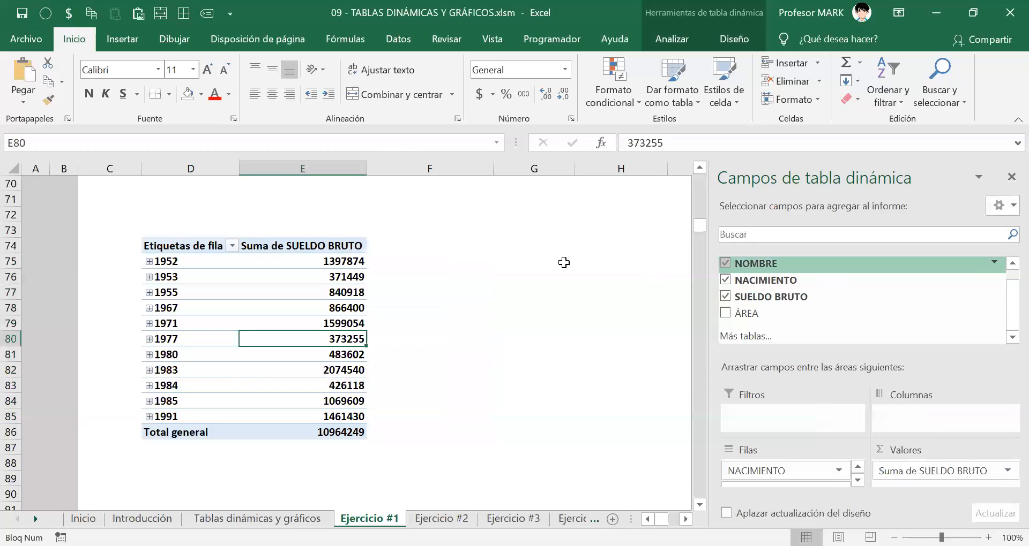
click(328, 263)
click(335, 369)
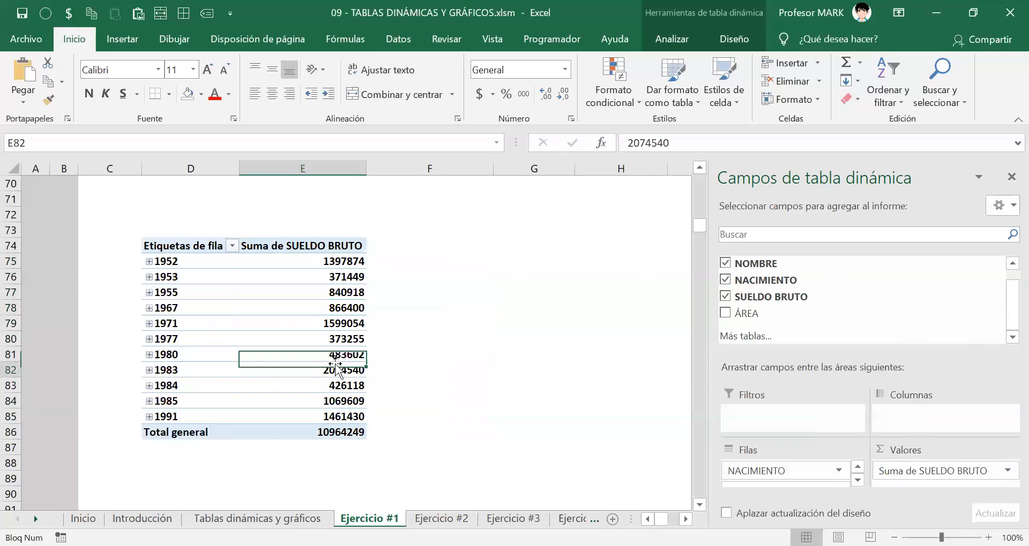
drag(324, 262, 319, 402)
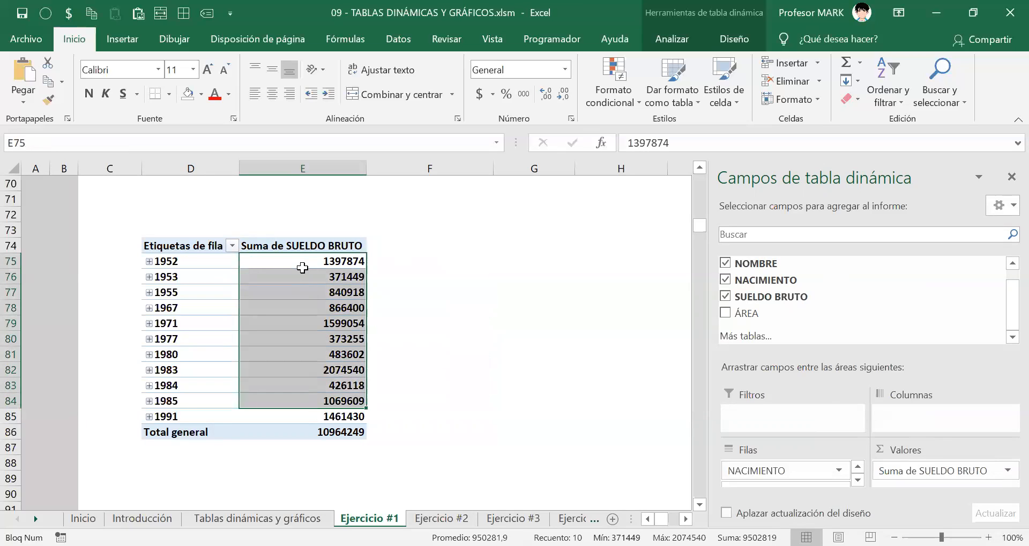
mouse_move(307, 269)
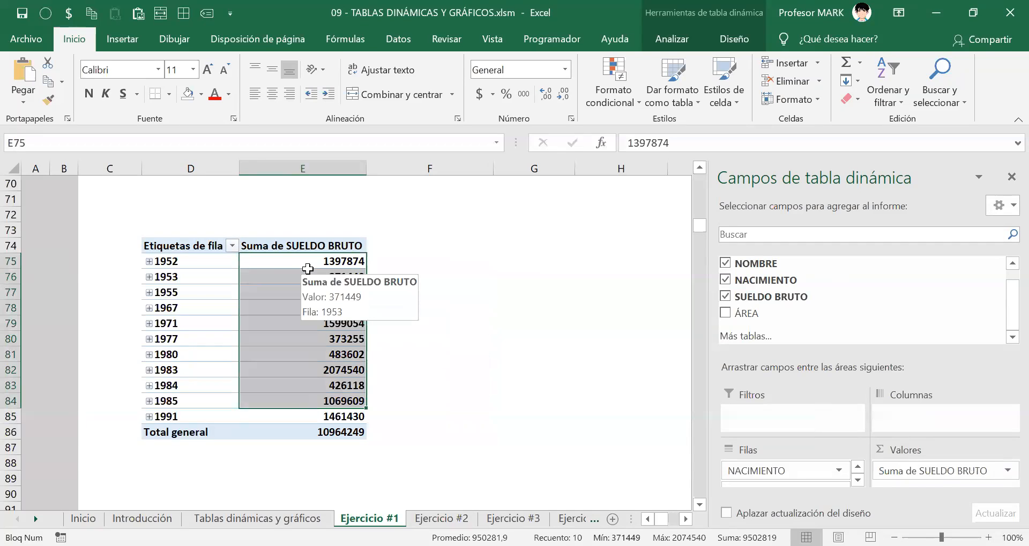
click(308, 263)
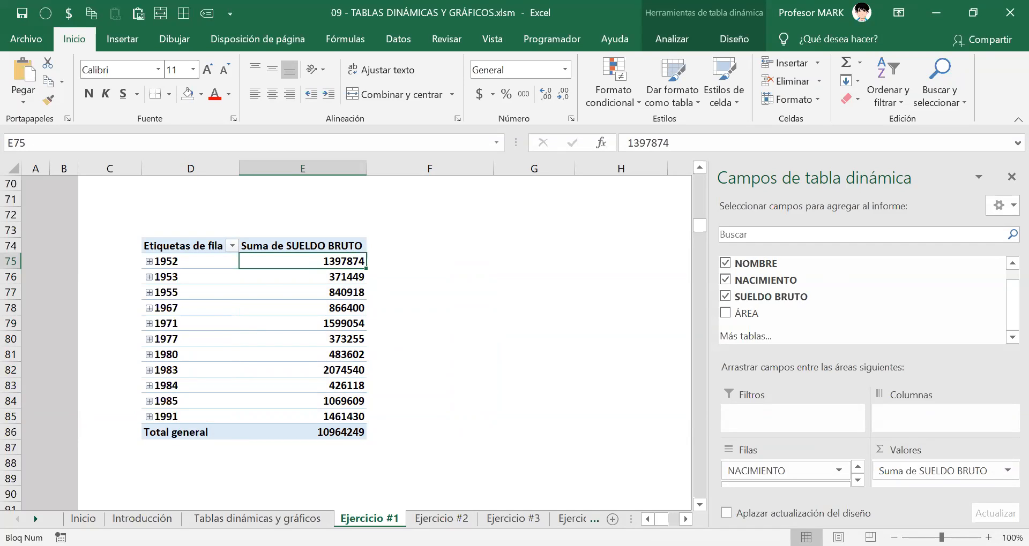
click(316, 318)
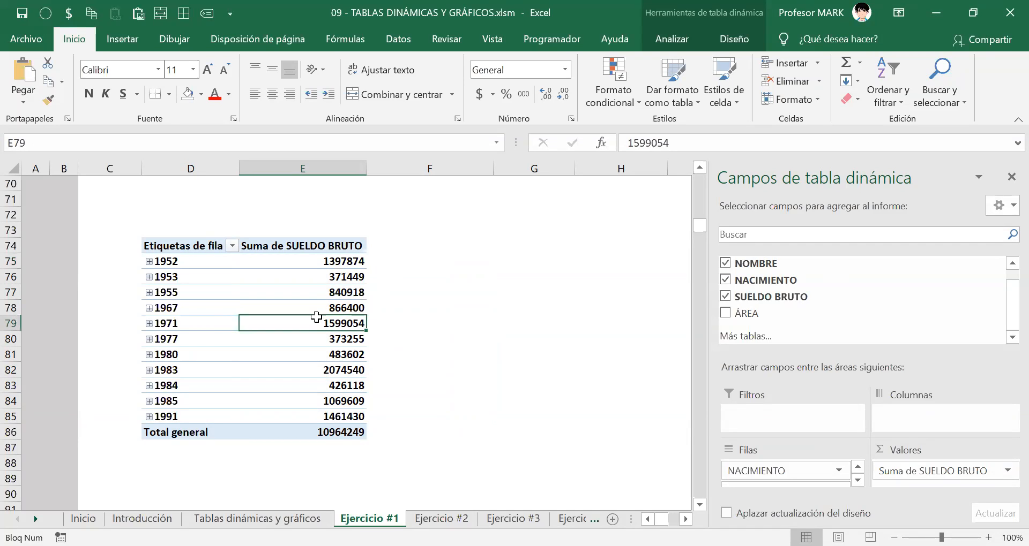
Summarize the SUELDO BRUTO values by count (Recuento) instead of by sum
right_click(317, 274)
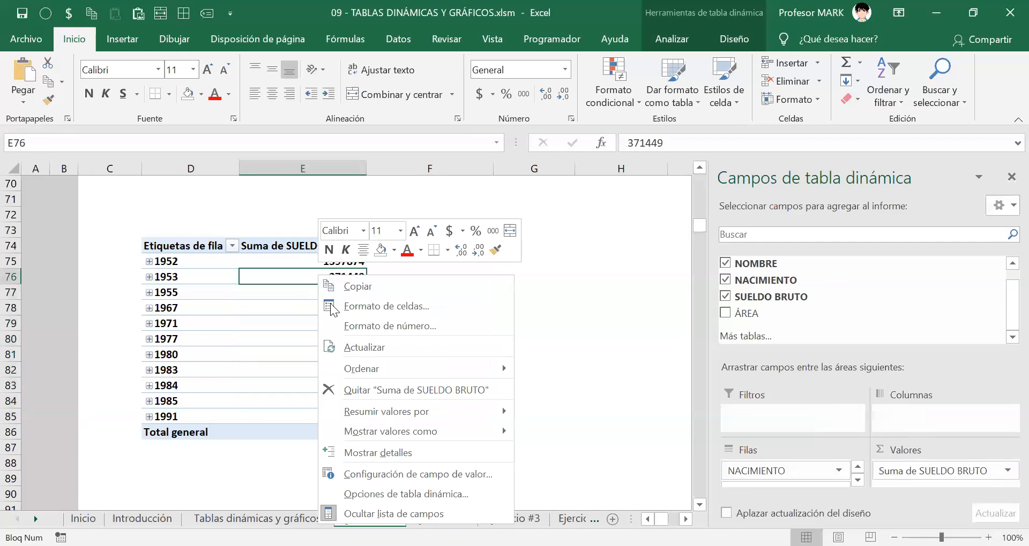
mouse_move(382, 412)
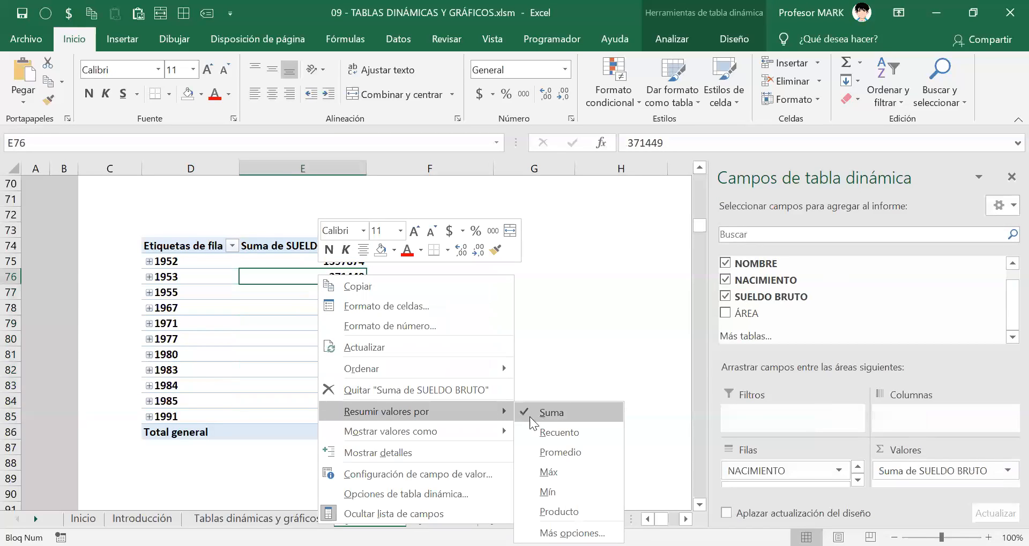
click(563, 431)
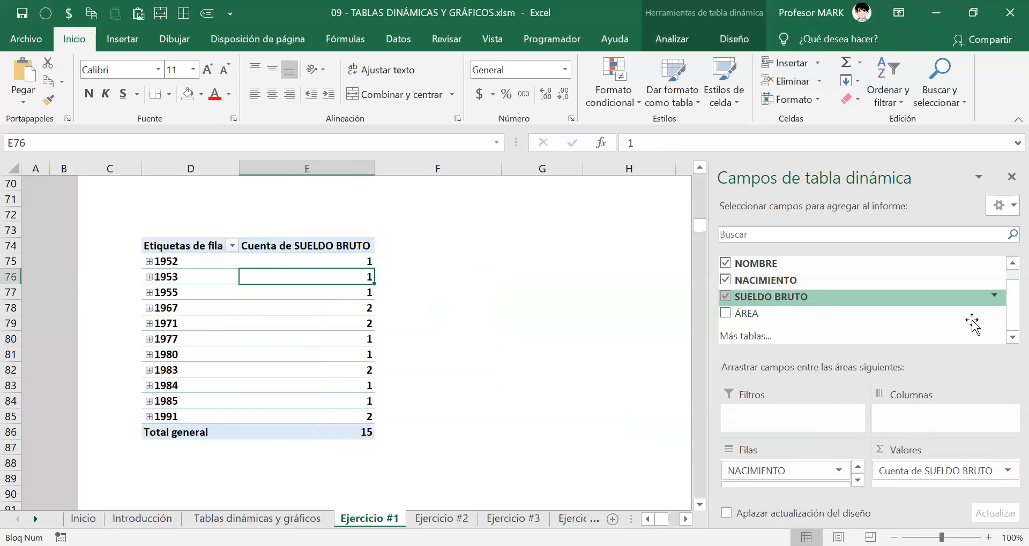
Replace SUELDO BRUTO with RUN in the Values area and check which summary function it uses
drag(969, 471, 870, 296)
scroll(847, 284, up, 1)
drag(741, 262, 921, 483)
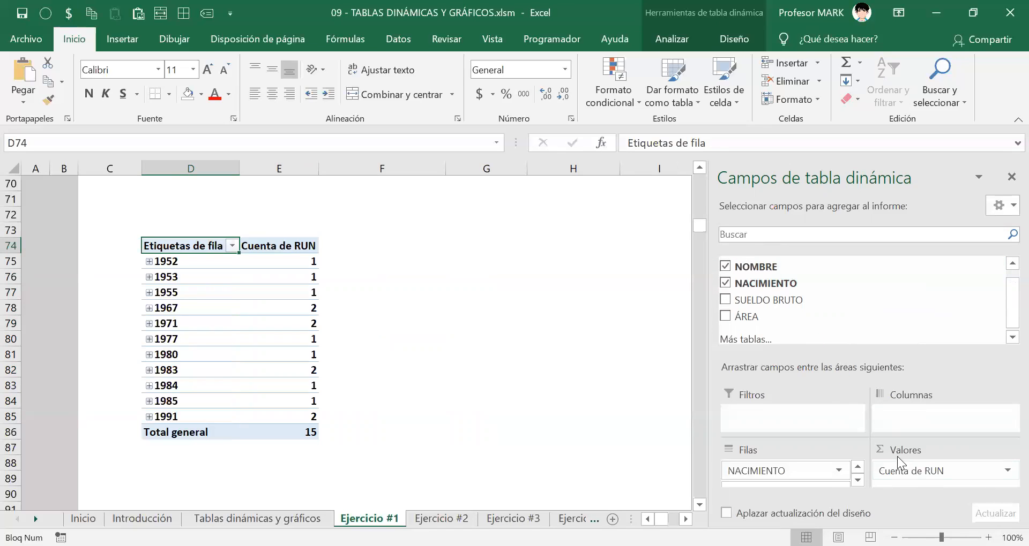
click(293, 263)
click(304, 323)
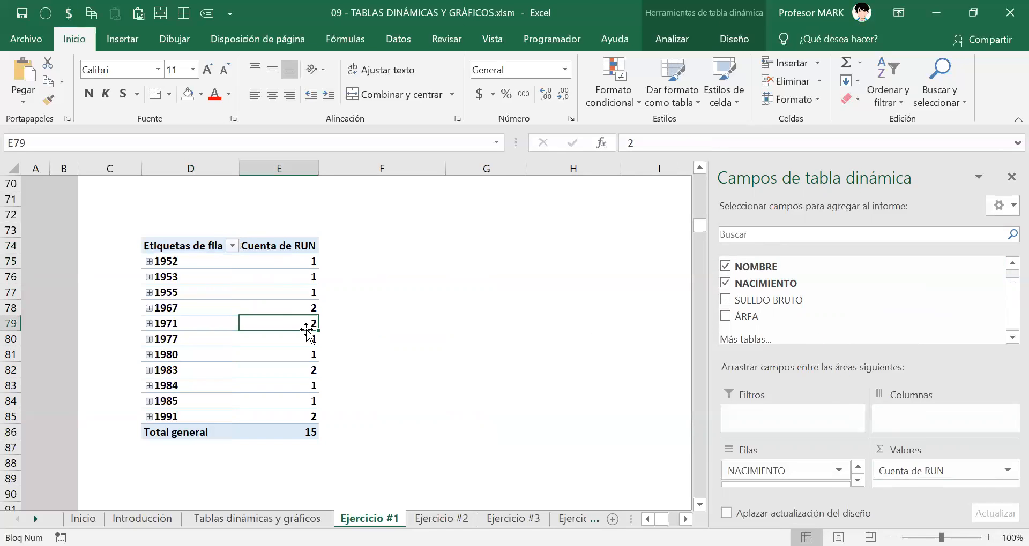
right_click(305, 326)
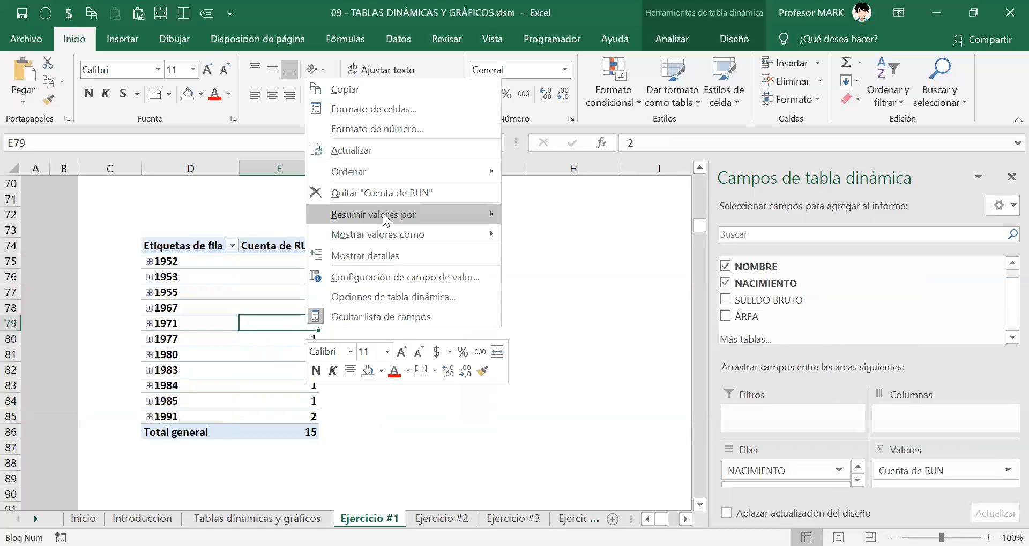
mouse_move(383, 214)
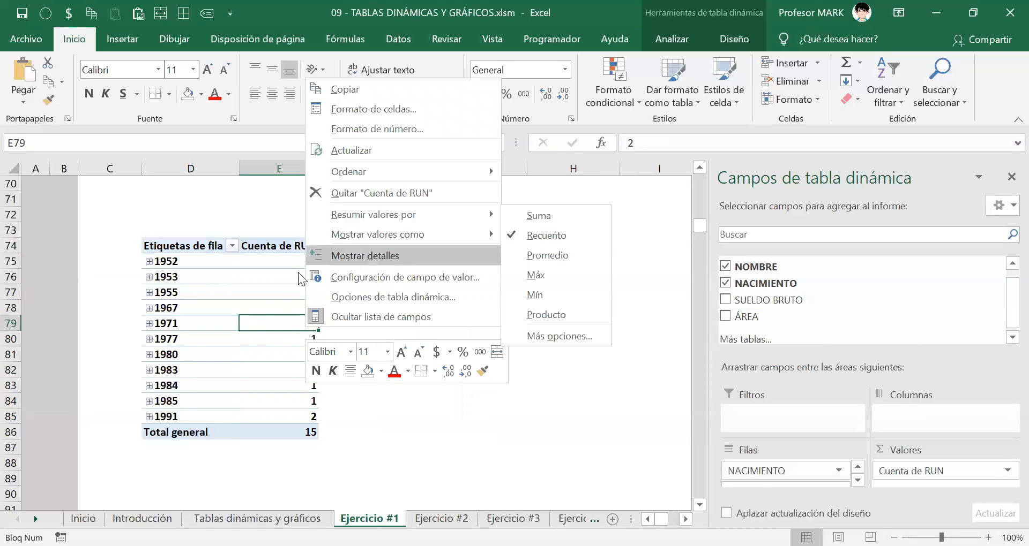
Try ÁREA as the counted field in place of RUN and restore the NACIMIENTO count in the Values area
drag(946, 471, 921, 471)
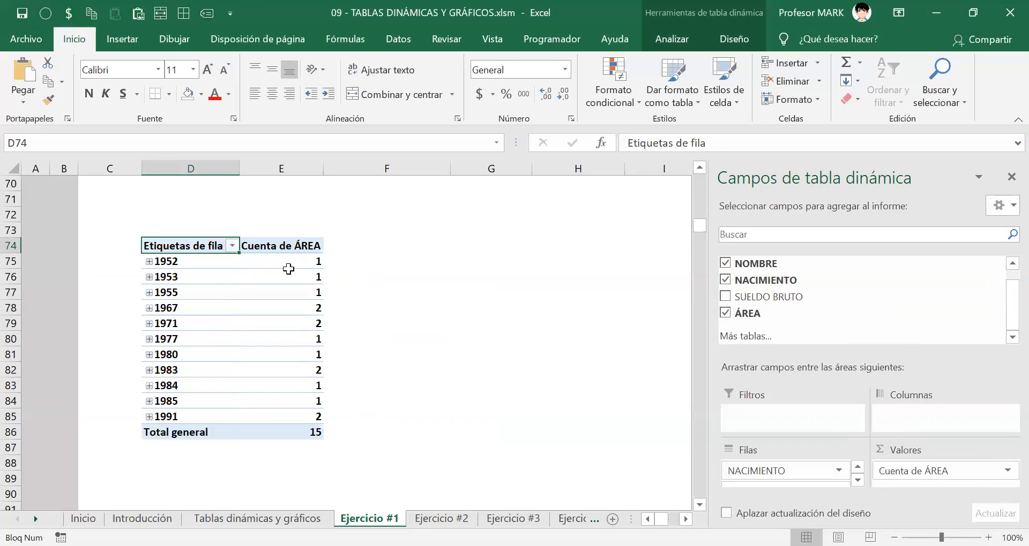
right_click(288, 270)
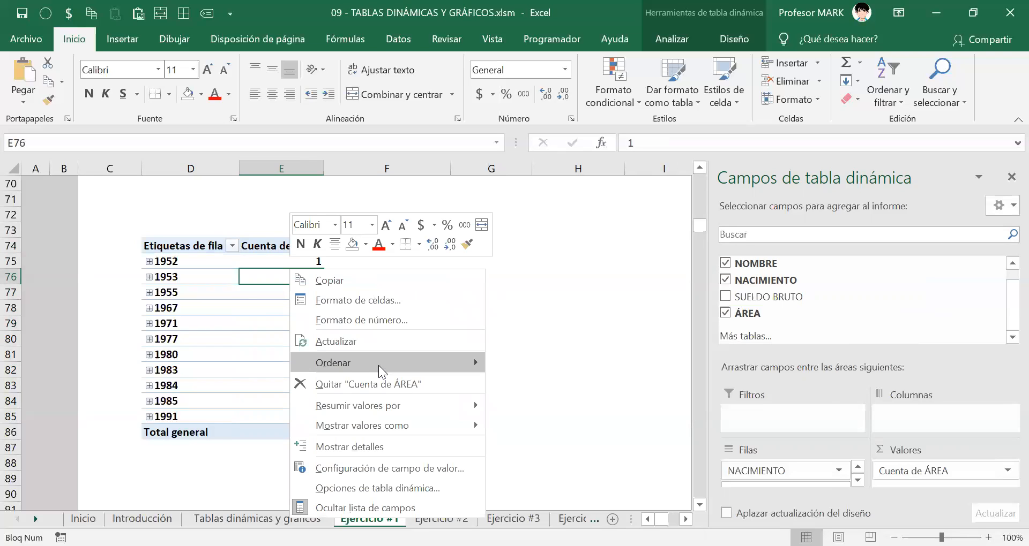
click(202, 317)
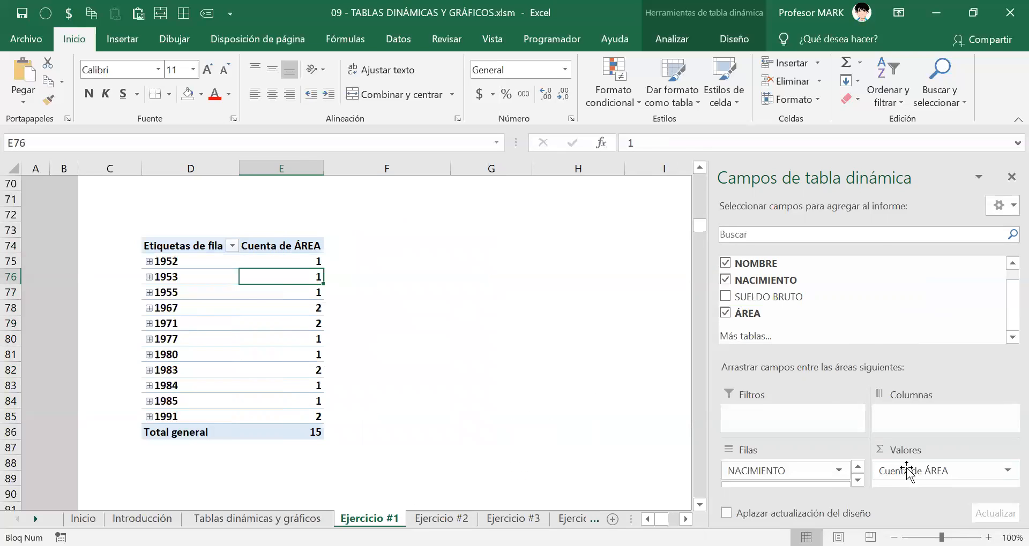
drag(803, 280, 925, 444)
click(288, 318)
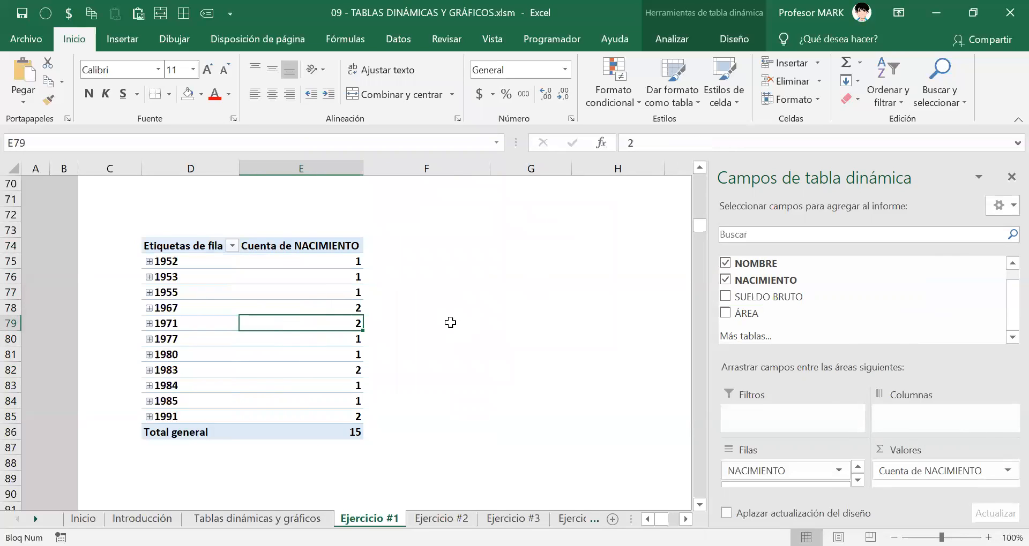
Apply the custom number format 0" [trab.]" to the birth-year counts and grand total in E75:E86
scroll(455, 318, up, 13)
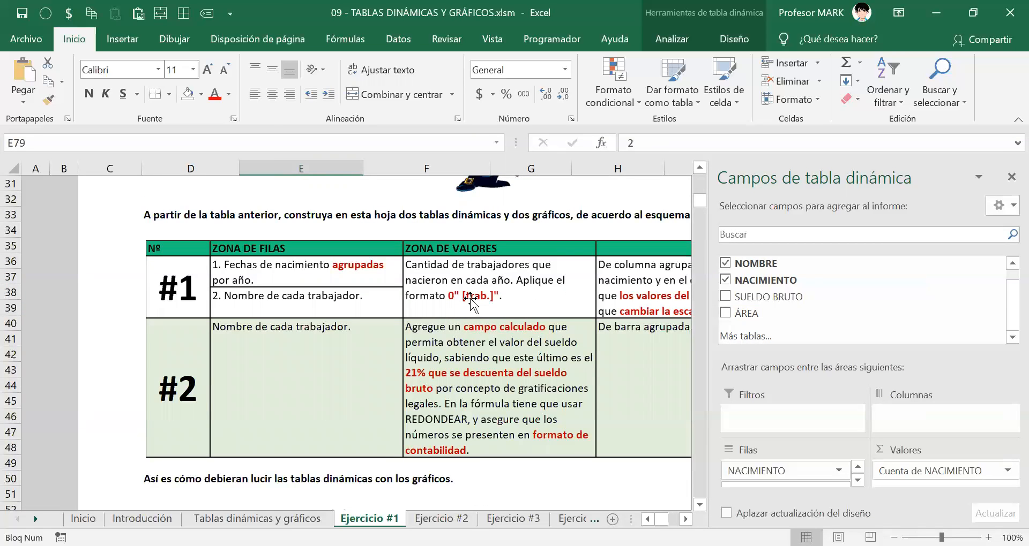
scroll(494, 333, down, 12)
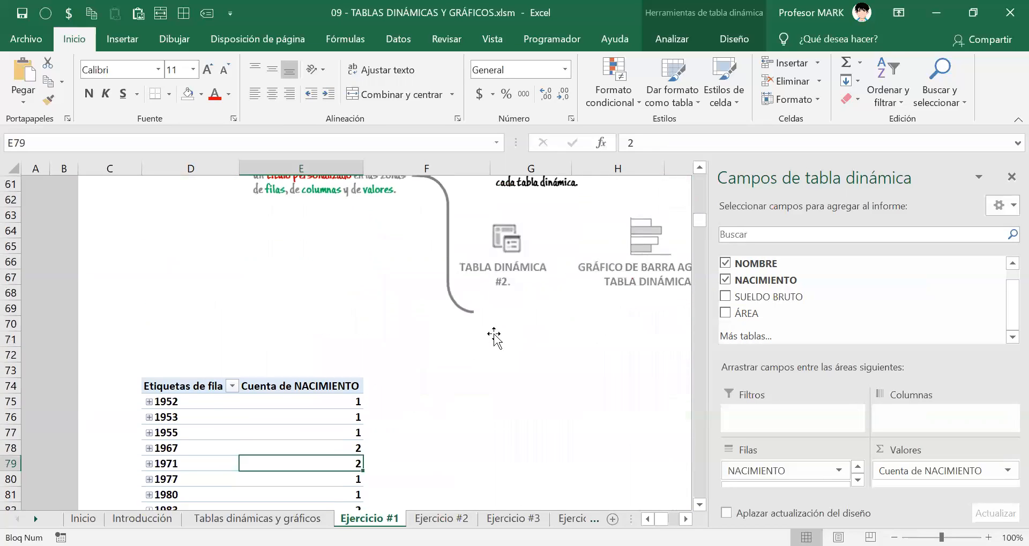
scroll(408, 358, down, 1)
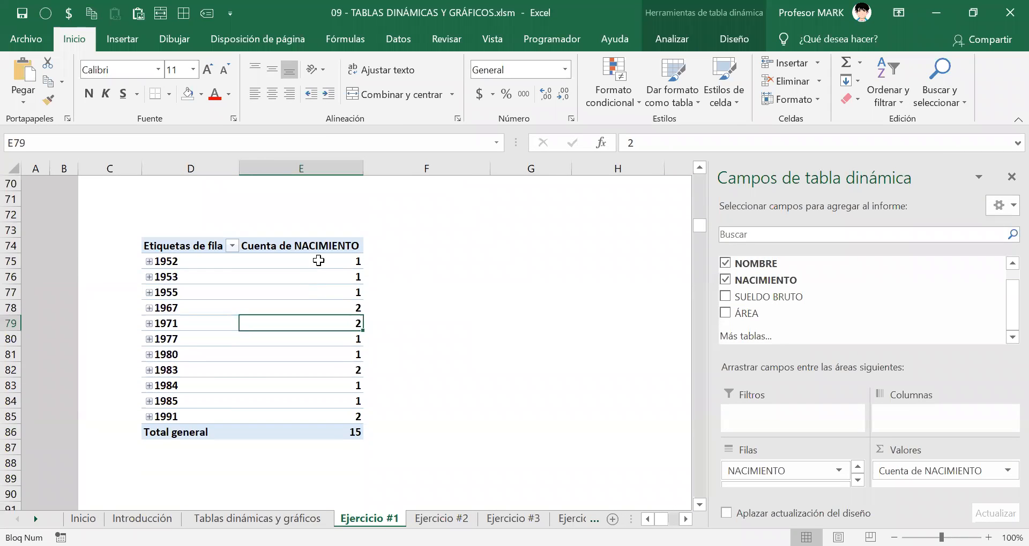
drag(327, 261, 328, 432)
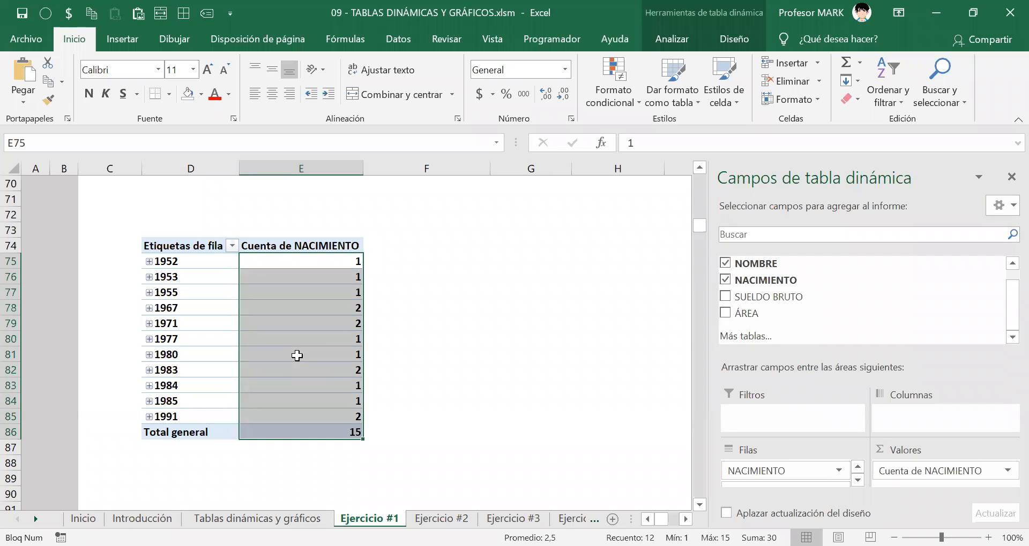
key(ctrl+1)
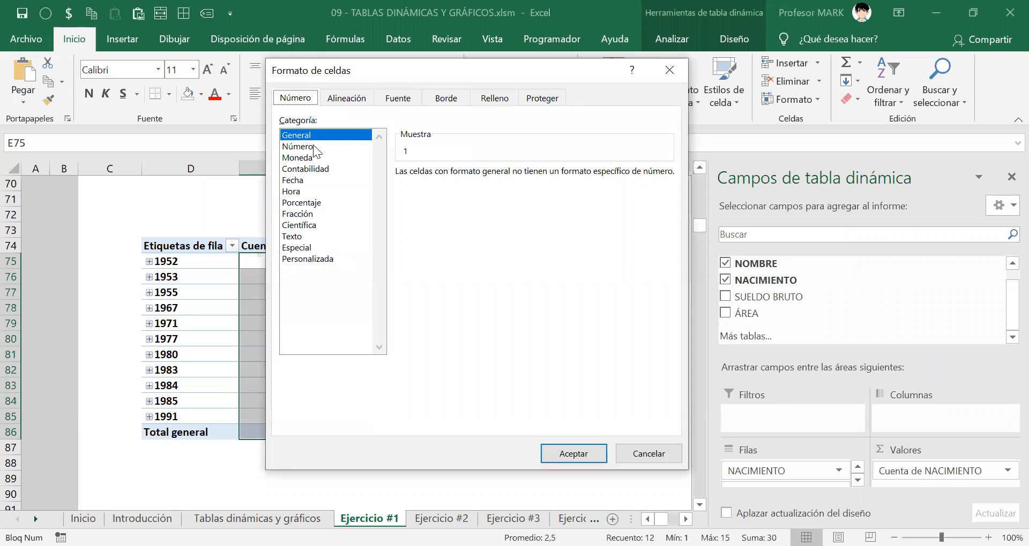
click(328, 260)
drag(426, 188, 304, 192)
text(0" [trab.]")
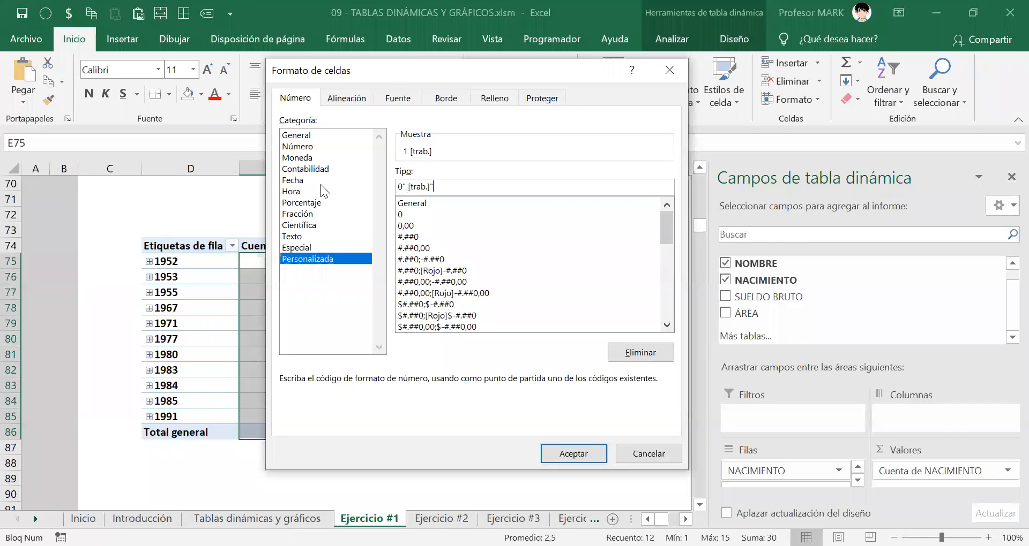
click(583, 452)
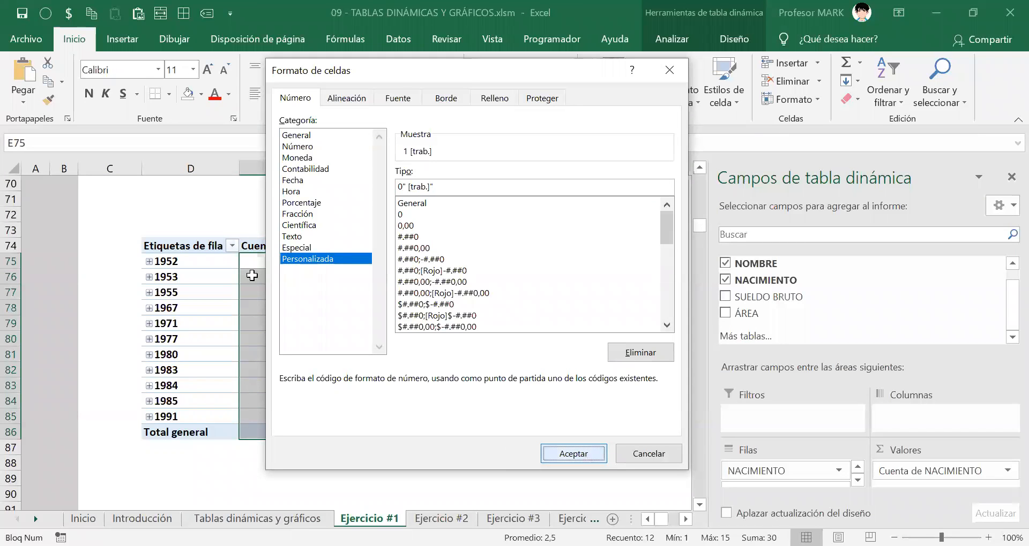
click(263, 293)
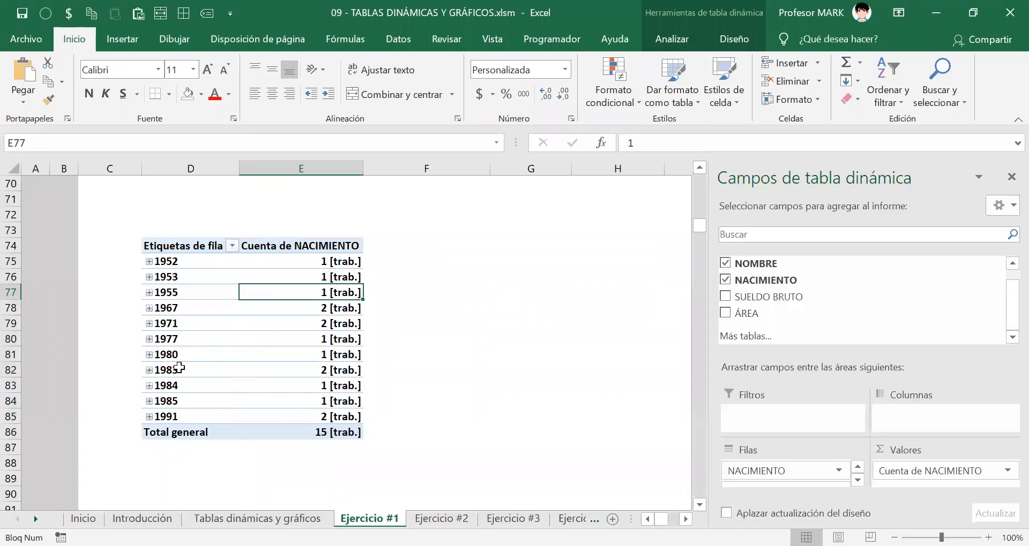
Check the 1967 group's formatted worker count and save the workbook
click(180, 309)
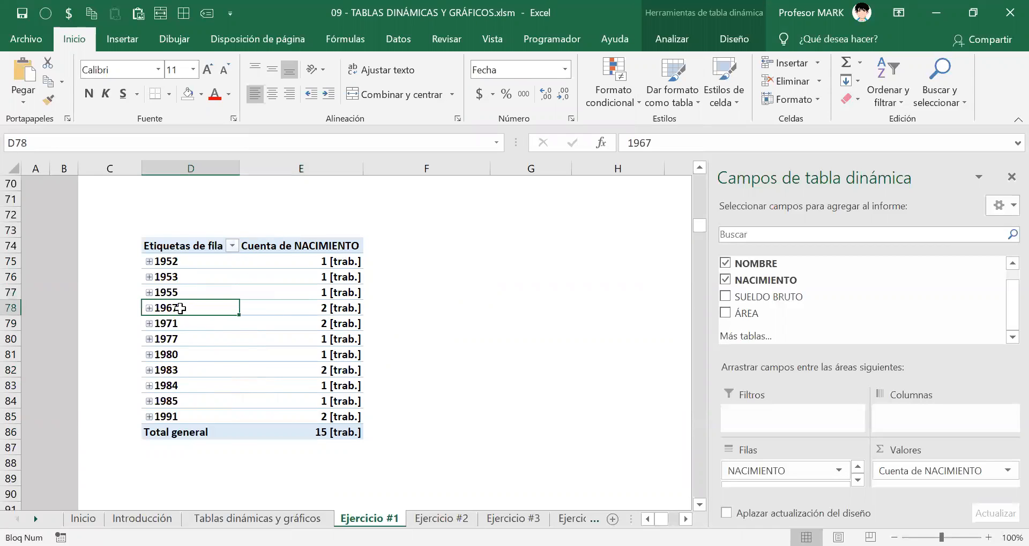
click(326, 310)
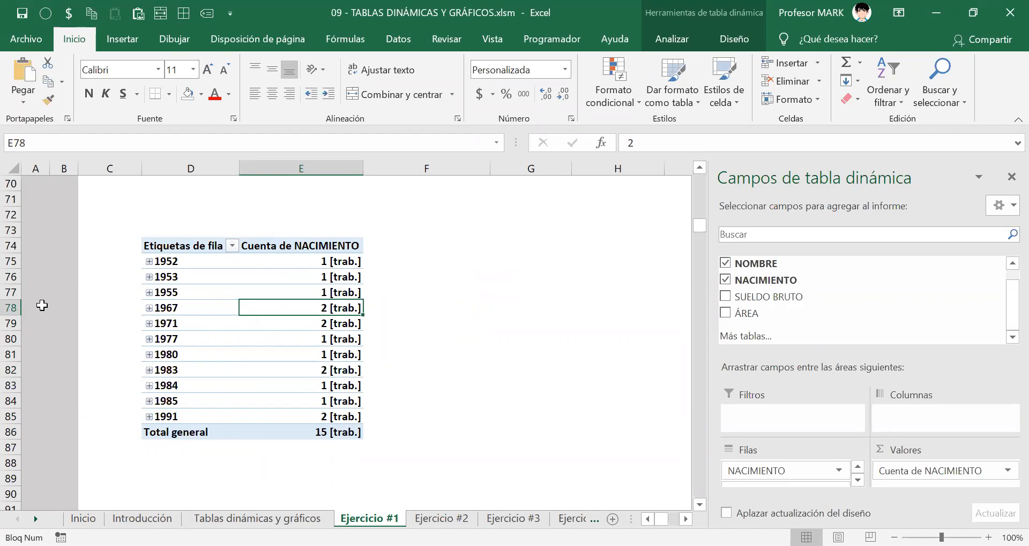
key(ctrl+s)
key(alt+Tab)
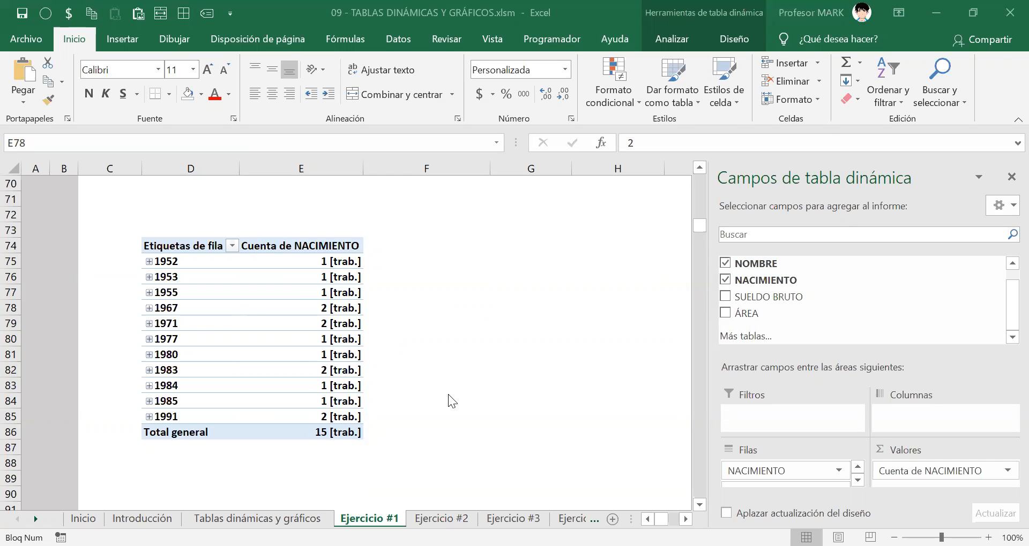
Make more room for the worksheet beside the pivot field list and review the GRÁFICO requirements for tables #1 and #2 in the exercise scheme
click(327, 324)
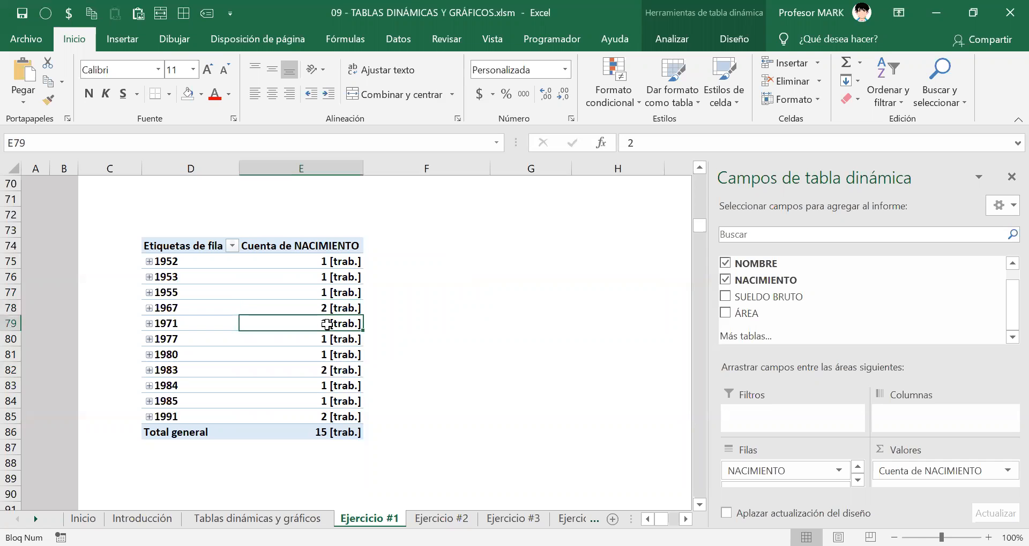
scroll(444, 330, up, 8)
scroll(436, 337, up, 6)
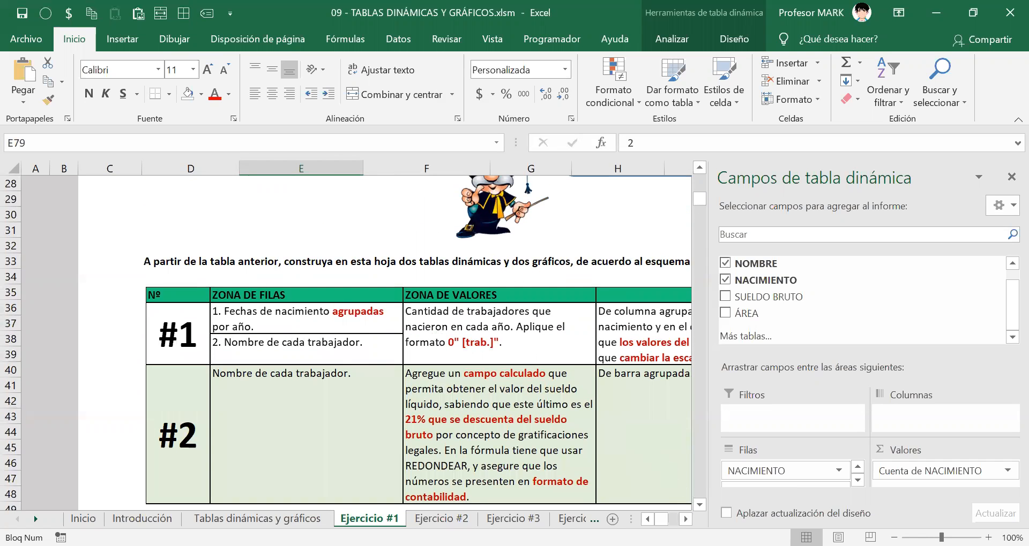
scroll(683, 211, right, 6)
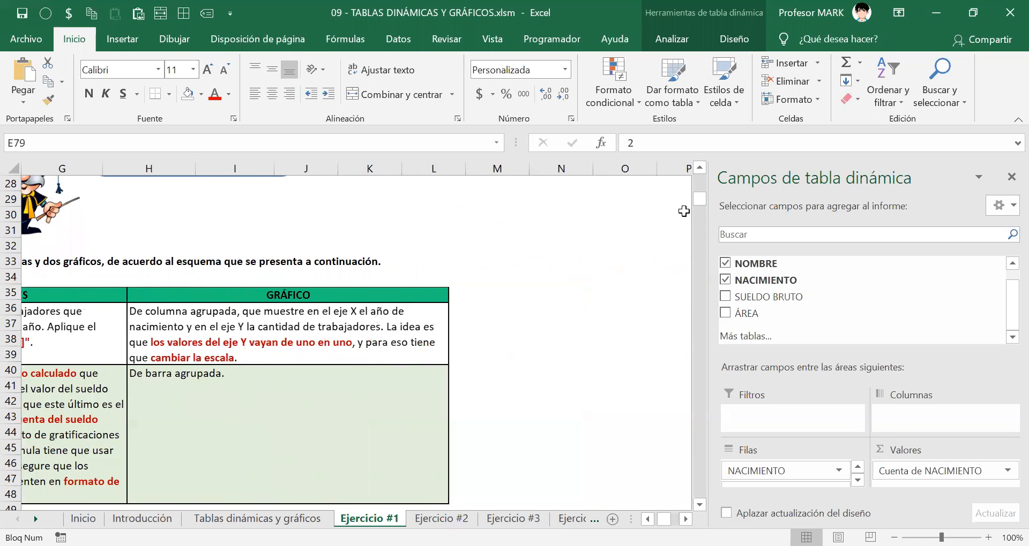
drag(708, 223, 832, 225)
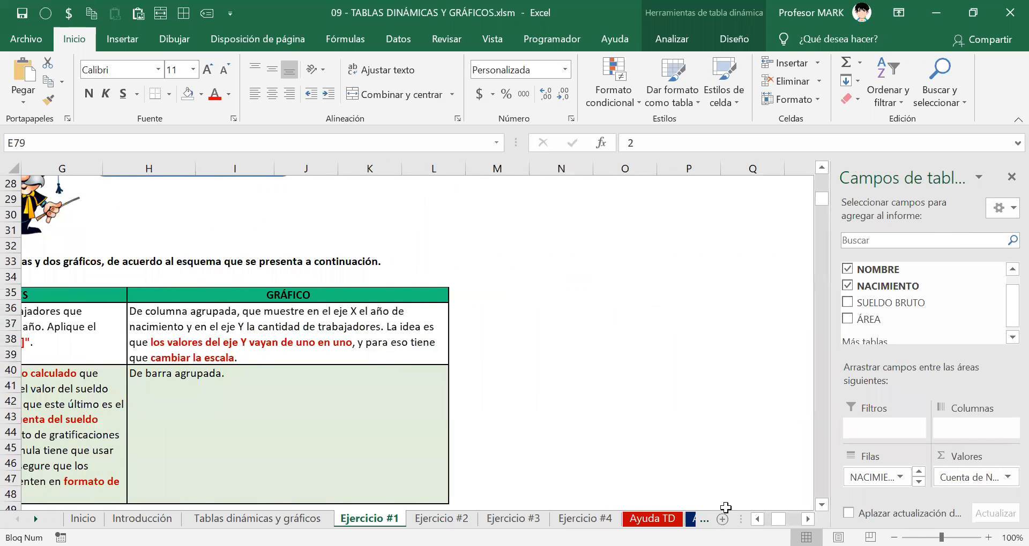
drag(741, 519, 592, 519)
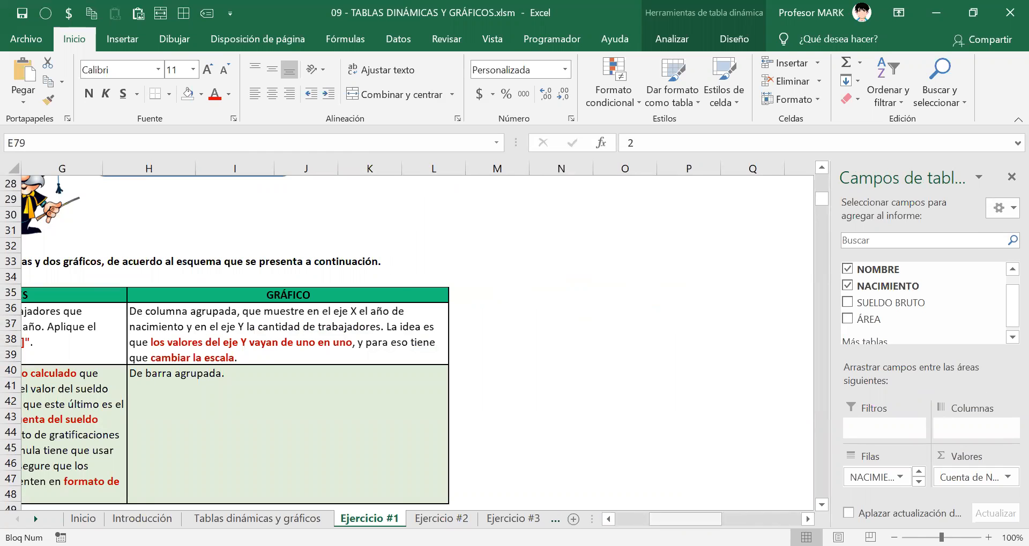
mouse_move(685, 519)
mouse_down()
mouse_move(652, 519)
mouse_move(674, 519)
mouse_up()
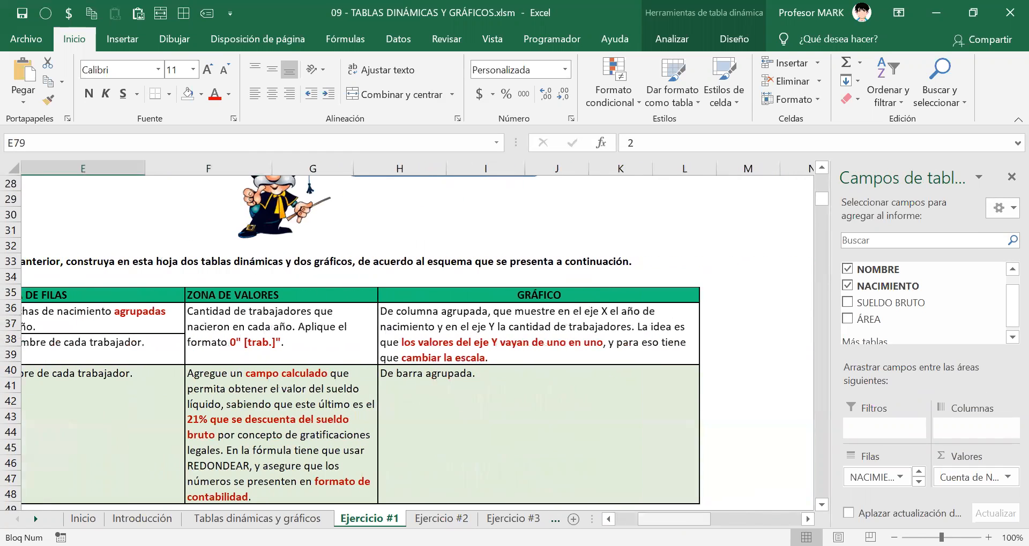
click(450, 331)
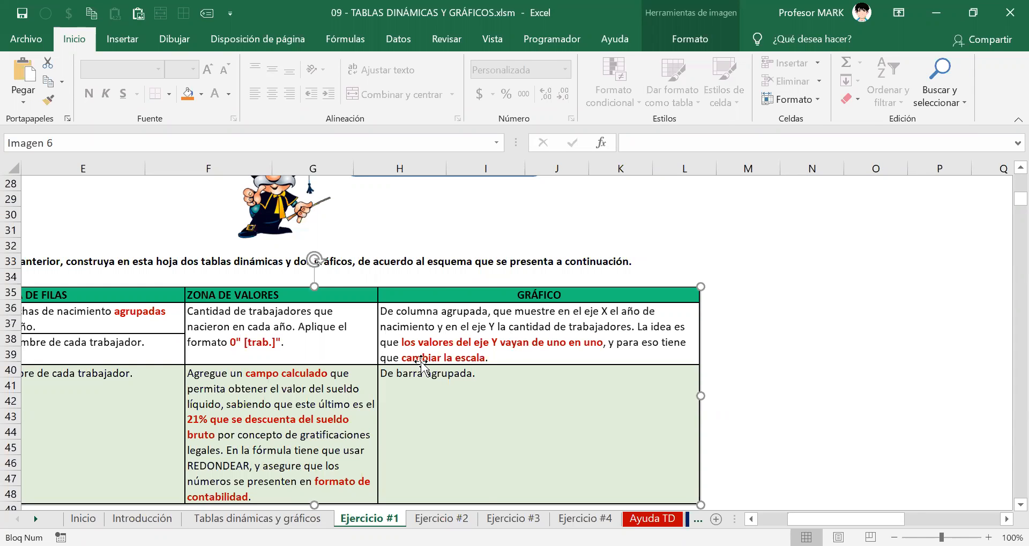
Find the birth-year pivot table below the exercise instructions on the Ejercicio #1 sheet and select one of its count cells
scroll(415, 358, down, 10)
scroll(374, 329, down, 1)
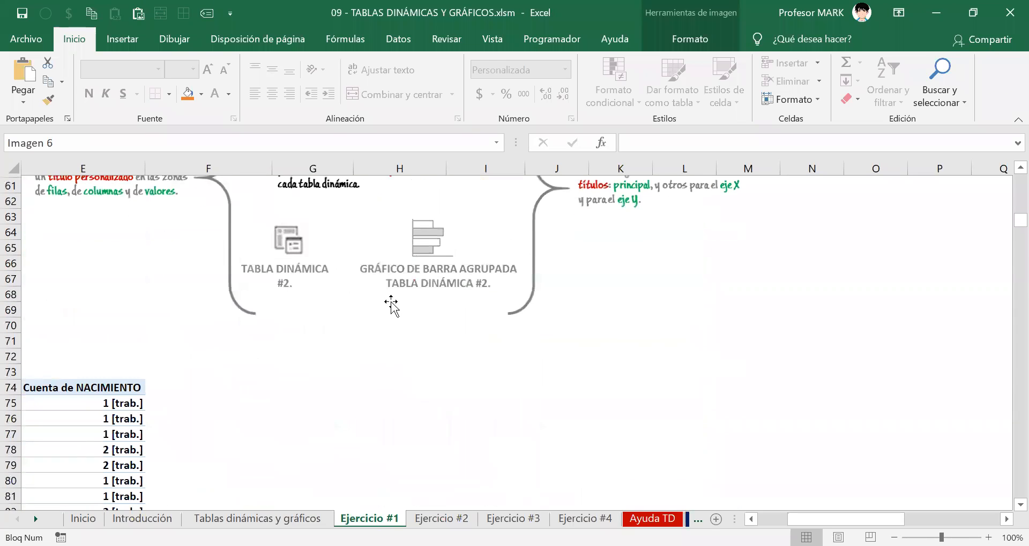
drag(839, 519, 804, 519)
scroll(369, 259, down, 3)
click(205, 329)
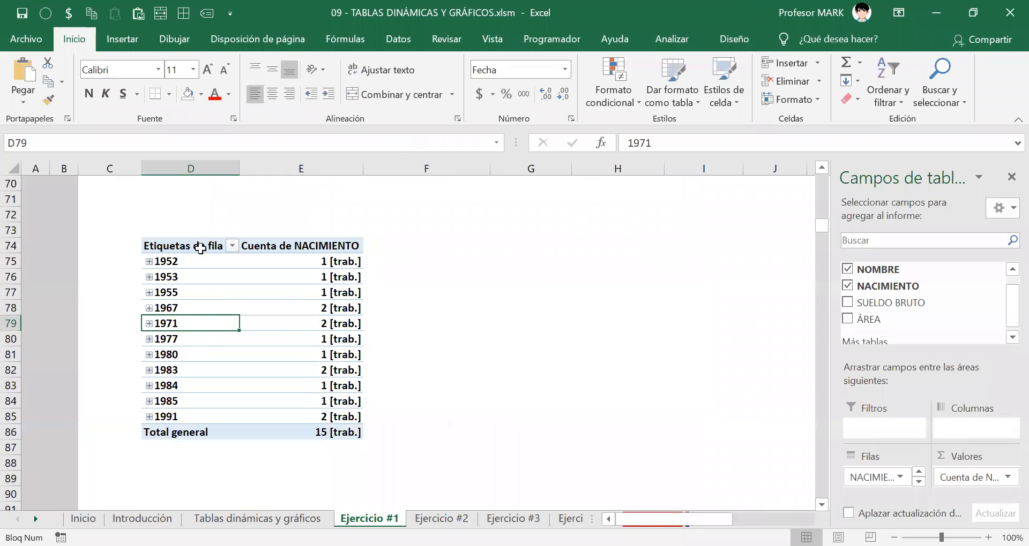
click(295, 289)
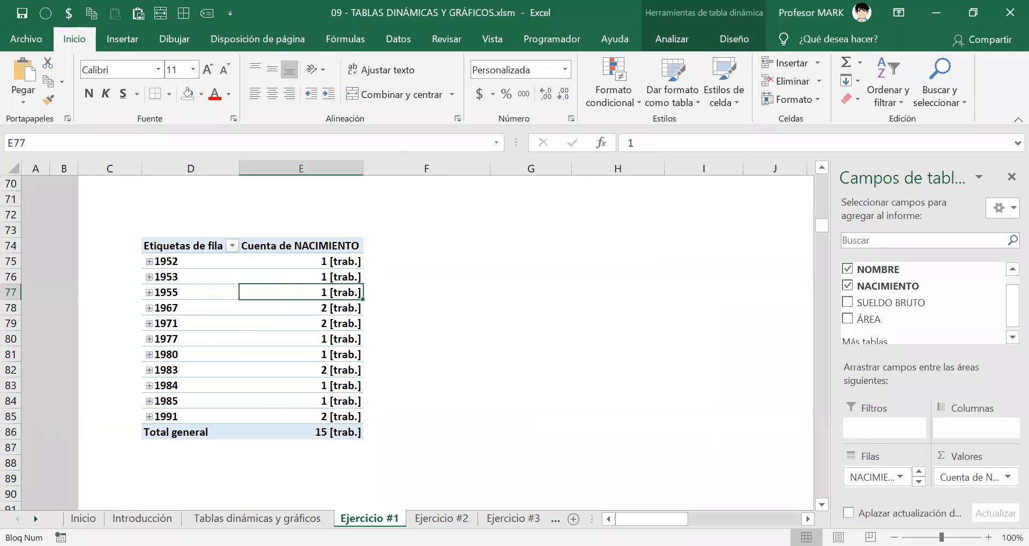
Review the instructions for inserting a chart from a pivot table on the Tablas dinámicas y gráficos sheet
click(257, 519)
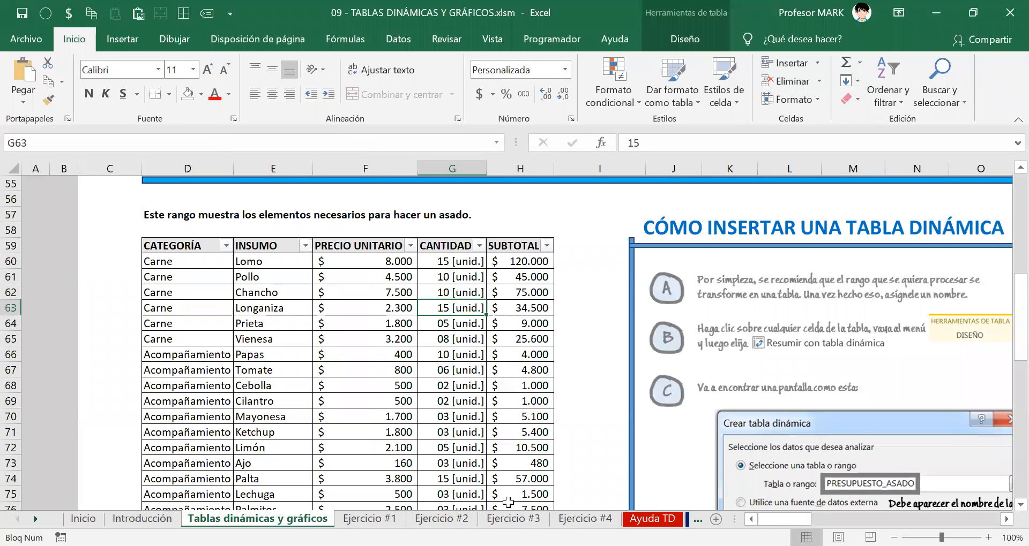
drag(777, 513, 883, 492)
click(296, 313)
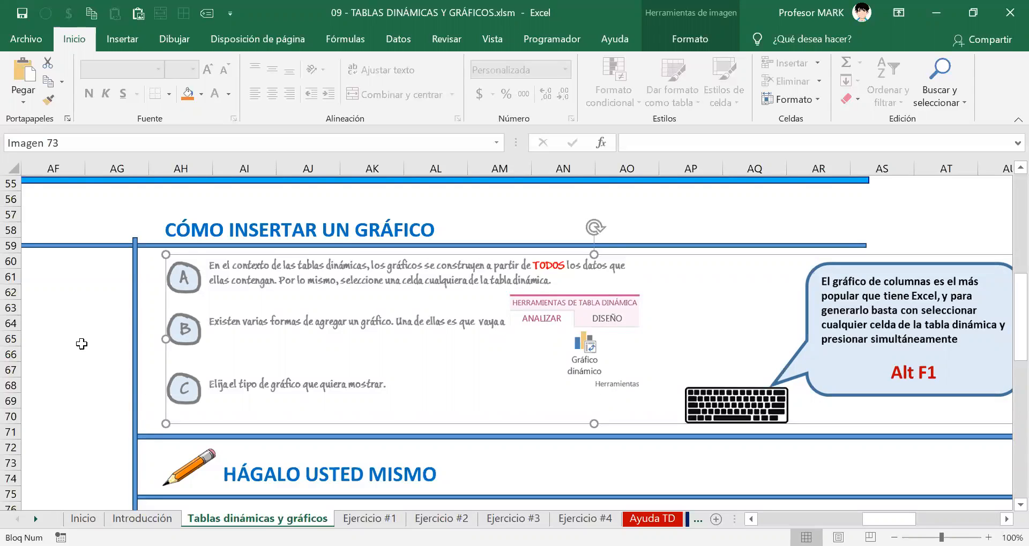
click(80, 348)
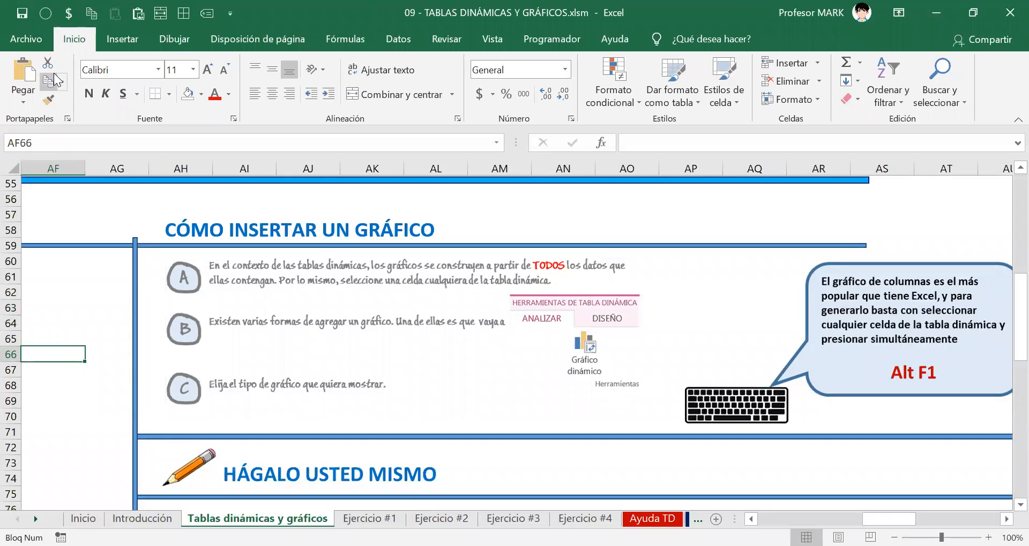
click(140, 40)
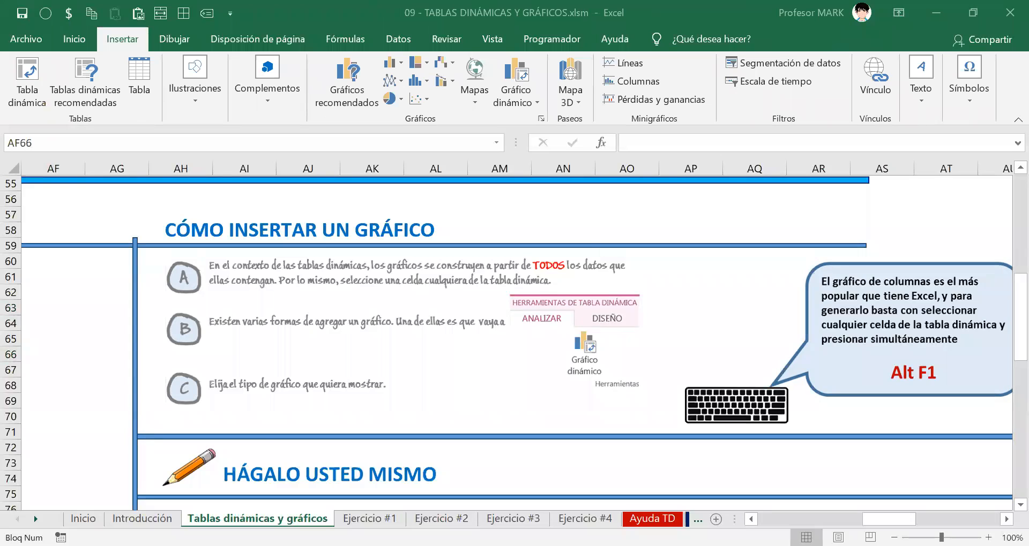
Return to the Ejercicio #1 sheet and display the analysis tools of the birth-year pivot table
key(ctrl+Page_Down)
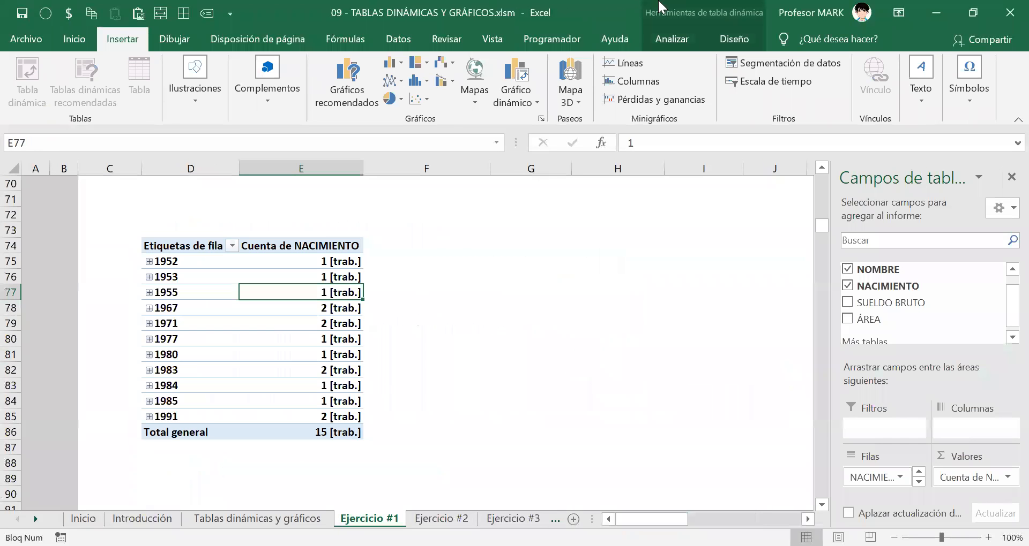
click(706, 39)
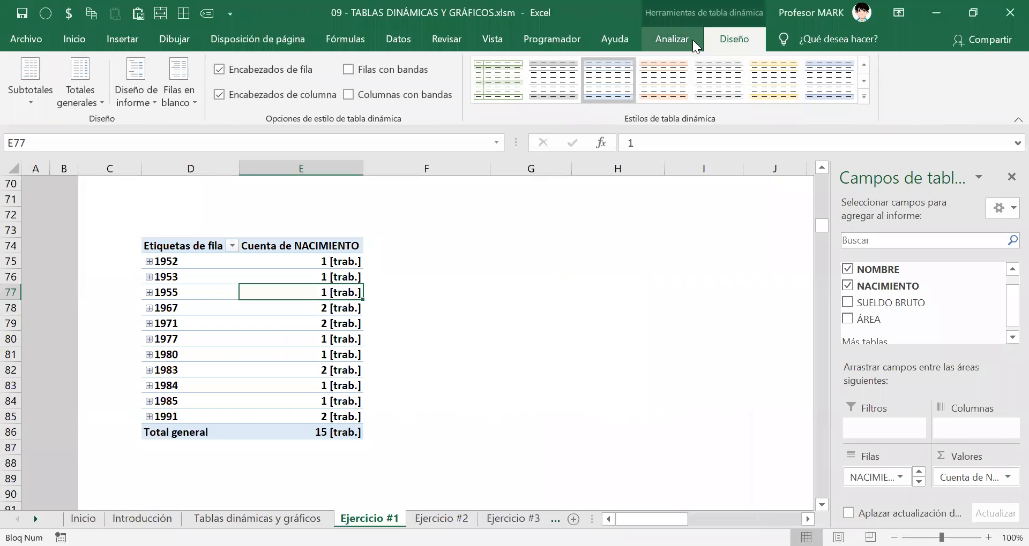
click(693, 40)
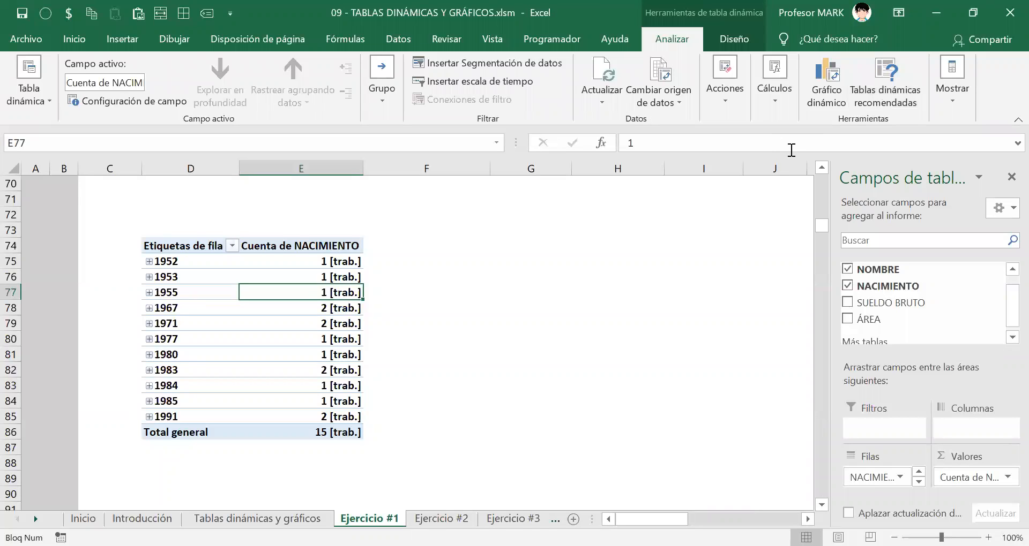
click(224, 308)
click(293, 370)
click(194, 308)
click(277, 277)
click(187, 264)
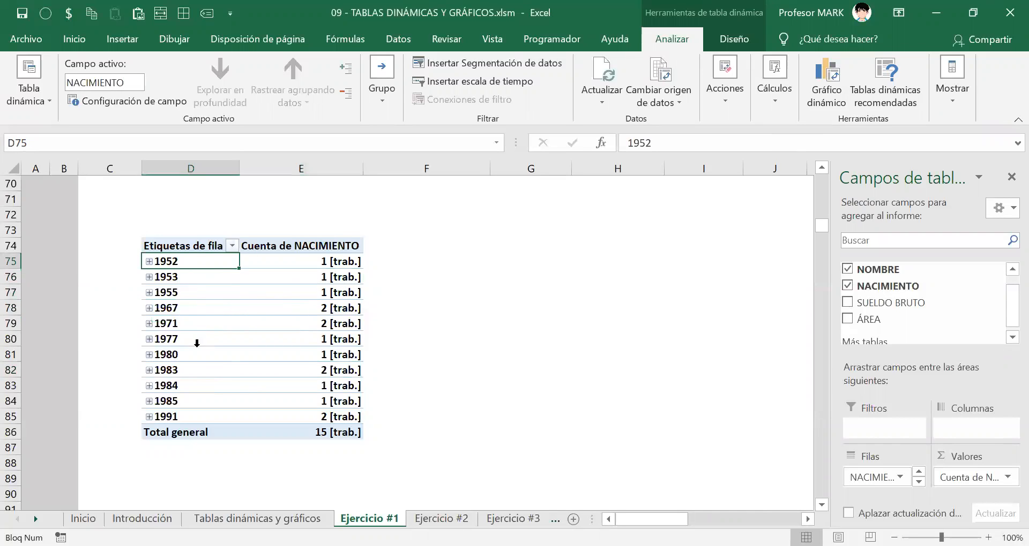
drag(185, 293, 184, 402)
drag(321, 277, 321, 383)
click(249, 317)
Insert a default clustered column pivot chart from the birth-year pivot table, starting from its 1967 row label
click(191, 301)
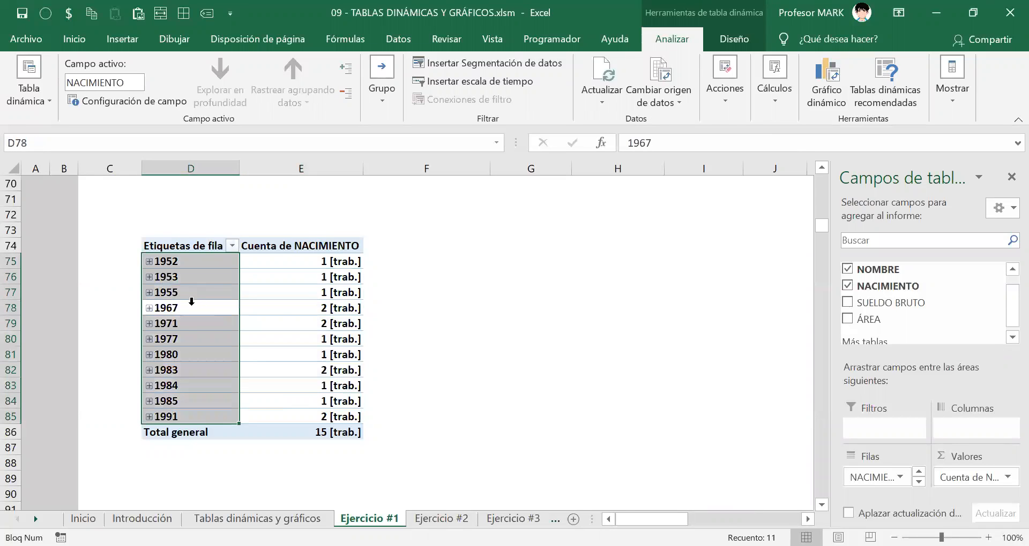
click(191, 301)
click(192, 306)
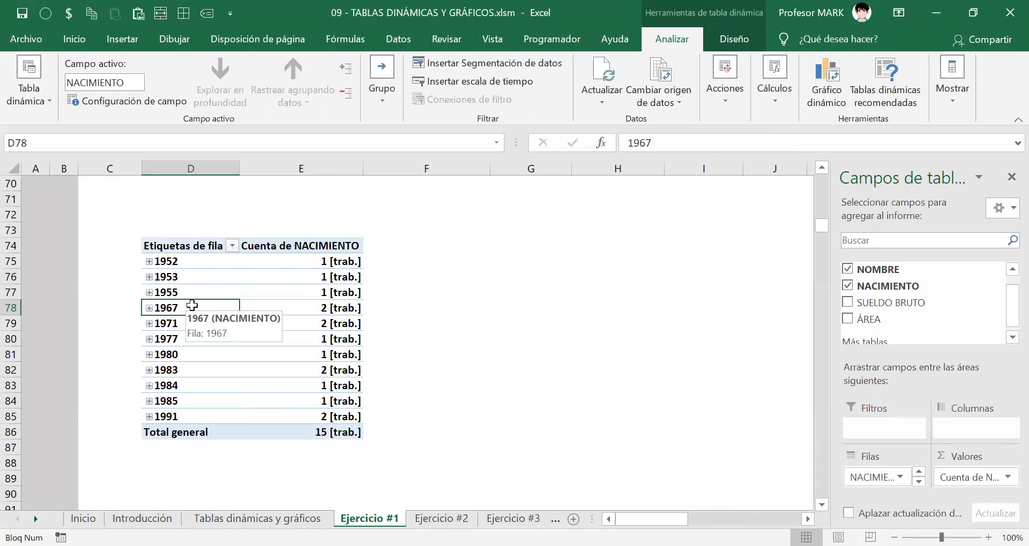
key(alt+F1)
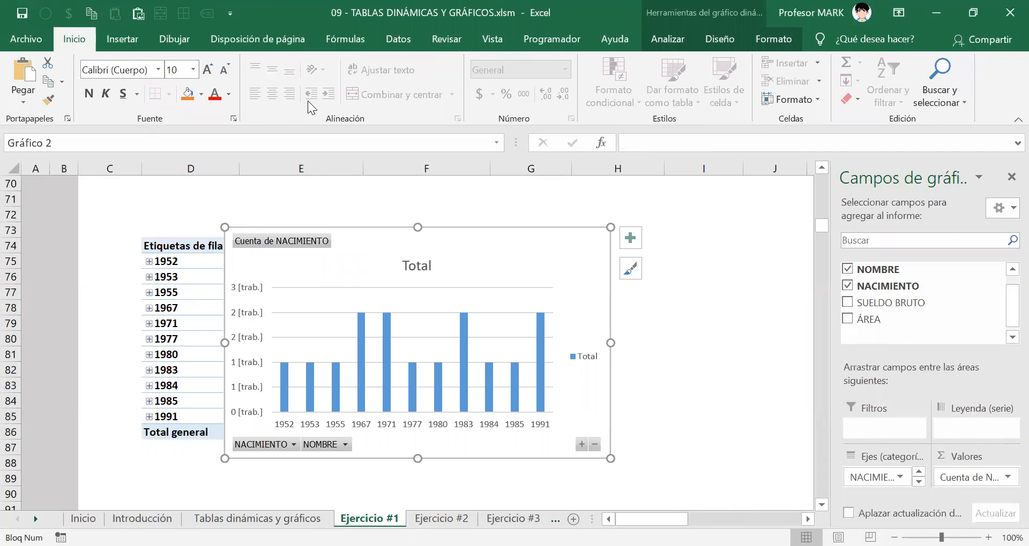
key(ctrl+shift+3)
mouse_move(621, 302)
mouse_down()
mouse_move(633, 241)
mouse_move(646, 301)
mouse_up()
drag(612, 293, 646, 276)
mouse_move(653, 239)
mouse_down()
mouse_move(655, 301)
mouse_move(673, 294)
mouse_up()
drag(658, 264, 688, 263)
drag(736, 239, 735, 291)
mouse_move(728, 261)
mouse_down()
mouse_move(762, 256)
mouse_move(760, 232)
mouse_move(783, 230)
mouse_move(790, 283)
mouse_move(824, 273)
mouse_up()
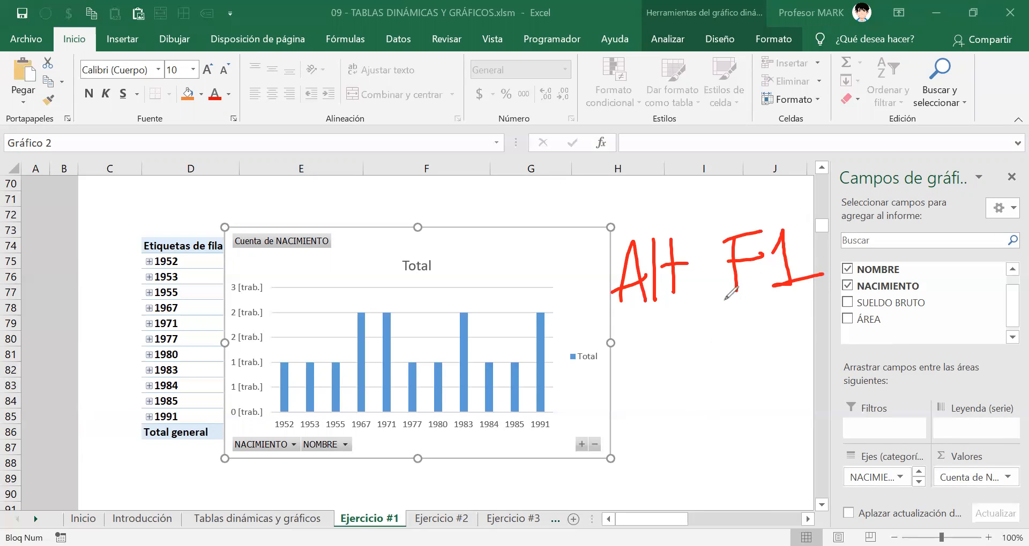
drag(713, 258, 800, 213)
drag(721, 267, 809, 229)
mouse_move(763, 256)
mouse_down()
mouse_move(814, 260)
mouse_move(761, 241)
mouse_move(772, 273)
mouse_up()
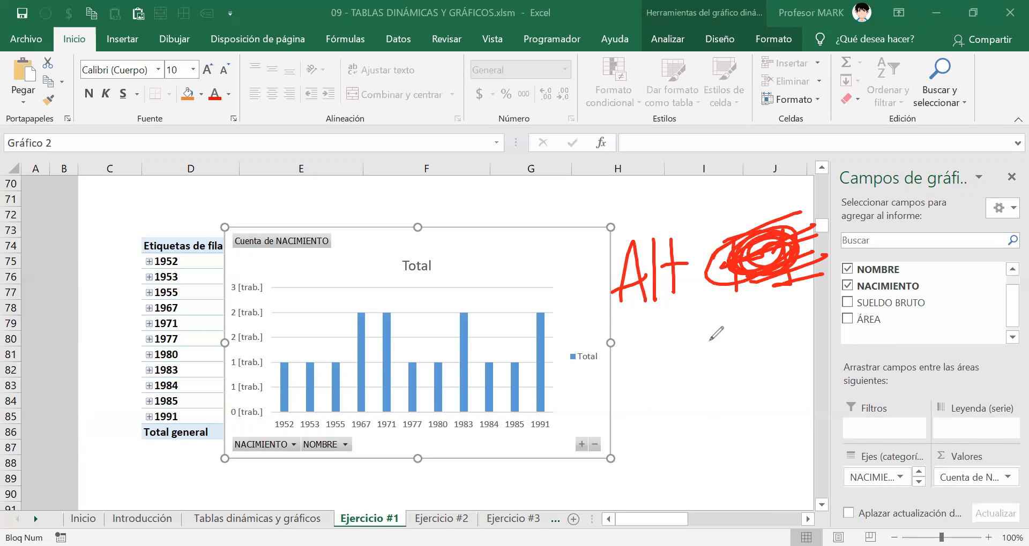
mouse_move(653, 316)
mouse_down()
mouse_move(650, 354)
mouse_move(670, 309)
mouse_up()
drag(666, 353, 695, 347)
mouse_move(609, 342)
mouse_down()
mouse_move(638, 335)
mouse_move(621, 356)
mouse_up()
mouse_move(618, 421)
mouse_down()
mouse_move(653, 411)
mouse_move(642, 446)
mouse_up()
drag(674, 390, 676, 431)
mouse_move(660, 407)
mouse_down()
mouse_move(691, 398)
mouse_move(696, 374)
mouse_up()
mouse_move(694, 421)
mouse_down()
mouse_move(703, 403)
mouse_move(706, 431)
mouse_up()
drag(699, 431, 725, 425)
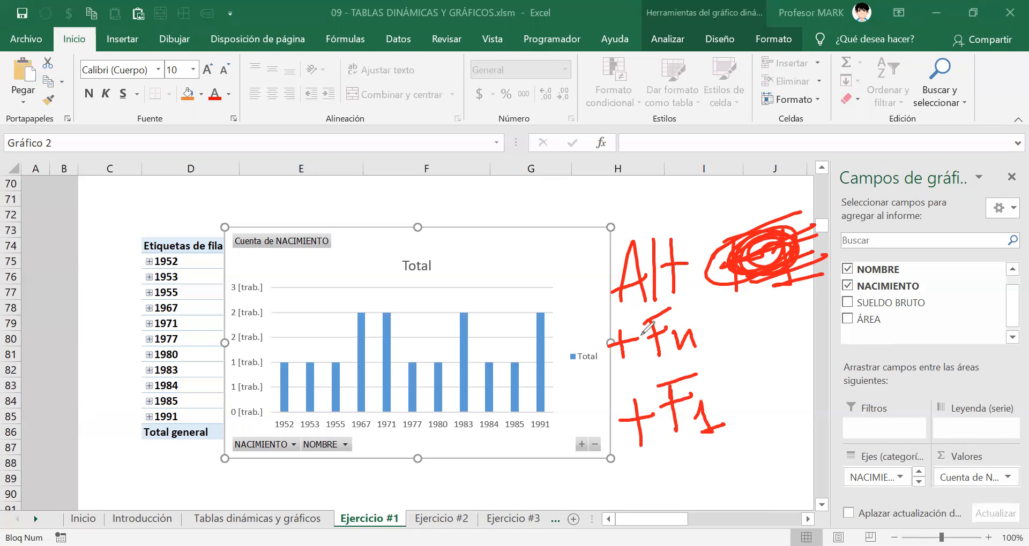
drag(657, 302, 635, 338)
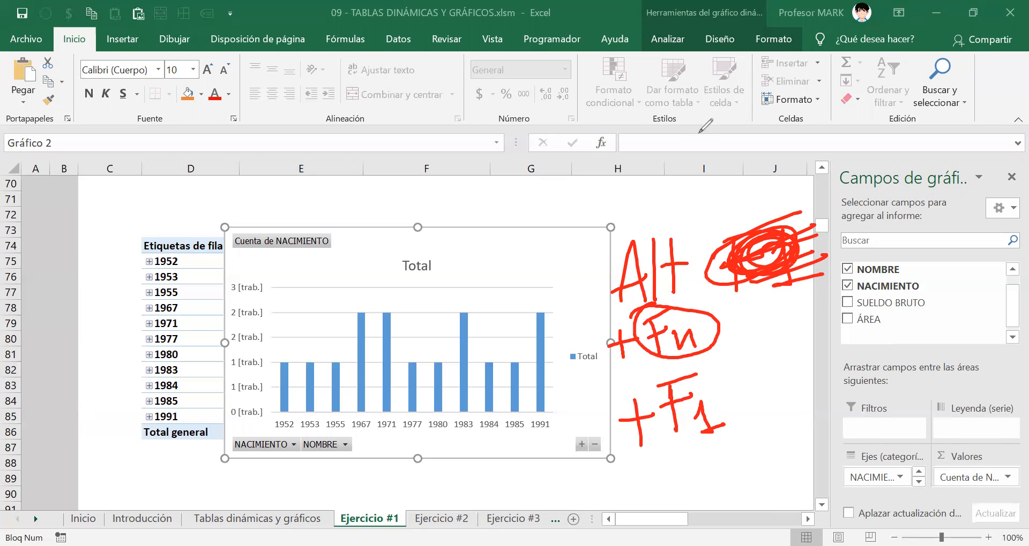
key(Escape)
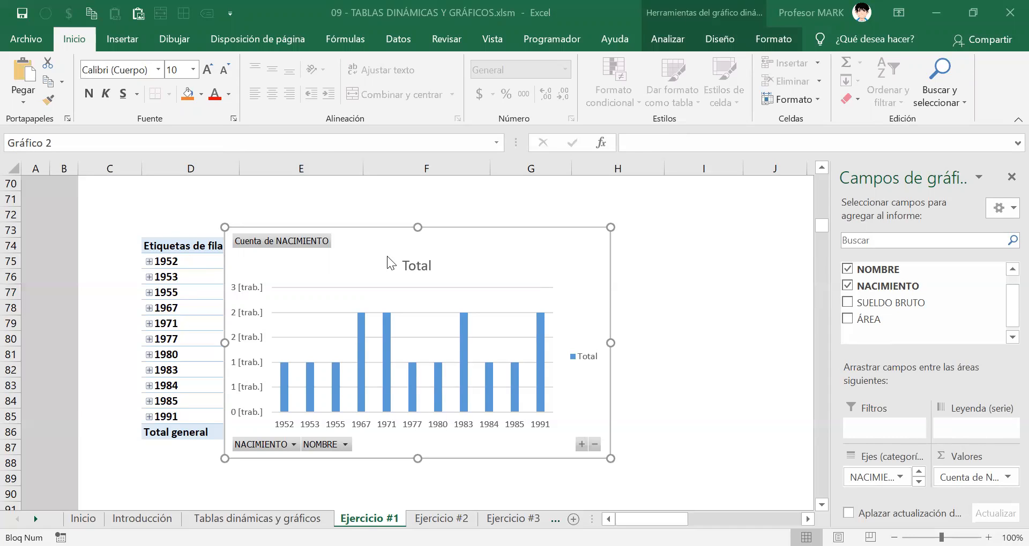
Move the pivot chart directly below the birth-year pivot table, starting around row 88 near the table's first column
drag(367, 263, 582, 255)
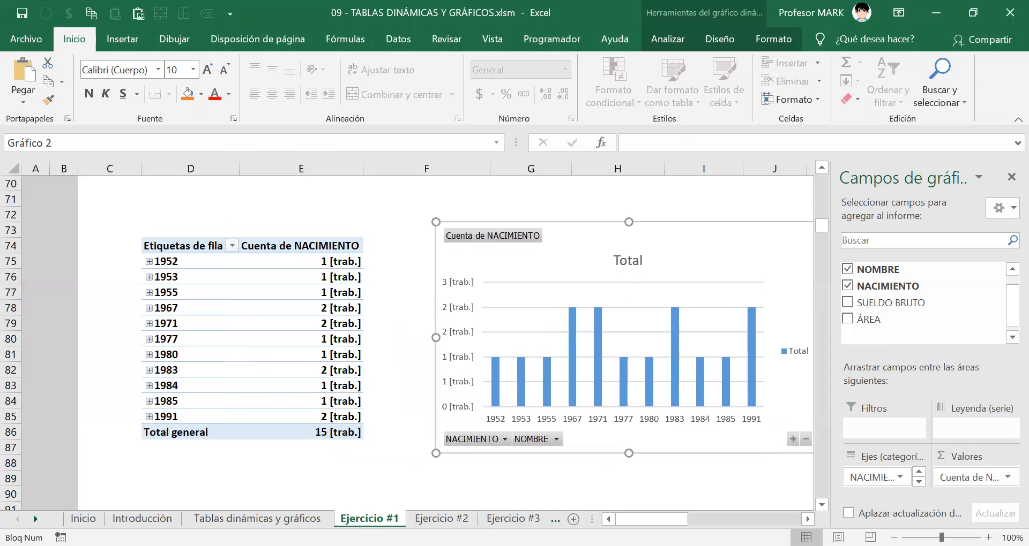
click(807, 519)
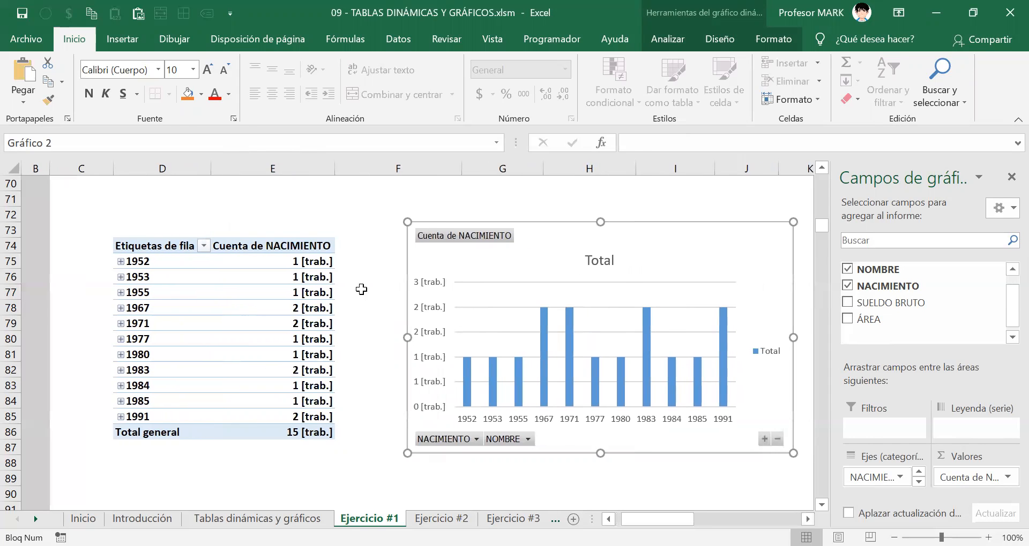
scroll(530, 295, down, 1)
drag(531, 215, 308, 357)
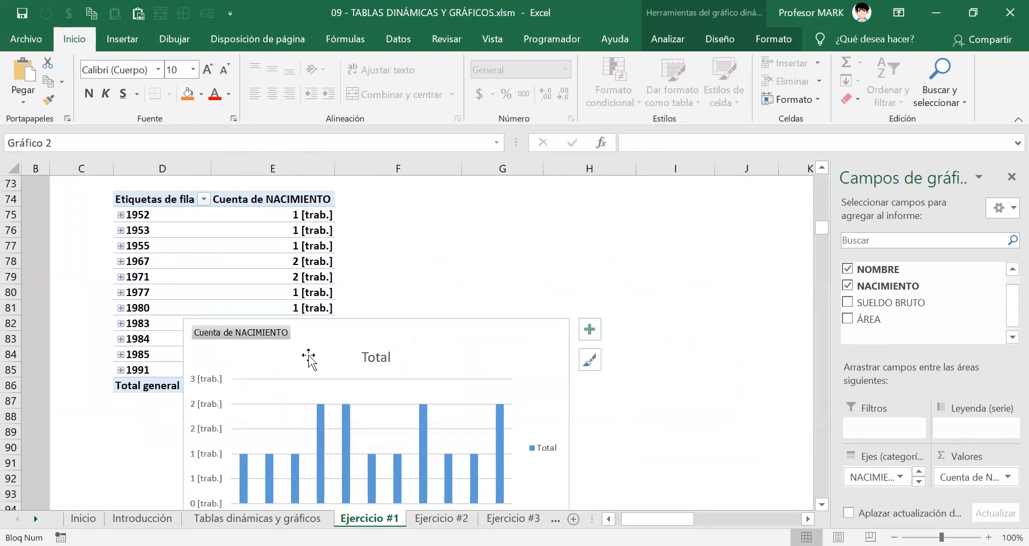
scroll(302, 316, down, 3)
drag(310, 190, 234, 275)
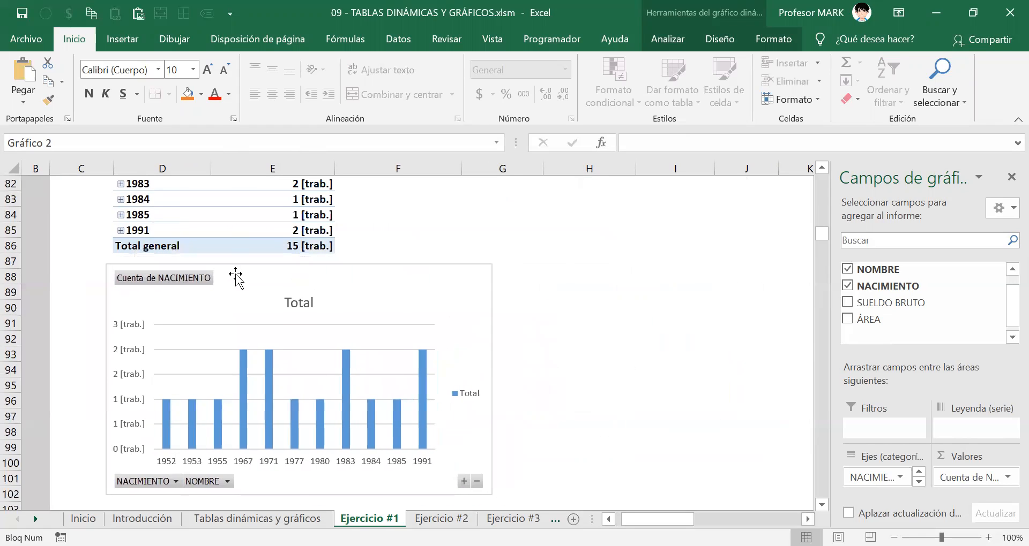
scroll(596, 370, down, 1)
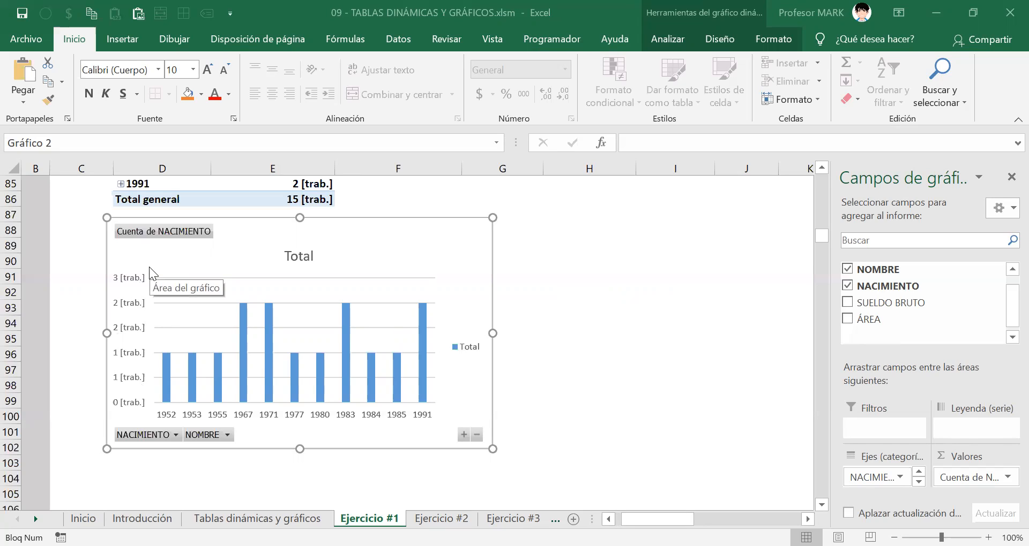
Examine the pivot chart's vertical axis and title alongside the years and worker counts in the source pivot table
click(126, 386)
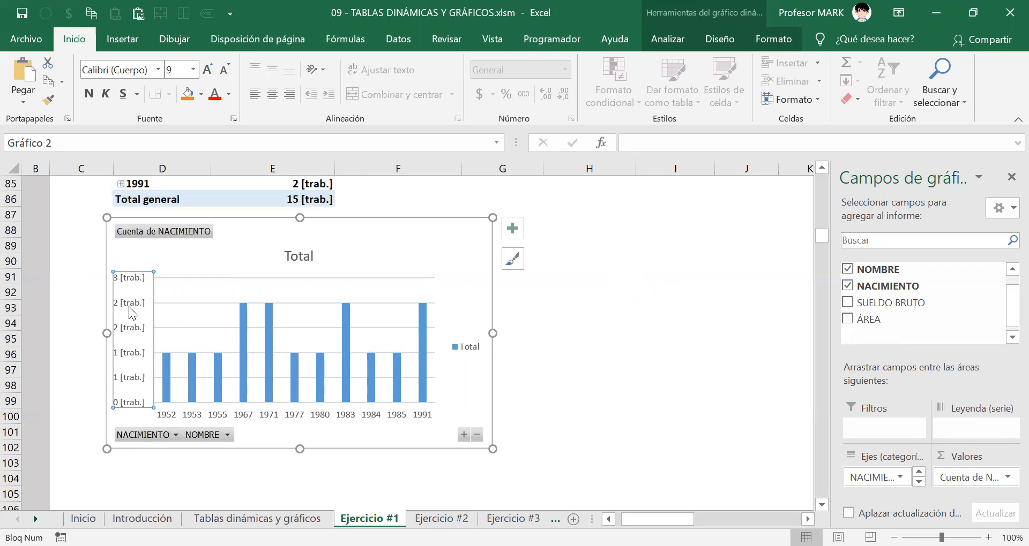
click(126, 291)
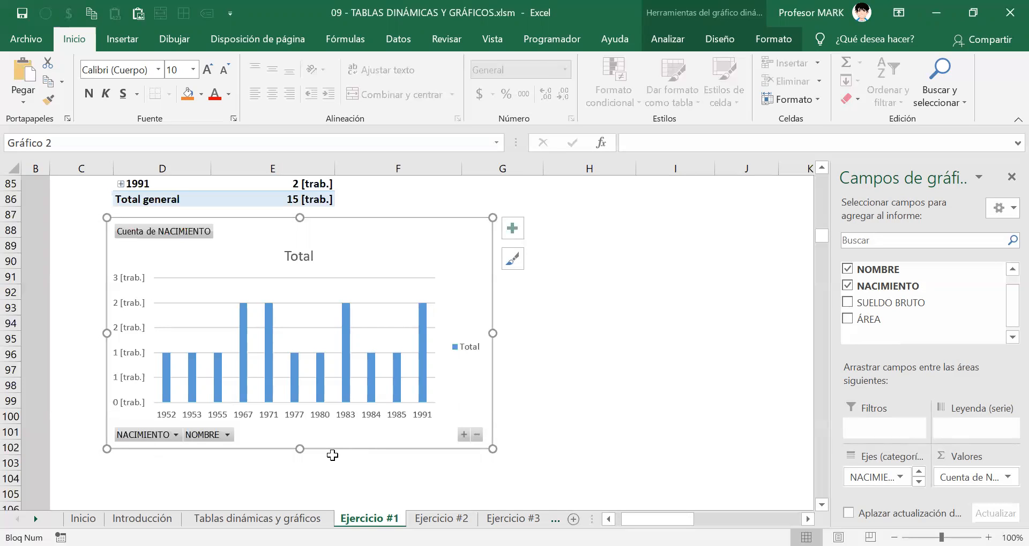
scroll(347, 341, up, 4)
click(245, 246)
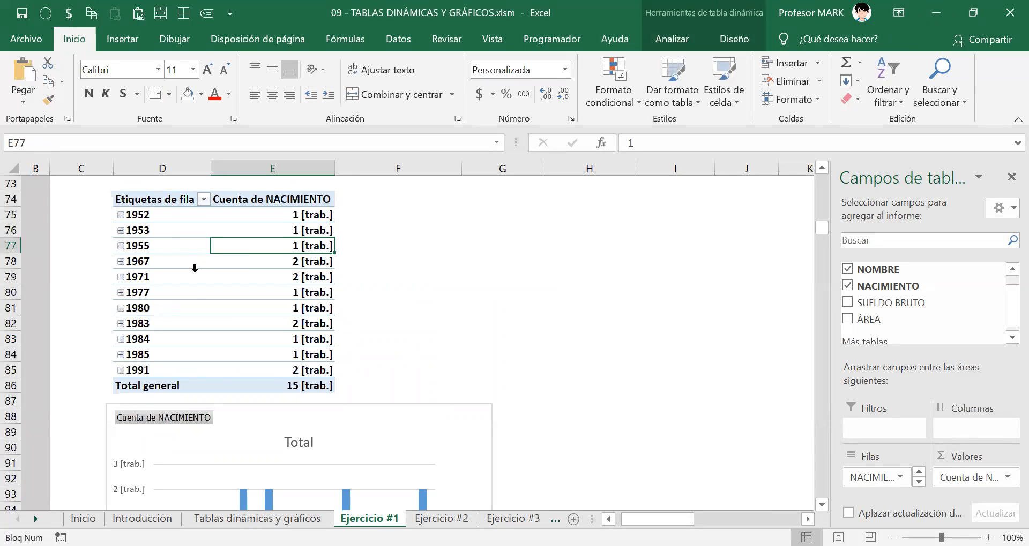
click(173, 267)
click(265, 321)
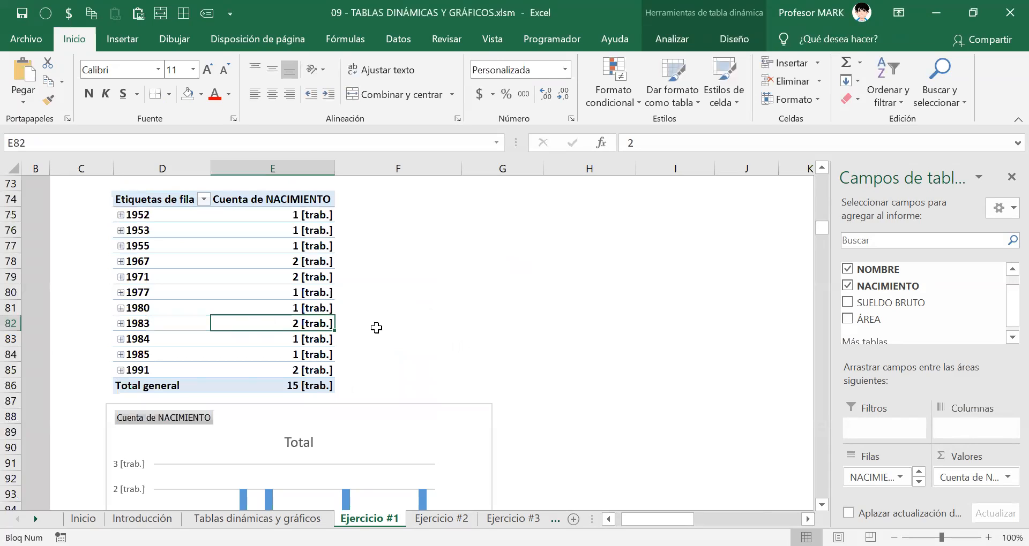
key(alt+Tab)
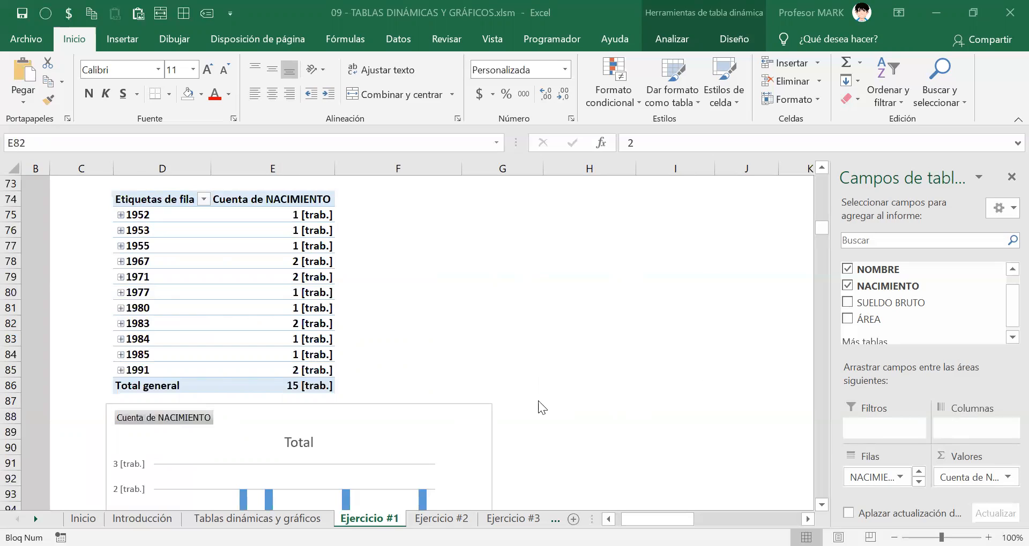
scroll(236, 441, down, 2)
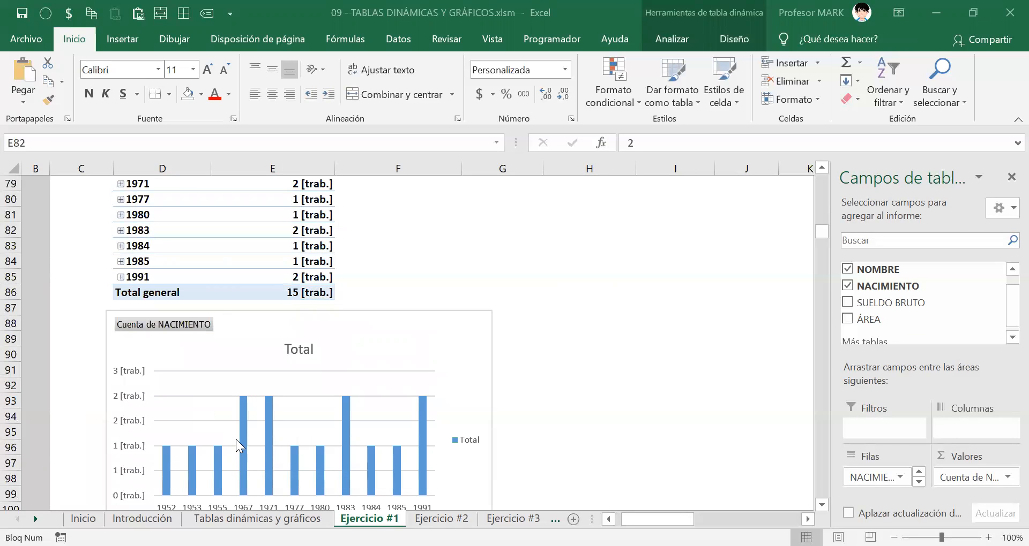
scroll(224, 331, down, 1)
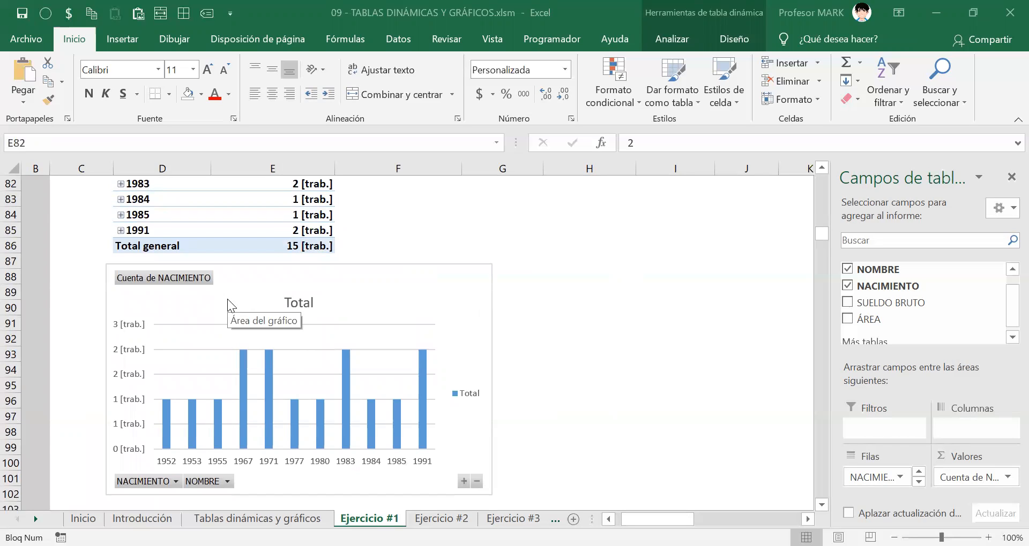
click(292, 297)
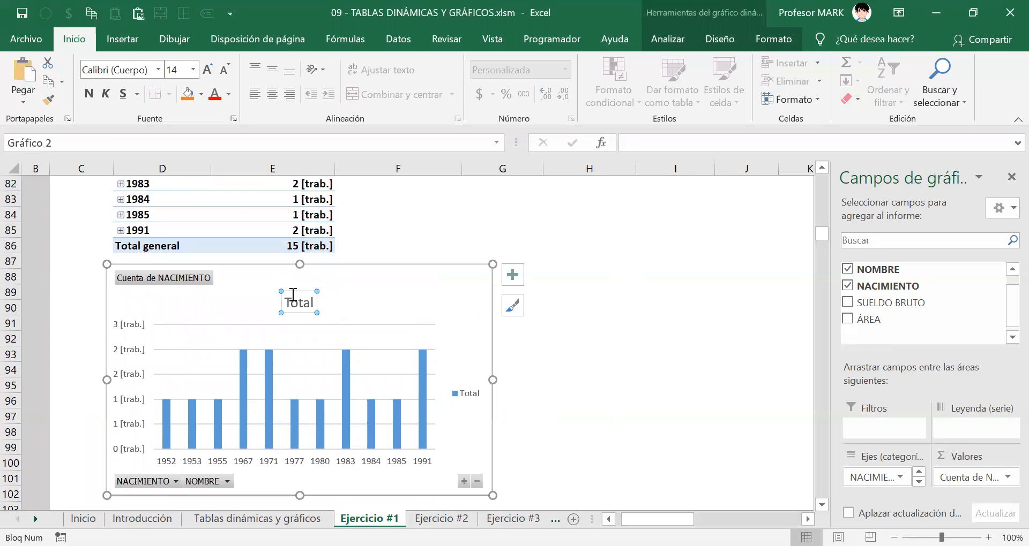
click(375, 304)
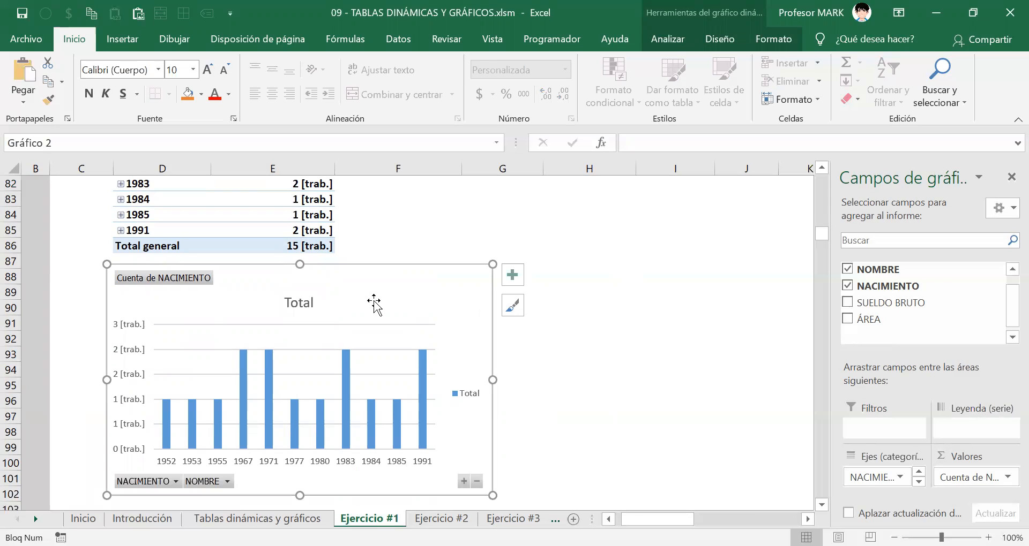
scroll(374, 303, up, 2)
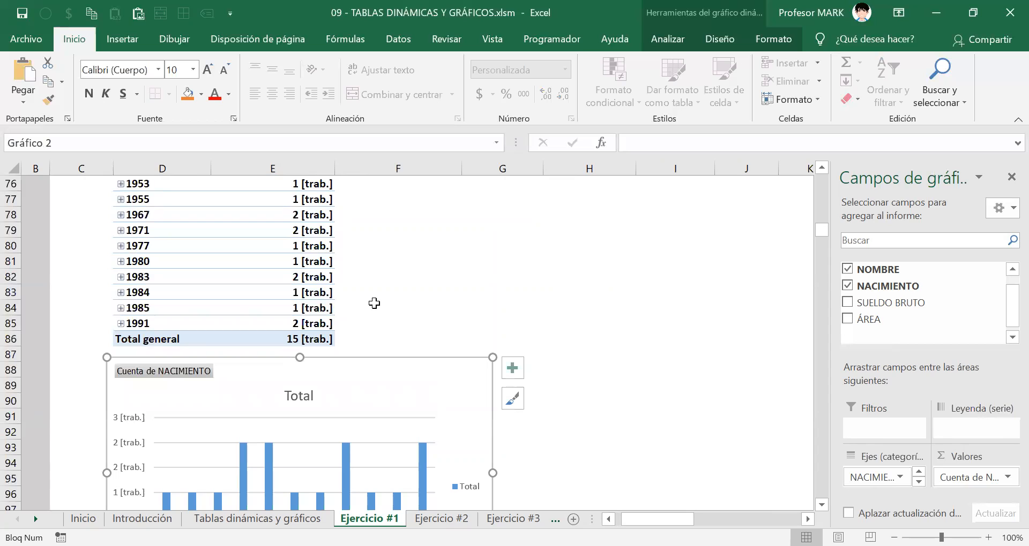
scroll(288, 452, up, 3)
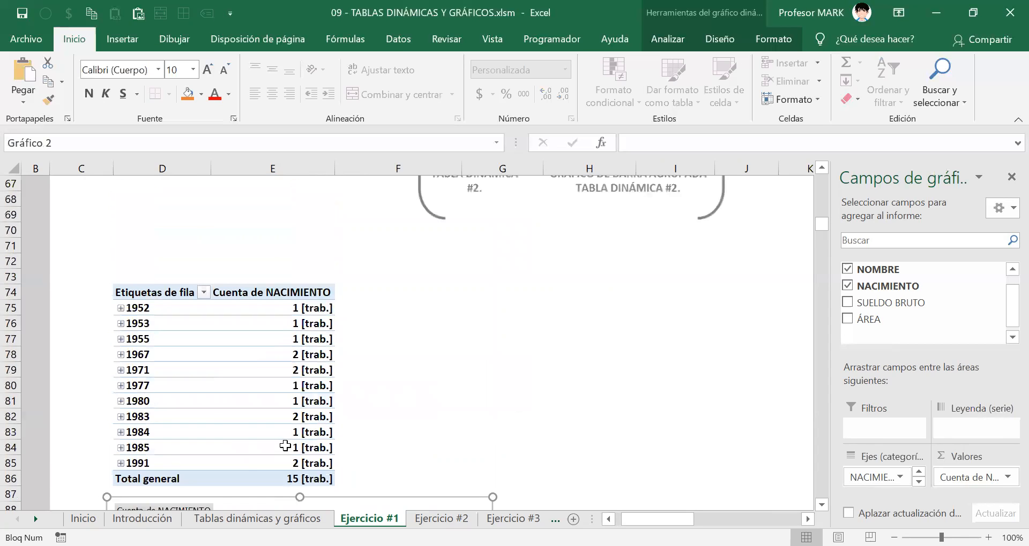
click(214, 400)
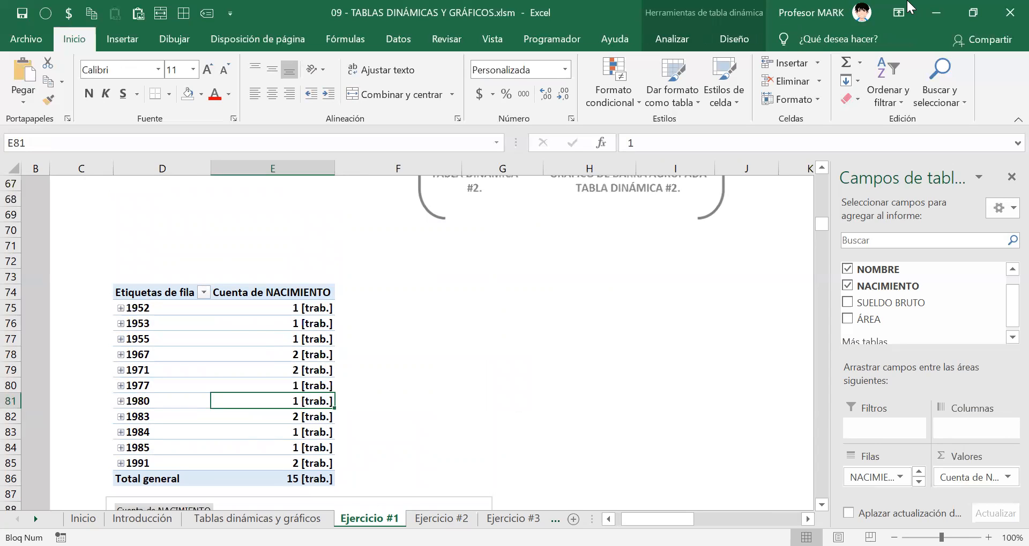
click(291, 368)
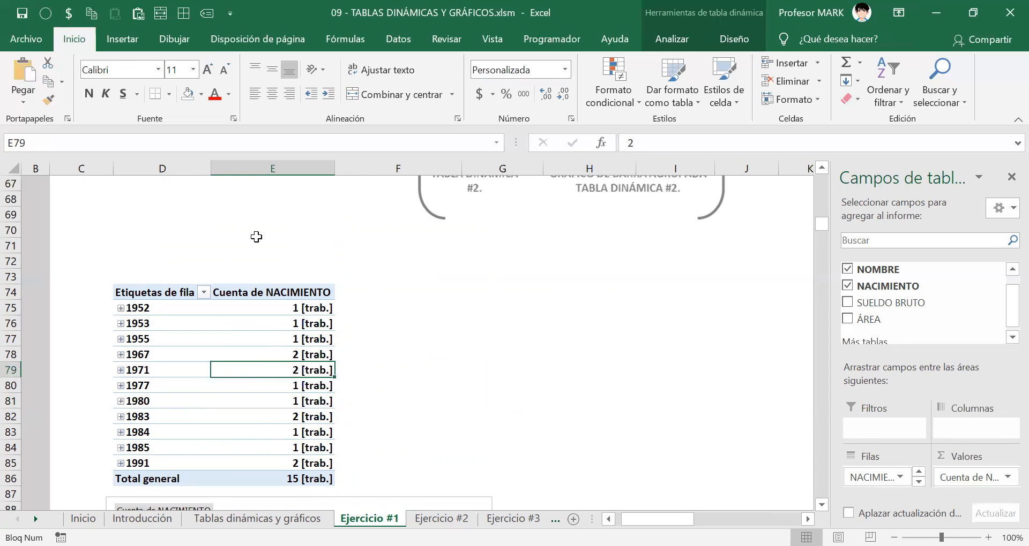
click(132, 32)
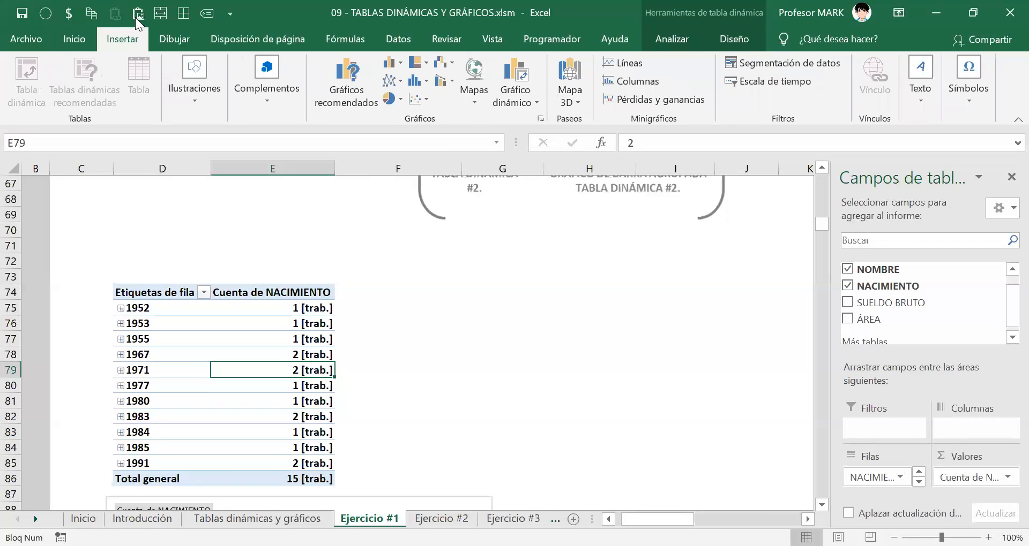
click(345, 103)
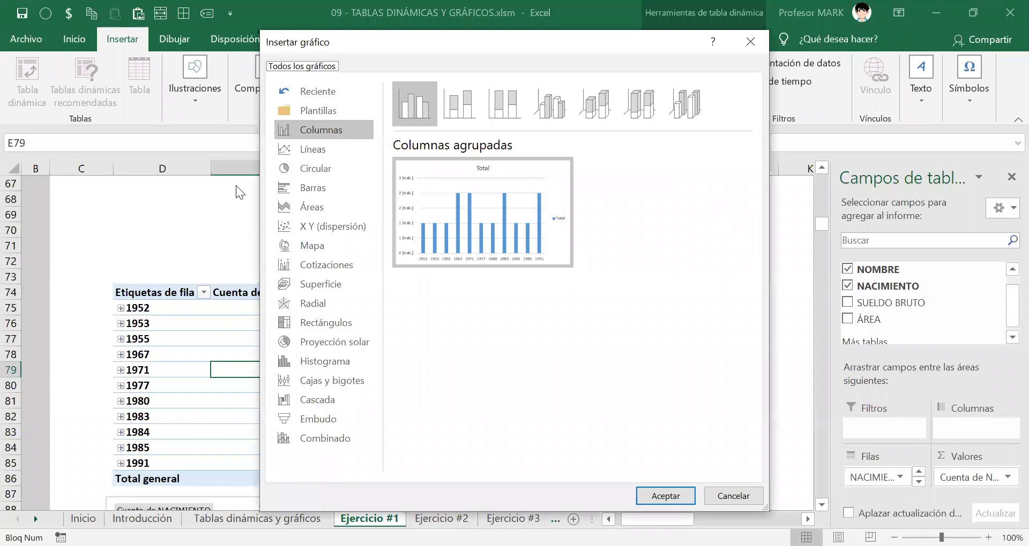
drag(536, 42, 404, 46)
click(619, 46)
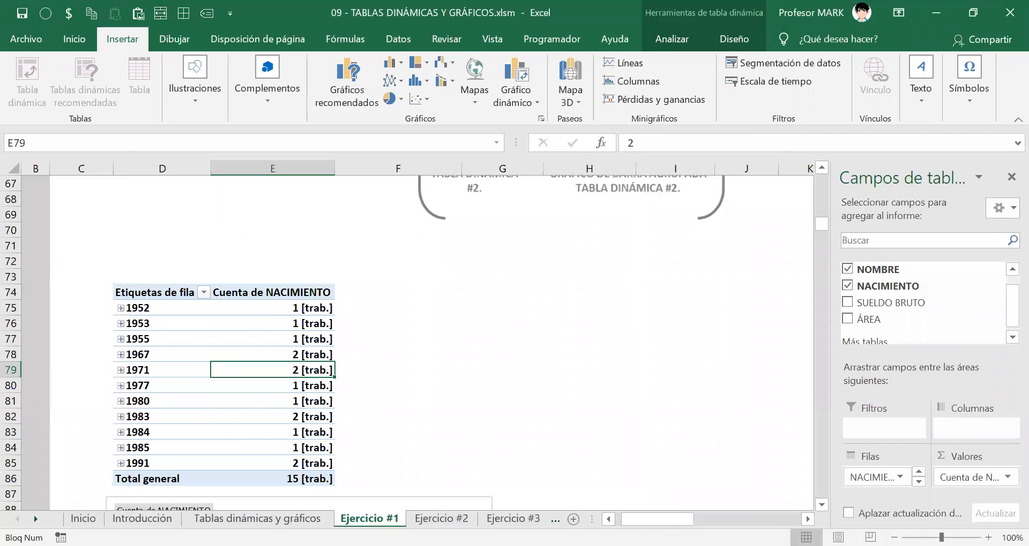
Examine the pivot chart's vertical-axis labels against the heights of its birth-year columns
scroll(335, 383, down, 5)
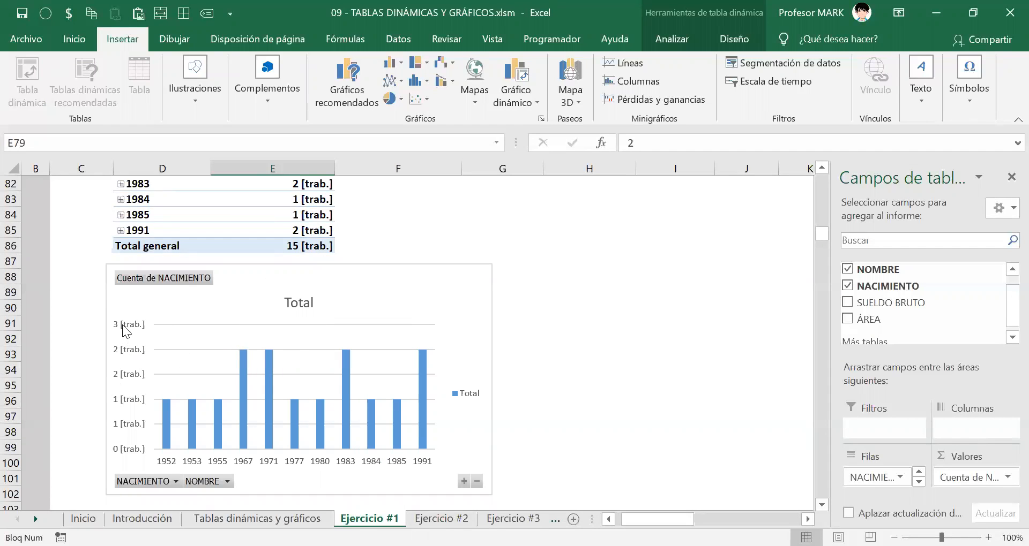
scroll(121, 376, down, 1)
scroll(118, 371, down, 2)
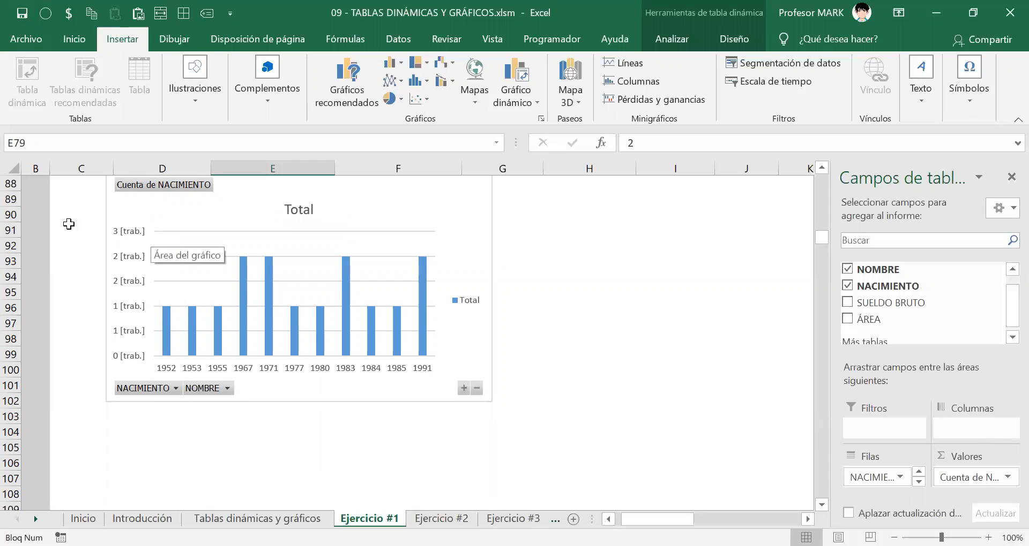
scroll(218, 284, up, 4)
scroll(177, 343, down, 4)
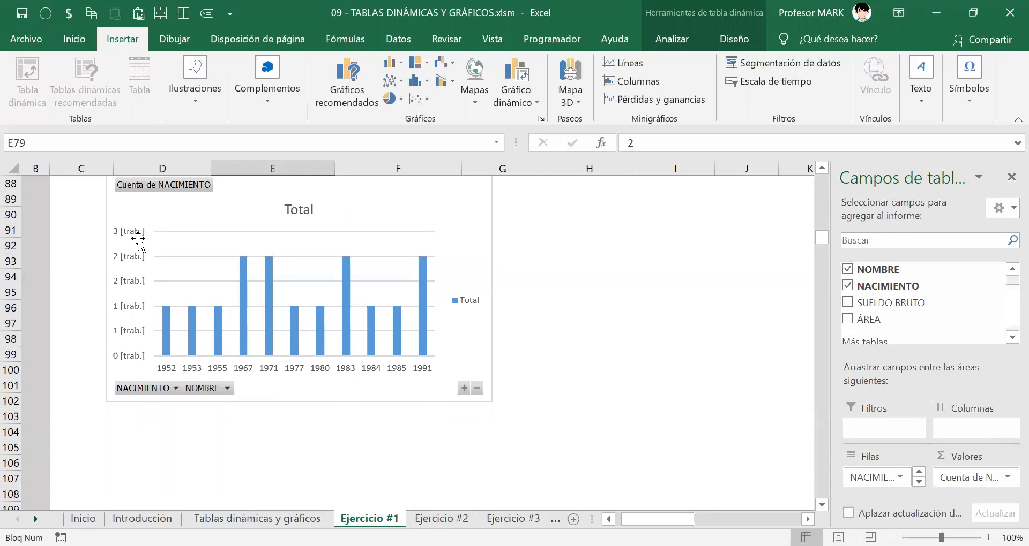
key(Up)
mouse_move(114, 318)
mouse_down()
mouse_move(177, 326)
mouse_move(172, 343)
mouse_move(197, 315)
mouse_move(209, 345)
mouse_move(215, 328)
mouse_move(220, 337)
mouse_up()
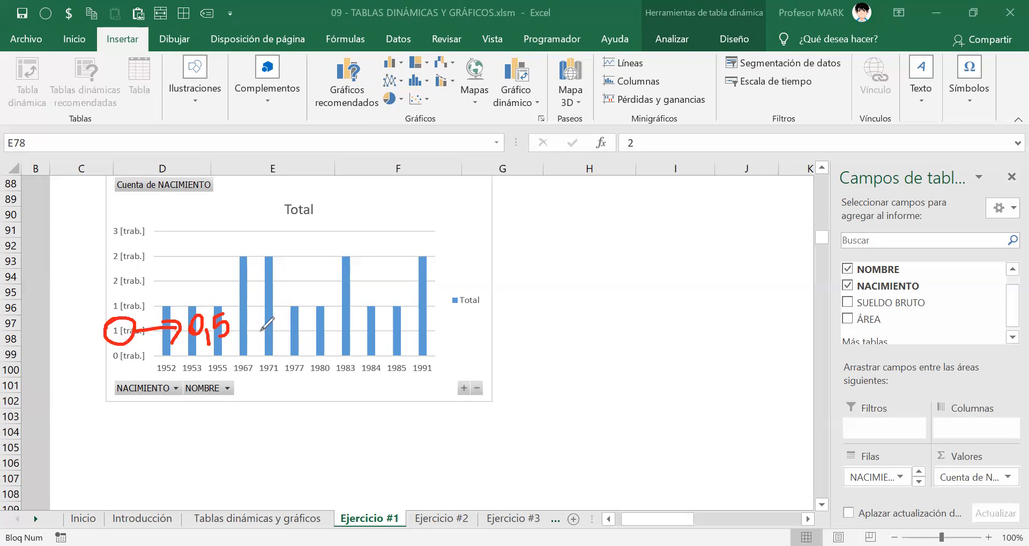
drag(234, 329, 270, 324)
drag(260, 320, 263, 337)
drag(285, 324, 296, 337)
drag(288, 339, 307, 332)
mouse_move(119, 272)
mouse_down()
mouse_move(132, 291)
mouse_move(116, 271)
mouse_move(177, 257)
mouse_up()
mouse_move(158, 259)
mouse_down()
mouse_move(171, 272)
mouse_move(199, 249)
mouse_up()
mouse_move(205, 246)
mouse_down()
mouse_move(207, 258)
mouse_move(212, 229)
mouse_move(213, 251)
mouse_up()
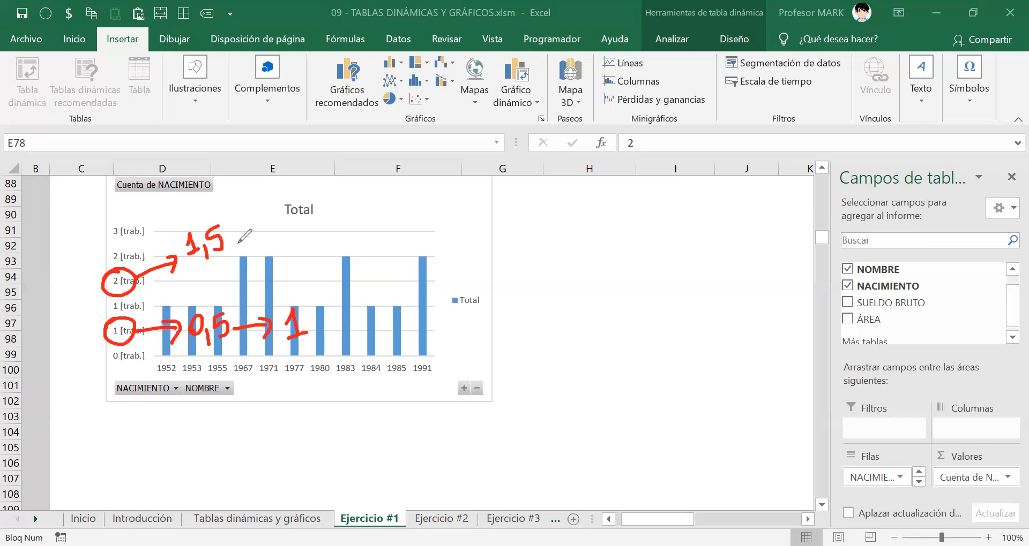
drag(232, 242, 264, 240)
mouse_move(275, 229)
mouse_down()
mouse_move(284, 248)
mouse_move(307, 243)
mouse_up()
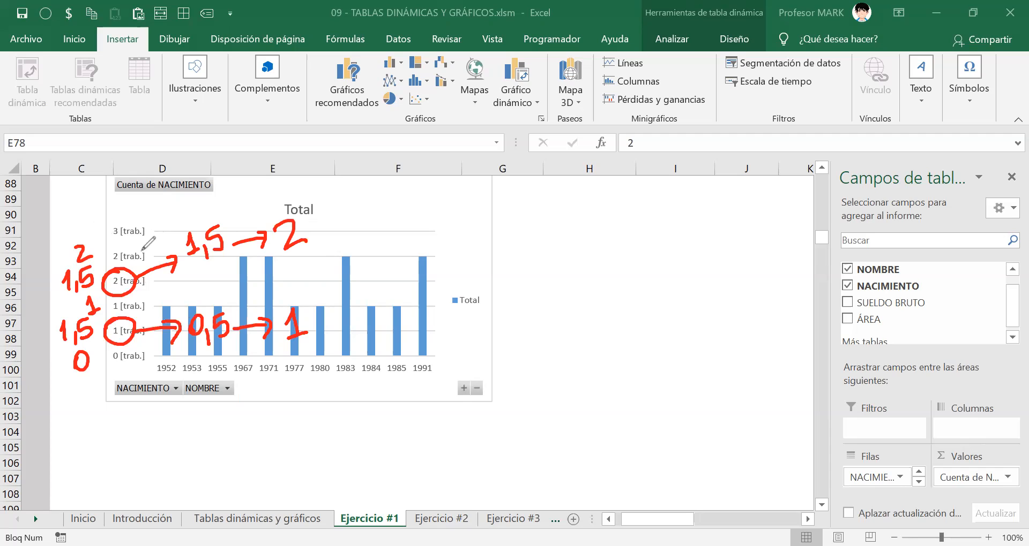
drag(103, 238, 143, 221)
drag(60, 220, 69, 237)
mouse_move(73, 233)
mouse_down()
mouse_move(72, 241)
mouse_move(84, 234)
mouse_move(74, 234)
mouse_up()
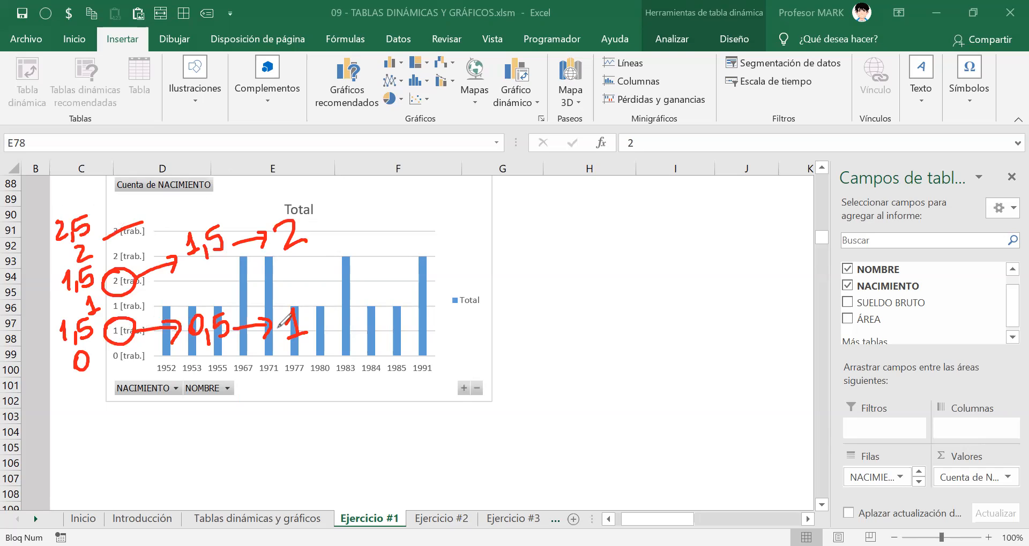
key(e)
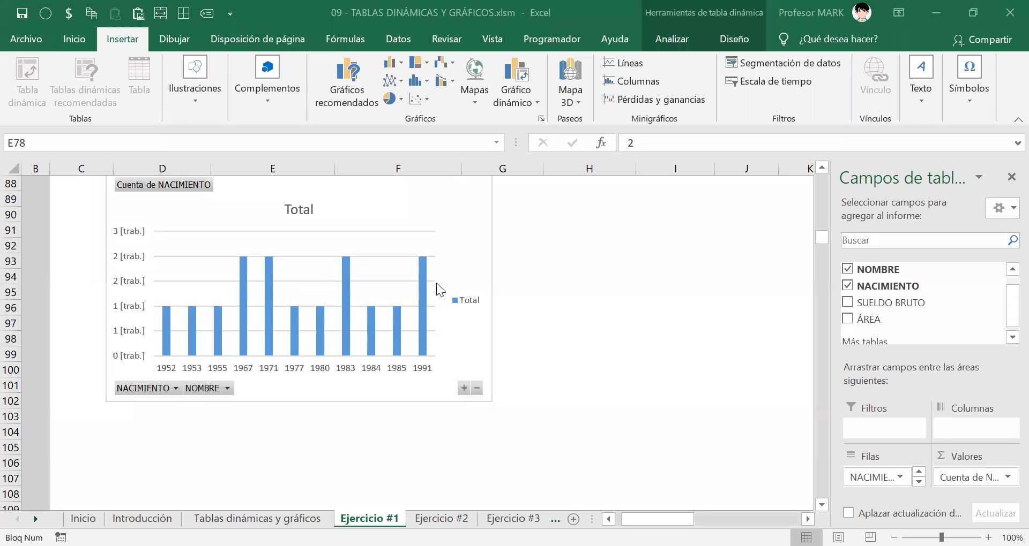
Open the Ayuda GRÁFICO sheet and read the instructions on changing the scale of a column, bar or line chart
scroll(499, 343, up, 1)
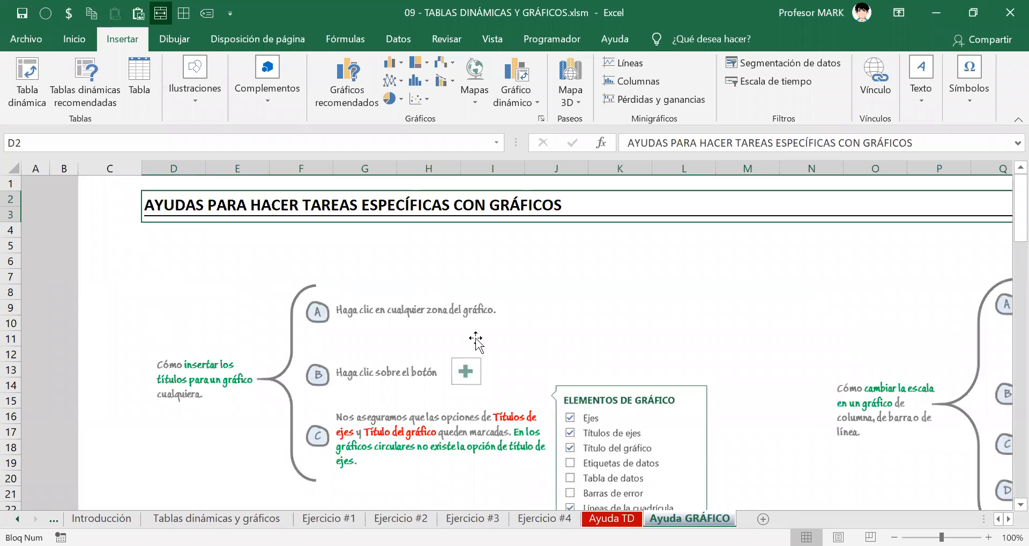
scroll(462, 338, down, 1)
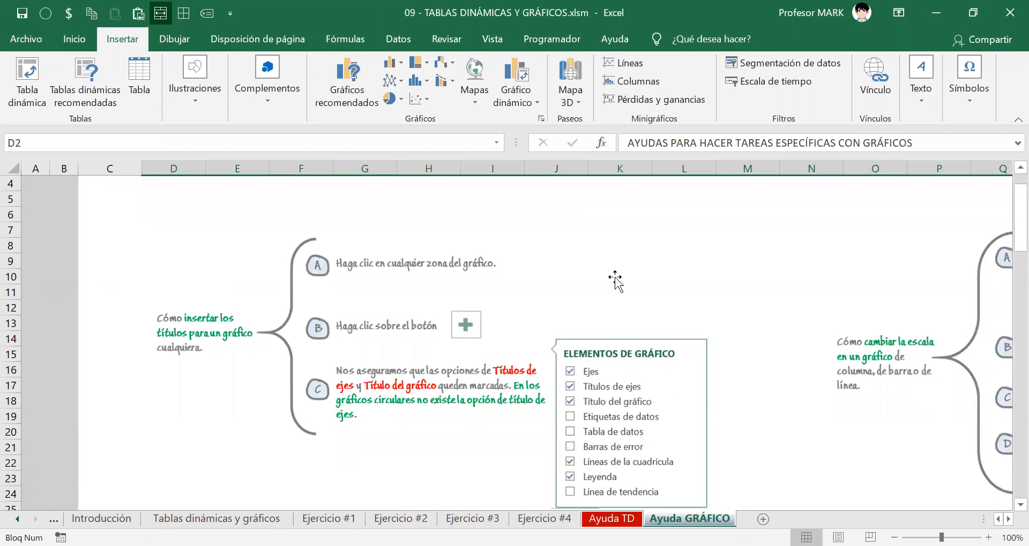
drag(983, 520, 786, 519)
scroll(753, 496, right, 5)
click(437, 335)
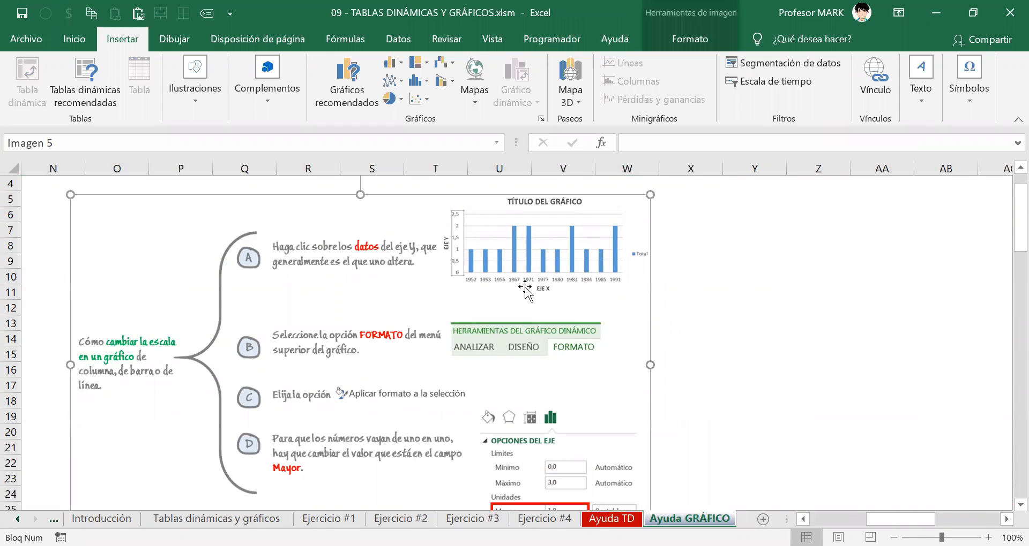
scroll(522, 289, down, 1)
scroll(565, 347, down, 2)
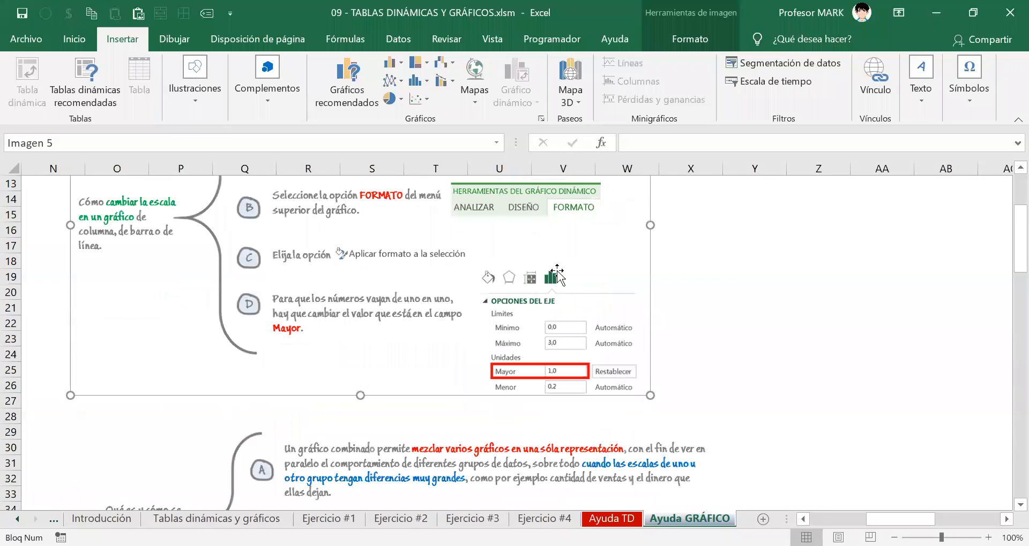
scroll(389, 267, up, 3)
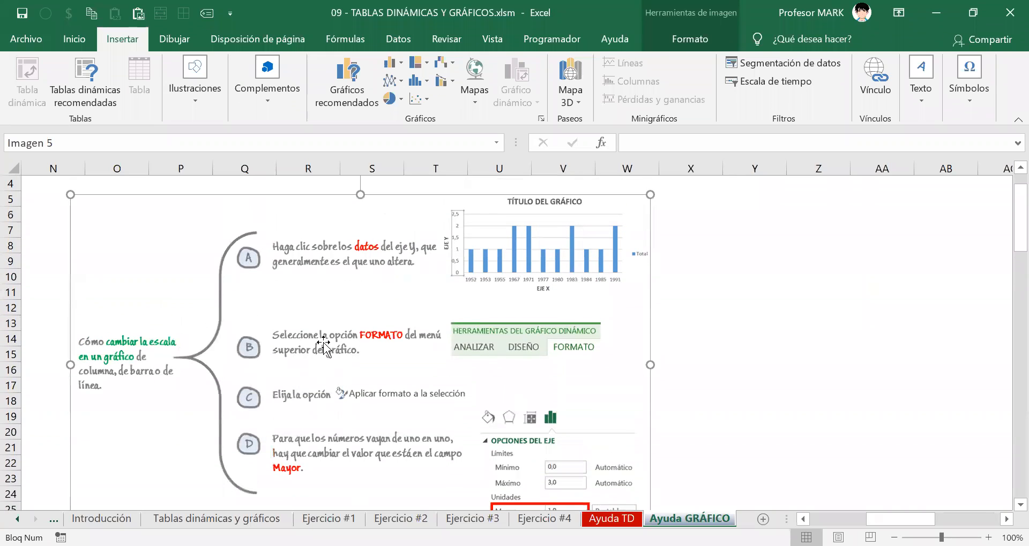
click(779, 316)
scroll(780, 318, down, 1)
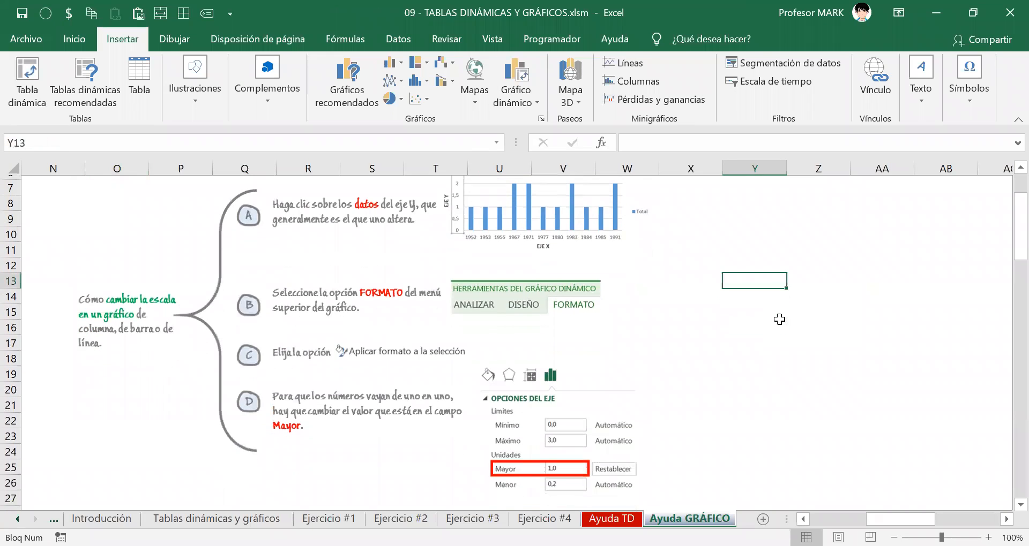
Copy the chart-scale instructions picture from Ayuda GRÁFICO and paste it into the Ejercicio #1 sheet at cell H87
click(339, 284)
scroll(273, 337, up, 1)
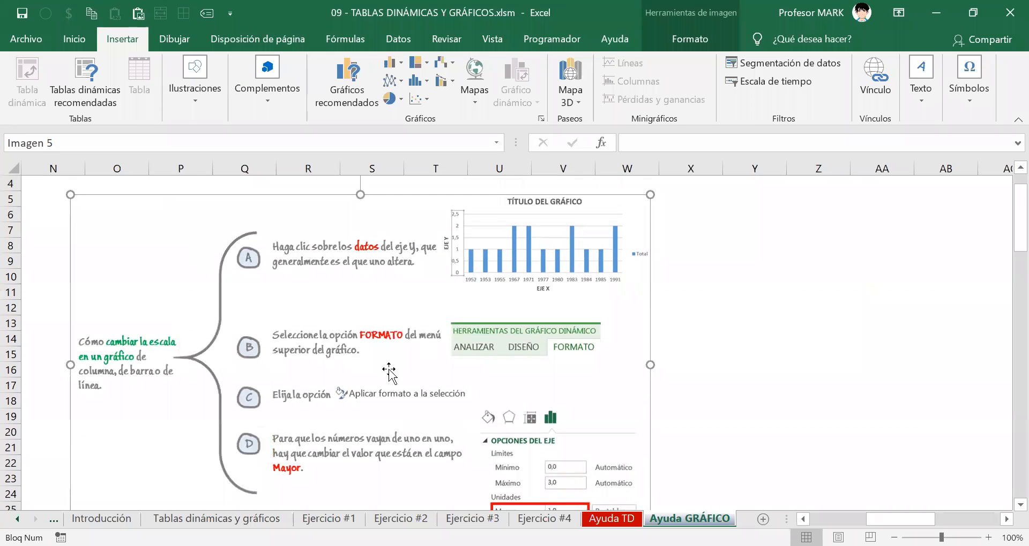
right_click(327, 284)
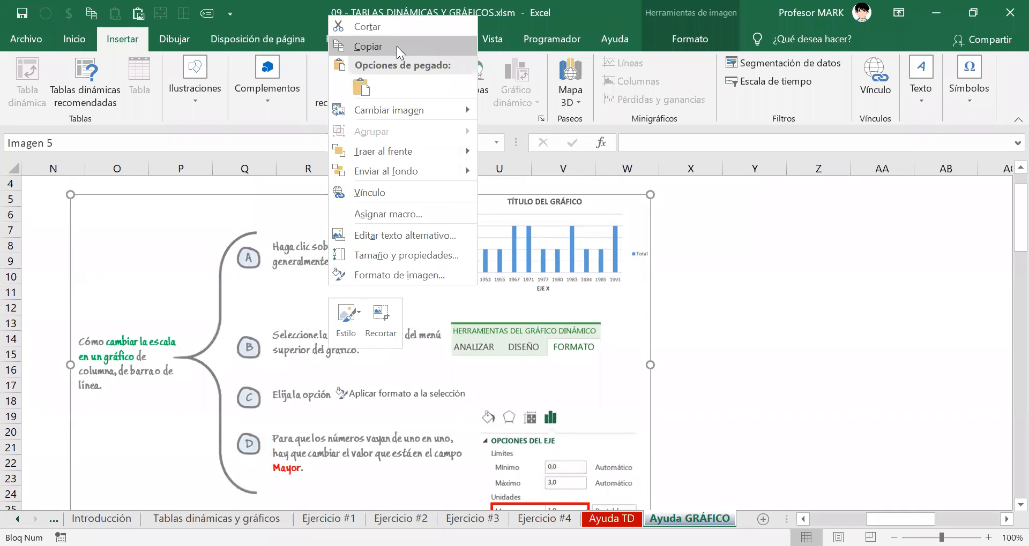
click(396, 46)
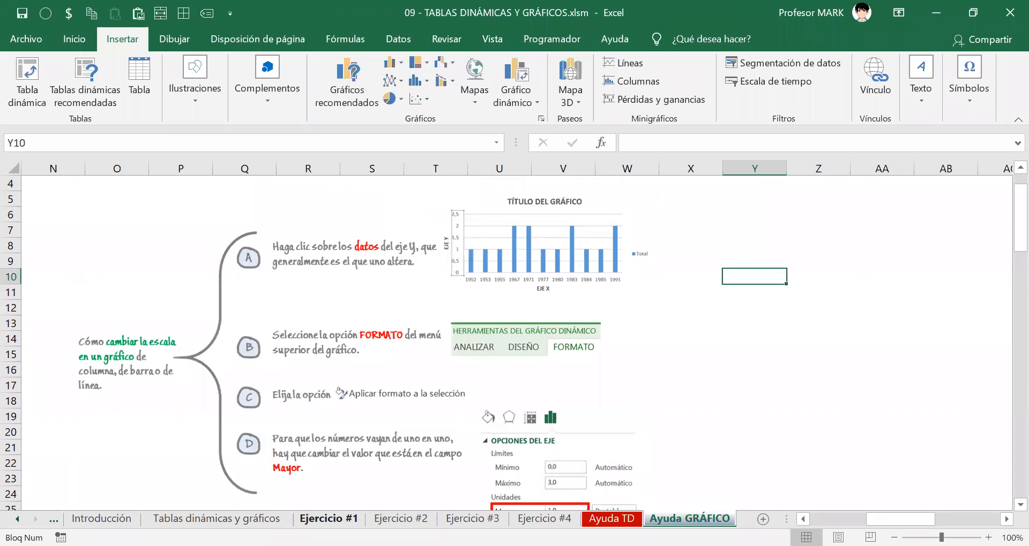
click(316, 519)
click(595, 308)
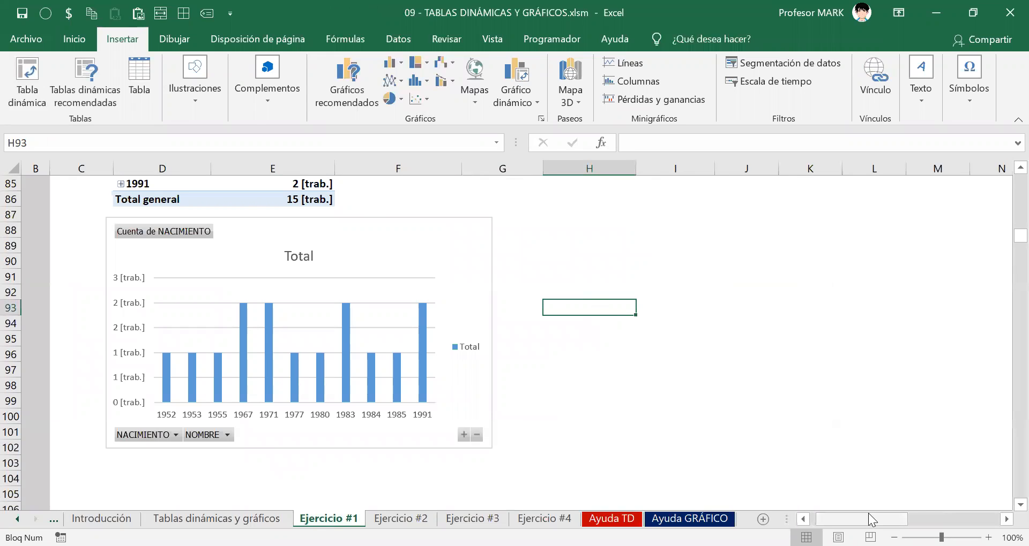
drag(869, 516, 880, 517)
click(468, 212)
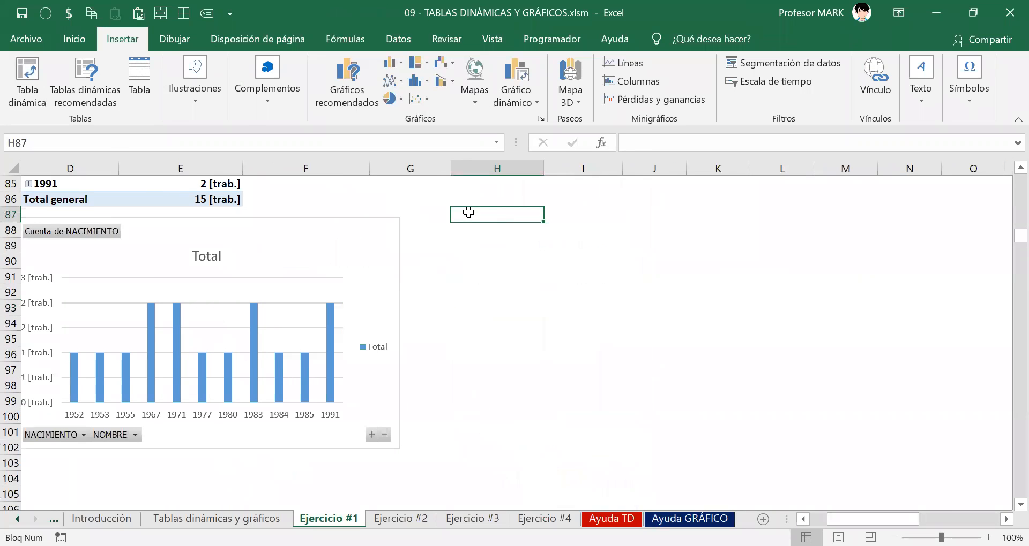
key(ctrl+v)
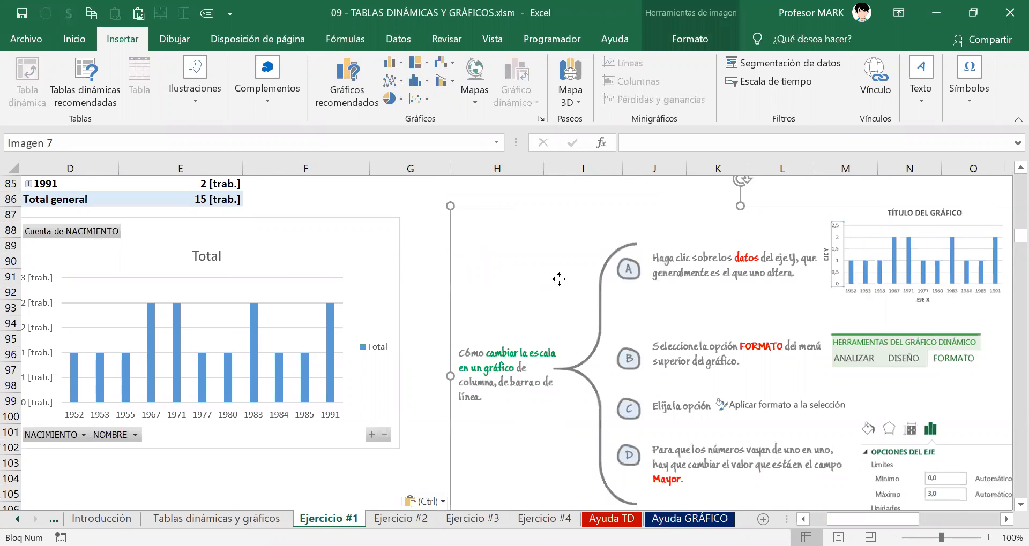
Shrink the pasted instructions picture and place it beside the birth-year pivot table, covering about rows 70 to 84 in columns F to J
drag(605, 280, 713, 338)
scroll(604, 290, down, 2)
scroll(630, 234, up, 2)
drag(583, 235, 756, 346)
drag(901, 412, 604, 332)
scroll(607, 352, up, 4)
drag(637, 460, 471, 225)
scroll(485, 407, down, 3)
scroll(485, 401, down, 1)
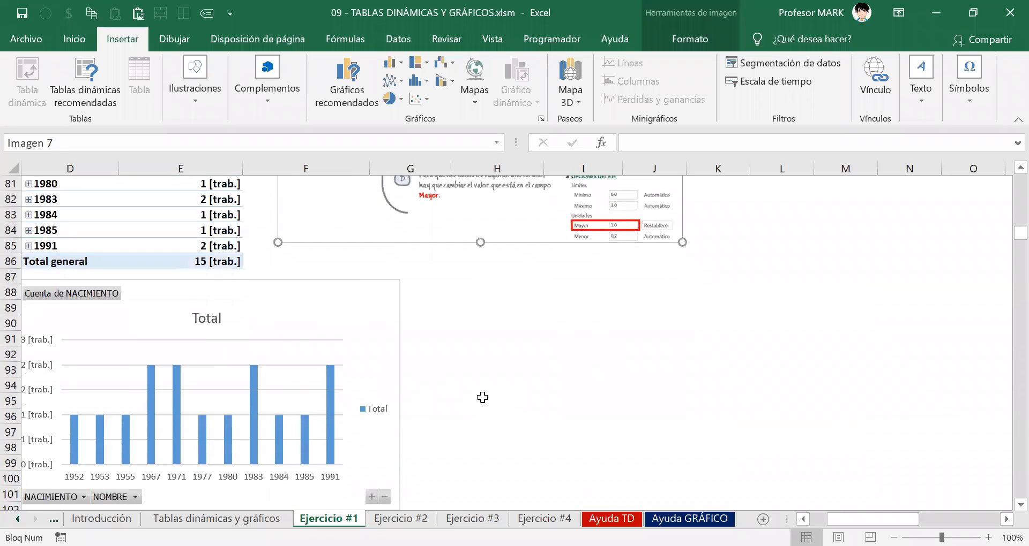
scroll(482, 403, up, 4)
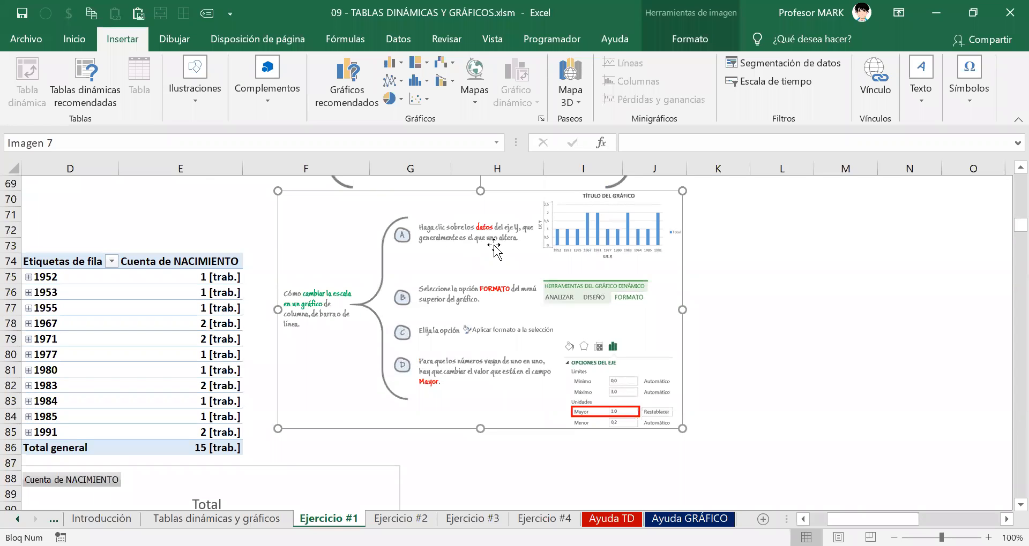
scroll(472, 432, down, 3)
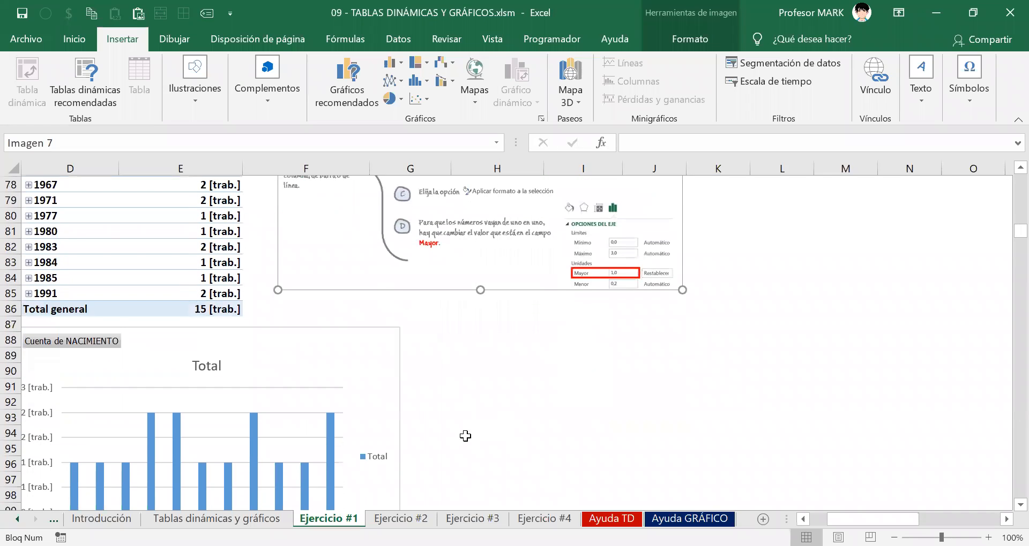
Select the vertical value axis of the birth-year pivot chart in Ejercicio #1
click(466, 436)
scroll(689, 441, down, 2)
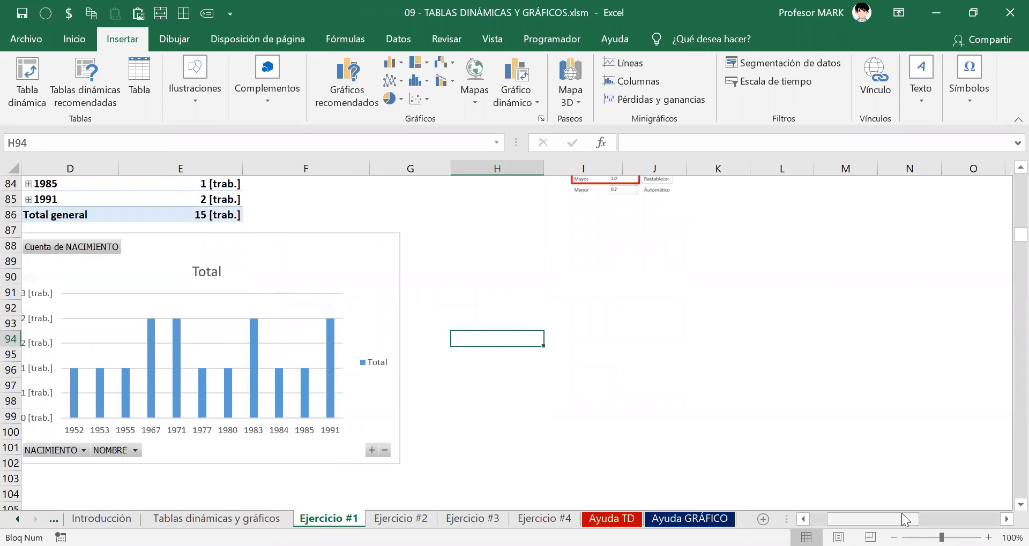
drag(904, 519, 886, 518)
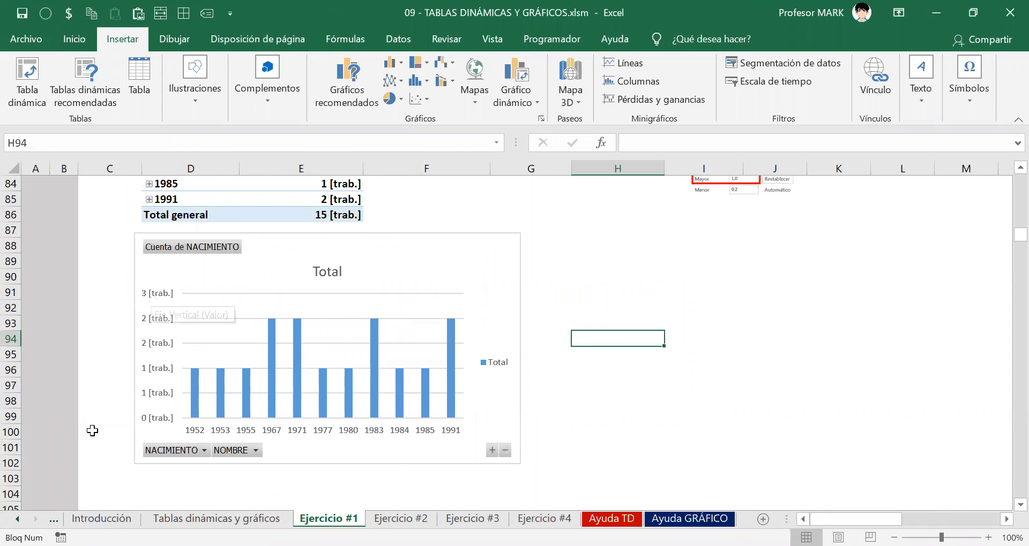
click(159, 298)
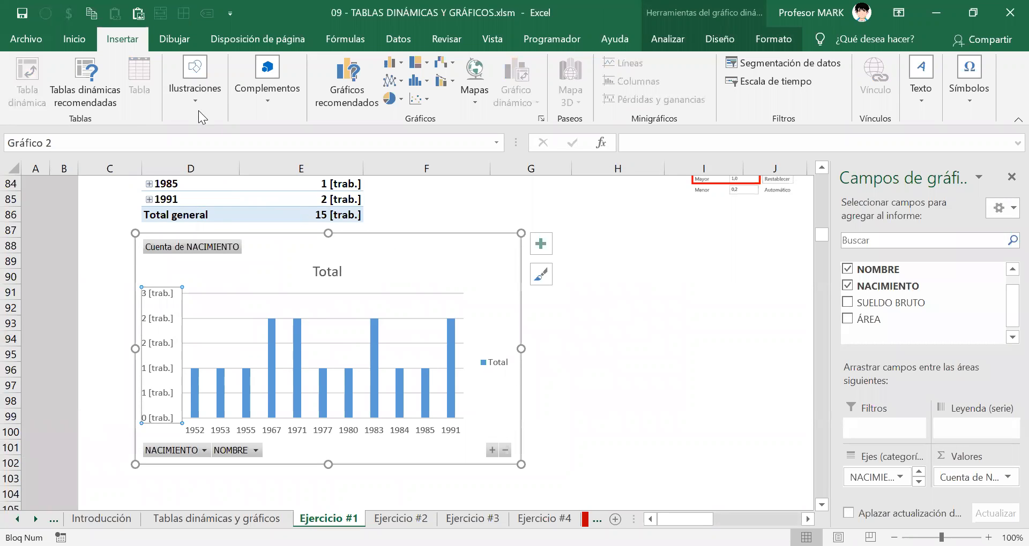
click(783, 89)
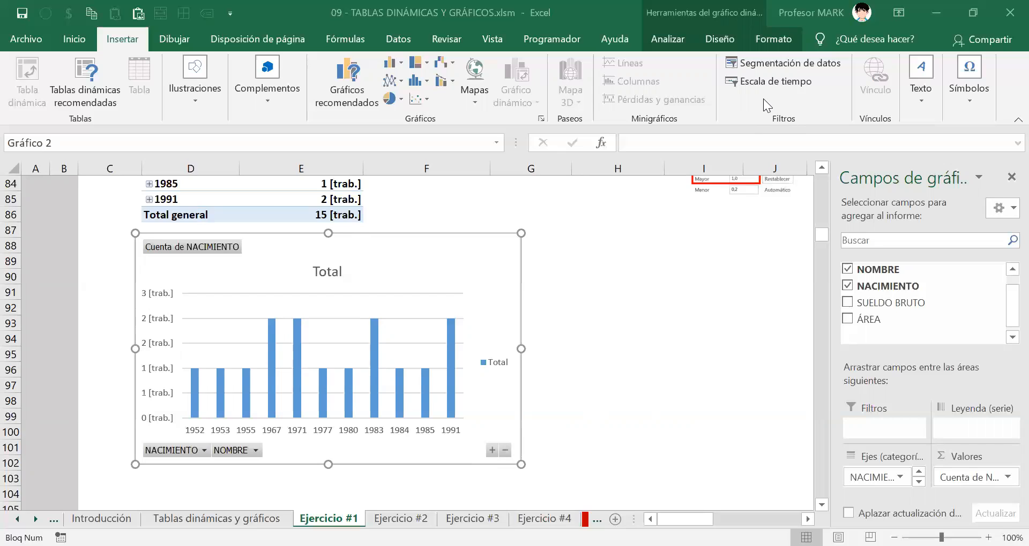
click(147, 298)
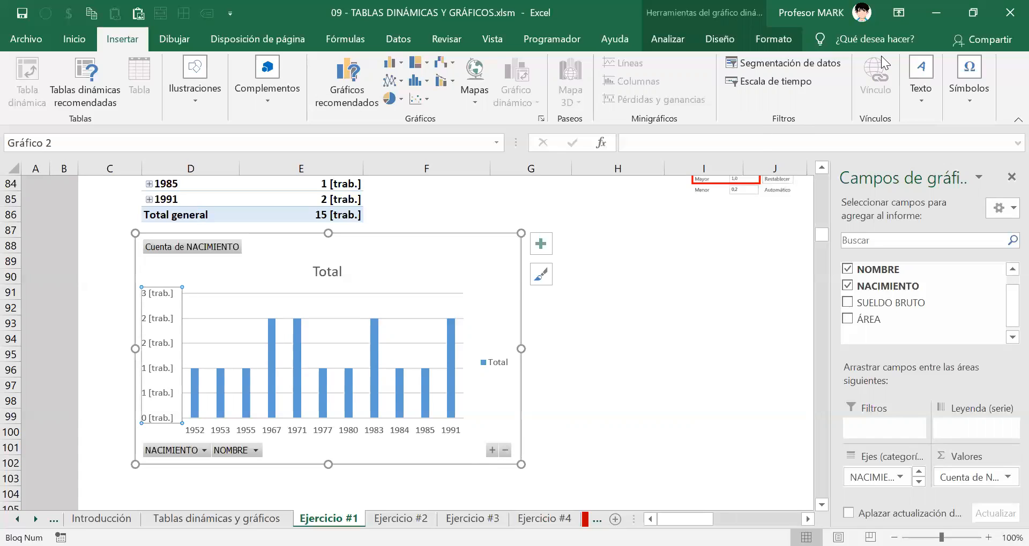
click(171, 425)
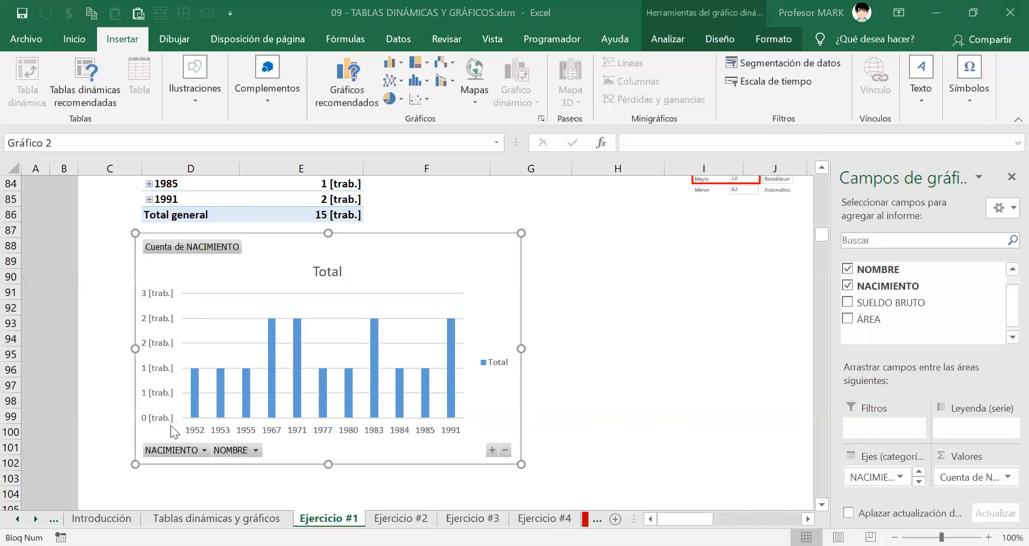
click(164, 295)
click(155, 284)
click(156, 289)
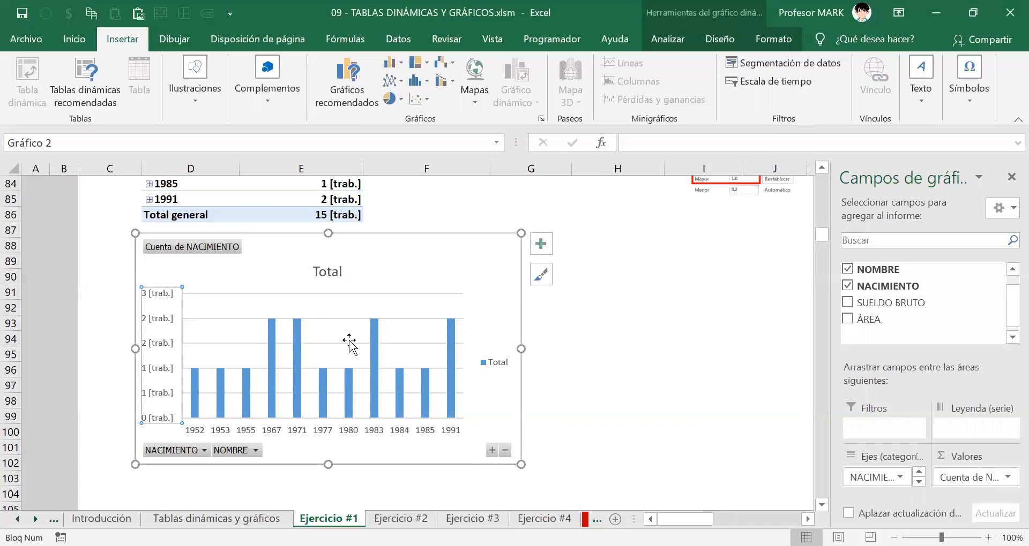
Follow the pasted instructions picture and bring up the chart formatting commands for the selected vertical axis
scroll(511, 314, up, 4)
scroll(515, 314, up, 2)
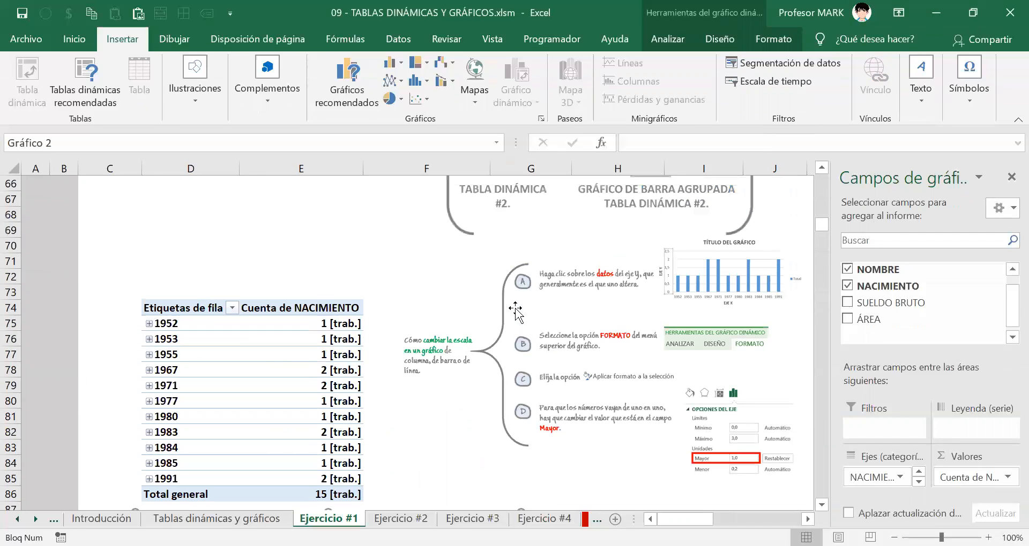
scroll(600, 318, down, 1)
scroll(569, 308, down, 1)
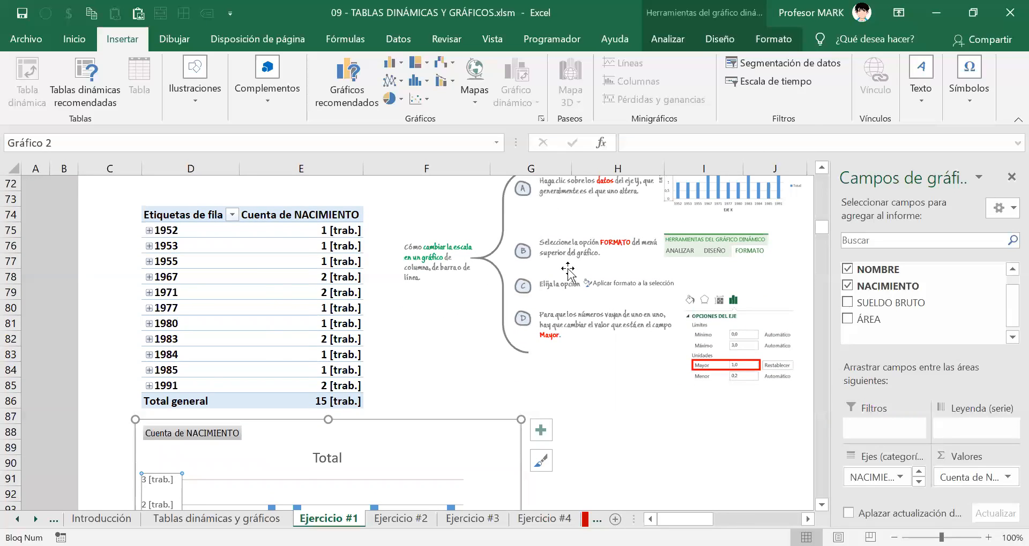
scroll(568, 271, down, 4)
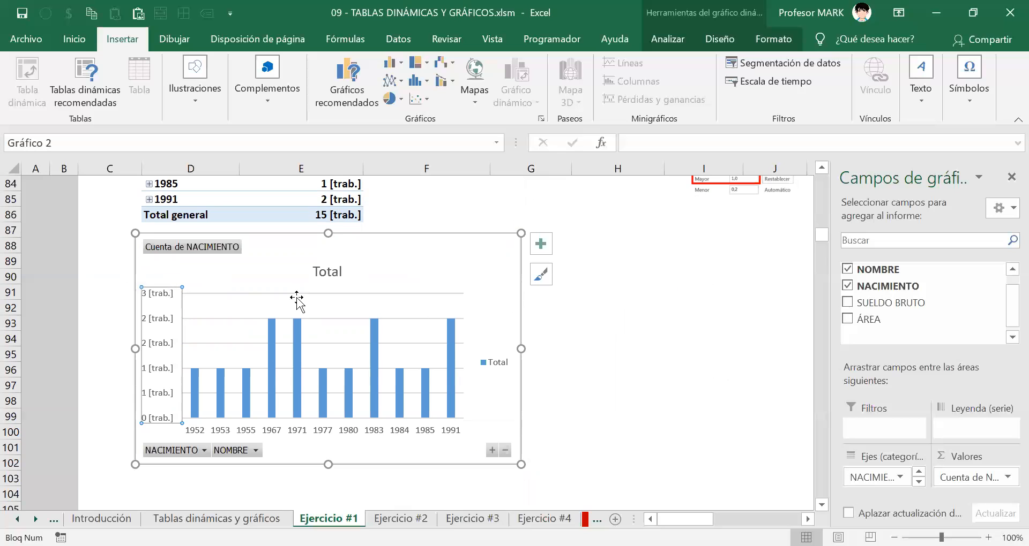
scroll(524, 333, up, 4)
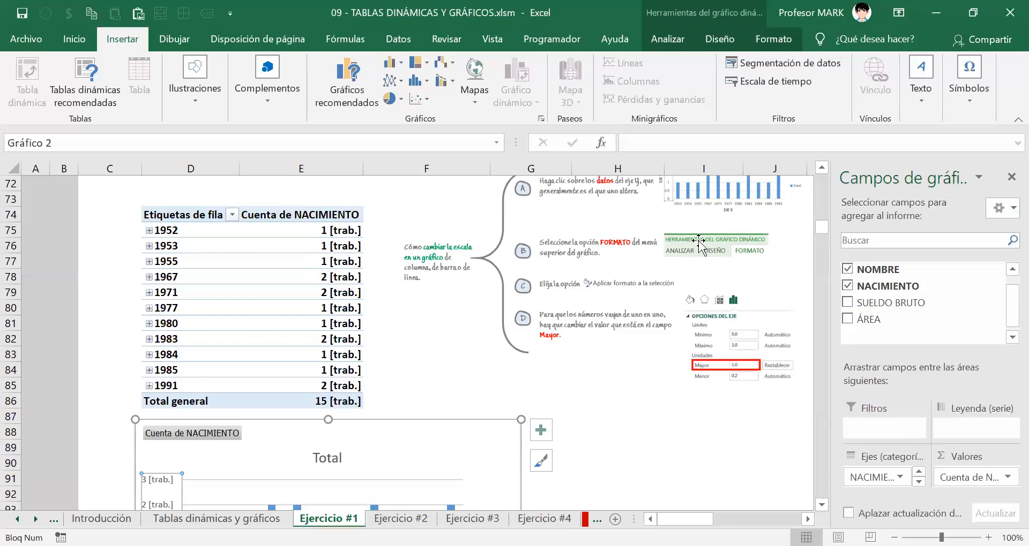
click(767, 17)
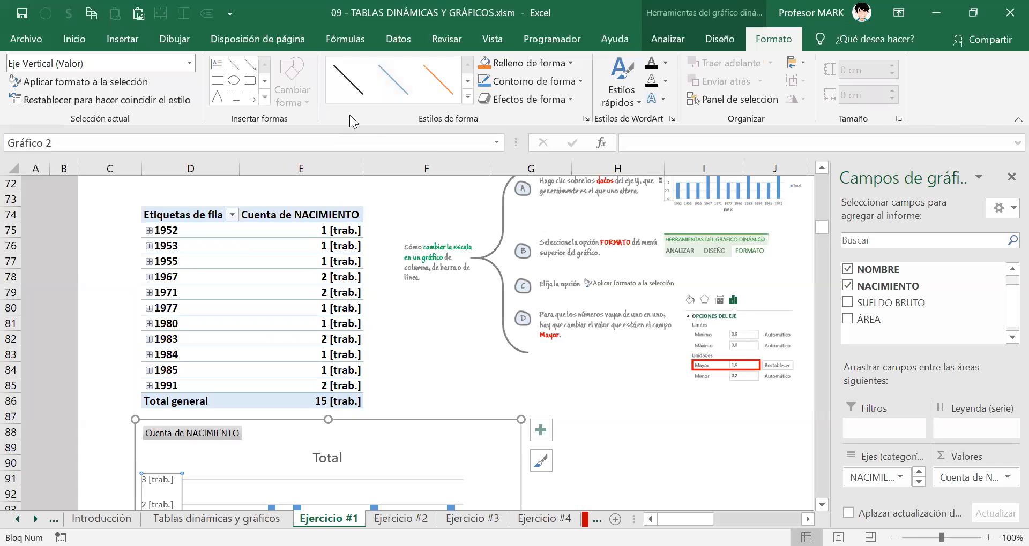
key(ctrl+1)
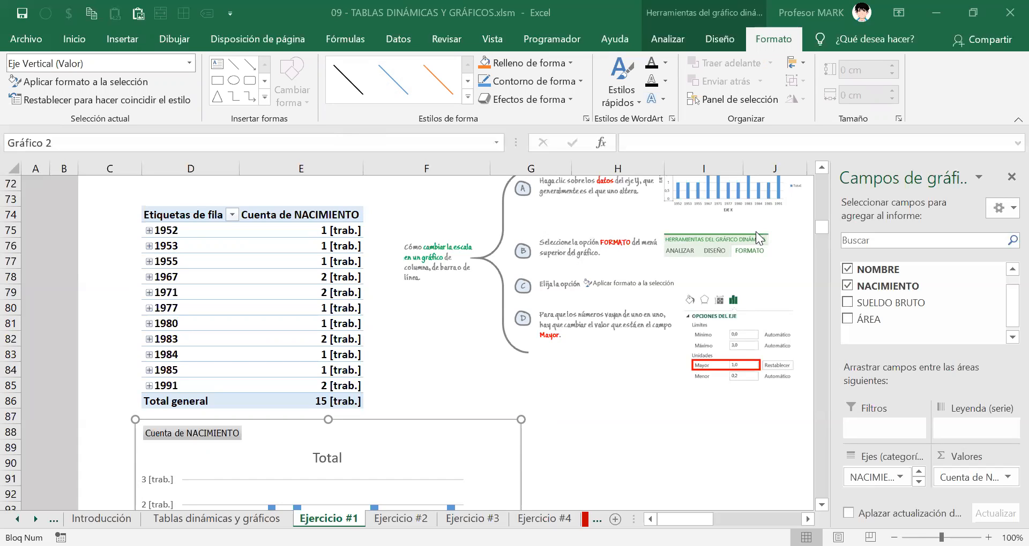
Reselect the pivot chart's vertical axis and open its format settings with Aplicar formato a la selección
scroll(621, 344, down, 2)
scroll(545, 244, up, 2)
scroll(627, 328, down, 3)
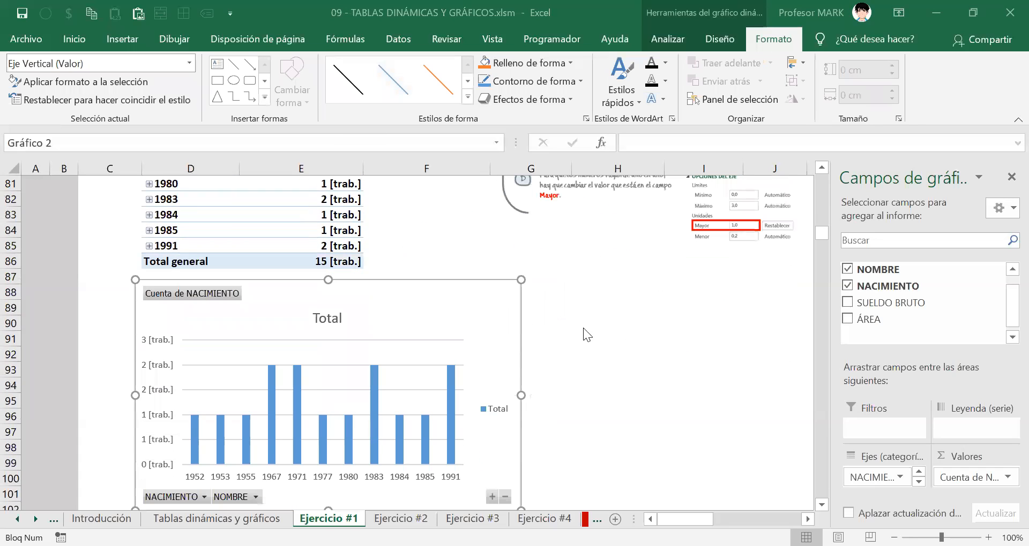
click(164, 352)
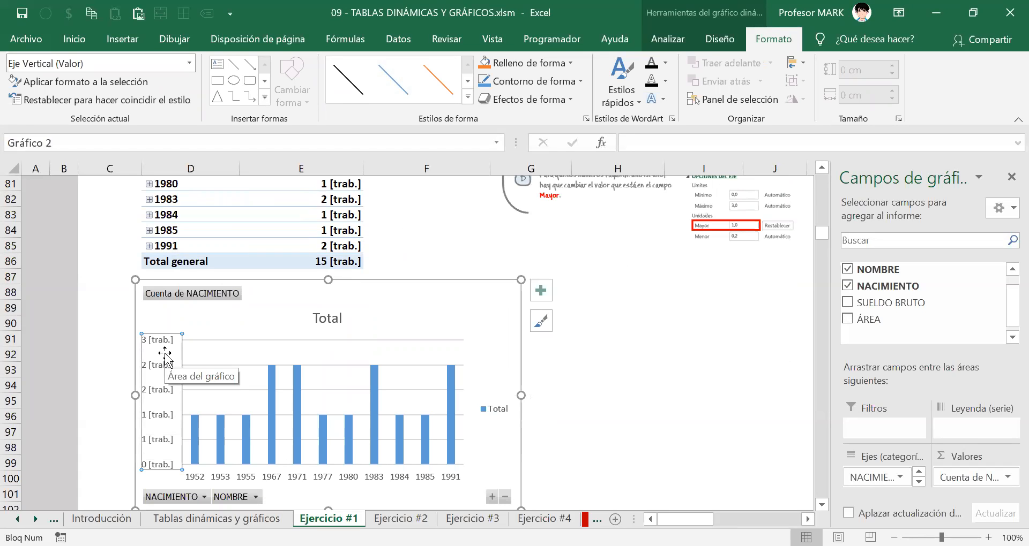
scroll(704, 348, up, 3)
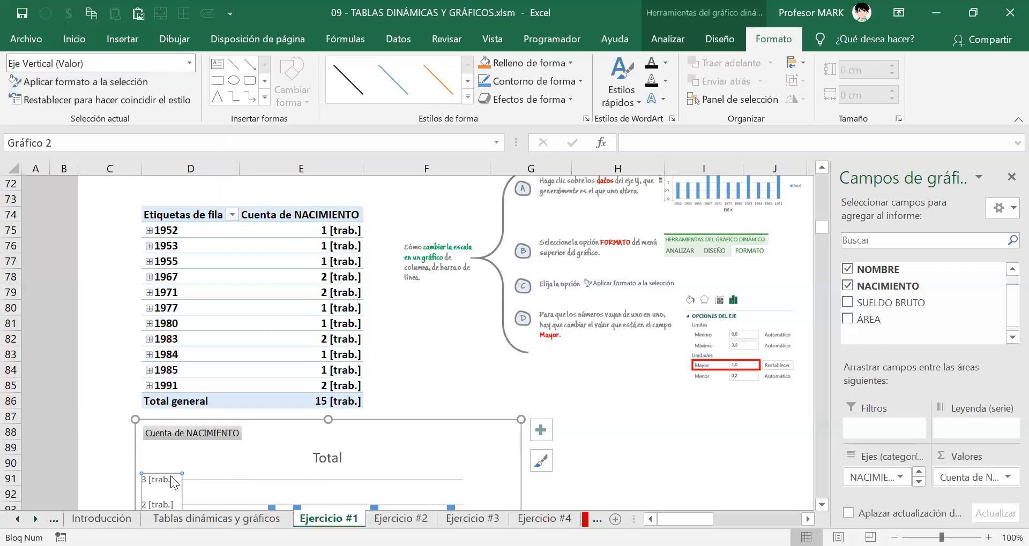
scroll(225, 458, down, 2)
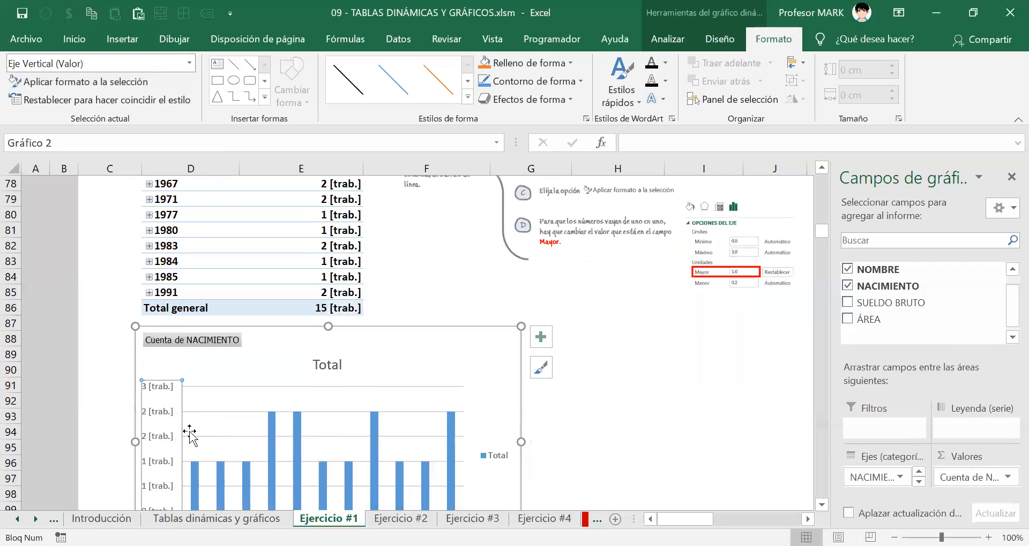
click(241, 367)
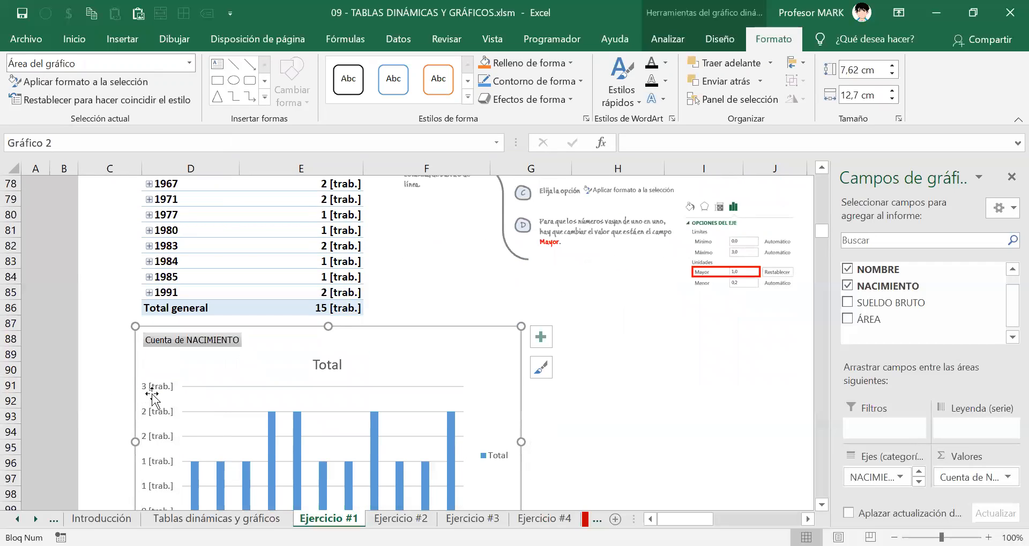
click(146, 391)
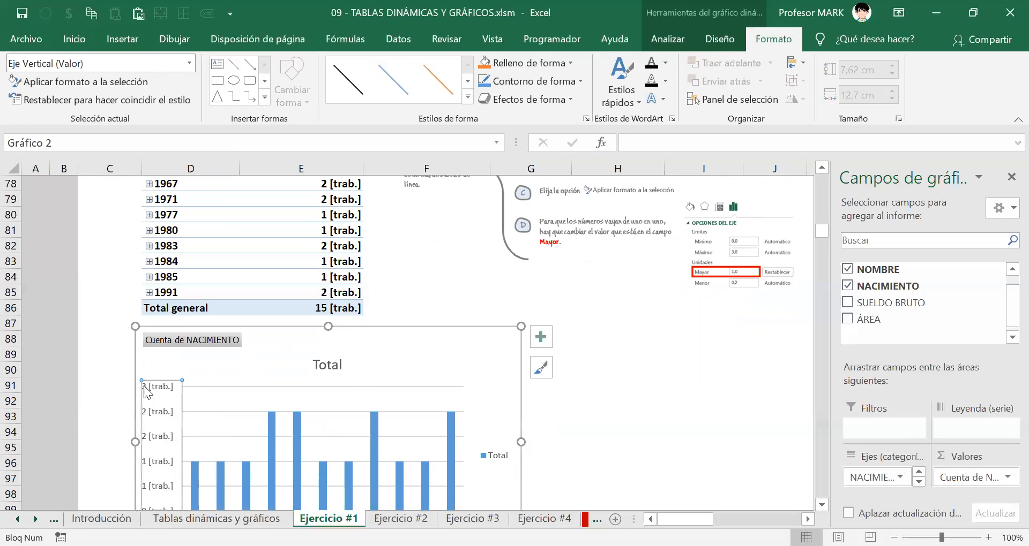
scroll(159, 397, down, 2)
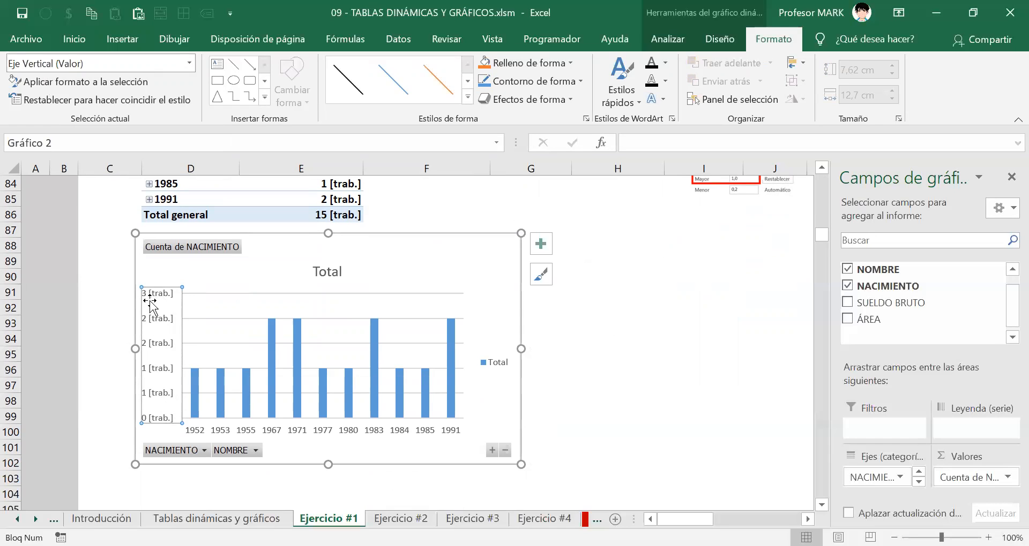
scroll(217, 337, up, 2)
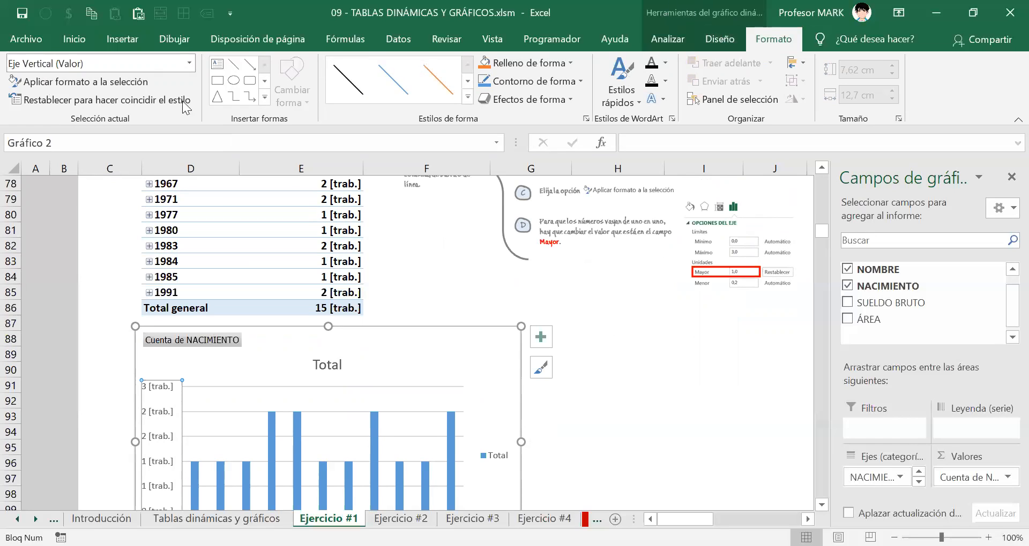
click(56, 82)
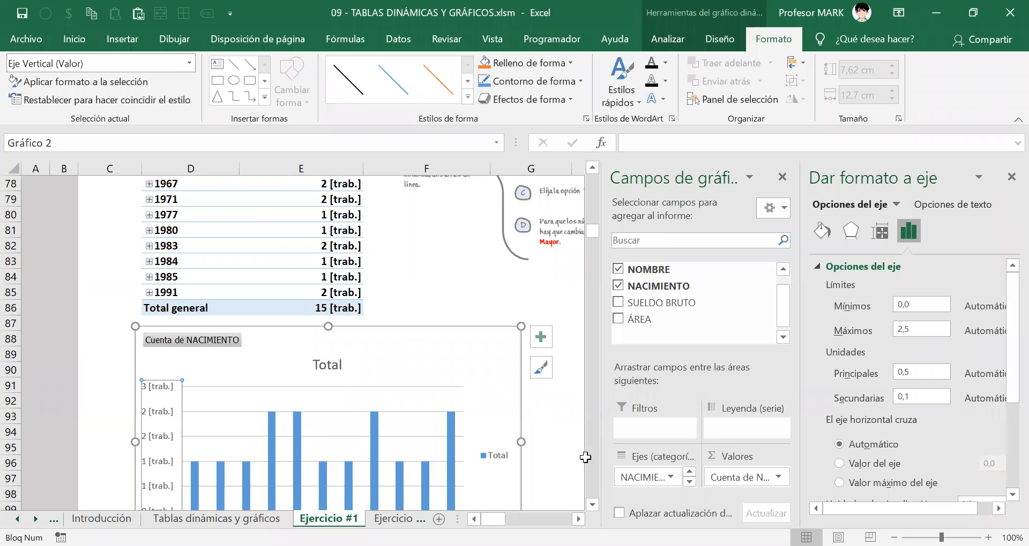
Compare the Mayor field described in the instructions picture with the Principales unit field in the axis options
scroll(303, 342, right, 3)
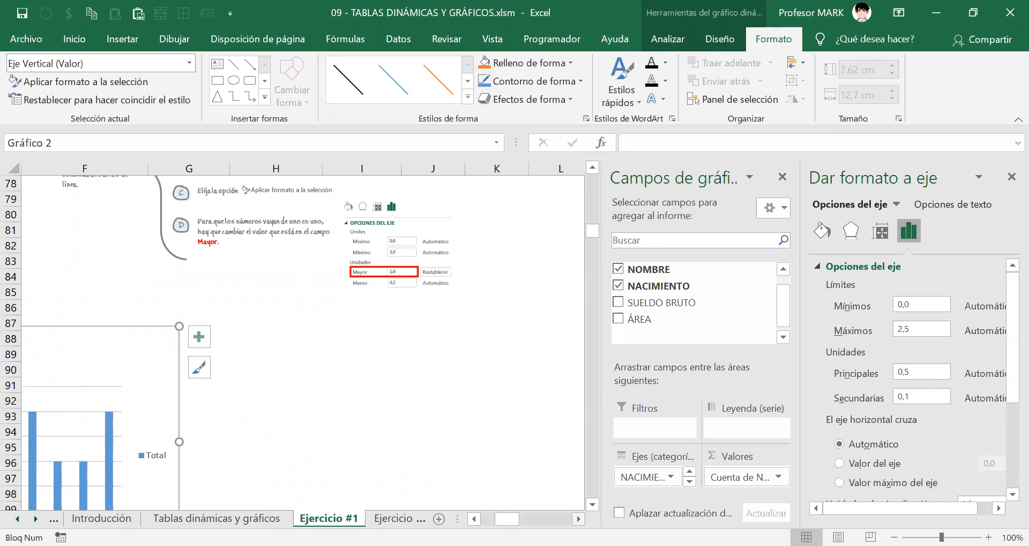
scroll(246, 319, up, 1)
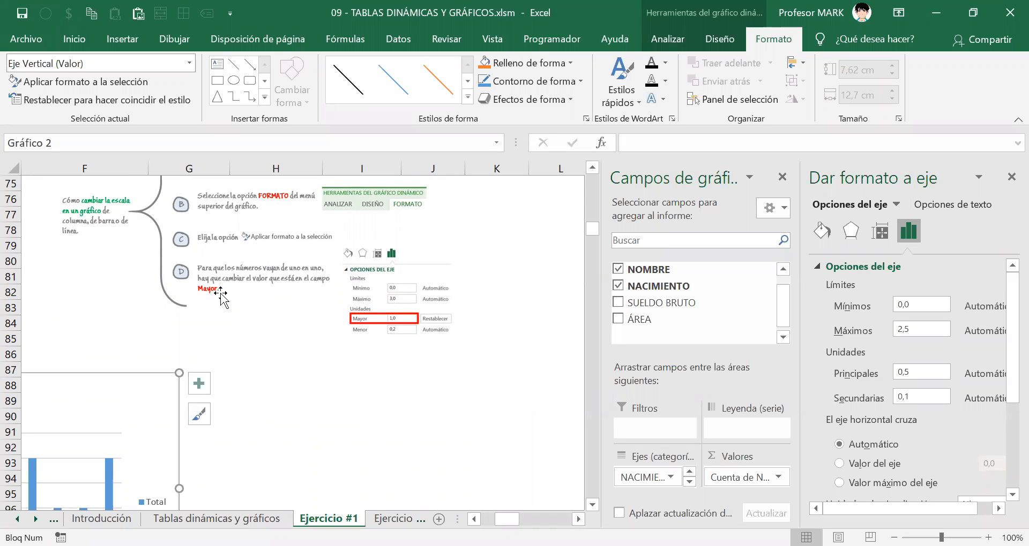
click(155, 157)
key(ctrl+shift+3)
mouse_move(35, 60)
mouse_down()
mouse_move(2, 79)
mouse_move(157, 90)
mouse_move(75, 55)
mouse_move(31, 59)
mouse_up()
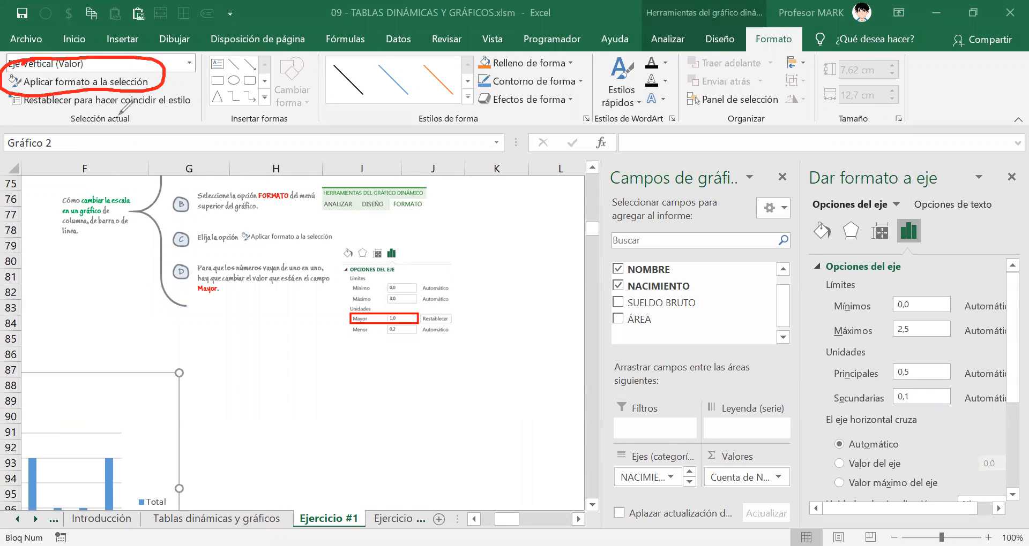
mouse_move(114, 86)
mouse_down()
mouse_move(289, 177)
mouse_move(396, 194)
mouse_move(606, 174)
mouse_move(884, 121)
mouse_move(884, 159)
mouse_move(895, 144)
mouse_move(795, 161)
mouse_move(767, 375)
mouse_move(782, 454)
mouse_move(974, 403)
mouse_move(959, 295)
mouse_move(890, 161)
mouse_move(811, 160)
mouse_move(914, 185)
mouse_up()
drag(796, 206, 929, 196)
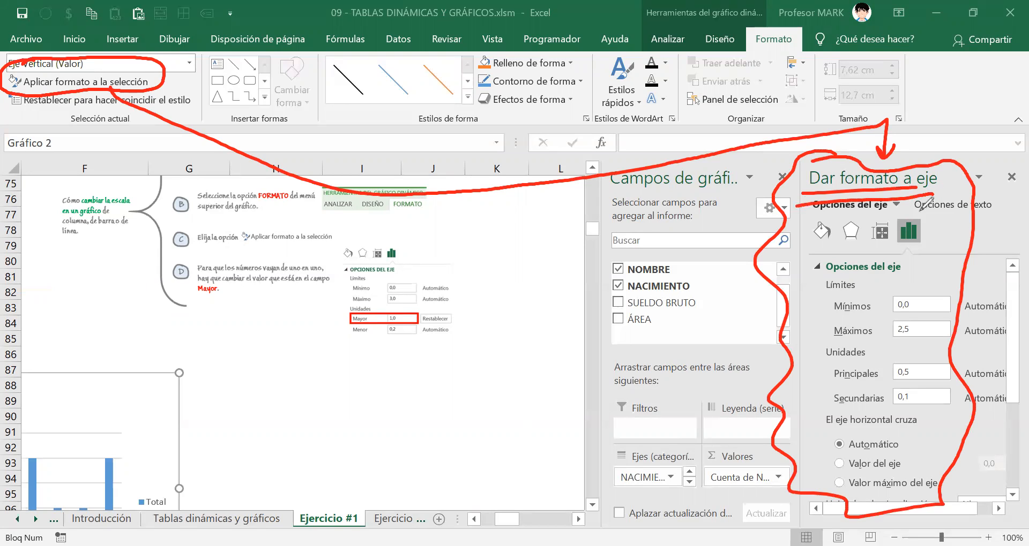
mouse_move(923, 210)
mouse_down()
mouse_move(906, 247)
mouse_move(887, 230)
mouse_move(935, 225)
mouse_up()
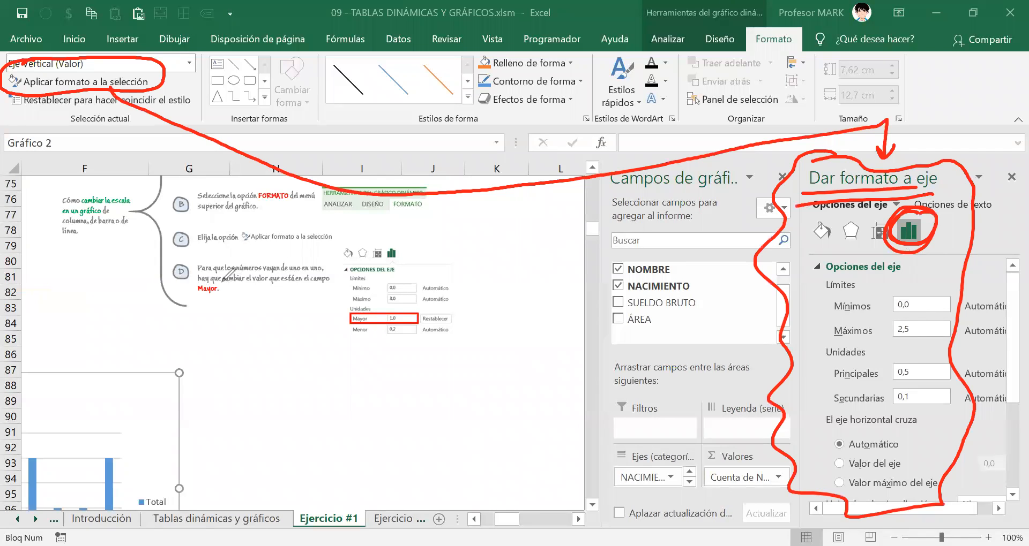
drag(259, 284, 329, 283)
mouse_move(202, 298)
mouse_down()
mouse_move(228, 291)
mouse_move(191, 289)
mouse_move(195, 302)
mouse_up()
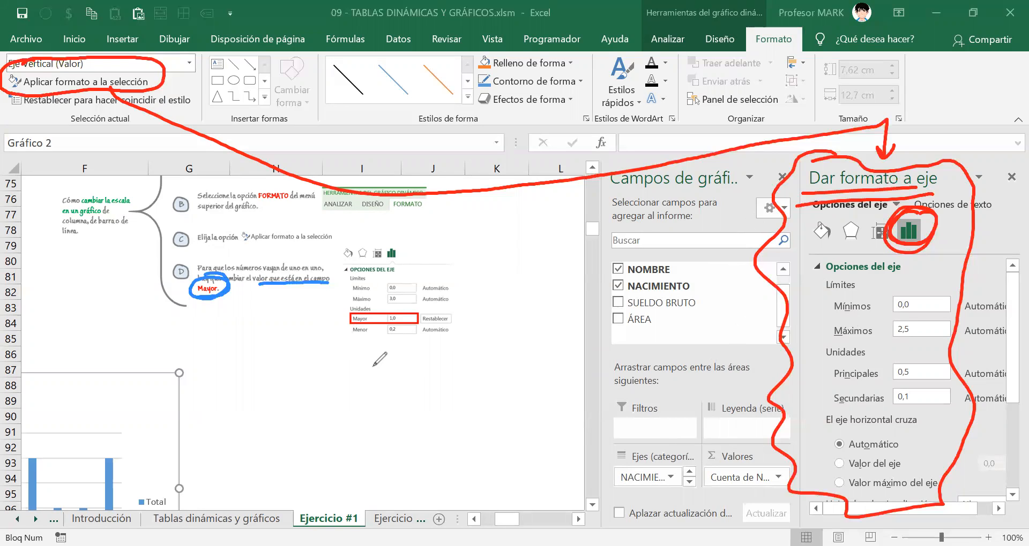
mouse_move(341, 315)
mouse_down()
mouse_move(364, 296)
mouse_move(368, 327)
mouse_up()
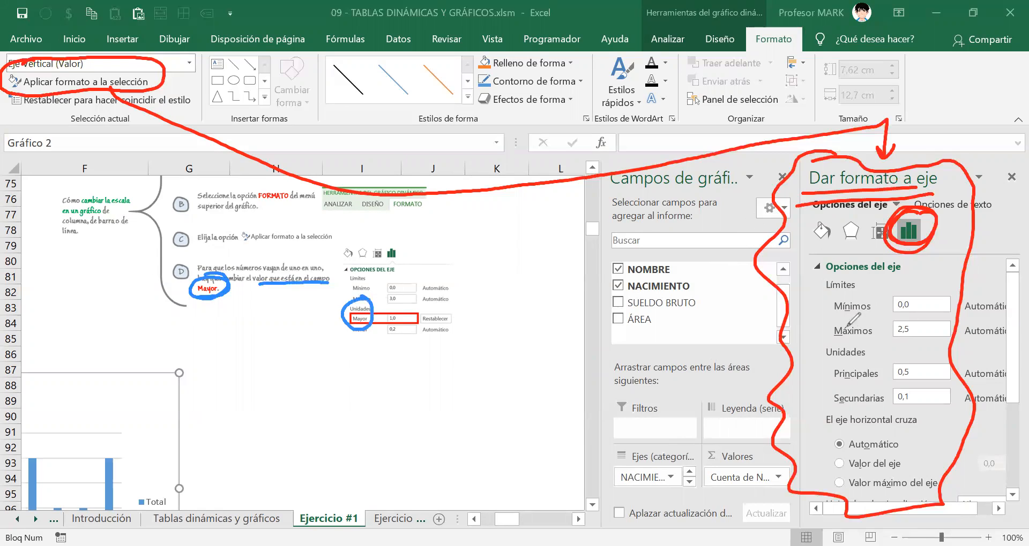
mouse_move(839, 339)
mouse_down()
mouse_move(815, 370)
mouse_move(854, 389)
mouse_move(863, 339)
mouse_up()
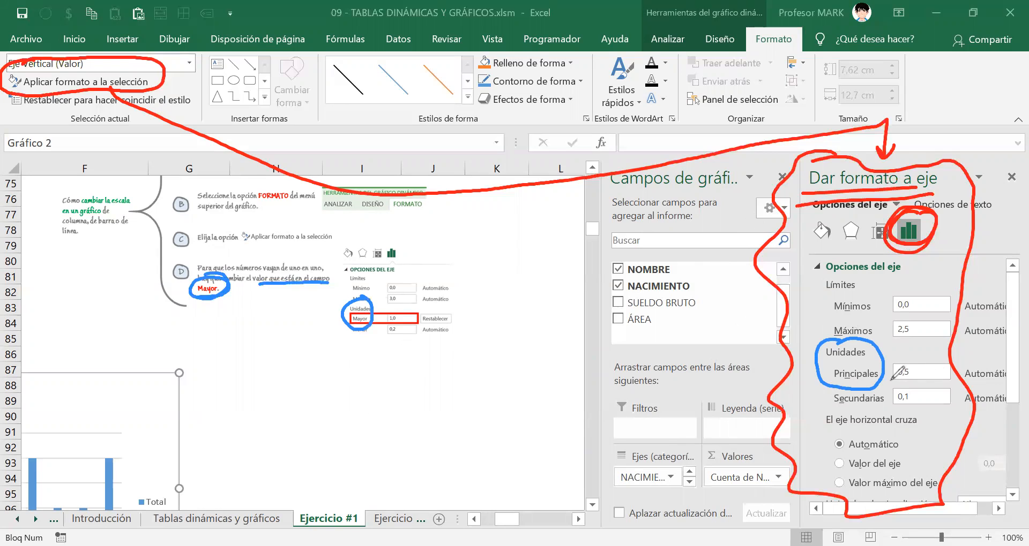
drag(920, 381, 900, 354)
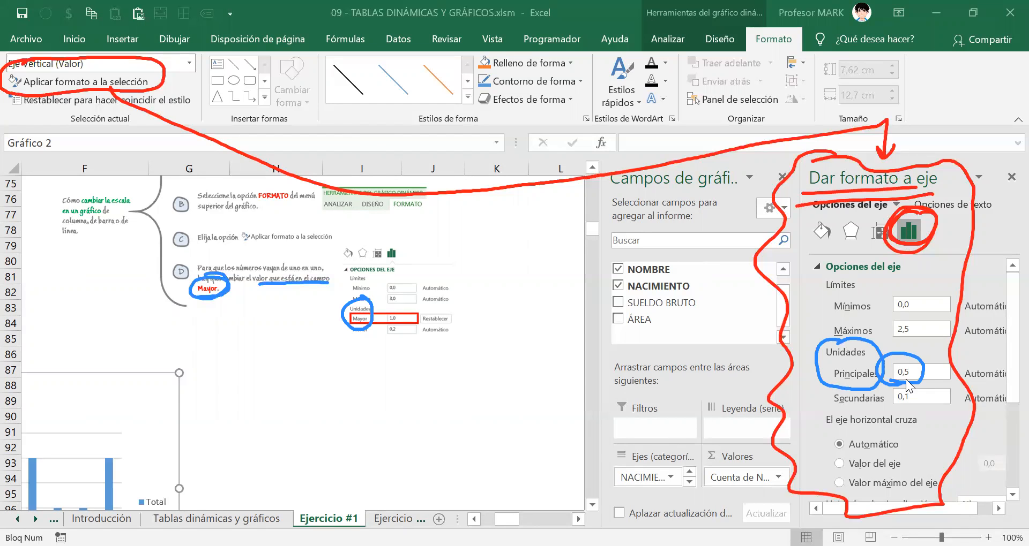
Set the vertical axis's Principales unit to 1
drag(913, 374, 892, 378)
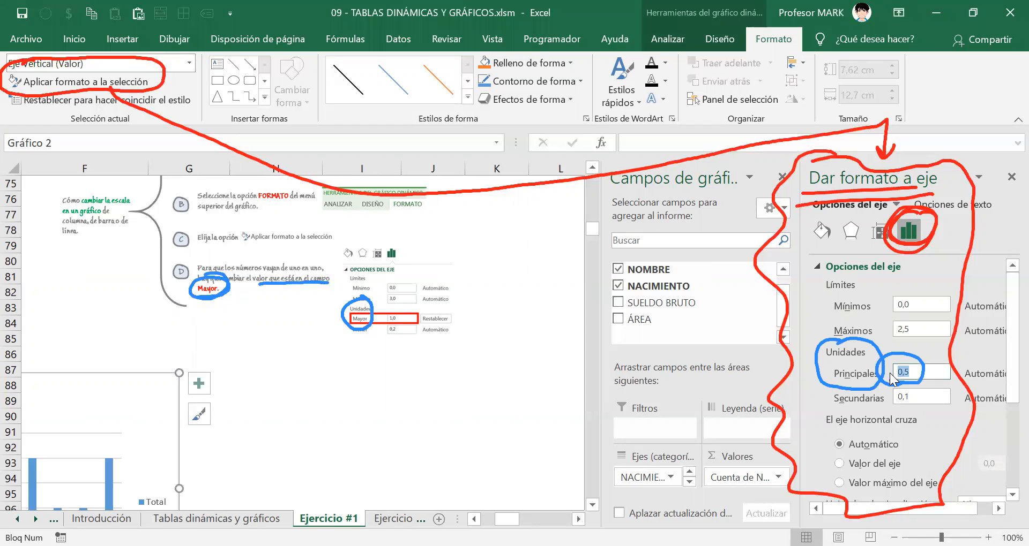
text(1)
key(Return)
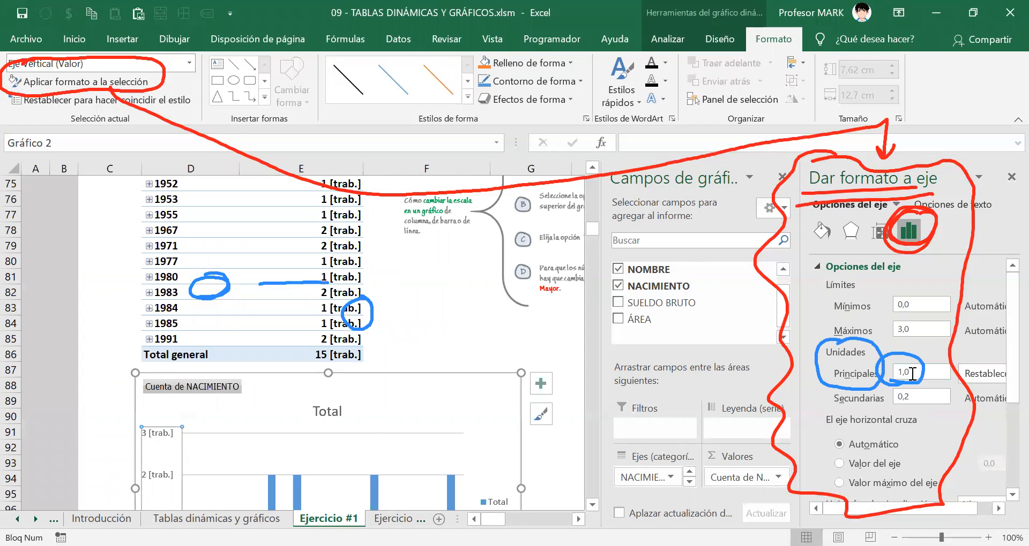
Set the vertical axis's Principales unit to 0,5 to compare the two scales
drag(916, 372, 879, 378)
scroll(267, 397, down, 2)
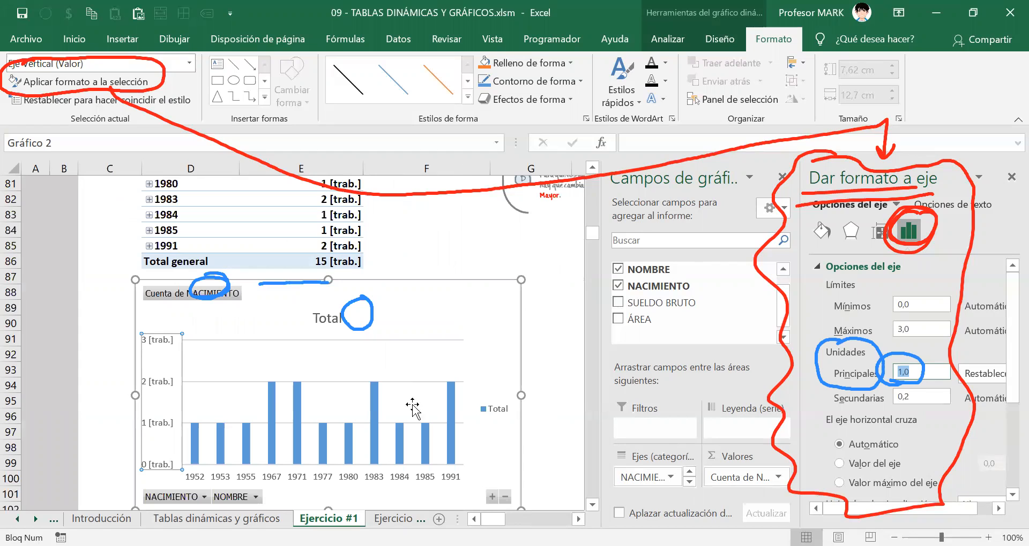
text(0,5)
key(Return)
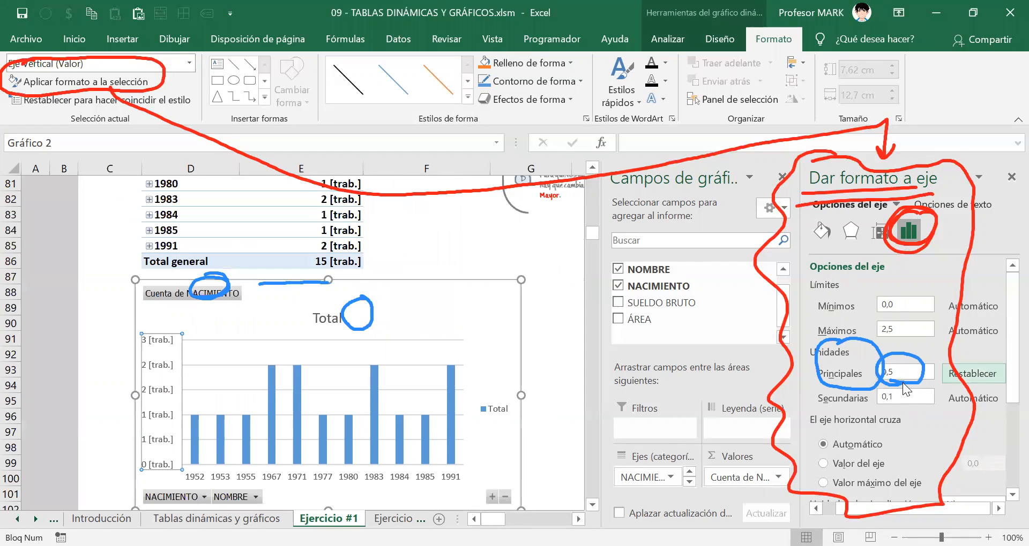
Set the vertical axis's Principales unit to 1 and deselect the chart
key(BackSpace)
key(BackSpace)
key(BackSpace)
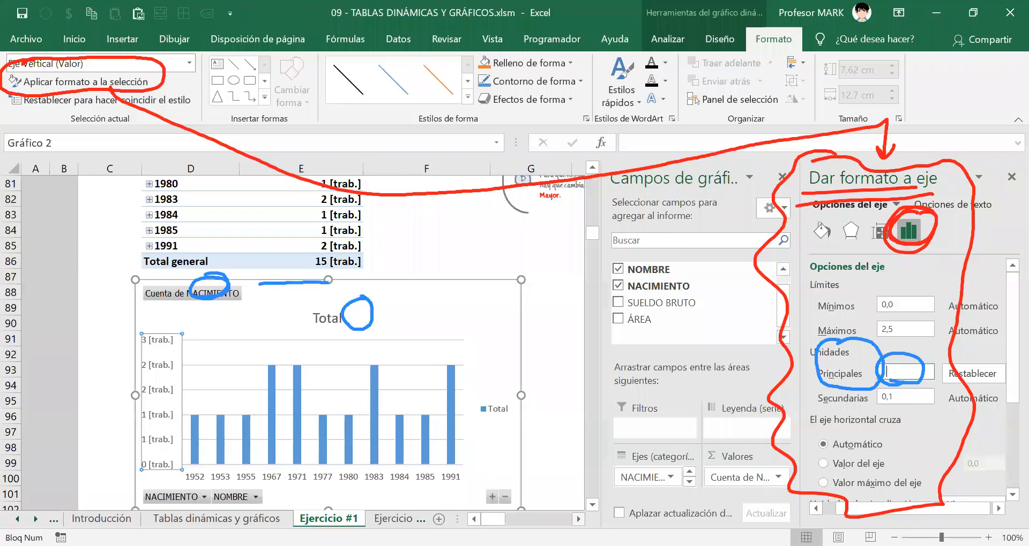
text(1)
key(Return)
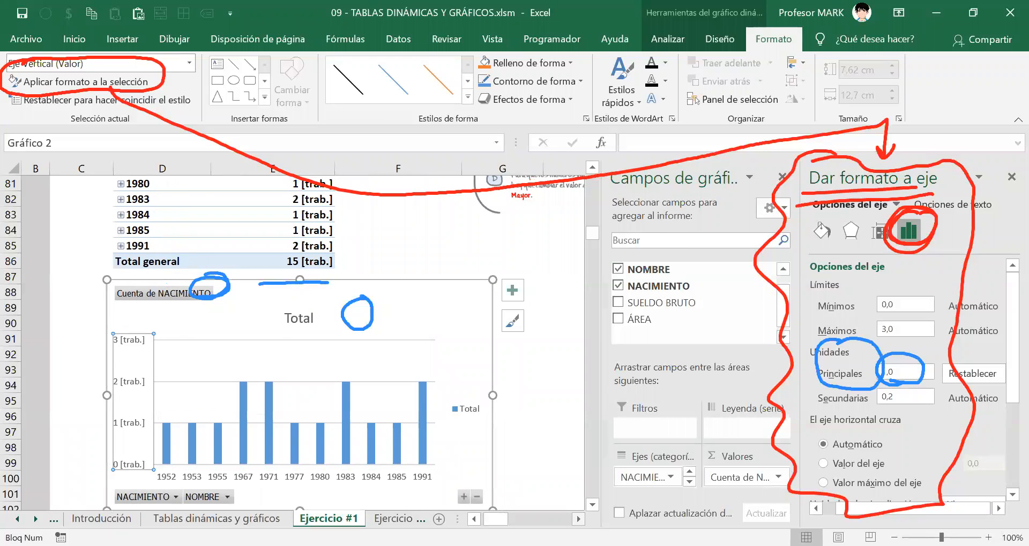
click(626, 130)
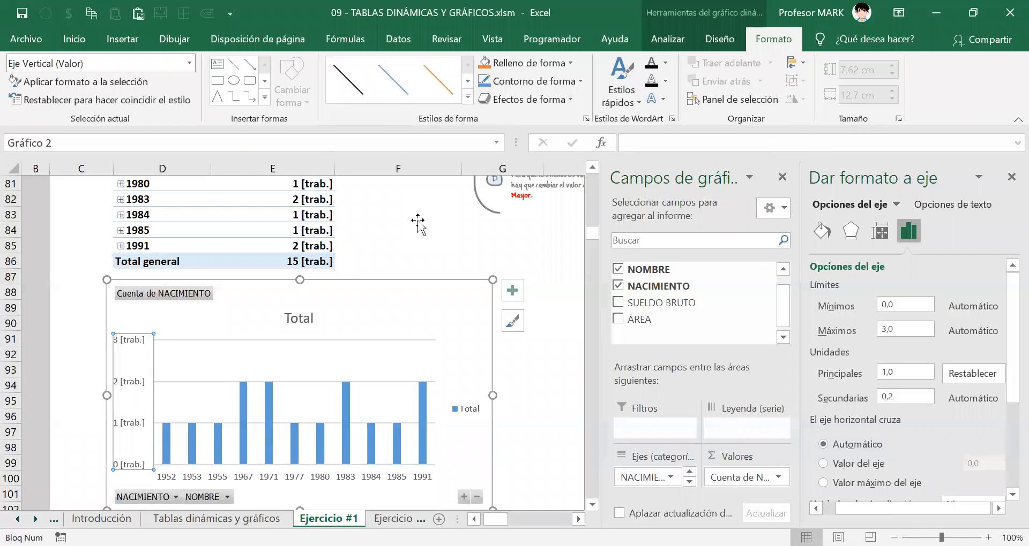
click(533, 401)
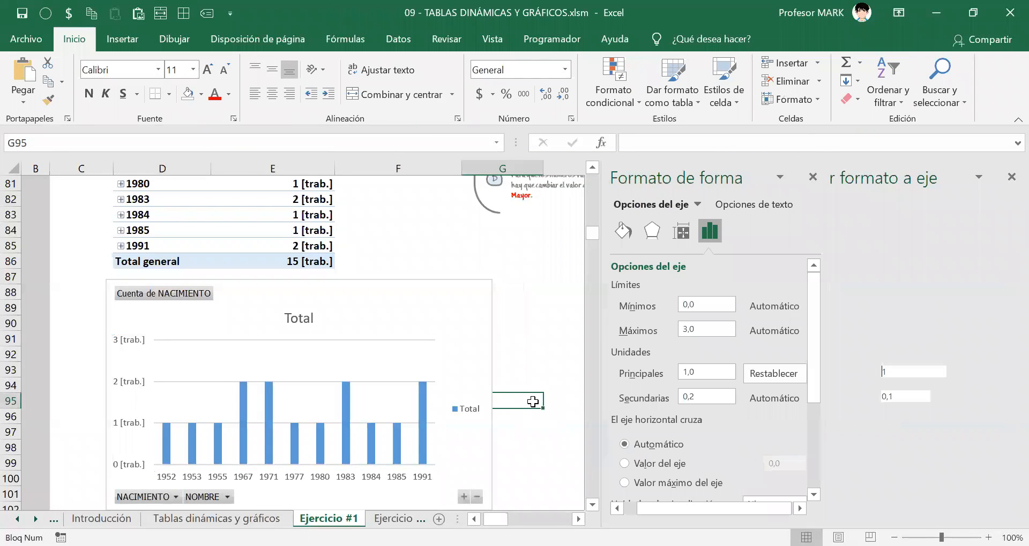
scroll(192, 367, down, 1)
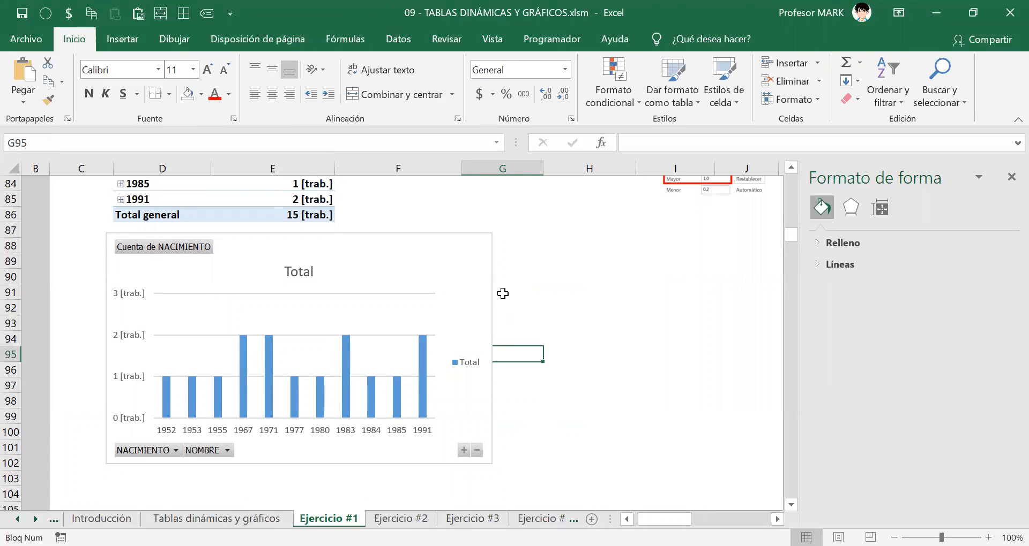
Delete the pasted picture explaining how to change a chart's scale and close the format pane
scroll(501, 297, up, 3)
scroll(597, 335, up, 3)
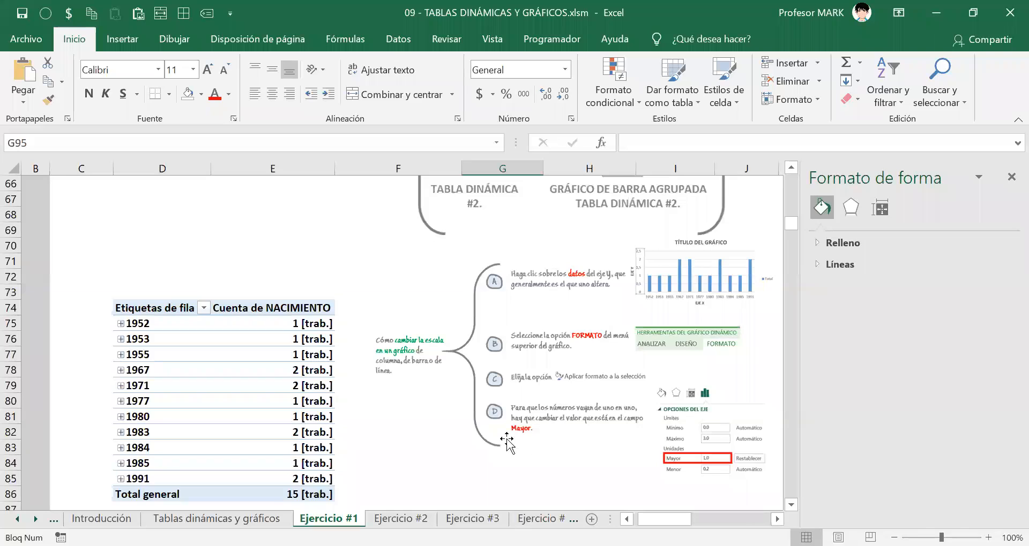
click(613, 340)
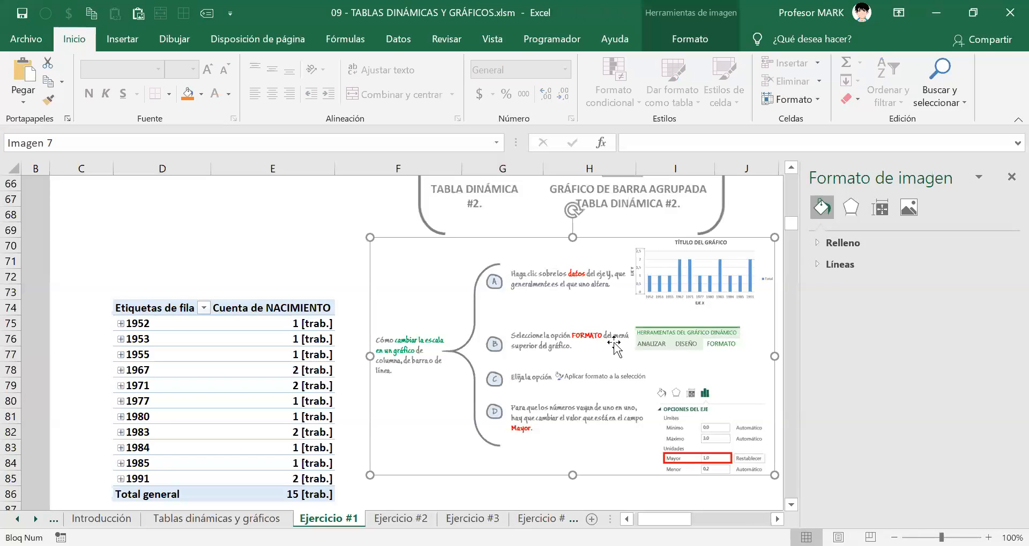
scroll(613, 348, down, 1)
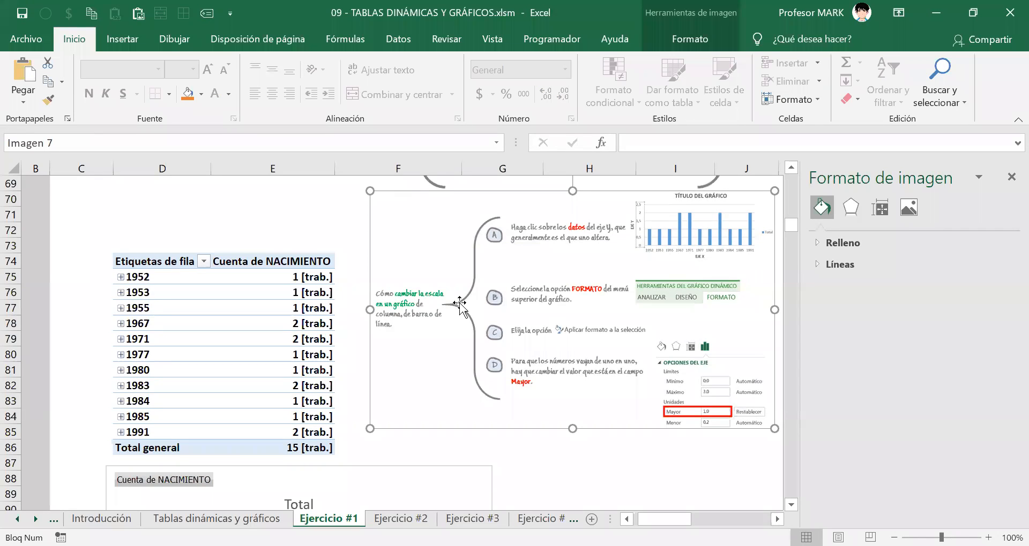
key(Delete)
scroll(461, 321, down, 2)
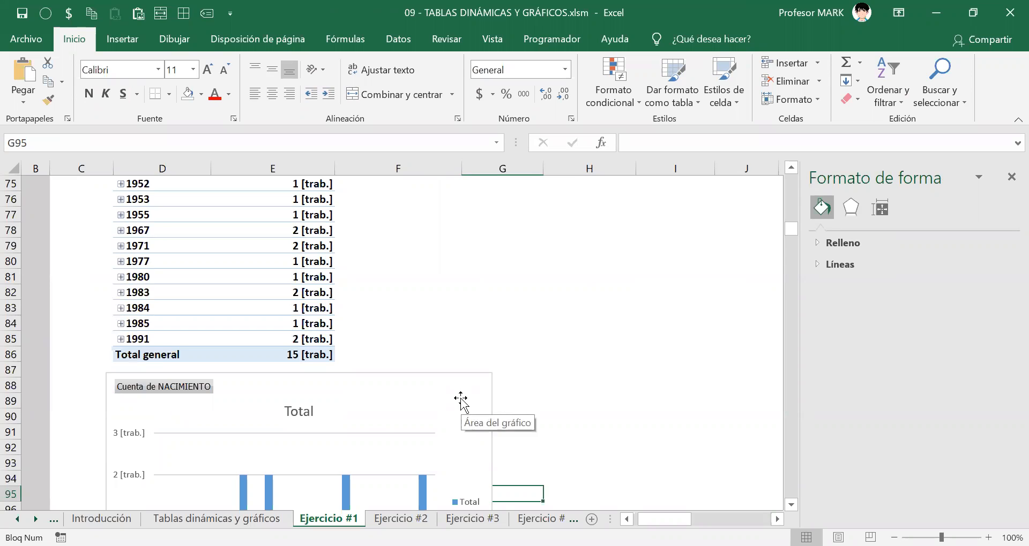
click(1009, 177)
Review the diagram showing how the pivot tables and their charts should be laid out, including the separation between tables
scroll(489, 376, up, 2)
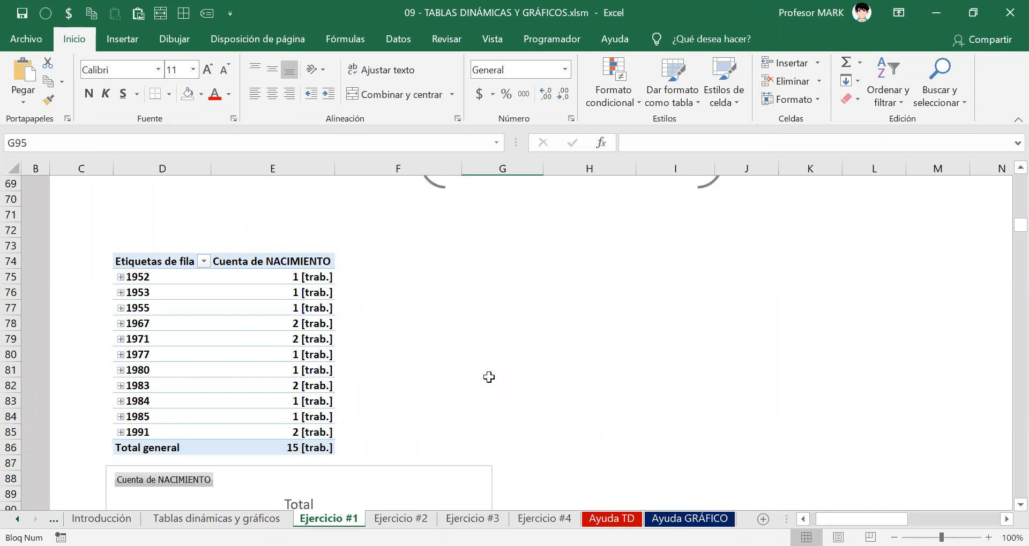
scroll(489, 378, up, 7)
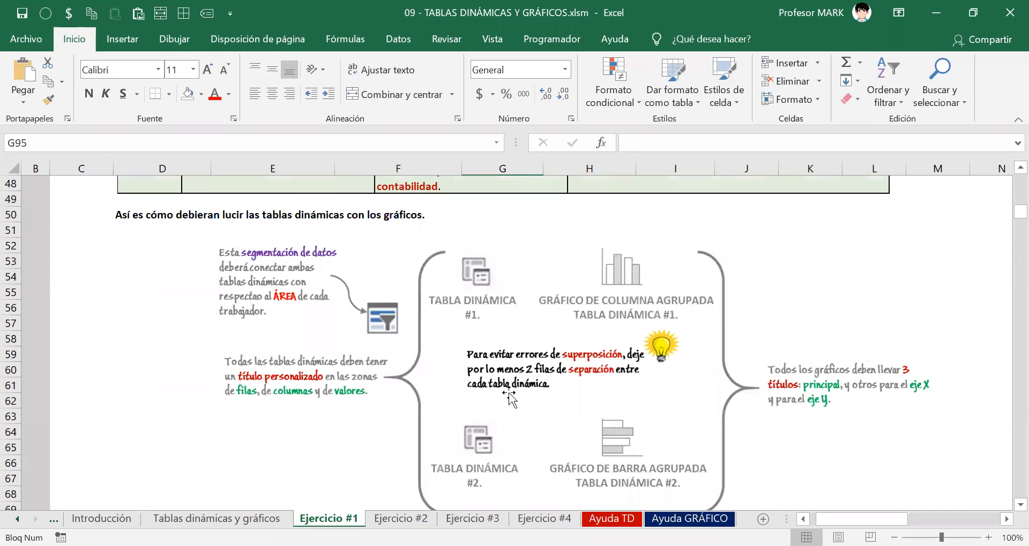
scroll(535, 321, down, 1)
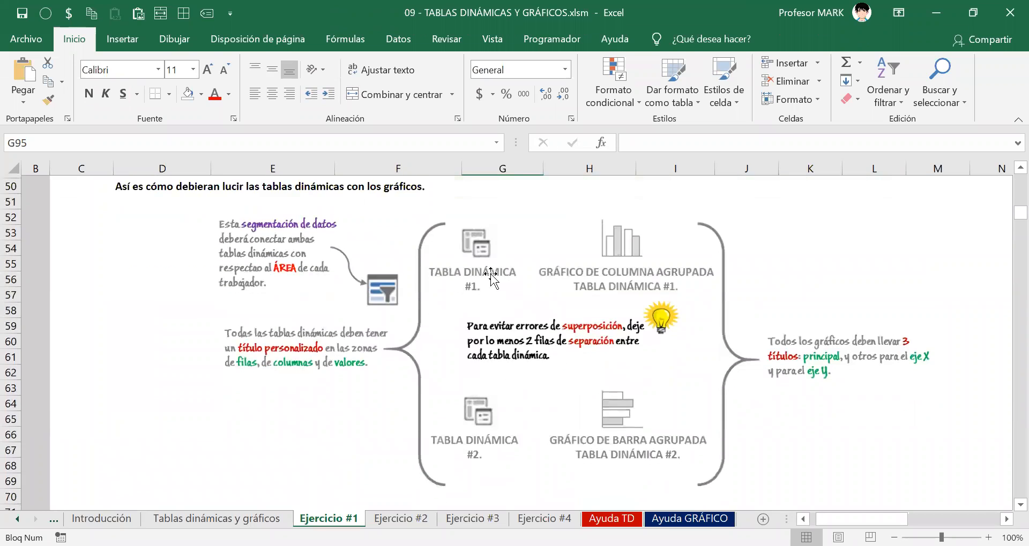
scroll(491, 276, up, 2)
scroll(479, 278, down, 1)
scroll(479, 279, up, 2)
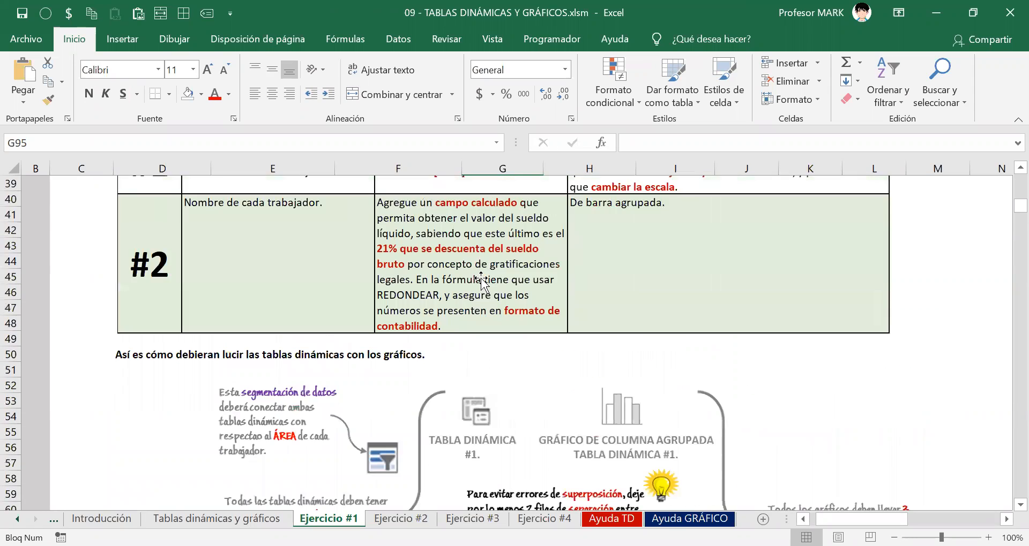
scroll(485, 284, down, 1)
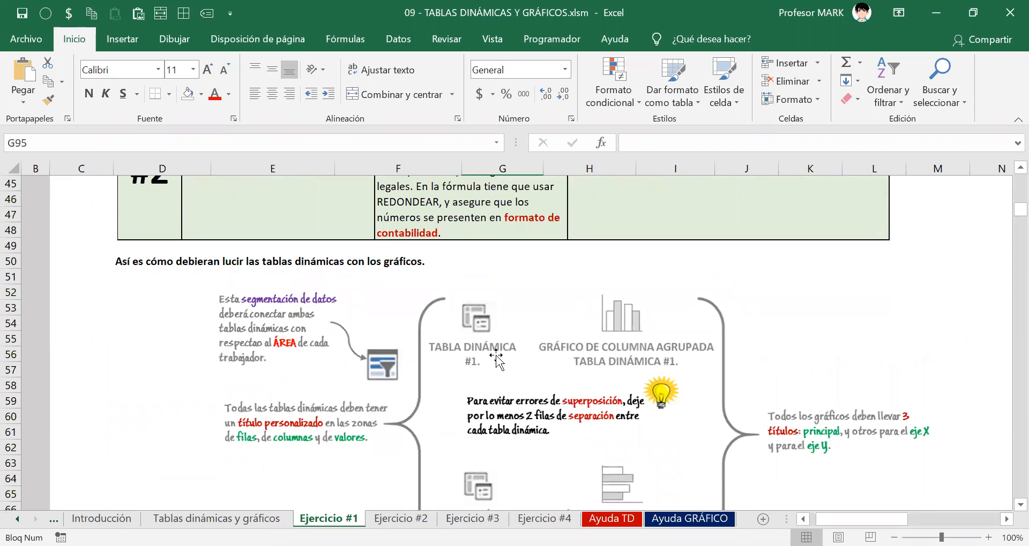
click(481, 335)
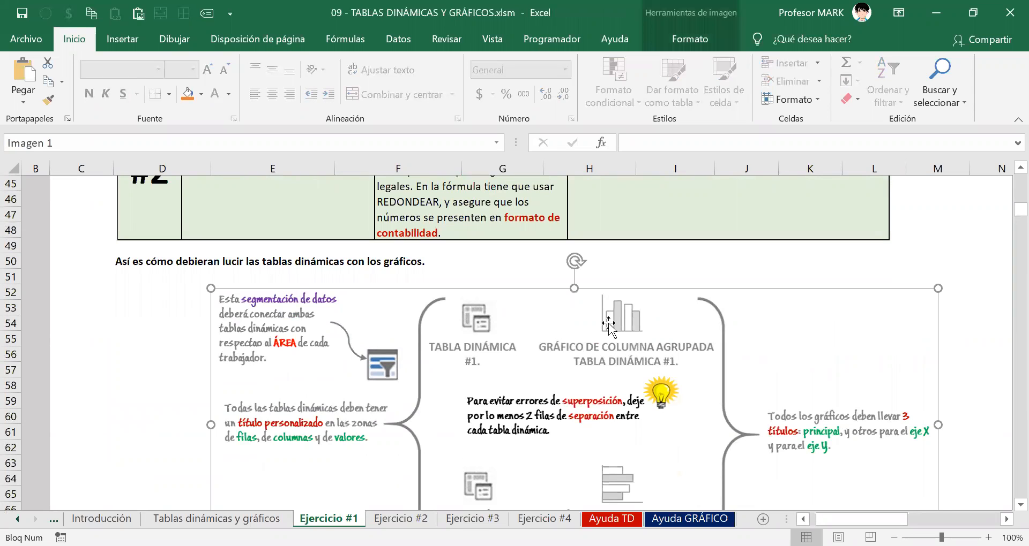
scroll(608, 324, down, 2)
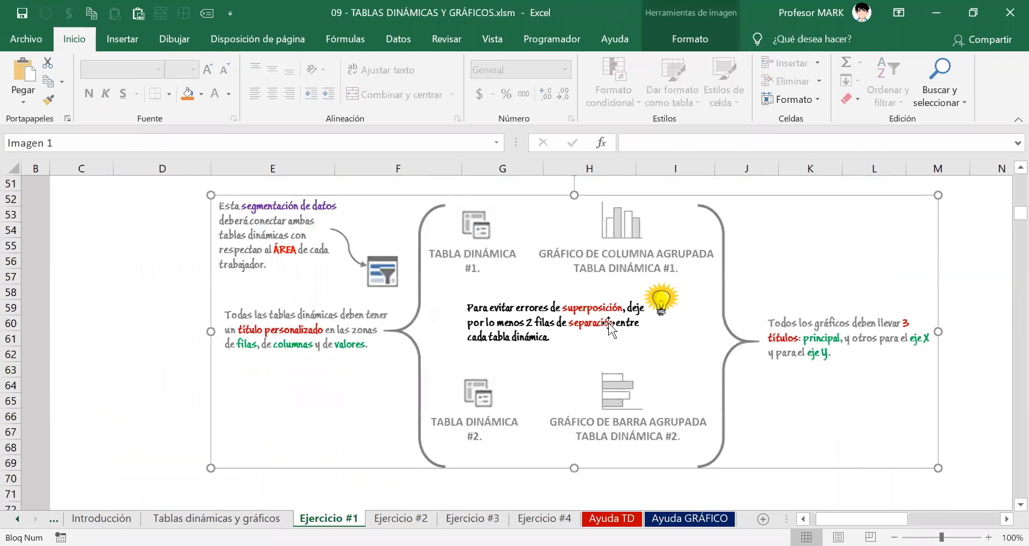
scroll(382, 408, down, 7)
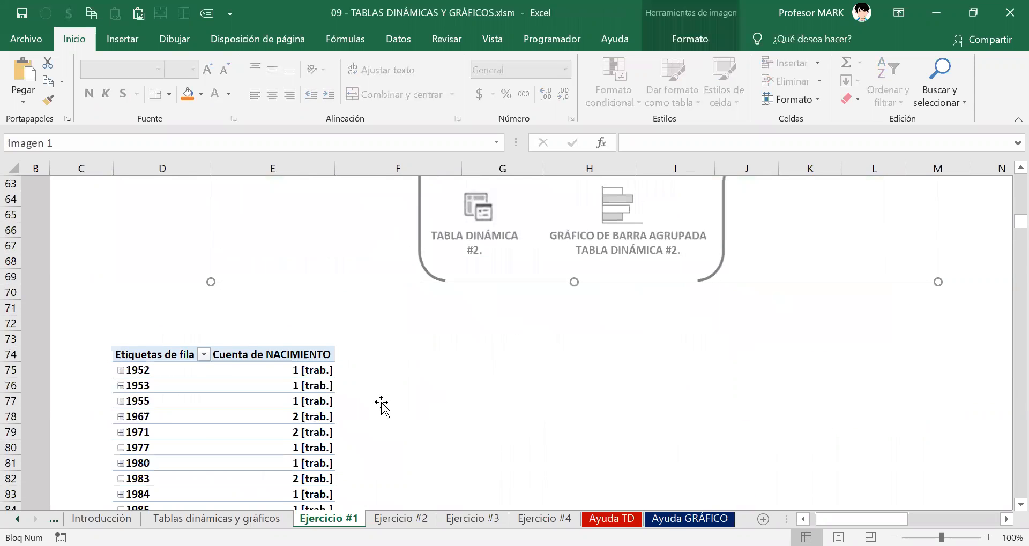
Move the pivot chart beside the birth-year pivot table, with its upper edge at row 73, and deselect it
click(256, 291)
scroll(271, 380, down, 2)
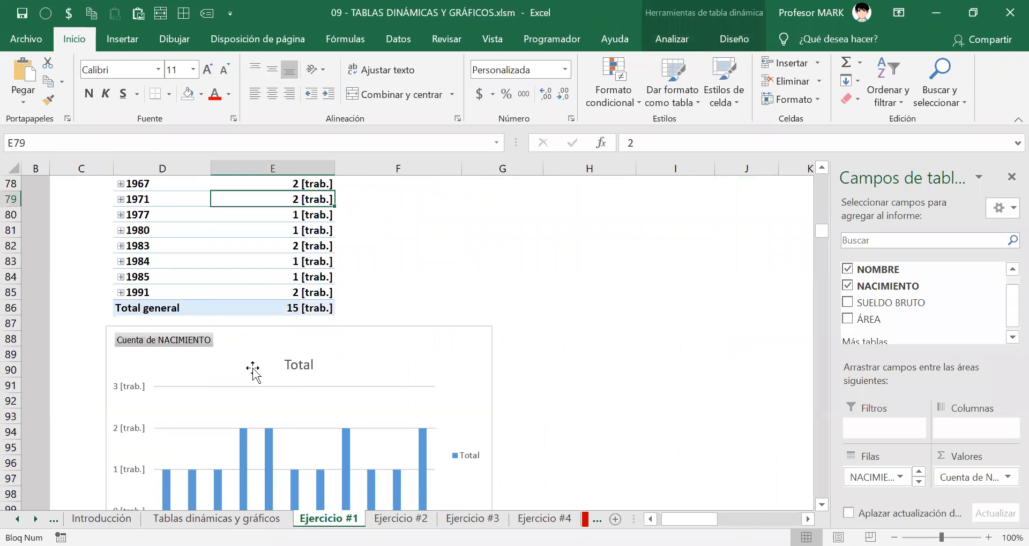
click(248, 362)
click(609, 312)
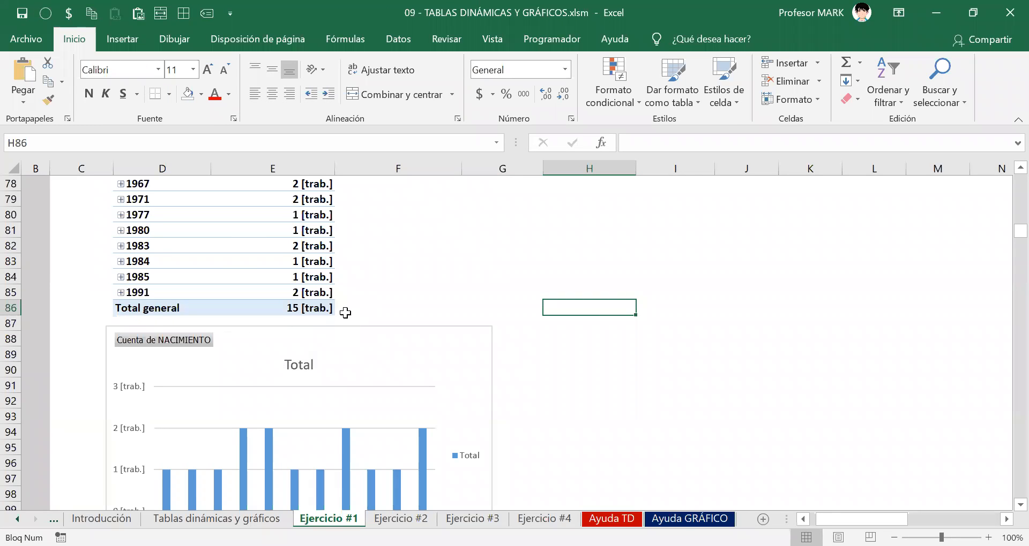
scroll(344, 395, up, 2)
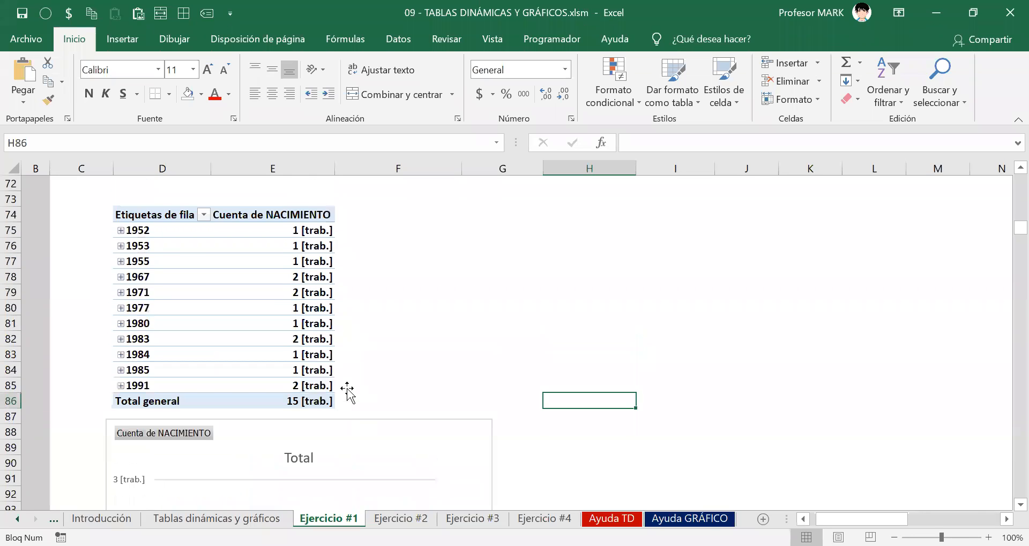
scroll(345, 391, down, 1)
scroll(584, 338, up, 9)
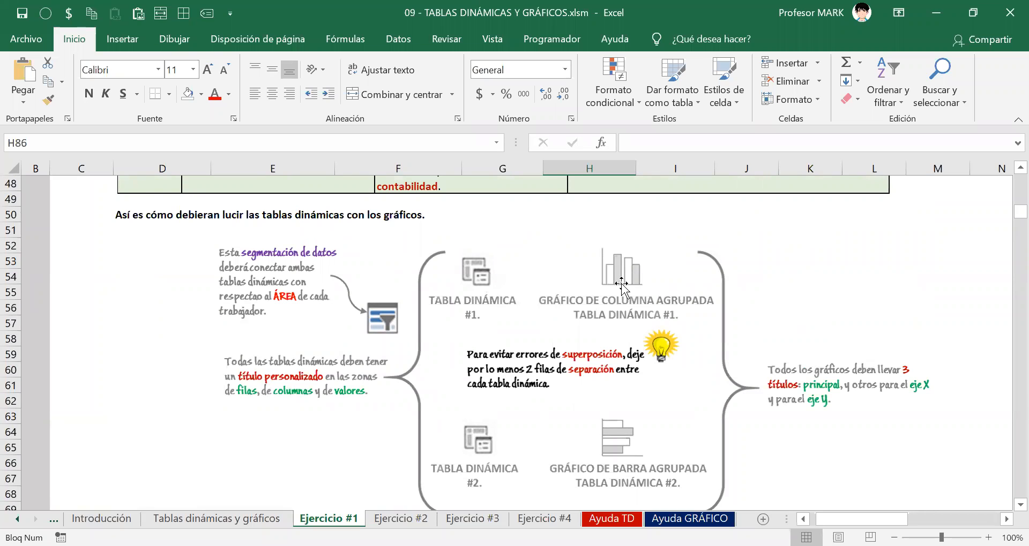
scroll(570, 351, down, 8)
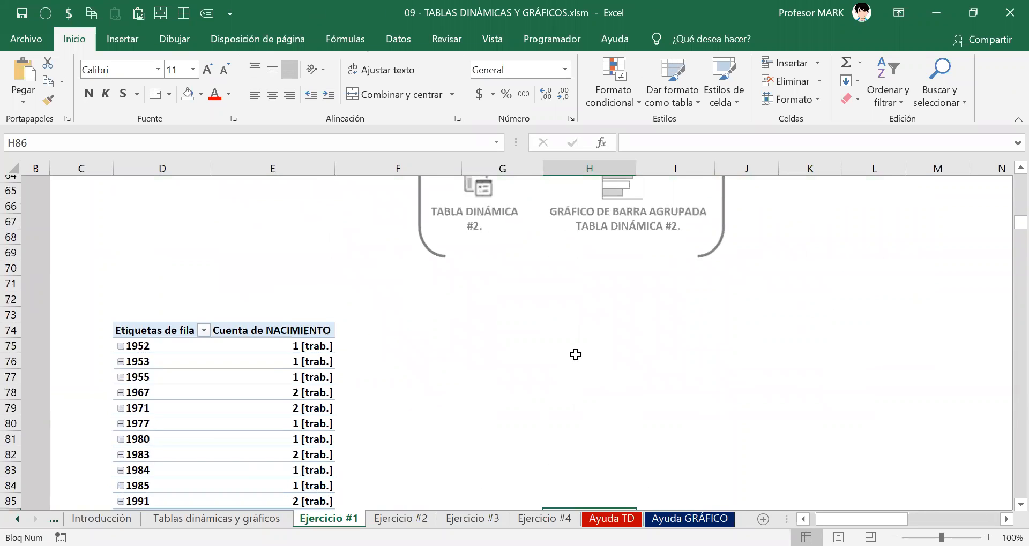
drag(234, 437, 563, 209)
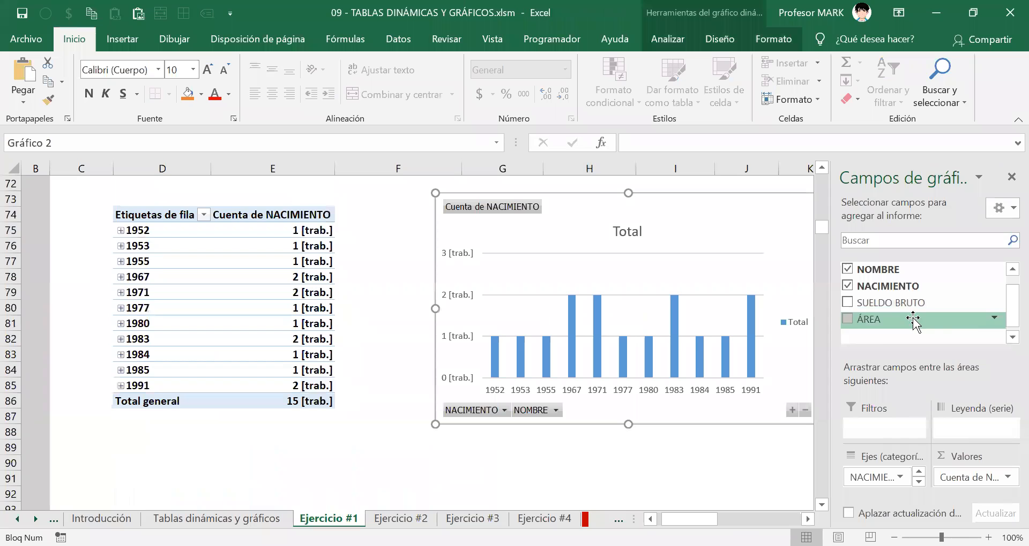
click(389, 403)
Compare the placement of the pivot table and its chart with the layout diagram above them
scroll(389, 407, up, 3)
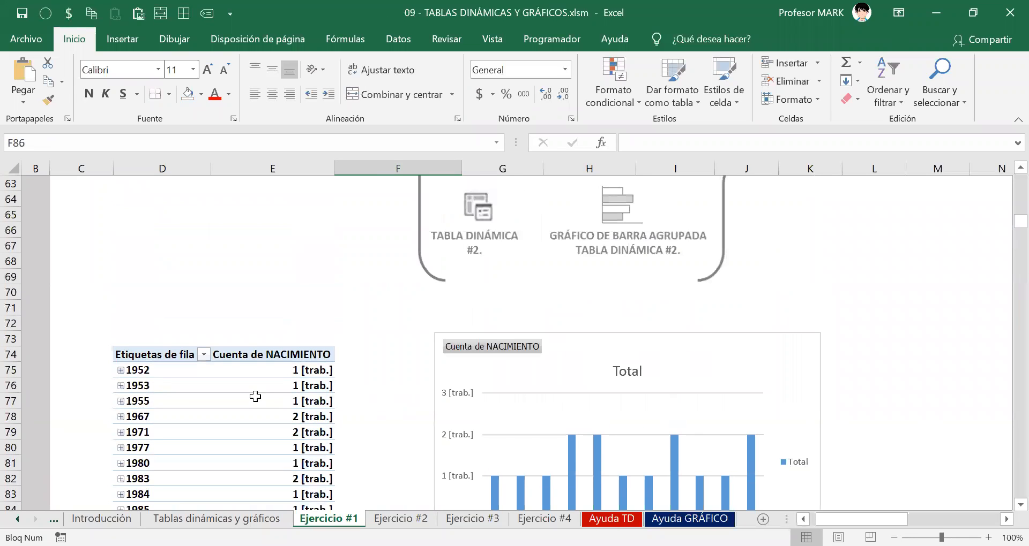
click(256, 400)
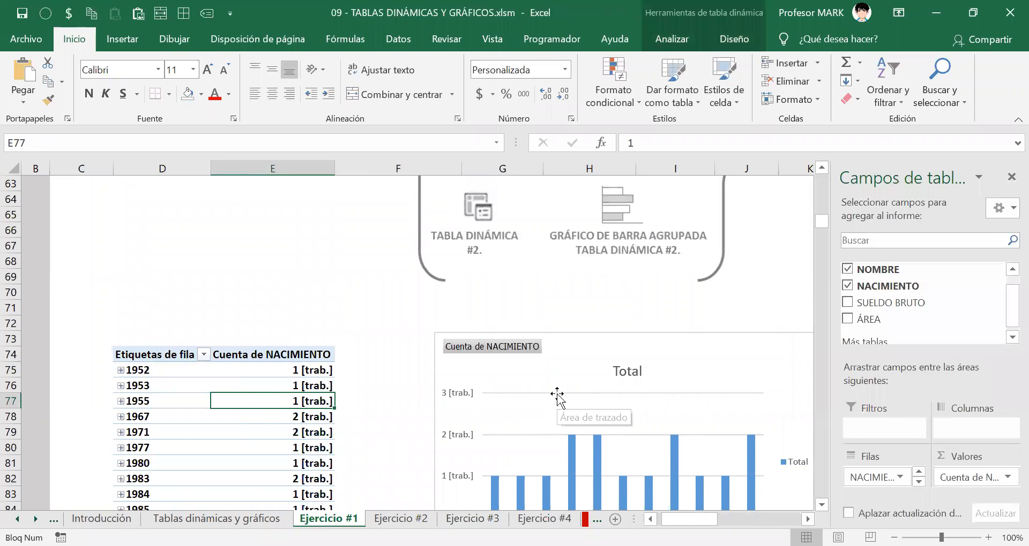
scroll(555, 391, up, 3)
scroll(555, 383, up, 2)
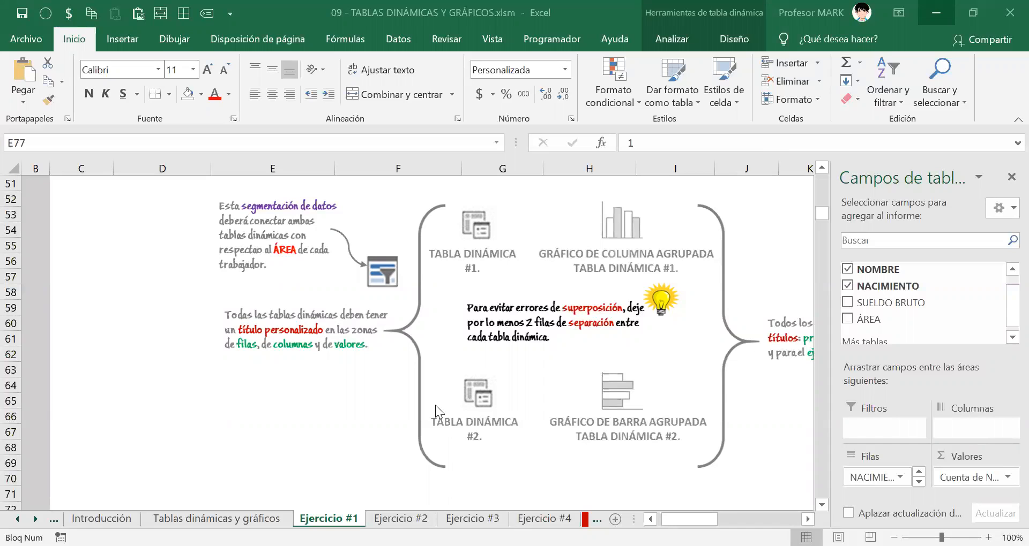
scroll(435, 405, down, 7)
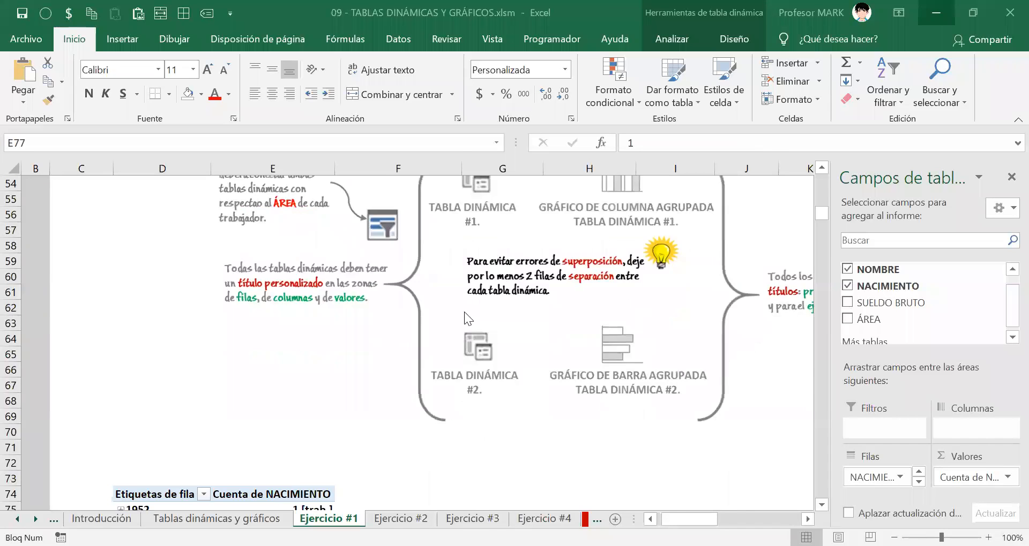
scroll(472, 326, up, 2)
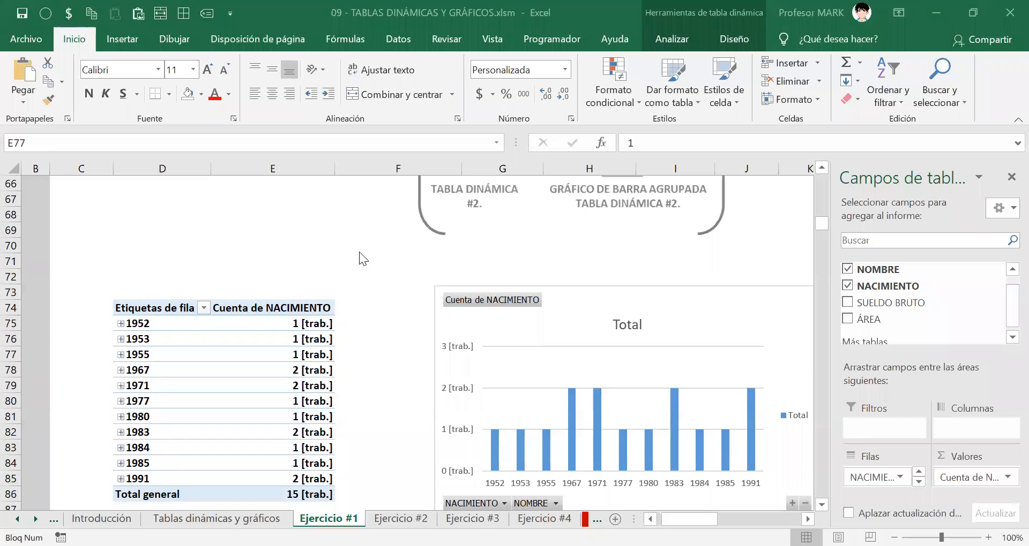
Select the chart and its vertical axis, and examine the list of chart elements and the Formato, Diseño and Analizar tools
click(634, 324)
click(718, 330)
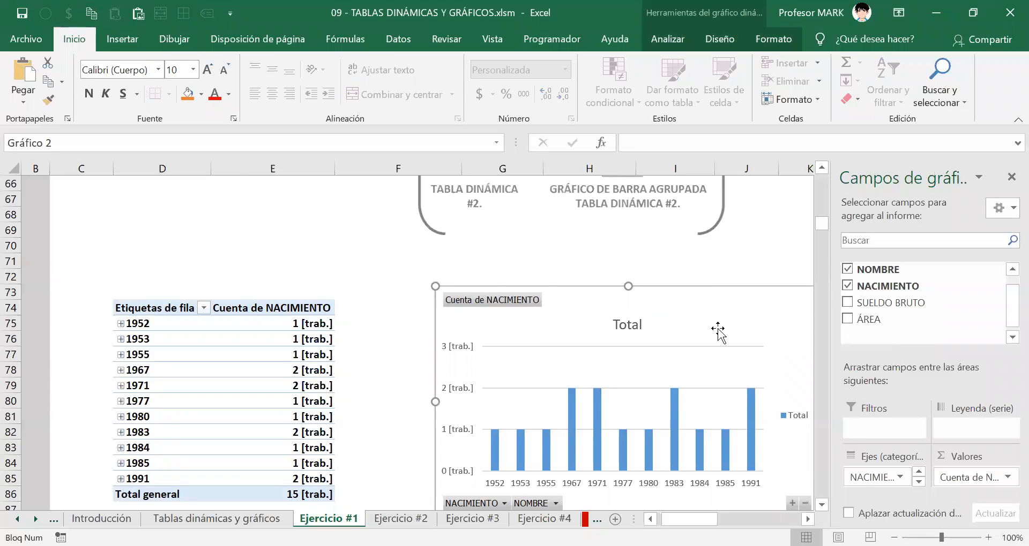
click(785, 47)
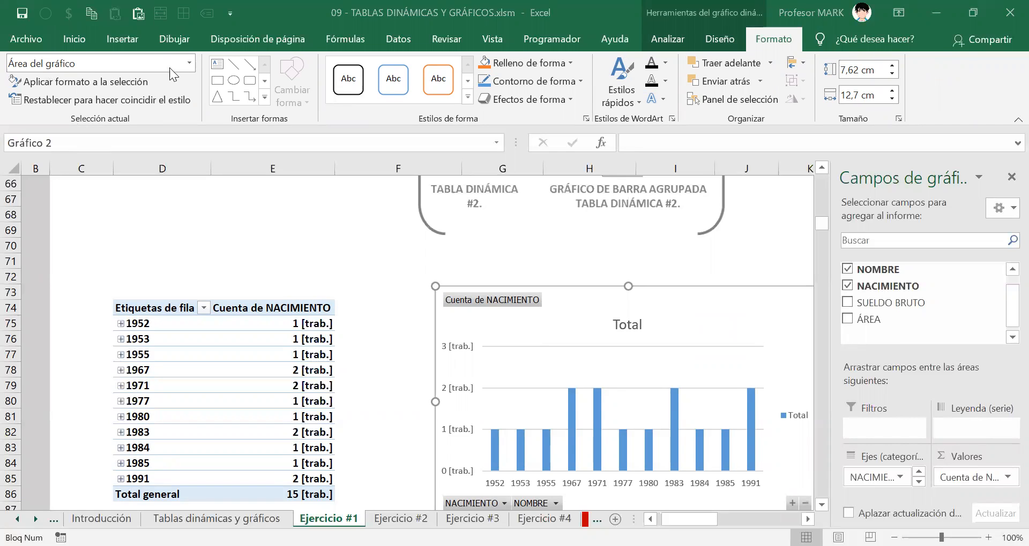
click(189, 61)
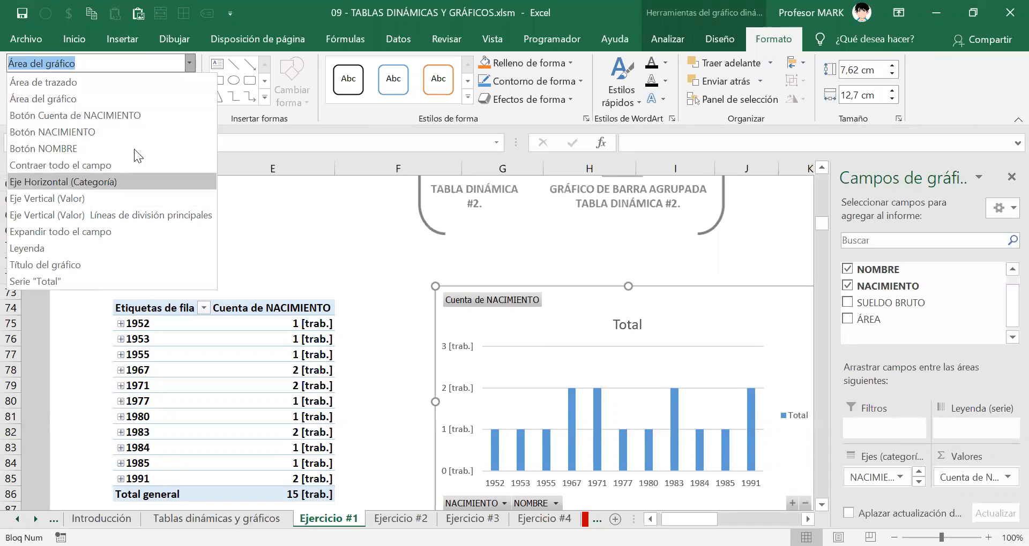
click(448, 352)
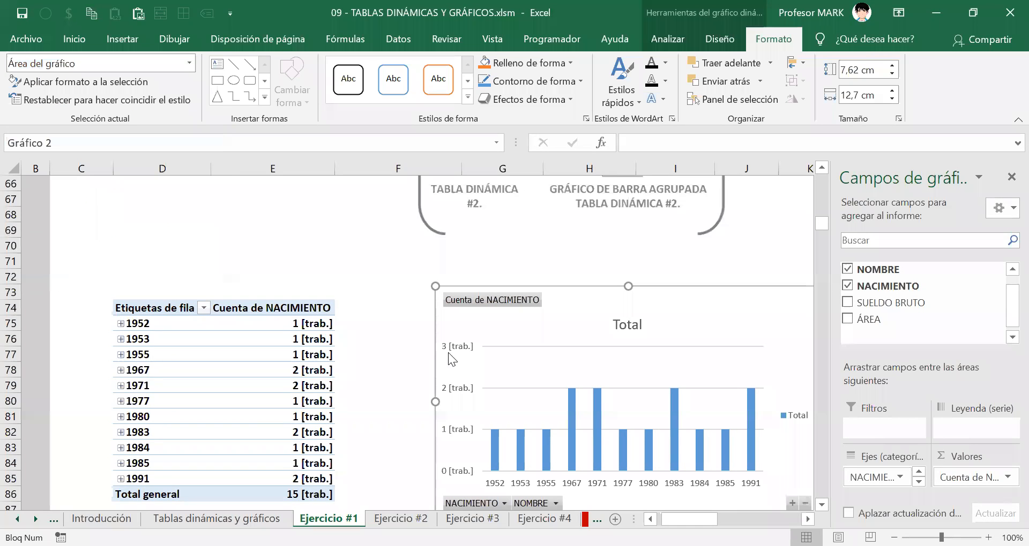
click(449, 349)
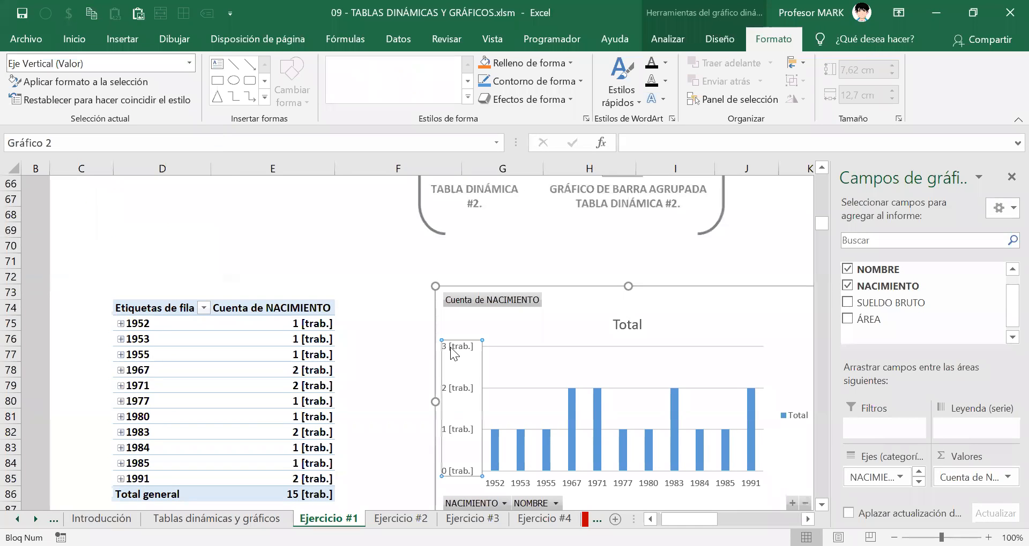
click(719, 39)
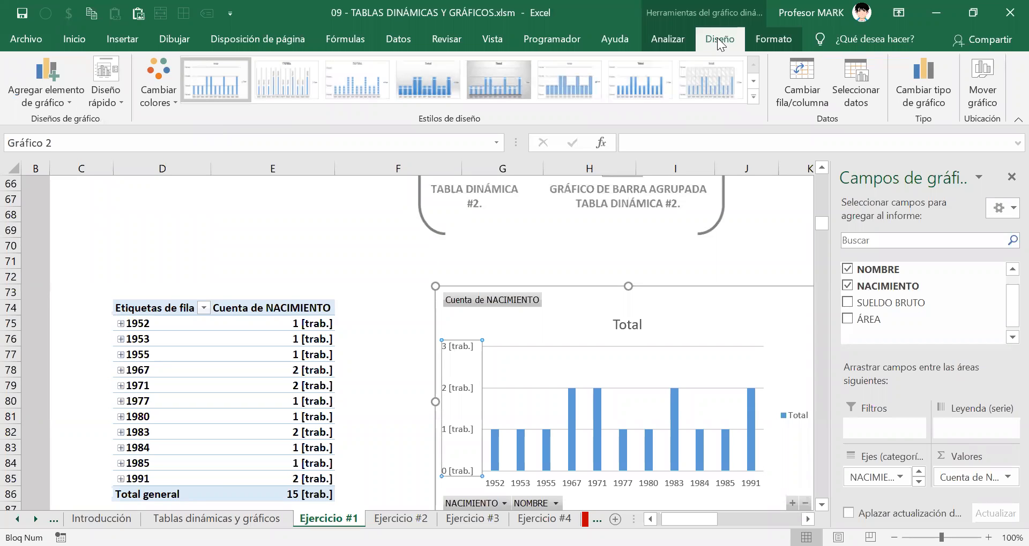
click(670, 39)
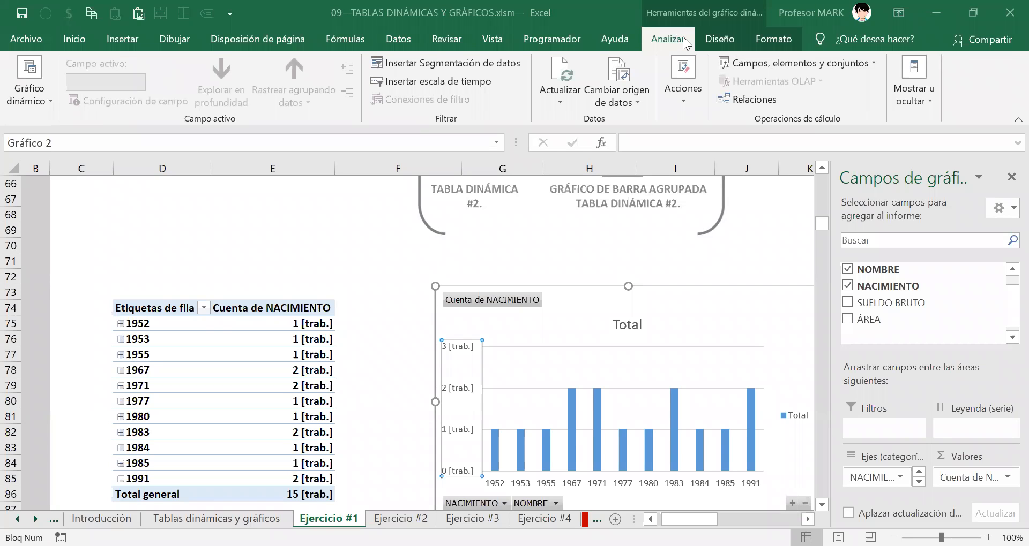
Deselect the chart, and examine the pivot table's row-label header and the chart's title
click(395, 277)
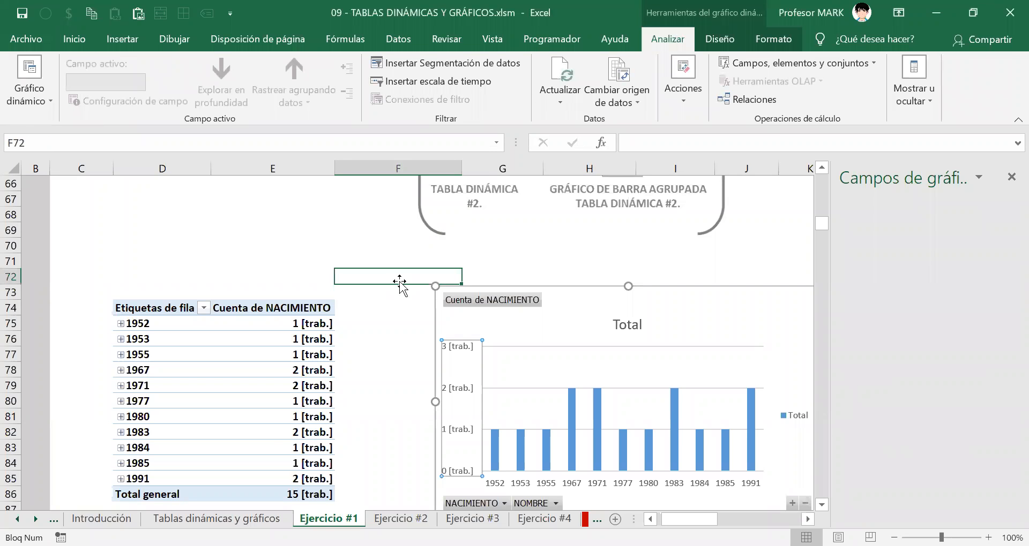
scroll(356, 362, up, 2)
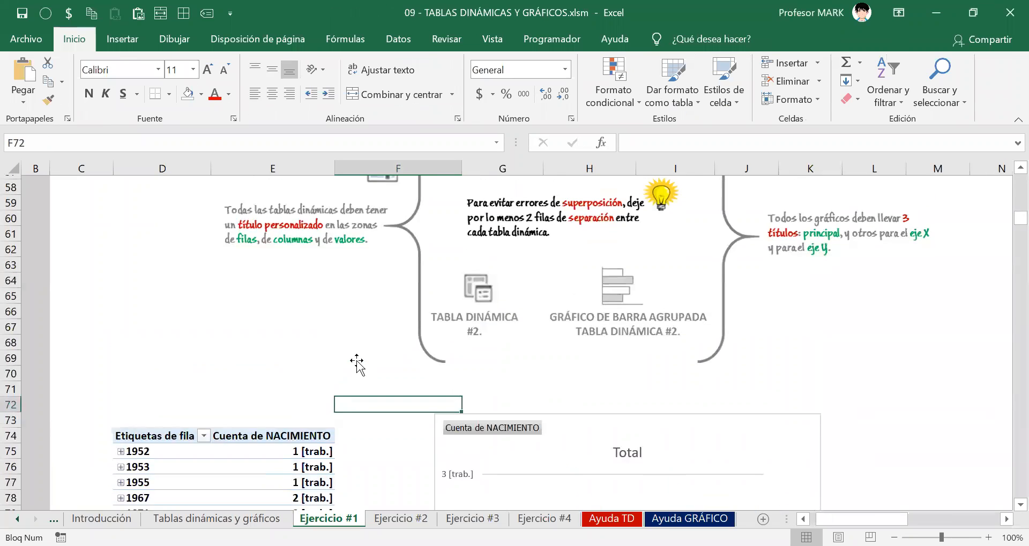
scroll(356, 362, down, 3)
click(139, 261)
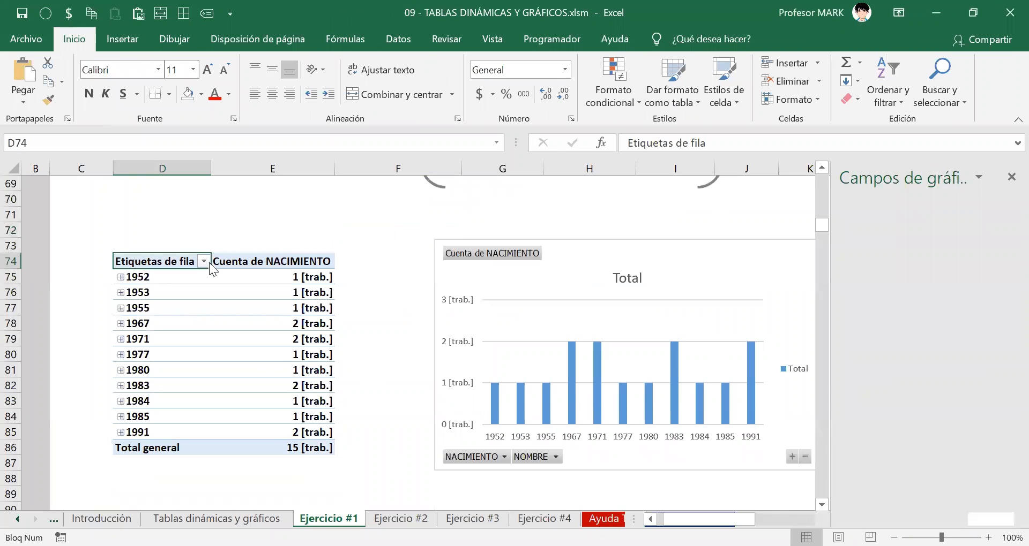
click(626, 279)
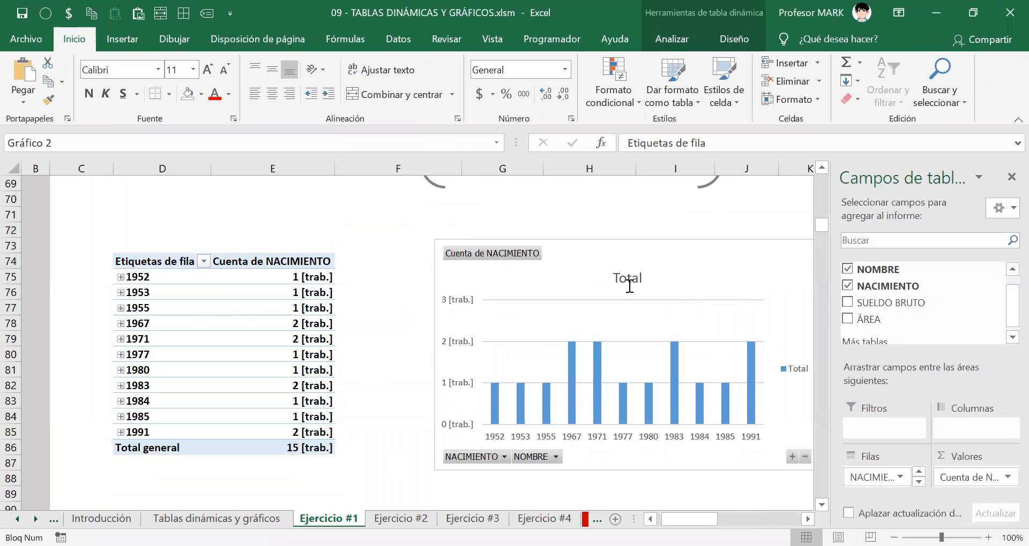
click(366, 370)
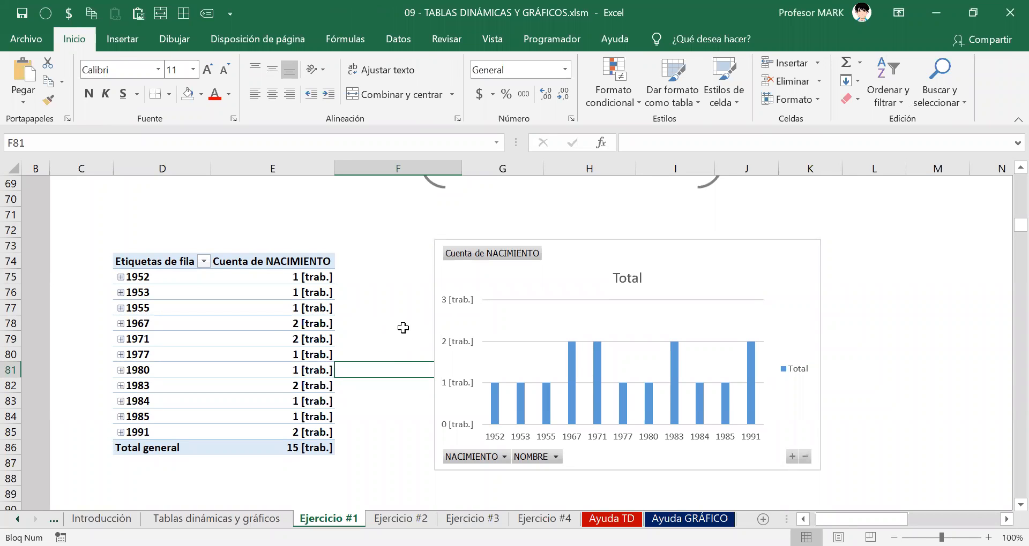
Review the layout diagram's two-row separation rule, and check the pivot table's extent from its header to its Total general row
scroll(404, 328, up, 6)
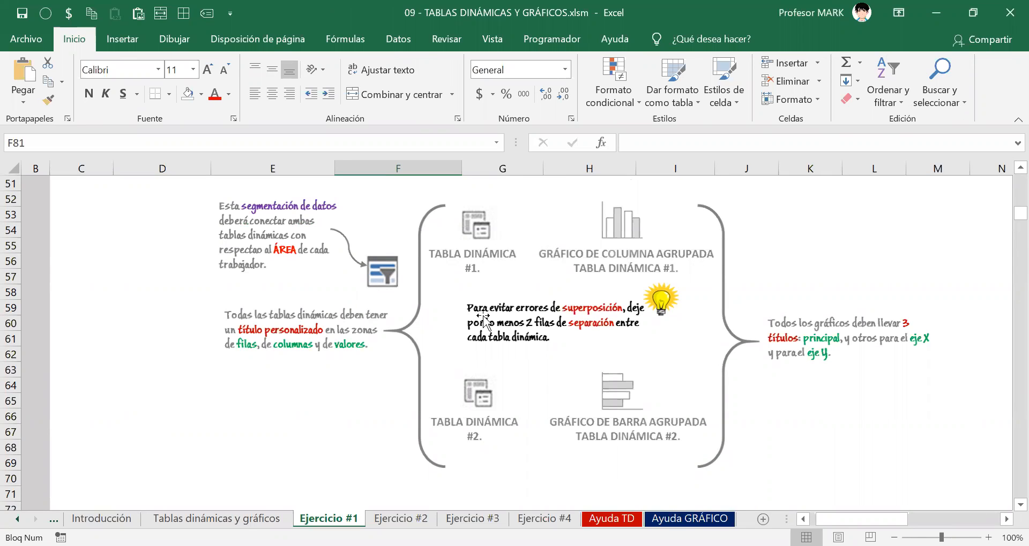
scroll(572, 345, down, 1)
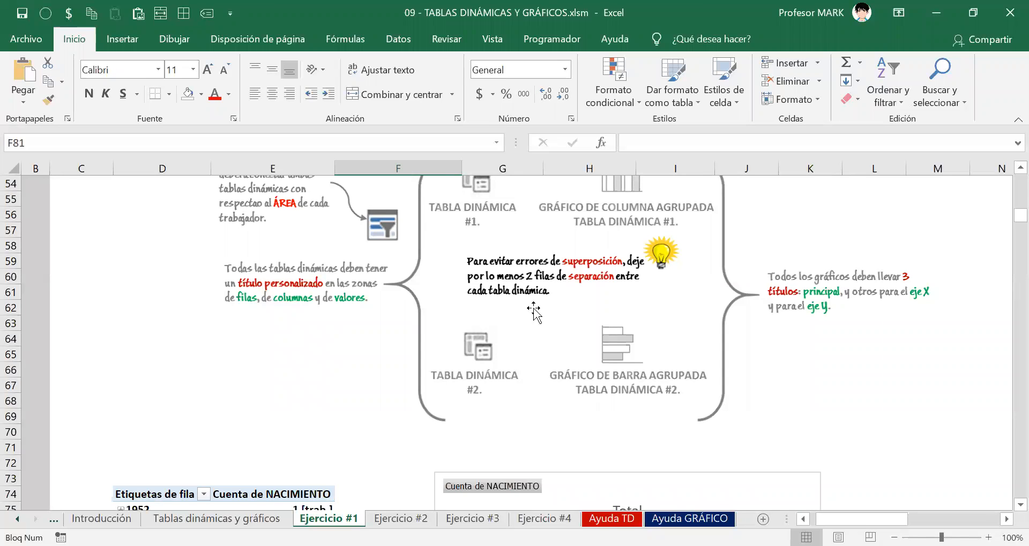
scroll(484, 317, down, 2)
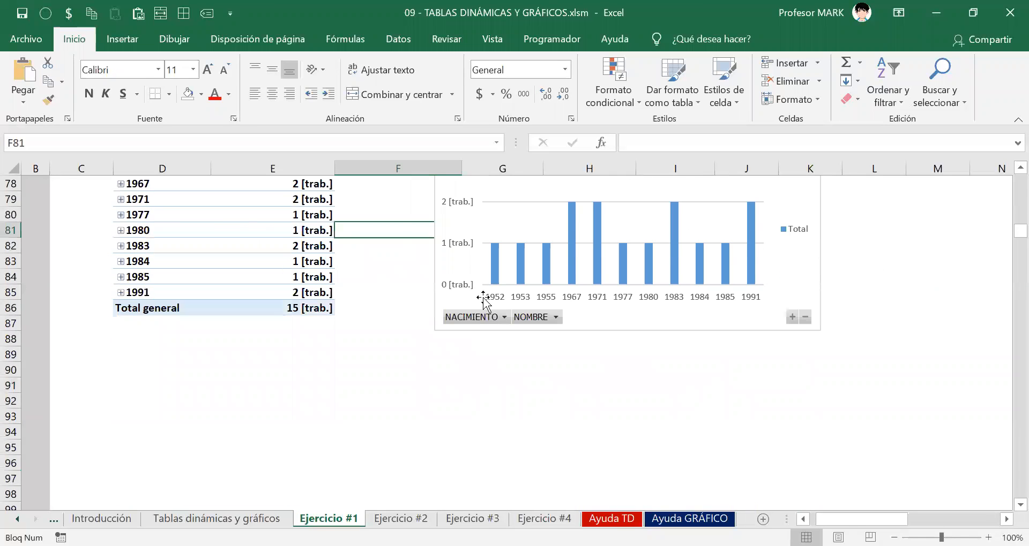
click(122, 309)
scroll(207, 325, up, 3)
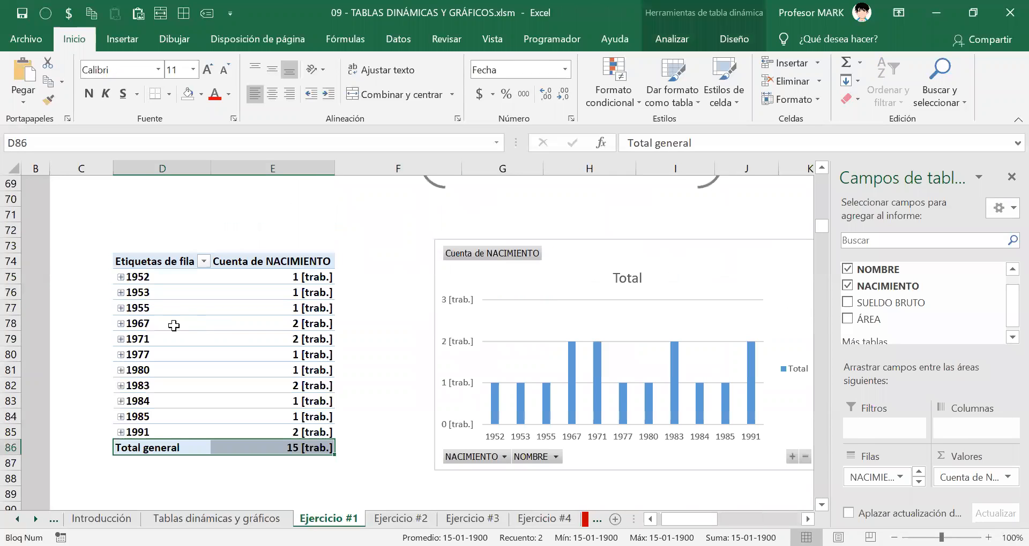
click(164, 264)
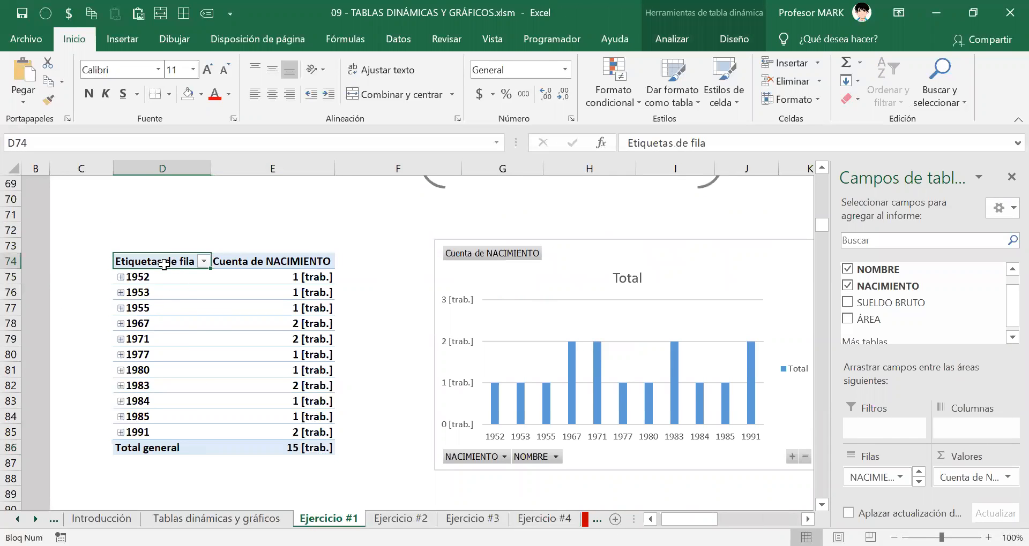
Inspect the Total general row and the empty cells directly beneath the birth-year pivot table, and save the workbook
scroll(179, 298, down, 2)
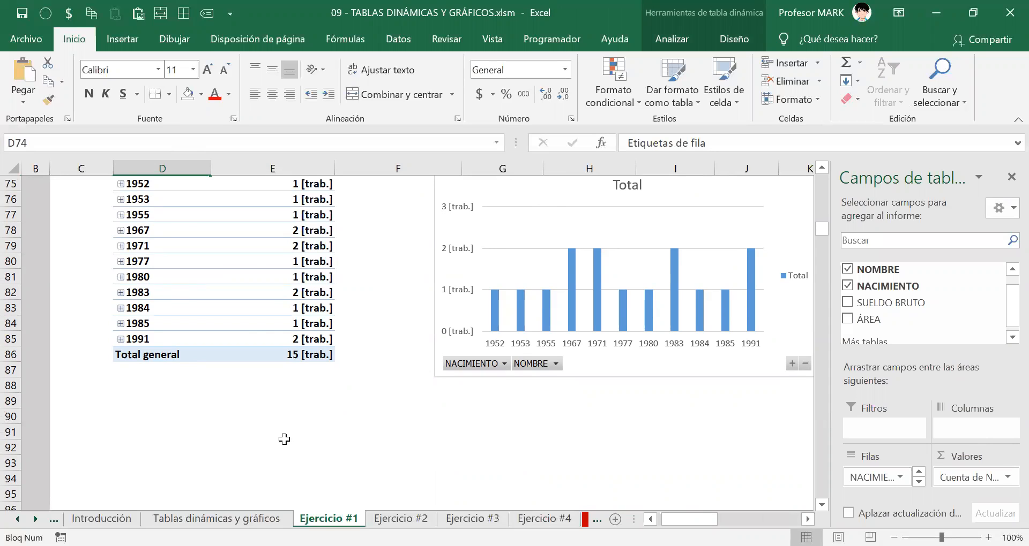
click(150, 359)
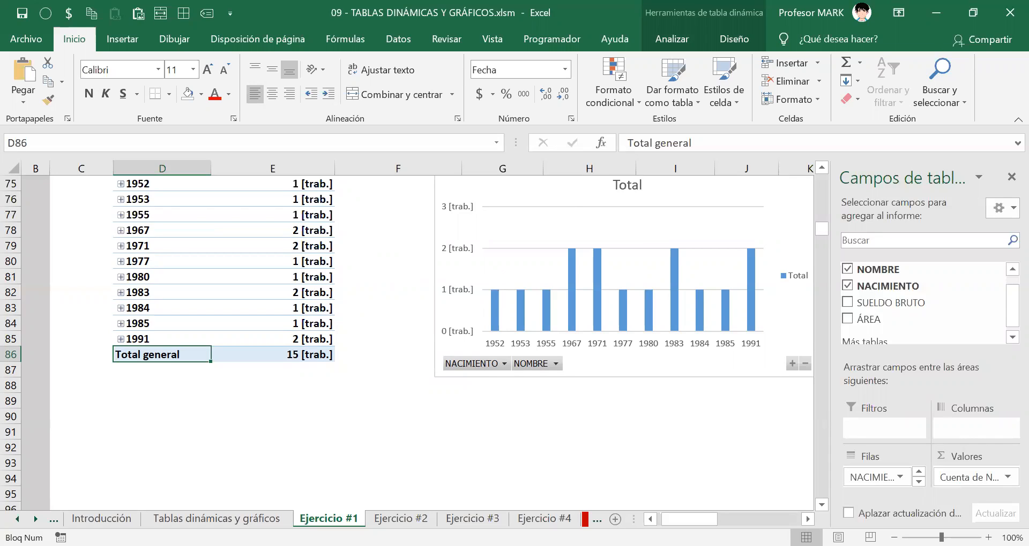
click(284, 402)
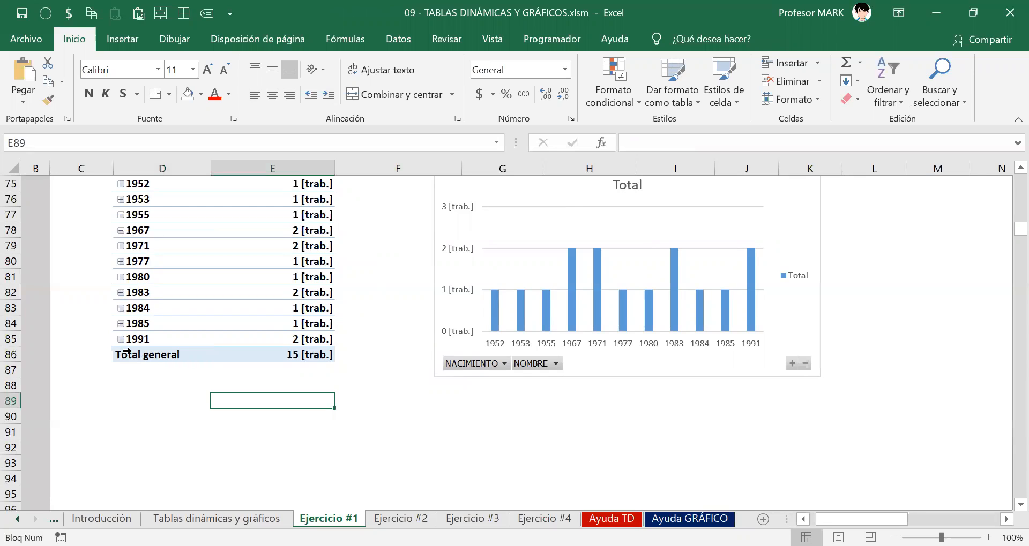
click(132, 370)
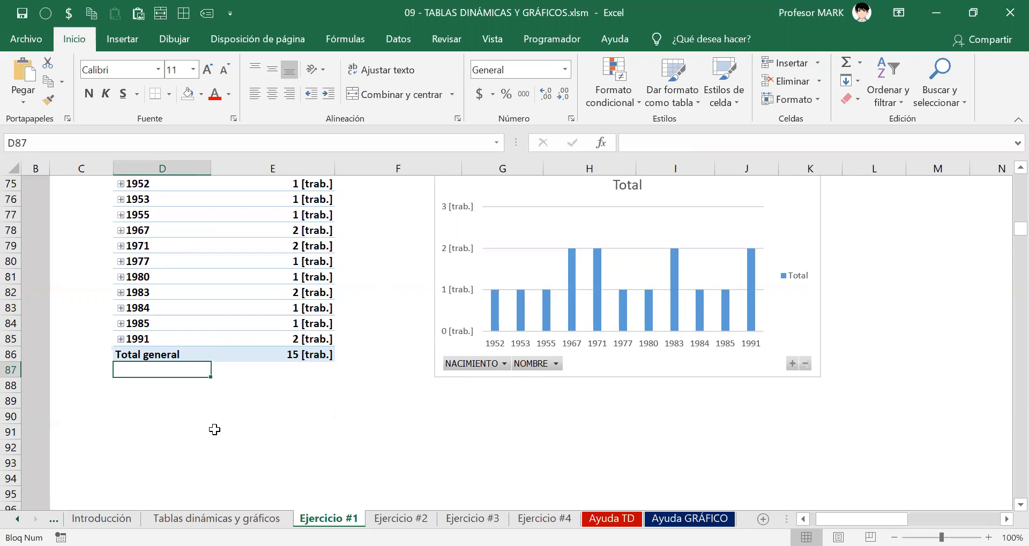
key(ctrl+s)
Examine the empty rows of column D below the pivot table, down to cell D210, as possible space for another table
click(154, 402)
scroll(154, 402, down, 1)
click(130, 427)
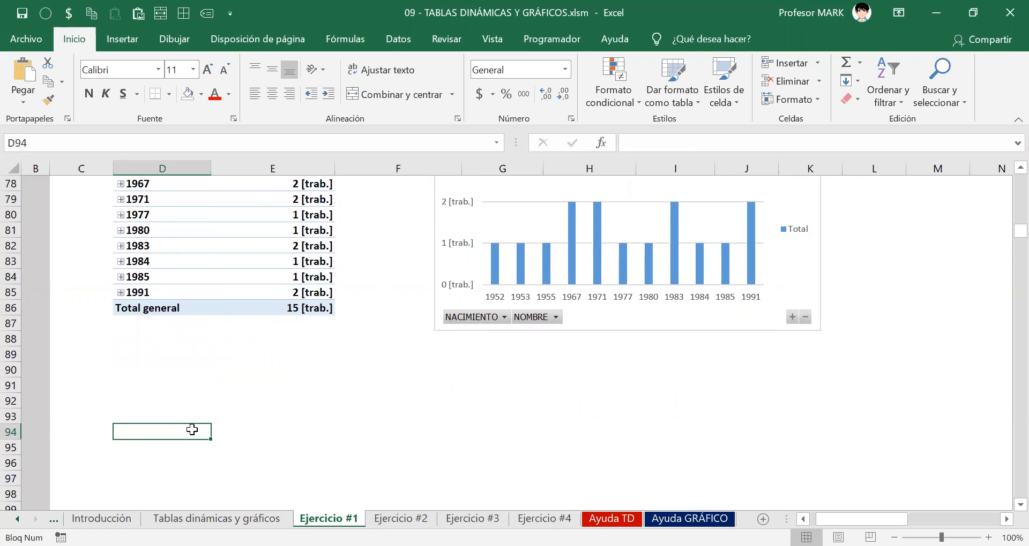
click(152, 412)
click(144, 445)
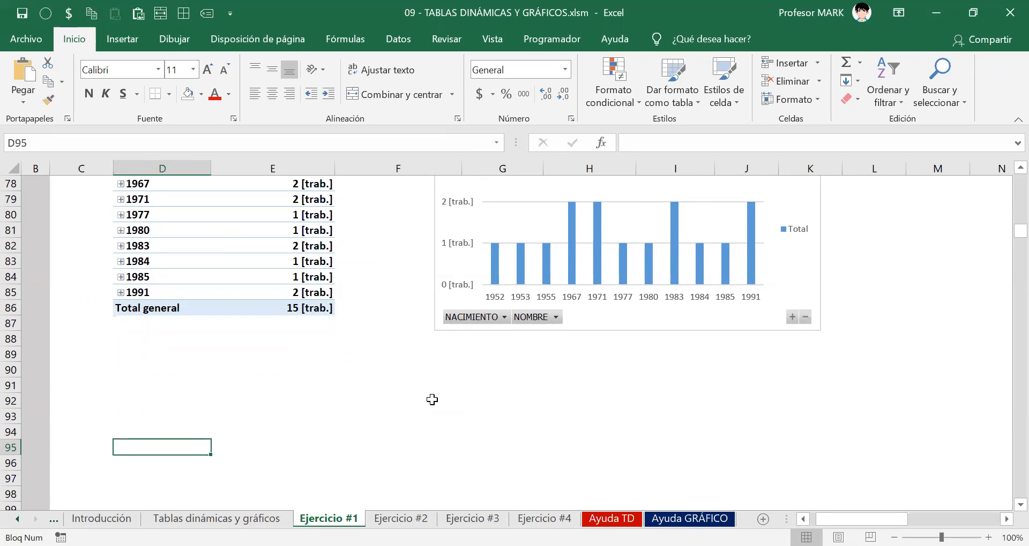
scroll(181, 395, down, 8)
scroll(181, 396, down, 14)
click(169, 410)
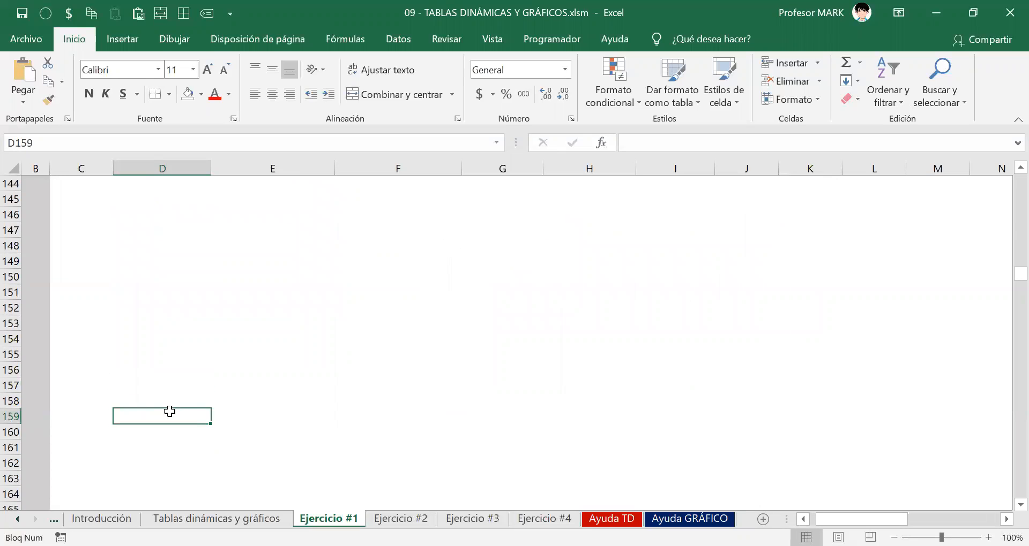
scroll(168, 412, down, 5)
click(168, 412)
scroll(168, 413, down, 12)
click(167, 419)
scroll(168, 420, up, 20)
scroll(168, 422, up, 17)
scroll(170, 420, down, 4)
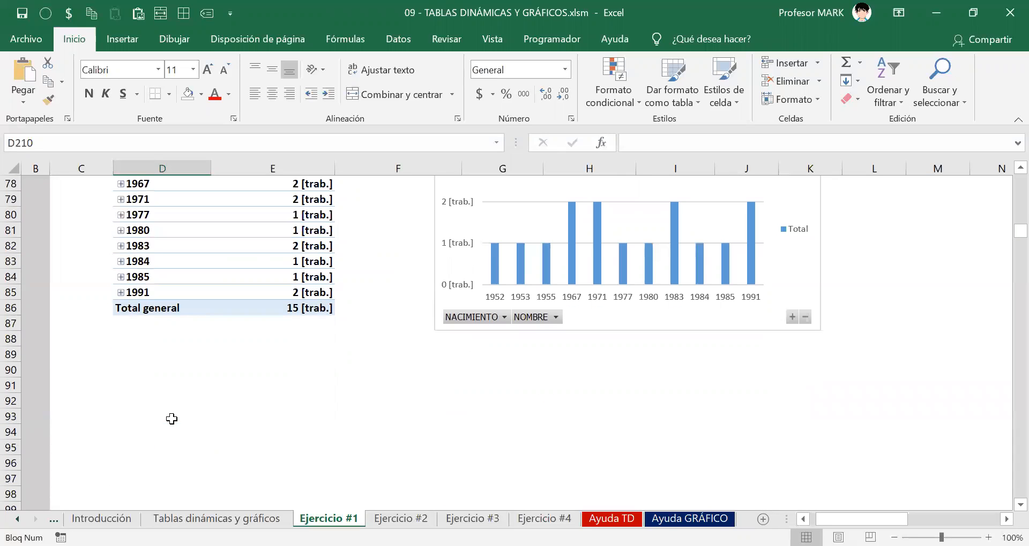
Compare candidate cells below the first pivot table with the layout diagram, and select cell D93
click(135, 372)
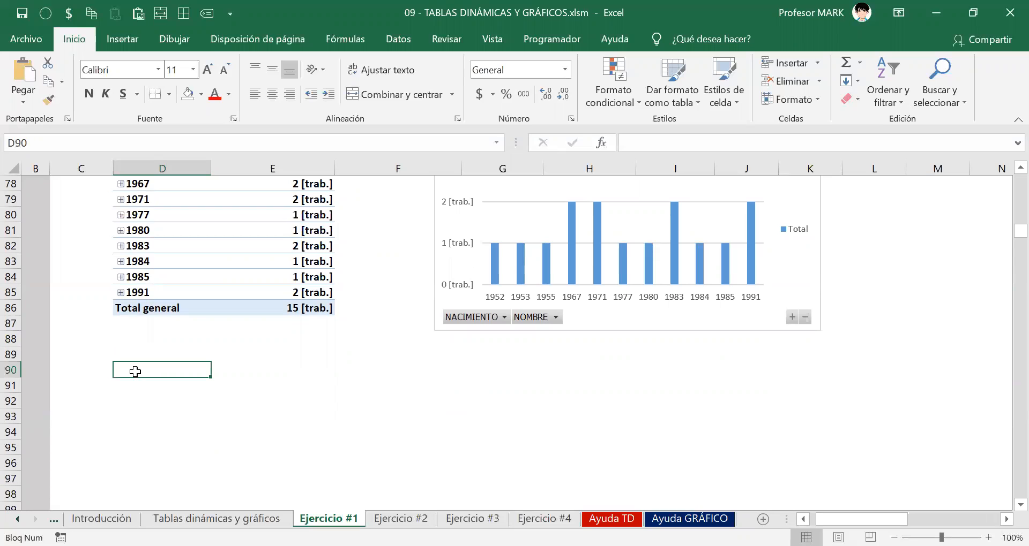
click(134, 417)
click(139, 431)
click(141, 445)
scroll(319, 390, up, 10)
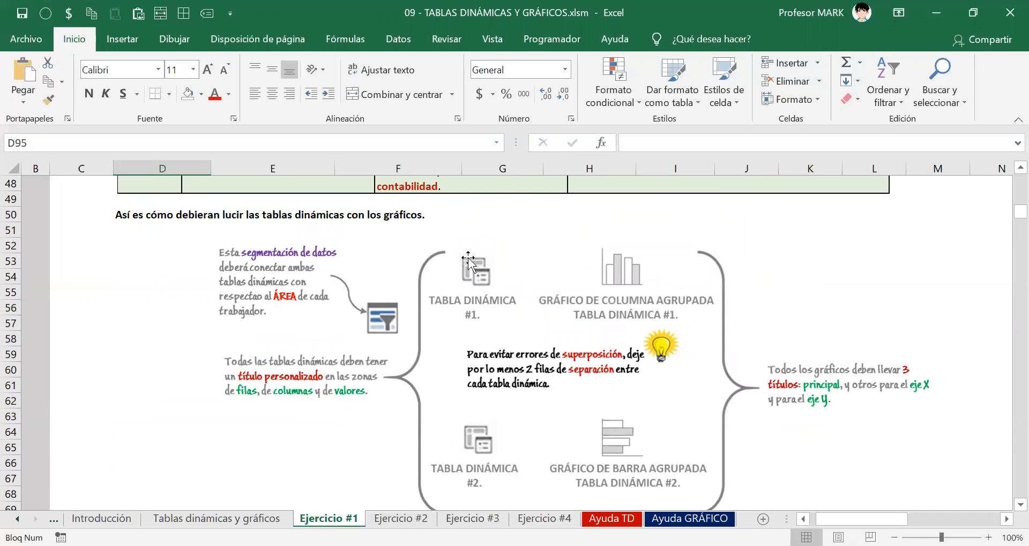
scroll(475, 460, down, 8)
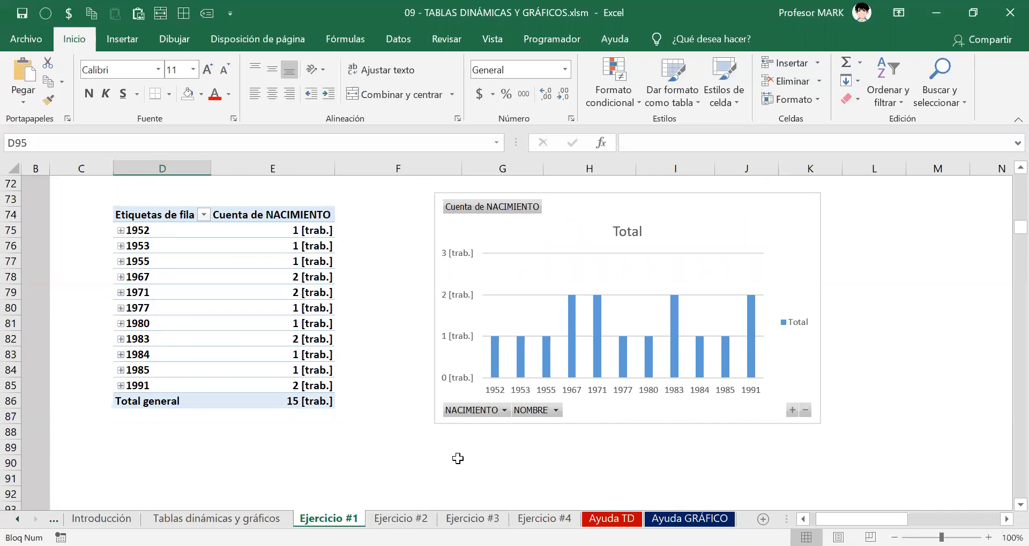
scroll(305, 412, down, 4)
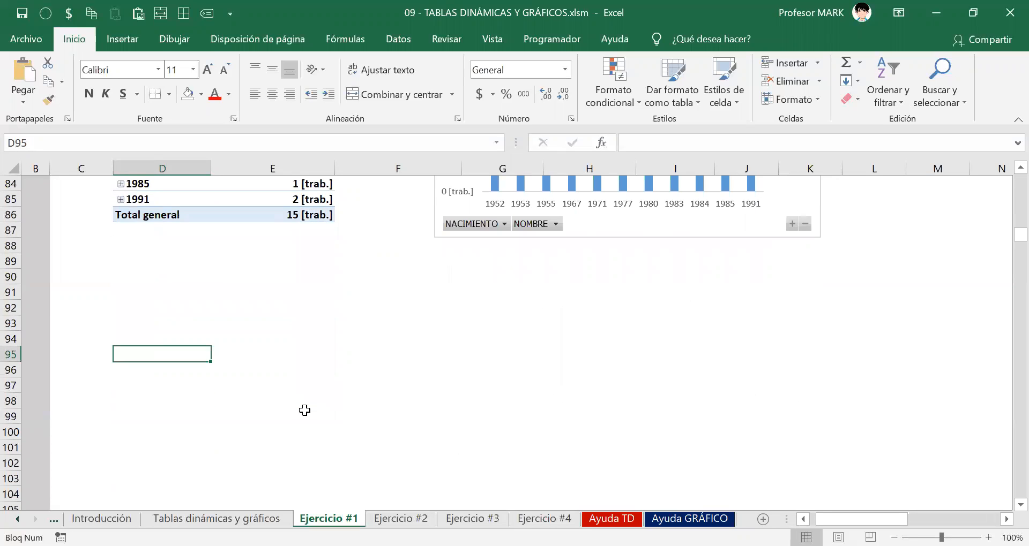
scroll(305, 412, up, 6)
scroll(304, 411, down, 4)
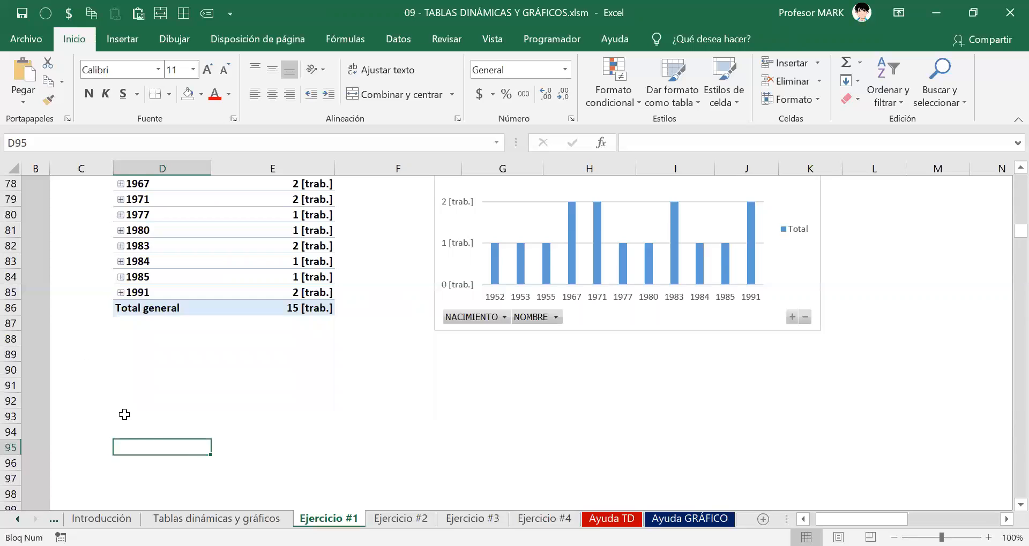
click(140, 422)
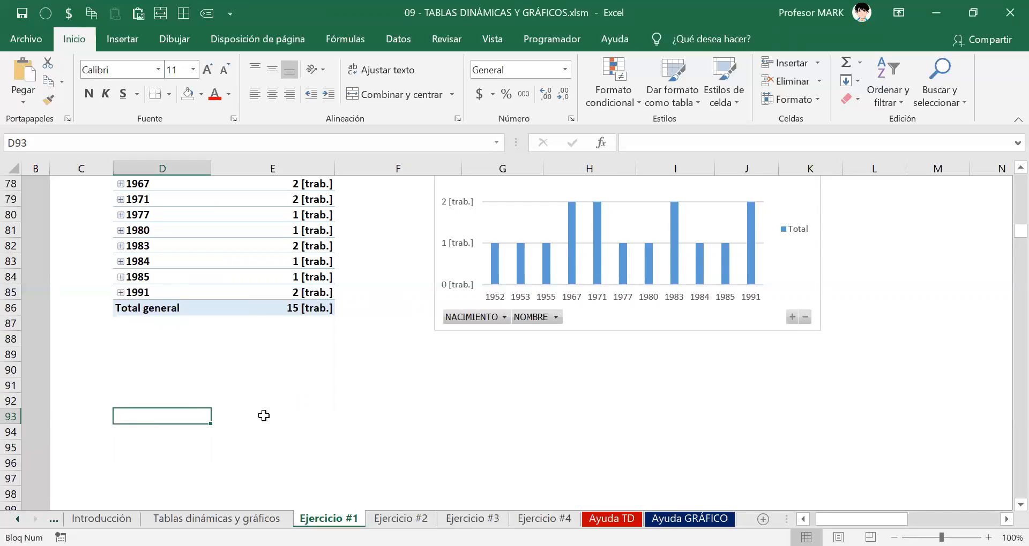
Review the requirements for pivot table #2 and examine the source table of workers at the start of the sheet
scroll(264, 416, up, 16)
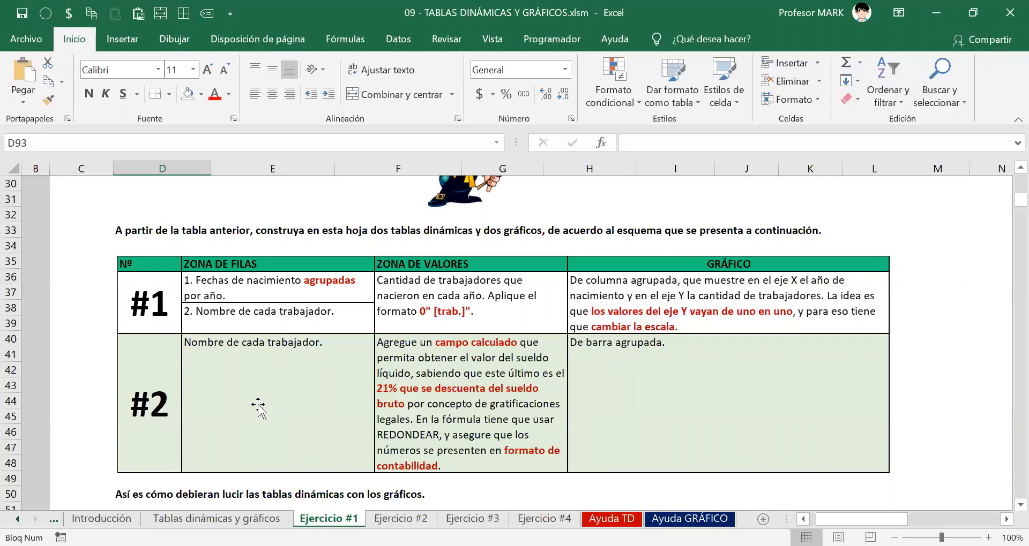
scroll(257, 408, down, 16)
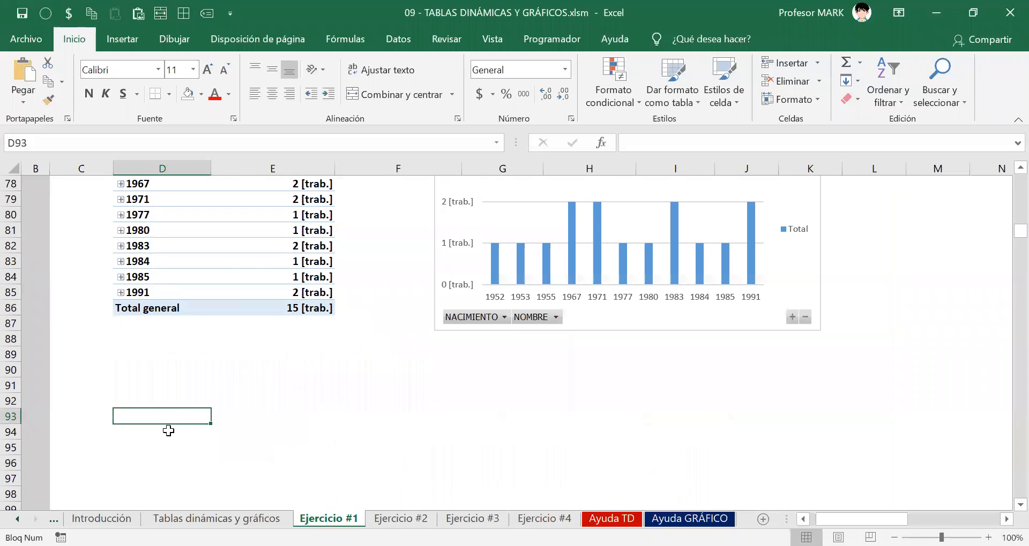
scroll(166, 429, up, 20)
scroll(176, 442, up, 5)
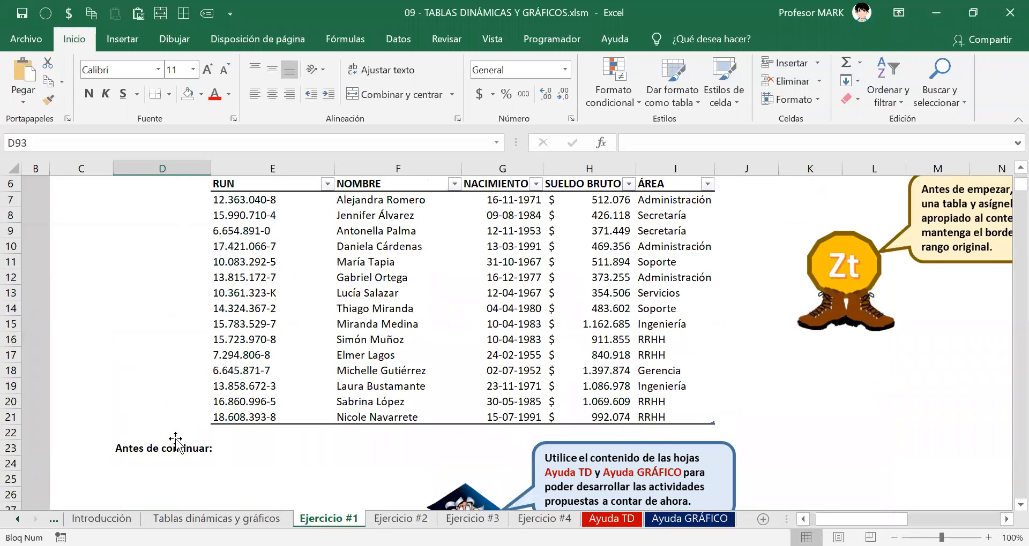
click(332, 324)
click(350, 384)
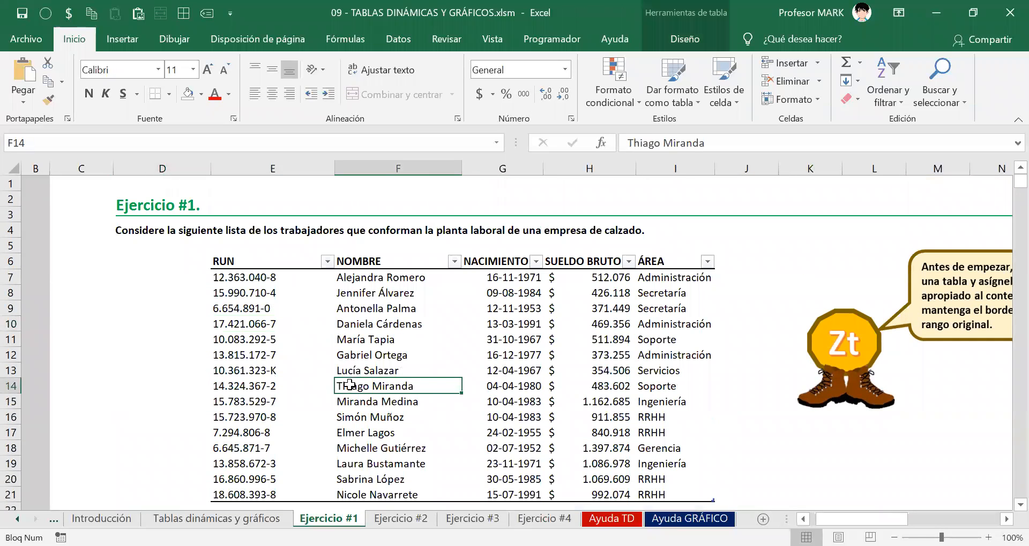
click(513, 419)
click(538, 336)
click(332, 386)
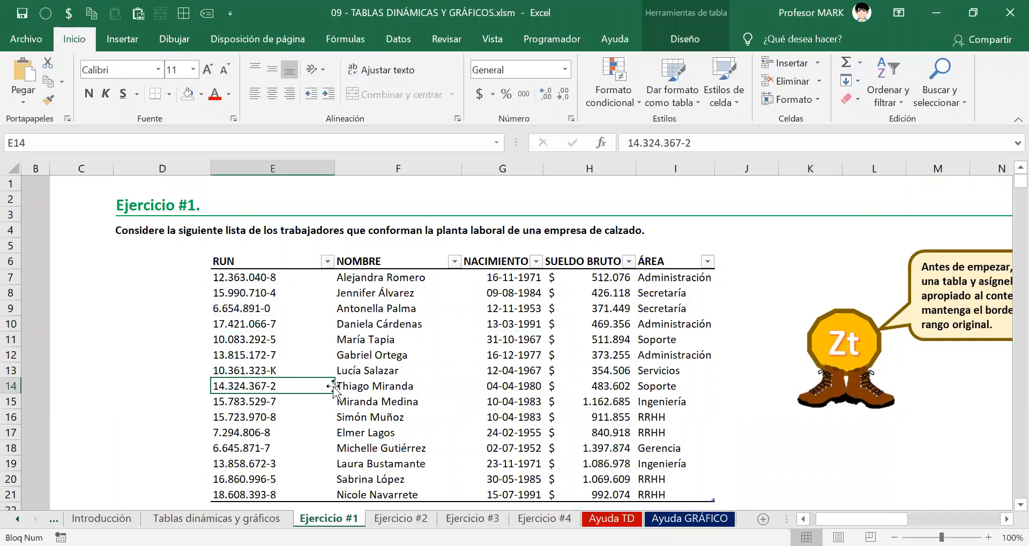
click(337, 322)
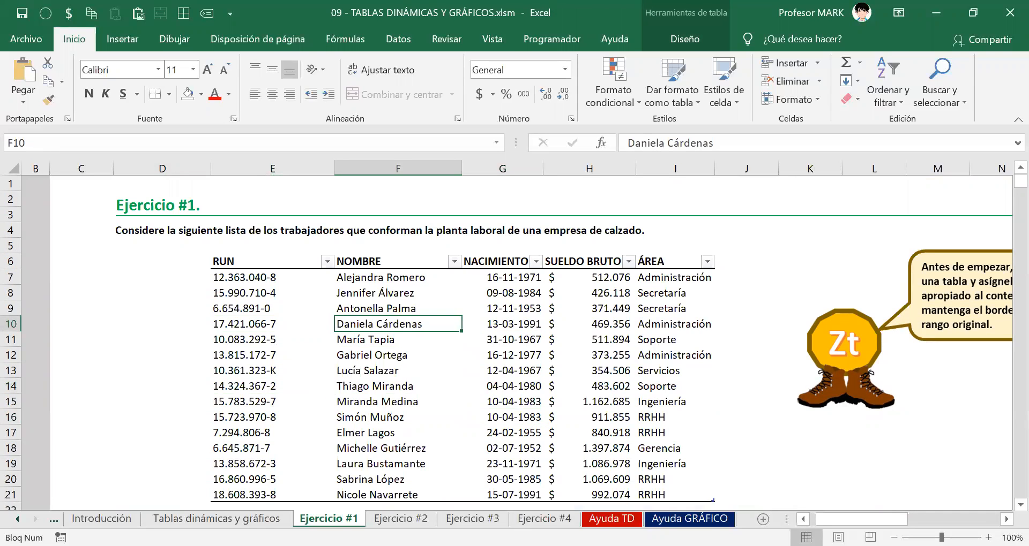
Select the worker records in E7:I21 to examine the source data, and open the Tablas dinámicas y gráficos sheet for reference
click(214, 519)
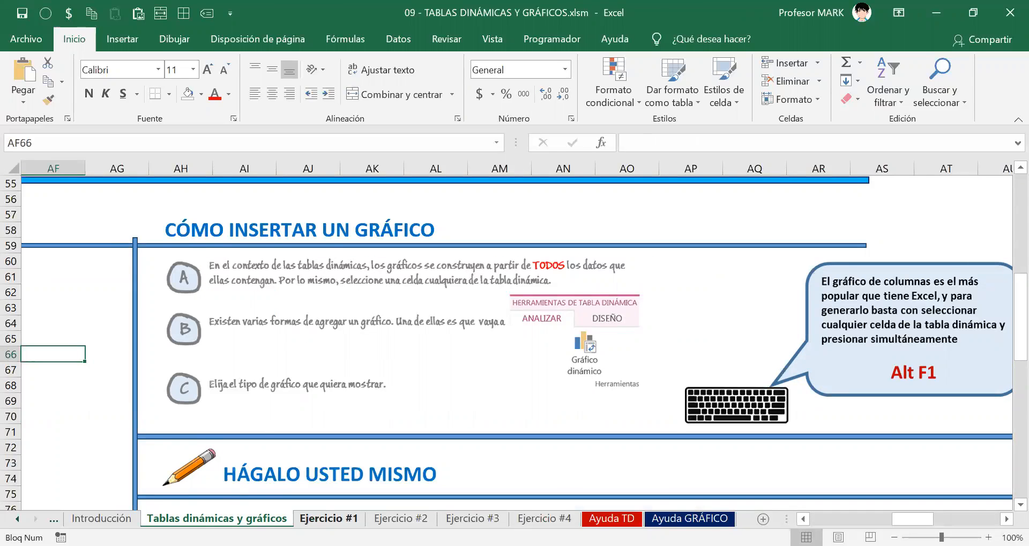
click(328, 518)
scroll(300, 279, down, 1)
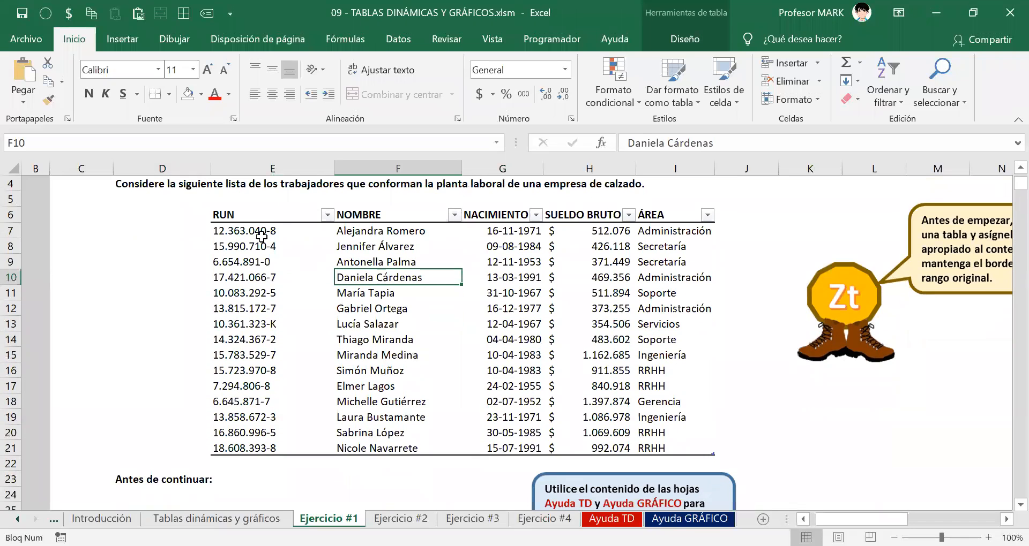
drag(251, 235, 672, 451)
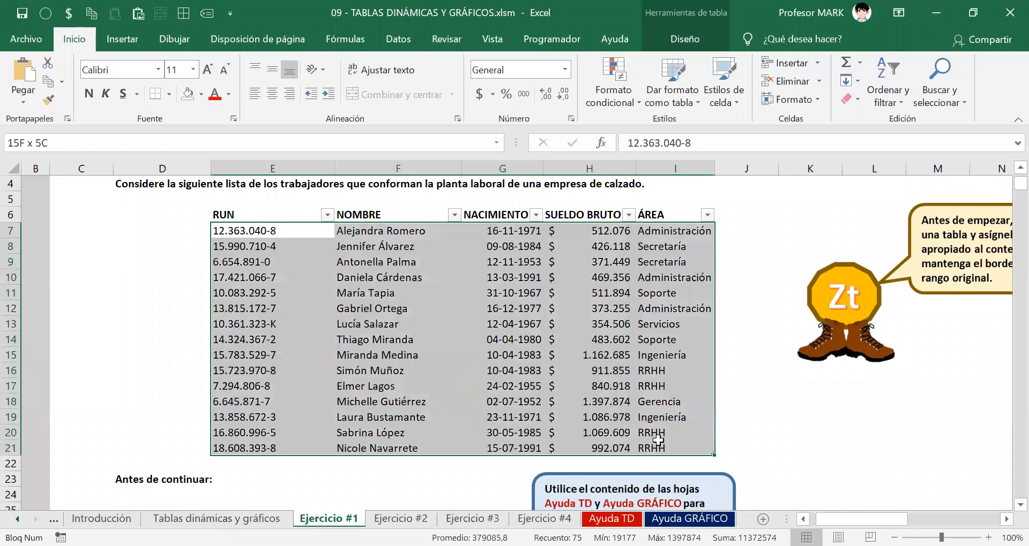
click(502, 339)
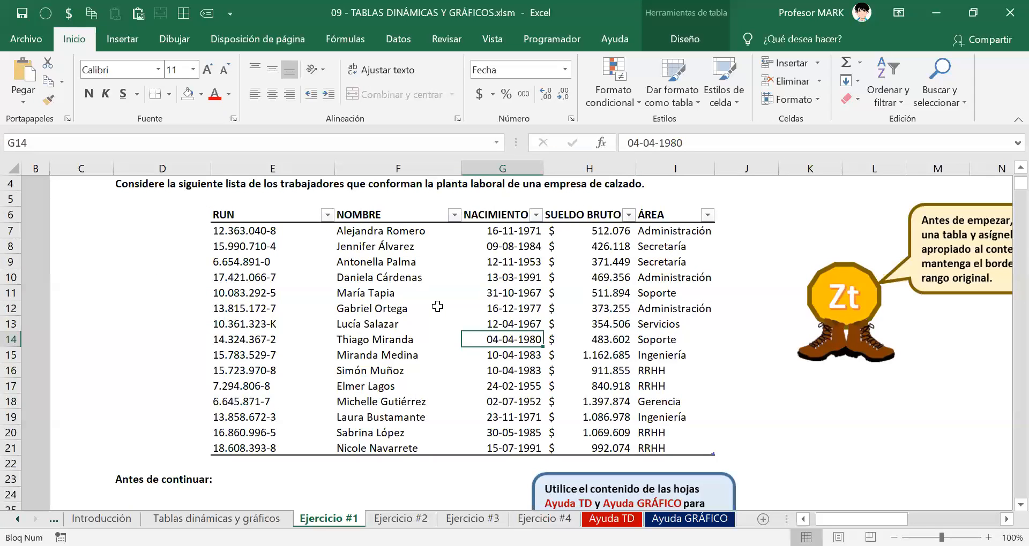
click(216, 519)
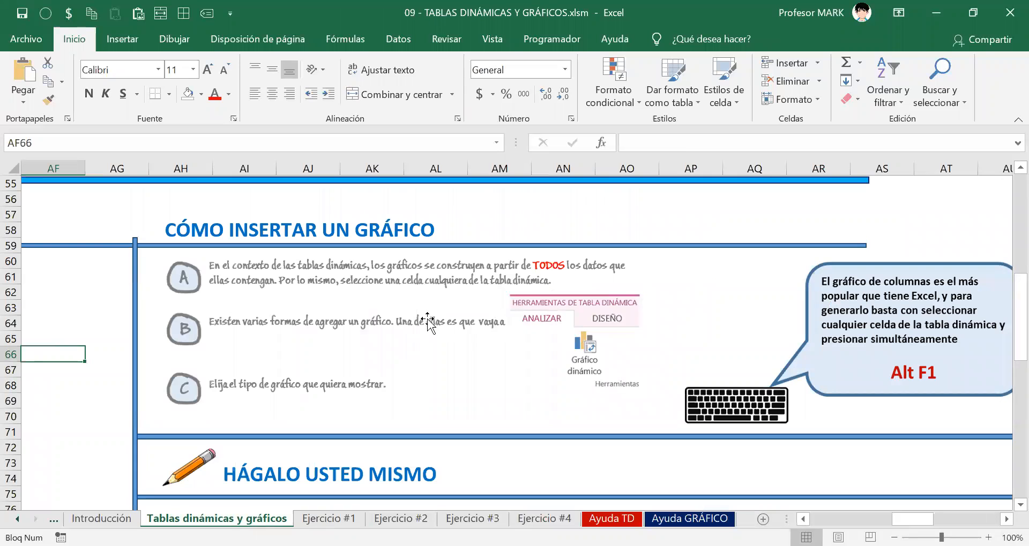
Create a pivot table from INFORMACIÓN_TRABAJADORES on the existing Ejercicio #1 sheet, located at cell D94
drag(912, 519, 846, 519)
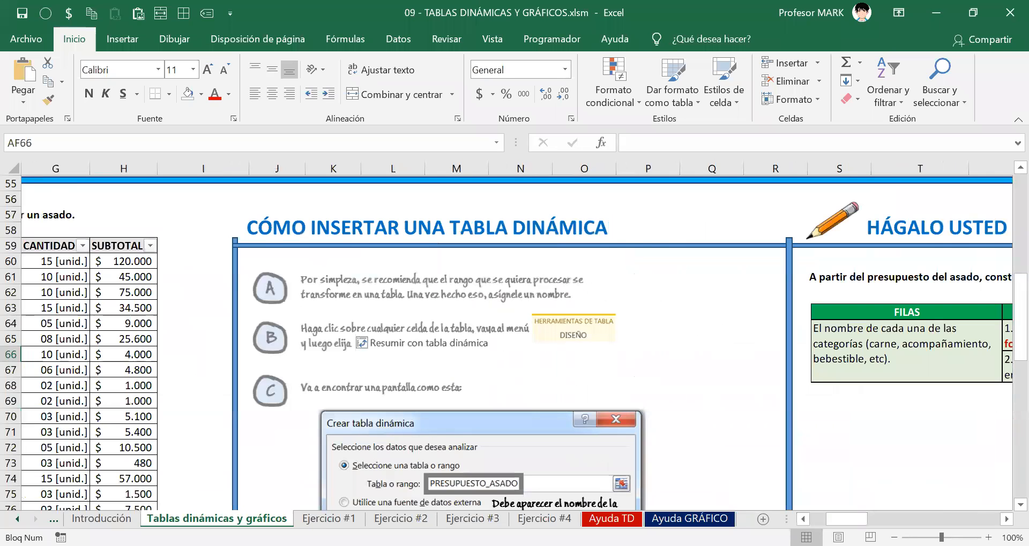
click(328, 518)
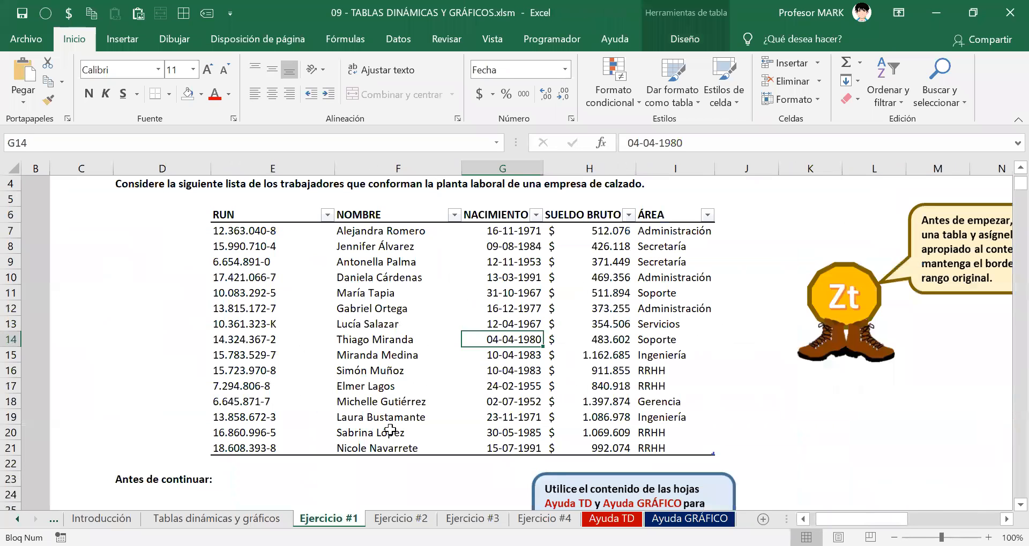
click(312, 341)
click(688, 46)
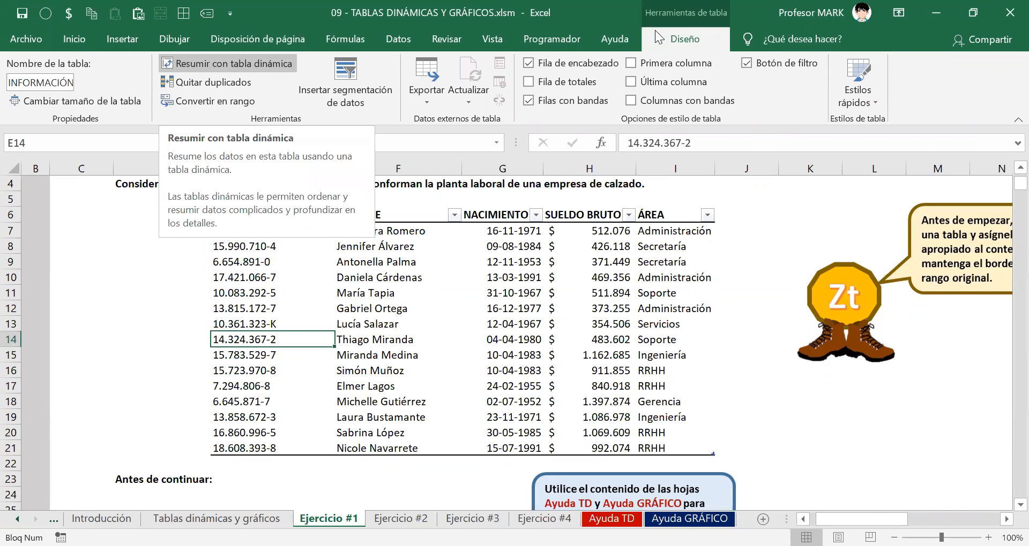
click(189, 64)
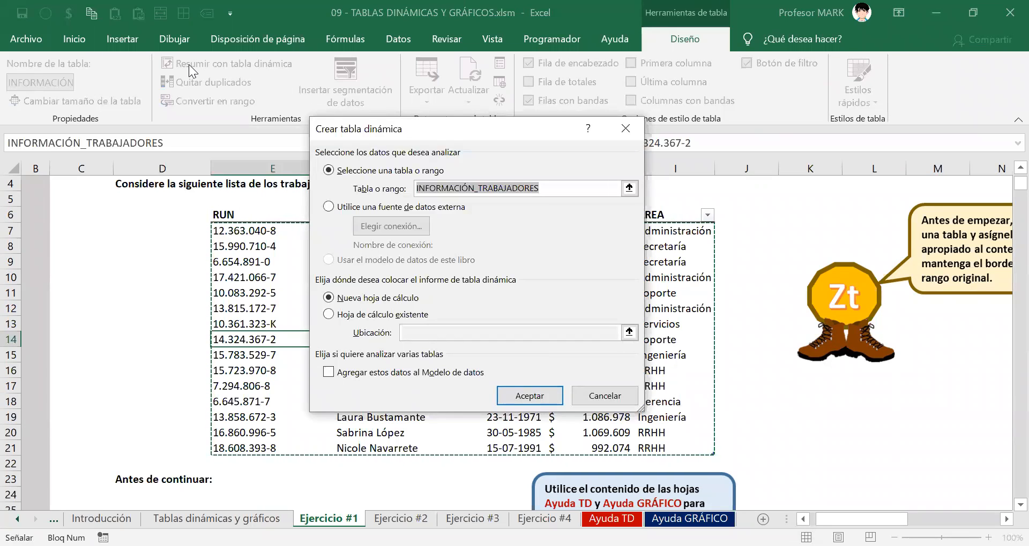
click(331, 315)
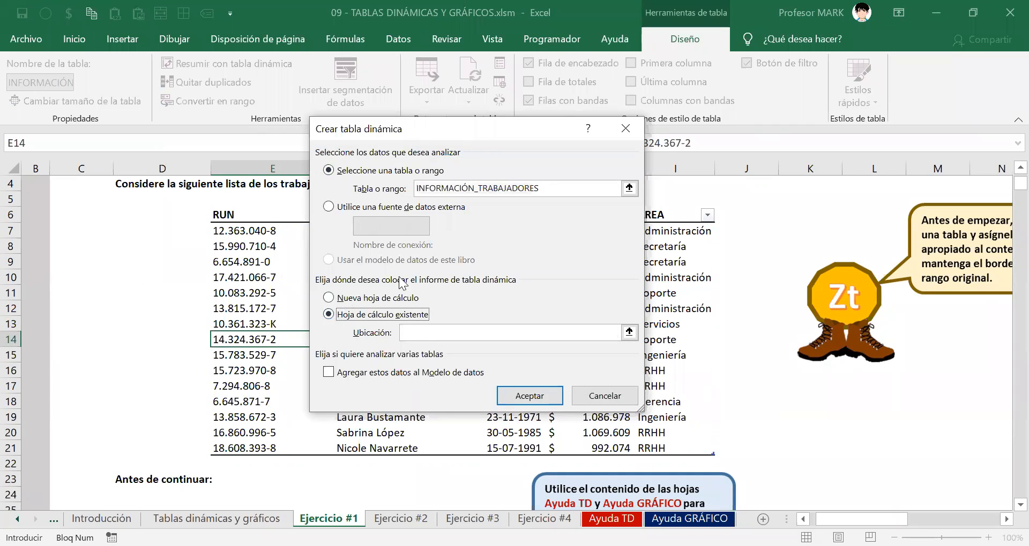
click(410, 329)
text(d94)
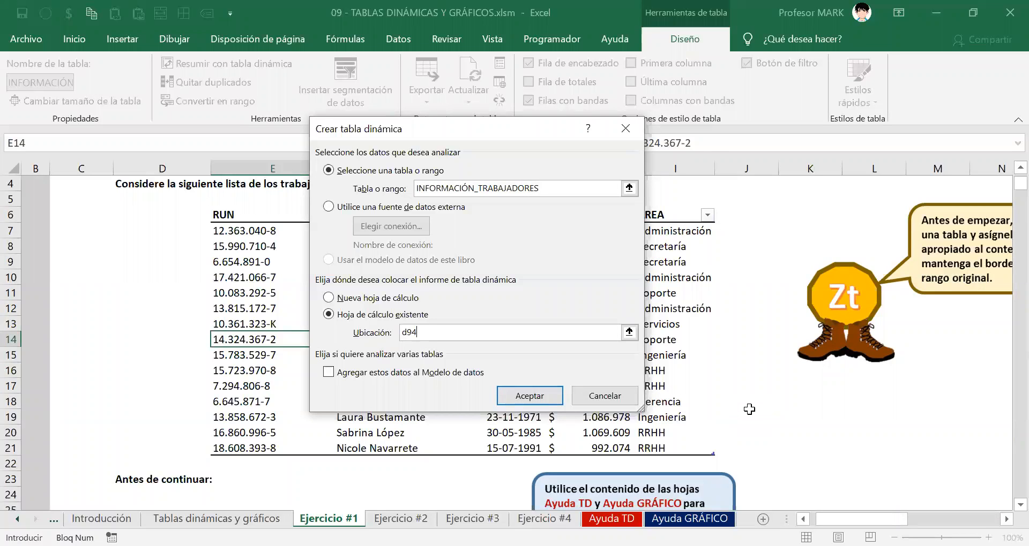
click(541, 394)
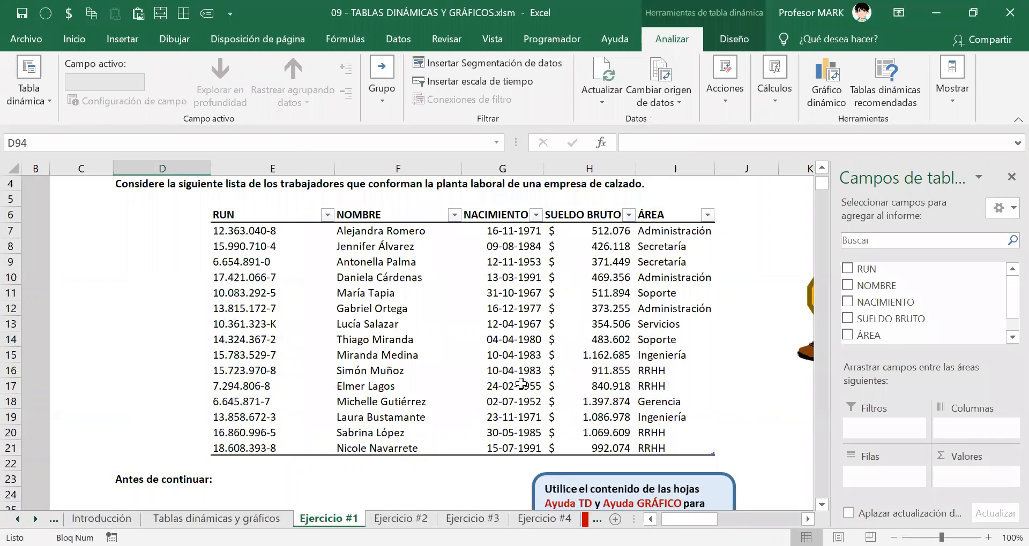
Examine the empty pivot table area at D94 and its spacing from the first table, and review the requirements for pivot table #2
scroll(379, 384, down, 5)
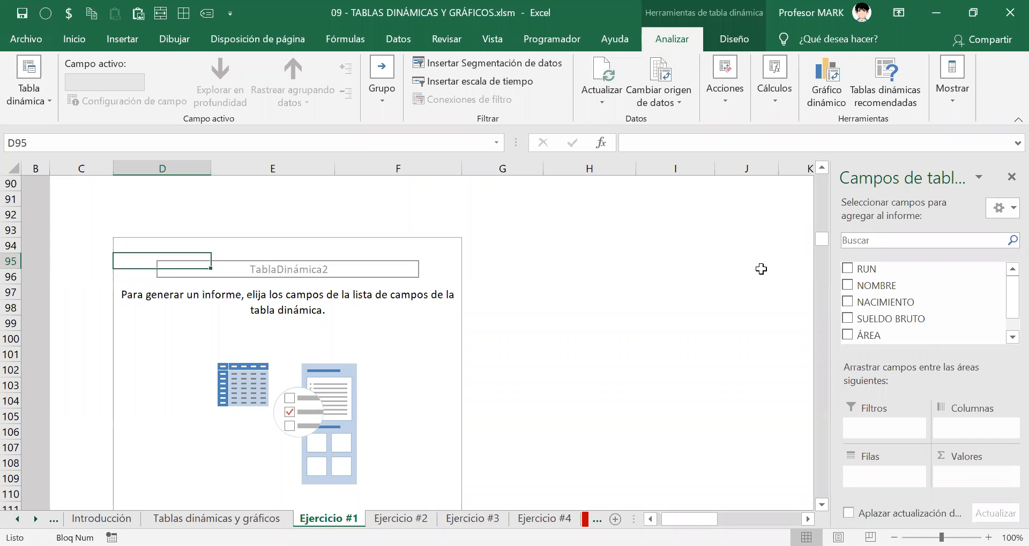
click(177, 289)
click(298, 298)
scroll(284, 358, down, 2)
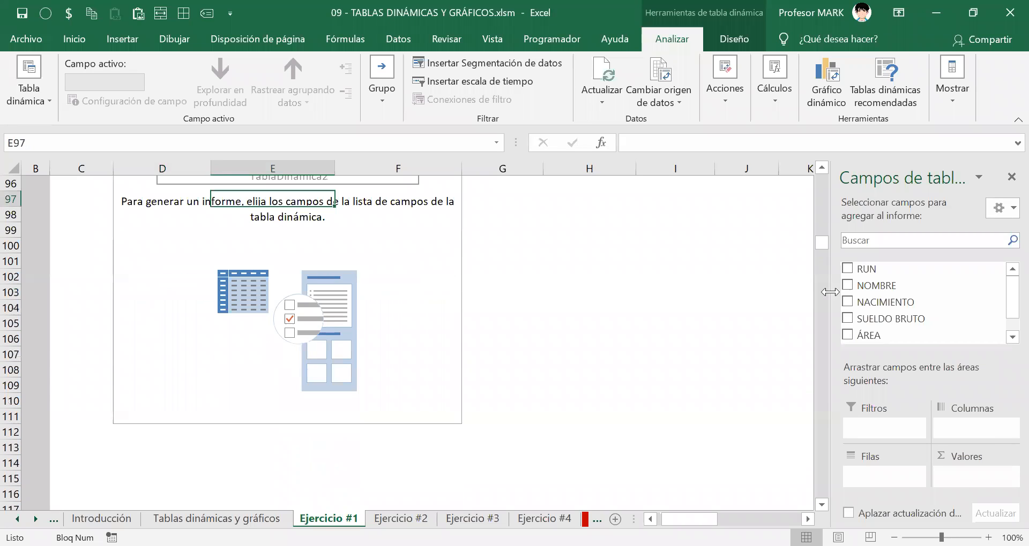
scroll(257, 301, up, 4)
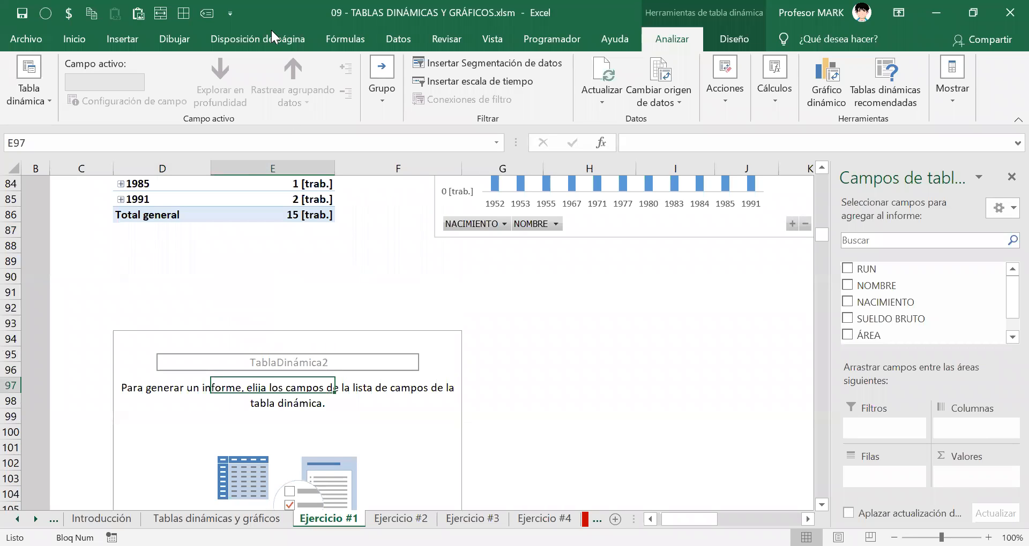
key(alt+Tab)
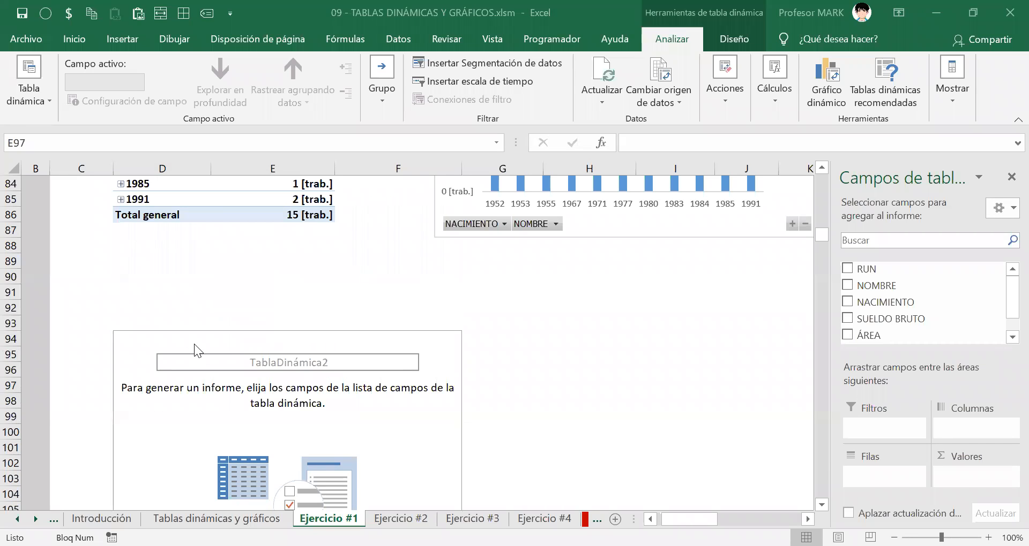
scroll(229, 384, up, 10)
scroll(239, 403, up, 7)
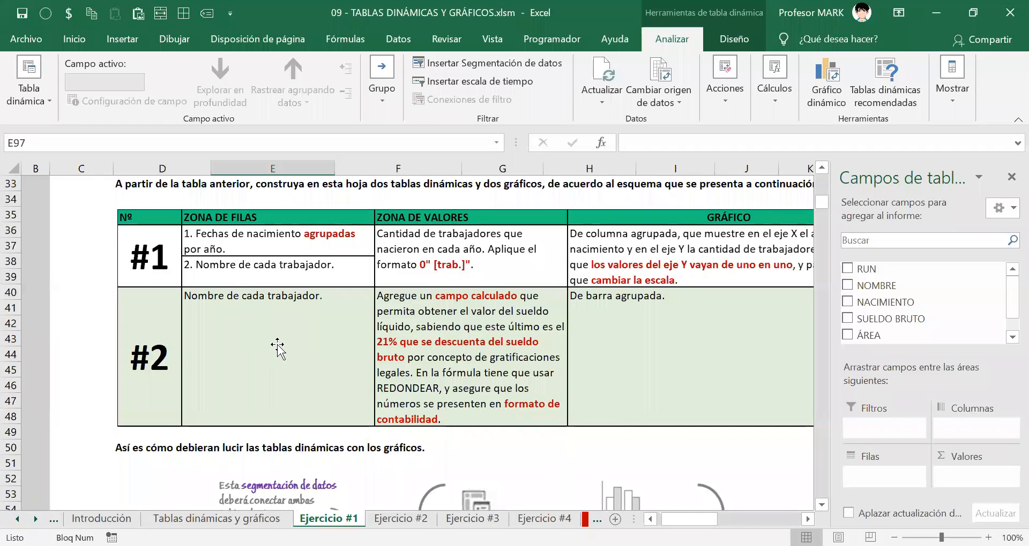
scroll(279, 349, down, 17)
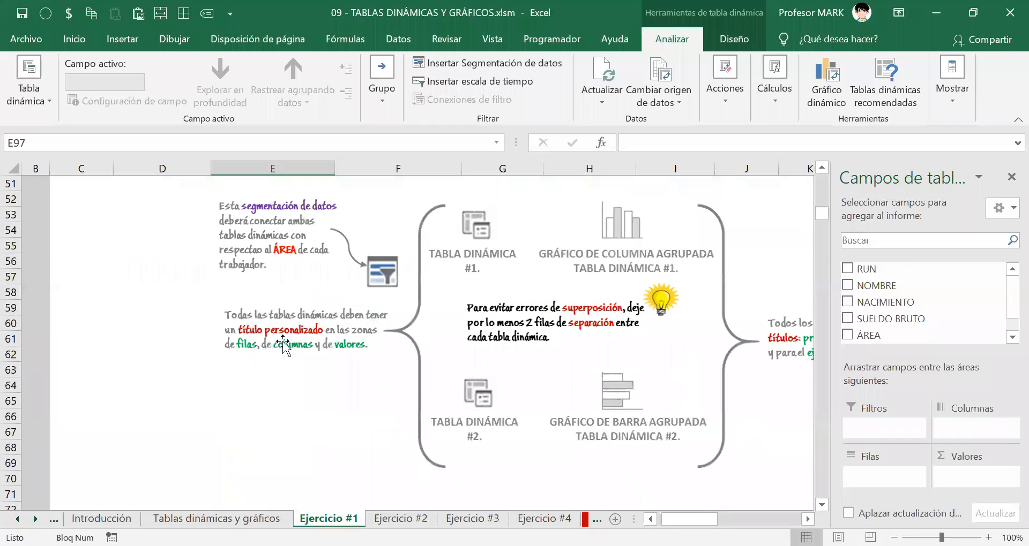
scroll(293, 346, down, 2)
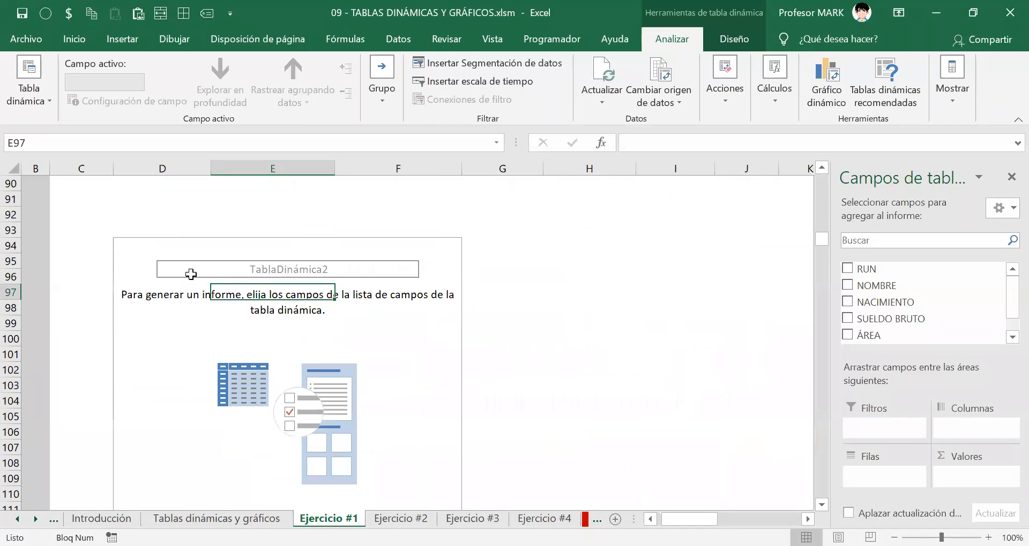
Add the NOMBRE field to the rows area of the second pivot table
click(169, 272)
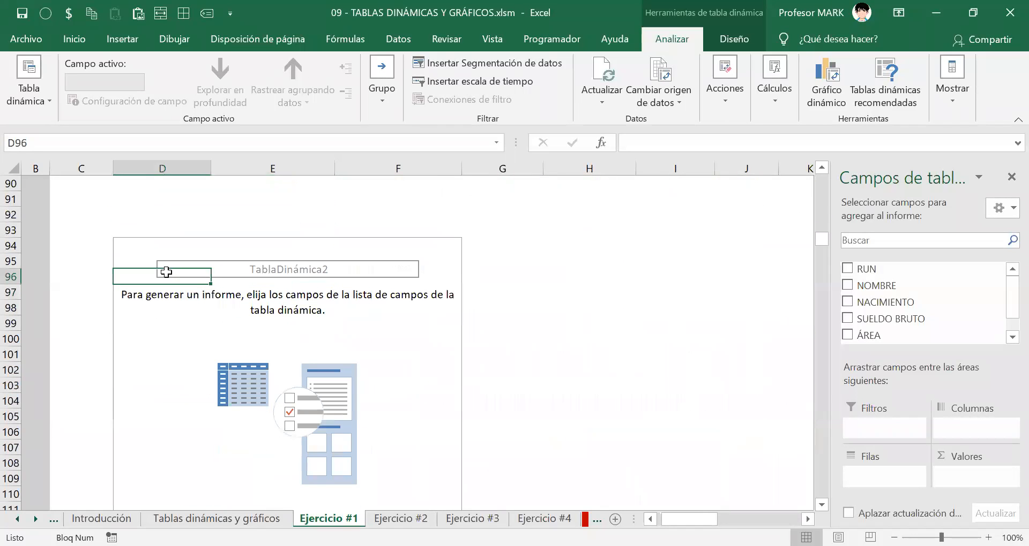
click(894, 181)
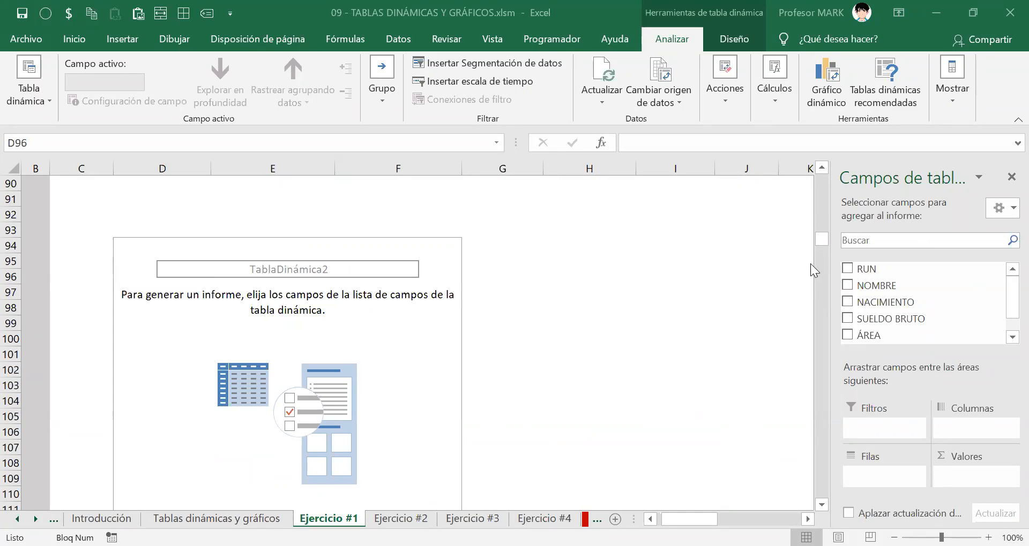
click(247, 296)
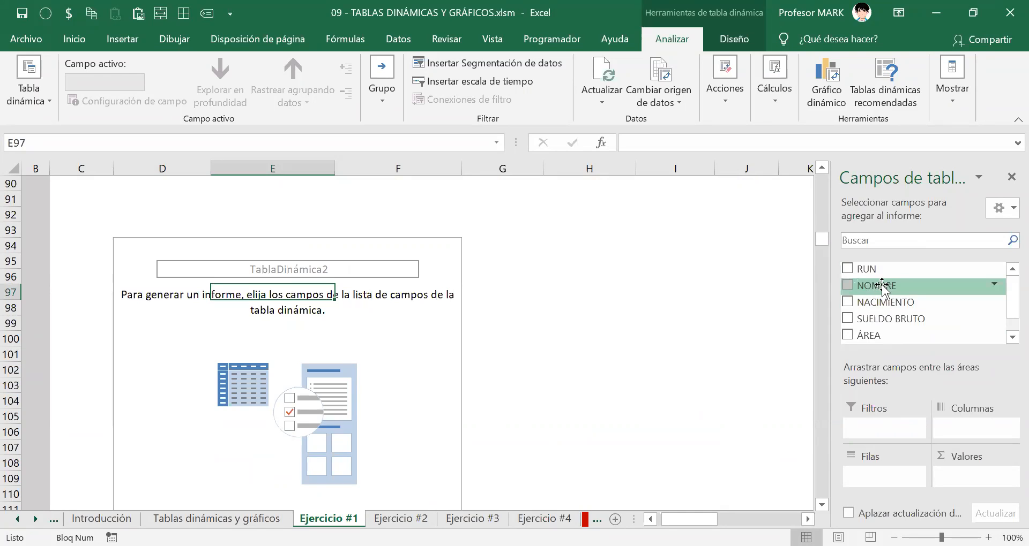
drag(910, 286, 884, 478)
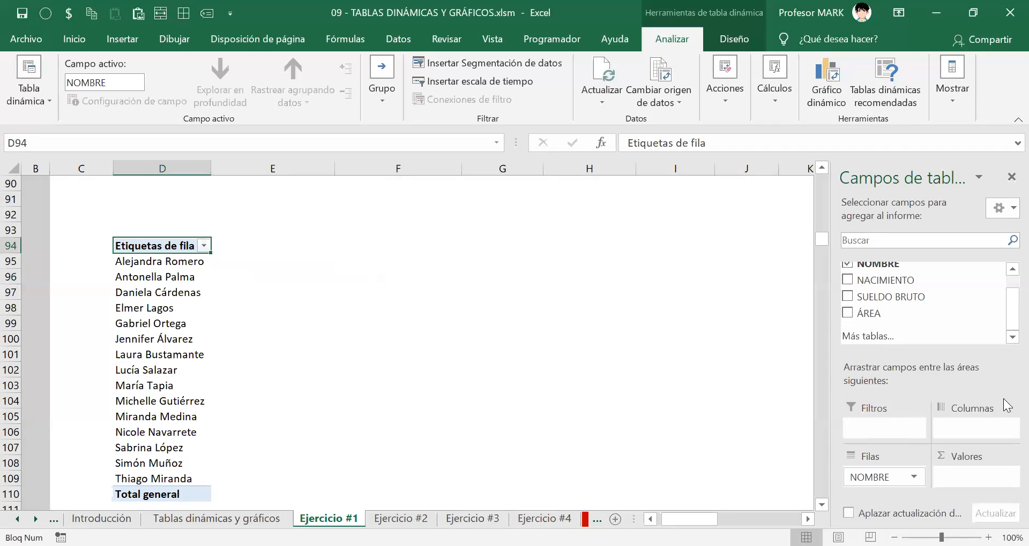
scroll(232, 463, down, 3)
scroll(232, 463, up, 2)
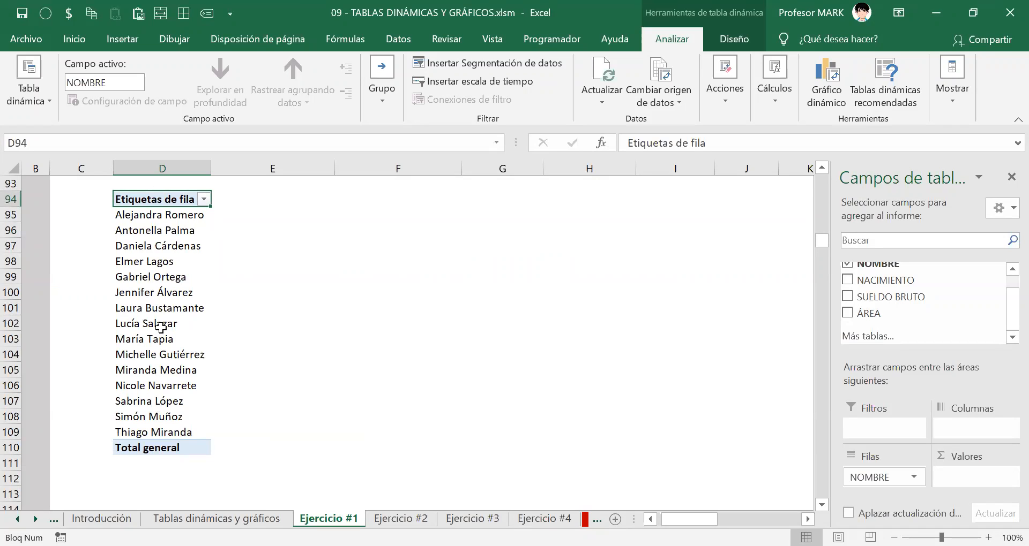
Check the worker names in D95:D109 of the second pivot table and review the calculated field and format requirements for #2
click(129, 215)
drag(127, 233, 127, 432)
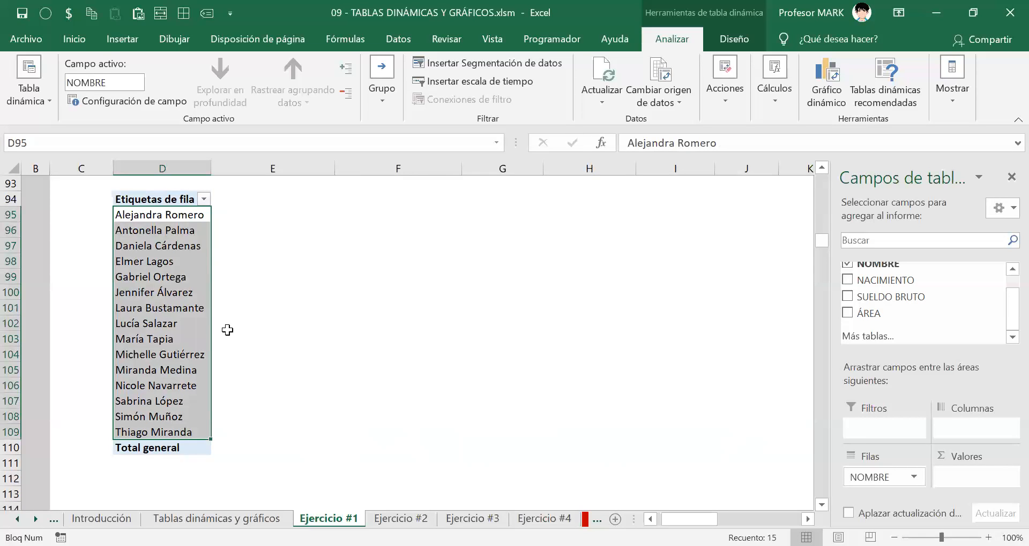
click(166, 285)
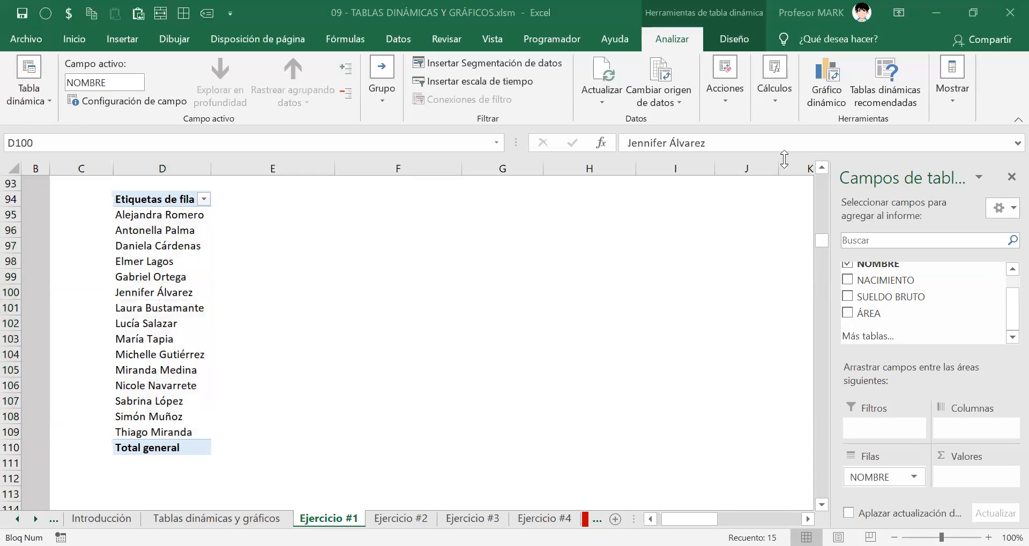
scroll(368, 344, up, 1)
scroll(367, 344, up, 8)
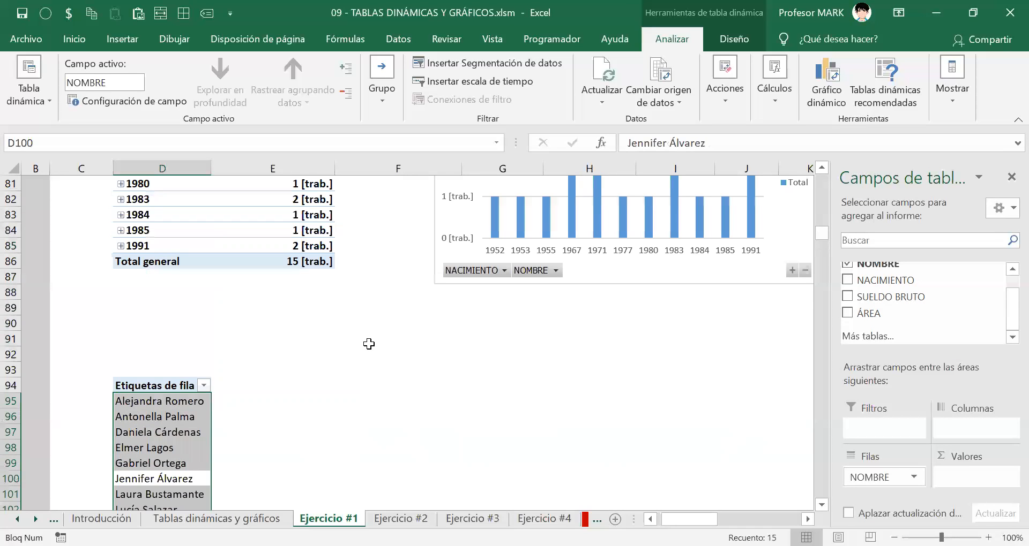
scroll(369, 344, up, 10)
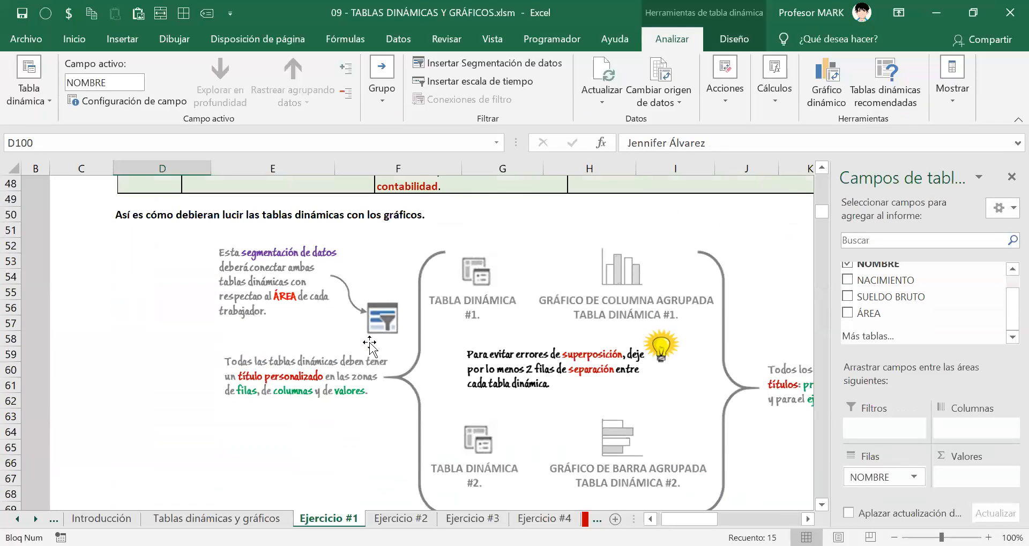
scroll(364, 346, up, 1)
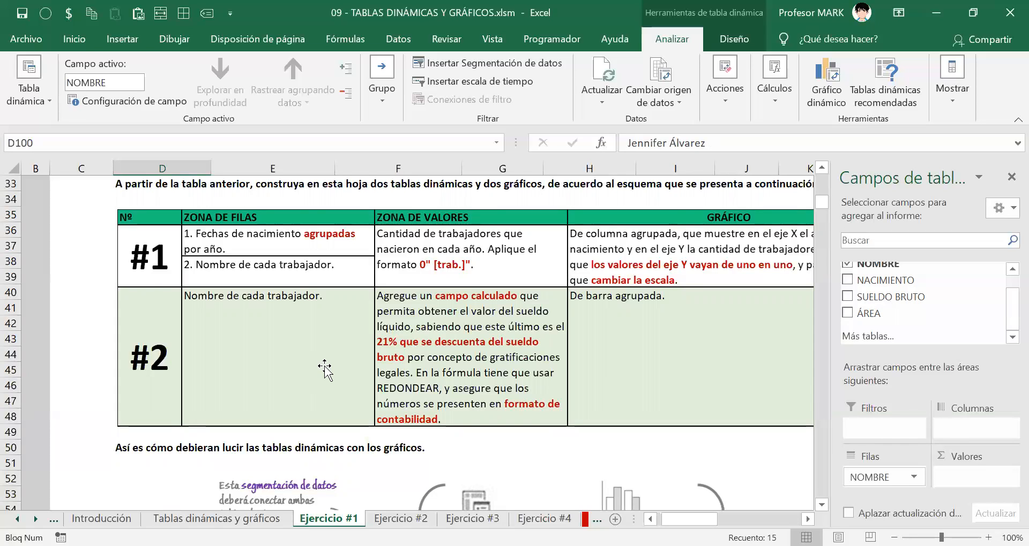
scroll(437, 268, down, 2)
scroll(437, 267, down, 18)
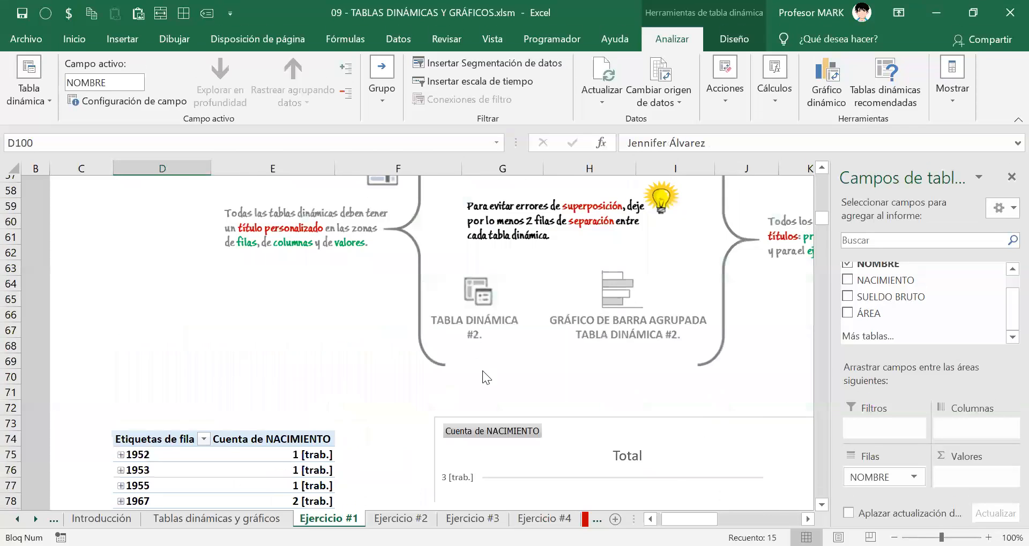
click(176, 264)
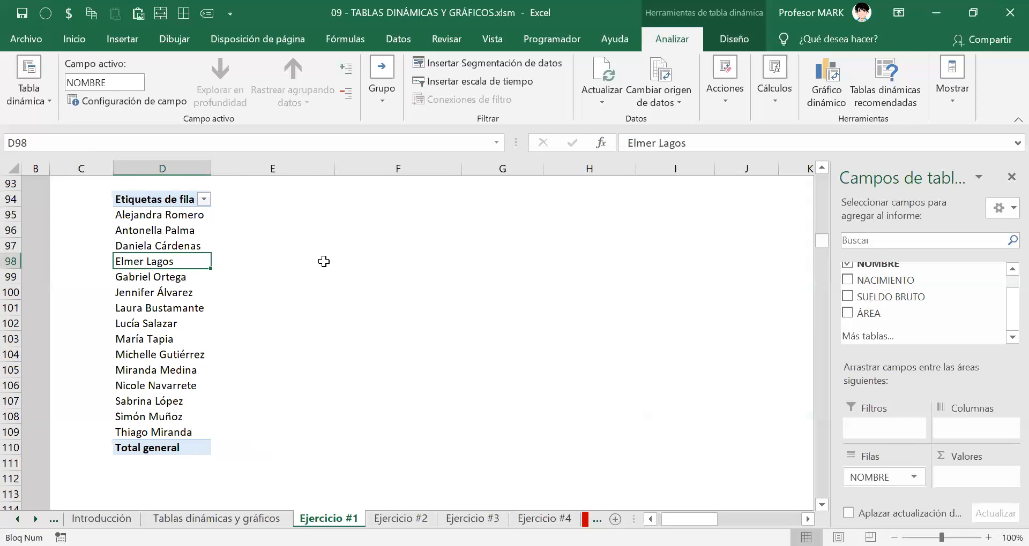
click(275, 260)
click(184, 247)
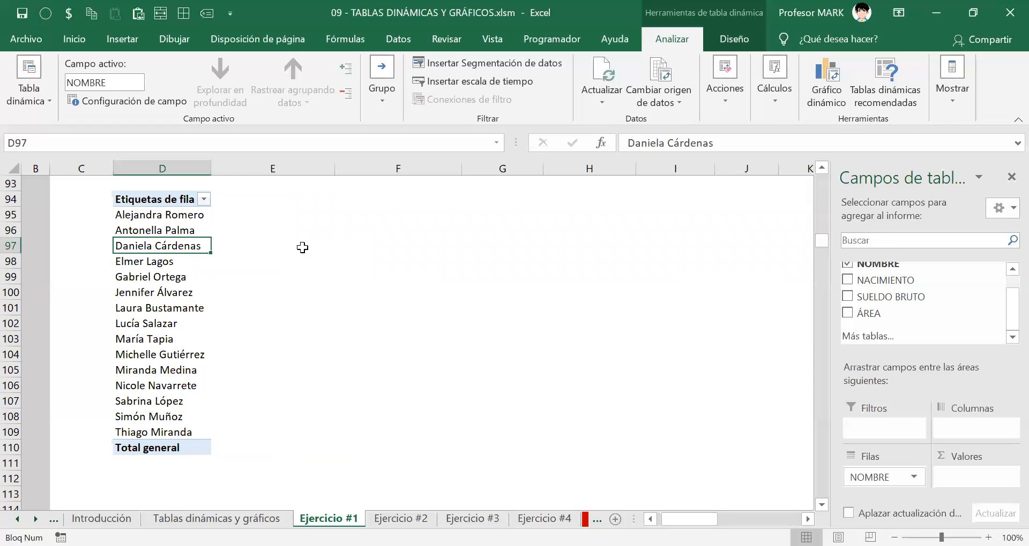
Move the Zt boots picture and its callout away from the workers table, over to column M, and save the workbook
scroll(315, 306, up, 20)
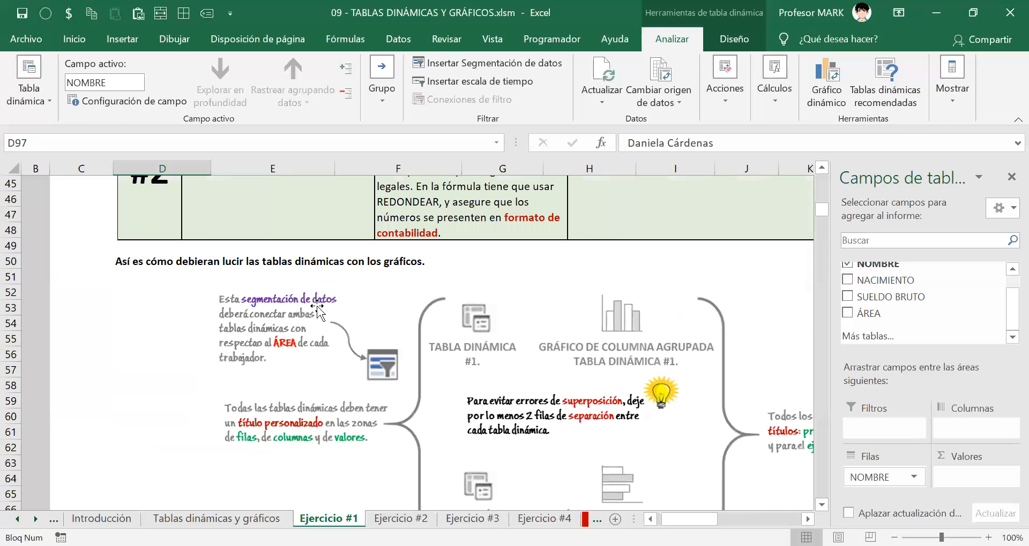
scroll(544, 407, up, 10)
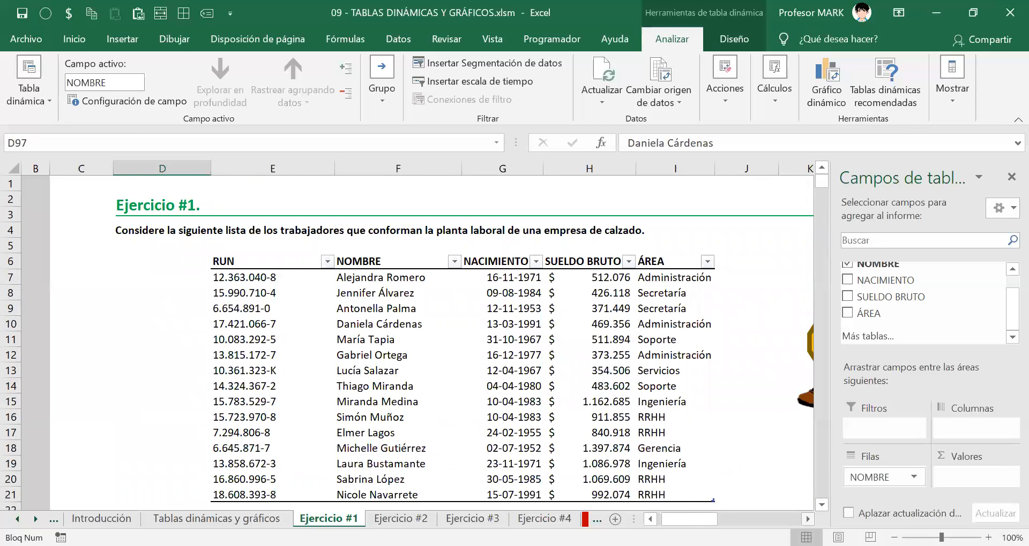
scroll(416, 343, right, 3)
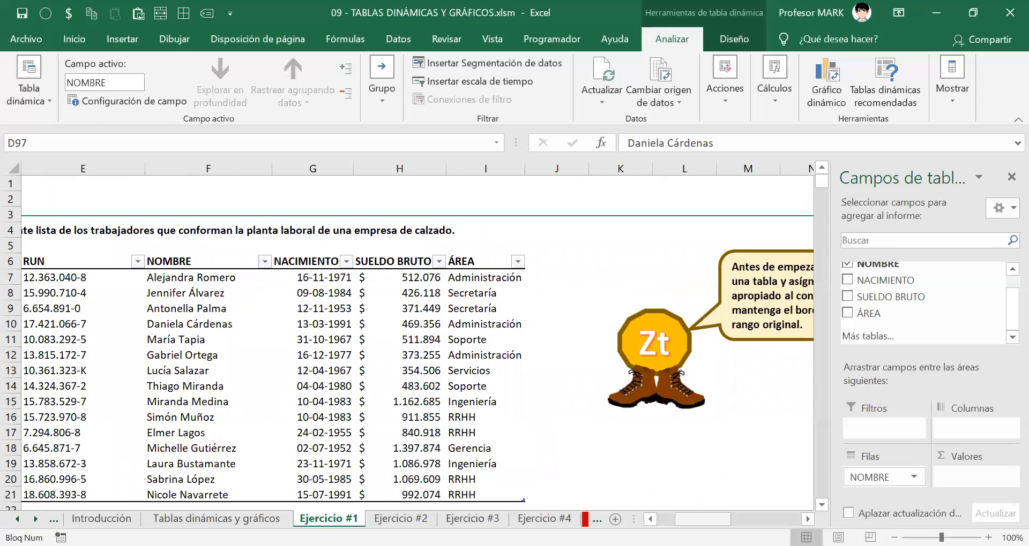
scroll(175, 345, left, 1)
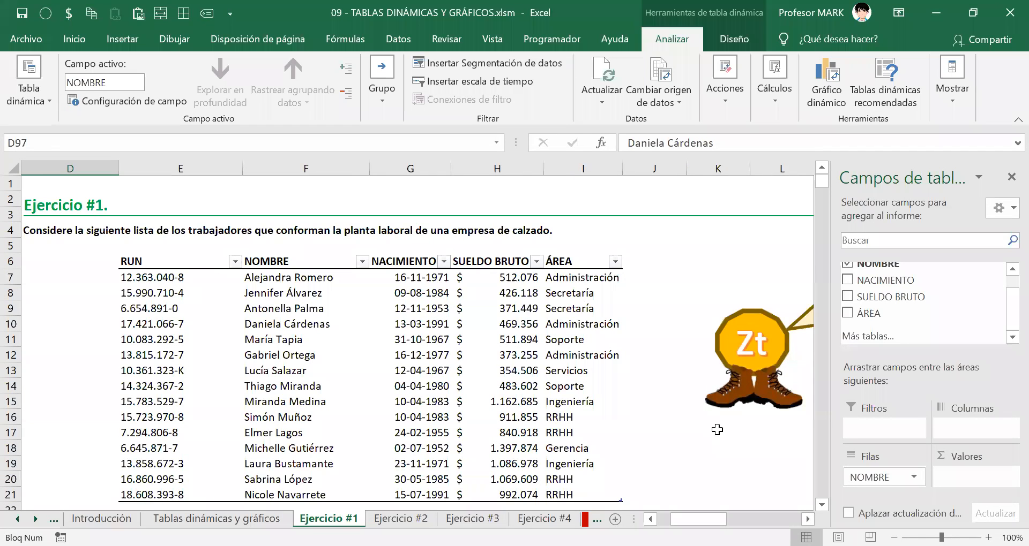
drag(763, 355, 893, 355)
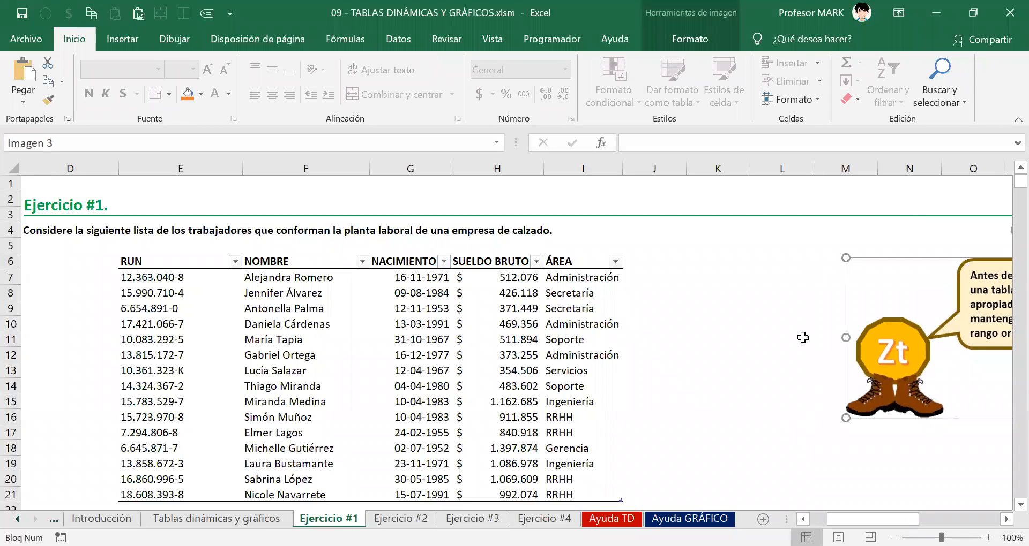
click(166, 265)
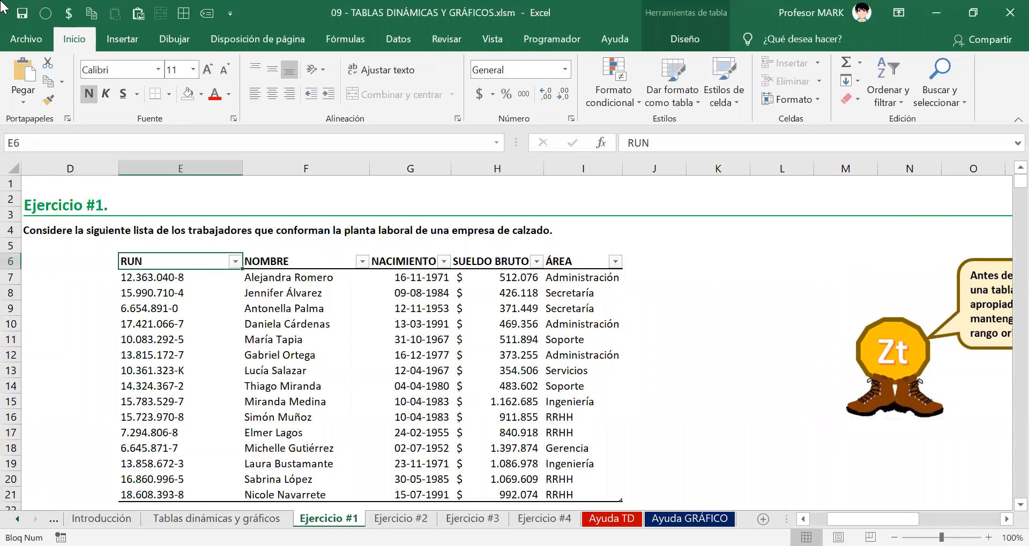
click(25, 12)
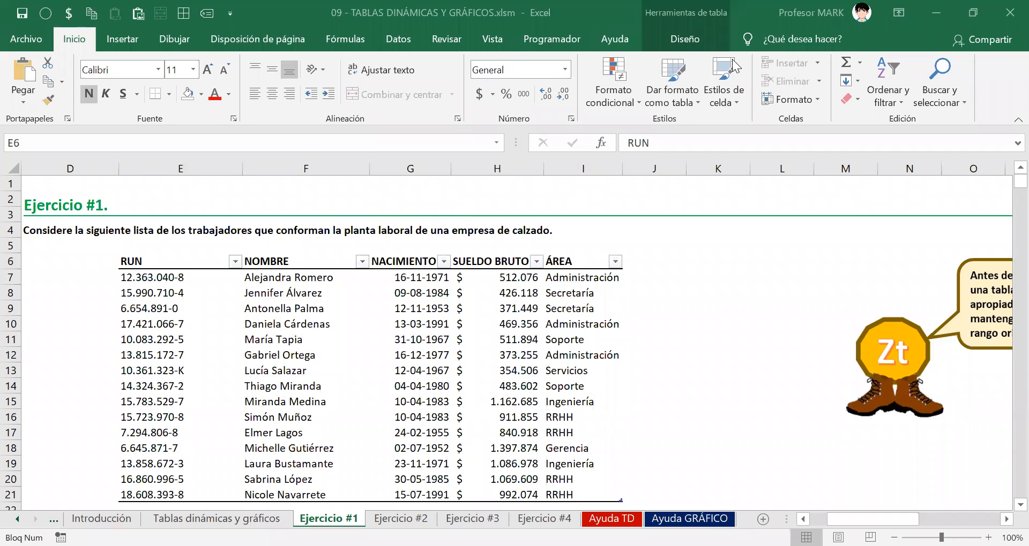
Add a SUELDO LÍQUIDO column to the workers table with its header in J6, and fit column J's width to the header
click(511, 277)
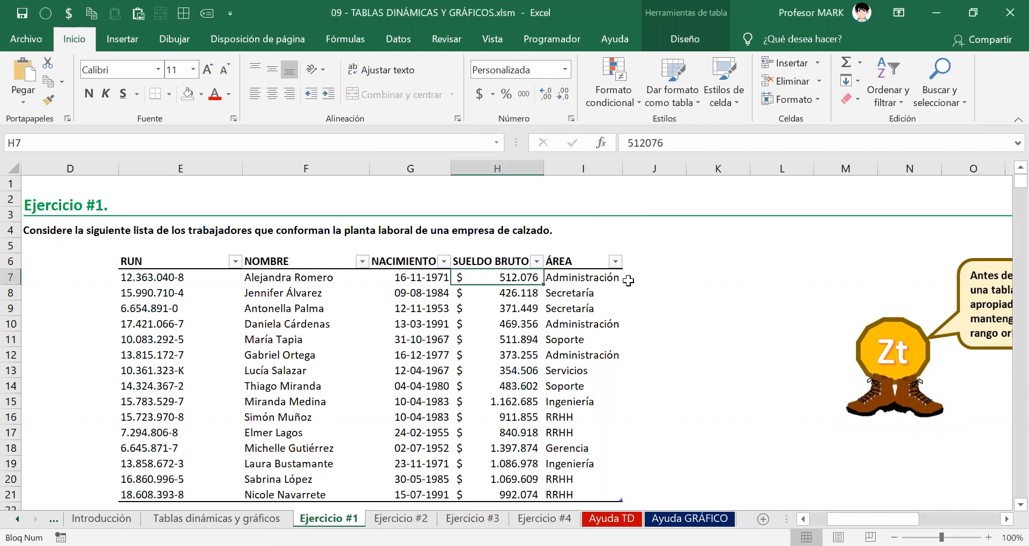
click(563, 265)
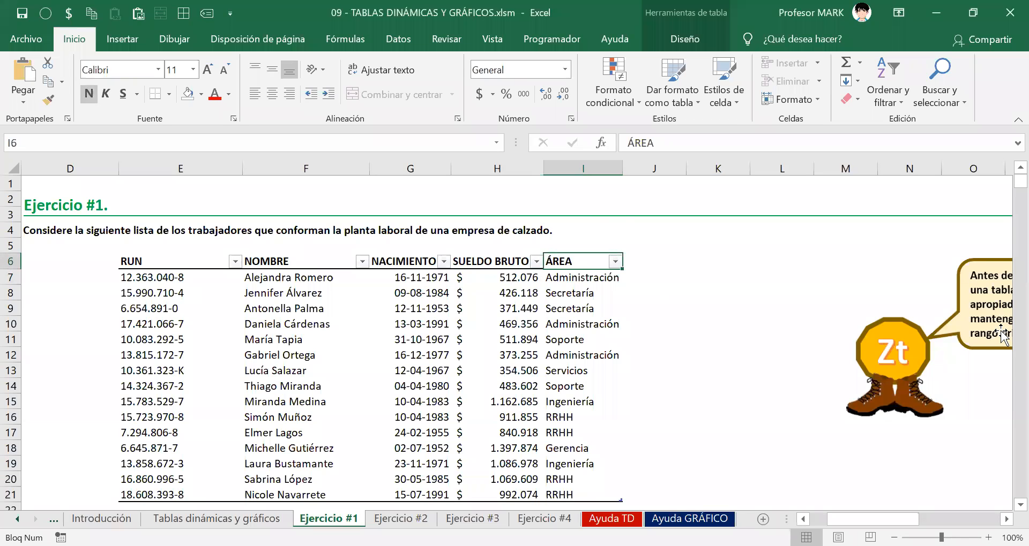
key(Right)
key(Caps_Lock)
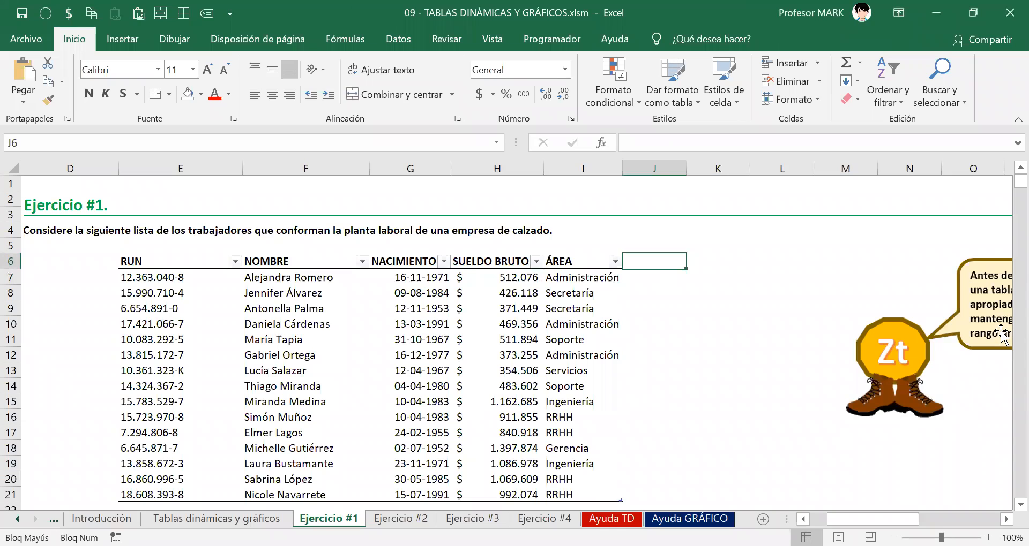
text(SUELDO L)
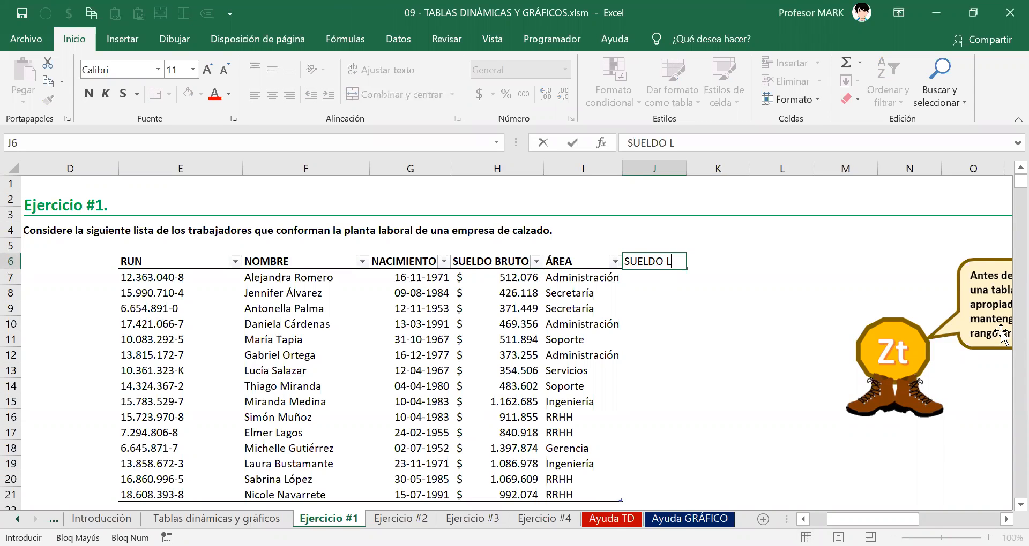
text(ÍQUIDO)
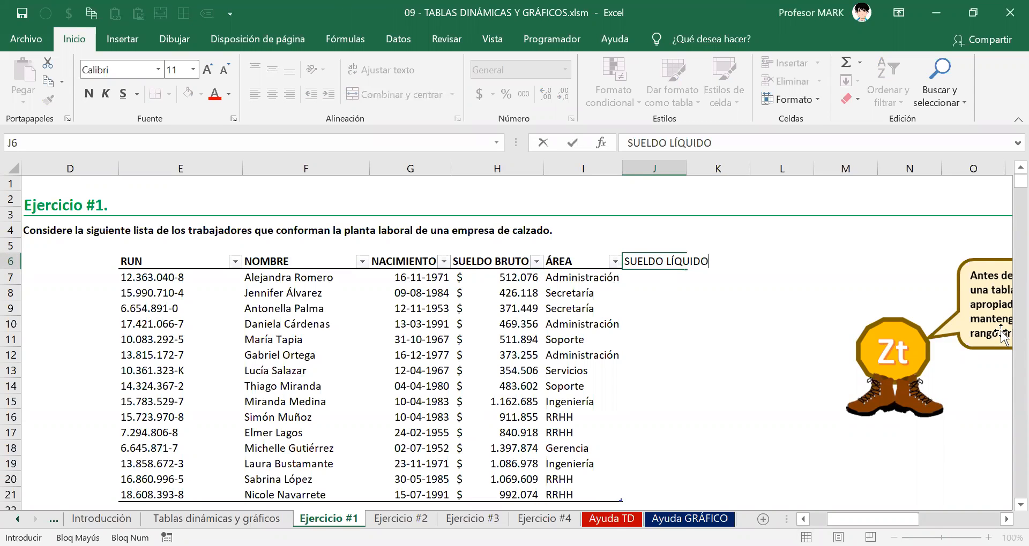
key(Return)
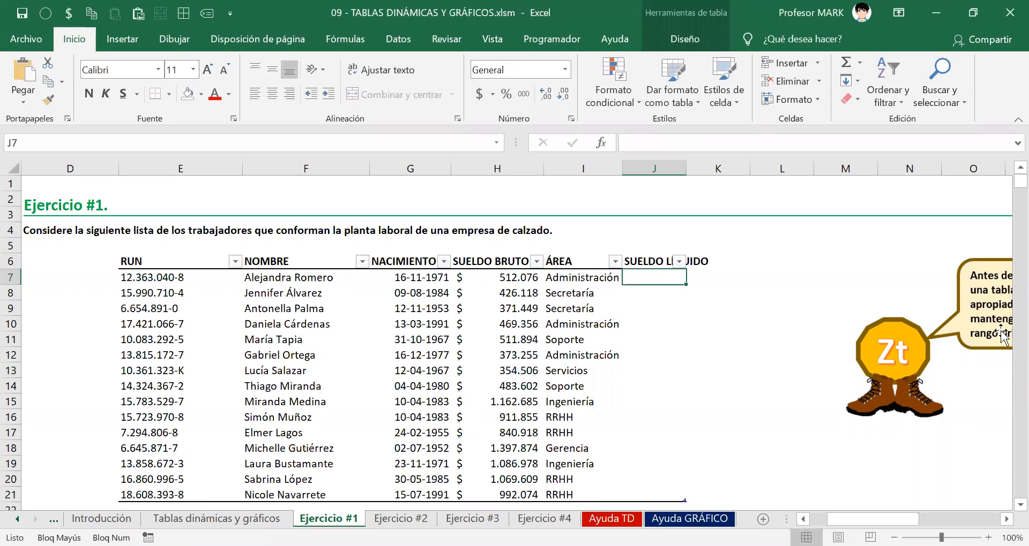
key(Up)
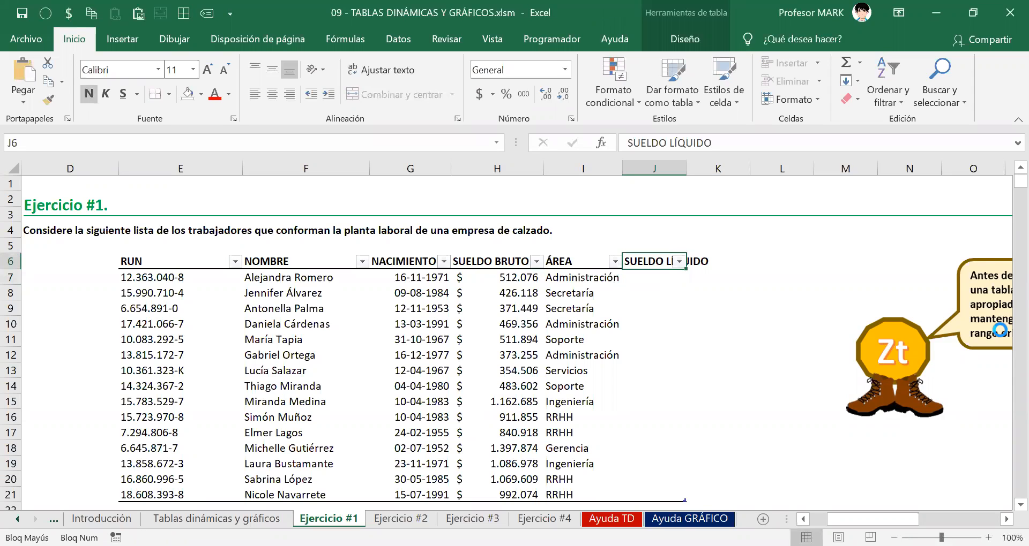
double_click(682, 169)
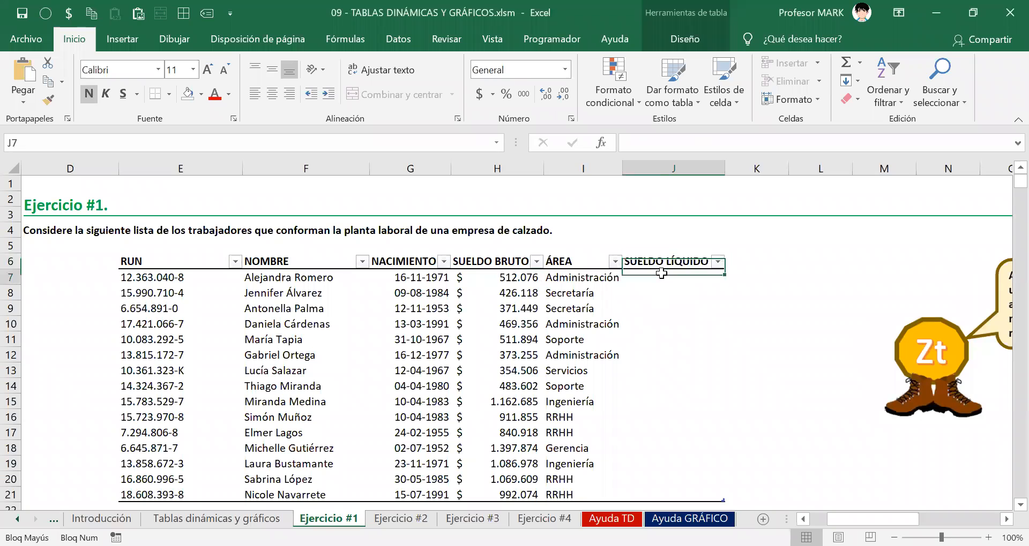
Examine the extent of the workers table down to its end corner in the SUELDO LÍQUIDO column at row 21
click(652, 325)
scroll(653, 326, down, 2)
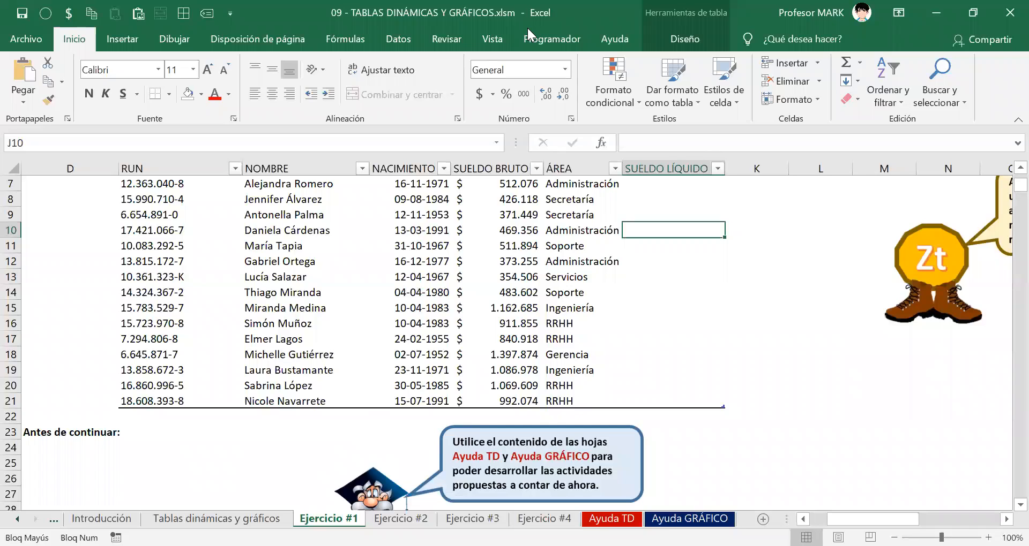
key(ctrl+shift+3)
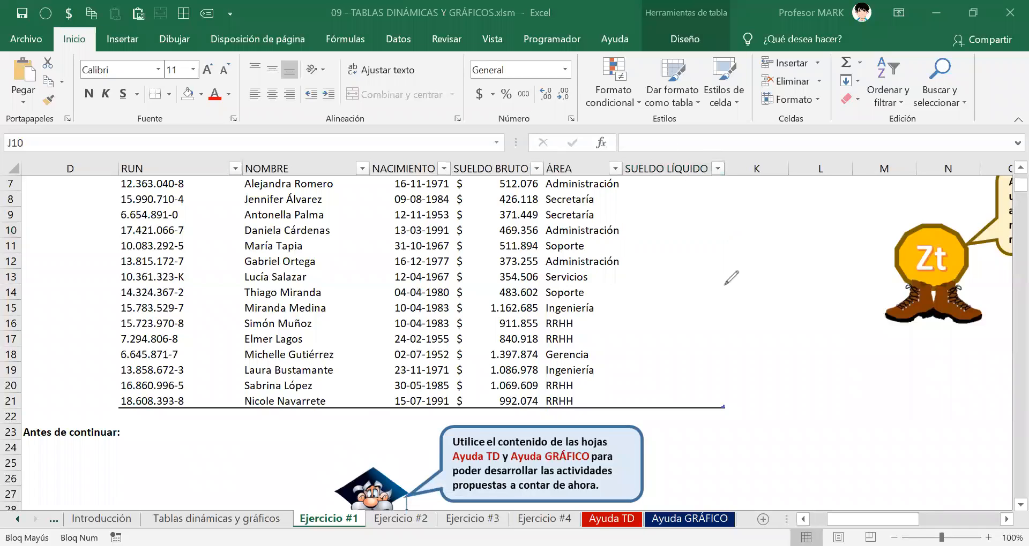
mouse_move(731, 395)
mouse_down()
mouse_move(740, 413)
mouse_move(712, 397)
mouse_move(734, 389)
mouse_move(717, 421)
mouse_move(733, 390)
mouse_move(741, 399)
mouse_up()
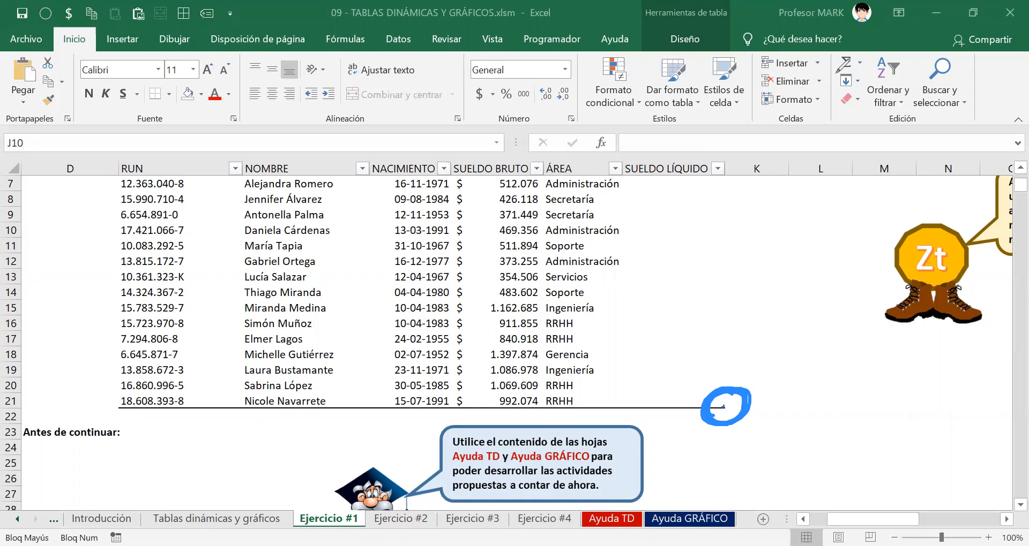
key(e)
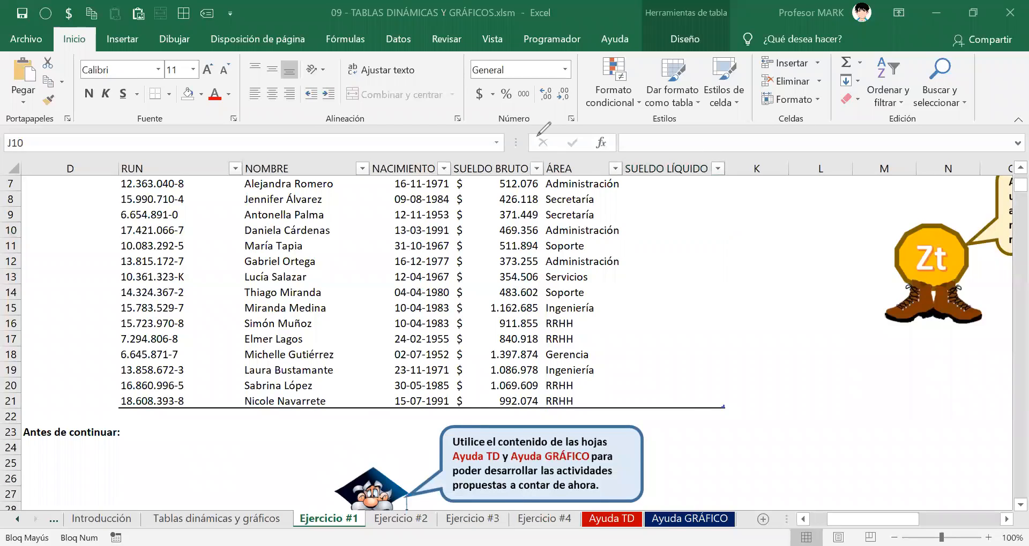
scroll(691, 234, up, 2)
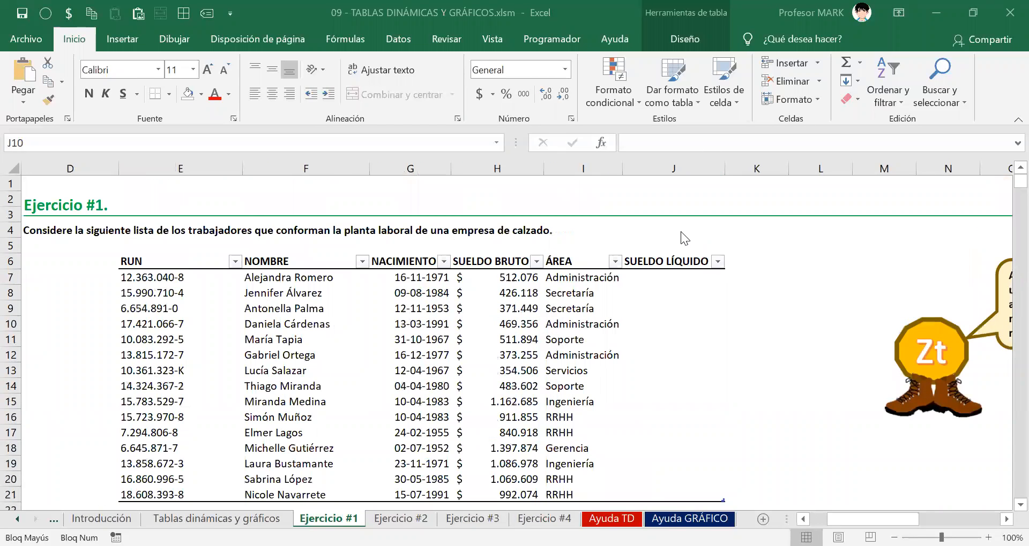
Fill the SUELDO LÍQUIDO column from J7 with the formula =REDONDEAR([@[SUELDO BRUTO]]*(1-21%);0), following the 21% discount requirement of #2
click(633, 277)
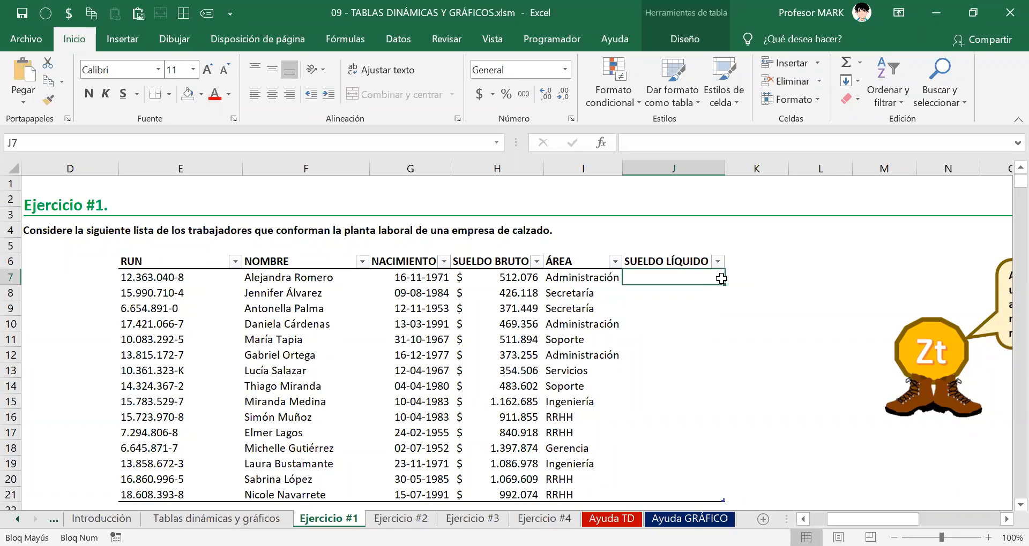
text(=REDON)
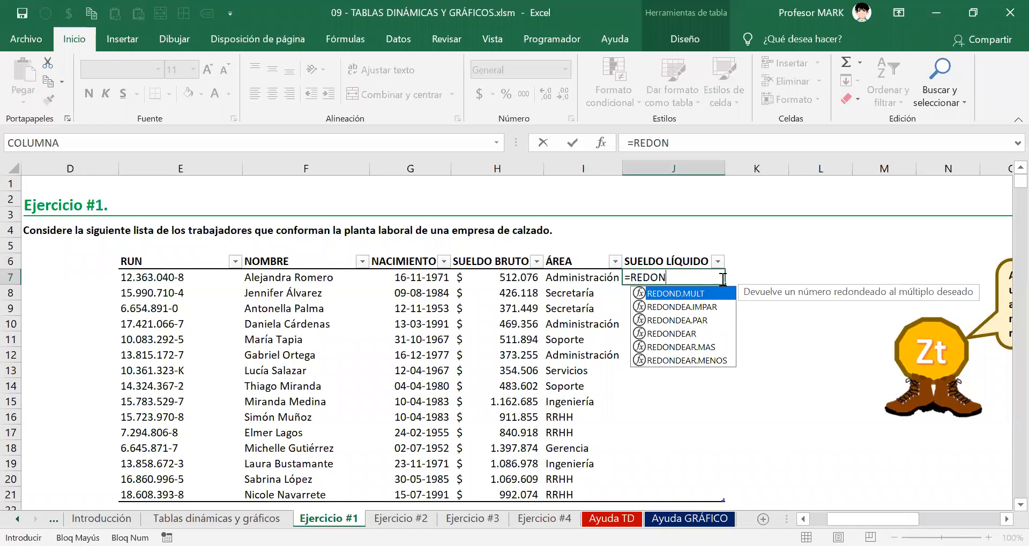
text(DEAR()
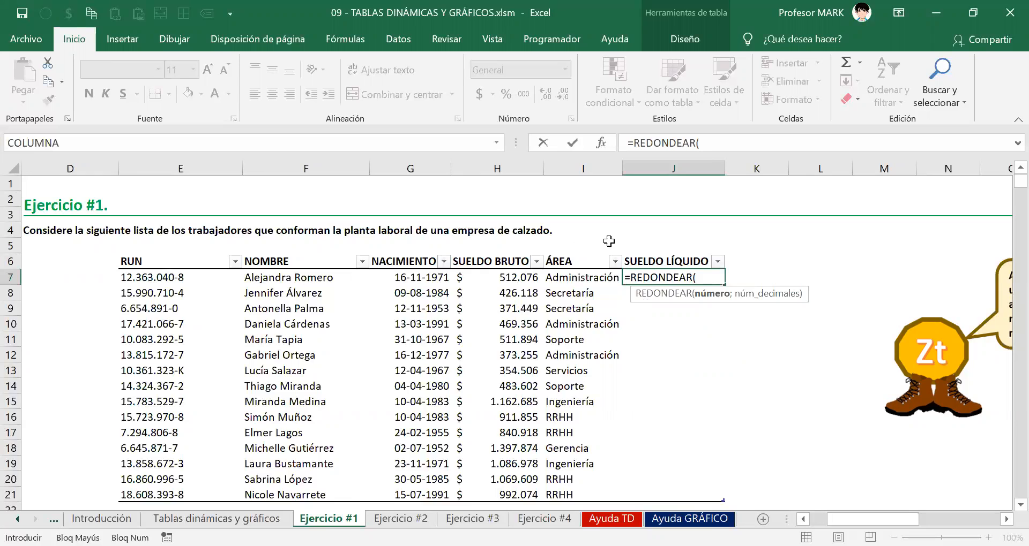
scroll(575, 257, down, 2)
scroll(575, 257, down, 9)
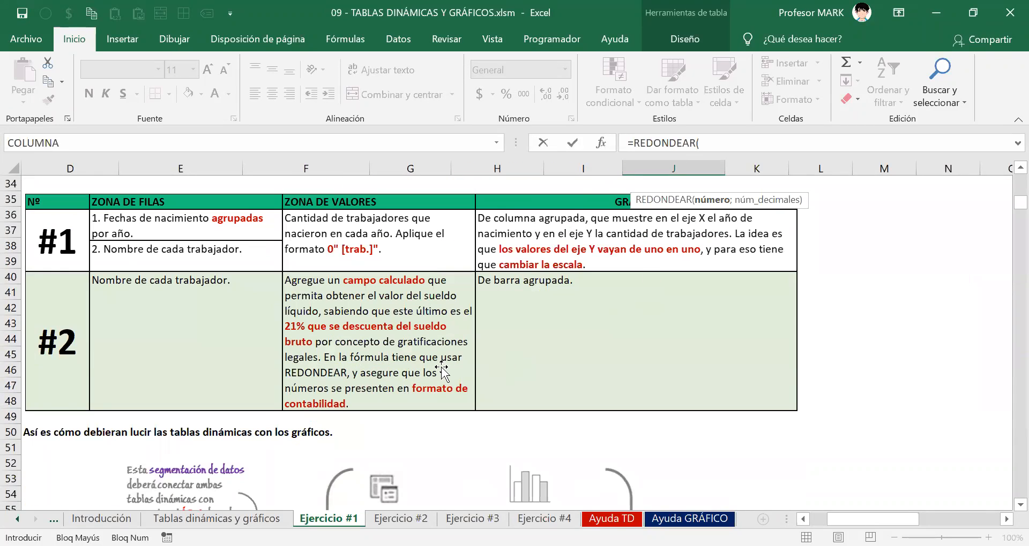
scroll(692, 356, up, 11)
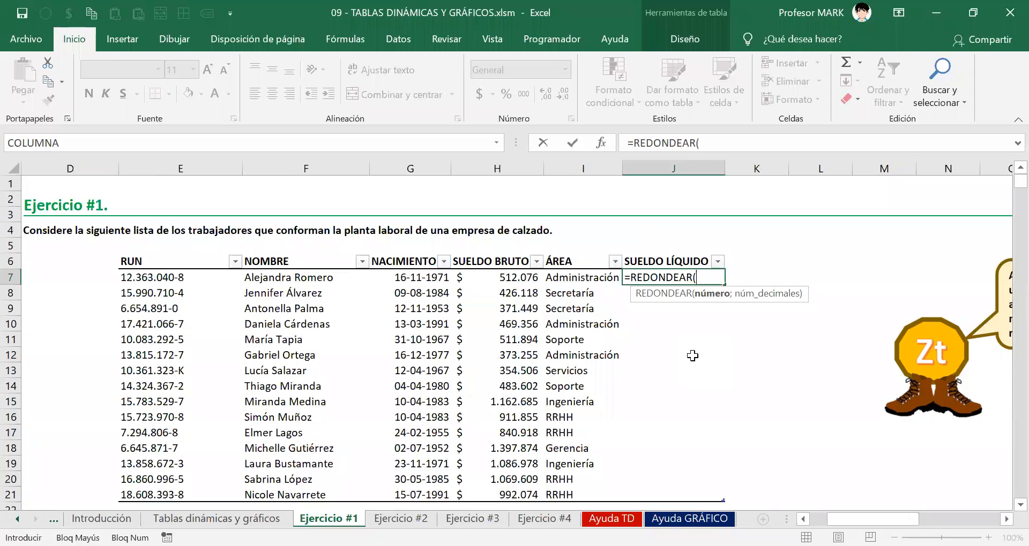
click(497, 281)
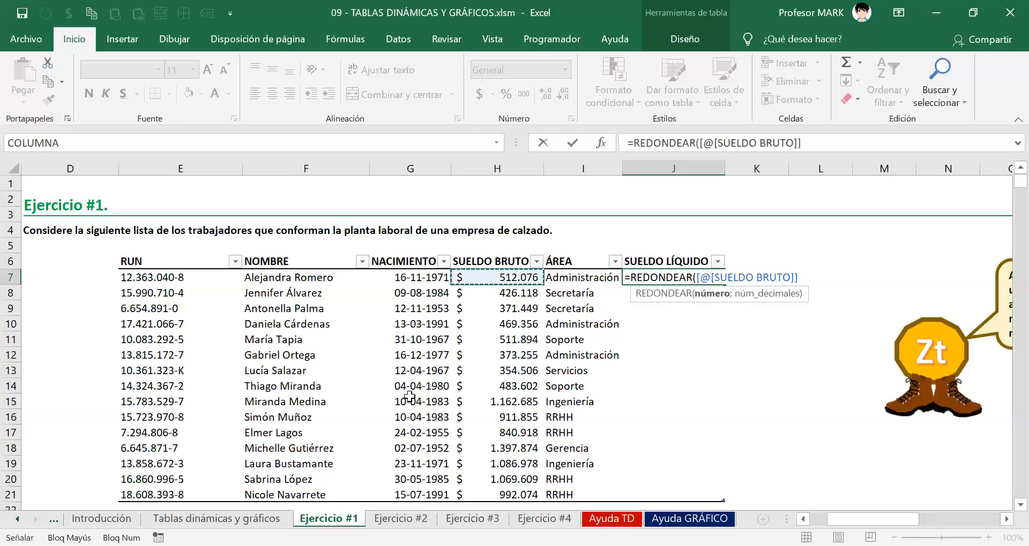
text(*(1-21)
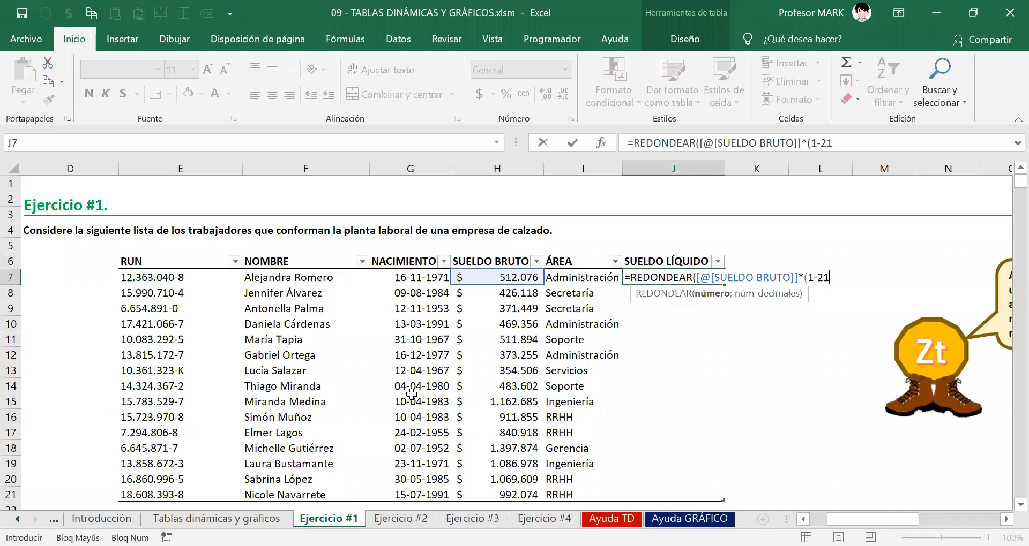
text(%))
text(;0))
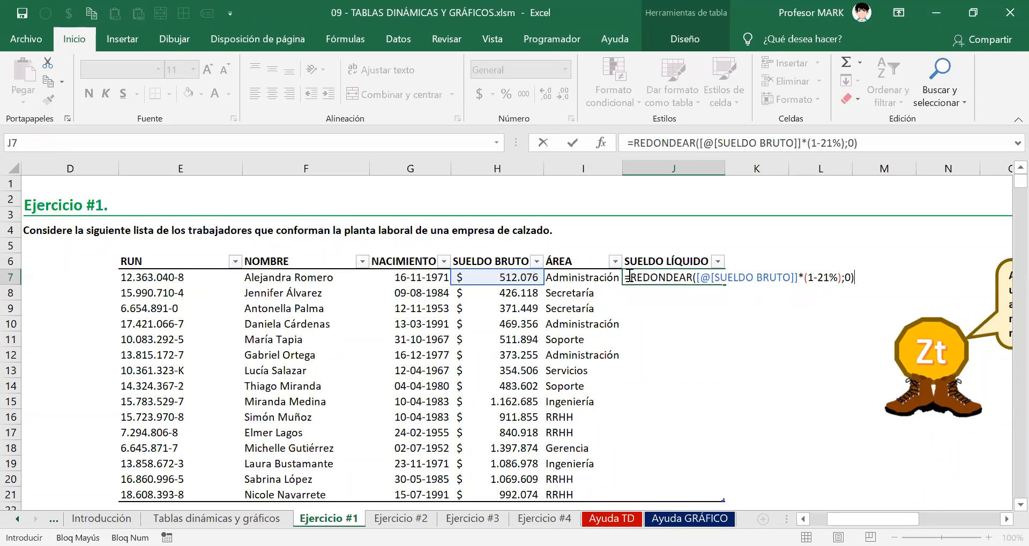
drag(623, 278, 857, 281)
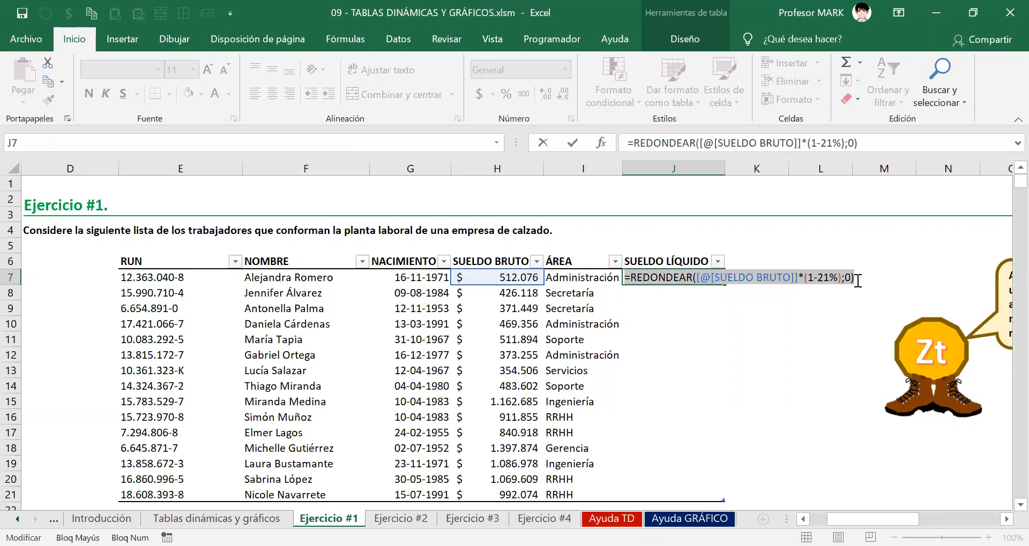
key(Return)
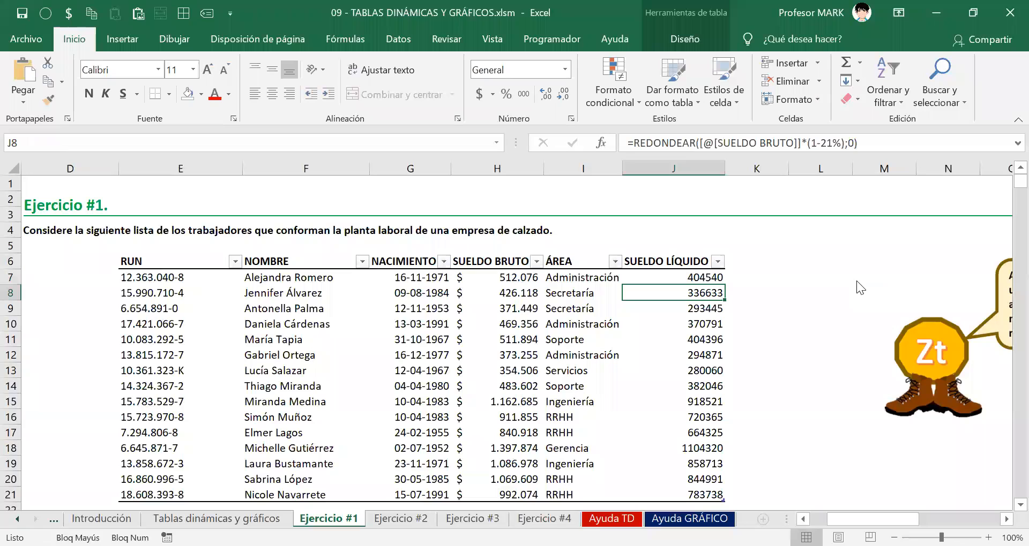
Try 79% in place of 1-21% in the J7 formula and undo the replacement
key(alt+Tab)
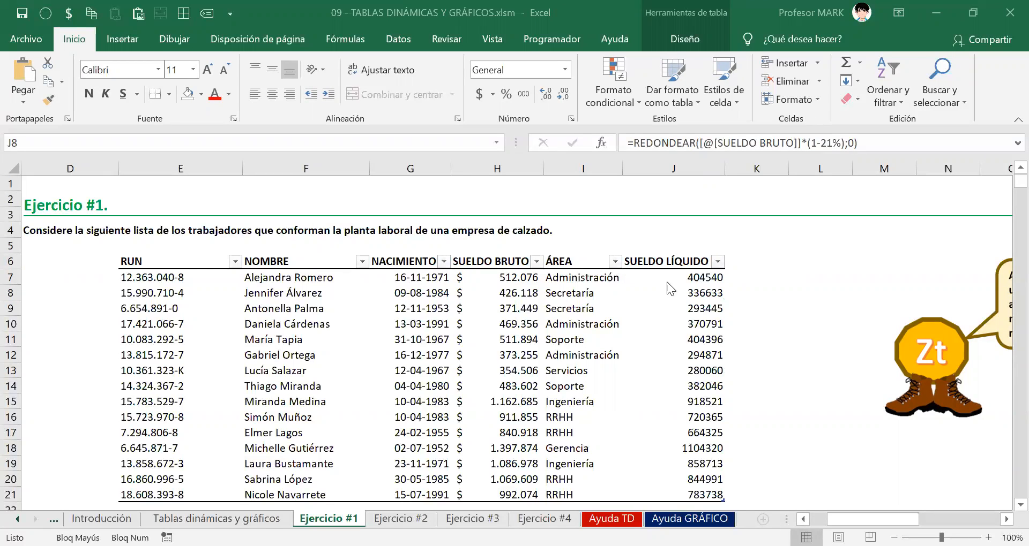
click(699, 273)
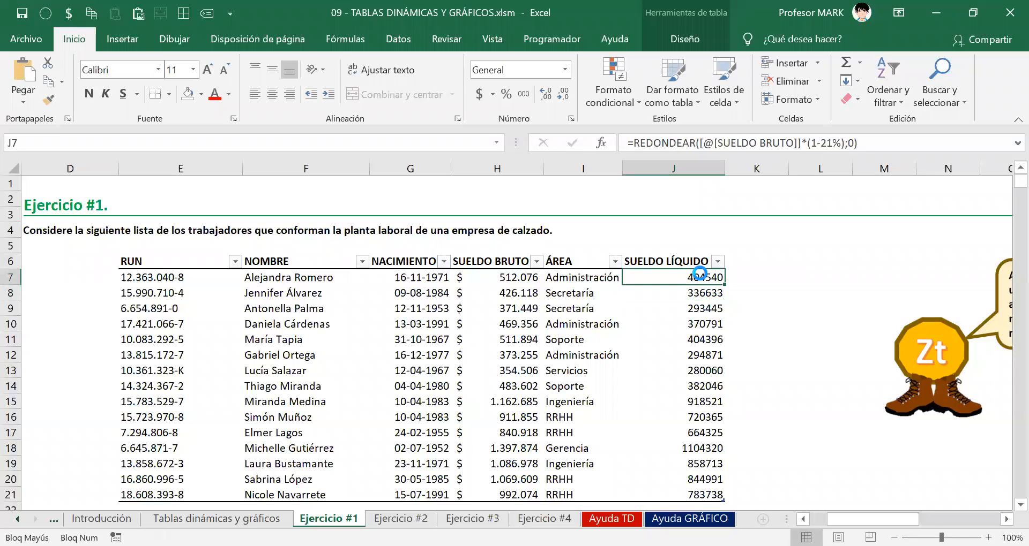
double_click(701, 273)
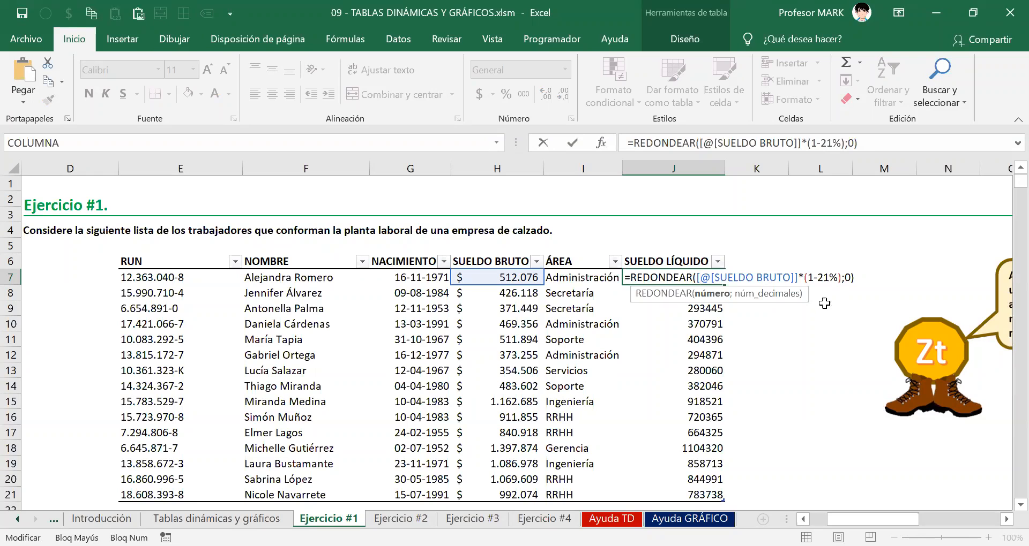
drag(808, 277, 830, 277)
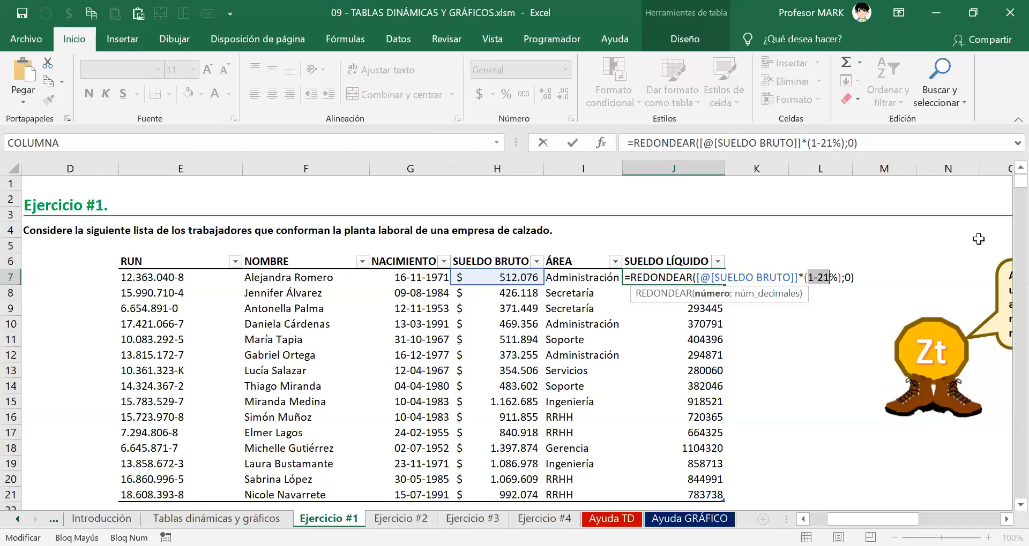
text(79)
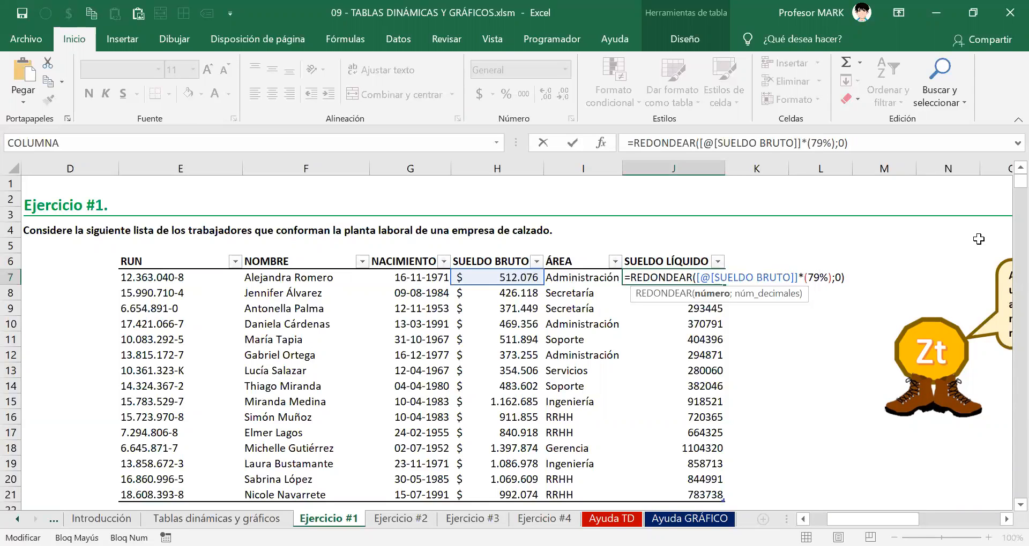
key(ctrl+z)
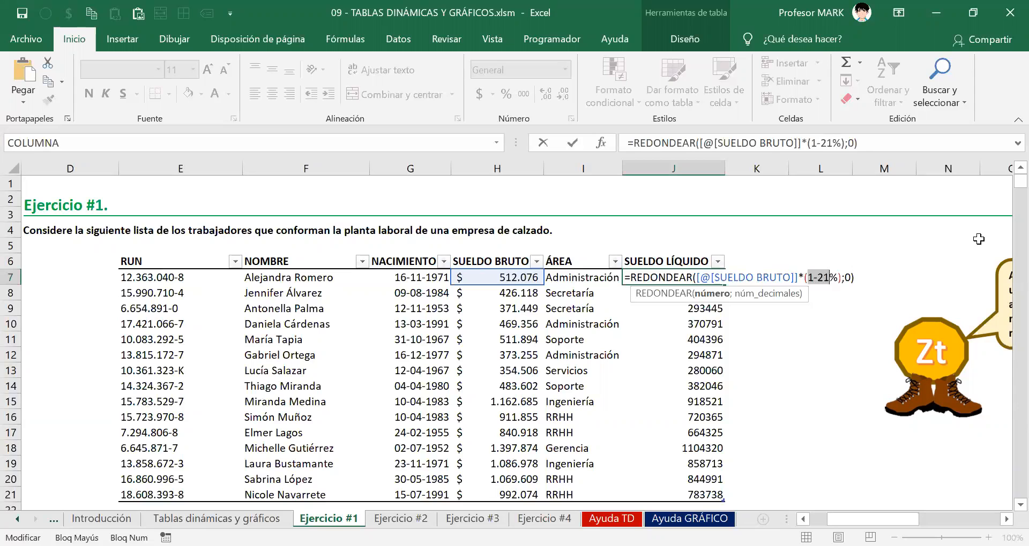
key(Return)
Apply the accounting format to the SUELDO LÍQUIDO values in J7:J21 and save the workbook
key(Up)
key(ctrl+shift+Down)
key(alt+3)
key(Down)
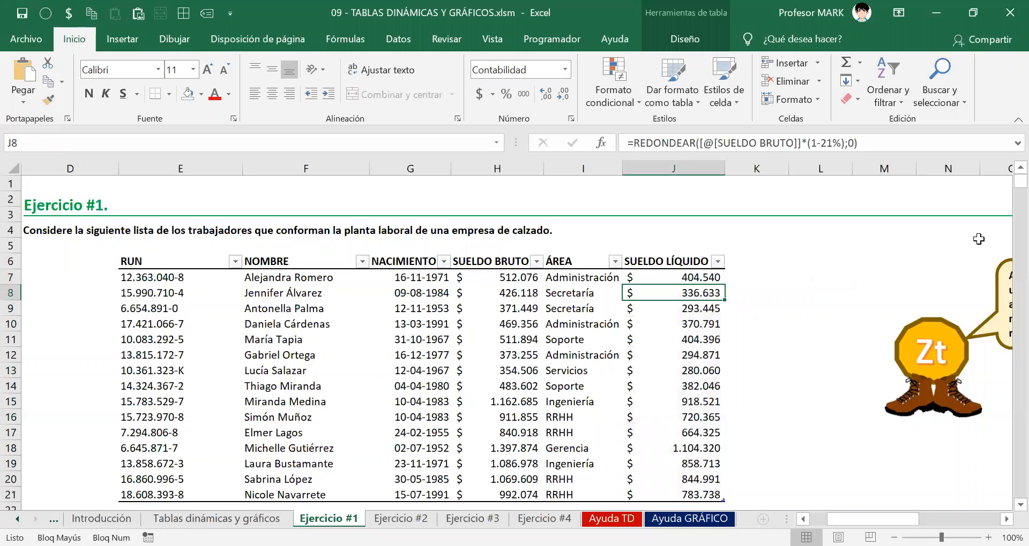
key(ctrl+g)
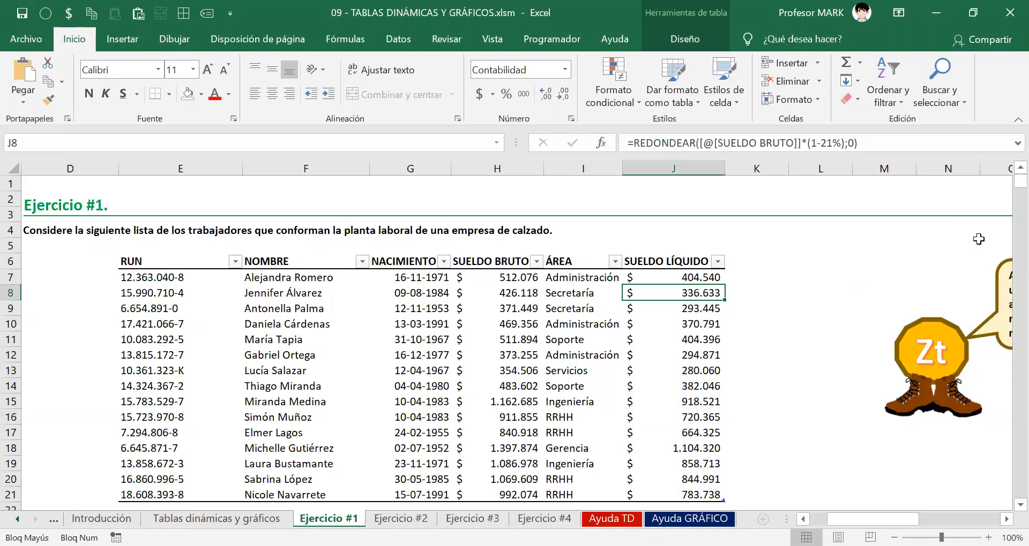
scroll(675, 332, down, 1)
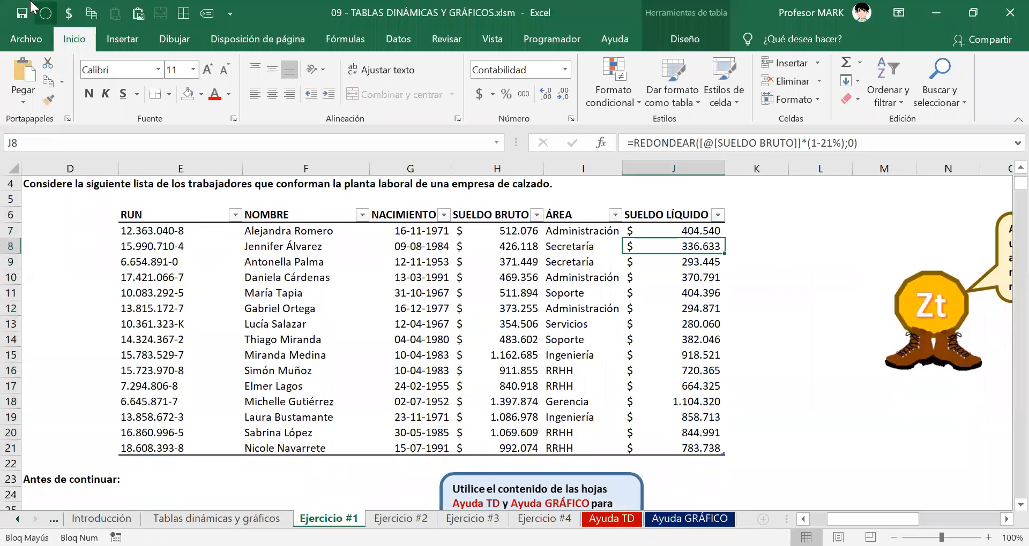
click(20, 13)
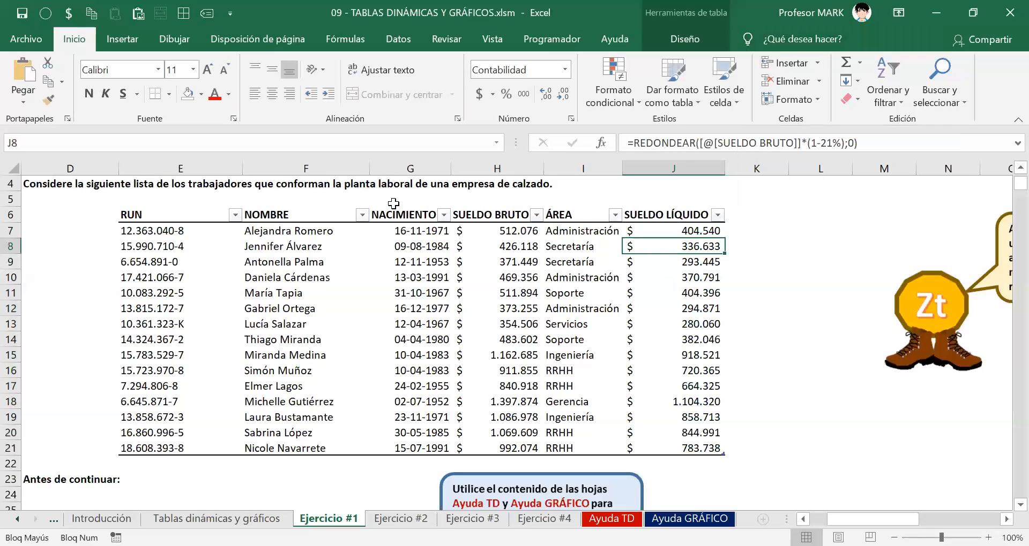
key(alt+Tab)
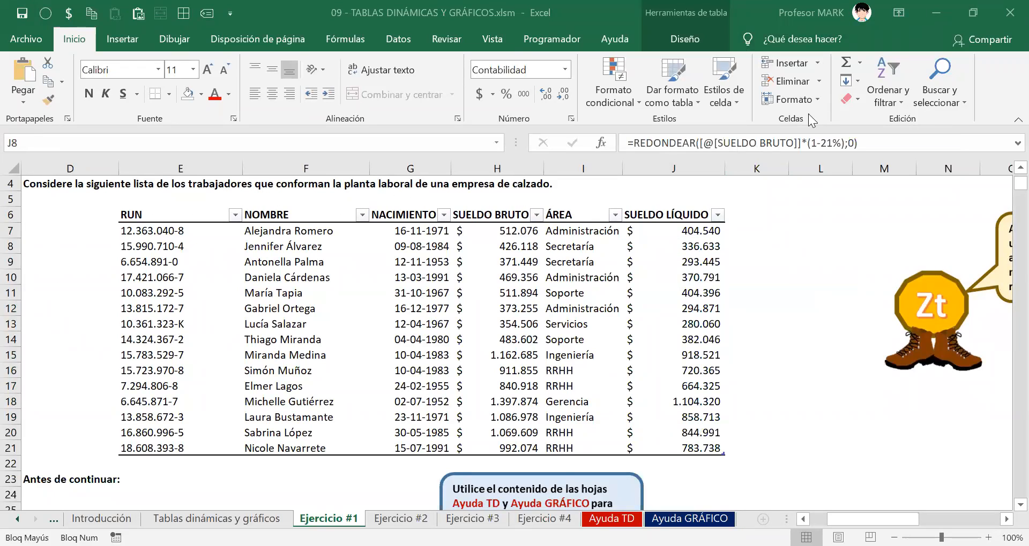
key(alt+Tab)
click(692, 232)
click(678, 293)
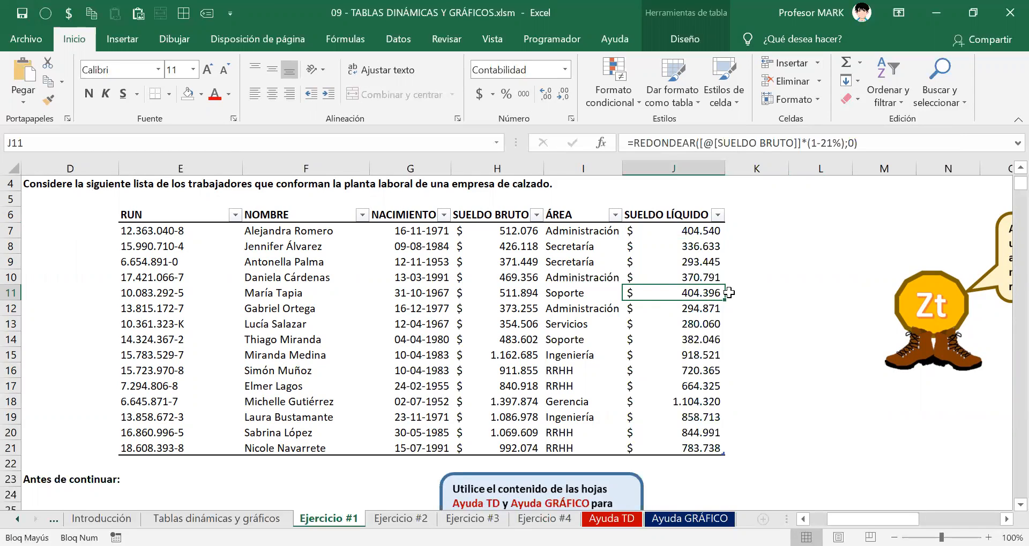
Bring up the field list of the second pivot table, which starts at D94, by selecting one of its worker names
scroll(471, 378, down, 16)
scroll(468, 380, down, 12)
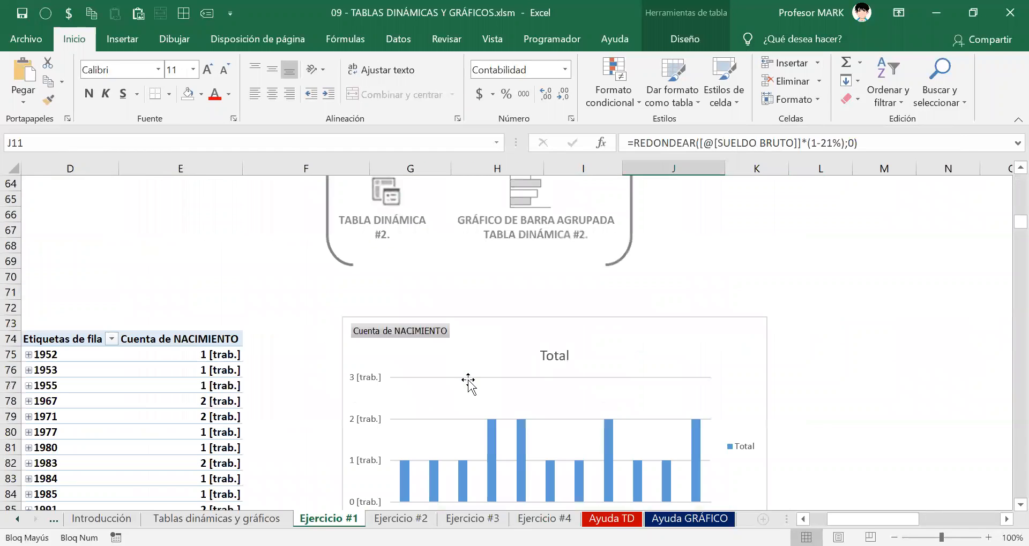
click(56, 348)
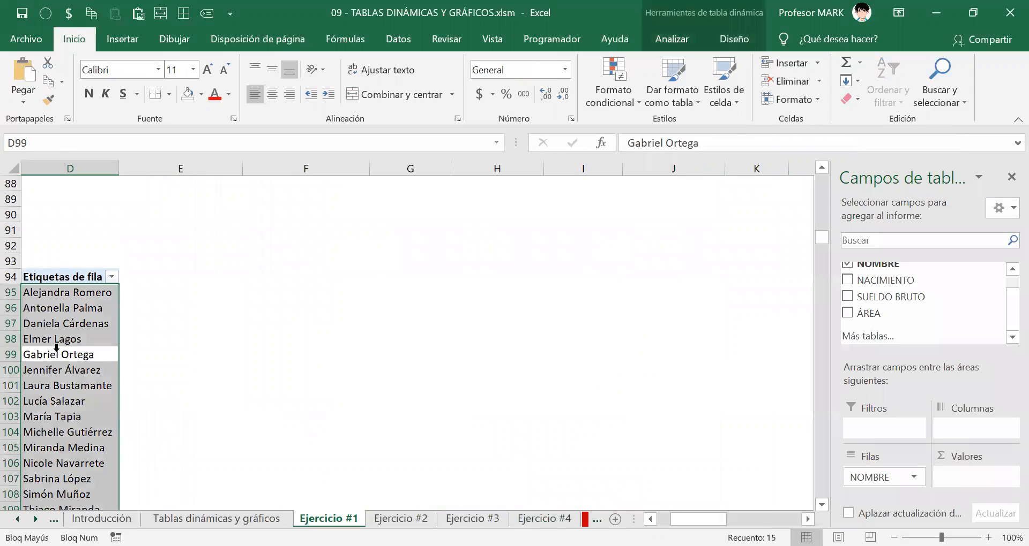
click(62, 352)
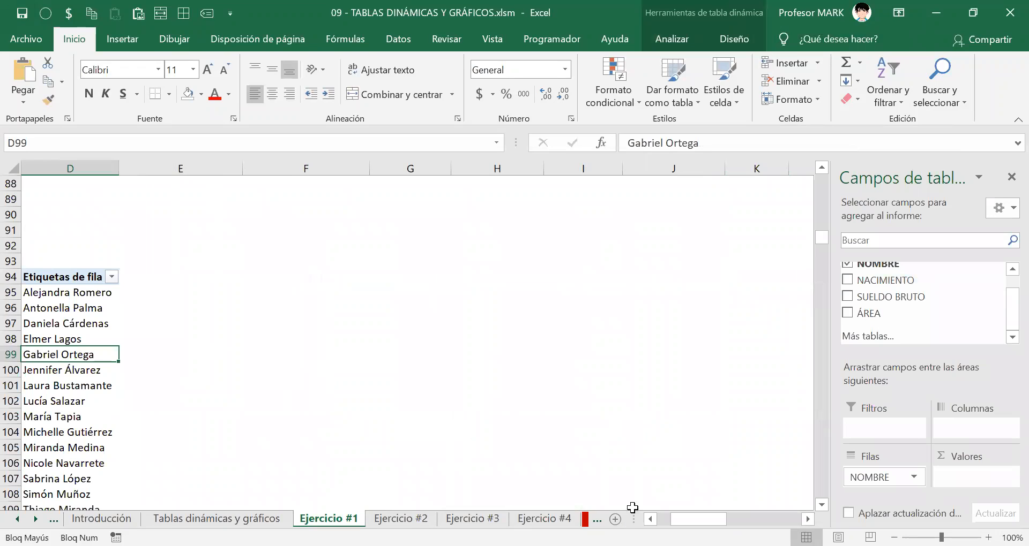
drag(696, 519, 654, 515)
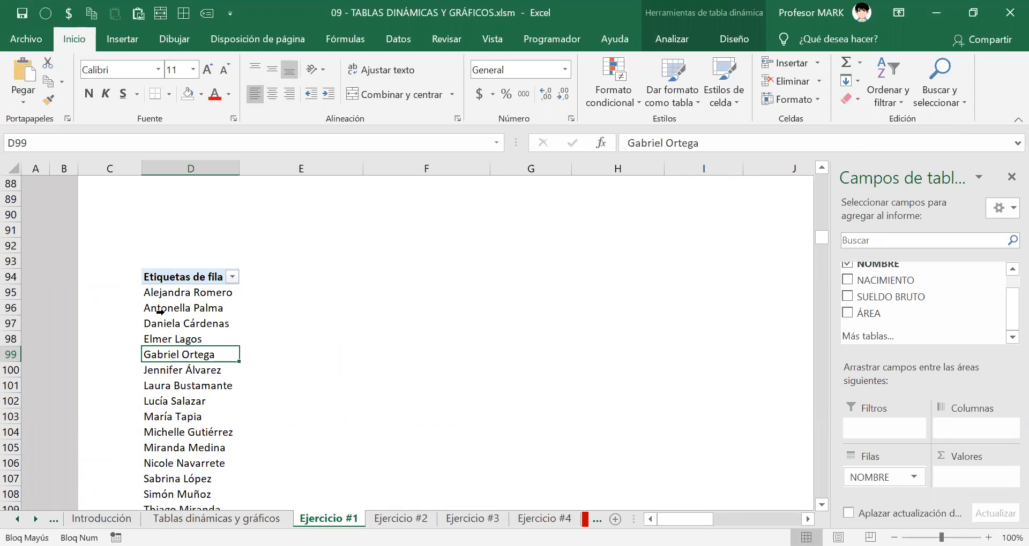
drag(171, 309, 168, 375)
click(161, 412)
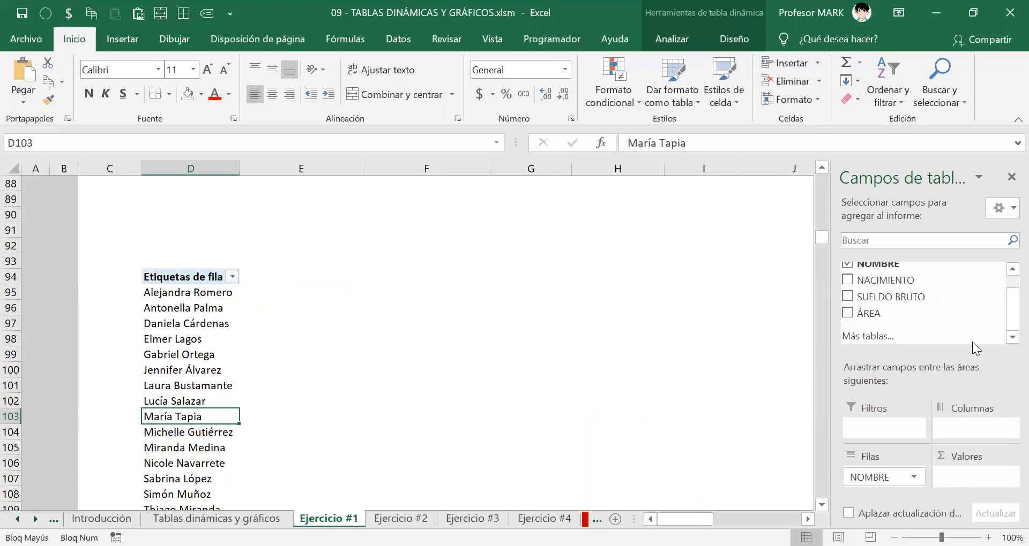
mouse_move(1007, 313)
mouse_down()
mouse_move(1007, 303)
mouse_move(1008, 321)
mouse_move(1004, 299)
mouse_up()
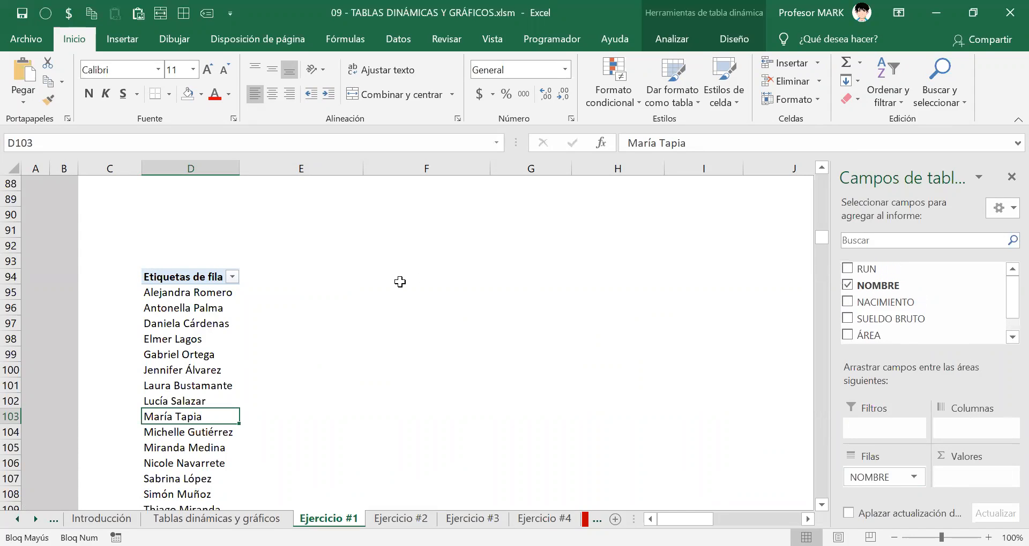
drag(278, 296, 277, 416)
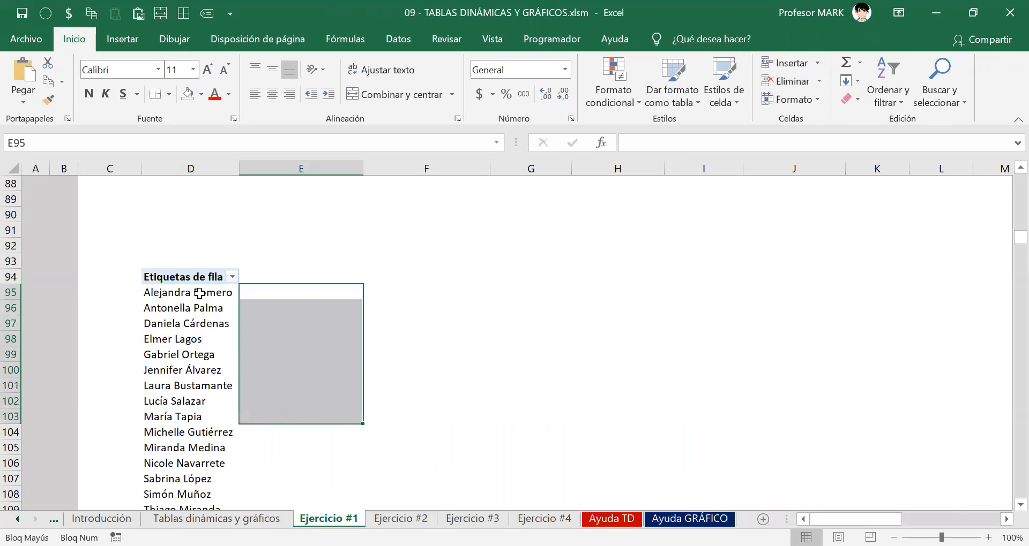
click(199, 293)
click(192, 338)
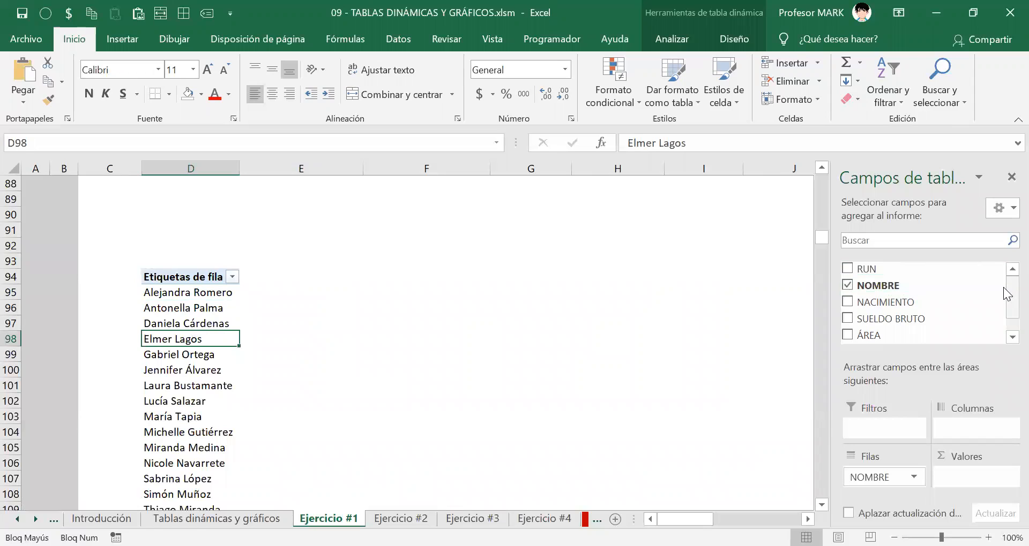
Widen the pivot table field pane and look through its fields for SUELDO LÍQUIDO
scroll(1003, 287, down, 1)
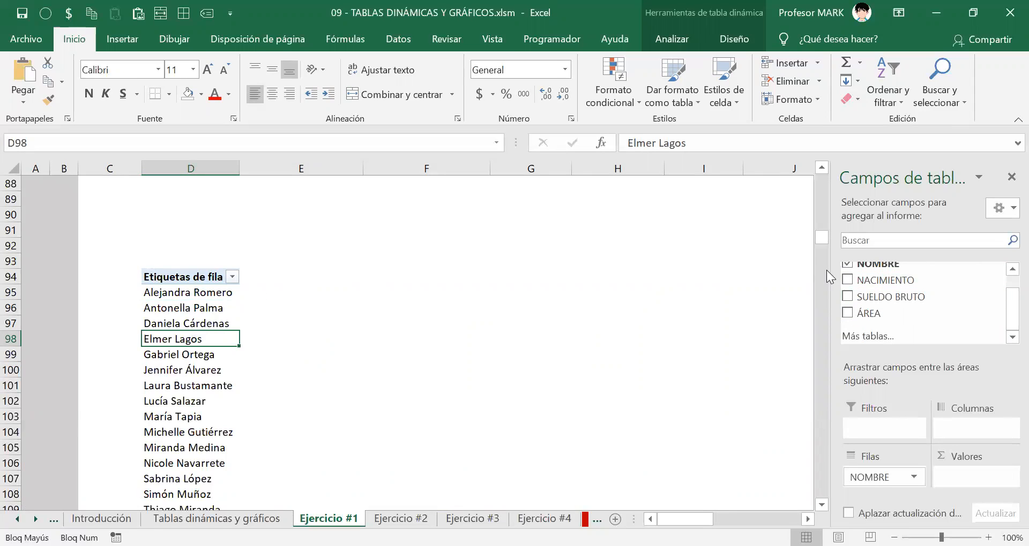
drag(828, 272, 753, 264)
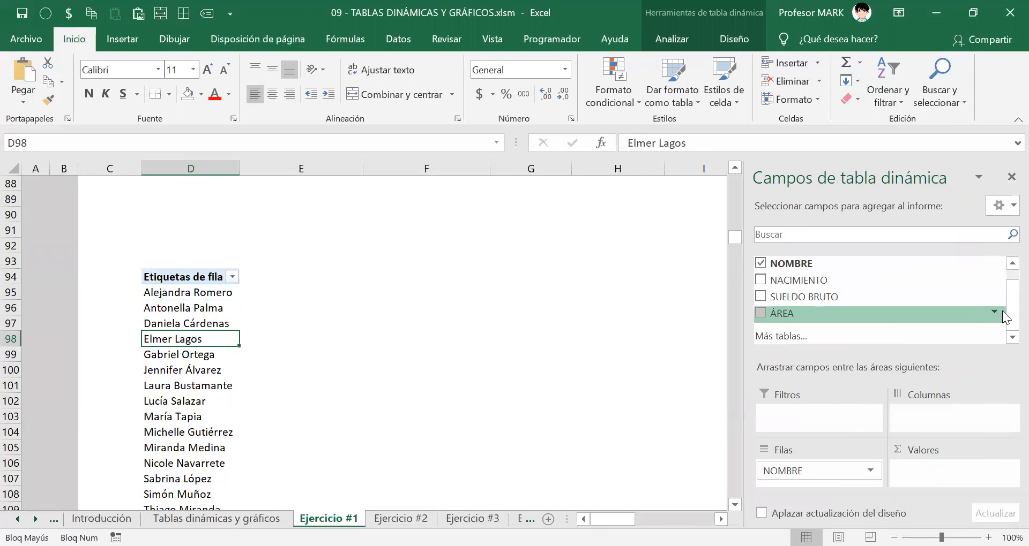
scroll(1003, 289, up, 1)
scroll(1003, 300, down, 1)
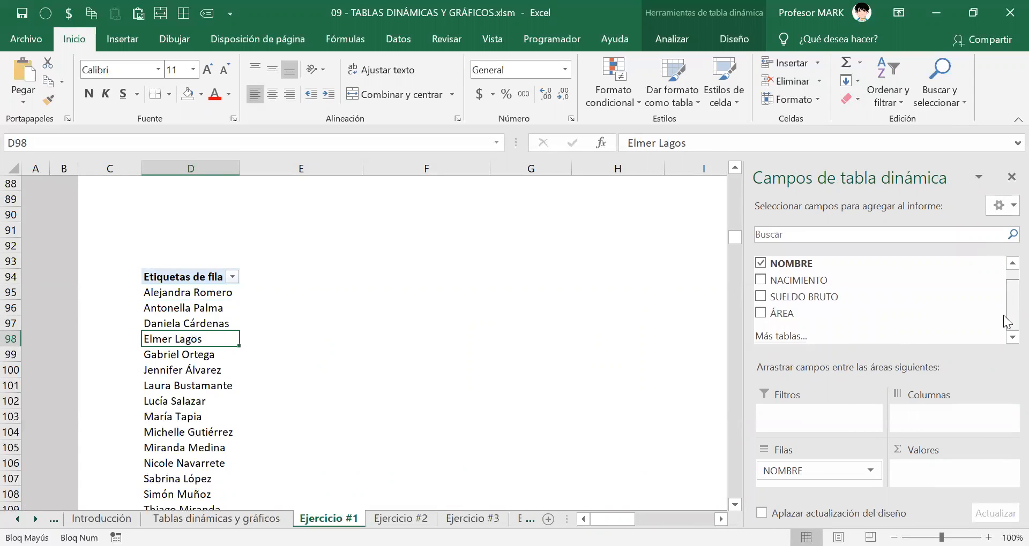
scroll(1003, 306, up, 1)
scroll(1003, 304, down, 1)
scroll(1003, 308, up, 1)
scroll(1004, 311, down, 1)
scroll(1002, 303, up, 1)
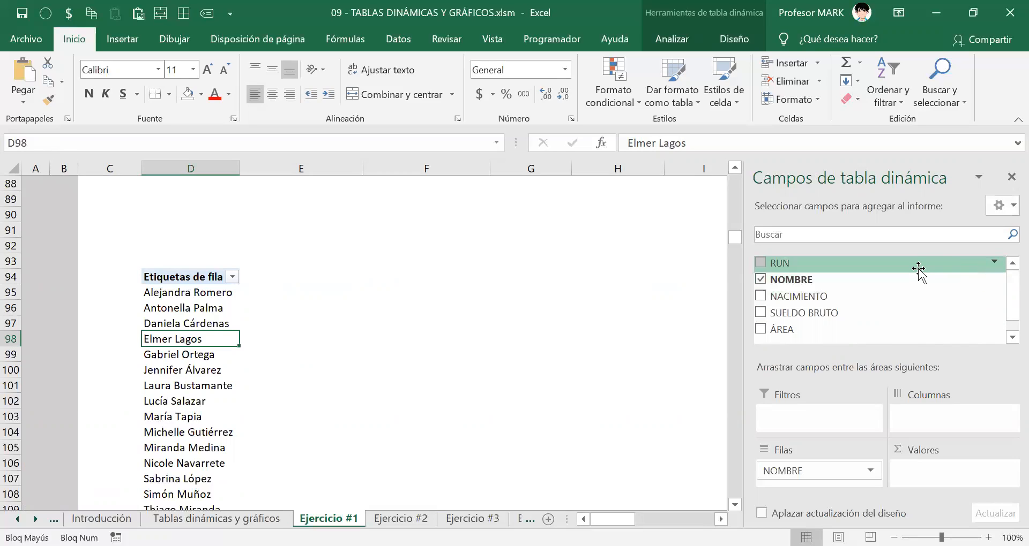
Refresh the second pivot table from the workers table to update its available fields
click(191, 307)
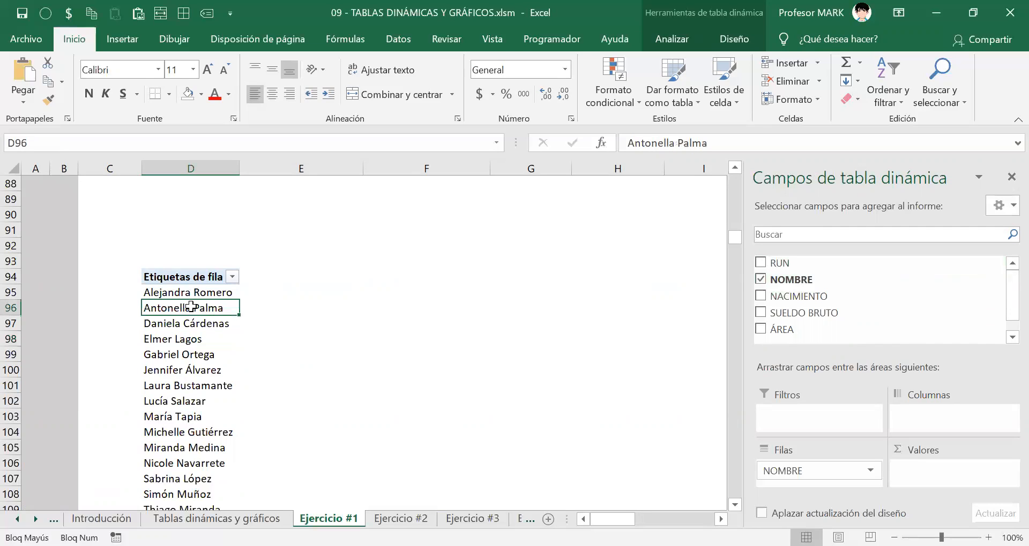
click(177, 397)
click(170, 341)
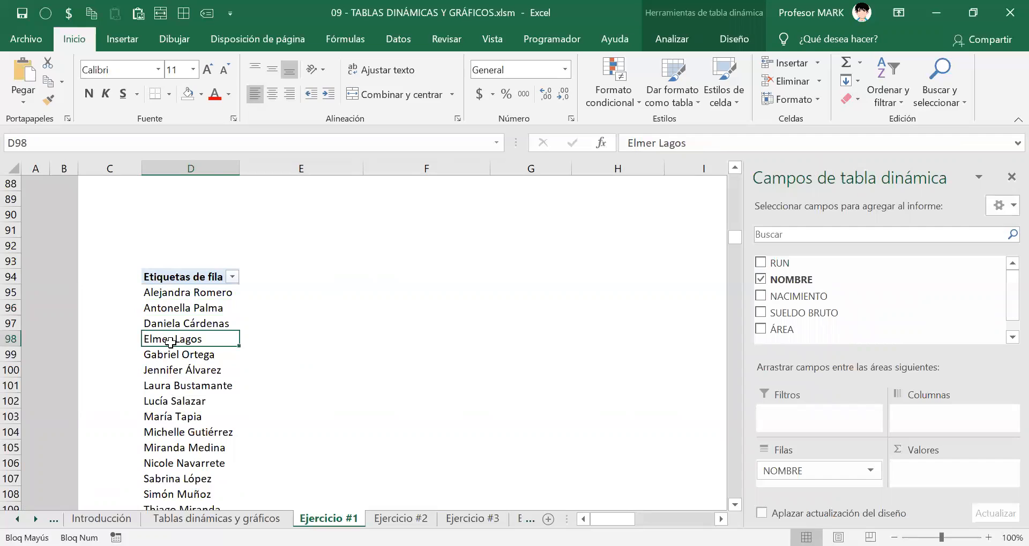
right_click(170, 342)
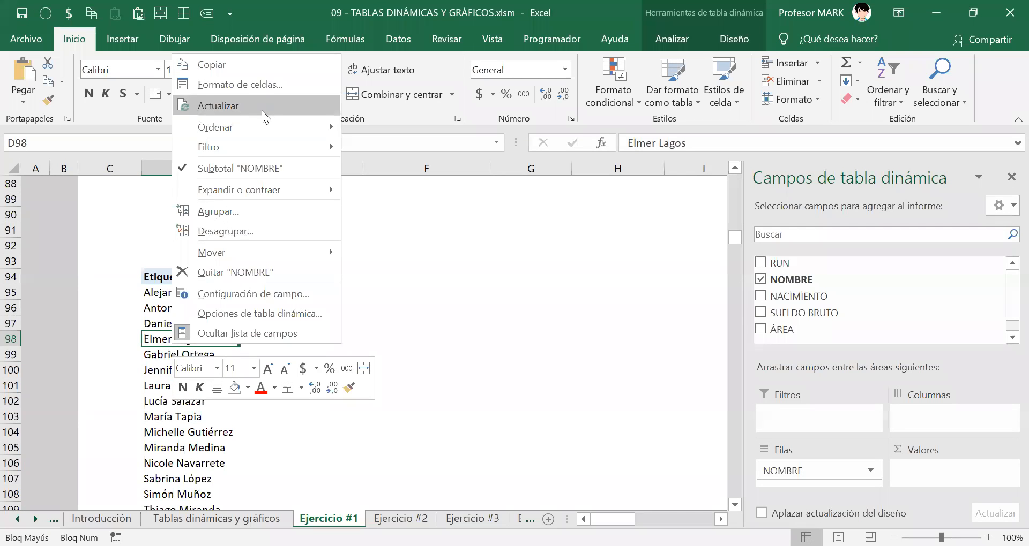
click(223, 107)
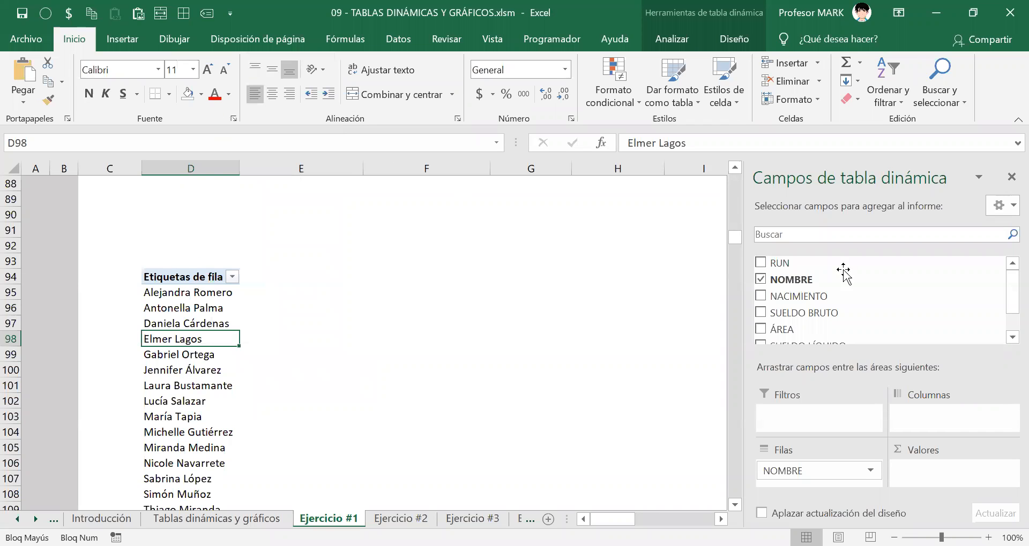
Add the SUELDO LÍQUIDO field to the values area of the second pivot table
drag(1005, 296, 1007, 321)
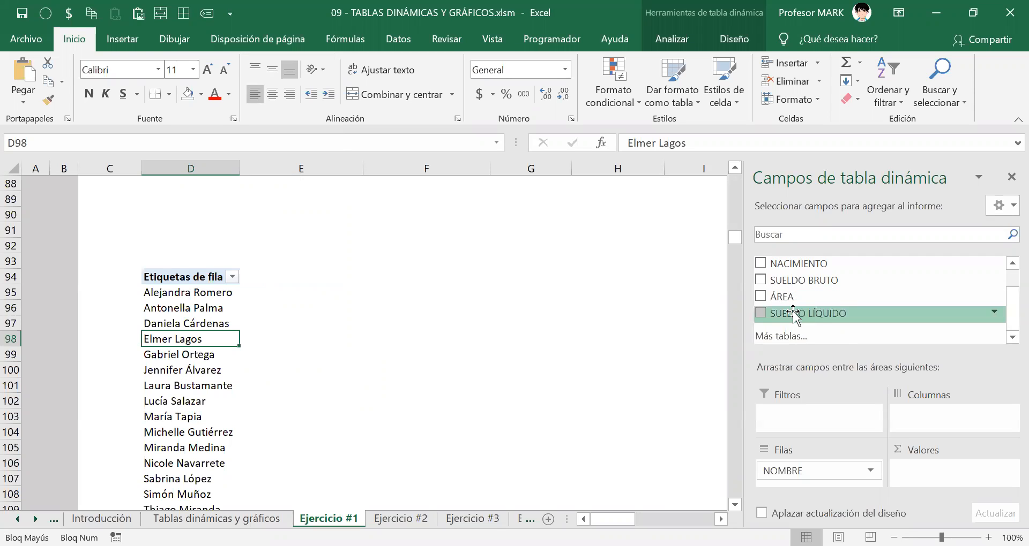
drag(792, 314, 947, 470)
scroll(319, 335, down, 3)
scroll(303, 320, up, 2)
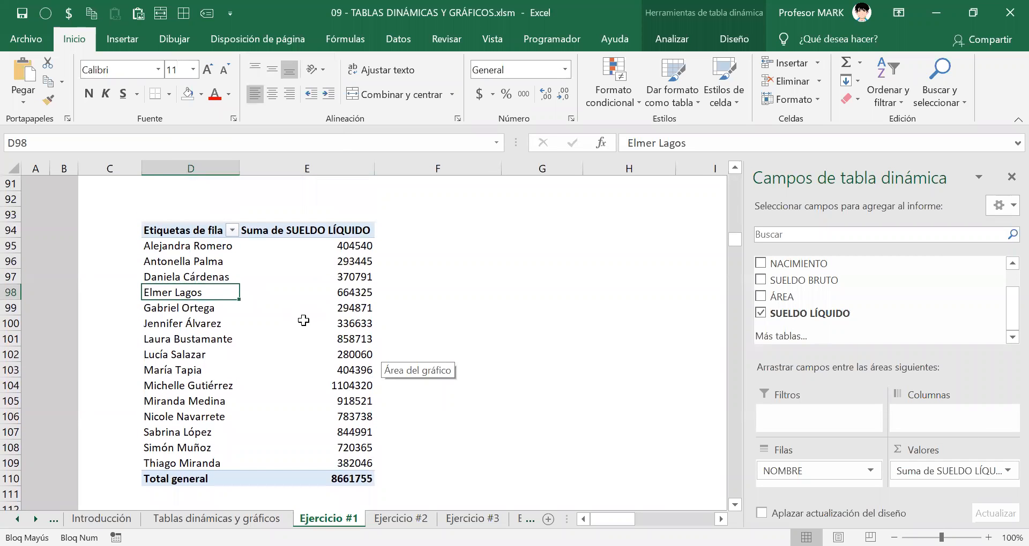
Refresh the second pivot table again with SUELDO LÍQUIDO among its values
click(359, 248)
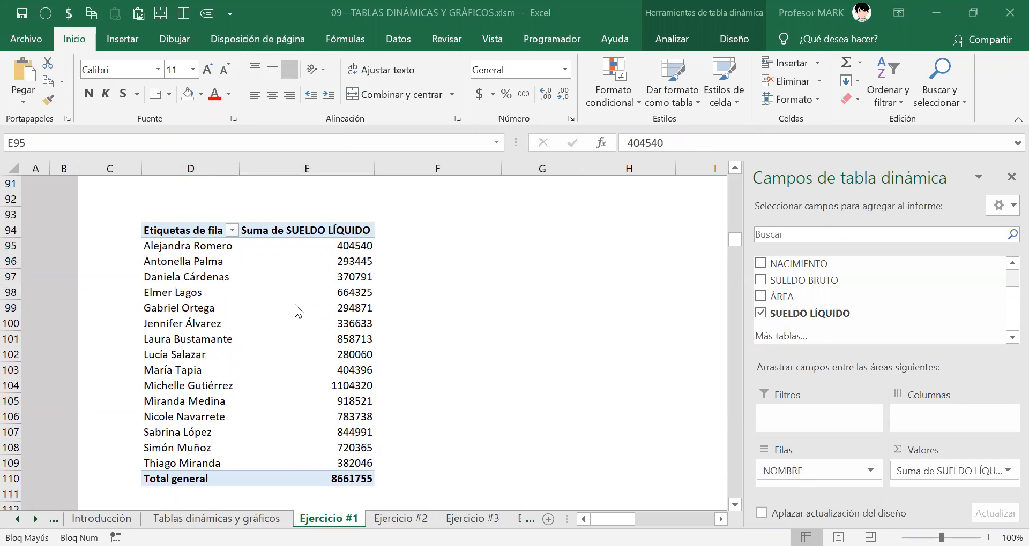
click(213, 275)
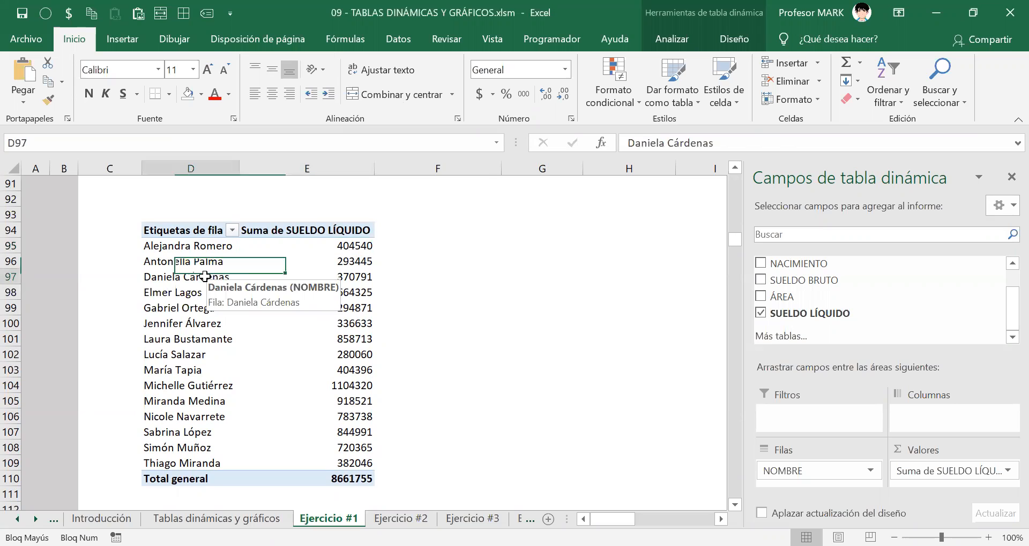
right_click(210, 274)
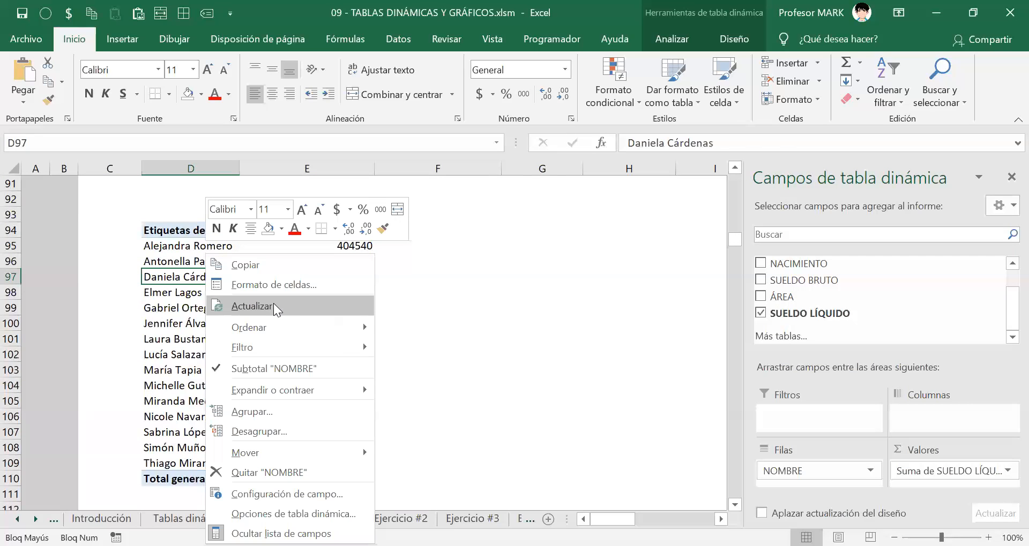
click(274, 309)
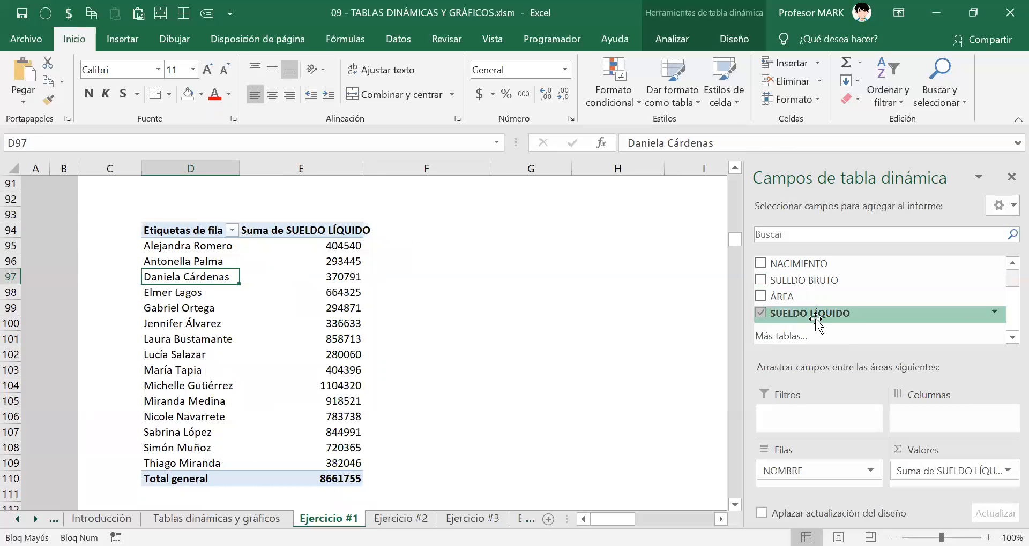
Review the workers source table from row 7 against the SUELDO LÍQUIDO field used in the second pivot table
scroll(585, 332, up, 6)
scroll(585, 332, up, 20)
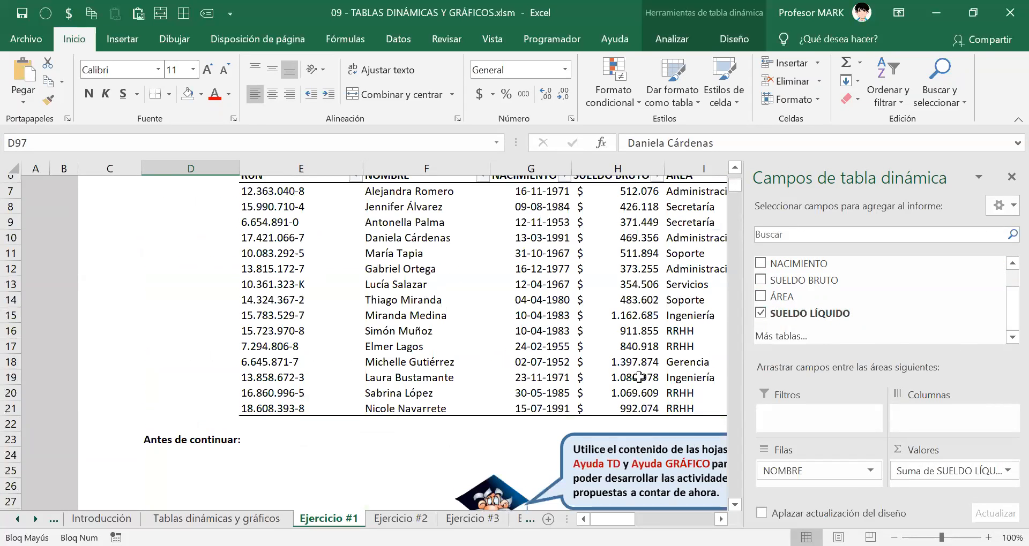
scroll(638, 377, up, 2)
scroll(421, 407, right, 3)
scroll(421, 407, left, 3)
scroll(422, 407, down, 20)
scroll(421, 407, down, 9)
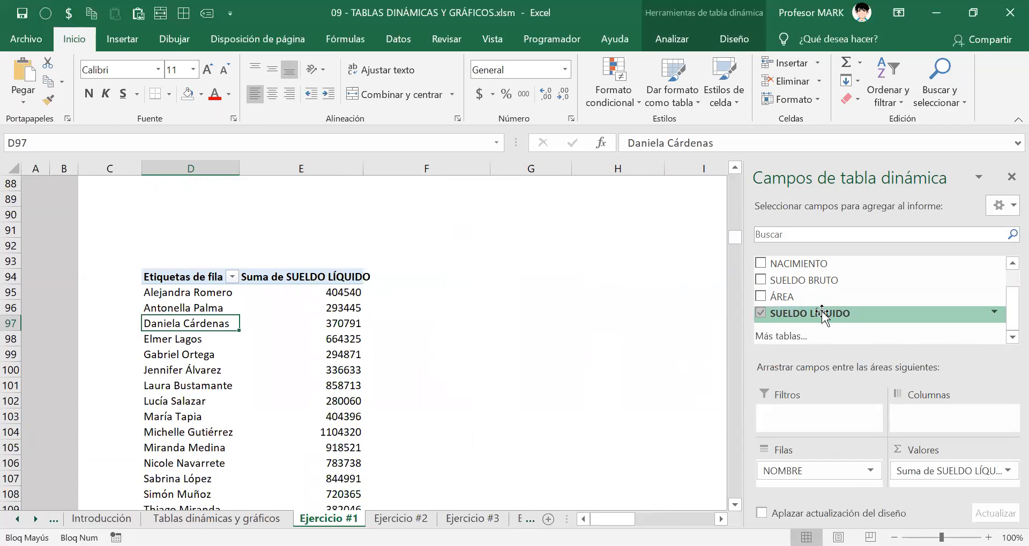
scroll(366, 324, down, 2)
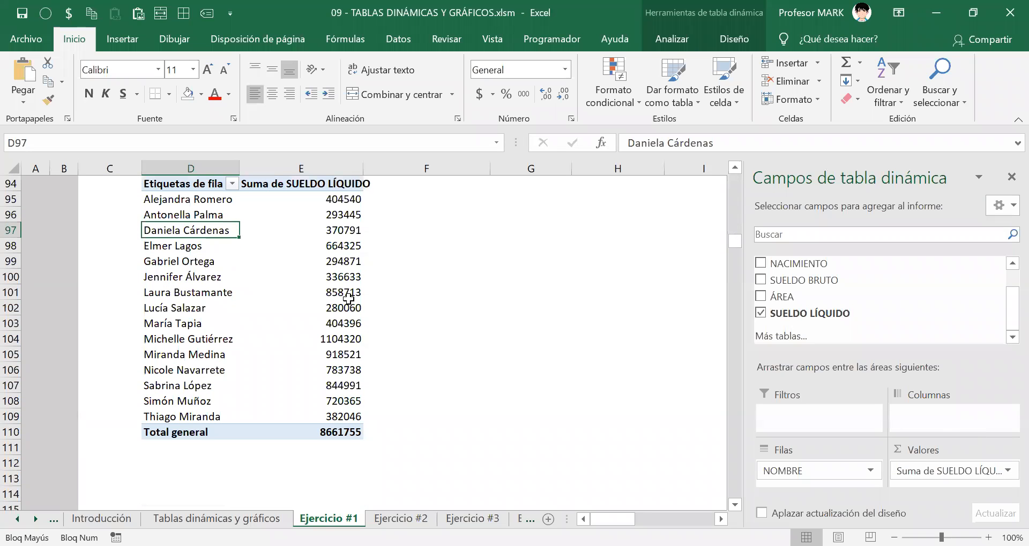
Apply the accounting format to the pivot table's net salary values in E95:E110 and save the workbook
click(352, 199)
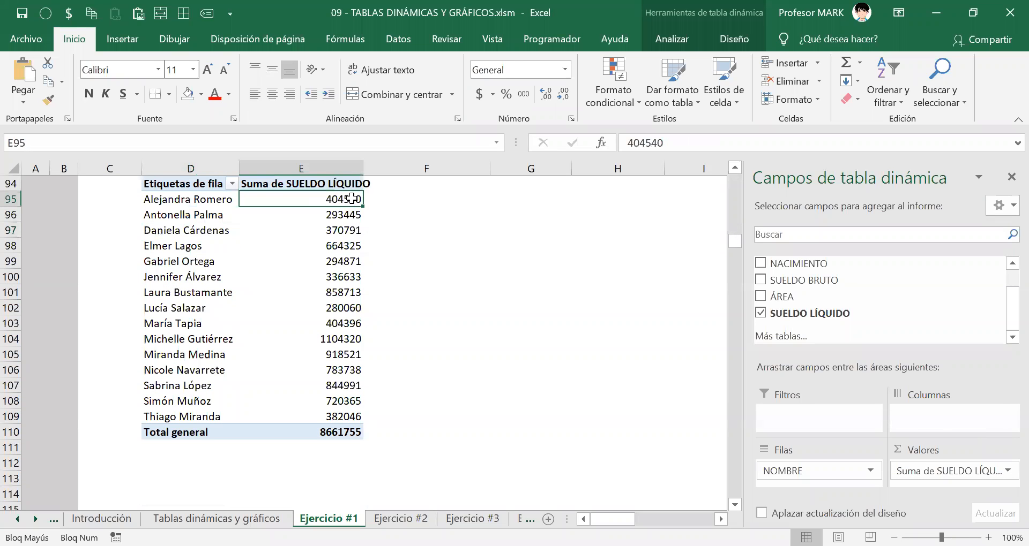
key(ctrl+shift+Down)
key(alt+3)
key(Up)
key(ctrl+g)
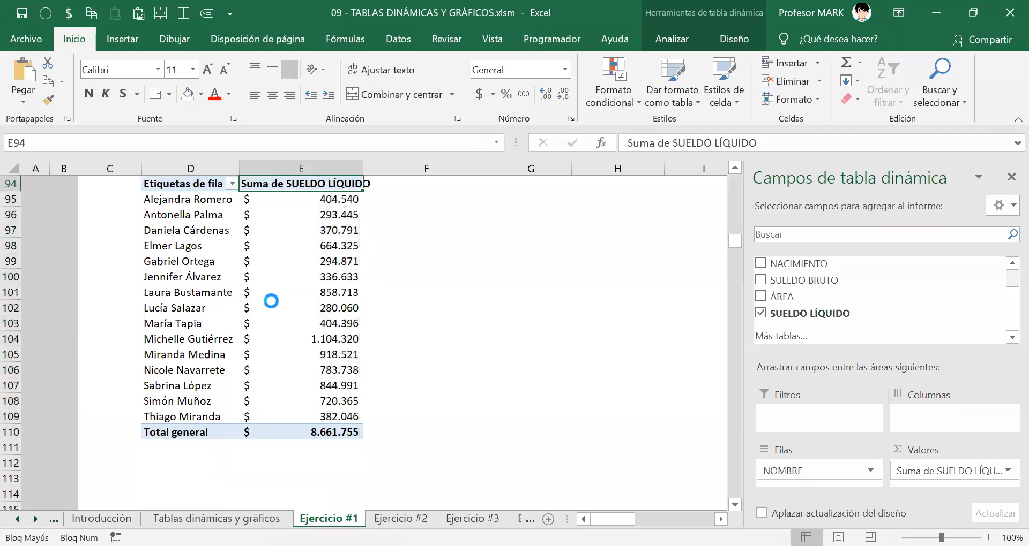
Check the chart type required for #2 in the GRÁFICO column of the requirements table
scroll(343, 343, up, 2)
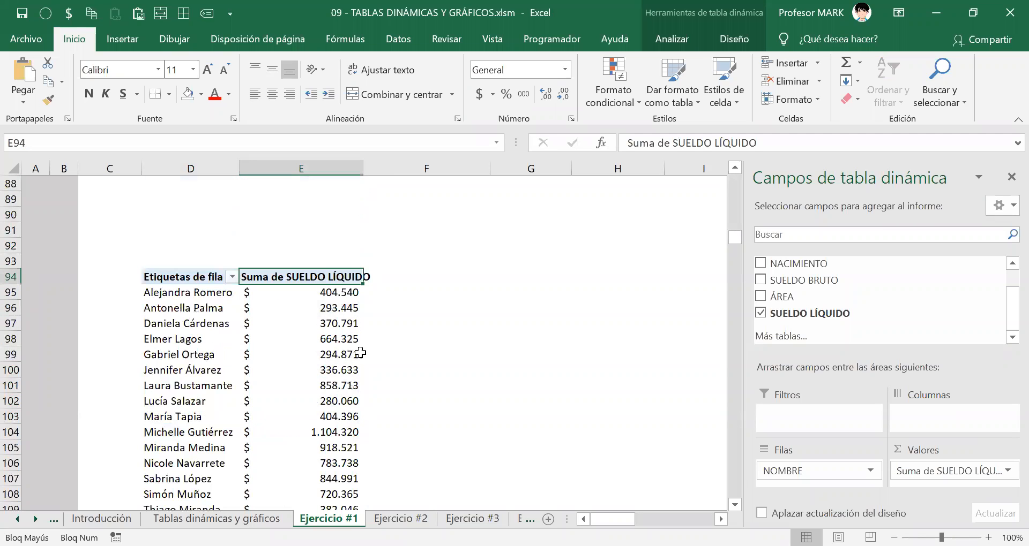
scroll(336, 335, up, 18)
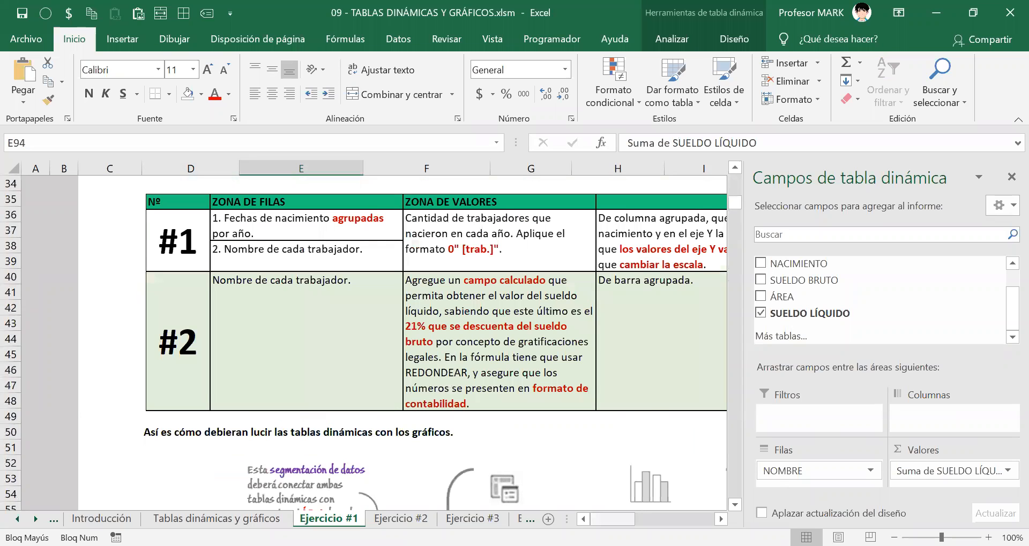
drag(612, 519, 627, 520)
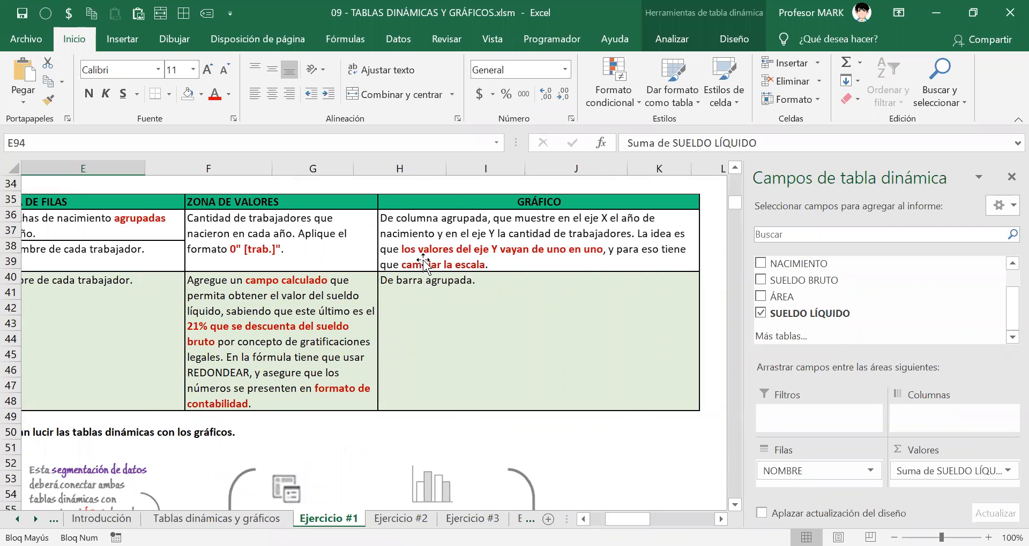
click(442, 289)
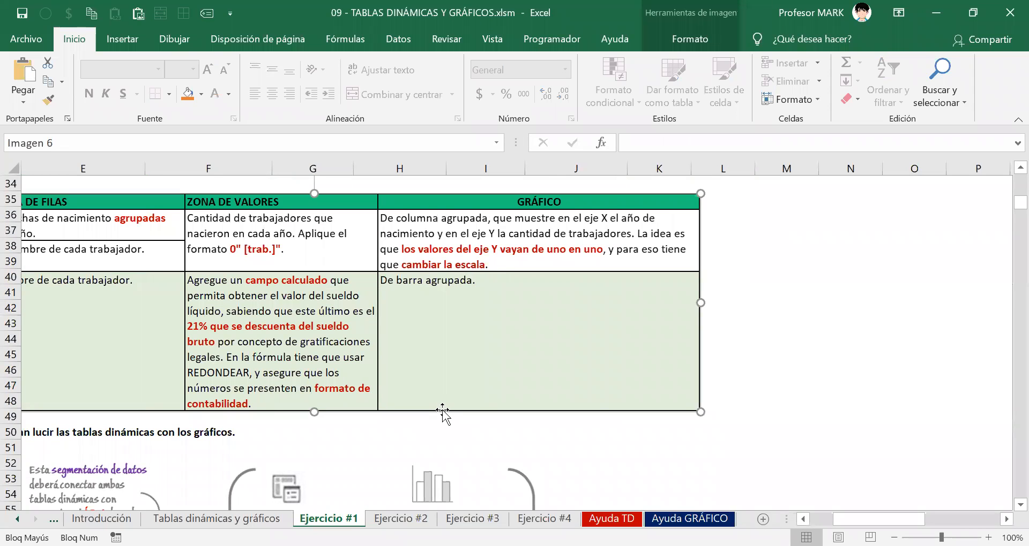
scroll(442, 411, down, 6)
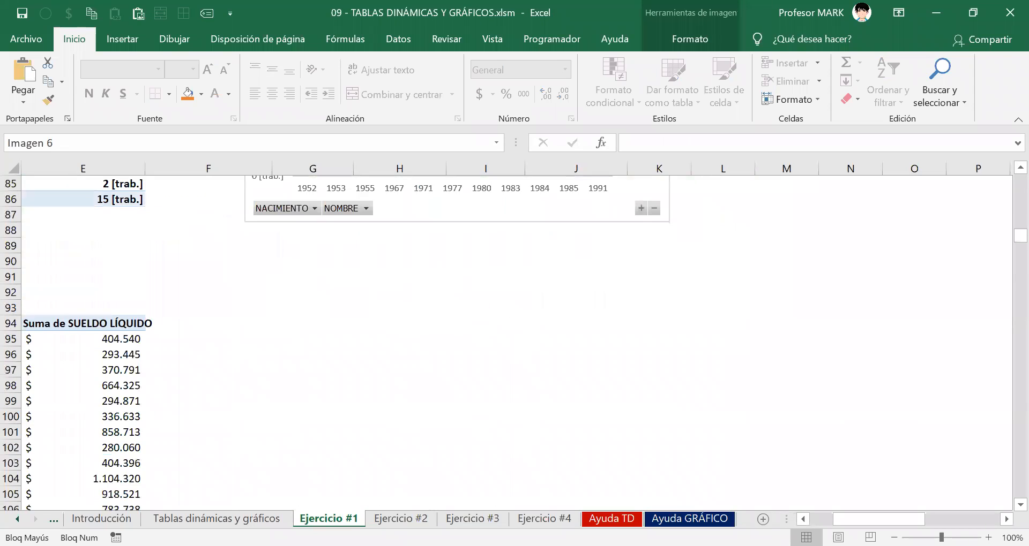
scroll(508, 459, left, 3)
scroll(282, 434, down, 2)
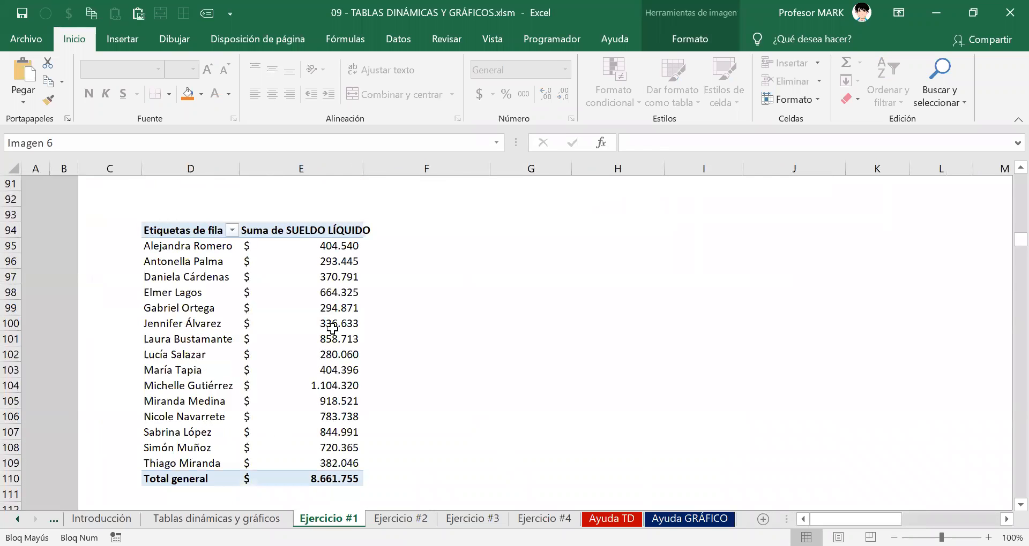
click(300, 261)
click(300, 352)
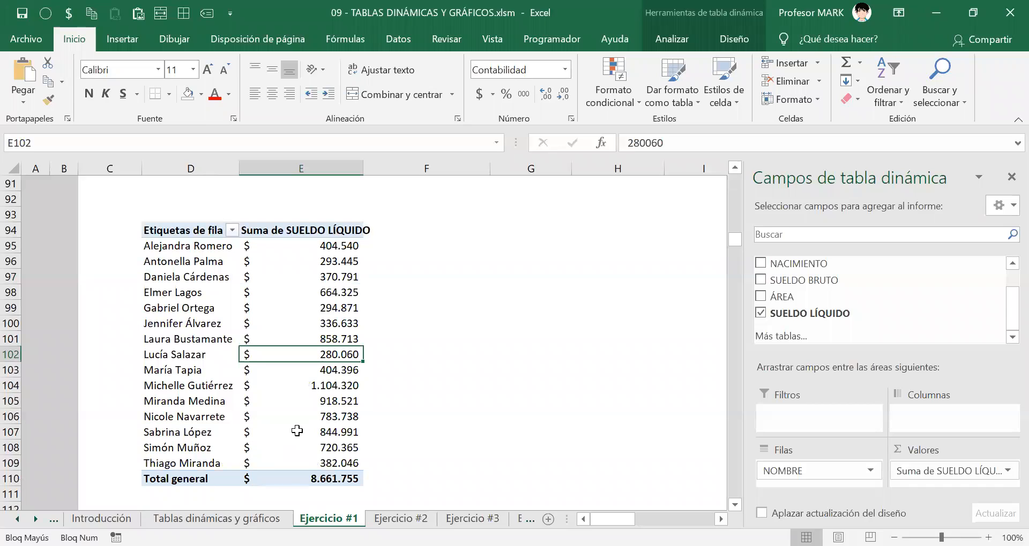
mouse_move(297, 431)
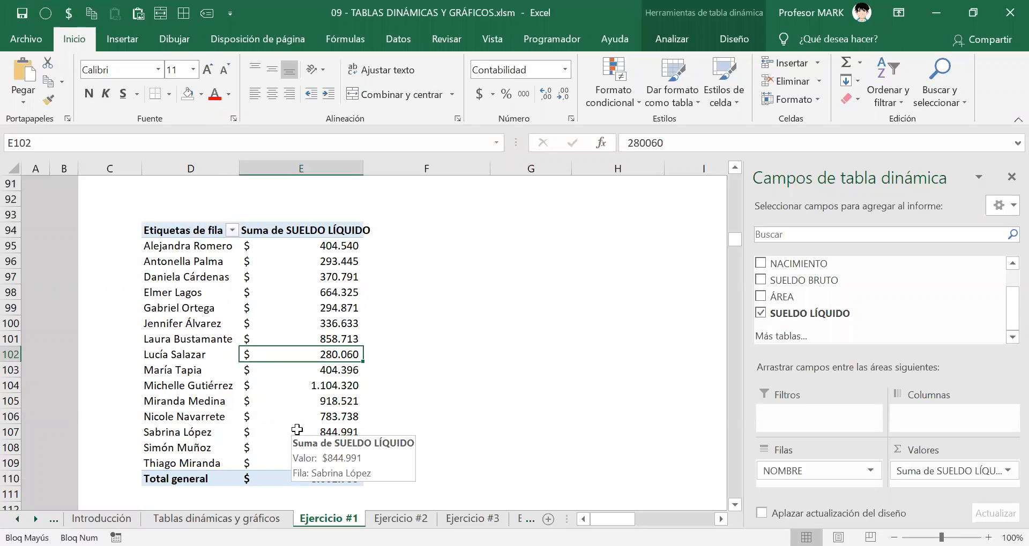
click(684, 35)
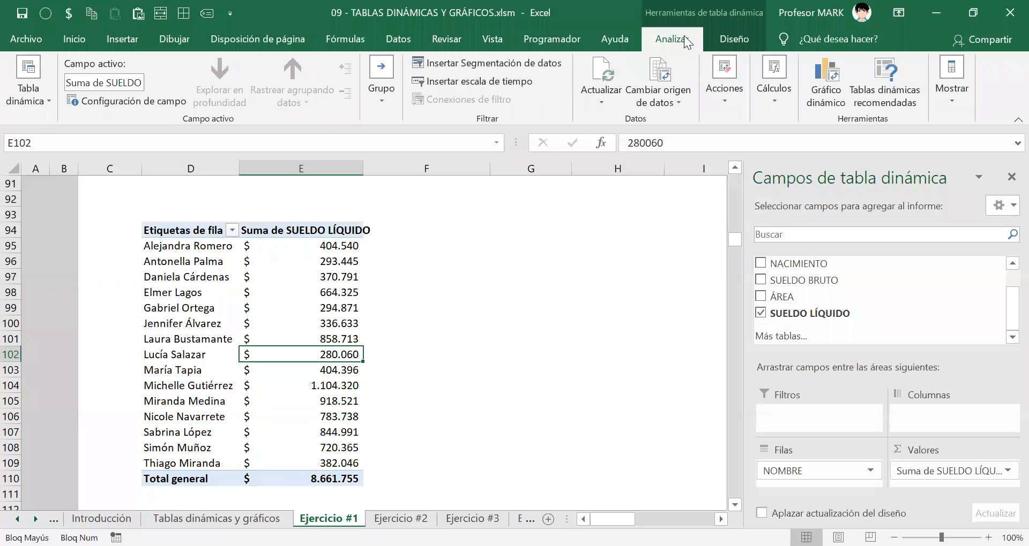
click(814, 91)
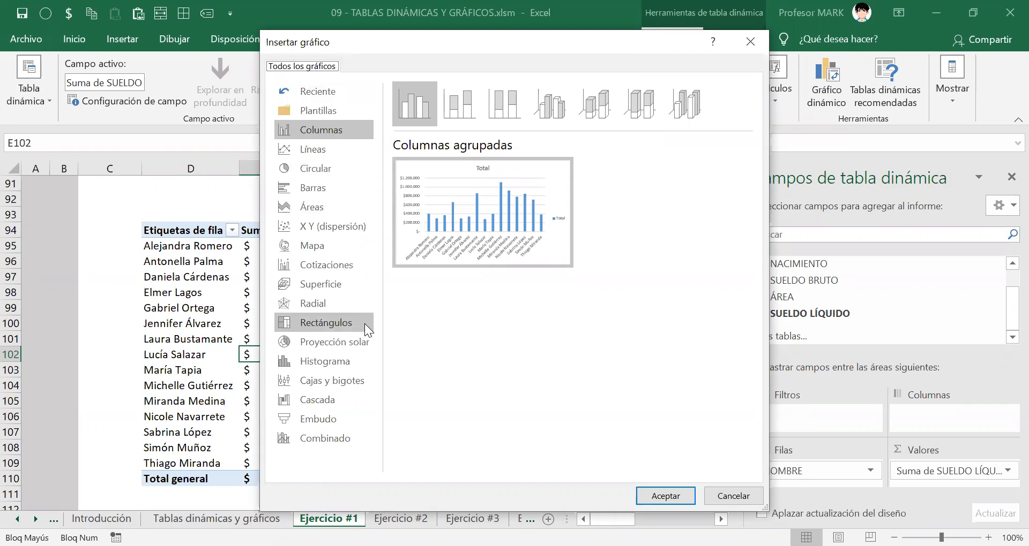
click(362, 187)
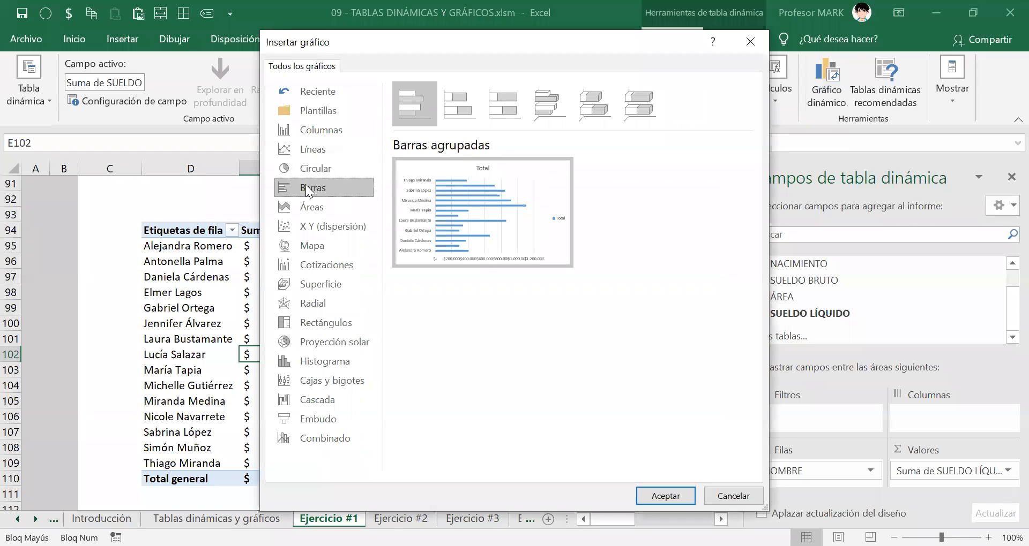
click(720, 496)
Insert a default pivot chart from the second pivot table's net salaries and place it beside the table, across columns F to J
click(317, 293)
key(Delete)
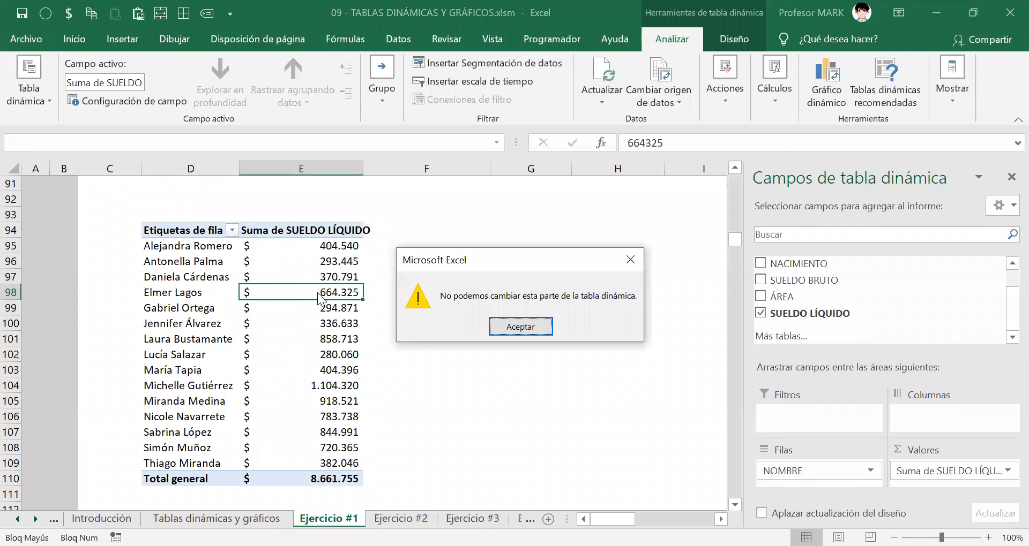
click(521, 327)
key(alt+F1)
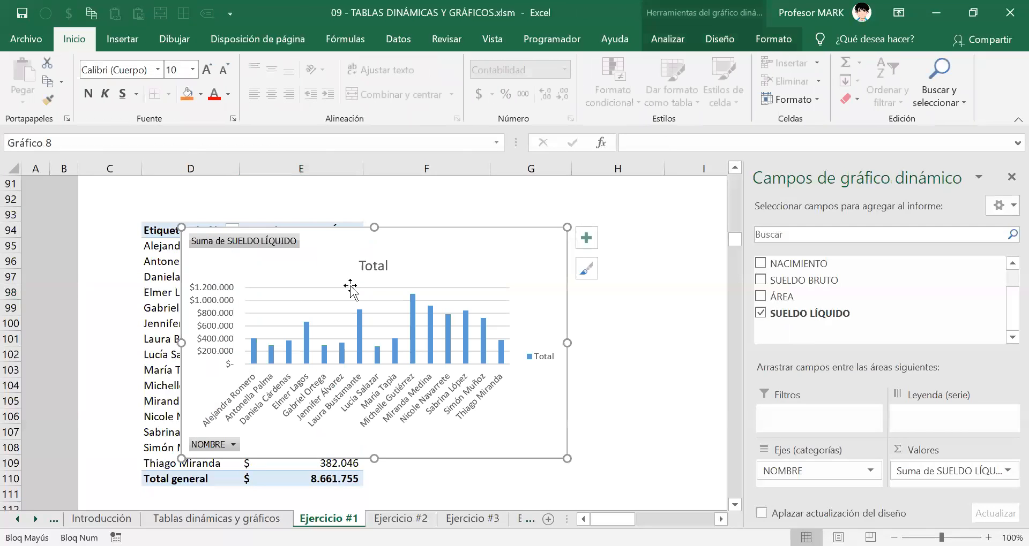
drag(453, 255, 623, 239)
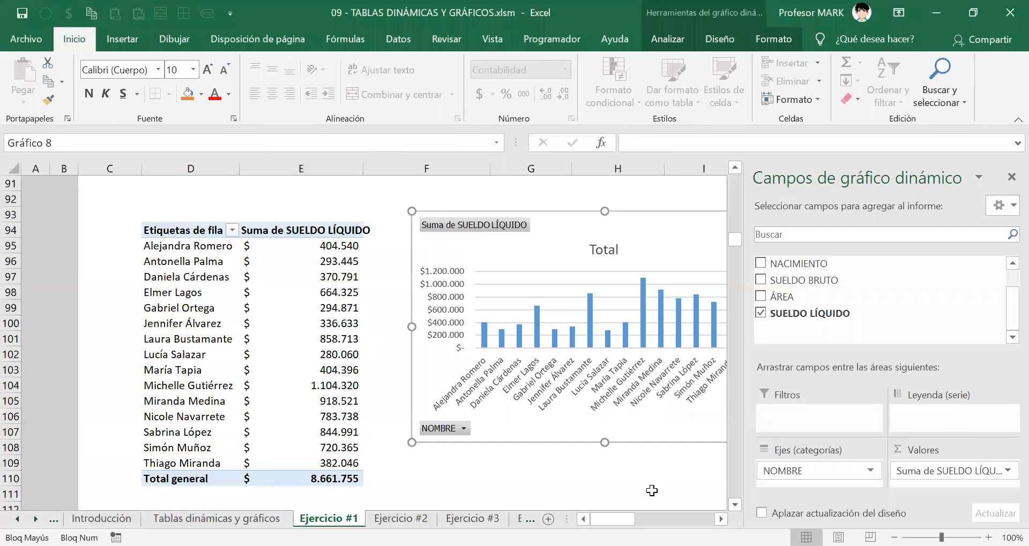
scroll(539, 269, right, 4)
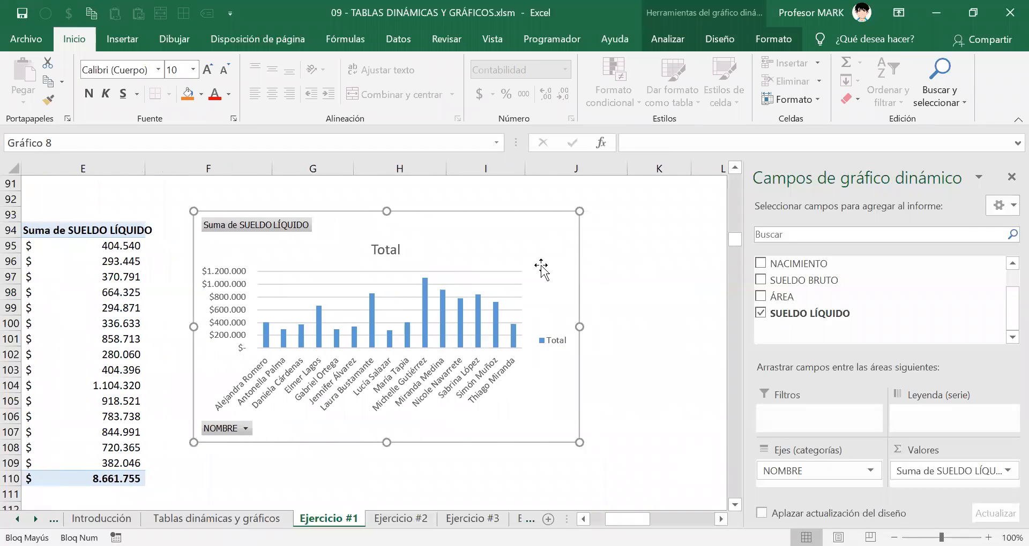
scroll(480, 268, up, 5)
scroll(480, 268, down, 4)
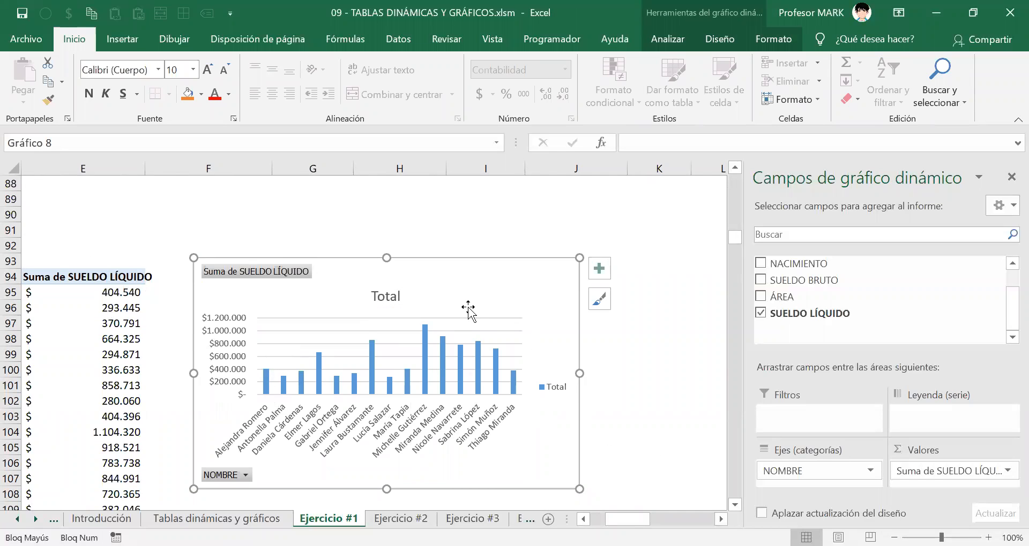
Change the net salary pivot chart to the clustered bar type (Barras agrupadas) and shift it slightly further from the pivot table
right_click(467, 278)
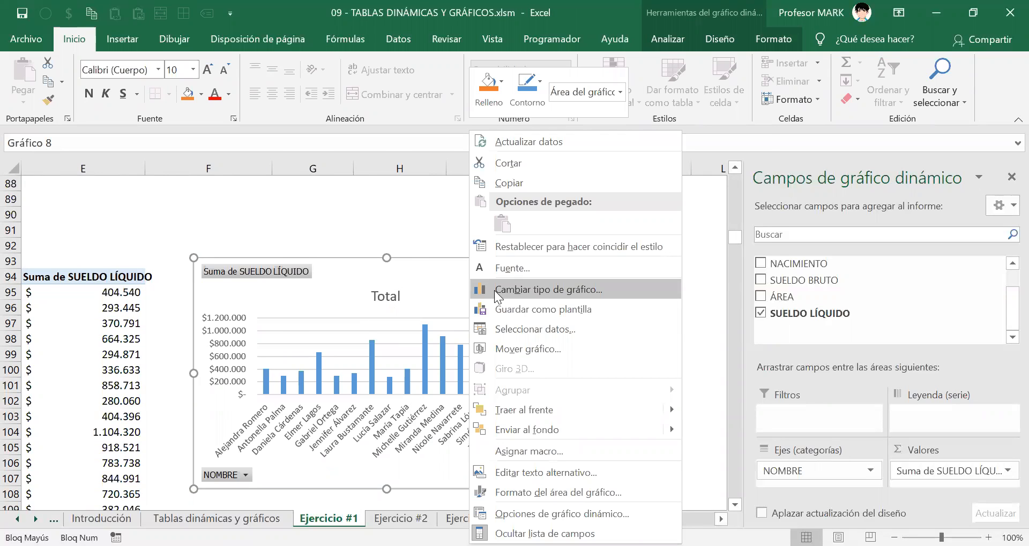
click(494, 290)
click(312, 188)
click(659, 495)
drag(341, 264, 404, 267)
click(393, 239)
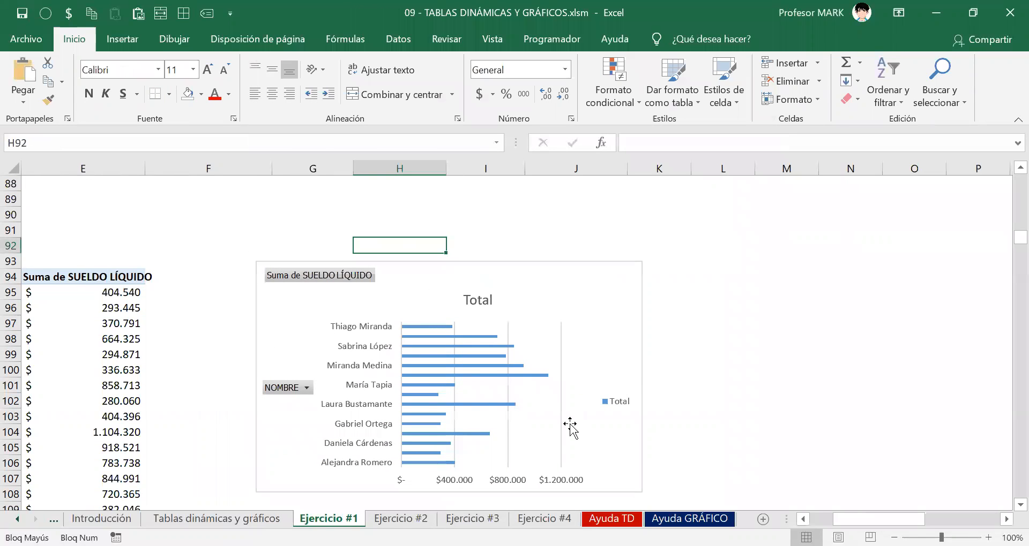
mouse_move(495, 377)
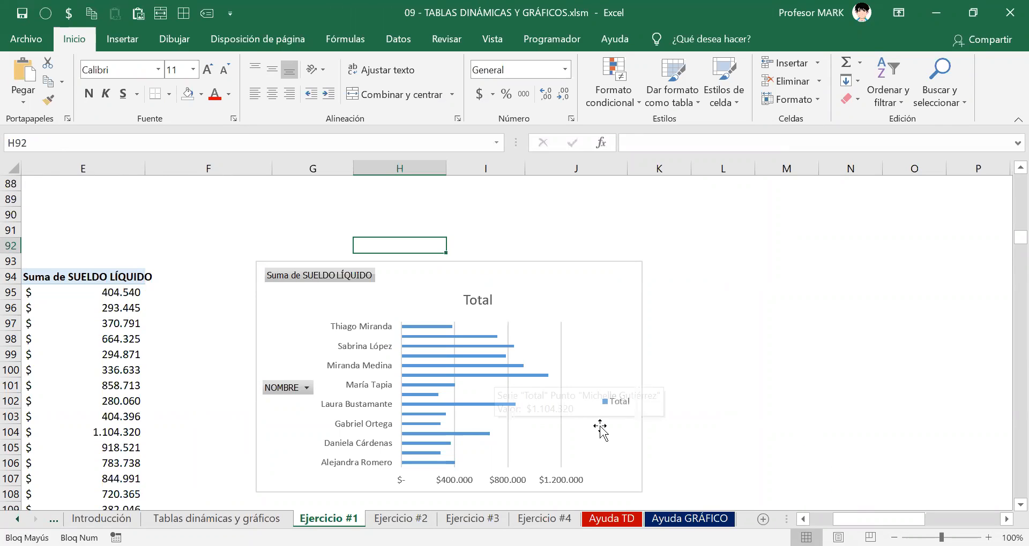
Review the chart type options and analysis tools offered for the clustered bar chart and for its source pivot table
click(554, 287)
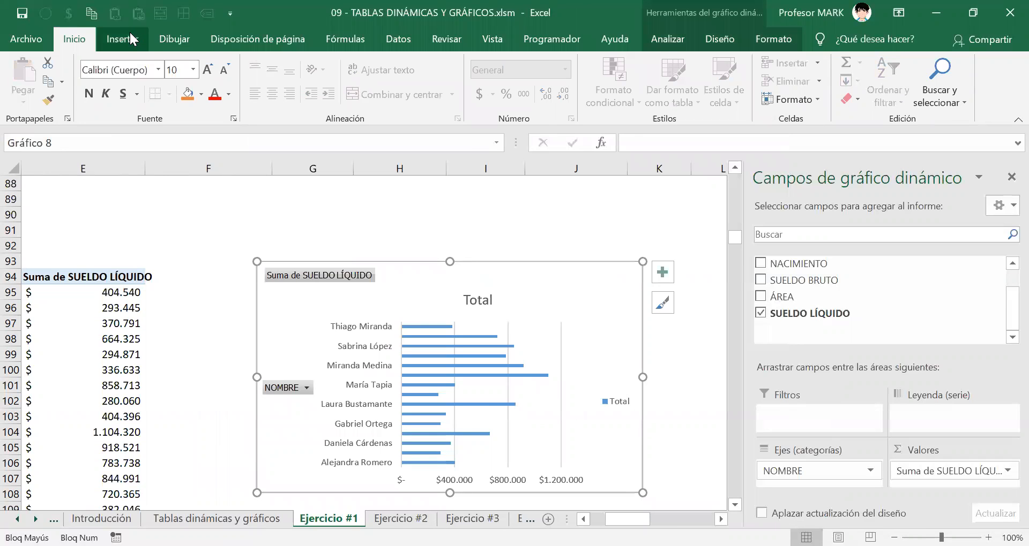
click(123, 38)
click(354, 90)
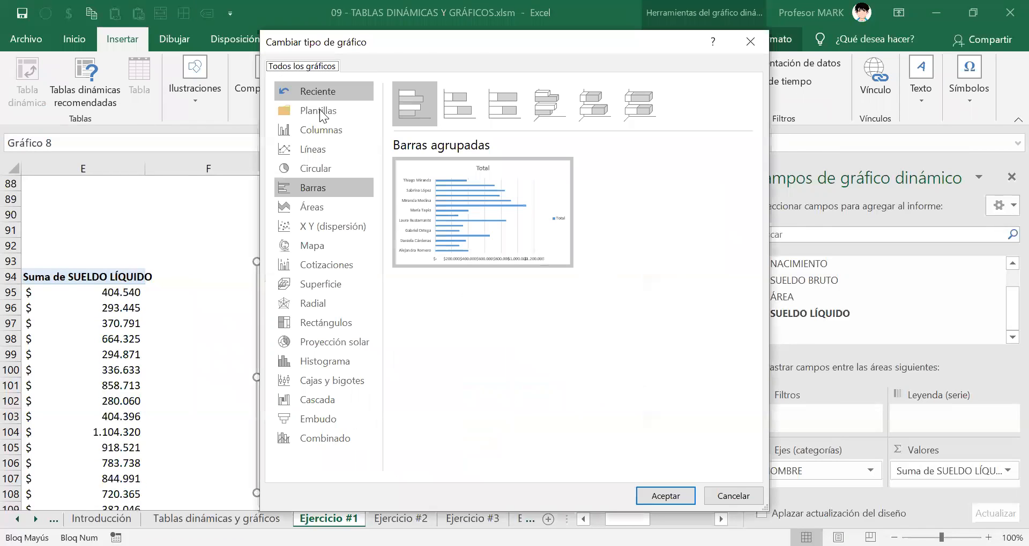
click(750, 42)
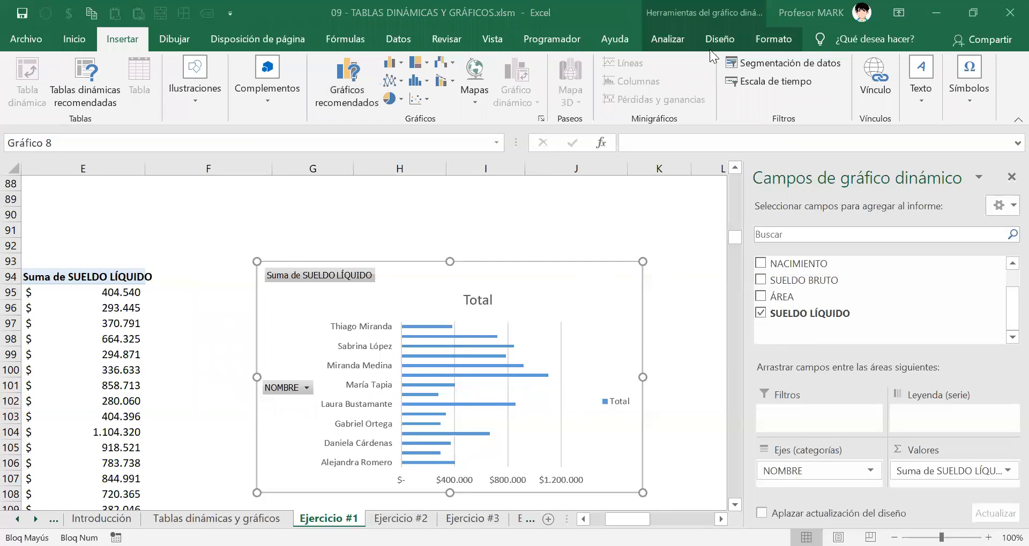
click(668, 40)
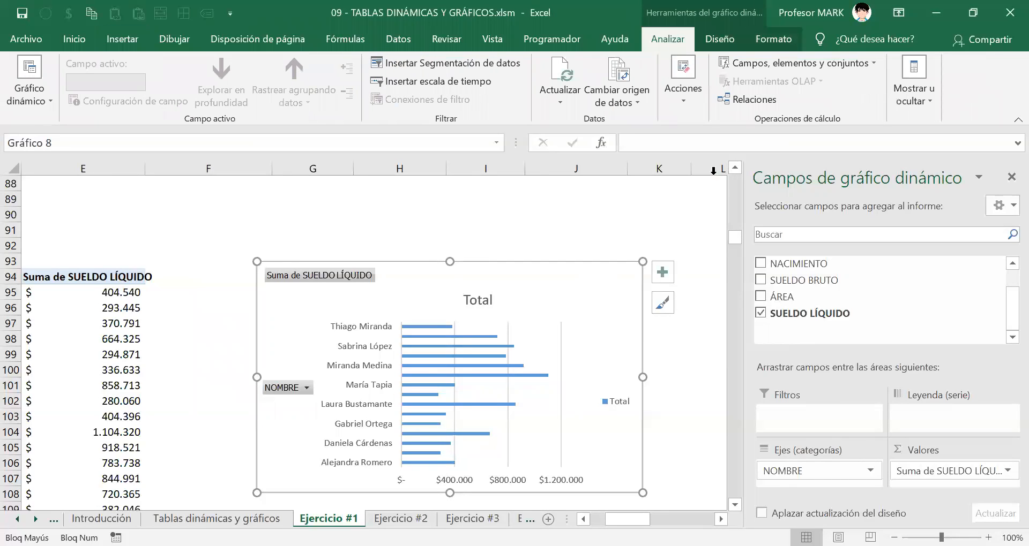
click(106, 330)
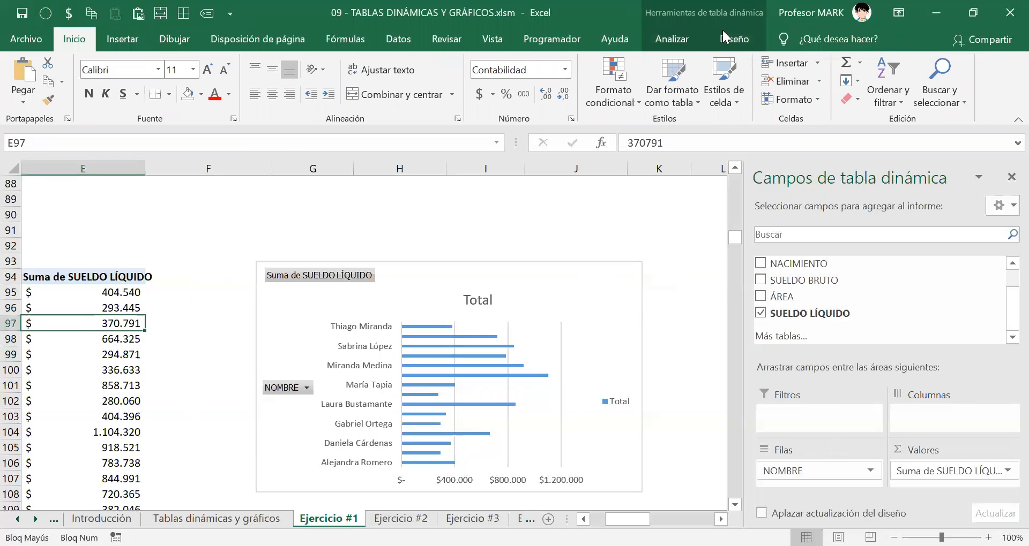
click(685, 39)
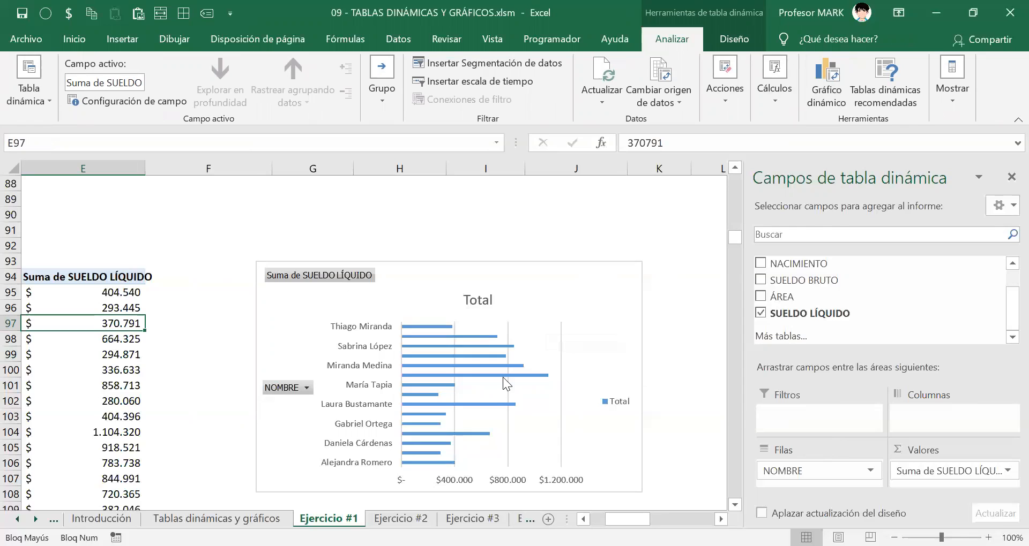
scroll(515, 365, down, 3)
scroll(515, 366, up, 3)
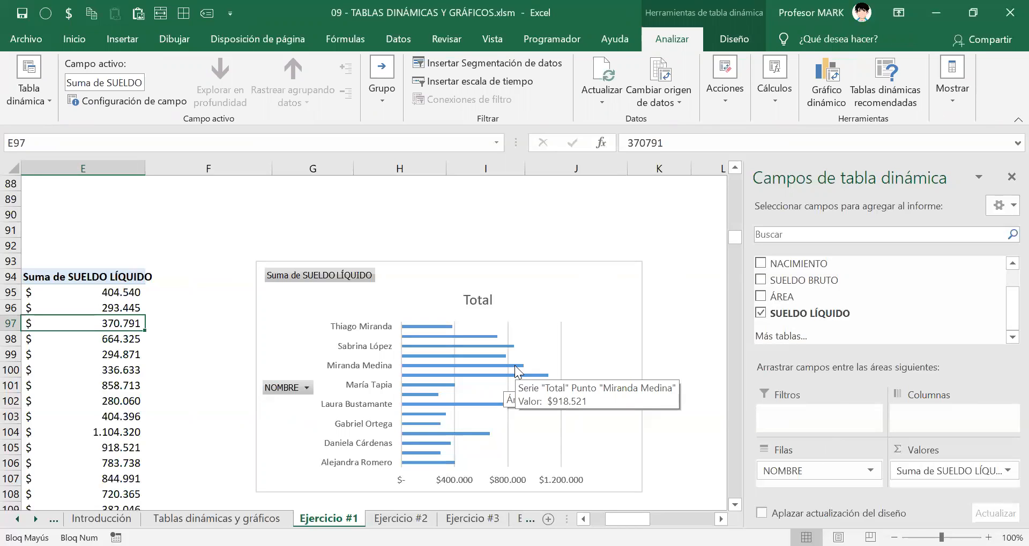
right_click(129, 325)
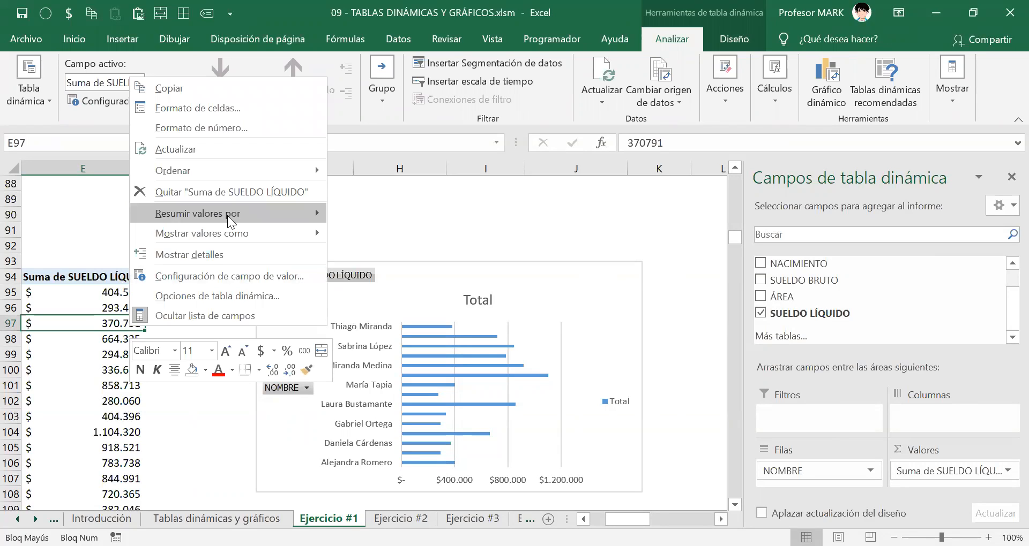
key(Escape)
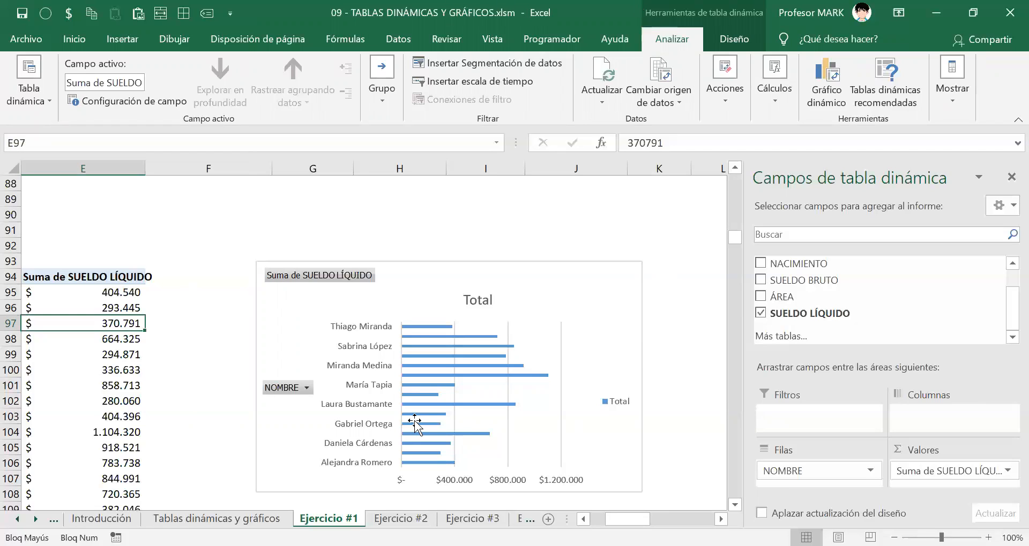
click(826, 83)
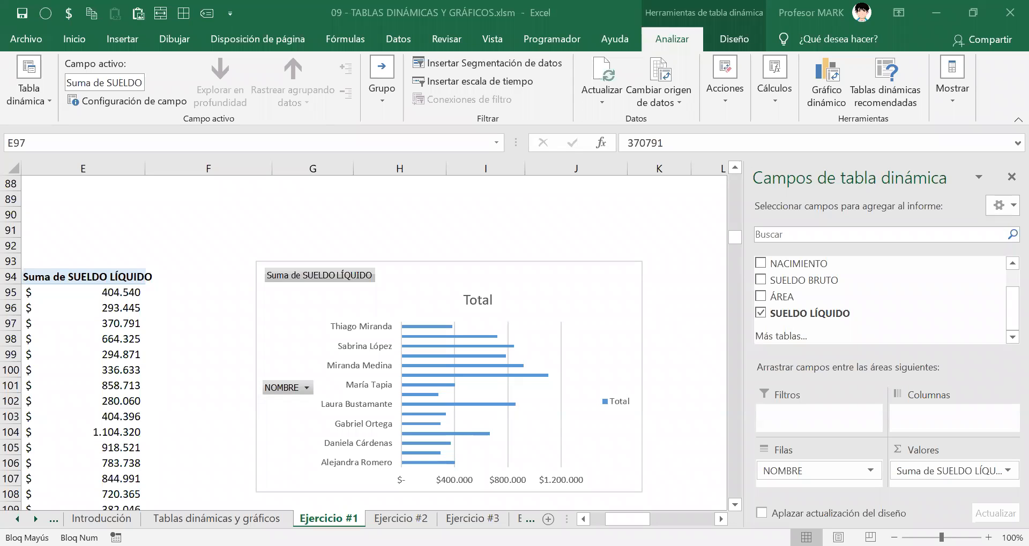
Refresh the second pivot table from one of its worker name cells
drag(628, 519, 616, 519)
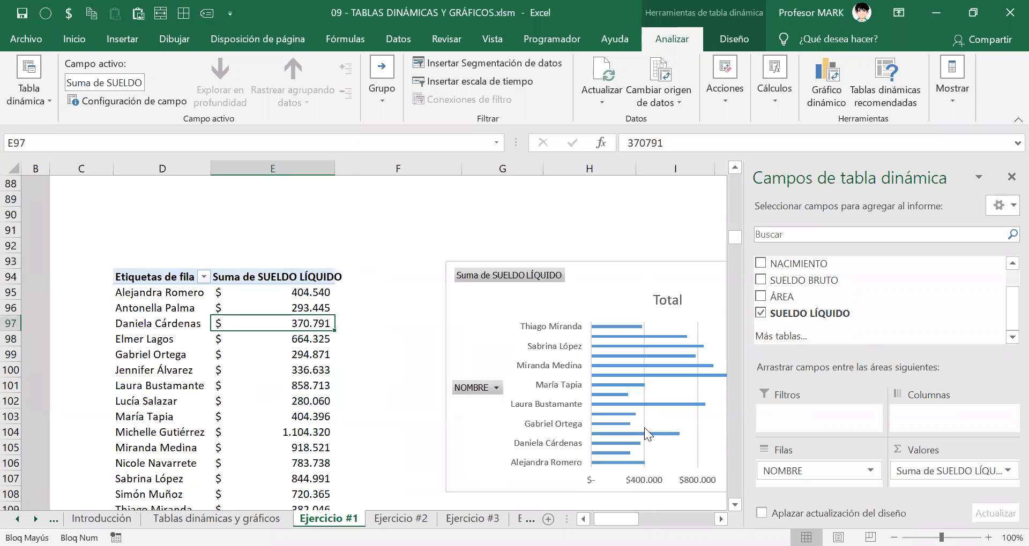
key(alt+Tab)
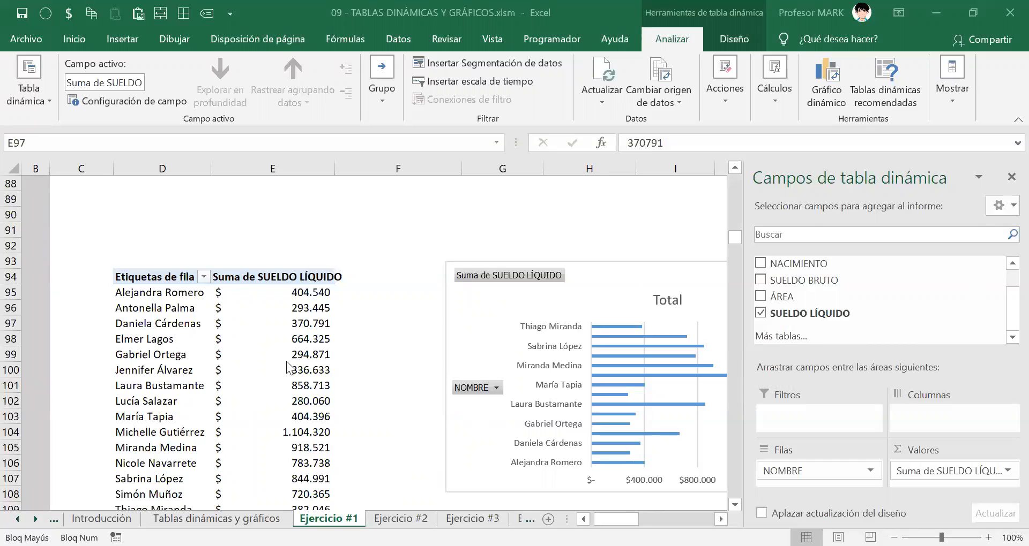
key(alt+Tab)
scroll(290, 349, down, 1)
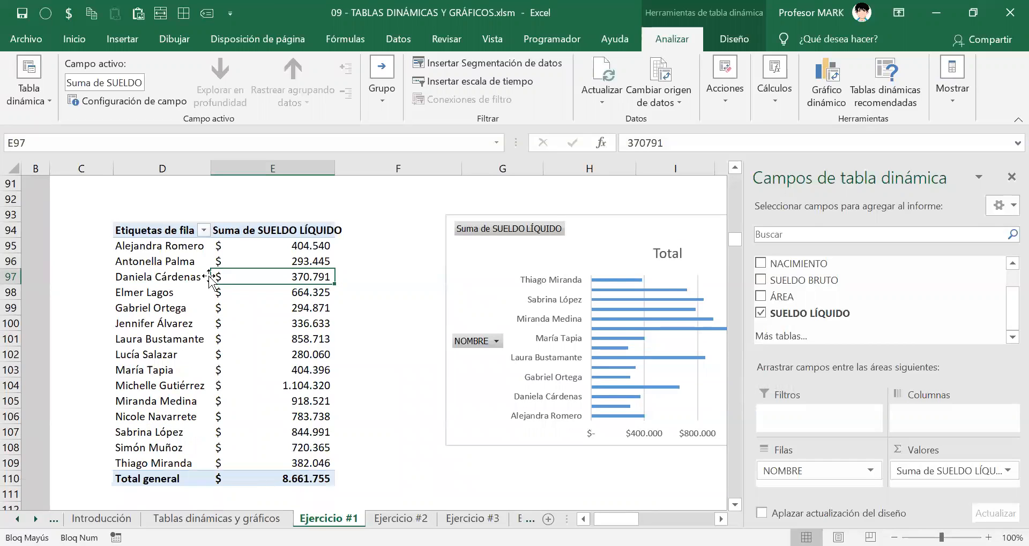
click(165, 303)
click(168, 355)
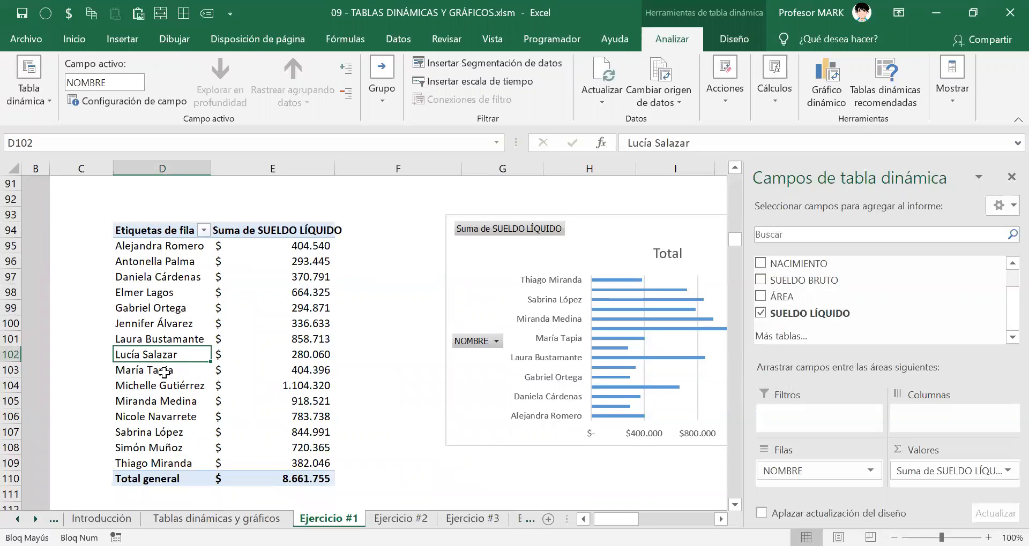
click(155, 278)
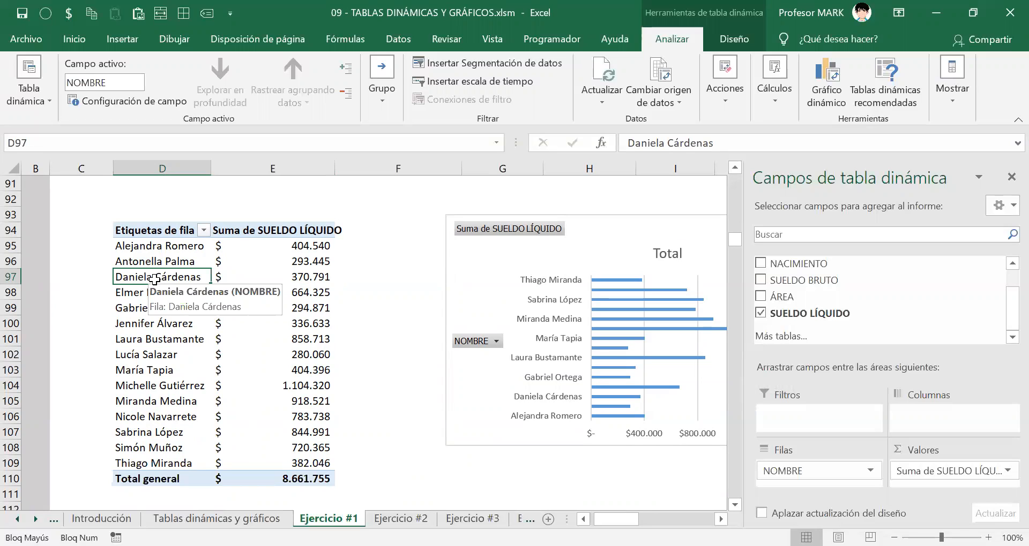
right_click(155, 278)
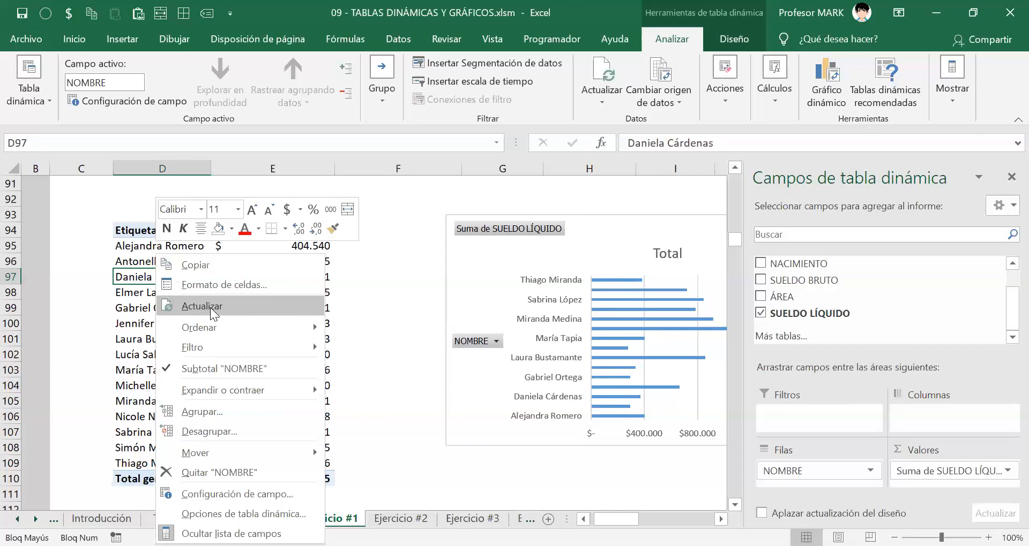
click(210, 307)
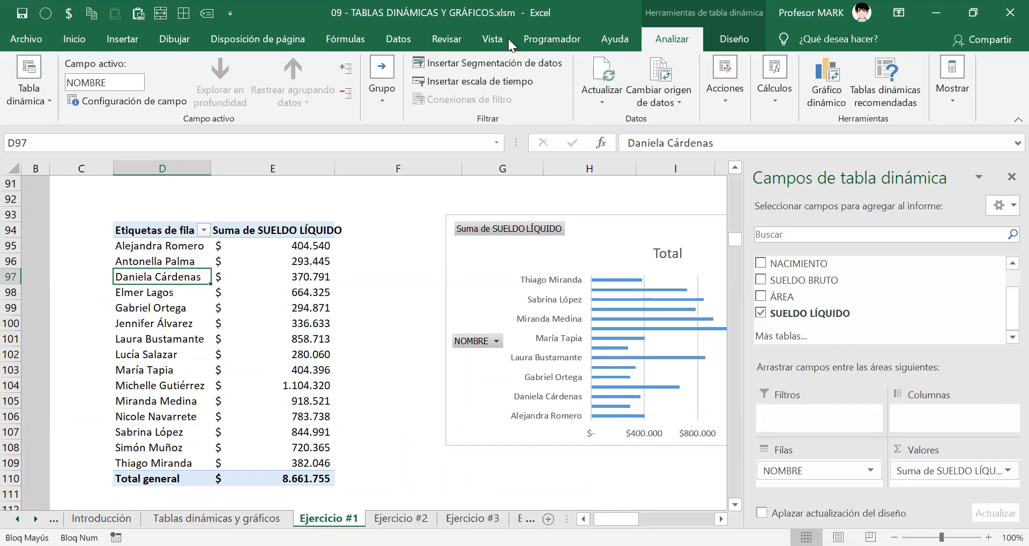
Select the net salary values in E95:E110 to check them and return to the first pivot table and its chart
key(alt+Tab)
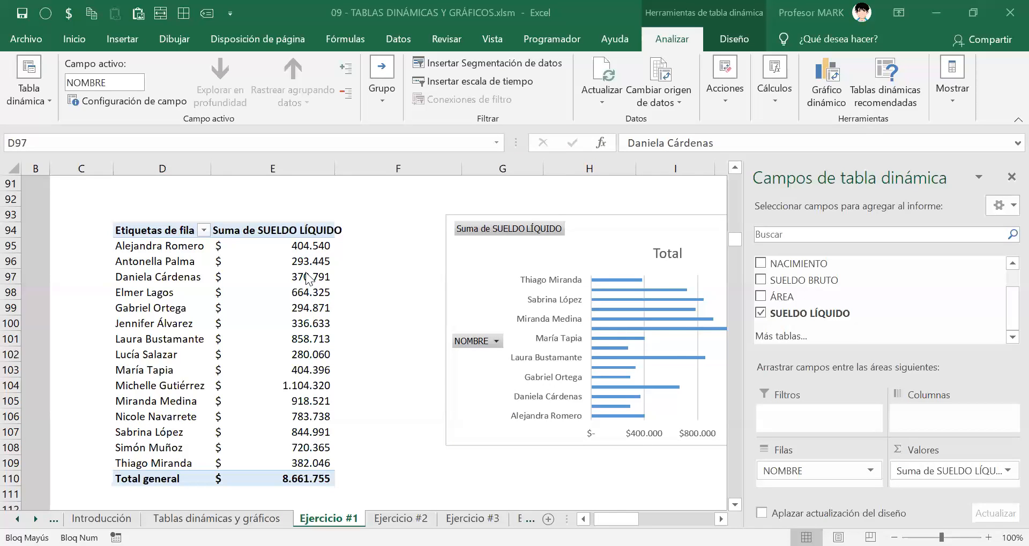
click(300, 247)
drag(301, 265, 308, 473)
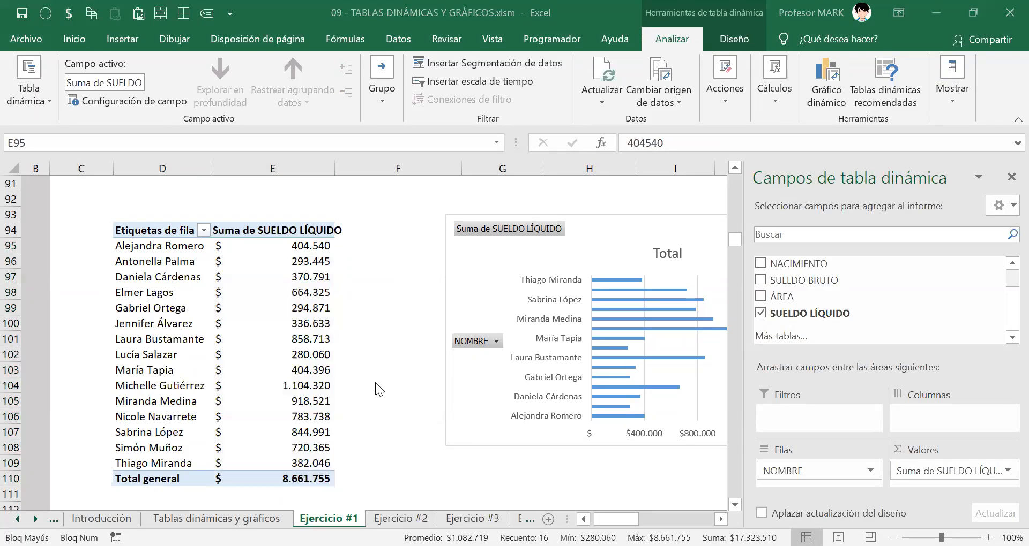
scroll(375, 339, up, 7)
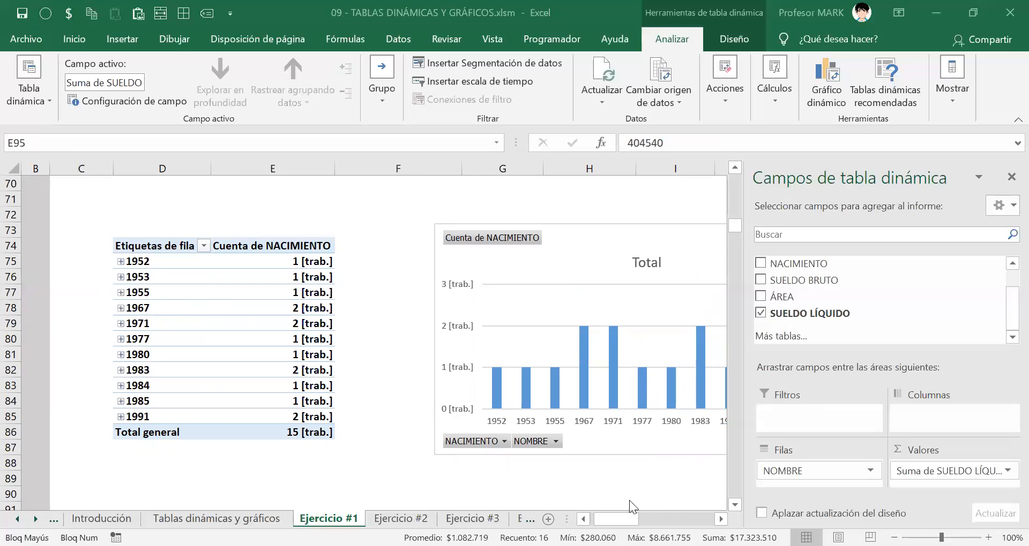
Close the pivot table field list to leave more room for the tables and charts
click(616, 520)
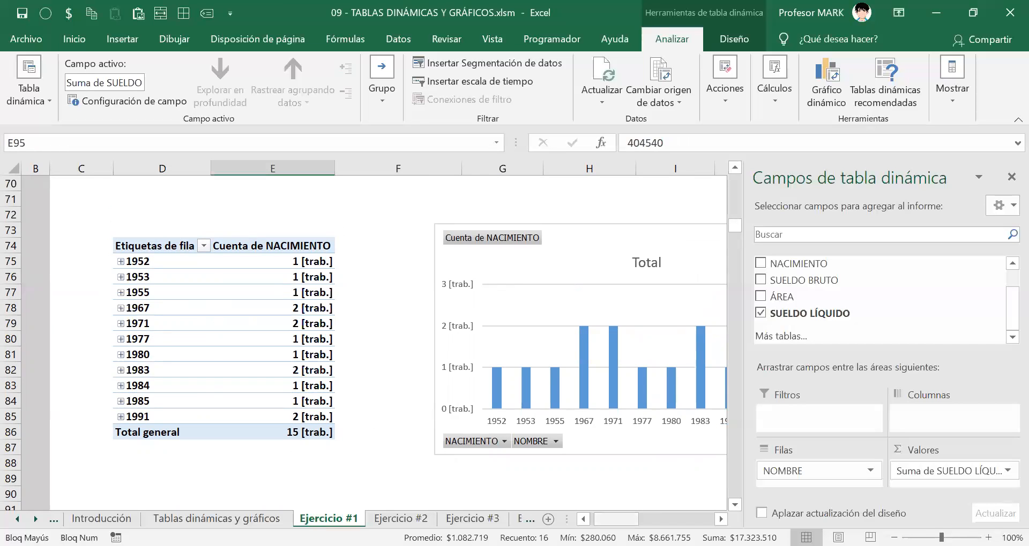
click(1011, 177)
scroll(346, 393, down, 9)
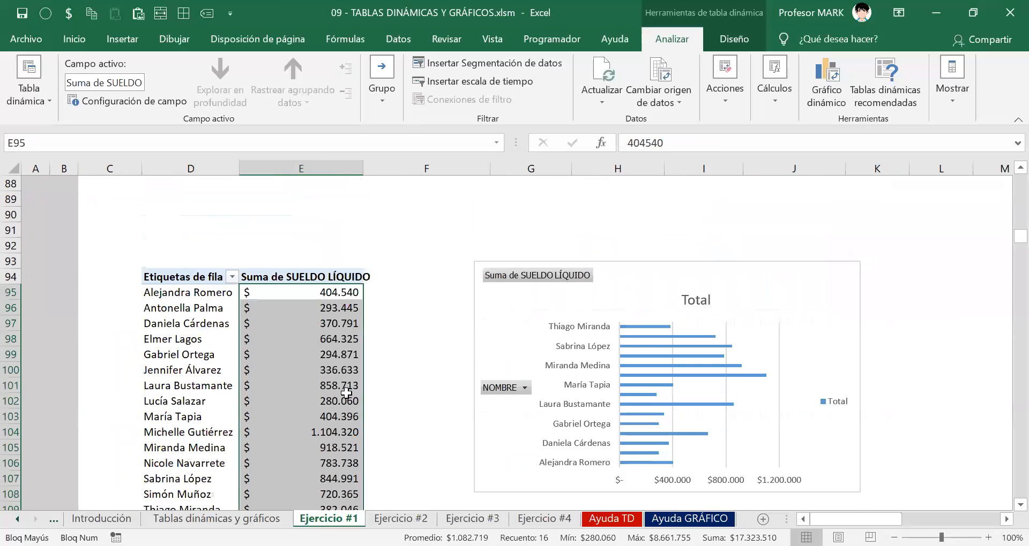
scroll(346, 392, up, 4)
scroll(346, 392, up, 3)
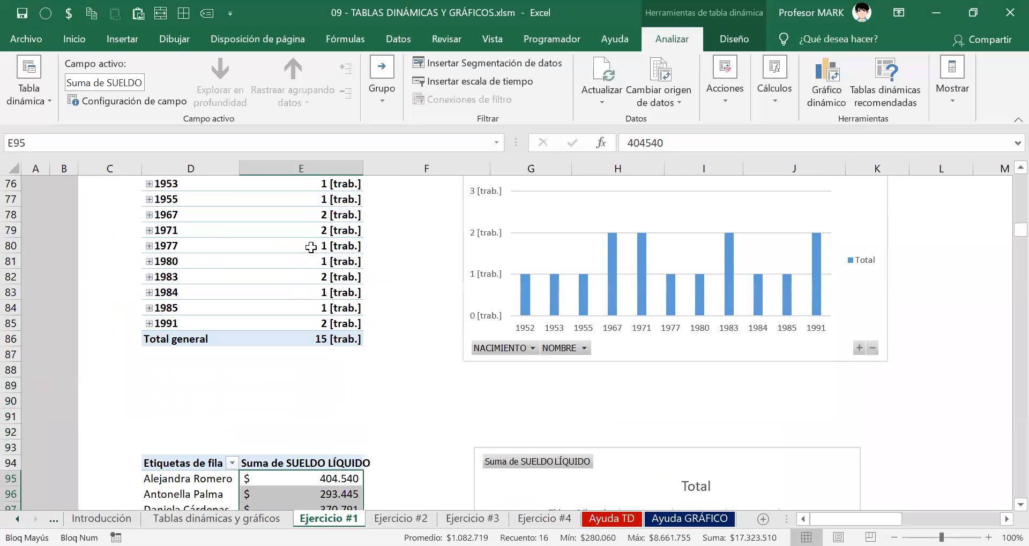
Review the exercise instructions about the ÁREA slicer and compare them with both pivot tables and their charts
click(311, 247)
scroll(311, 247, up, 2)
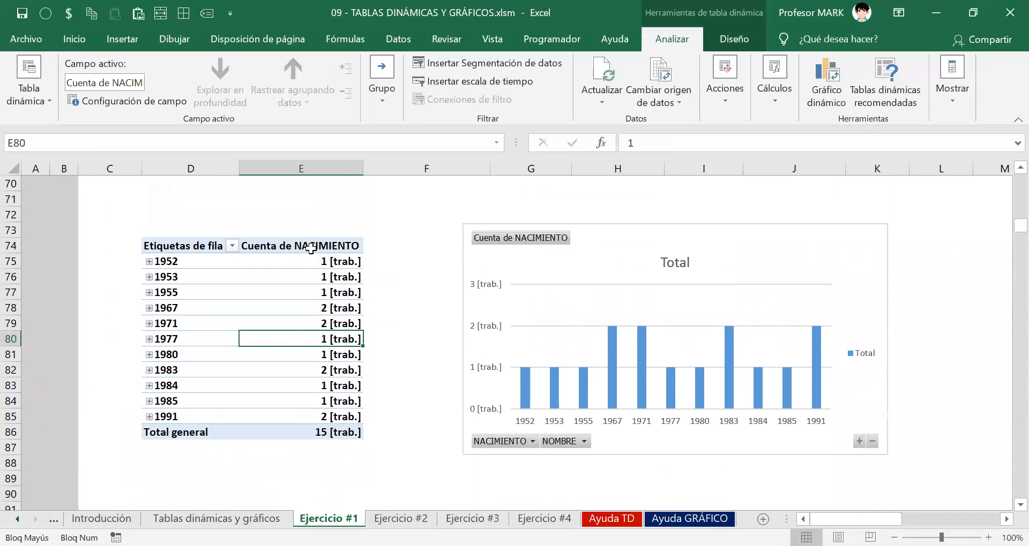
scroll(316, 276, up, 6)
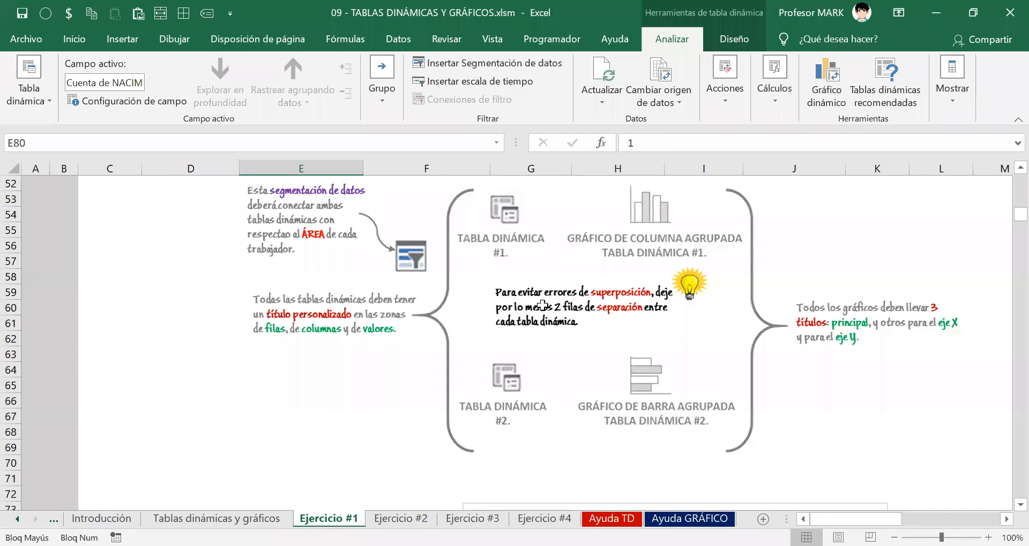
scroll(270, 338, down, 7)
click(239, 250)
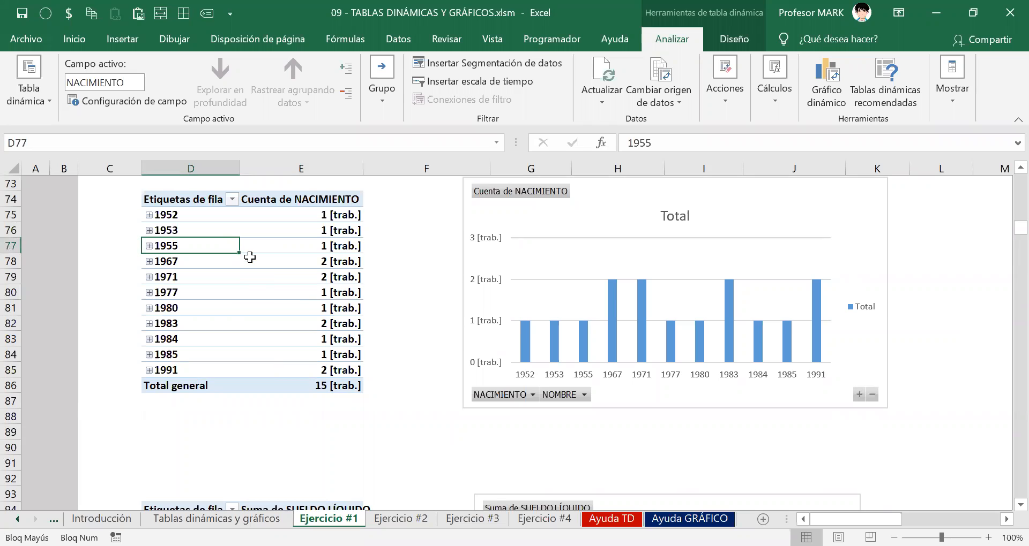
mouse_move(249, 258)
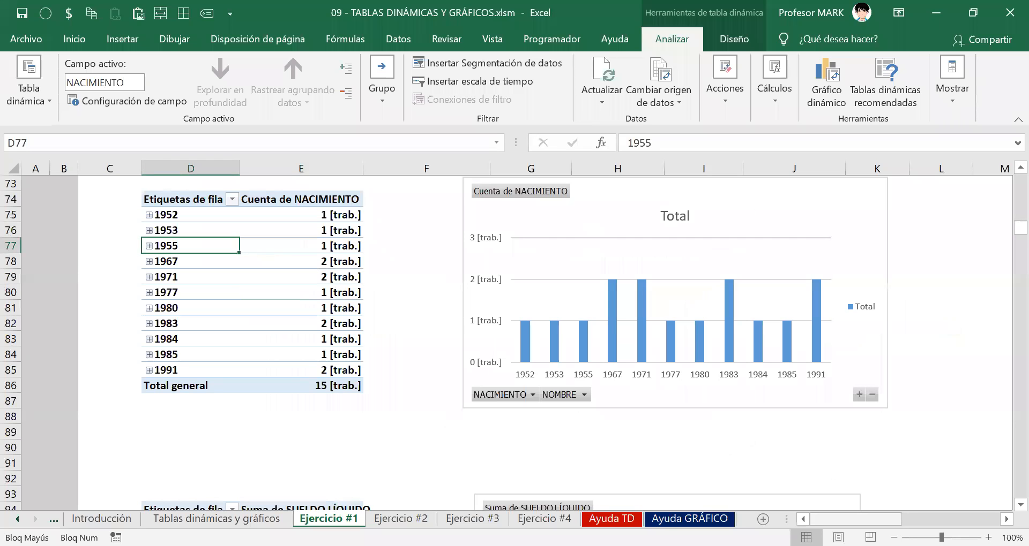
scroll(413, 355, down, 3)
scroll(413, 356, up, 3)
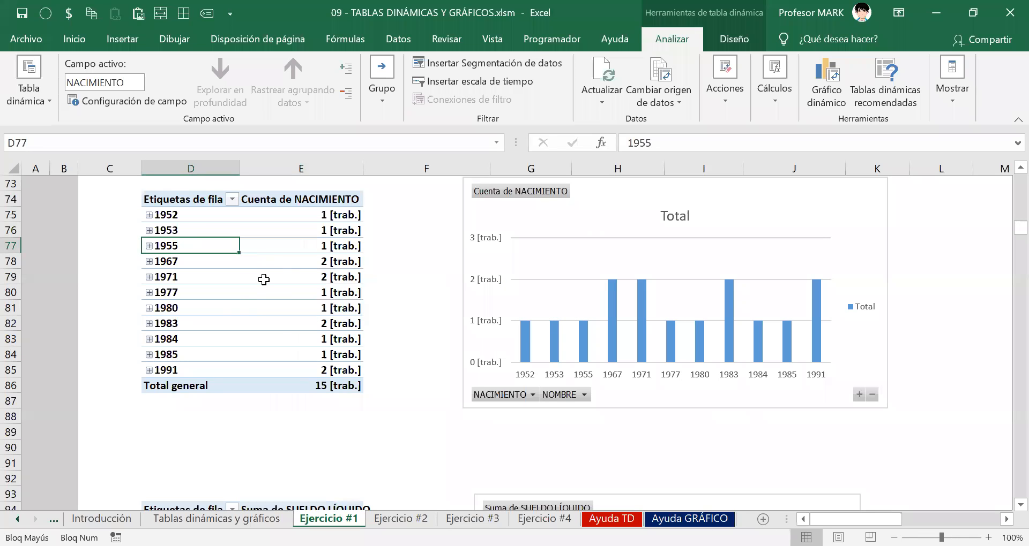
scroll(265, 293, up, 2)
scroll(265, 322, down, 2)
scroll(265, 322, down, 3)
scroll(218, 340, up, 3)
Insert a slicer for the ÁREA field from the first pivot table
click(176, 263)
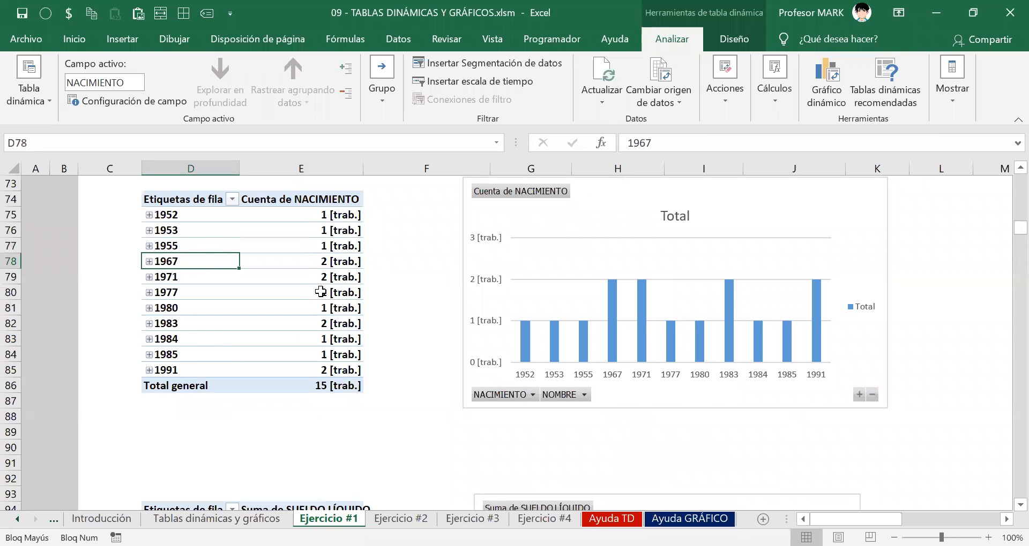
mouse_move(317, 305)
click(285, 229)
click(258, 278)
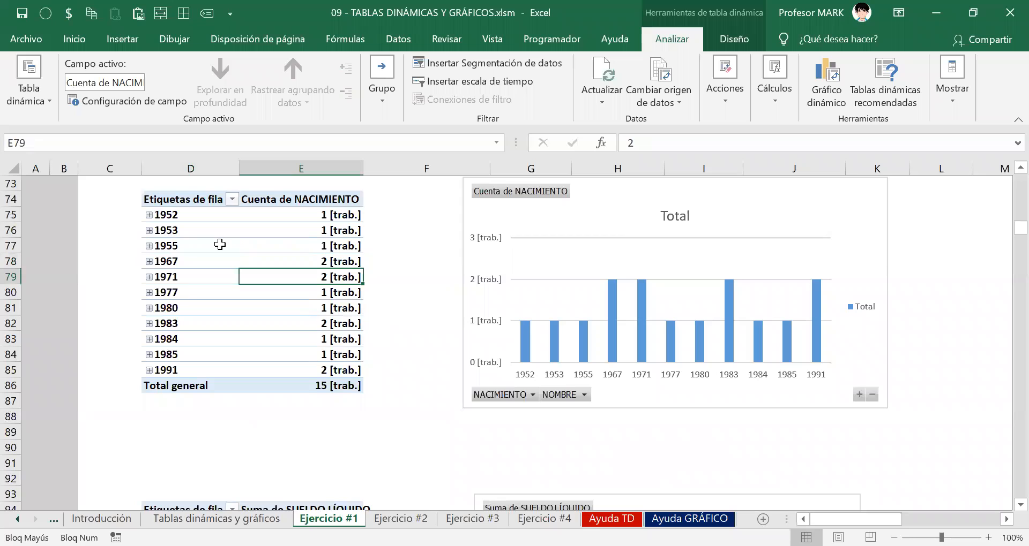
click(495, 66)
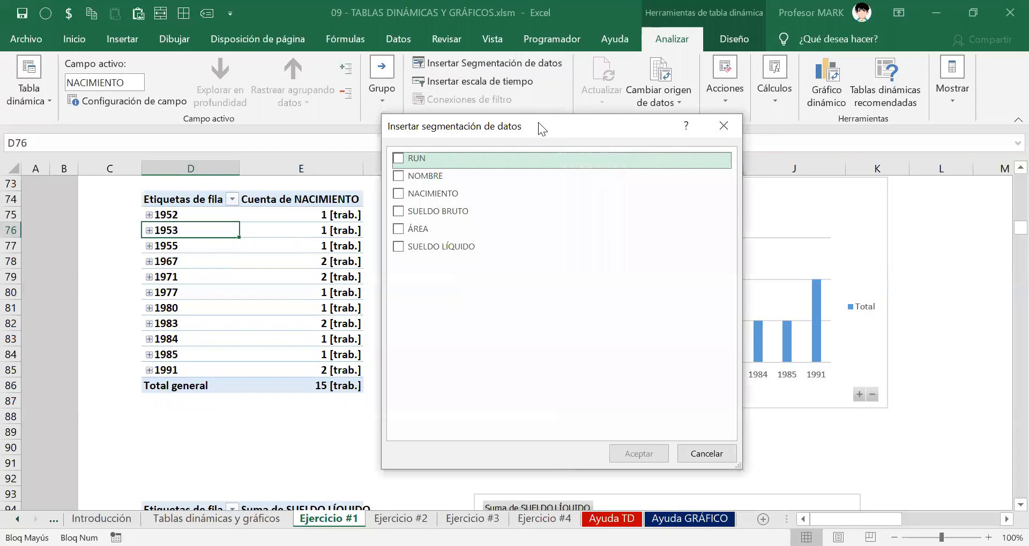
drag(537, 122, 647, 75)
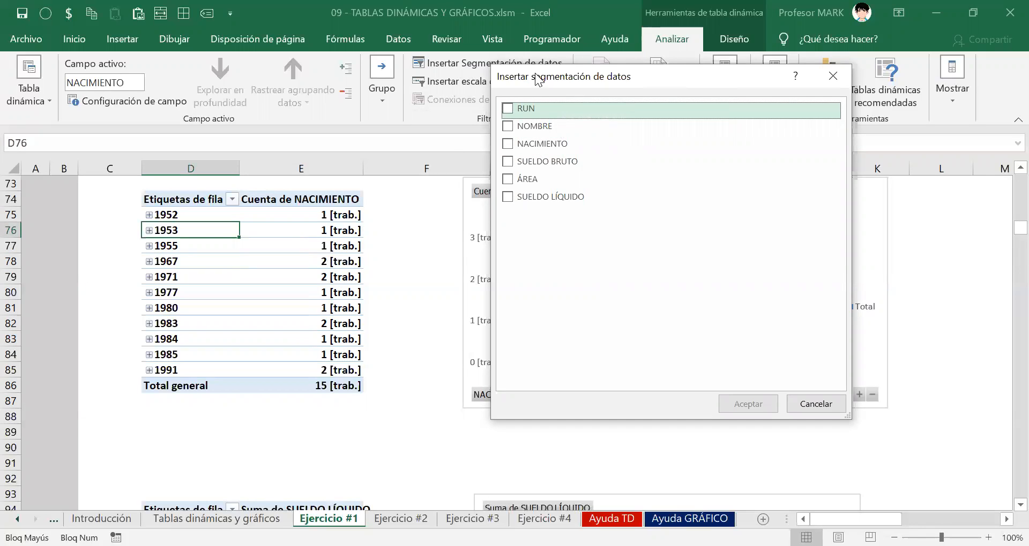
drag(538, 79, 553, 92)
click(526, 194)
click(763, 416)
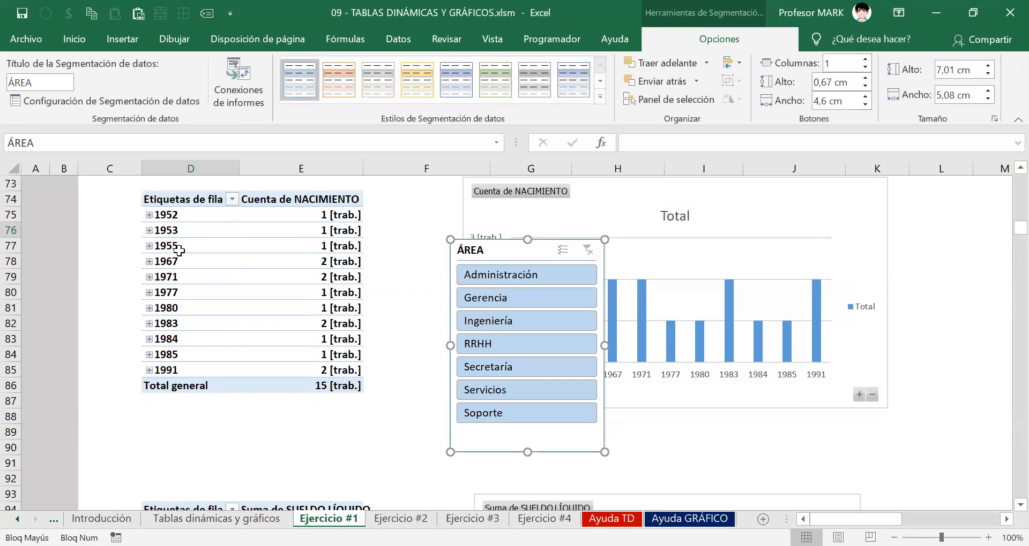
Place the ÁREA slicer over columns A to D just below row 79 and filter by Administración
drag(466, 230, 73, 240)
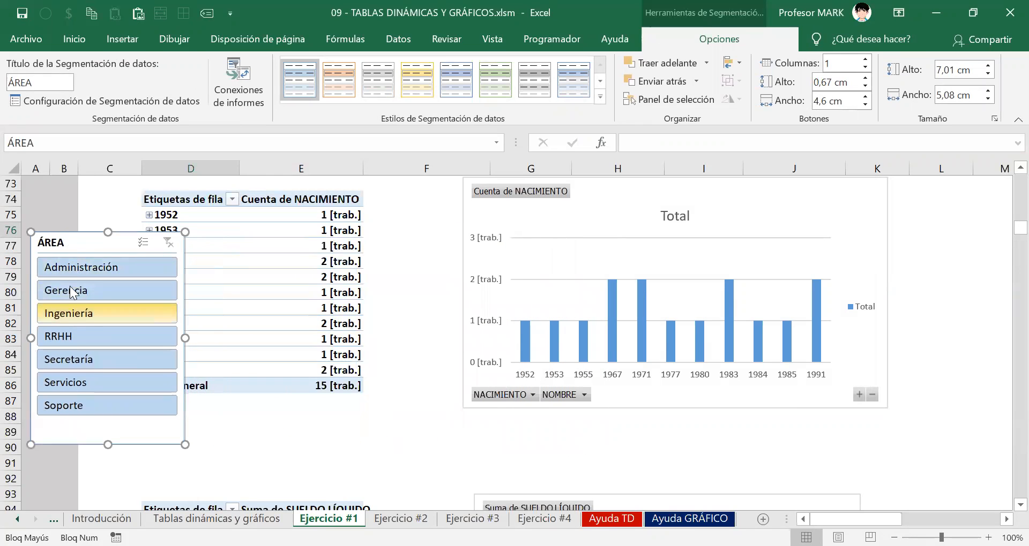
click(122, 268)
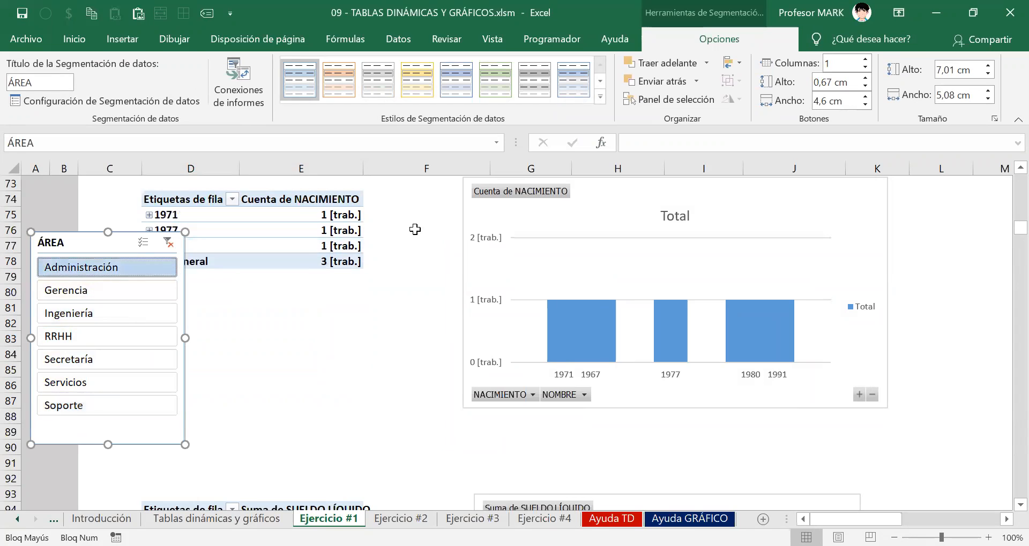
drag(77, 247, 72, 295)
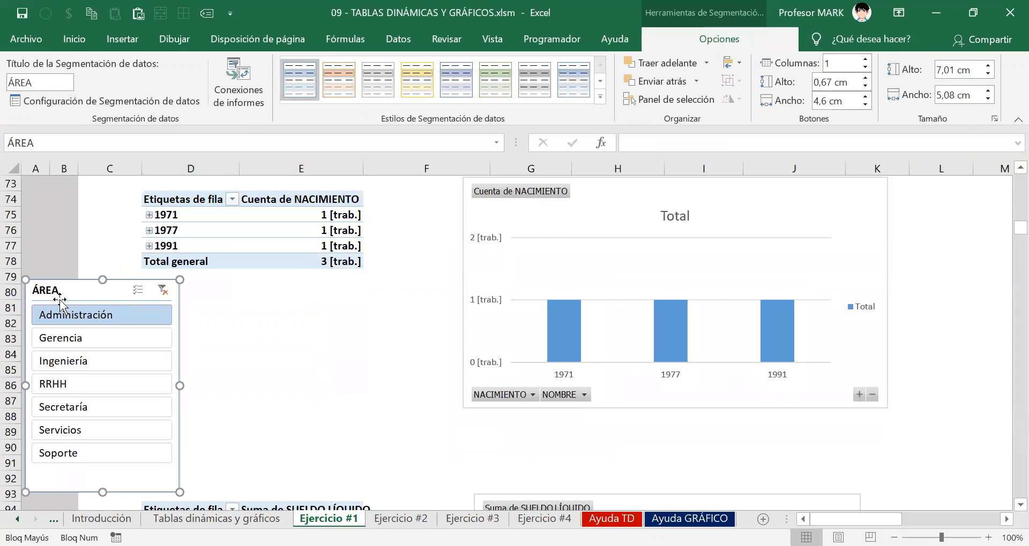
Try adding Ingeniería and Servicios to the Administración selection in the slicer, and clear the filter
key(Caps_Lock)
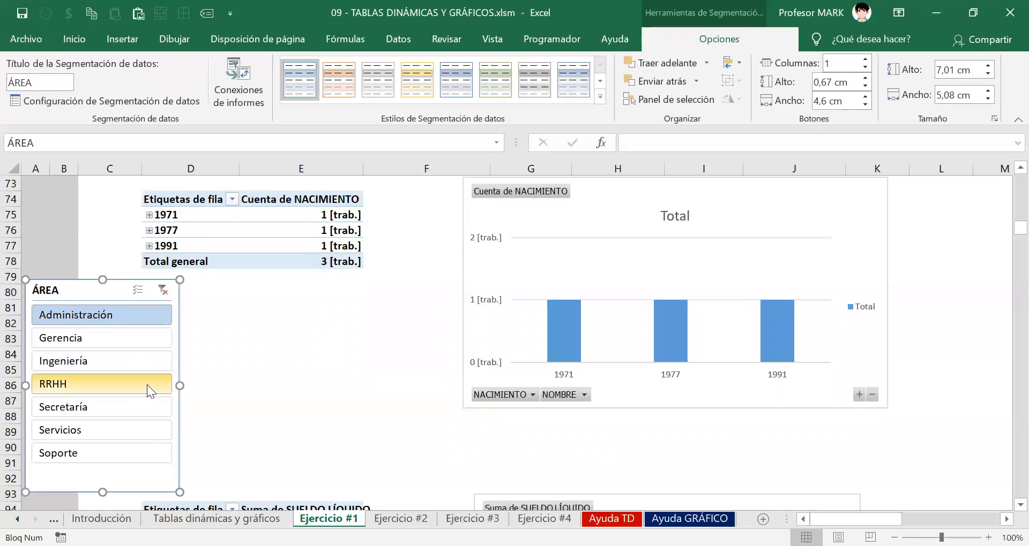
ctrl+click(59, 360)
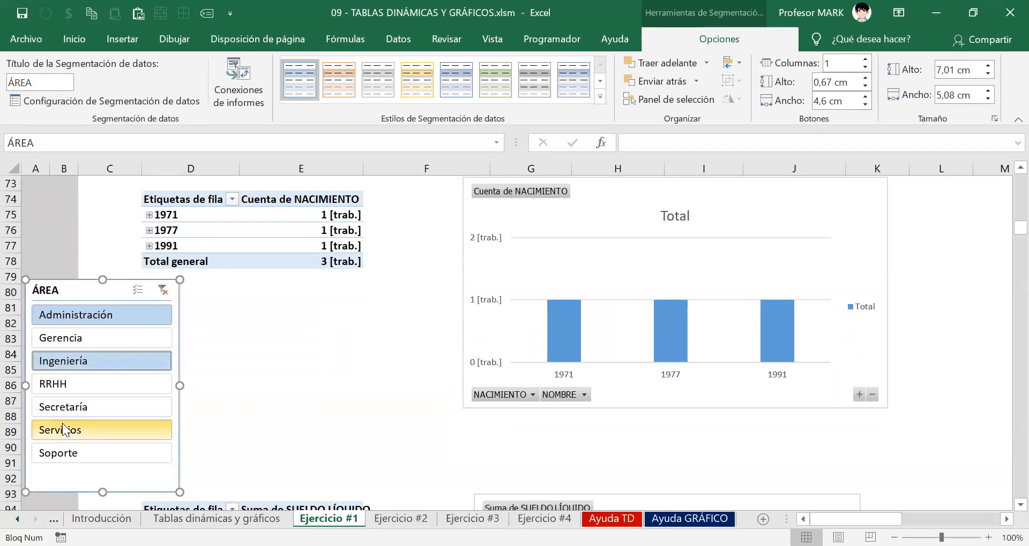
ctrl+click(62, 423)
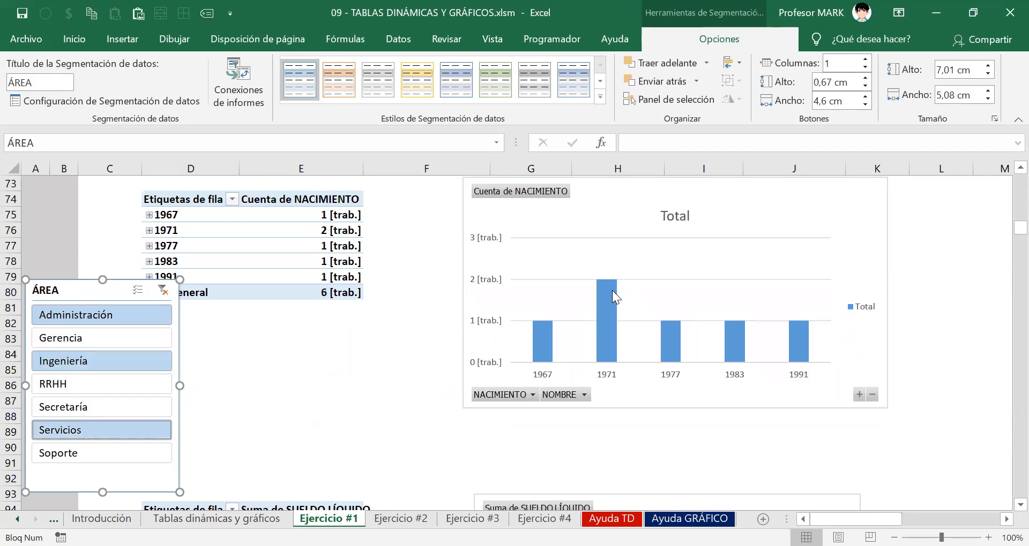
click(162, 293)
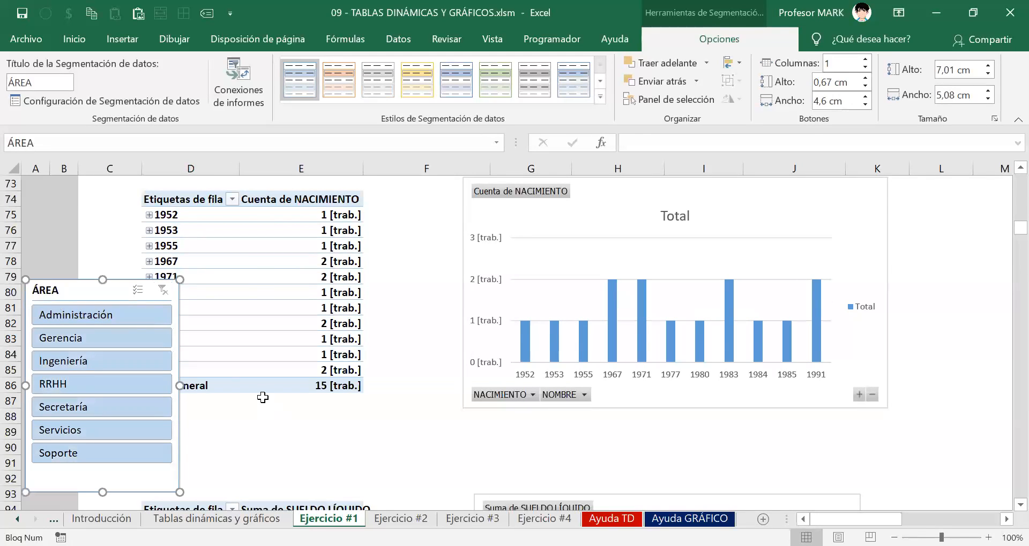
Try filtering by Secretaría, RRHH, Ingeniería and Servicios in turn to check the slicer's effect on both pivot tables
click(265, 339)
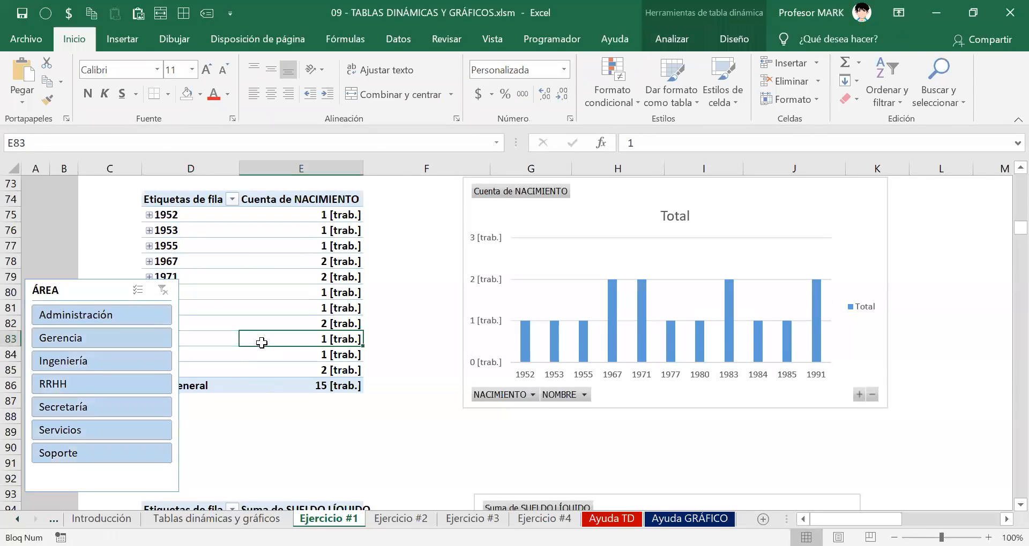
scroll(265, 289, down, 1)
scroll(264, 289, down, 2)
click(269, 435)
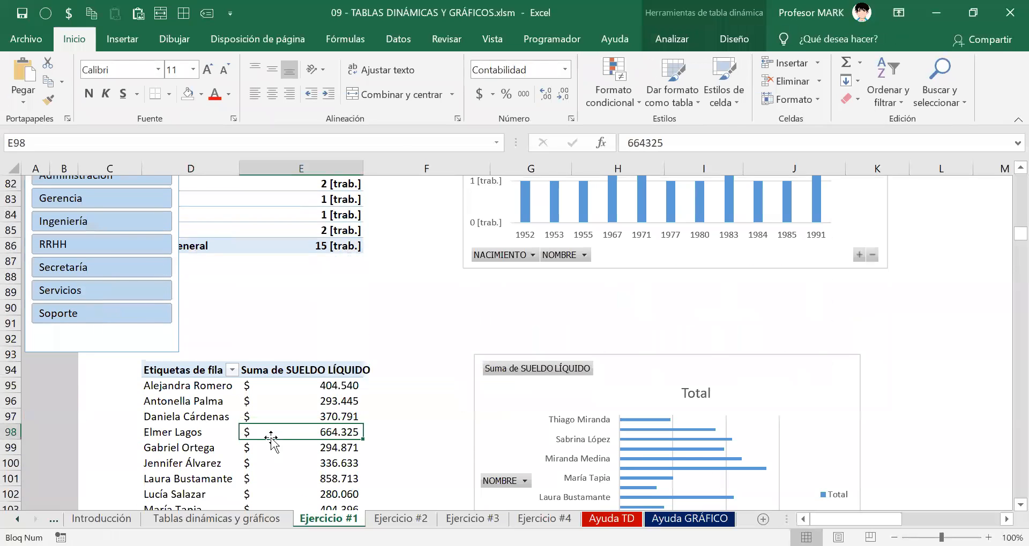
click(88, 264)
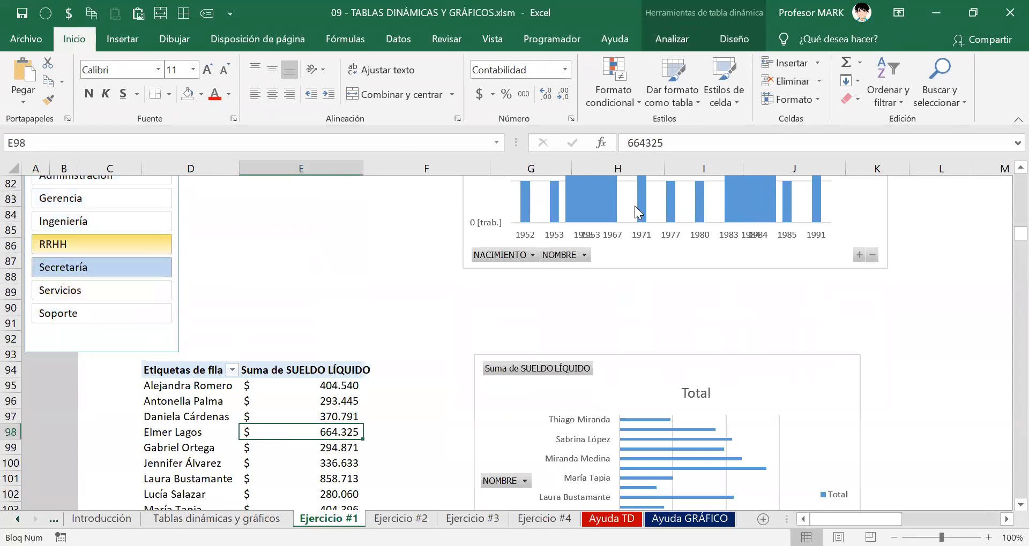
click(104, 238)
click(99, 224)
click(98, 263)
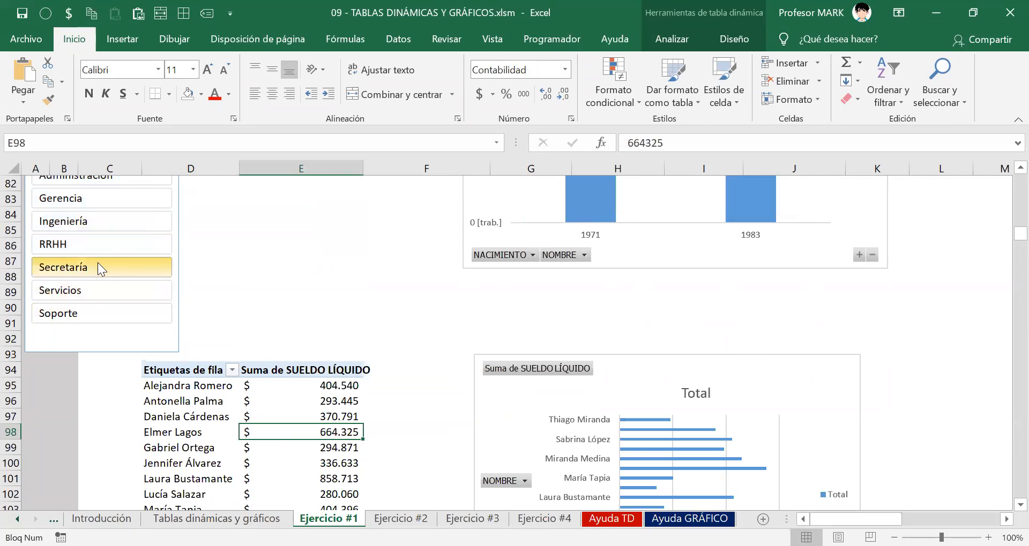
click(103, 295)
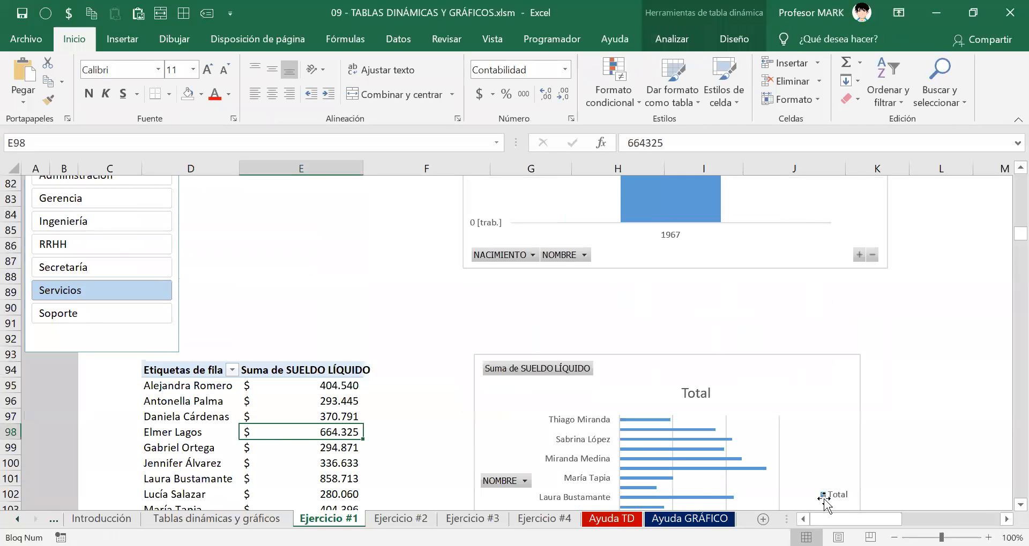
scroll(250, 358, up, 3)
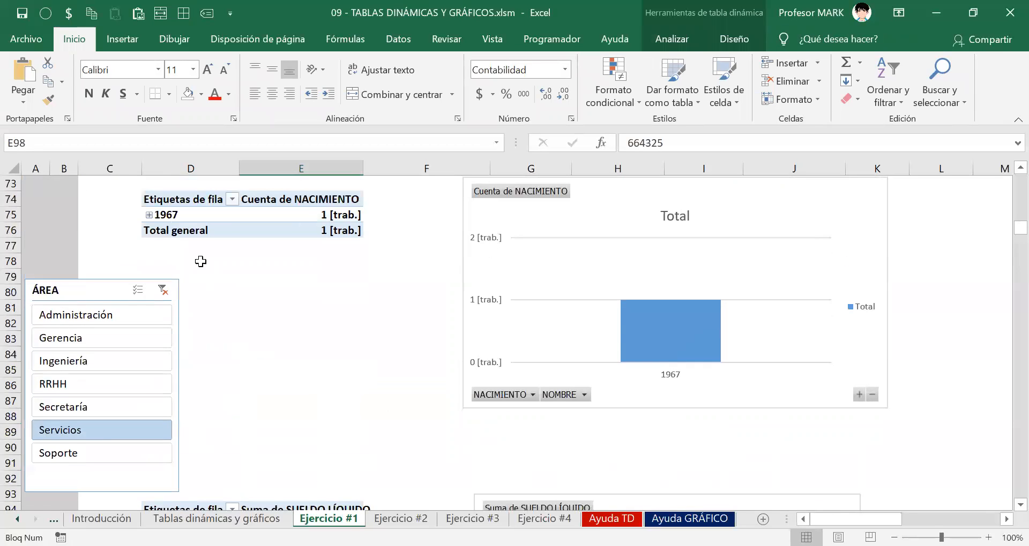
Try the slicer with Administración, RRHH, Servicios and Soporte while comparing both pivot charts
click(67, 321)
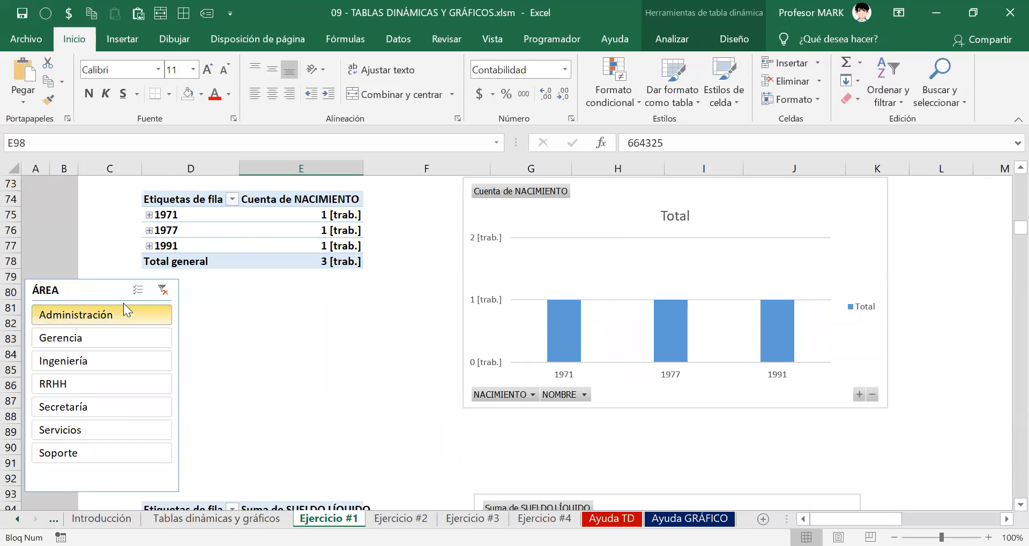
scroll(283, 328, down, 2)
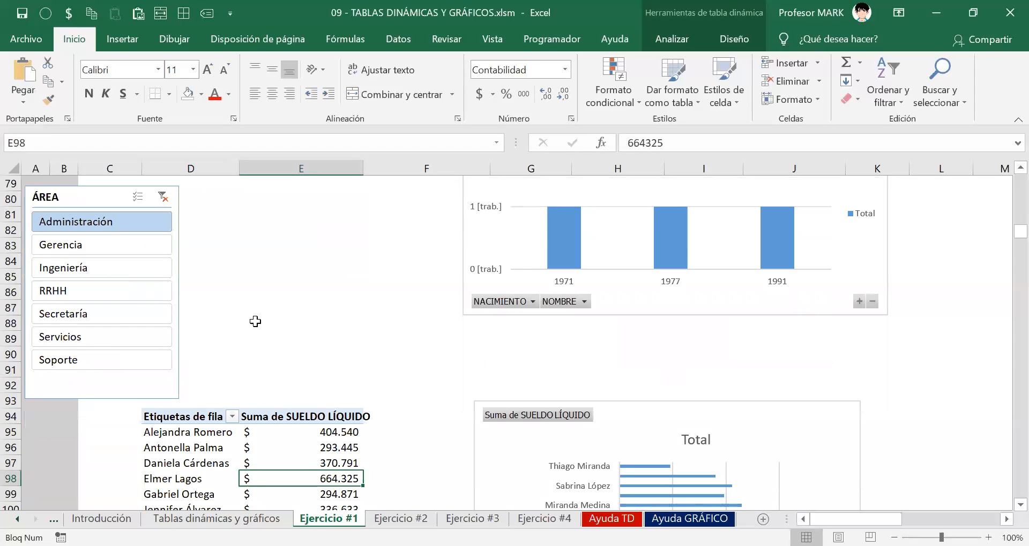
click(132, 290)
click(114, 335)
click(106, 359)
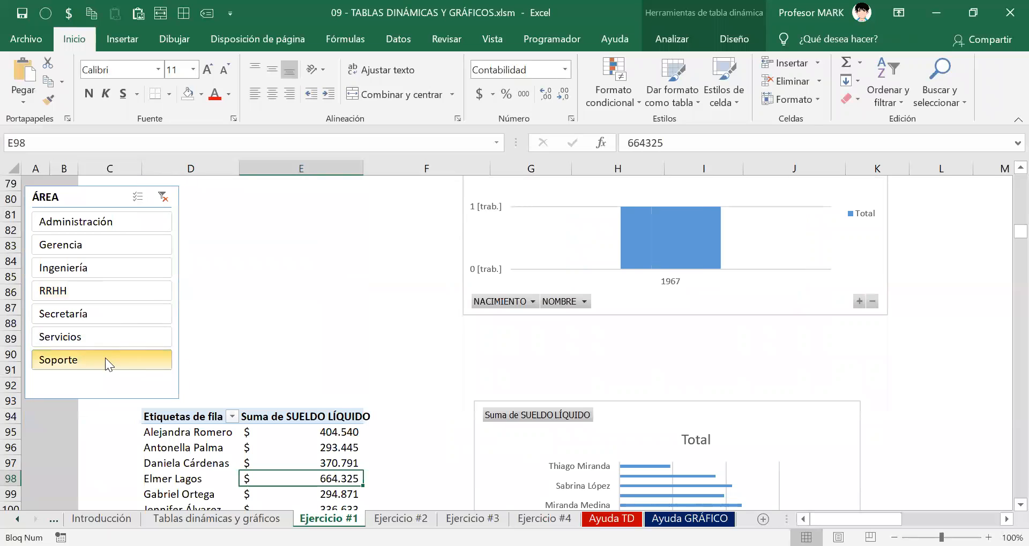
ctrl+click(103, 344)
click(103, 343)
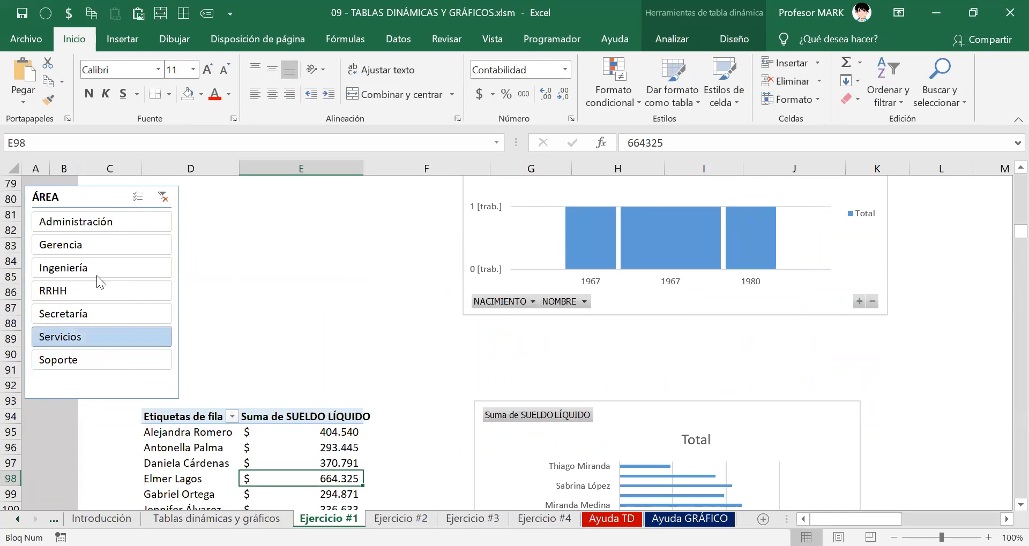
Try a combined filter of Ingeniería, Secretaría, Soporte and Administración, compare both pivot tables, and clear the filter
click(92, 264)
ctrl+click(84, 321)
ctrl+click(87, 363)
ctrl+click(96, 218)
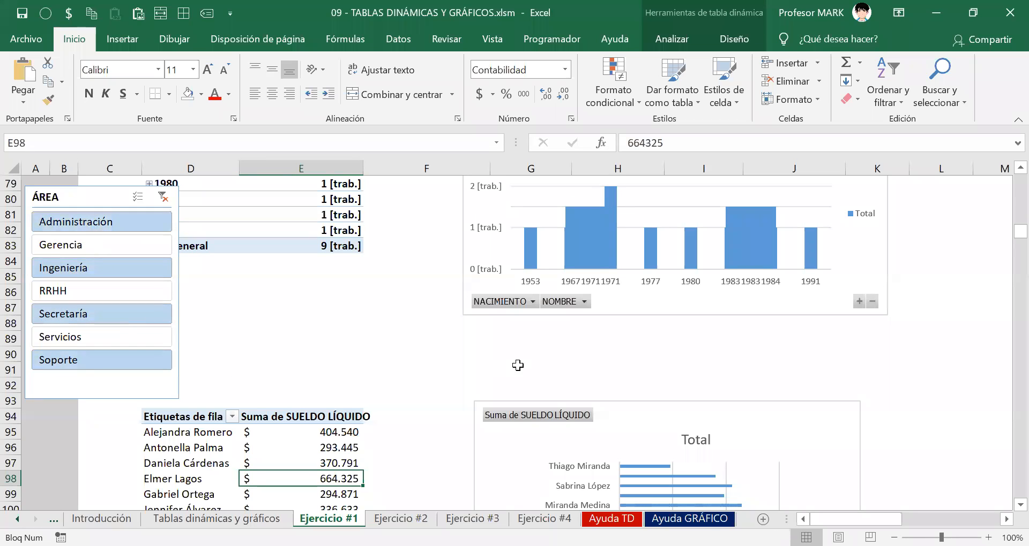
scroll(608, 214, up, 3)
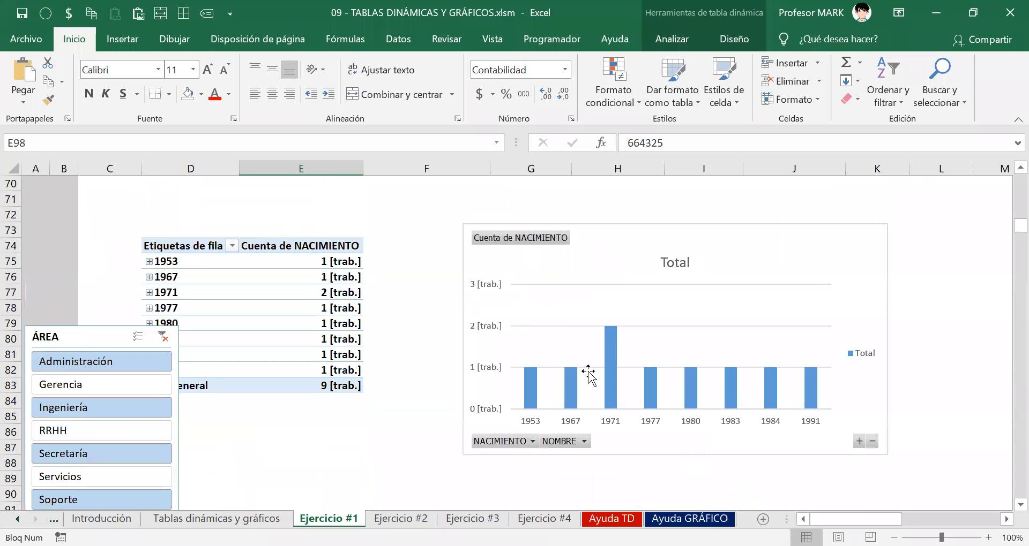
scroll(602, 364, down, 5)
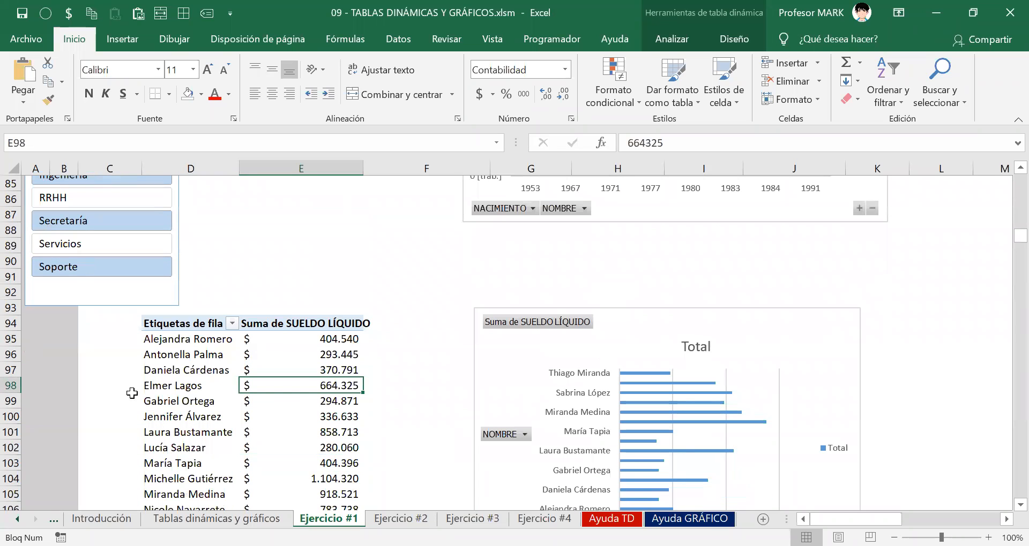
scroll(413, 312, up, 2)
scroll(414, 312, up, 1)
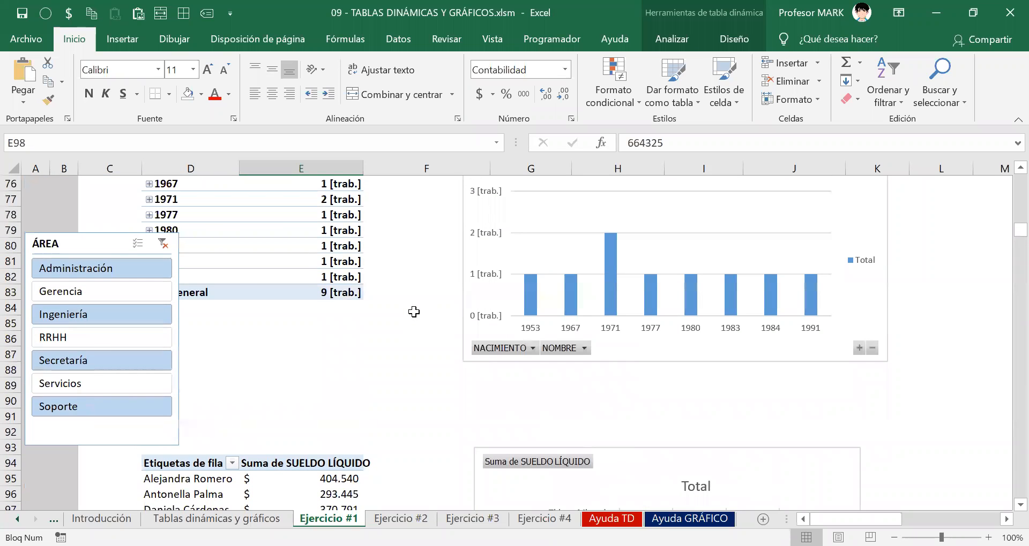
click(162, 245)
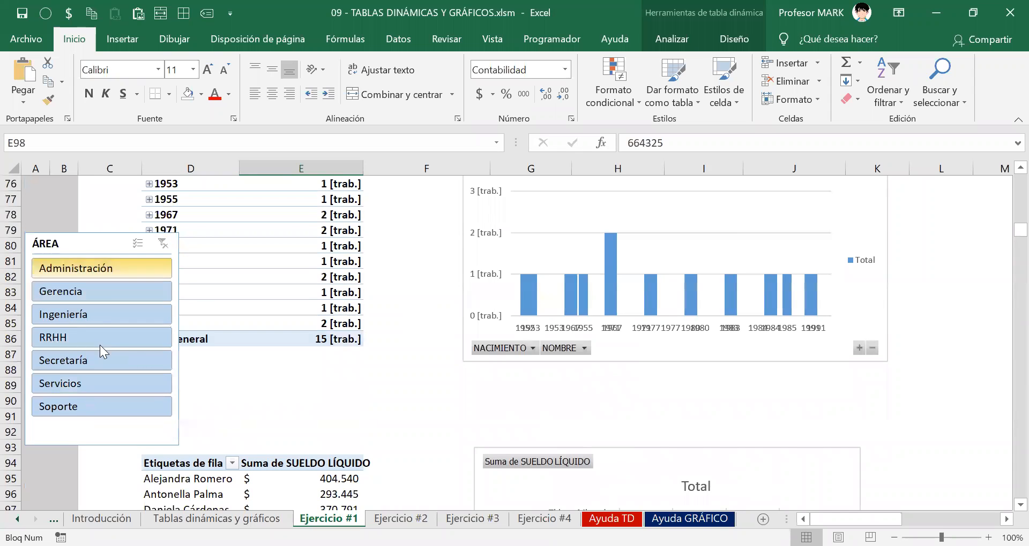
Shift the ÁREA slicer slightly right and up so its top edge sits at row 79
scroll(519, 380, down, 1)
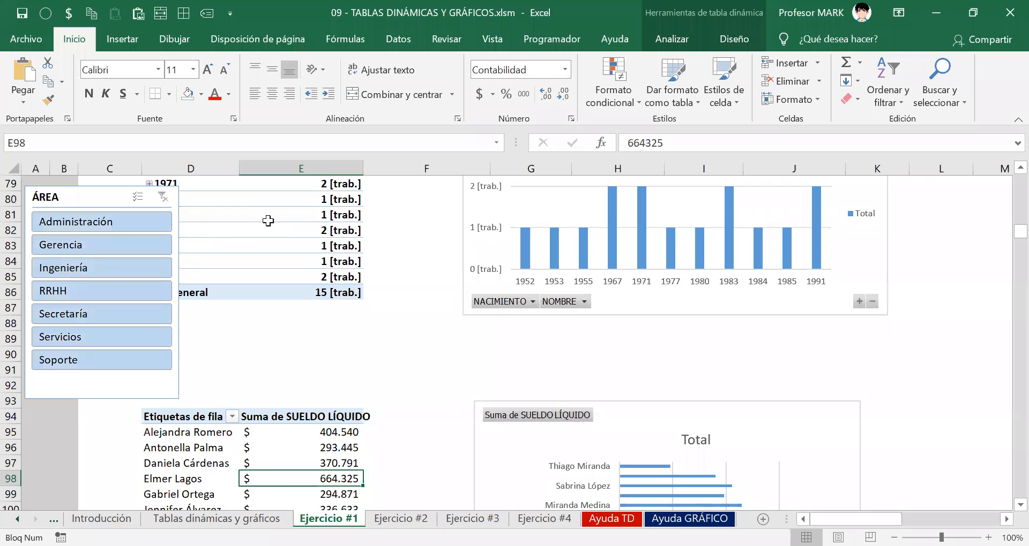
scroll(297, 441, up, 1)
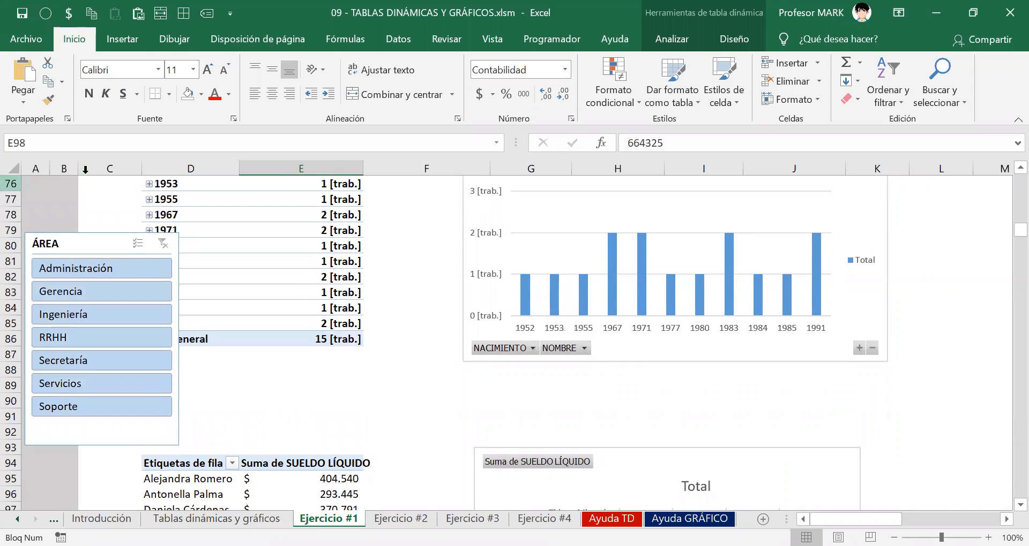
drag(83, 244, 104, 236)
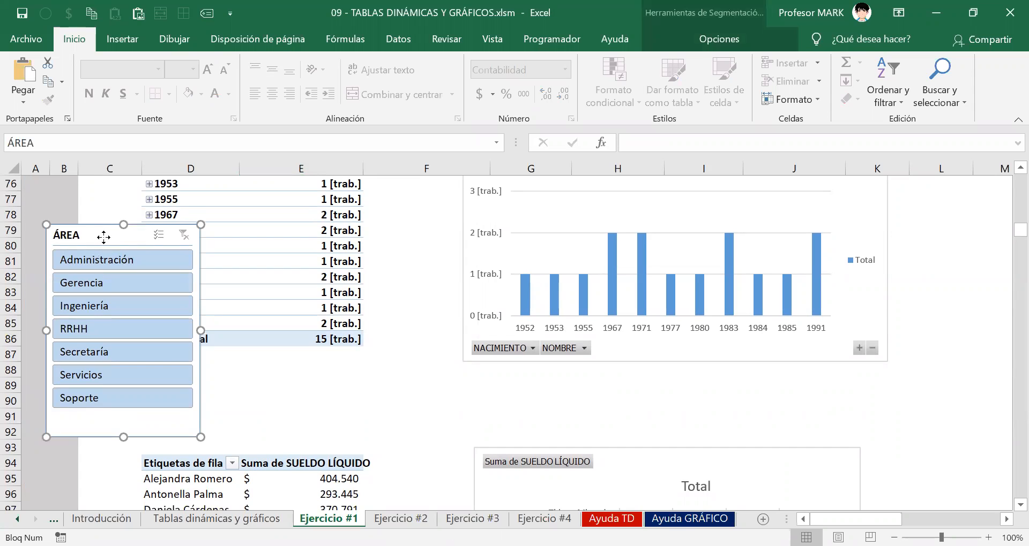
Inspect the ÁREA slicer's report connections to see which pivot tables it is linked to, and close the dialog
right_click(95, 233)
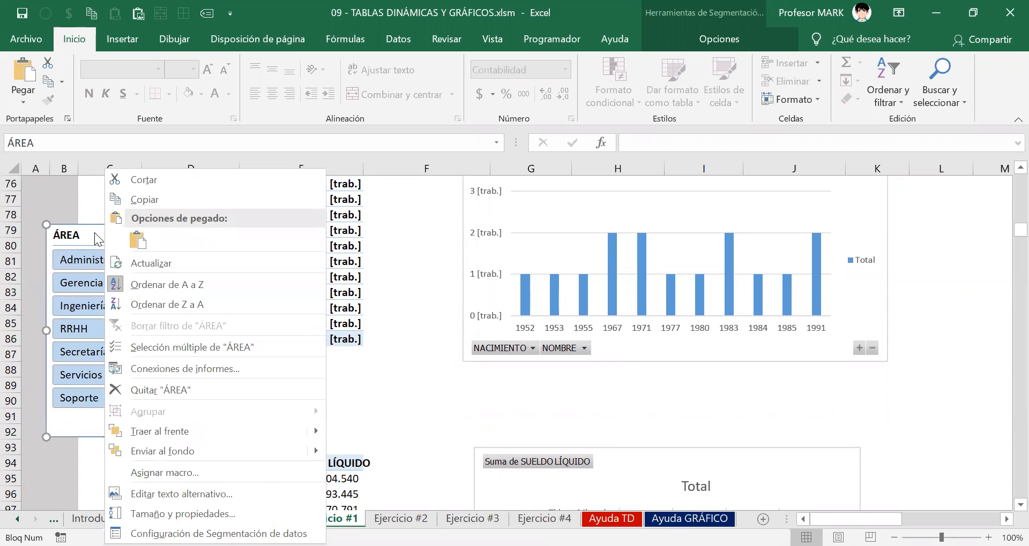
key(Escape)
right_click(103, 232)
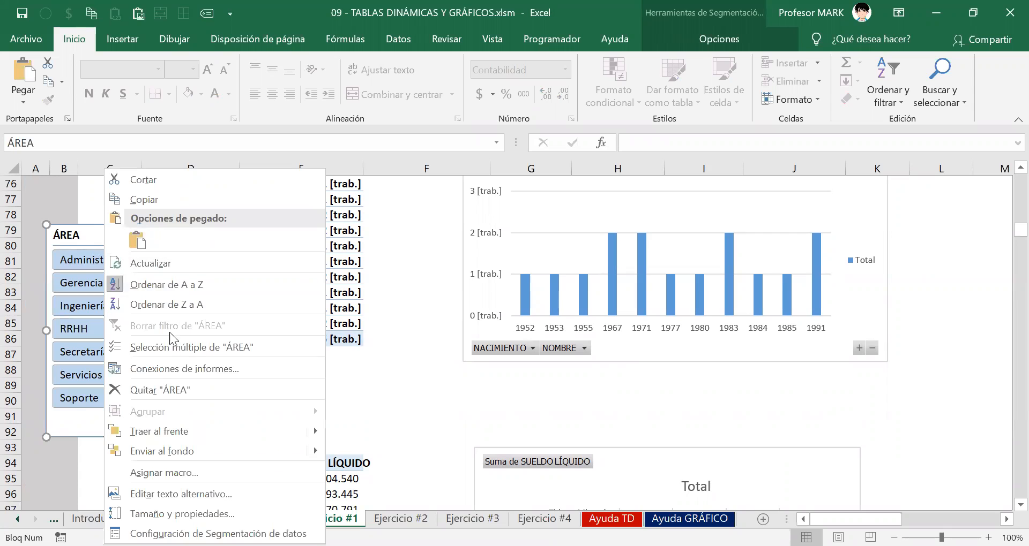
click(168, 369)
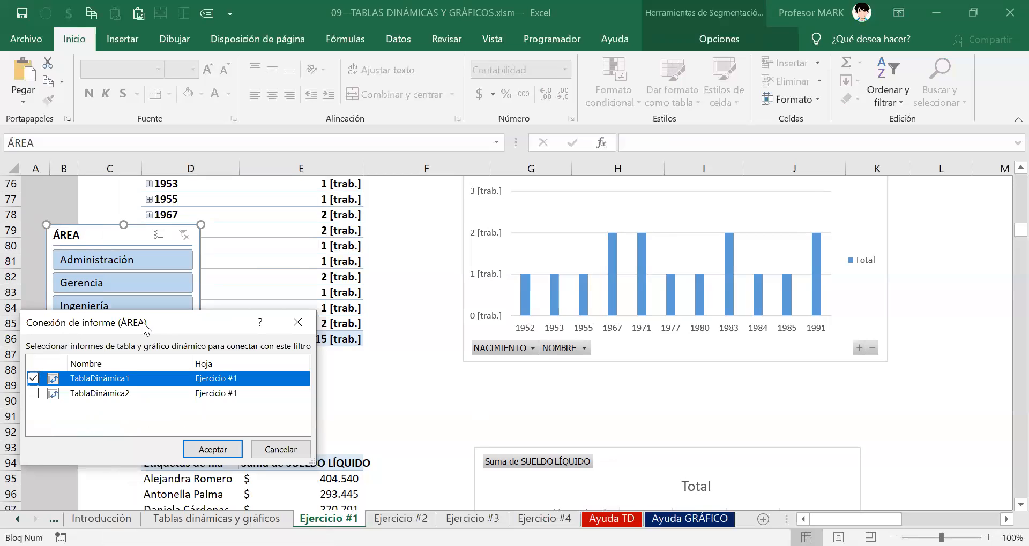
drag(145, 324, 643, 210)
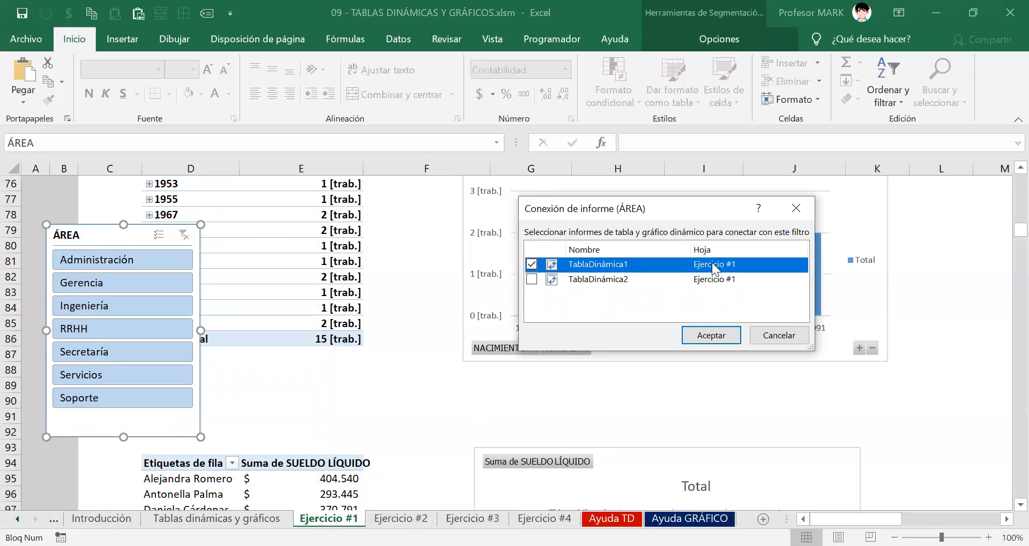
click(796, 209)
Connect the ÁREA slicer to TablaDinámica2 as well as TablaDinámica1 through its report connections
right_click(112, 239)
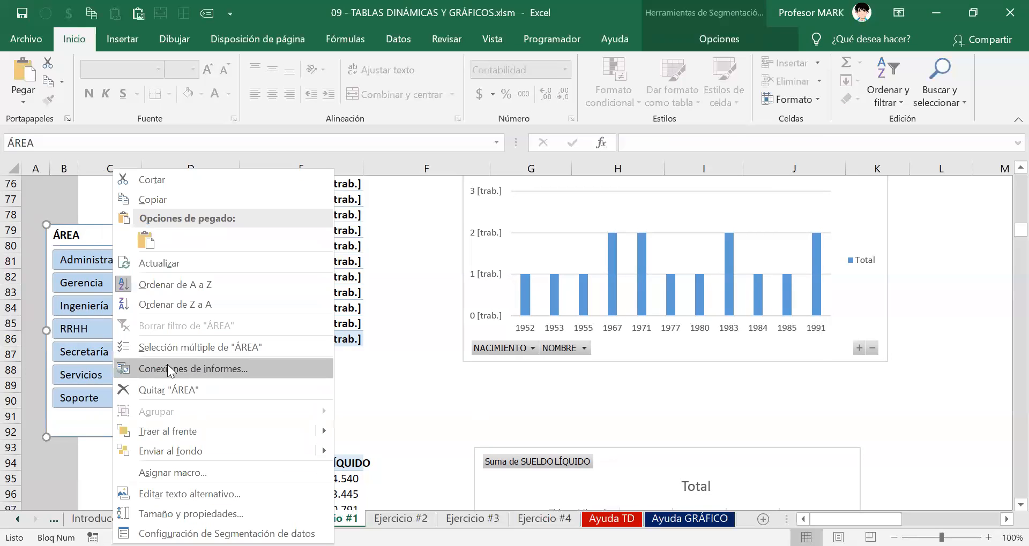
click(168, 364)
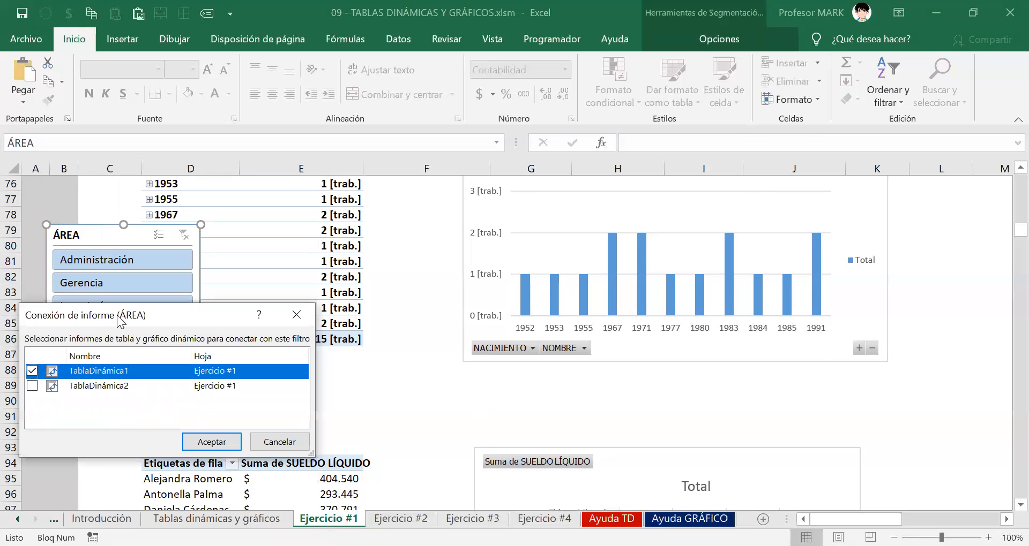
drag(119, 320, 547, 221)
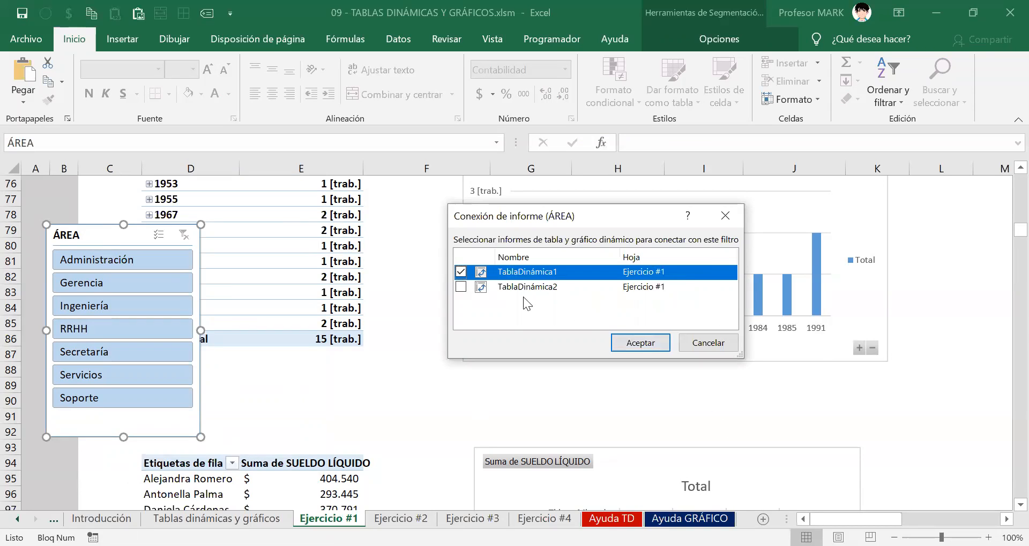
click(460, 288)
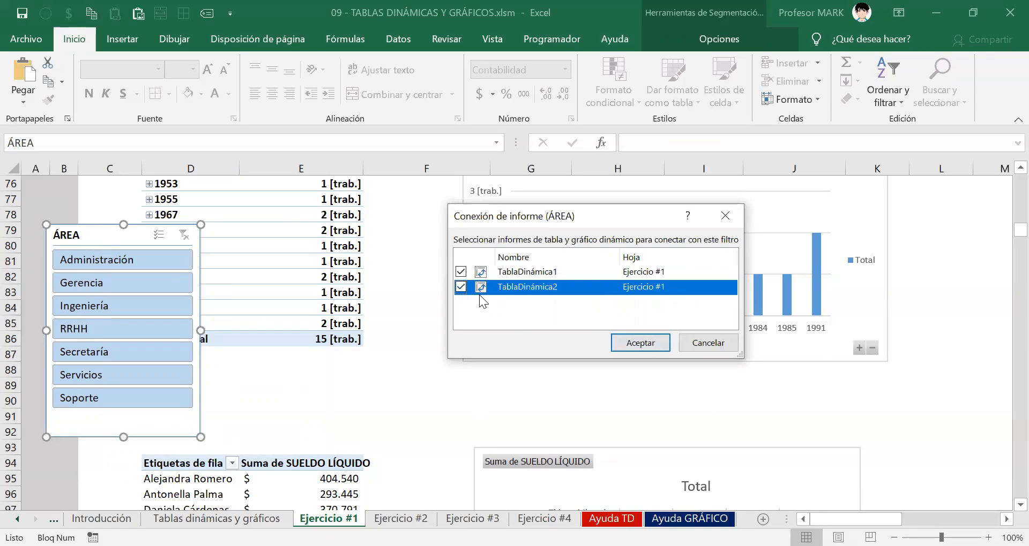